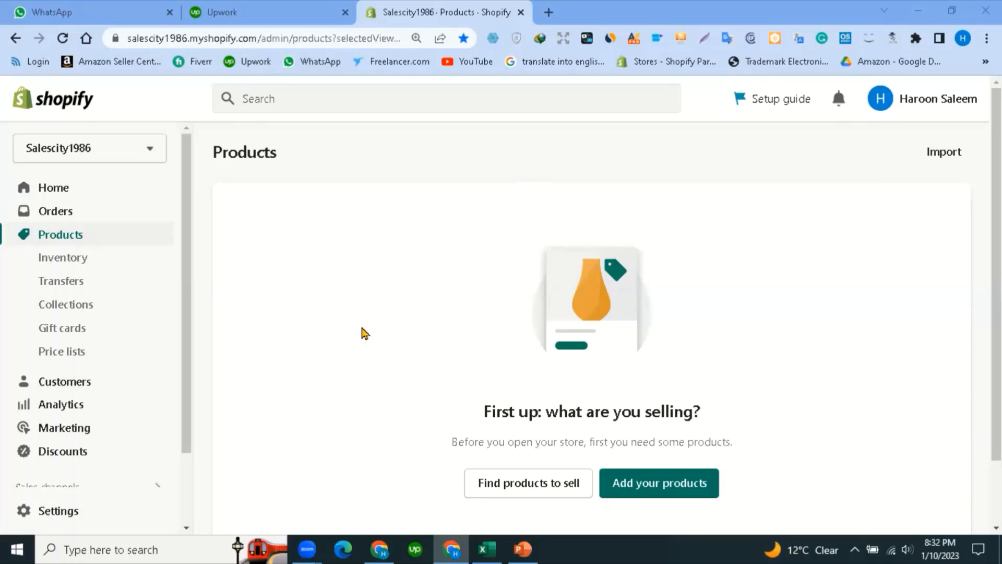
# Scroll down the empty Products page and start adding a new product.
pyautogui.scroll(-2, 662, 486)
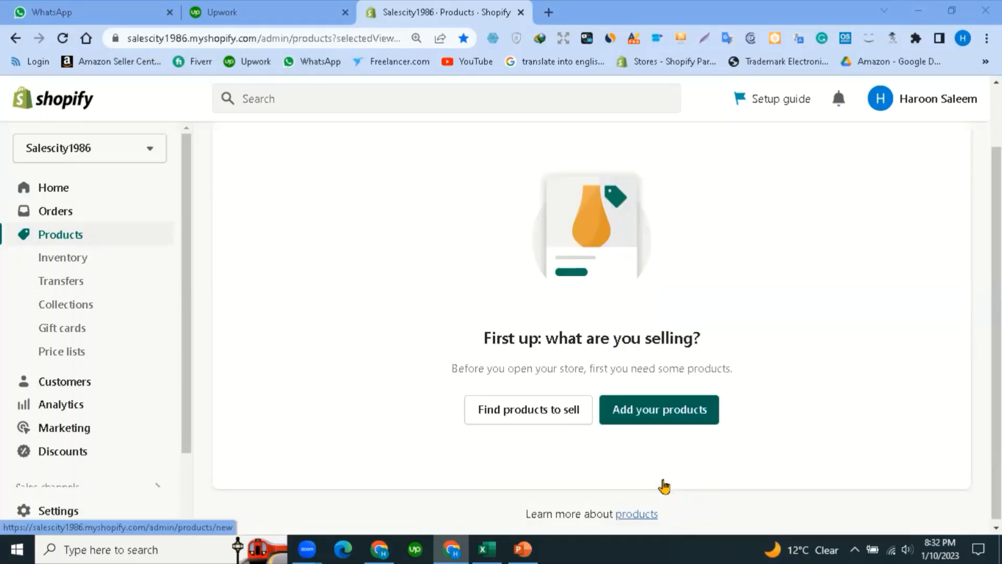
pyautogui.click(664, 424)
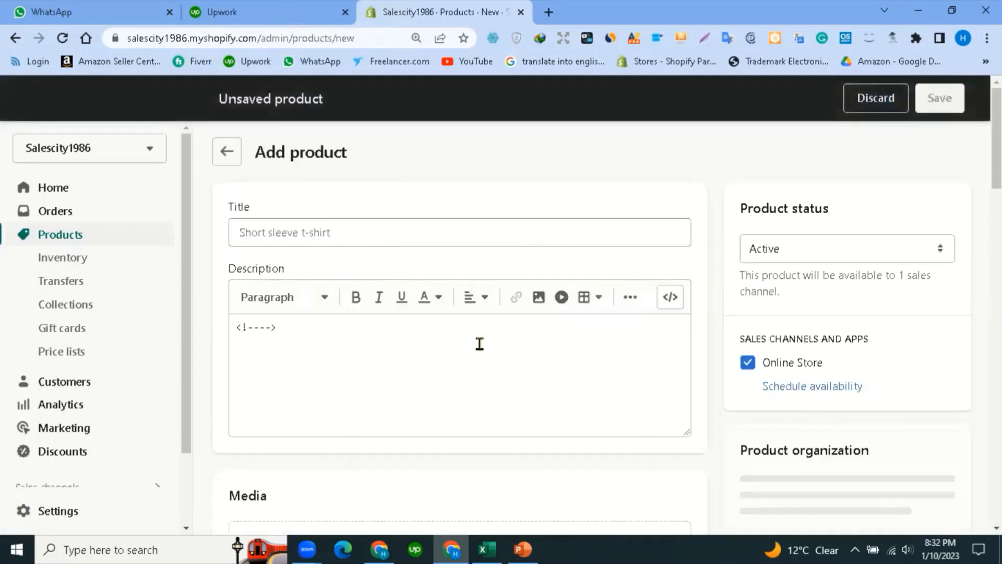
# Create and save a product titled 'short sleeve', then return to the Products list.
pyautogui.click(327, 232)
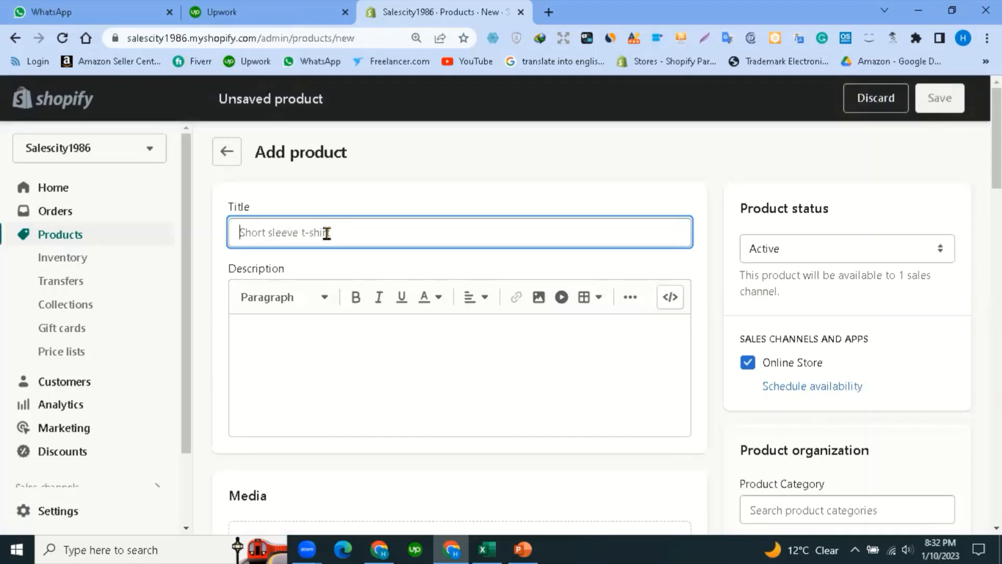
pyautogui.write('short')
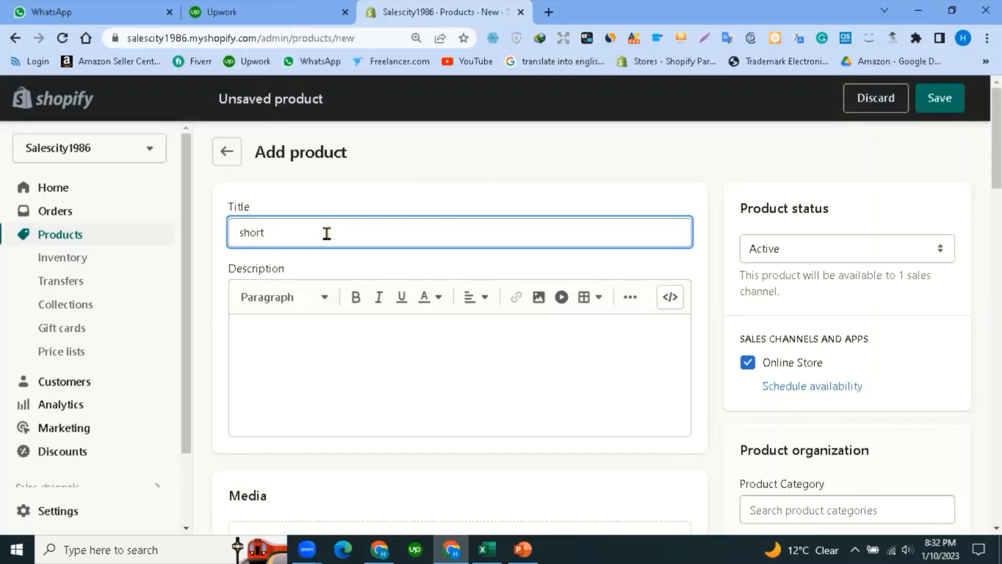
pyautogui.write(' sleeve')
pyautogui.click(948, 98)
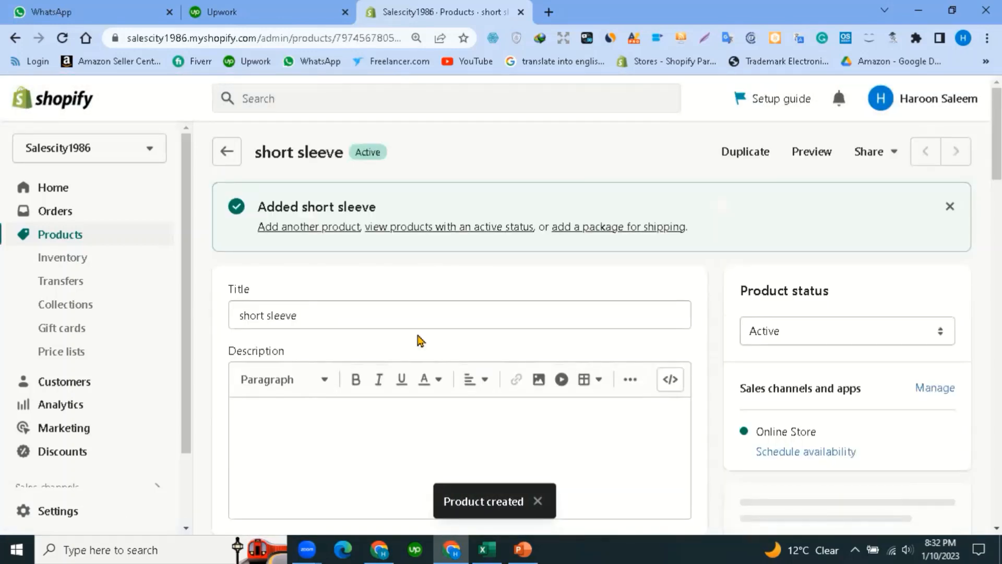
pyautogui.click(226, 150)
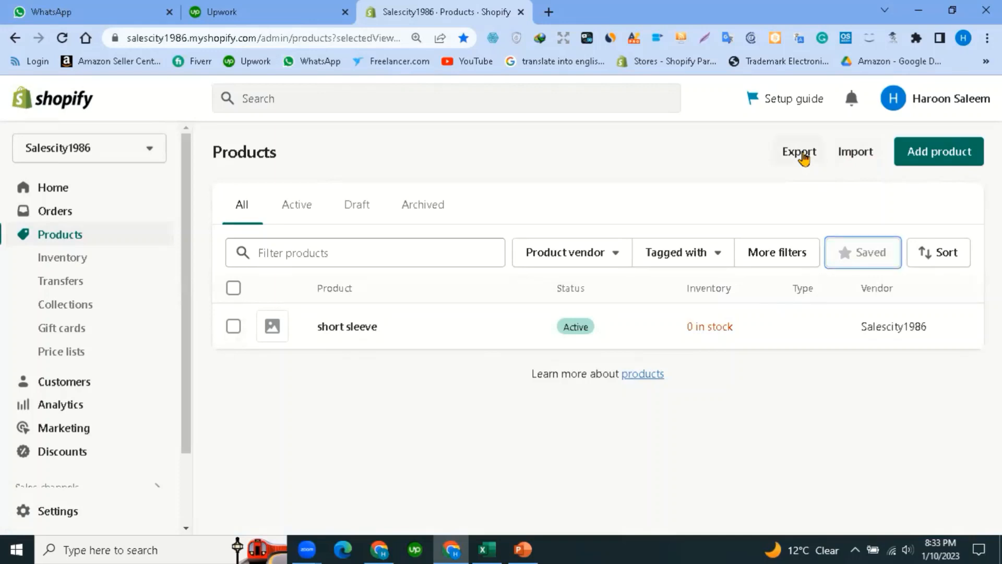
# Export all products as a CSV file for Excel.
pyautogui.click(804, 156)
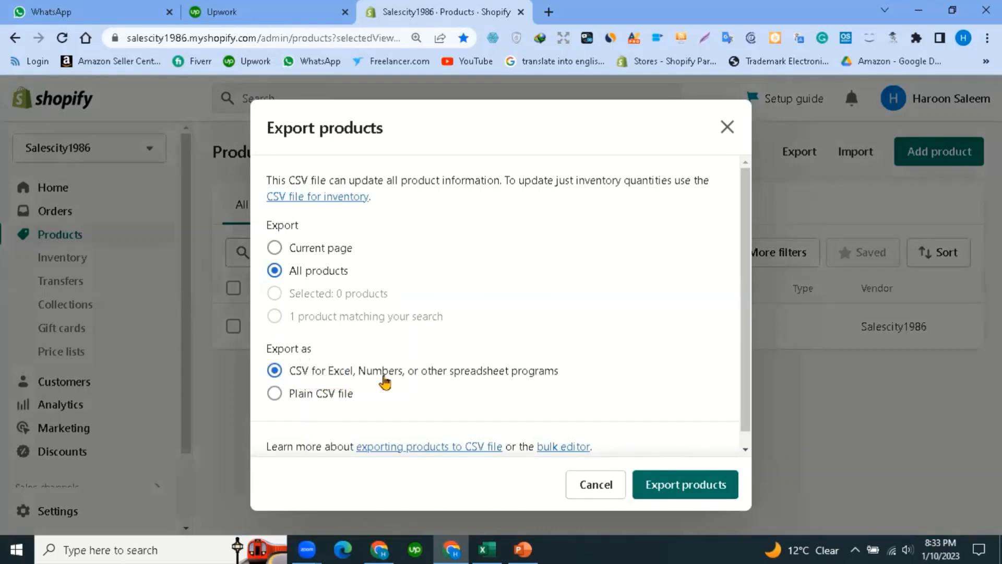
pyautogui.click(688, 486)
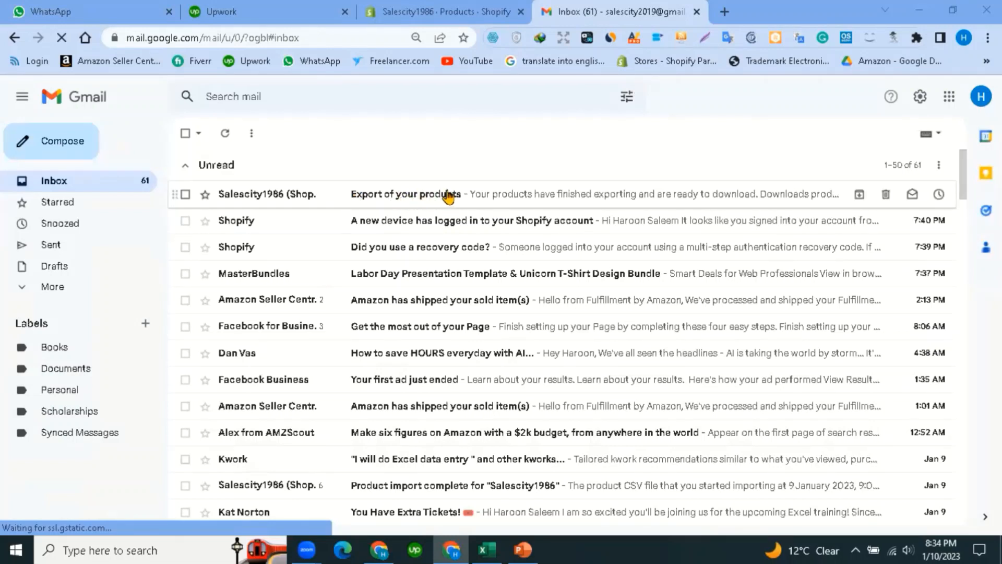
# Download products_export_1.csv from the 'Export of your products' email and open it.
pyautogui.click(252, 203)
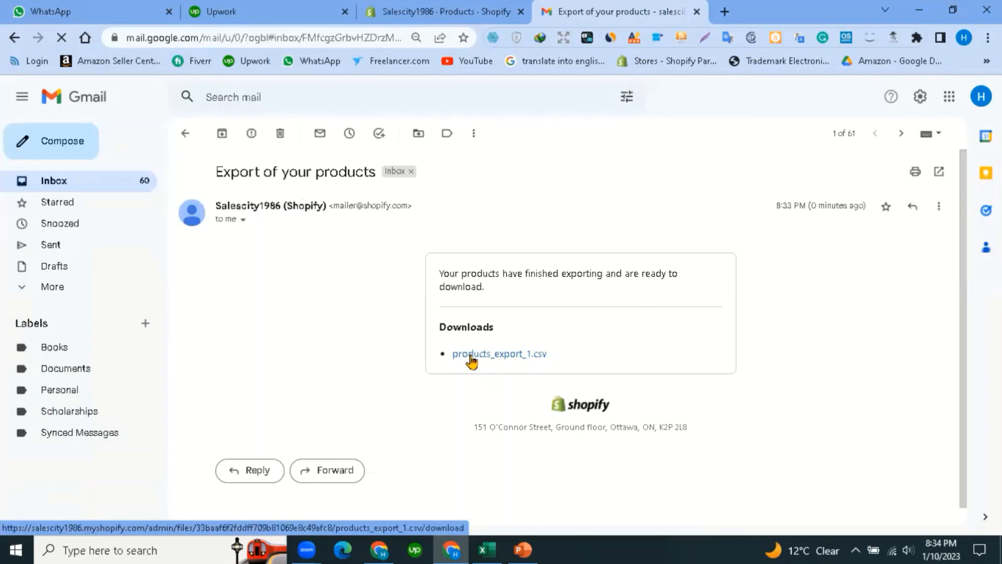
pyautogui.click(478, 355)
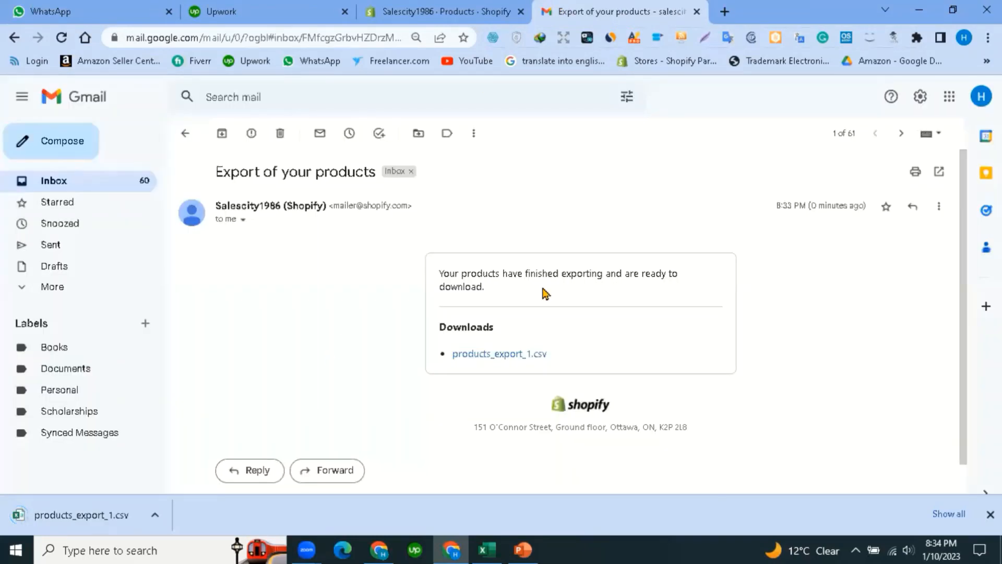
pyautogui.click(105, 516)
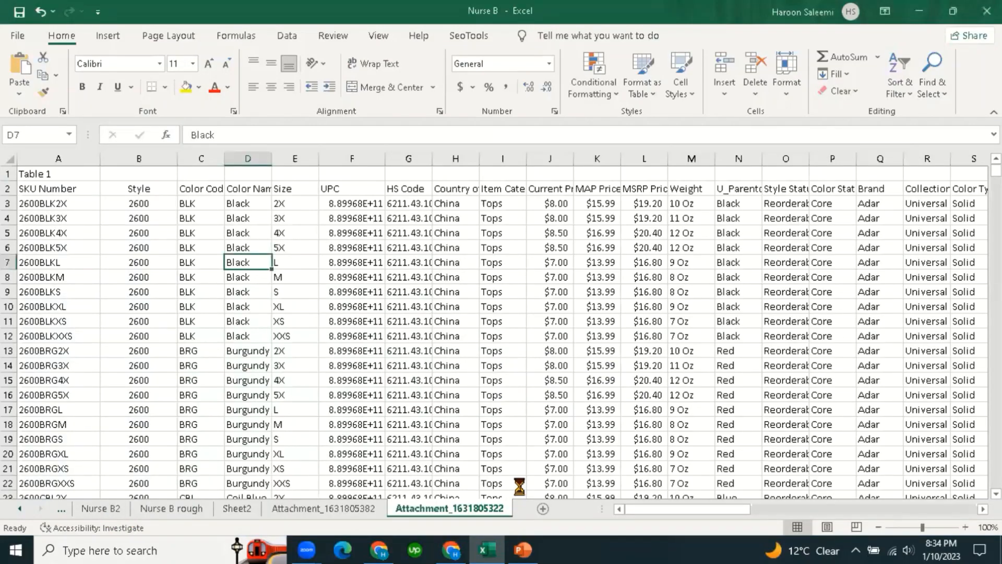
# Review the products_export_1 headers and short sleeve row across all its columns.
pyautogui.click(276, 422)
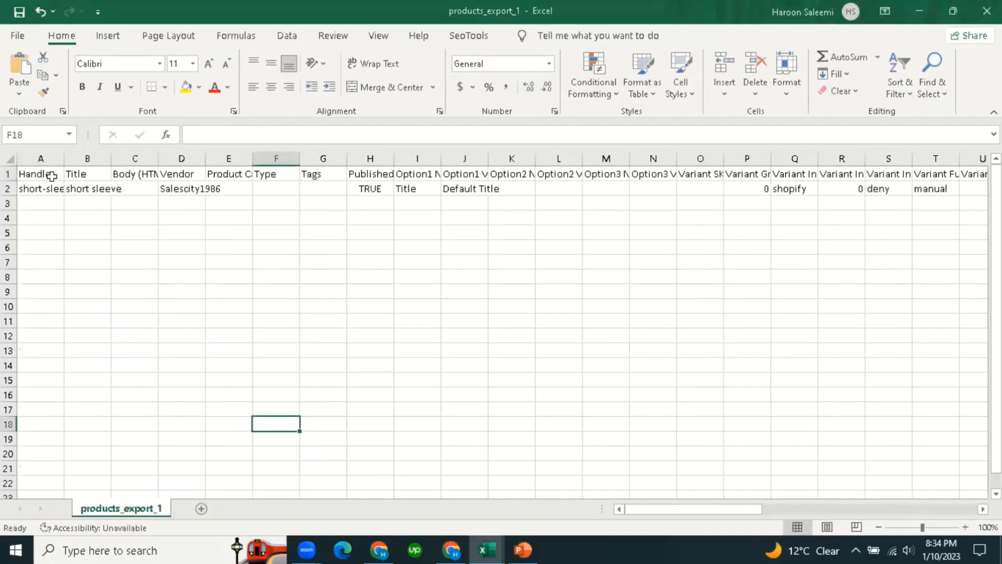
pyautogui.moveTo(40, 174); pyautogui.dragTo(934, 185)
pyautogui.click(841, 454)
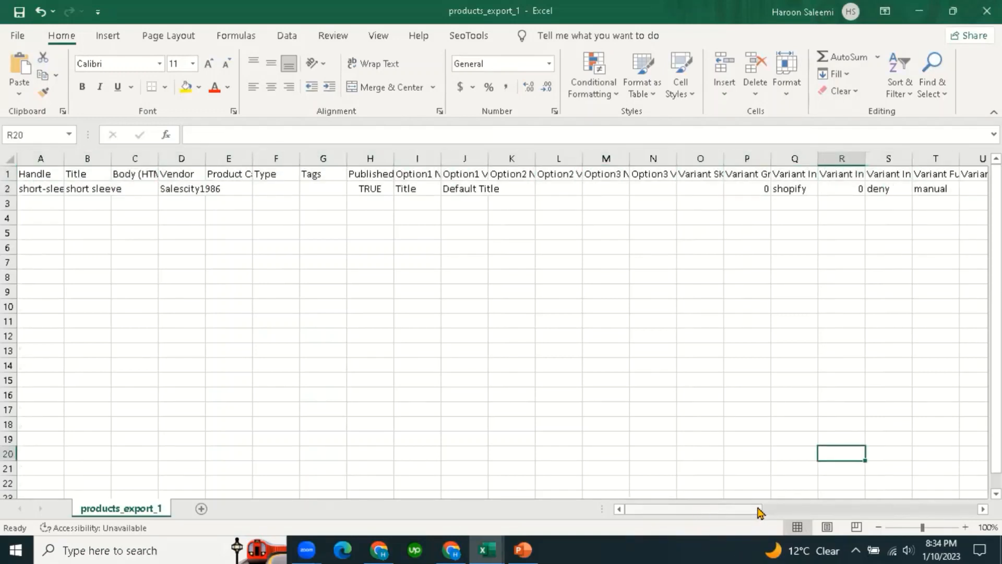
pyautogui.moveTo(758, 511); pyautogui.dragTo(555, 487)
pyautogui.click(420, 381)
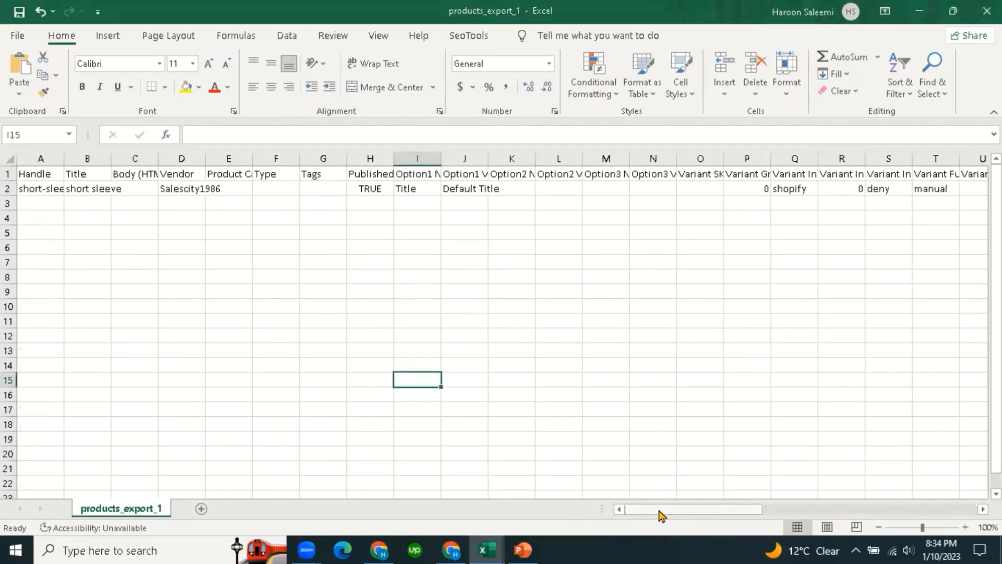
pyautogui.moveTo(660, 515); pyautogui.dragTo(633, 510)
pyautogui.click(353, 370)
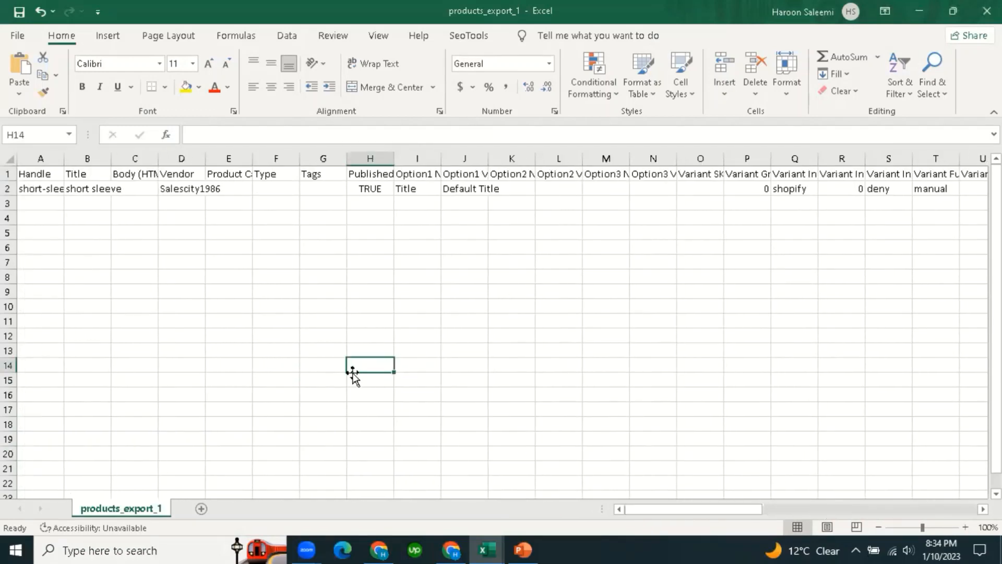
pyautogui.moveTo(693, 516); pyautogui.dragTo(566, 511)
pyautogui.click(41, 264)
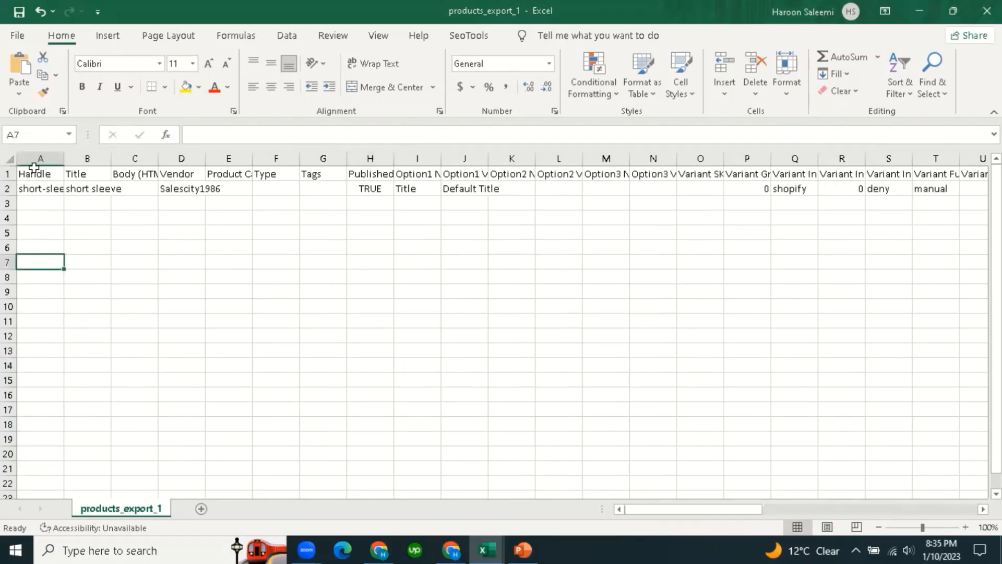
pyautogui.click(321, 380)
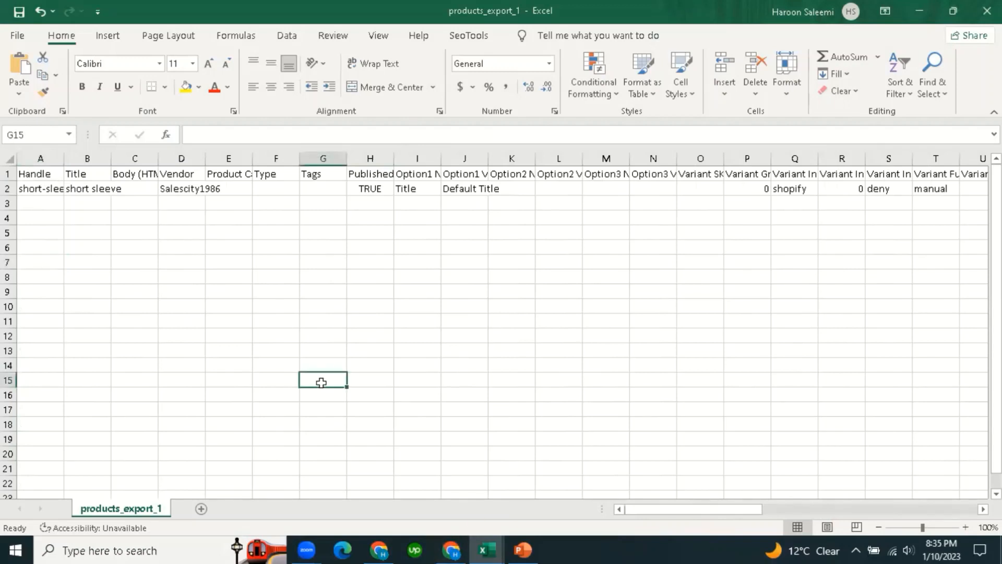
# Compare with Nurse B's SKU Number to UPC headers, then select all of products_export_1.
pyautogui.click(485, 548)
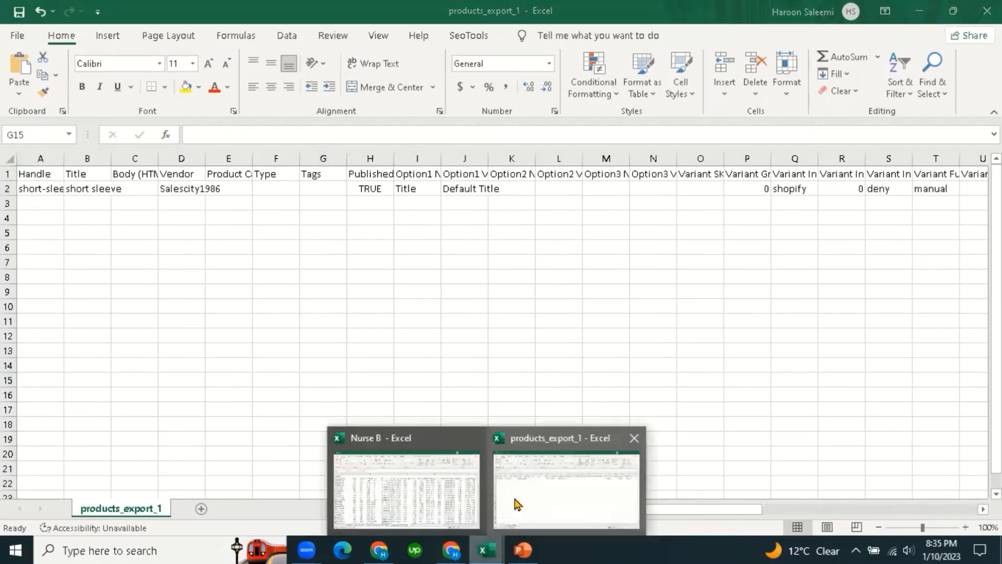
pyautogui.click(439, 493)
pyautogui.click(251, 372)
pyautogui.click(41, 205)
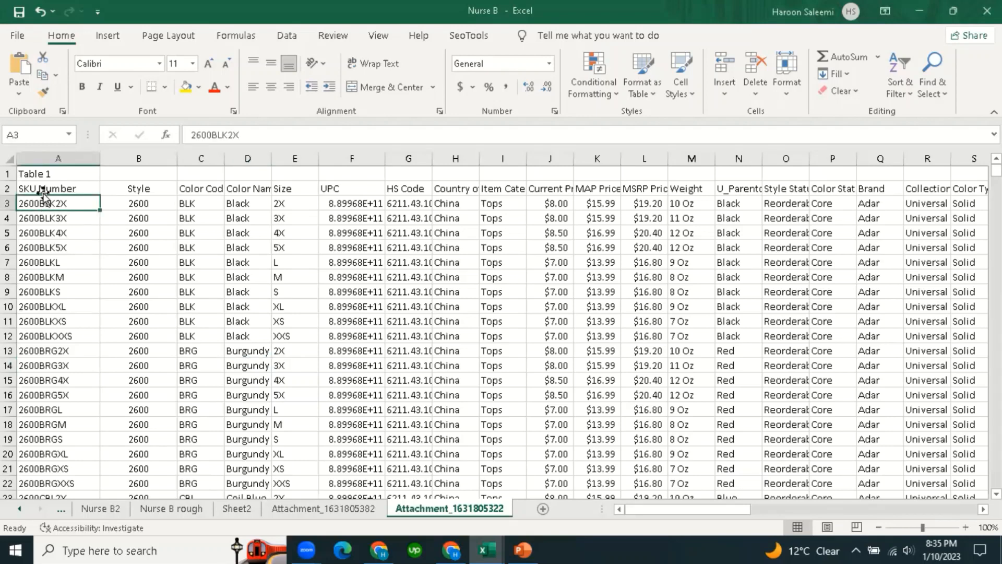
pyautogui.click(61, 189)
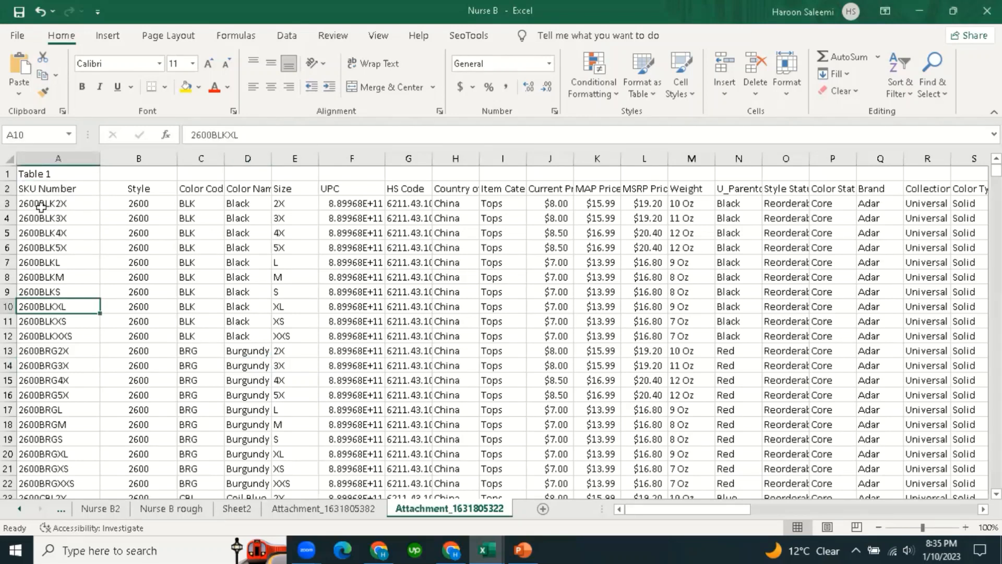
pyautogui.moveTo(50, 189); pyautogui.dragTo(340, 196)
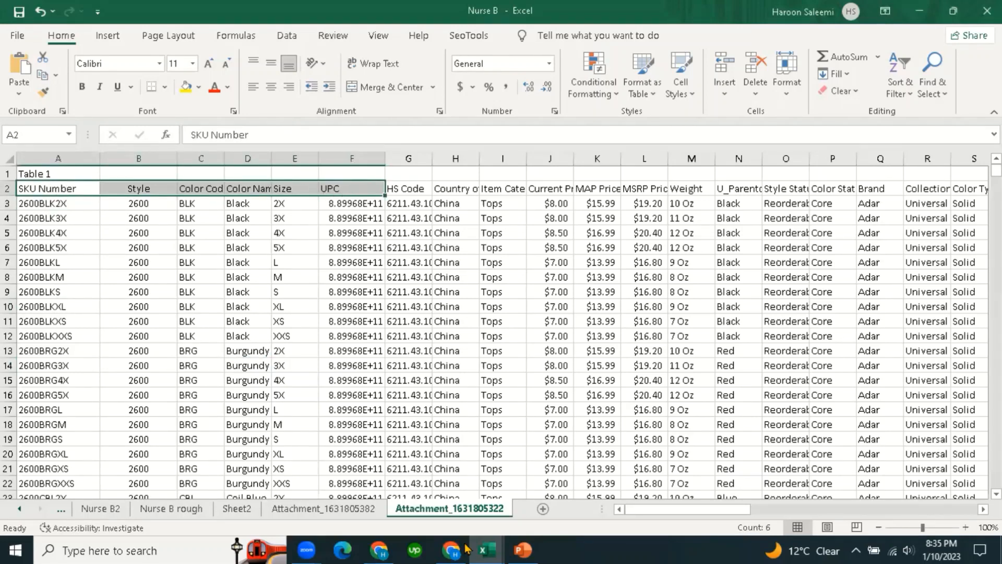
pyautogui.moveTo(486, 548)
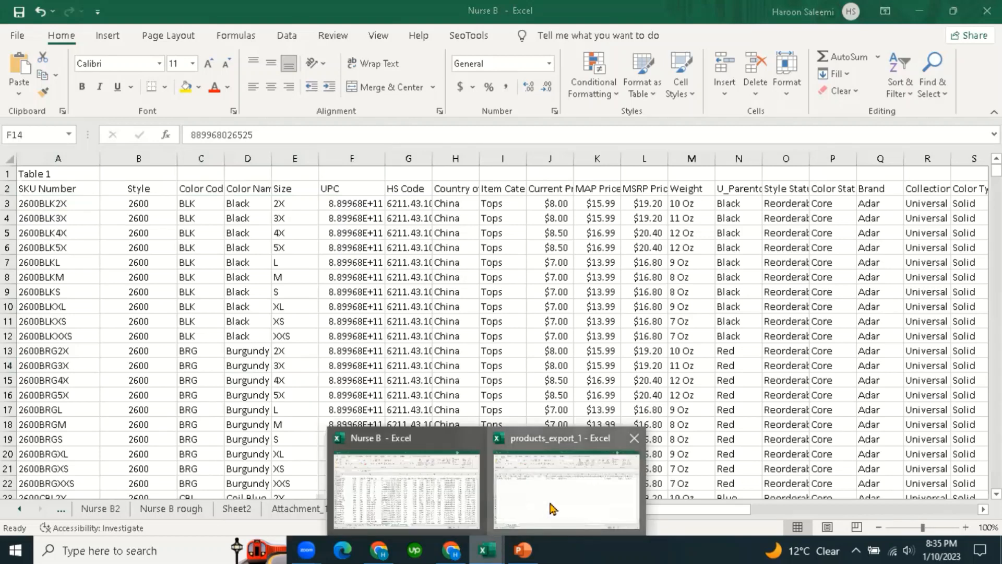
pyautogui.click(564, 485)
pyautogui.click(11, 157)
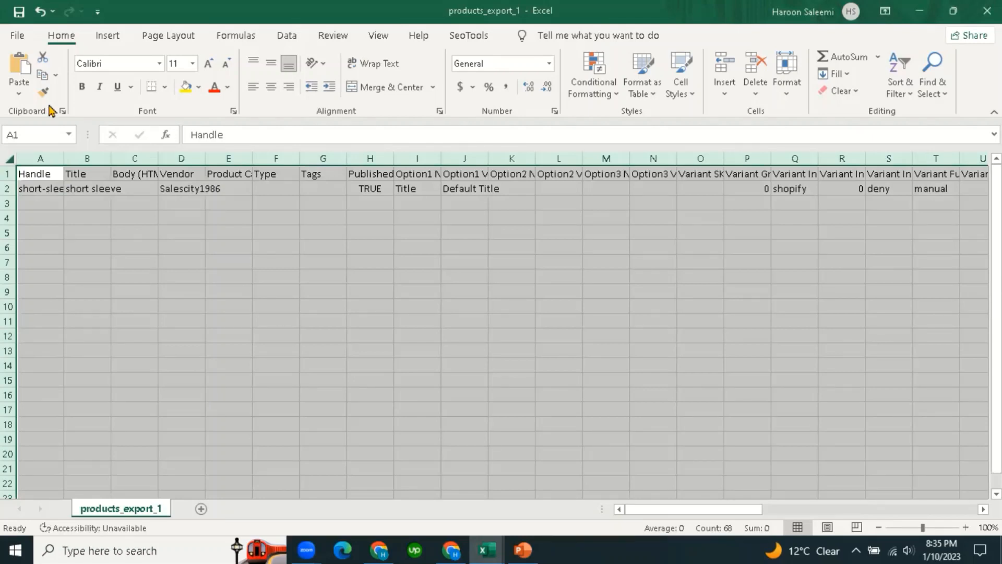
# Copy the export's header and short sleeve rows into a new Sheet1 in Nurse B.
pyautogui.click(40, 259)
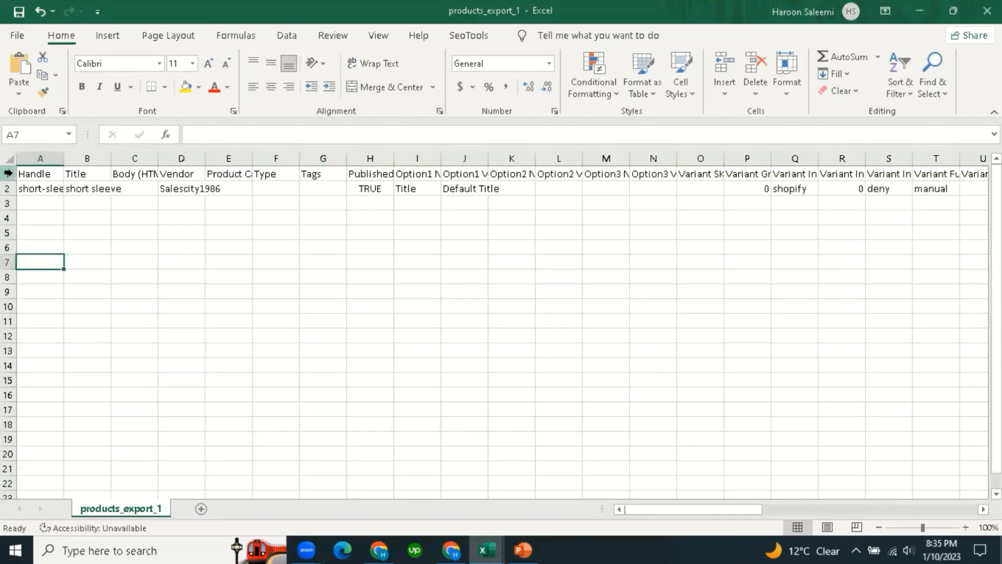
pyautogui.moveTo(8, 172); pyautogui.dragTo(8, 188)
pyautogui.rightClick(7, 174)
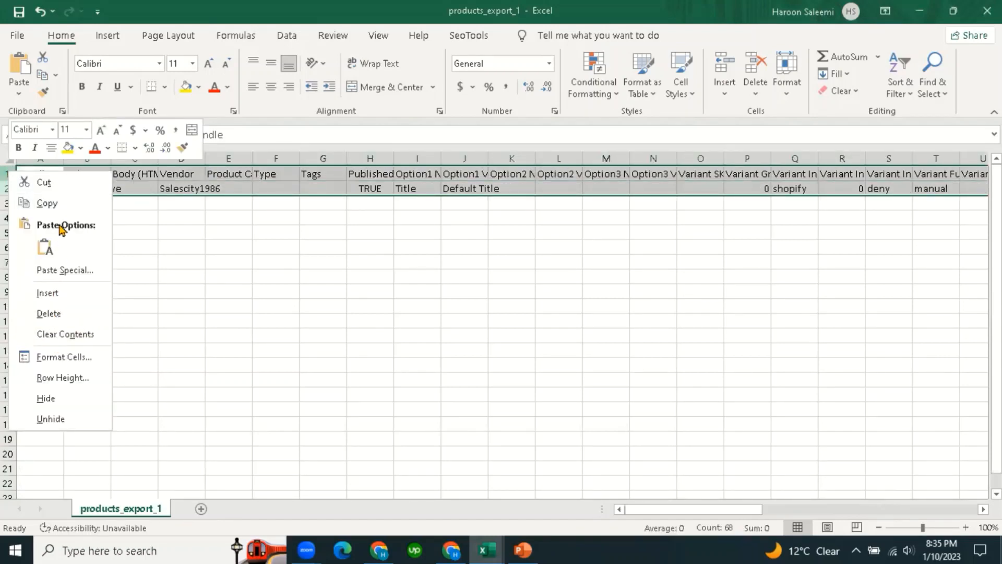
pyautogui.click(42, 203)
pyautogui.moveTo(484, 548)
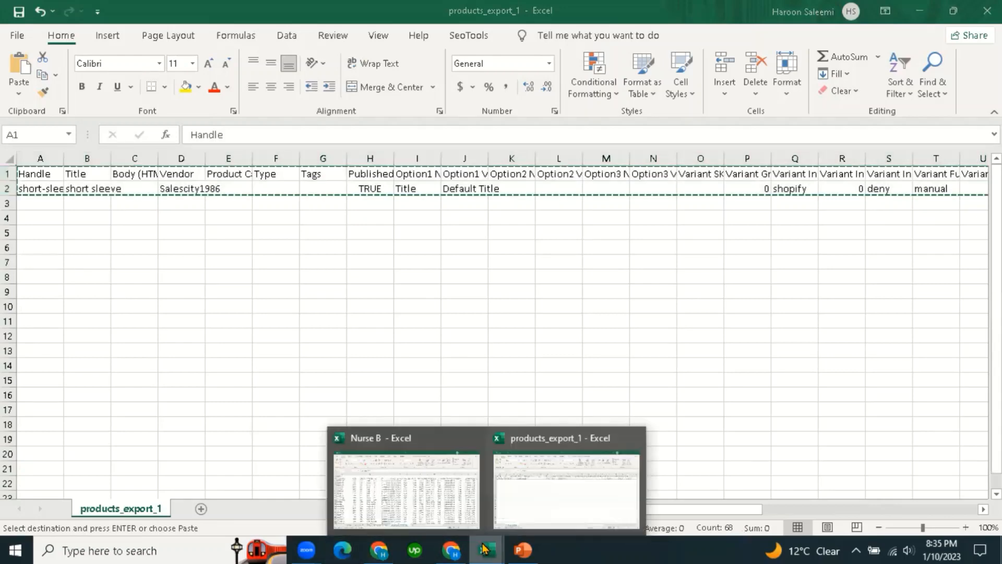
pyautogui.click(414, 497)
pyautogui.click(542, 510)
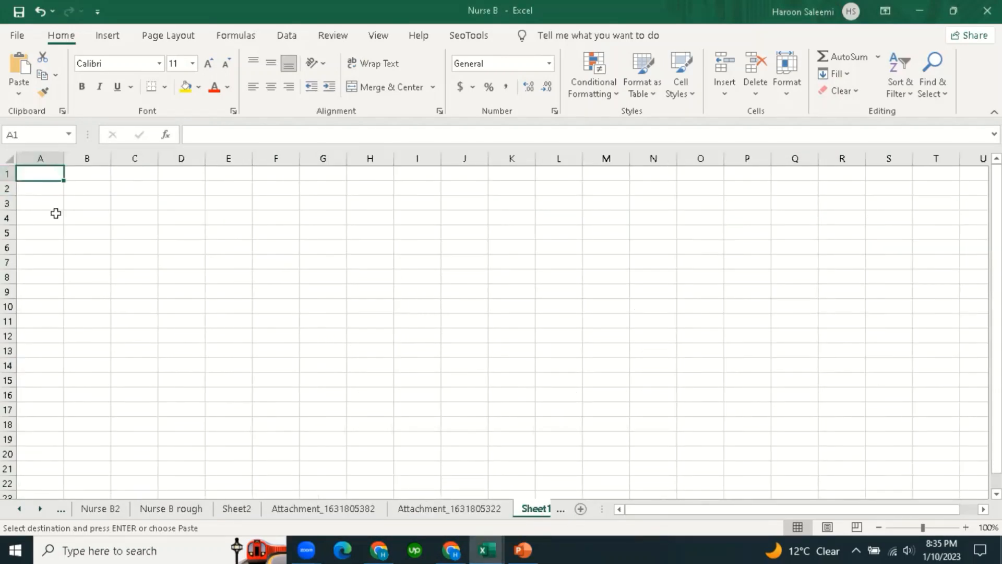
pyautogui.hotkey('ctrl', 'v')
# Widen columns A and B to fit short-sleeve and the title, then select A2:B2.
pyautogui.click(199, 351)
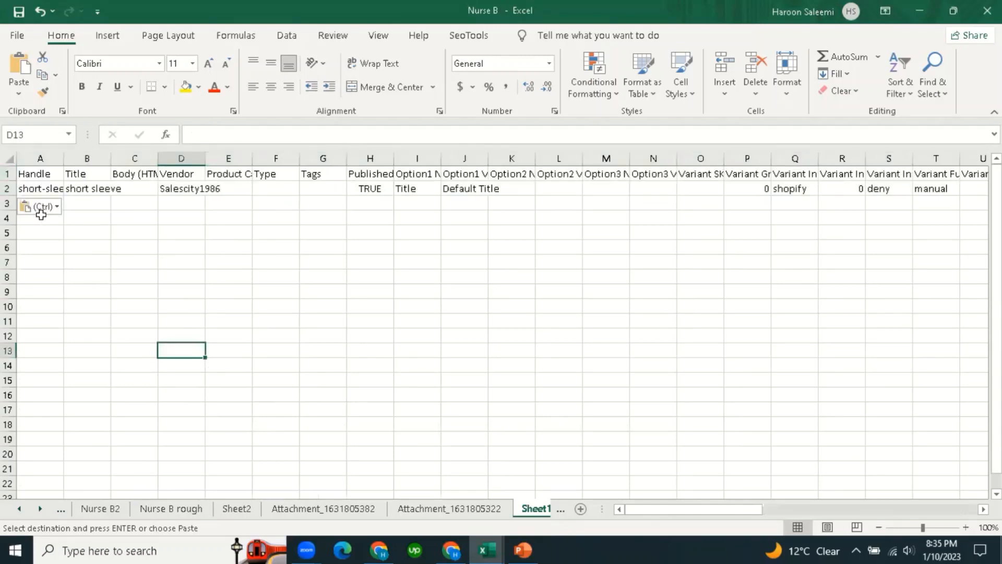
pyautogui.click(34, 189)
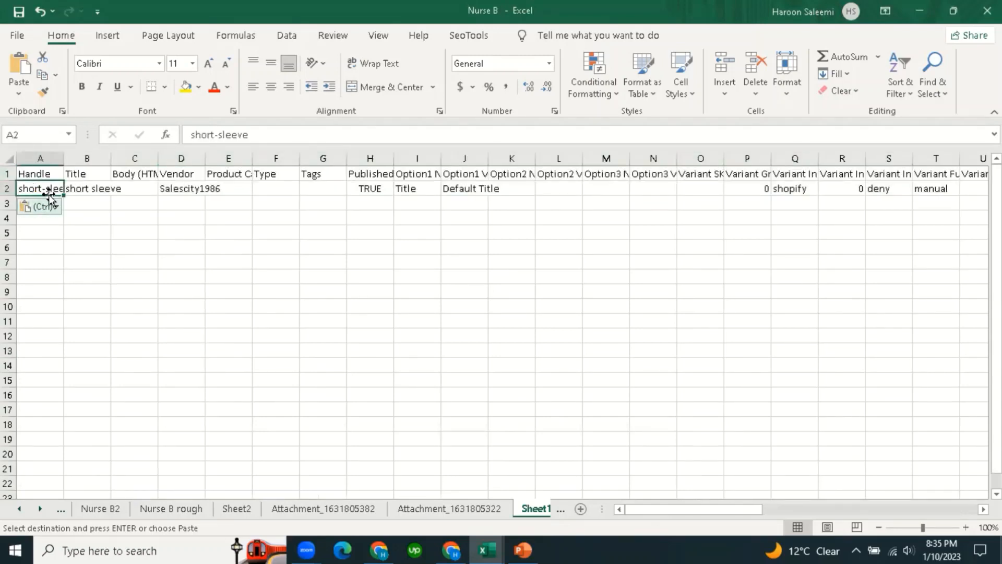
pyautogui.doubleClick(63, 159)
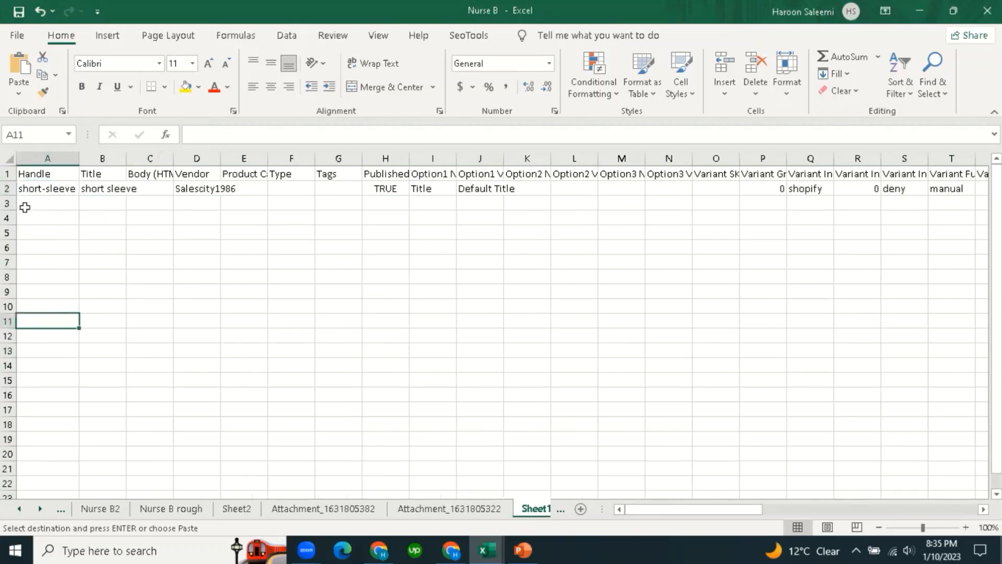
pyautogui.click(7, 173)
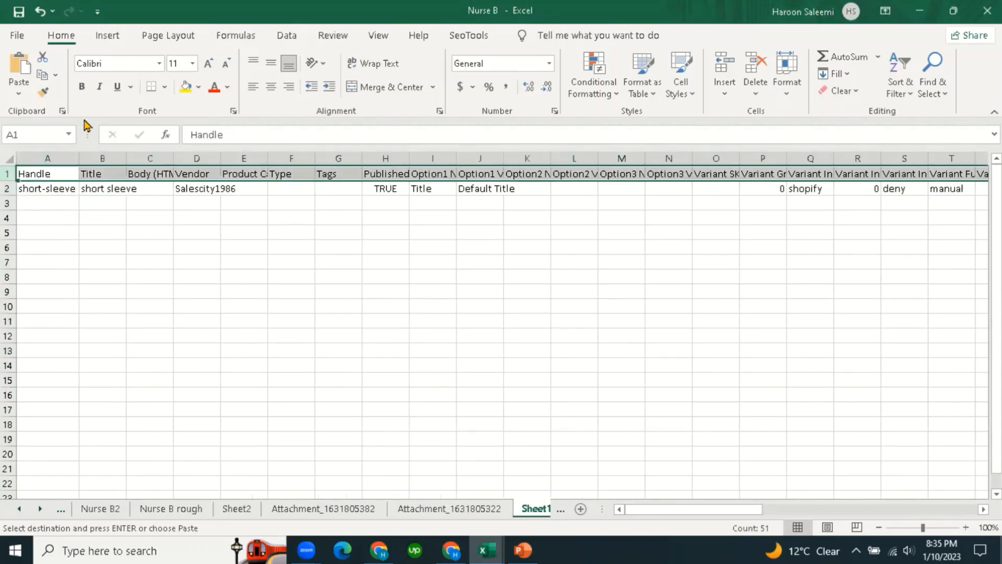
pyautogui.click(103, 262)
pyautogui.moveTo(122, 158); pyautogui.dragTo(140, 158)
pyautogui.click(128, 305)
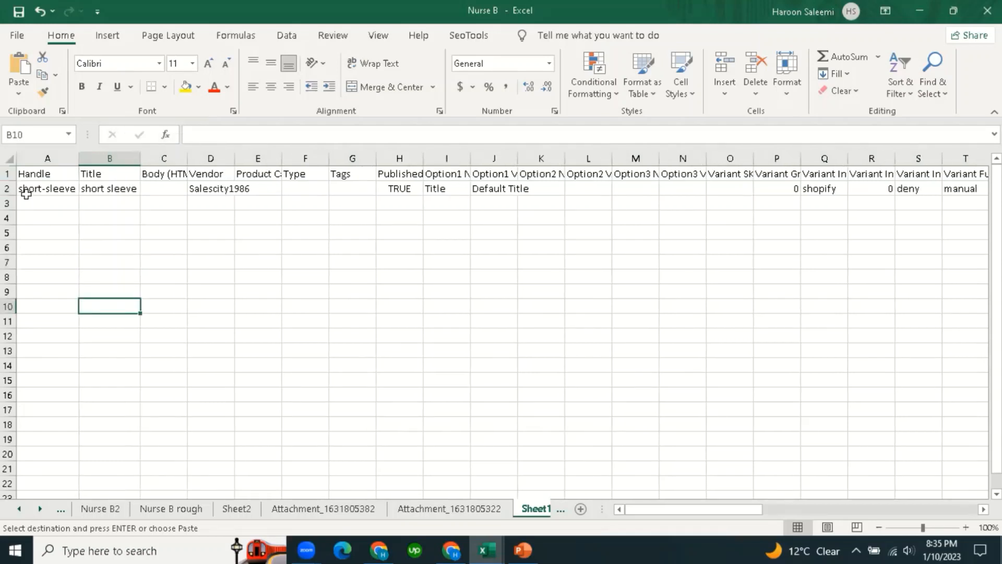
pyautogui.click(27, 190)
pyautogui.keyDown('shift'); pyautogui.click(122, 197); pyautogui.keyUp('shift')
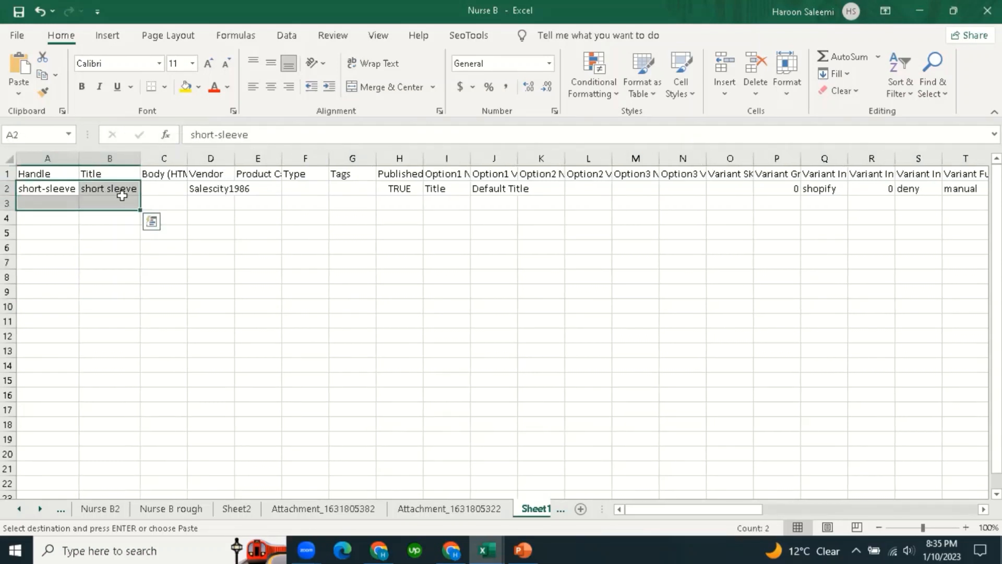
# Clear the handle, title, vendor and Option1 Title/Default Title values from row 2.
pyautogui.press('Delete')
pyautogui.click(122, 349)
pyautogui.click(211, 189)
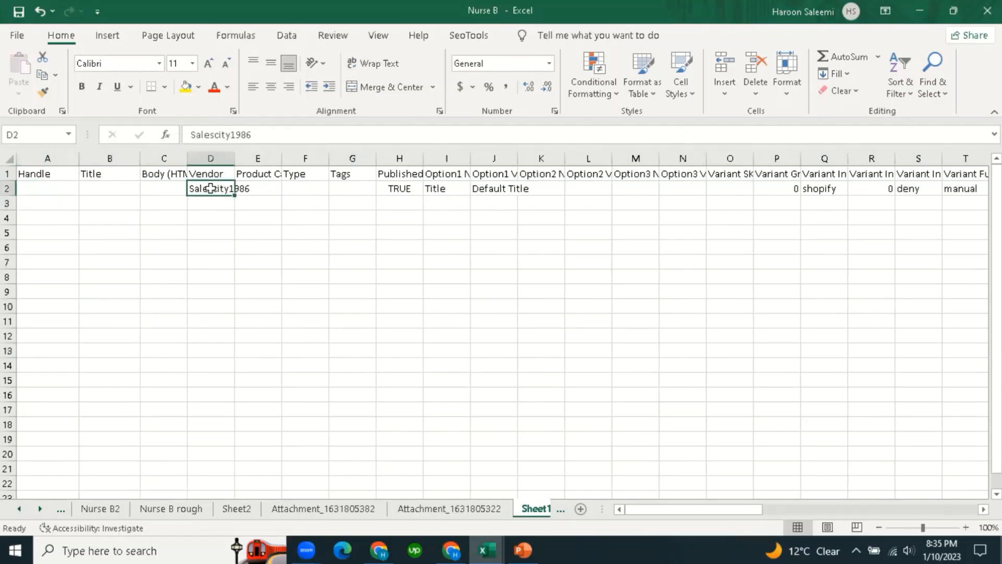
pyautogui.press('Delete')
pyautogui.click(275, 351)
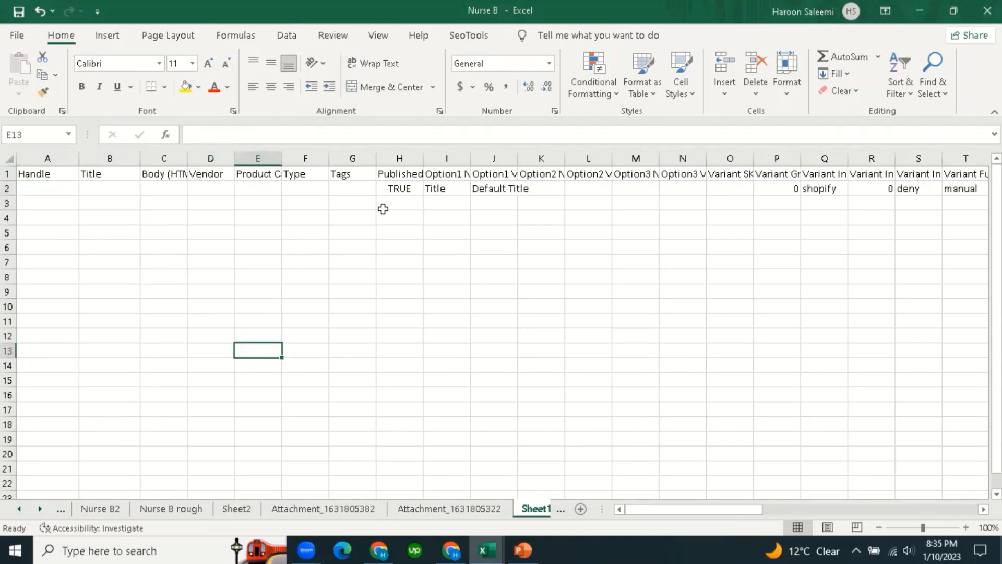
pyautogui.click(408, 189)
pyautogui.click(452, 188)
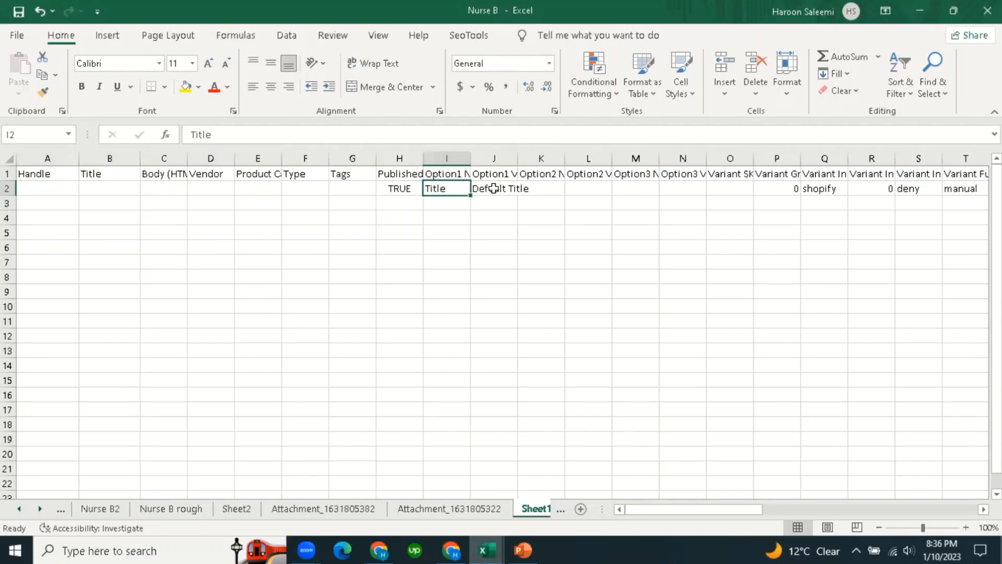
pyautogui.moveTo(449, 188); pyautogui.dragTo(539, 191)
pyautogui.press('Delete')
pyautogui.click(643, 409)
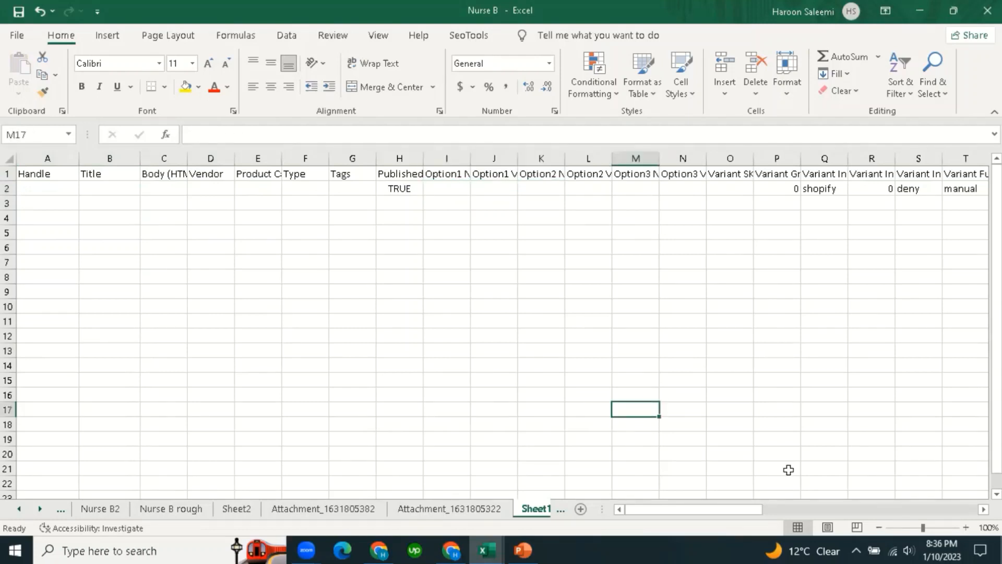
pyautogui.moveTo(751, 510); pyautogui.dragTo(792, 510)
# Clear the grams value in P2, keeping the shopify, 0, deny and manual inventory entries.
pyautogui.click(468, 190)
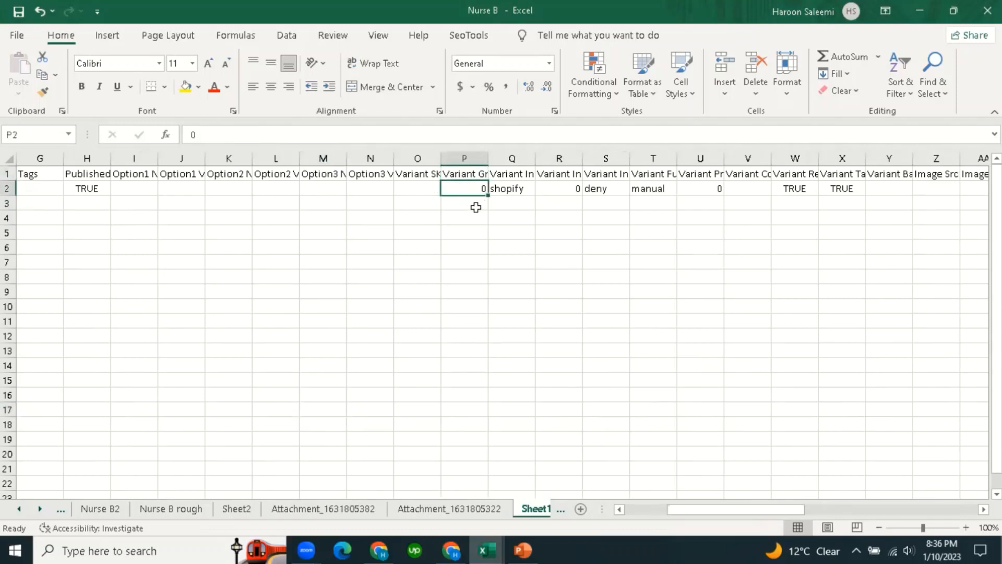
pyautogui.press('Delete')
pyautogui.click(517, 189)
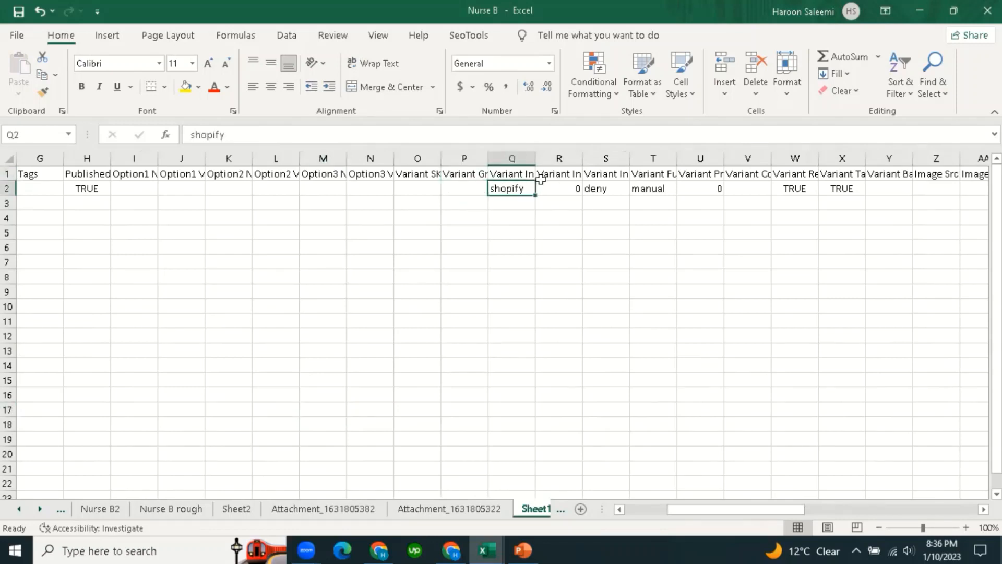
pyautogui.press('Up')
pyautogui.click(516, 186)
pyautogui.click(565, 174)
pyautogui.click(565, 188)
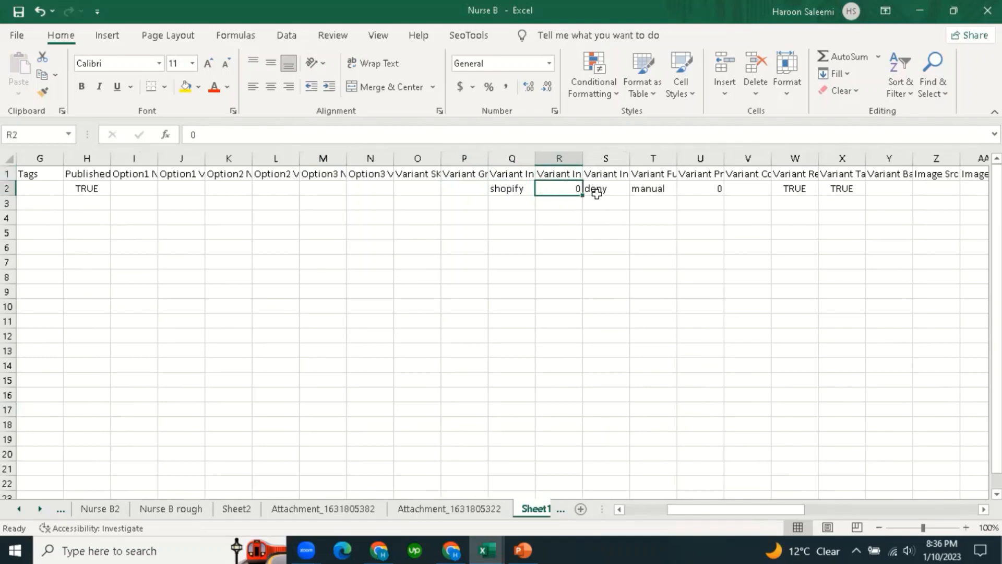
pyautogui.click(602, 188)
pyautogui.press('Up')
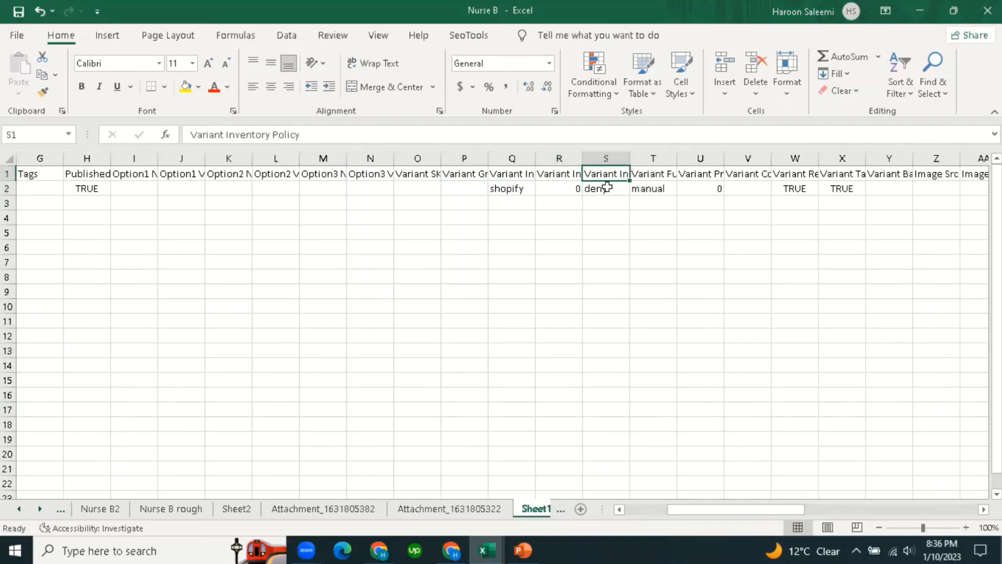
pyautogui.press('Down')
pyautogui.click(656, 185)
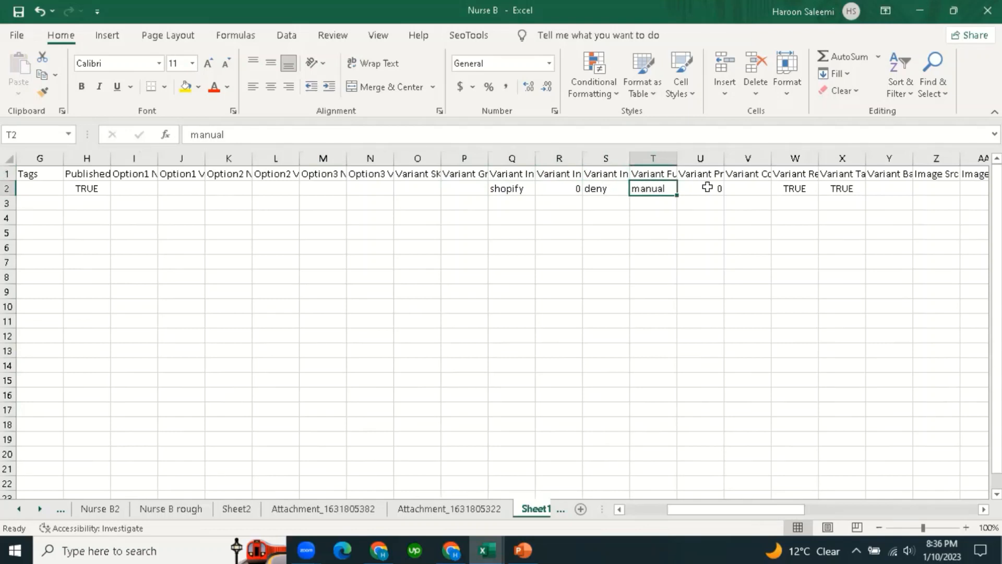
# Clear the Variant Price value 0 in U2.
pyautogui.click(711, 187)
pyautogui.press('Up')
pyautogui.press('Down')
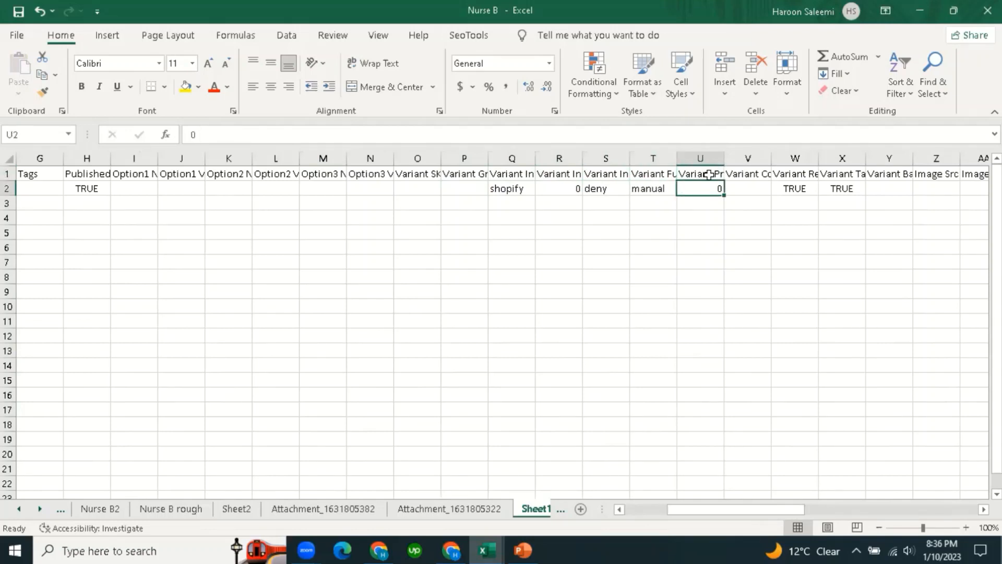
pyautogui.press('Up')
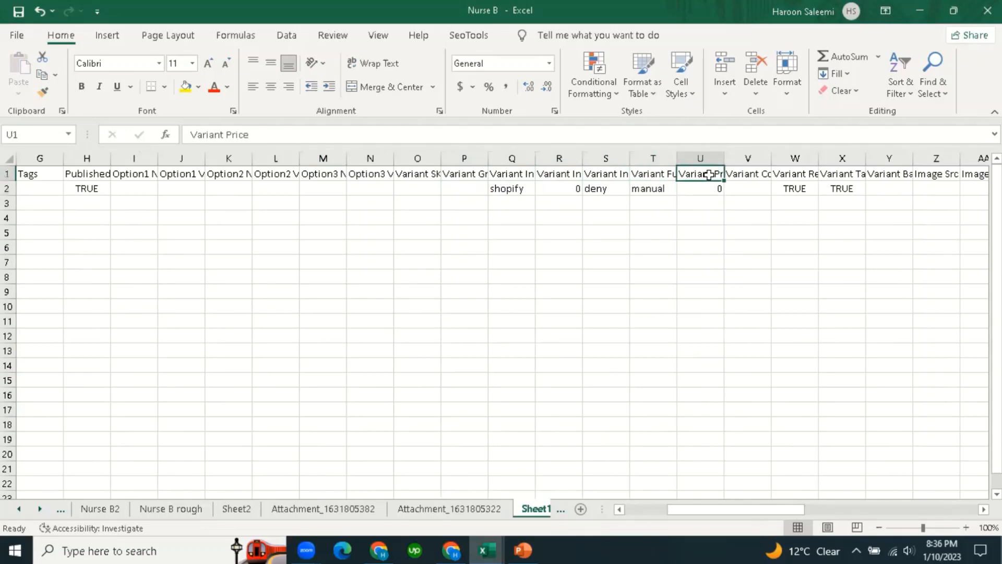
pyautogui.click(687, 345)
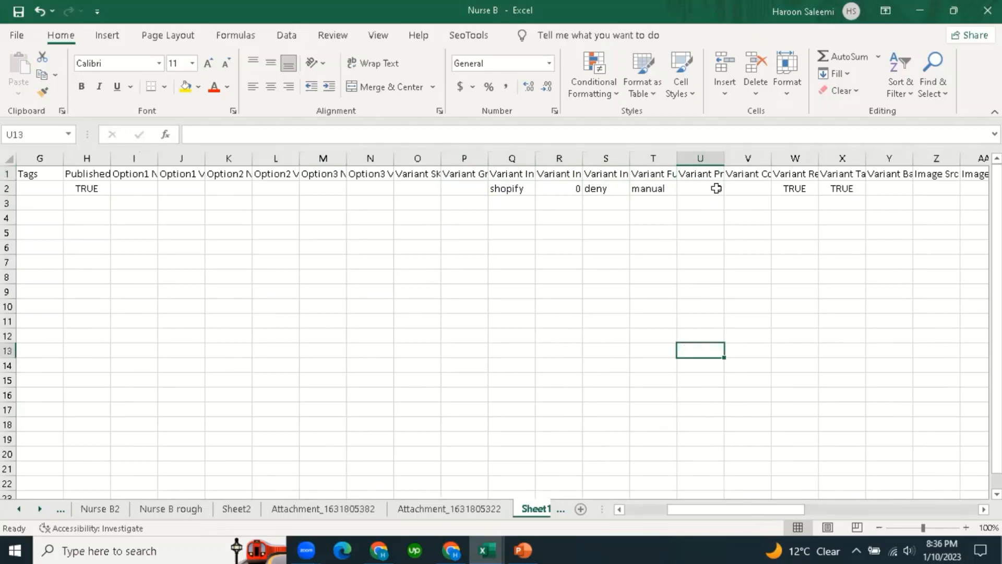
pyautogui.click(707, 172)
pyautogui.click(712, 191)
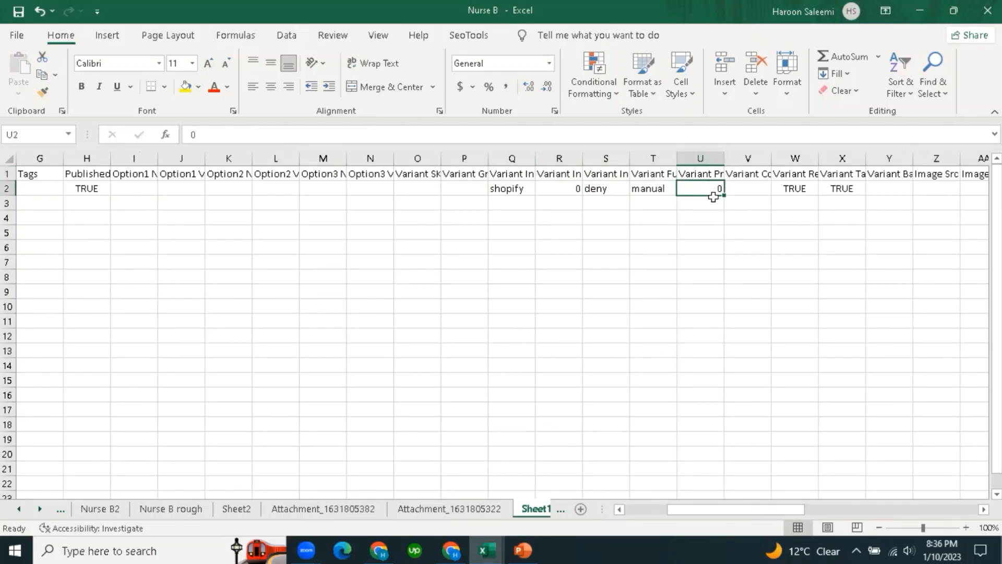
pyautogui.press('Delete')
pyautogui.click(761, 336)
# Review the compare-at, shipping and taxable columns, then select the SEO and Google Shopping columns.
pyautogui.click(757, 175)
pyautogui.click(794, 176)
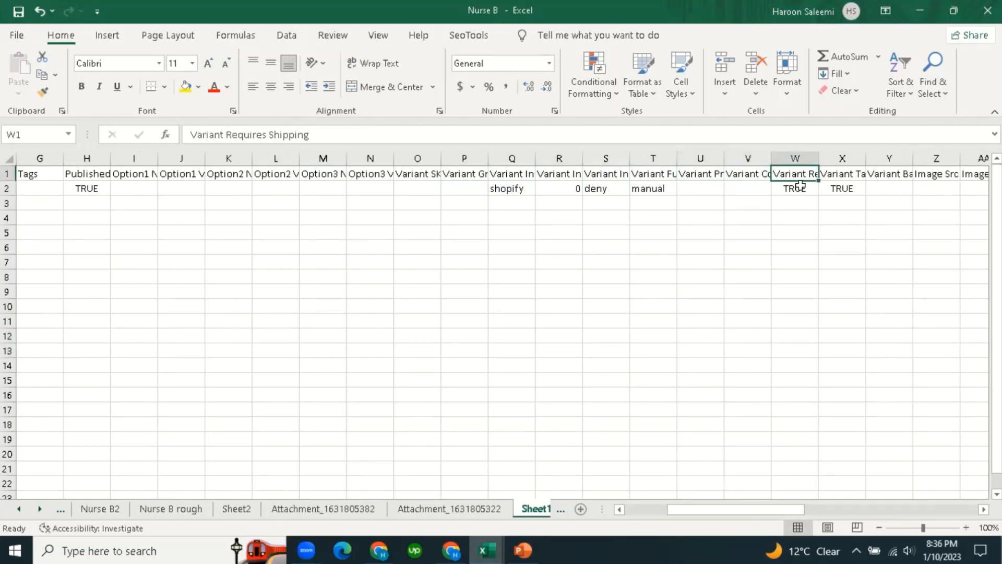
pyautogui.click(835, 188)
pyautogui.click(849, 177)
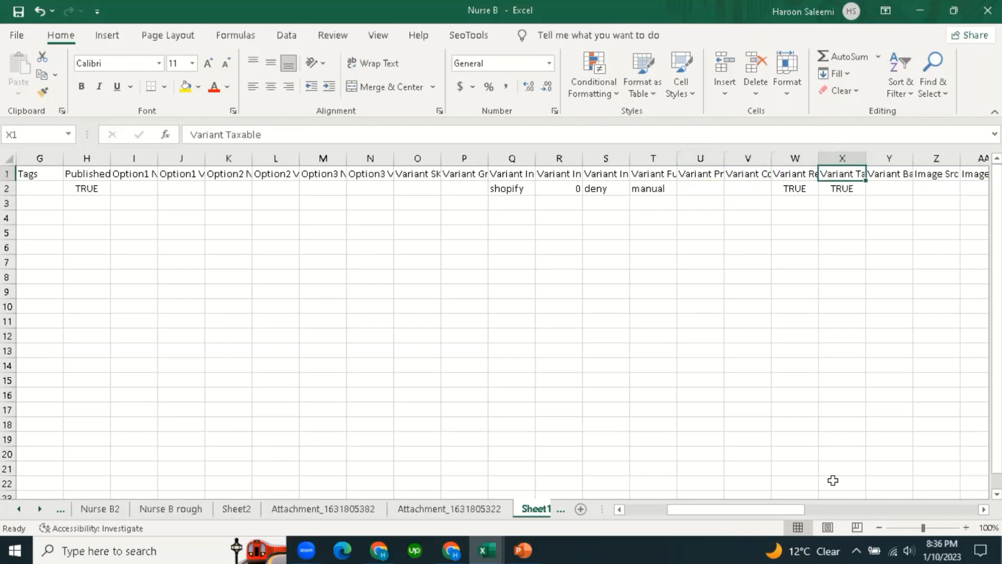
pyautogui.moveTo(790, 509); pyautogui.dragTo(905, 510)
pyautogui.click(604, 407)
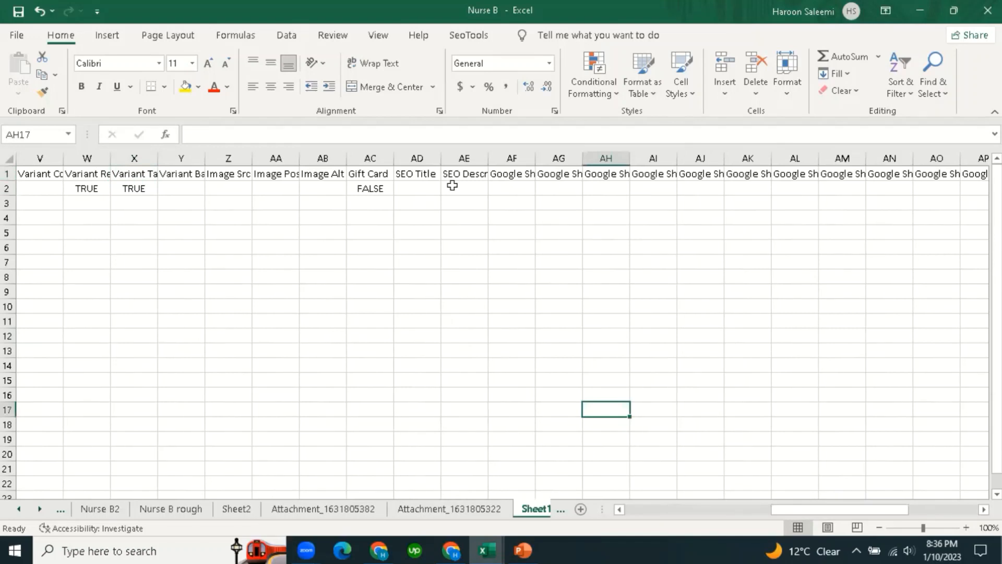
pyautogui.moveTo(419, 158); pyautogui.dragTo(618, 183)
# Delete the SEO and Google Shopping columns and clear the kg Variant Weight Unit.
pyautogui.rightClick(604, 162)
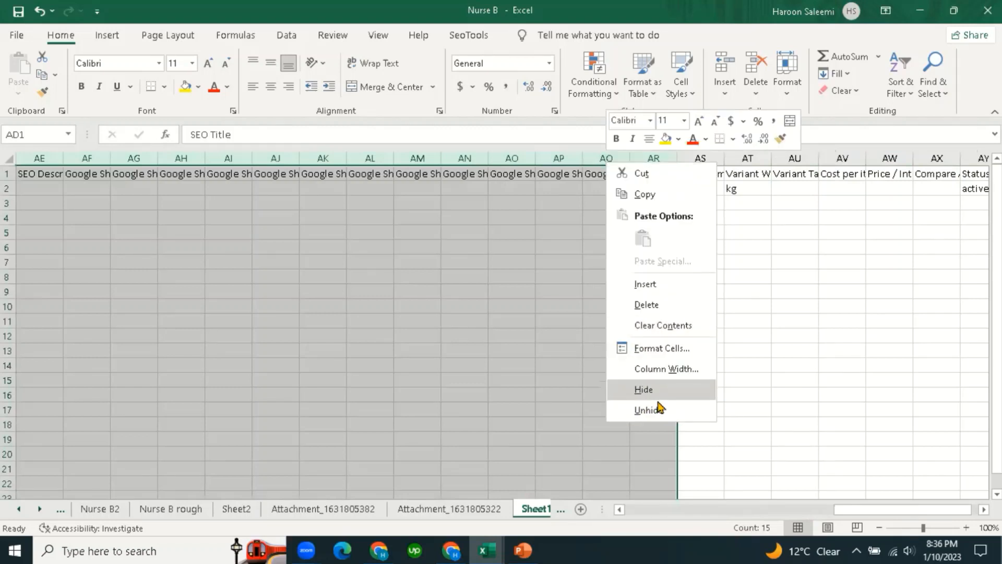
pyautogui.click(649, 305)
pyautogui.click(655, 393)
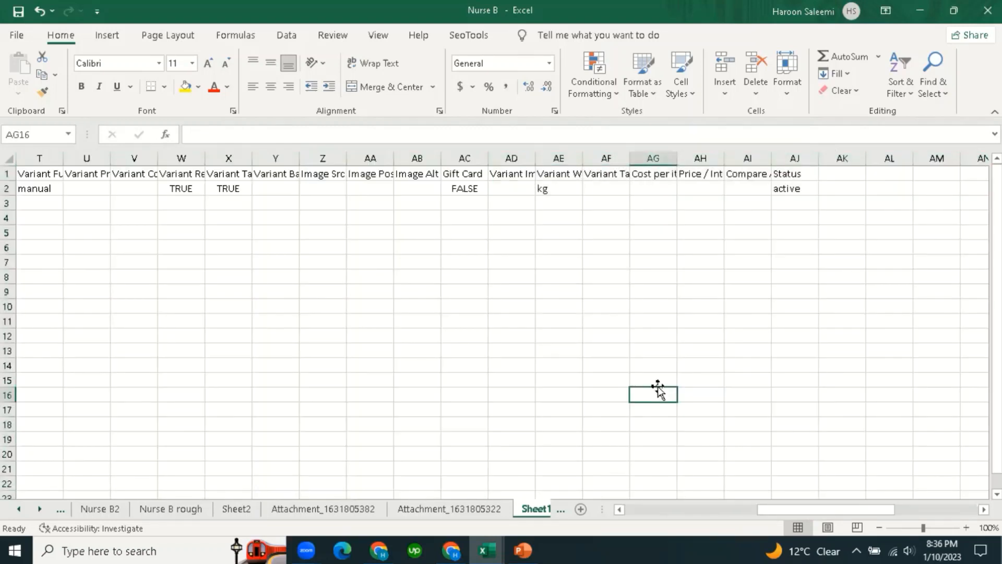
pyautogui.click(509, 173)
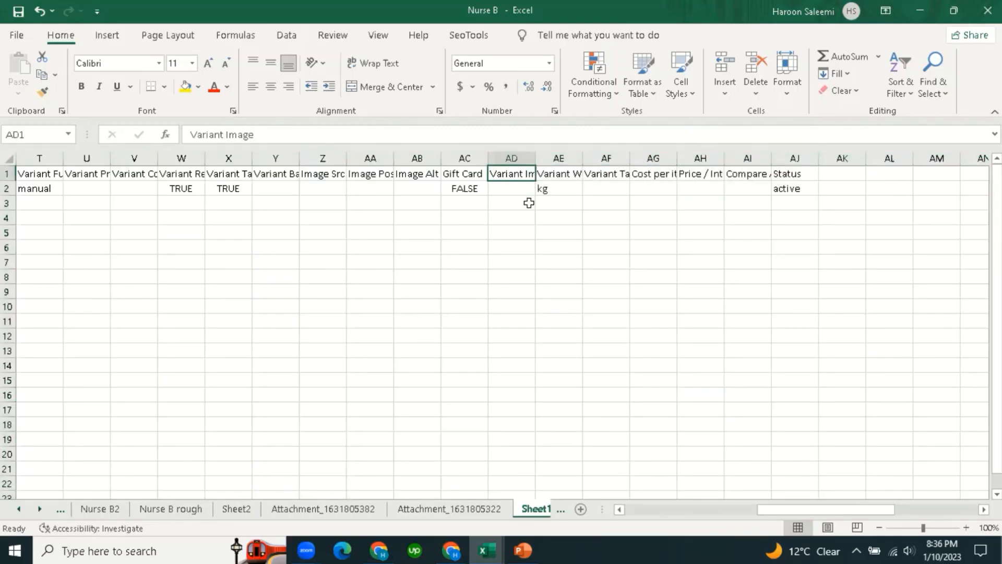
pyautogui.click(563, 173)
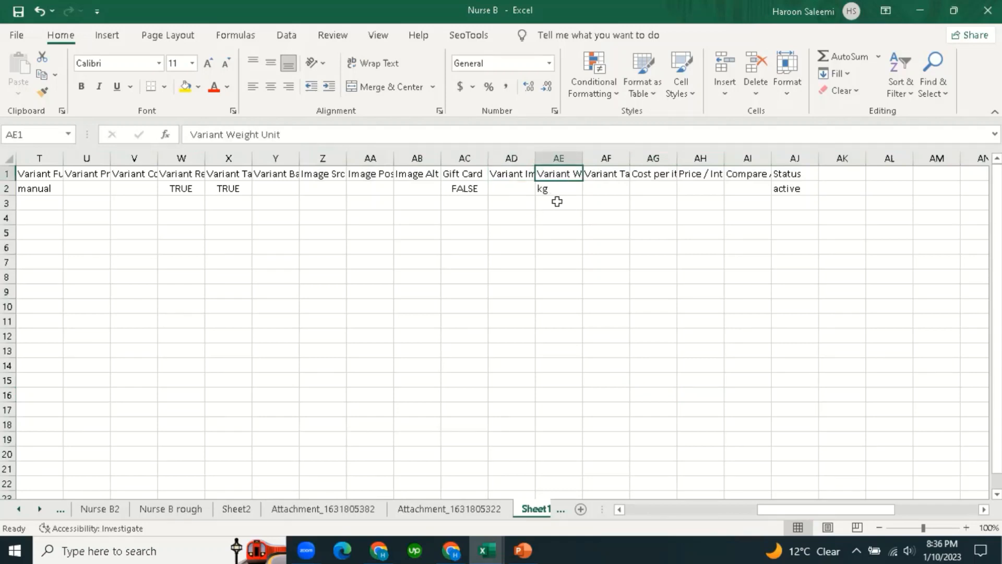
pyautogui.click(567, 190)
pyautogui.press('Delete')
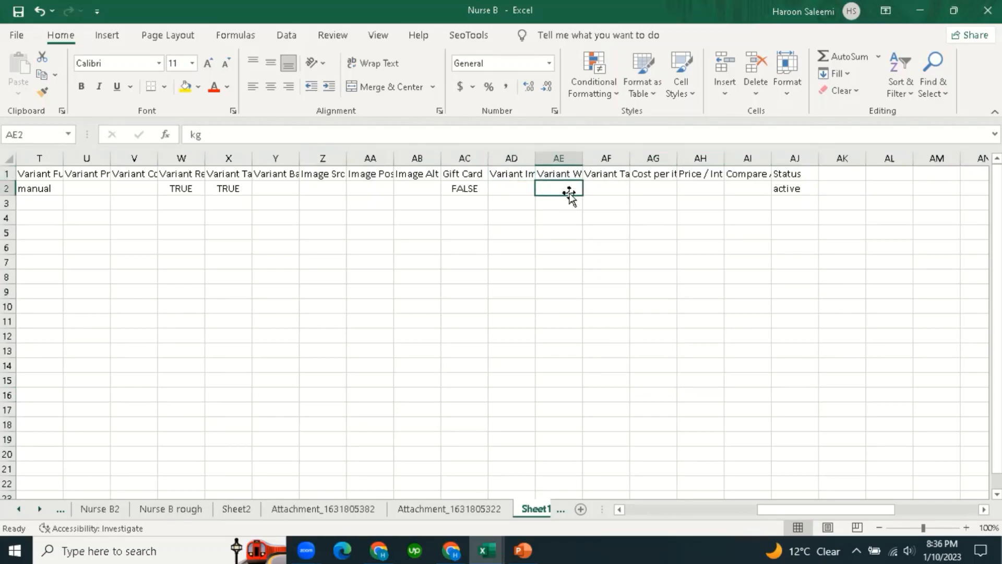
pyautogui.click(590, 364)
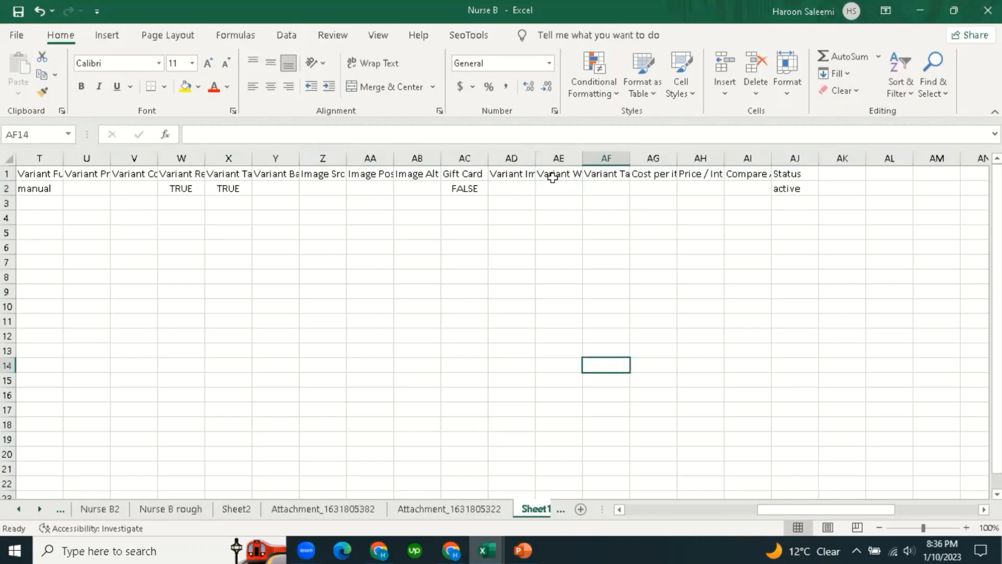
pyautogui.click(608, 189)
pyautogui.click(611, 174)
pyautogui.click(652, 174)
pyautogui.click(671, 188)
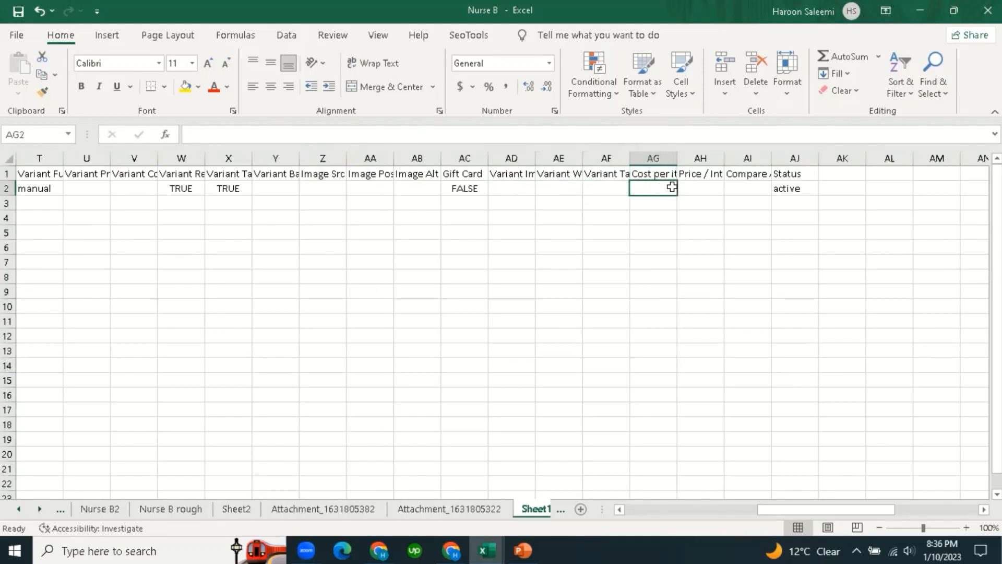
pyautogui.click(698, 175)
pyautogui.click(786, 189)
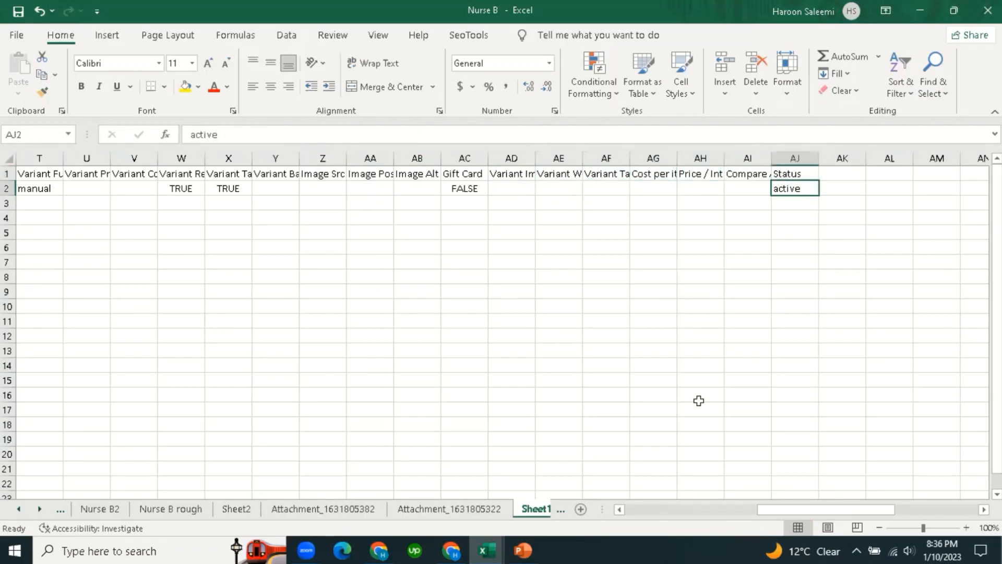
pyautogui.click(686, 366)
pyautogui.moveTo(825, 514); pyautogui.dragTo(627, 514)
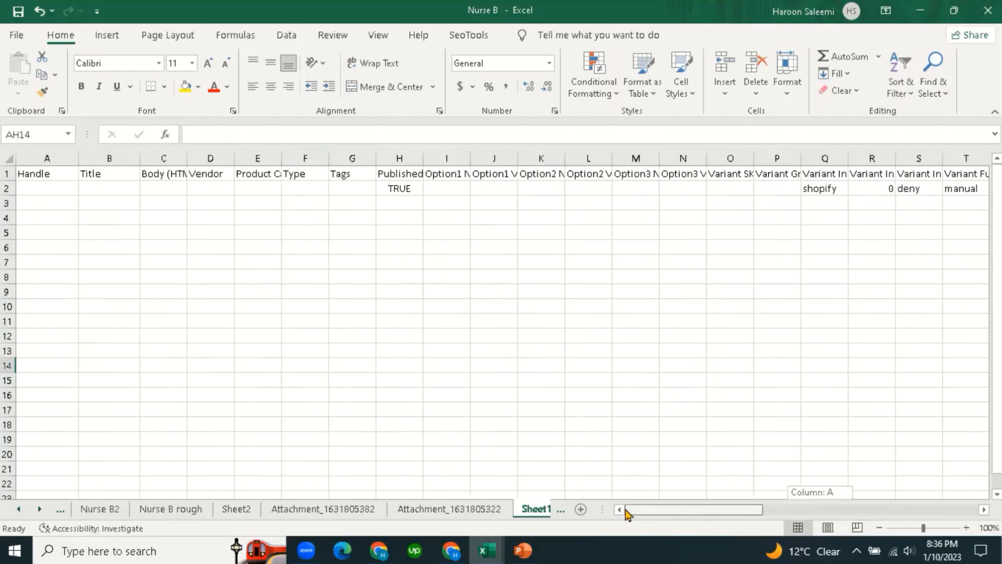
pyautogui.click(397, 409)
pyautogui.click(440, 510)
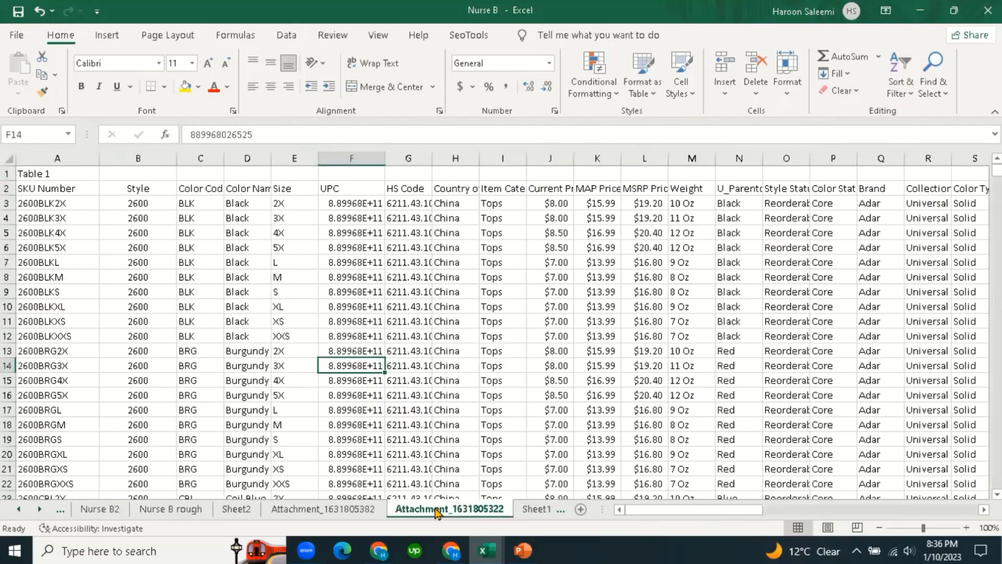
# Inspect the supplier sheet's SKU Number and Style columns and header row without changing them.
pyautogui.click(104, 381)
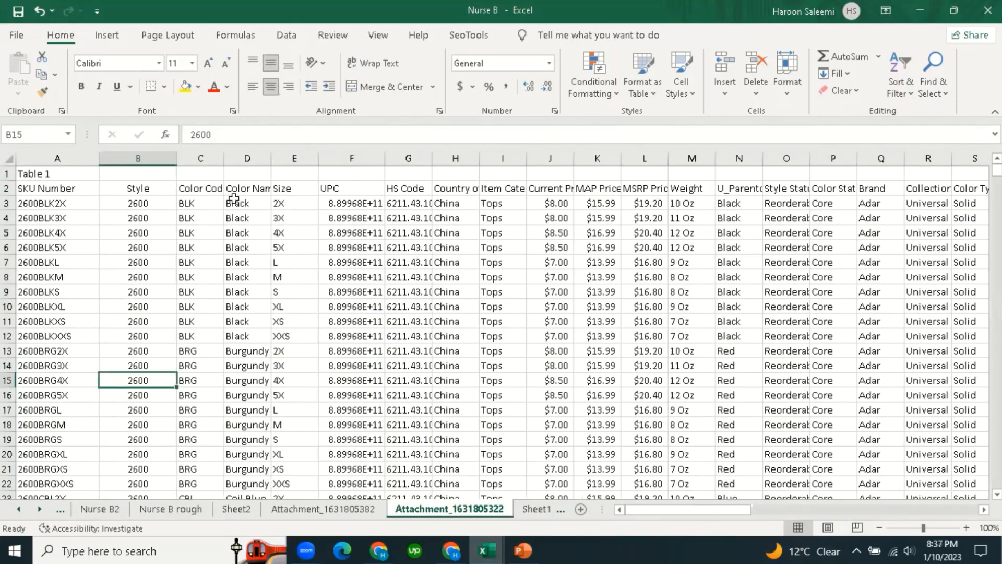
pyautogui.click(43, 158)
pyautogui.click(105, 366)
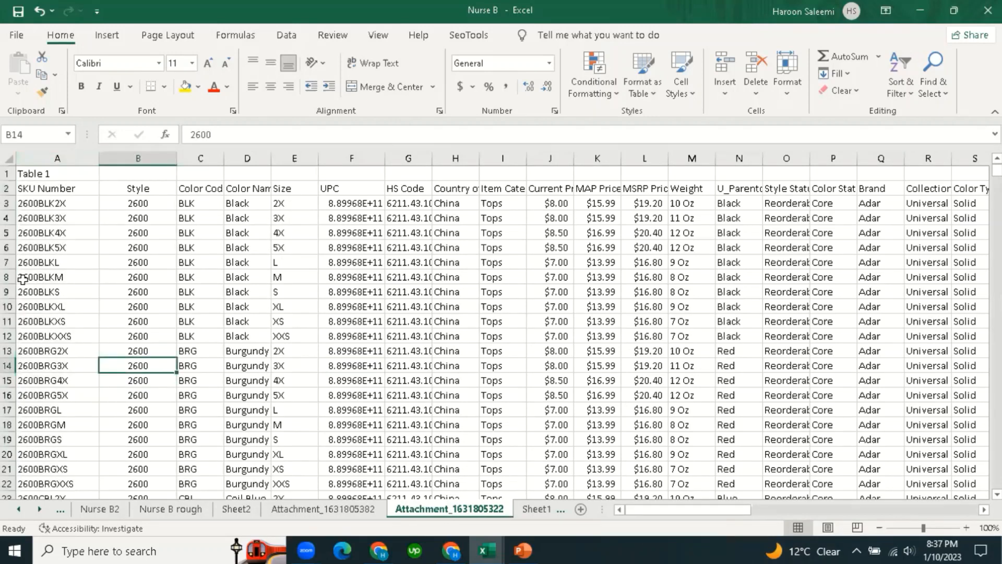
pyautogui.click(7, 188)
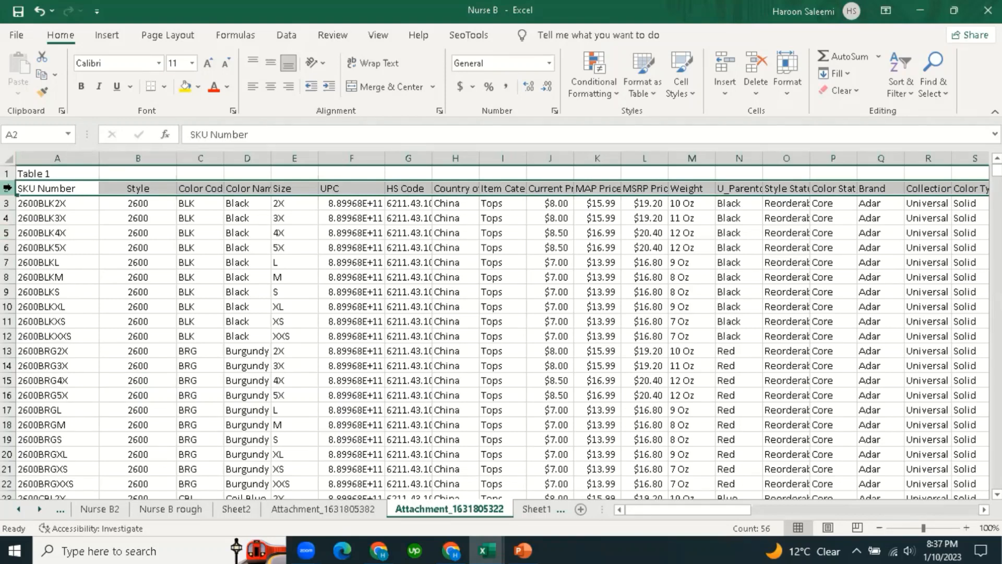
pyautogui.click(148, 309)
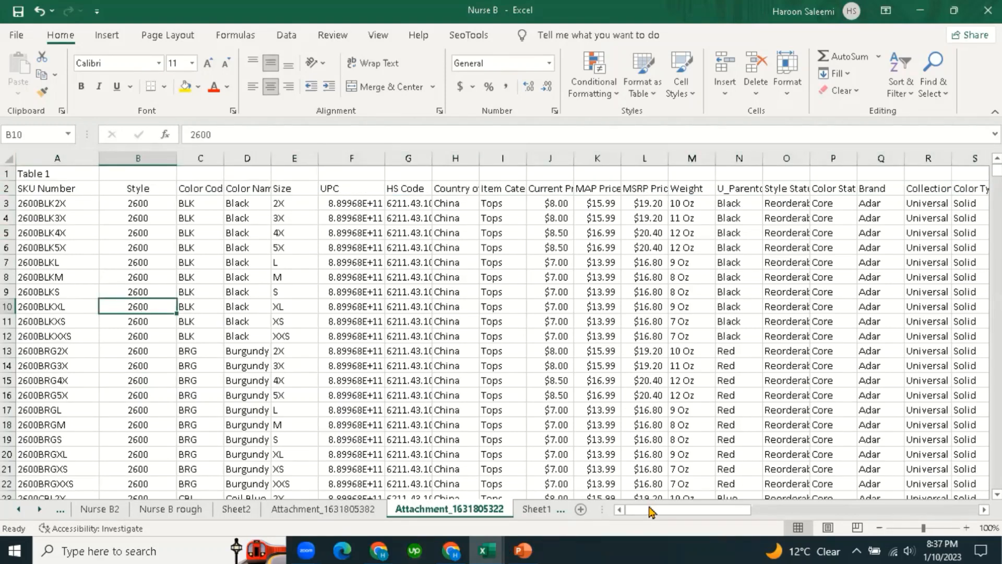
pyautogui.click(151, 188)
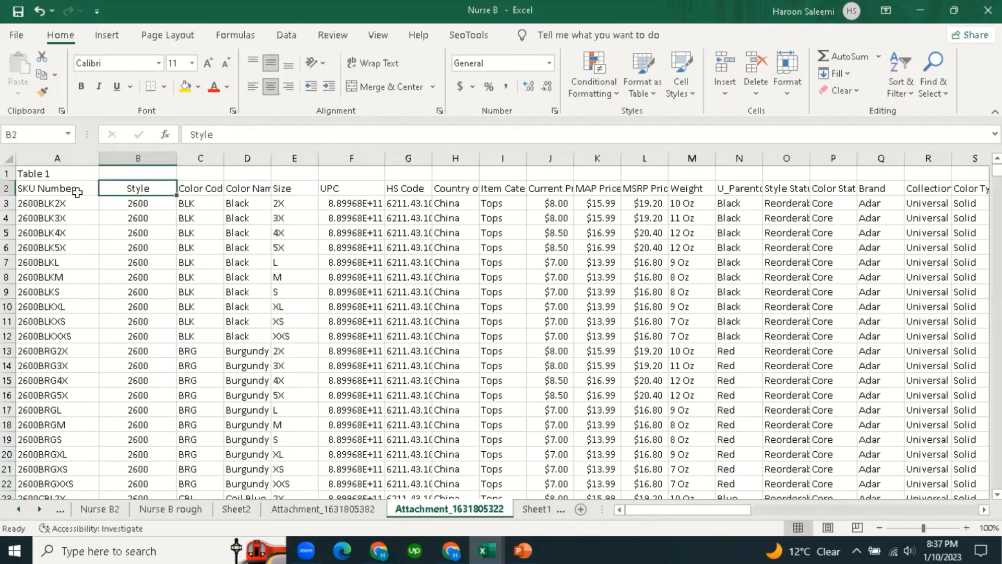
pyautogui.click(52, 190)
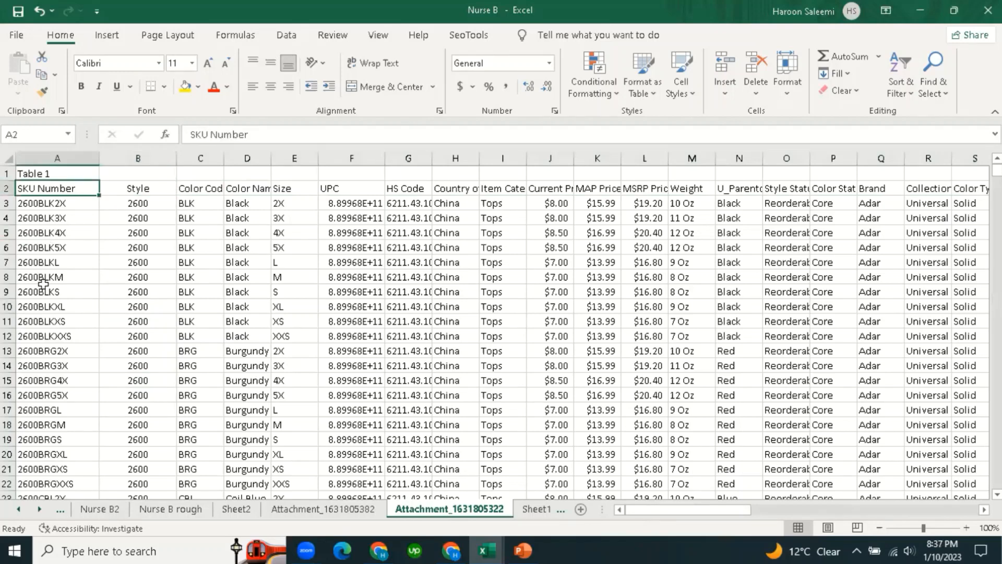
pyautogui.click(58, 156)
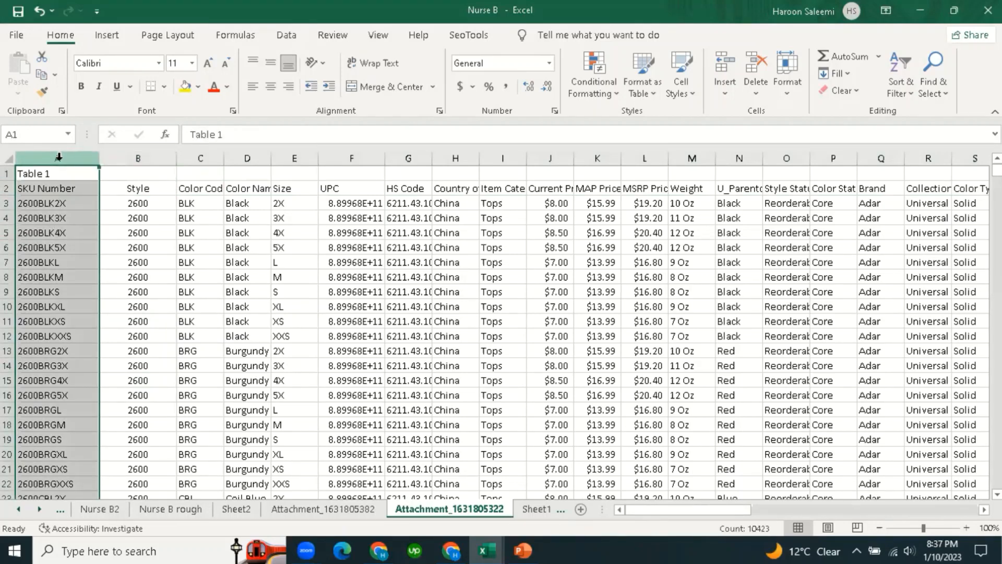
pyautogui.rightClick(61, 166)
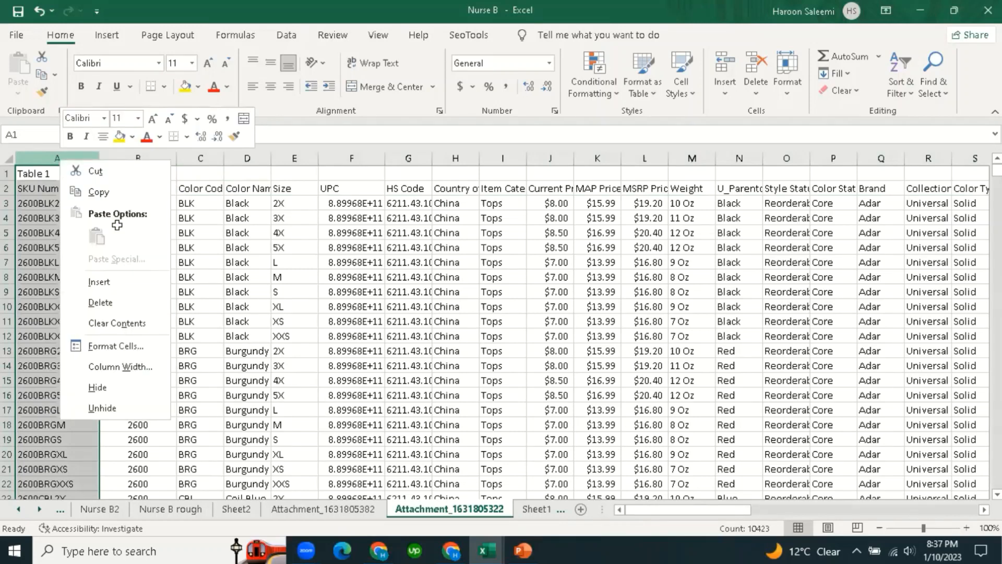
pyautogui.press('Escape')
pyautogui.click(139, 190)
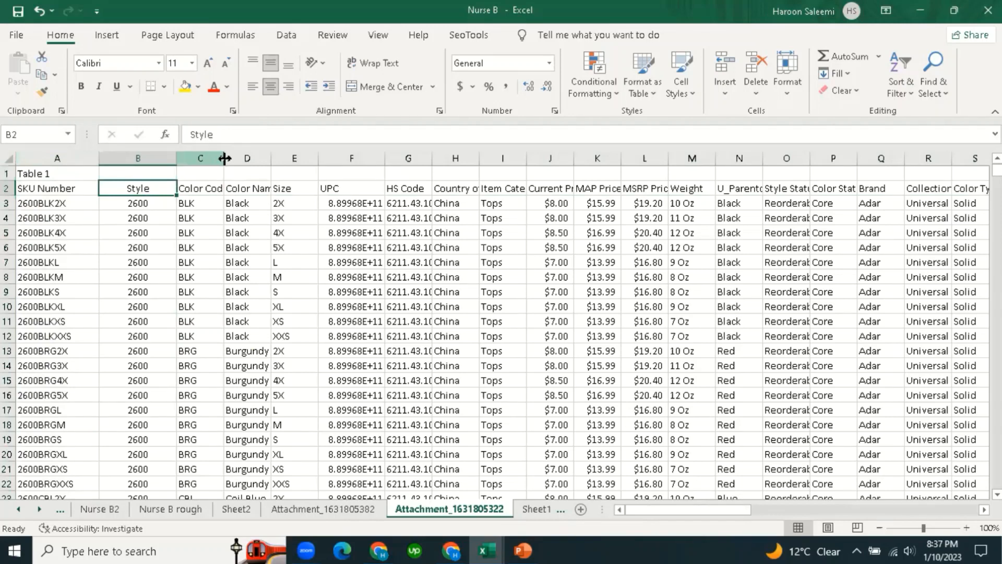
# Widen columns C and D so the Color Code and Color Name headers fit.
pyautogui.moveTo(224, 158); pyautogui.dragTo(232, 158)
pyautogui.click(207, 188)
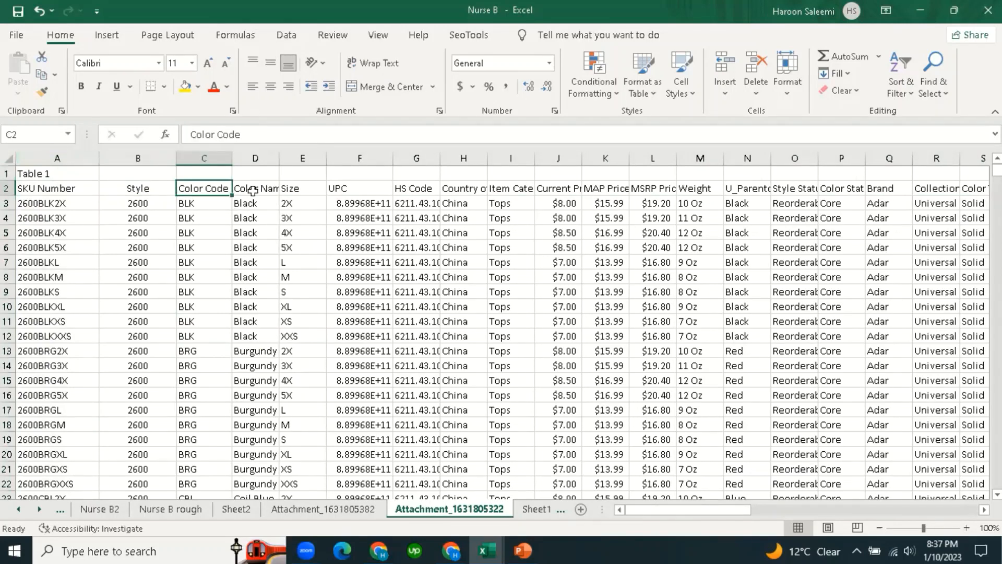
pyautogui.click(257, 158)
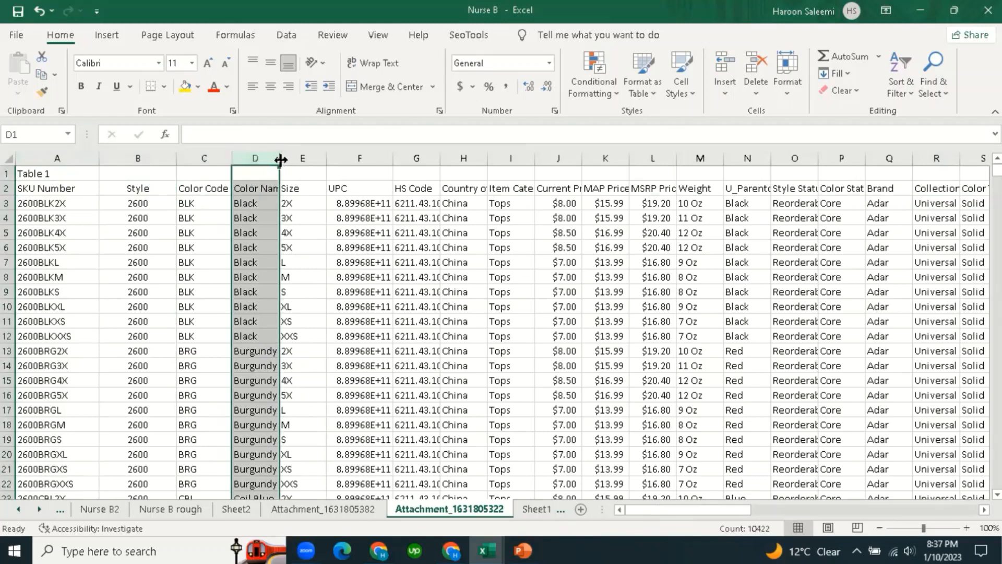
pyautogui.moveTo(281, 160); pyautogui.dragTo(290, 159)
pyautogui.click(325, 350)
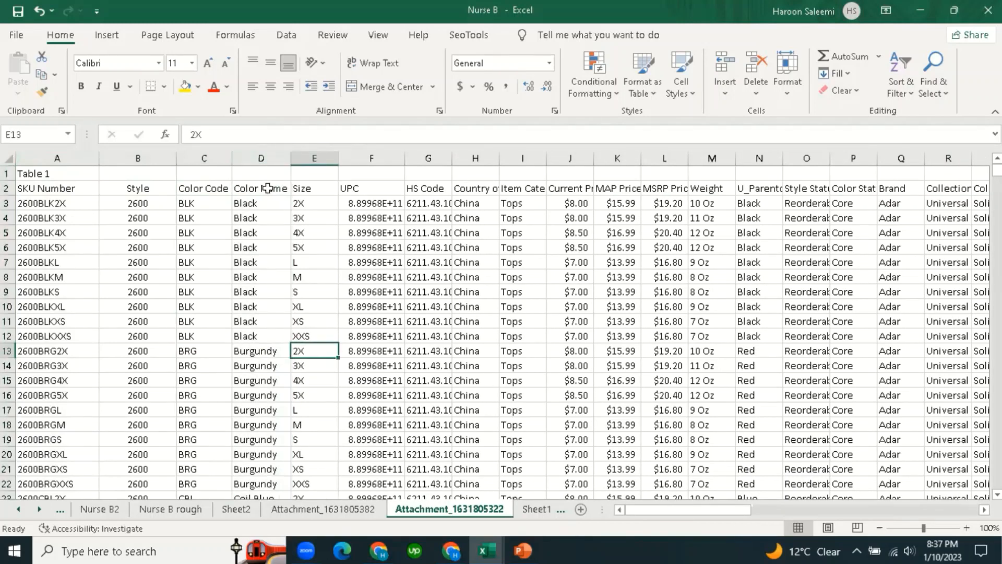
pyautogui.click(268, 187)
# Review the Style, Color Code, Color Name, Size and UPC headers, then return to Sheet1.
pyautogui.click(320, 189)
pyautogui.click(370, 188)
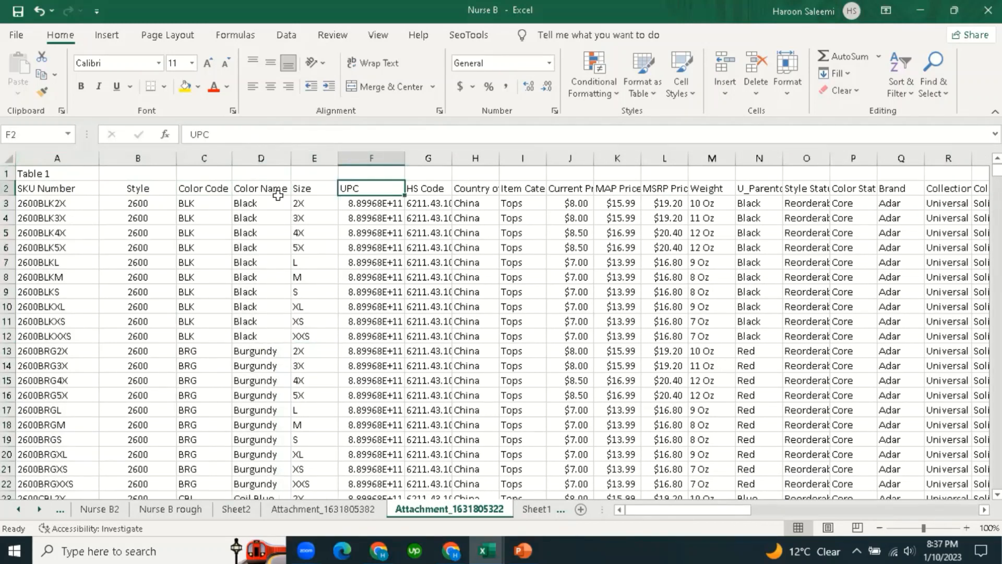
pyautogui.click(140, 188)
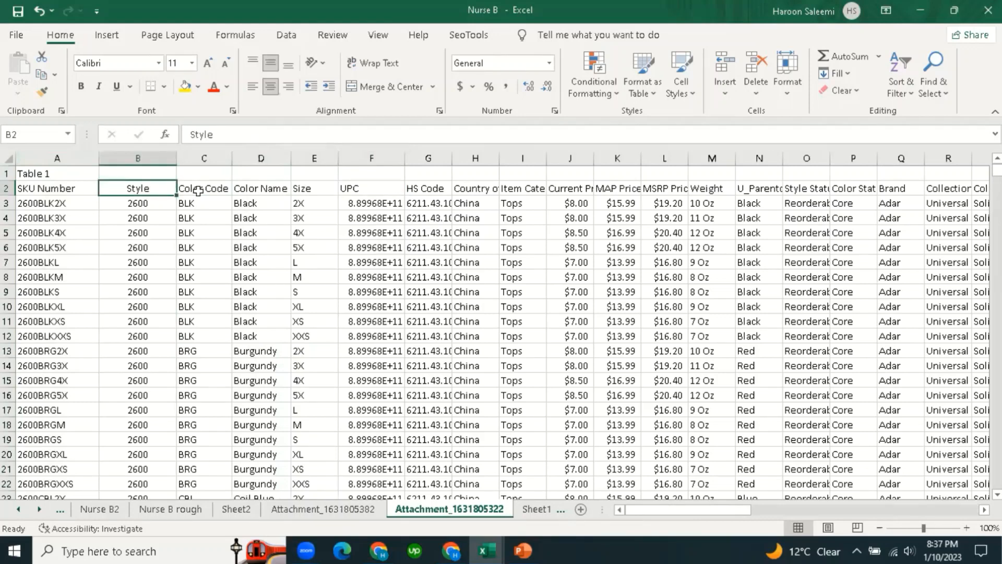
pyautogui.click(199, 190)
pyautogui.click(258, 189)
pyautogui.click(310, 187)
pyautogui.click(363, 191)
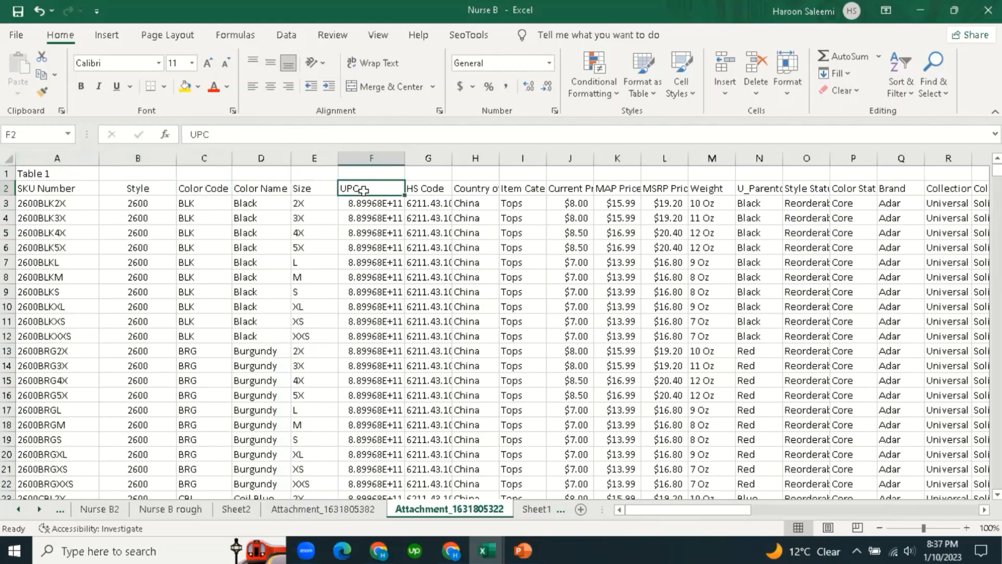
pyautogui.click(536, 509)
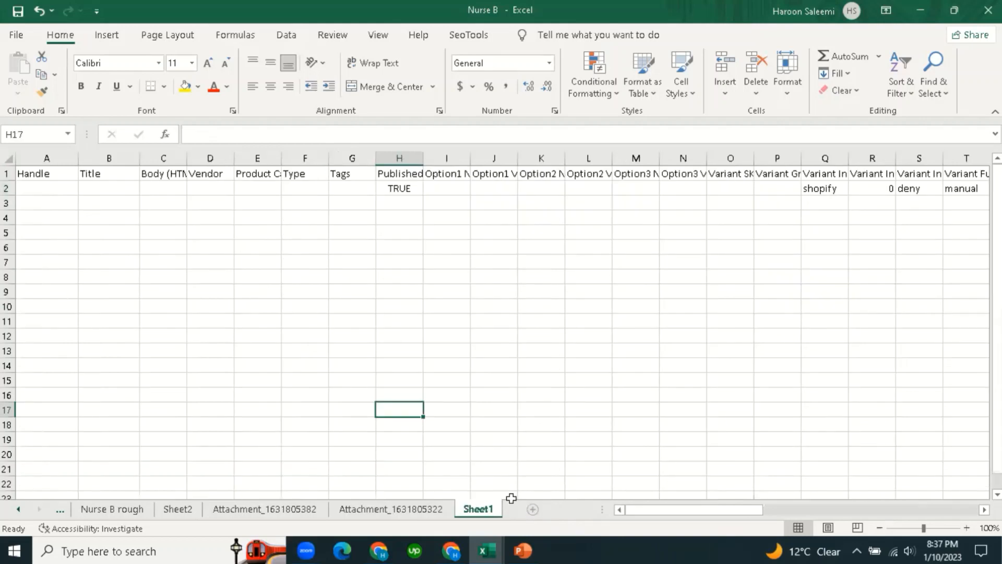
# On Sheet1, select the template columns Handle through Tags (A to S) to review them.
pyautogui.click(407, 345)
pyautogui.click(86, 334)
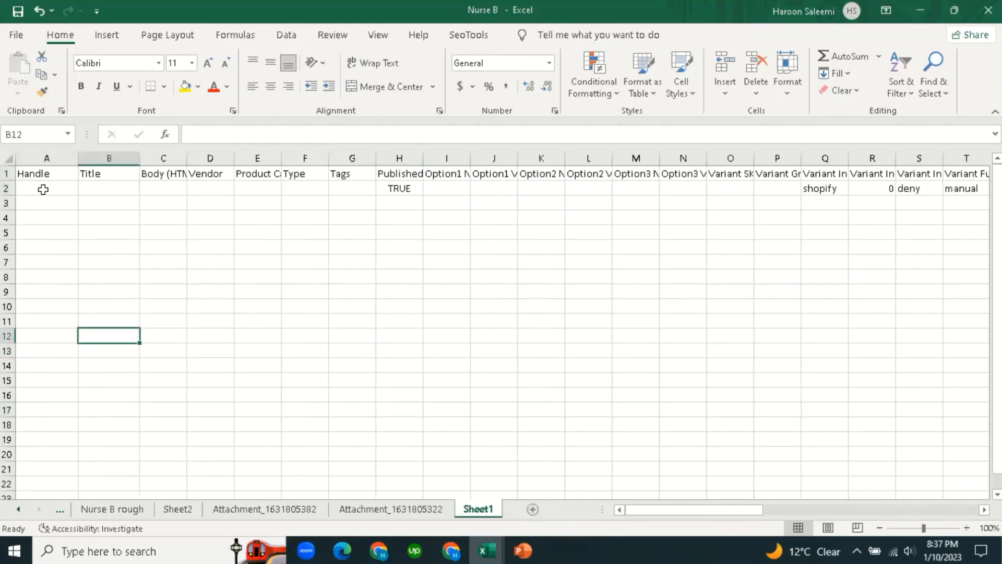
pyautogui.moveTo(63, 158); pyautogui.dragTo(360, 158)
pyautogui.moveTo(448, 184); pyautogui.dragTo(659, 183)
pyautogui.click(730, 424)
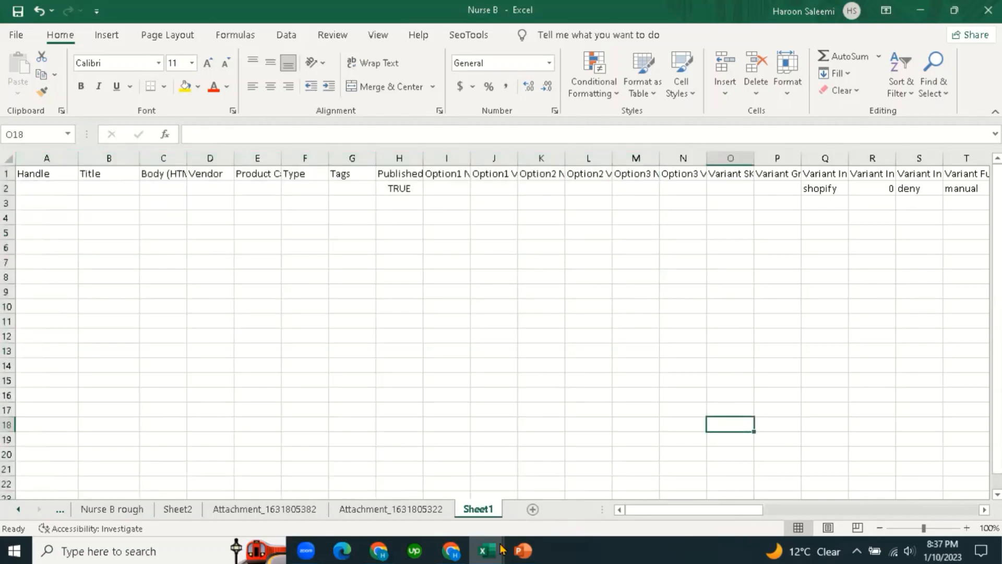
pyautogui.moveTo(73, 158); pyautogui.dragTo(875, 194)
pyautogui.click(635, 377)
pyautogui.click(420, 510)
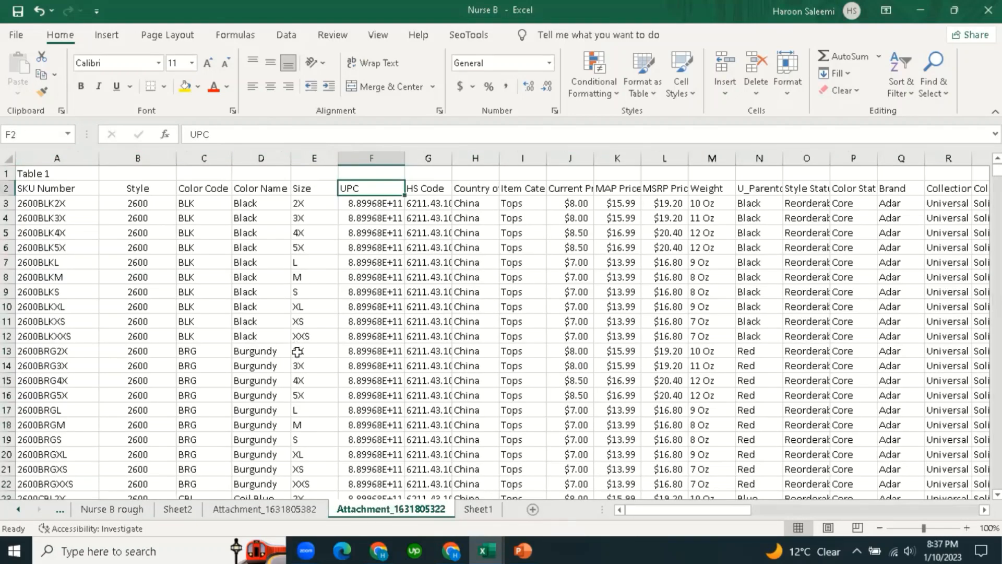
pyautogui.click(443, 190)
pyautogui.click(477, 190)
pyautogui.click(427, 190)
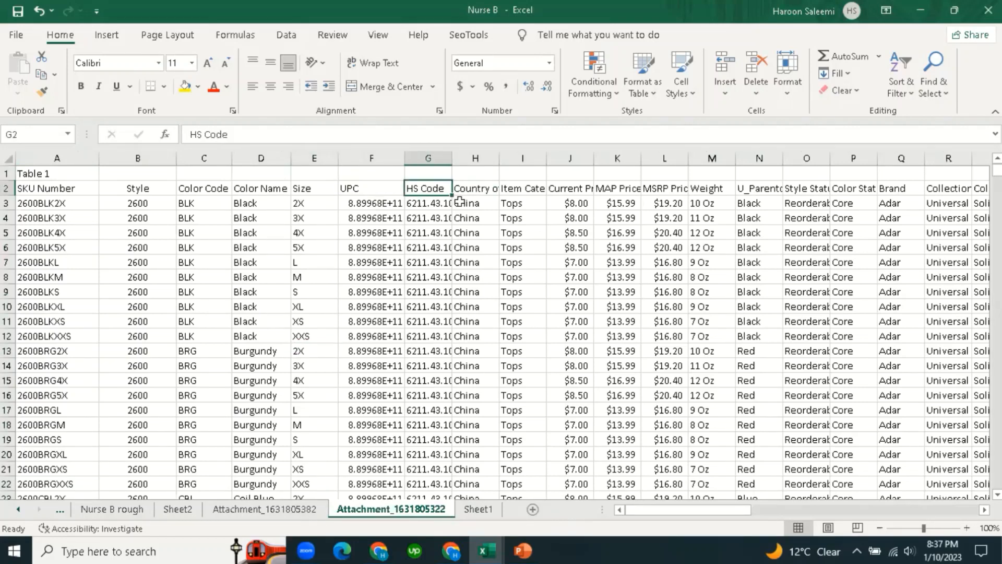
pyautogui.click(473, 189)
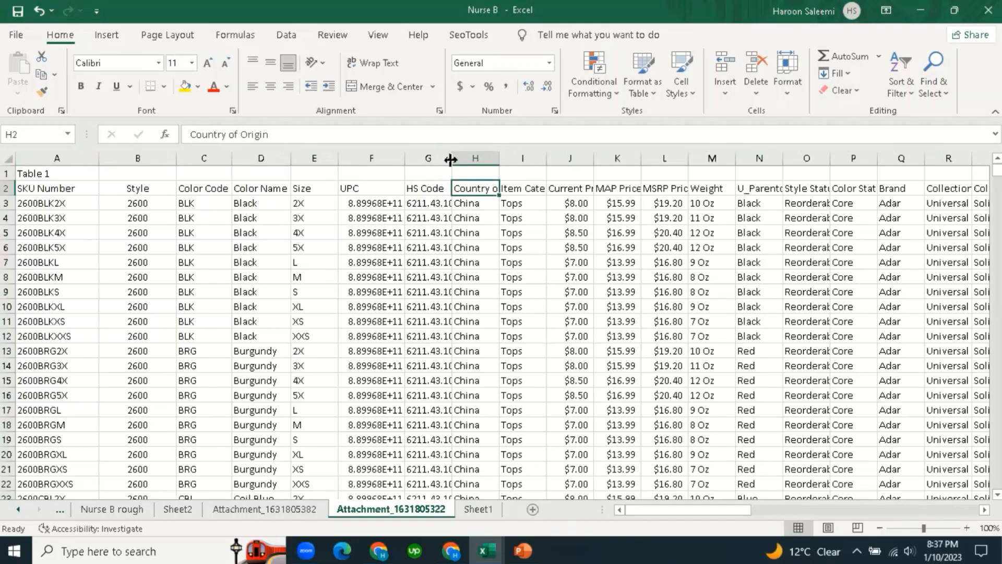
pyautogui.moveTo(453, 158); pyautogui.dragTo(535, 158)
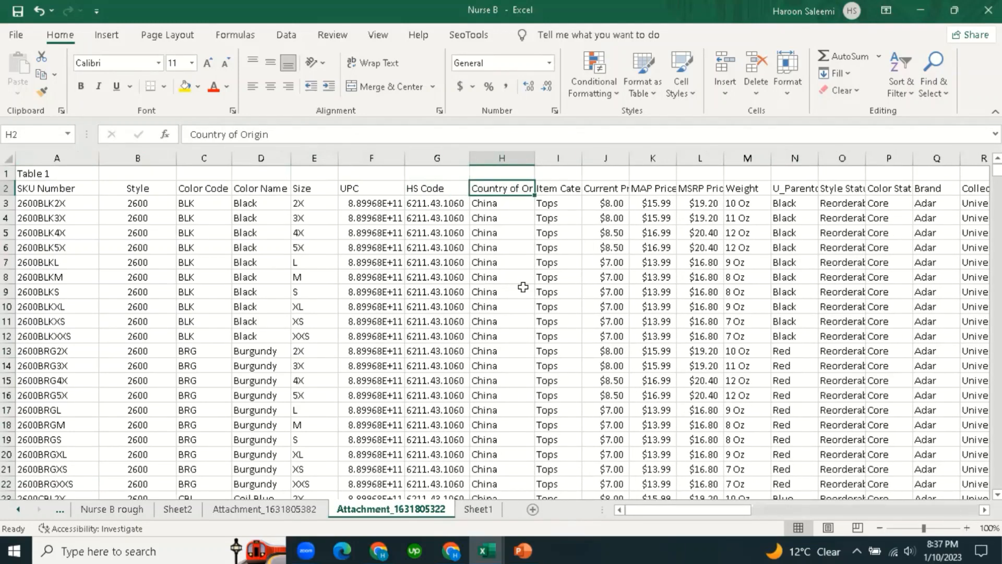
# Review the Item Category header and values between the UPC and Current Price columns.
pyautogui.click(556, 188)
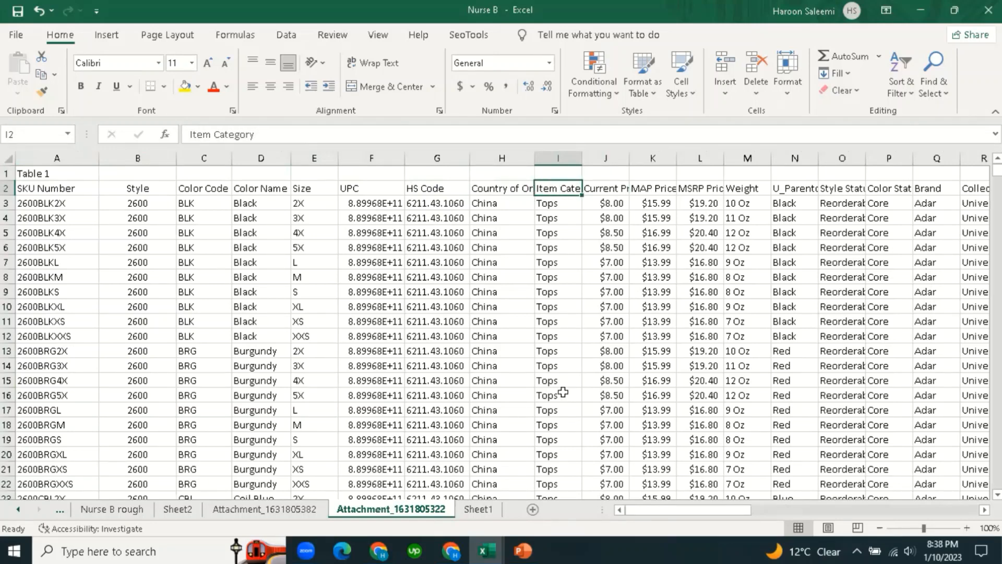
pyautogui.click(557, 351)
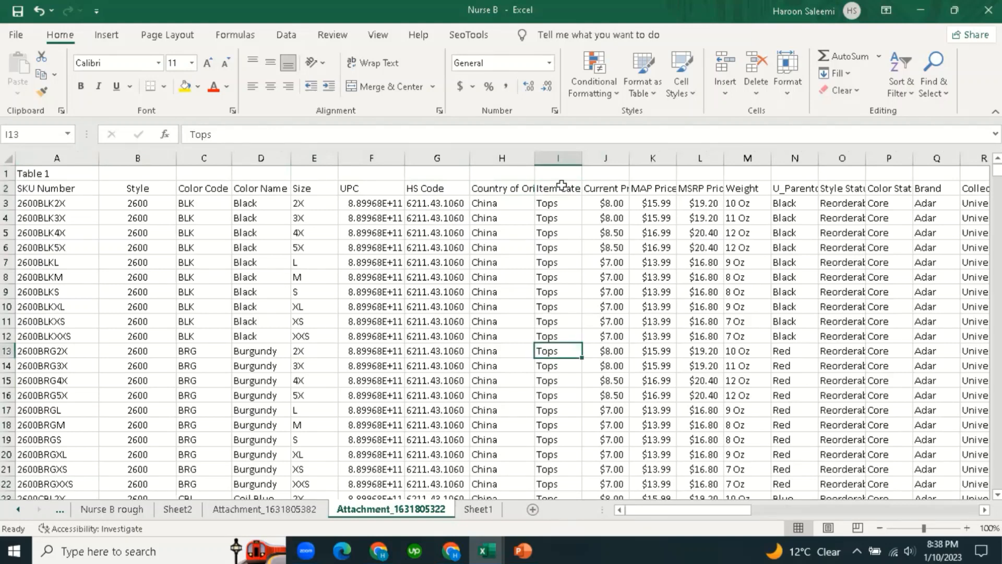
pyautogui.click(564, 187)
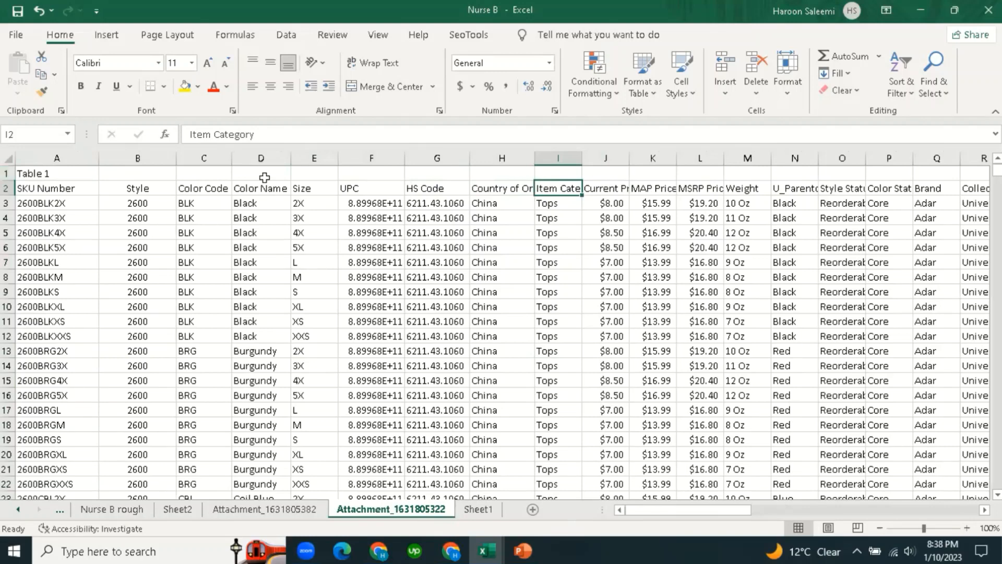
pyautogui.click(560, 171)
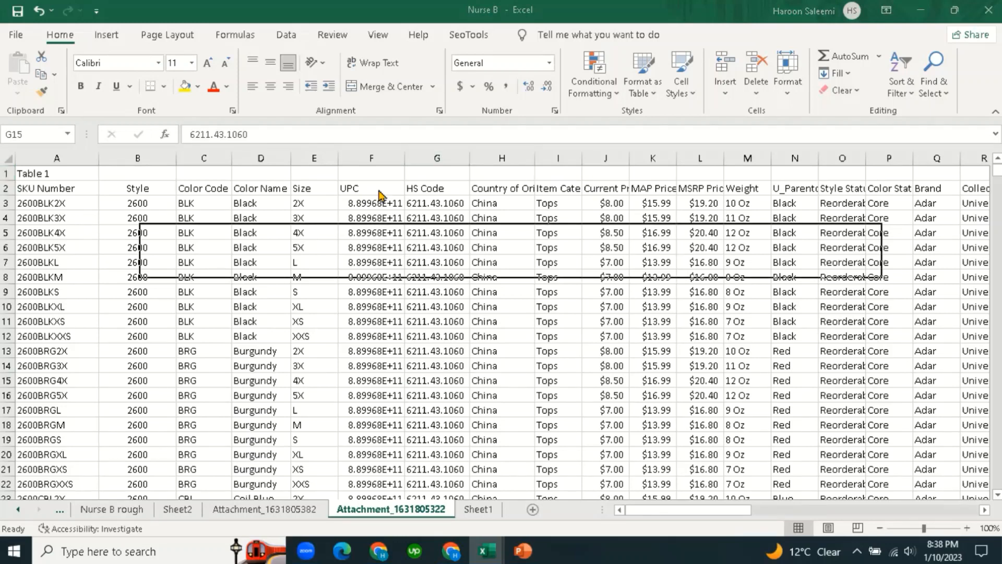
pyautogui.click(364, 190)
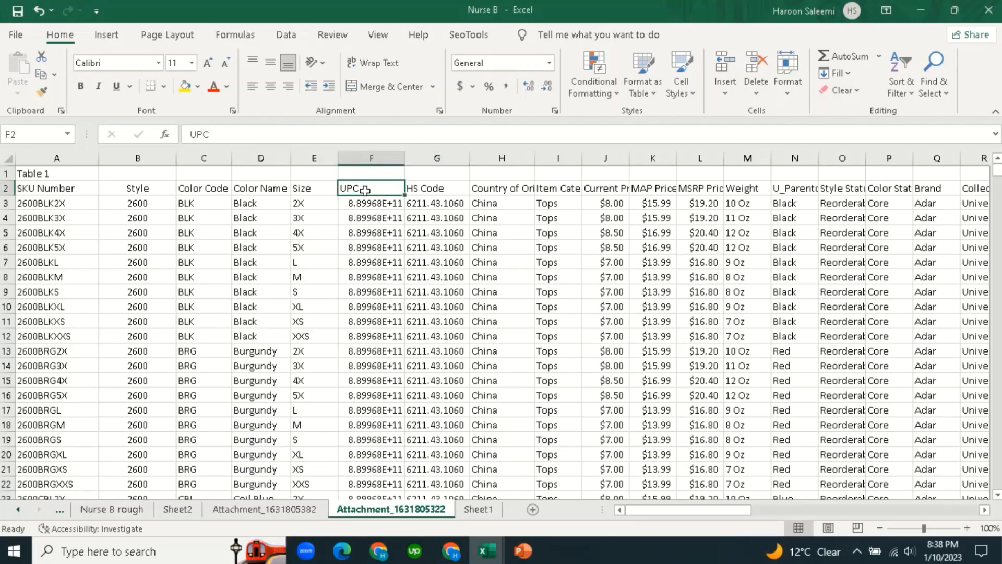
pyautogui.press('Right')
pyautogui.press('Right')
pyautogui.press('Right')
pyautogui.press('Right')
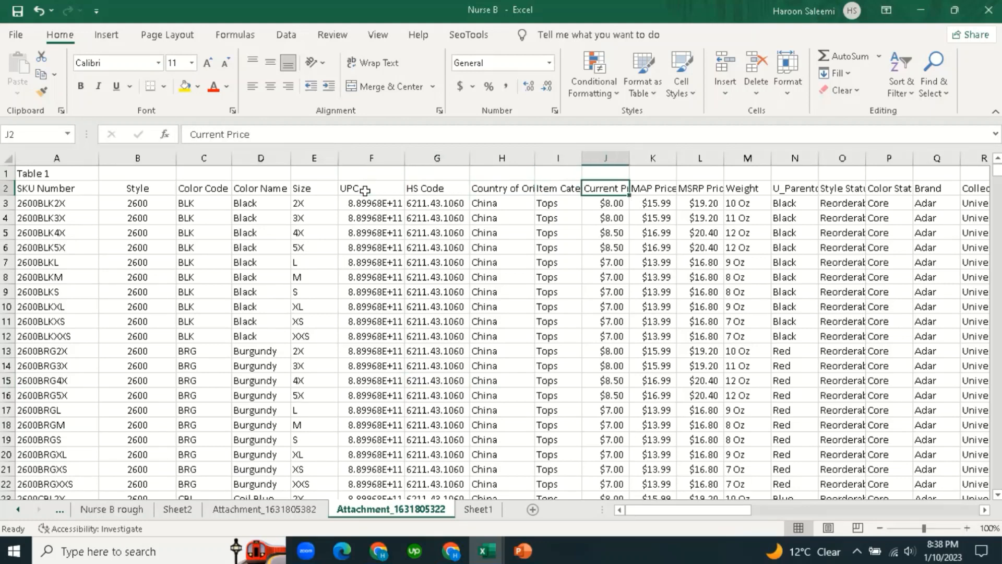
pyautogui.press('Left')
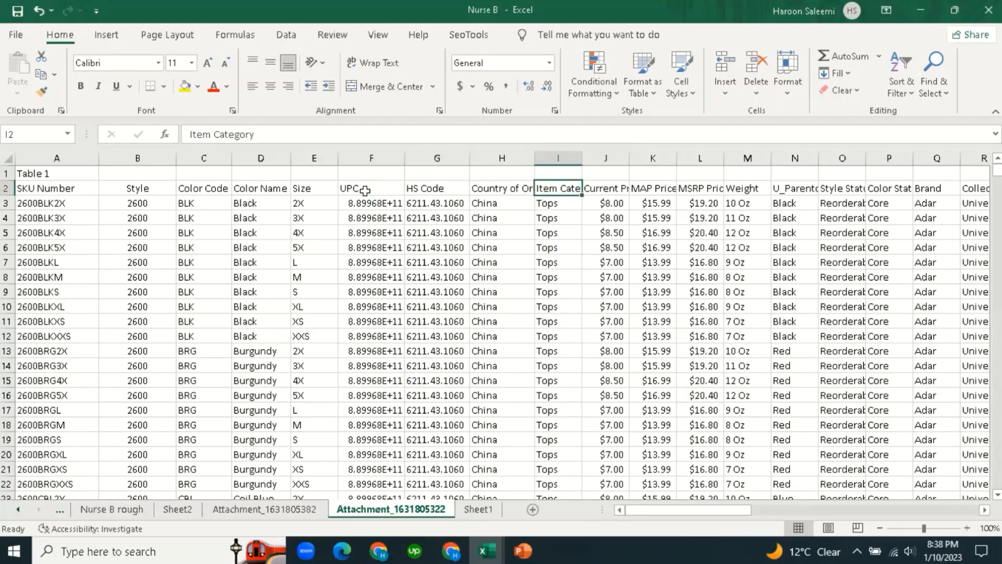
# On Sheet1, compare the Product Category and Type header cells and the empty cells beneath them.
pyautogui.click(478, 509)
pyautogui.click(438, 247)
pyautogui.click(288, 176)
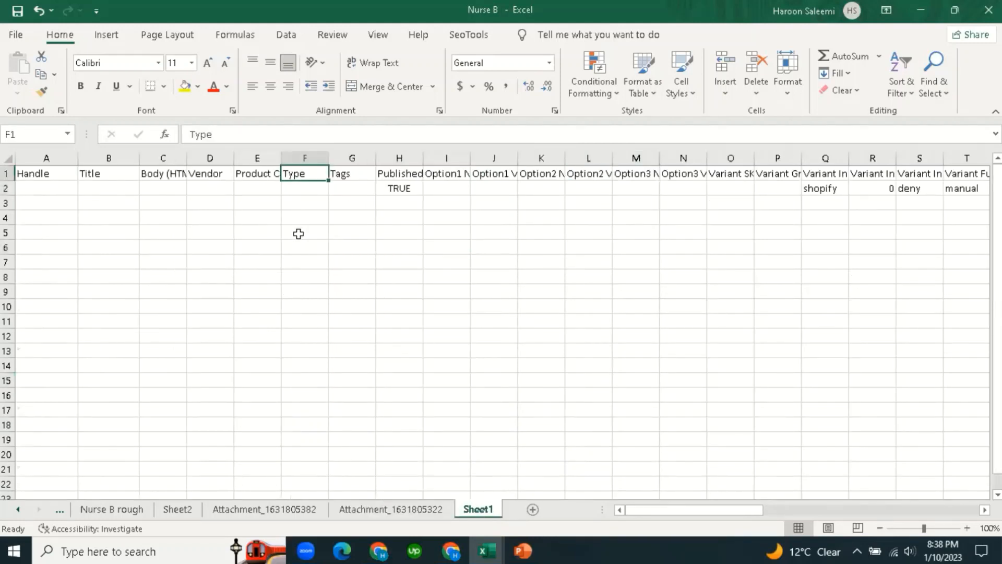
pyautogui.click(297, 233)
pyautogui.click(259, 173)
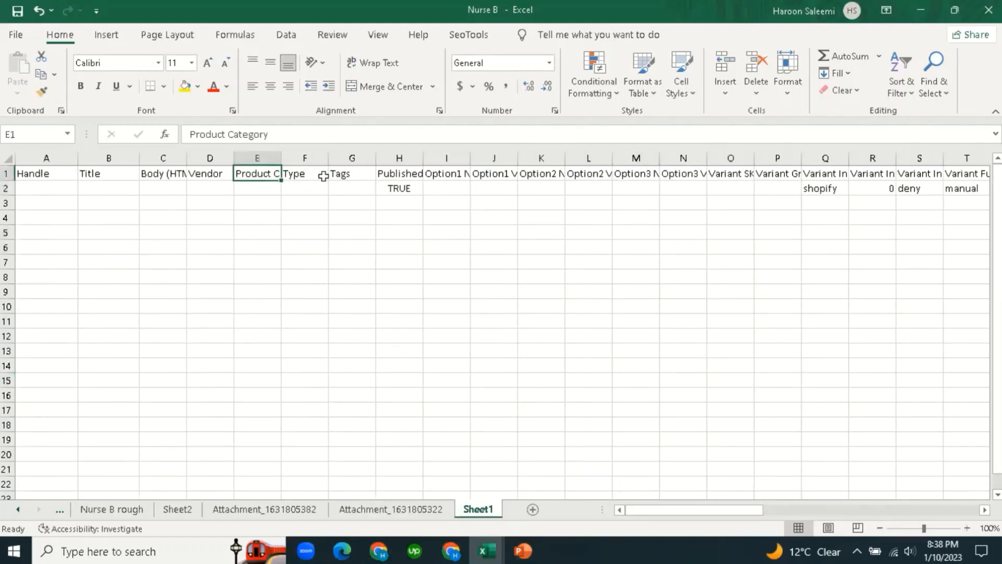
pyautogui.click(309, 176)
pyautogui.click(306, 233)
pyautogui.click(307, 176)
pyautogui.click(302, 242)
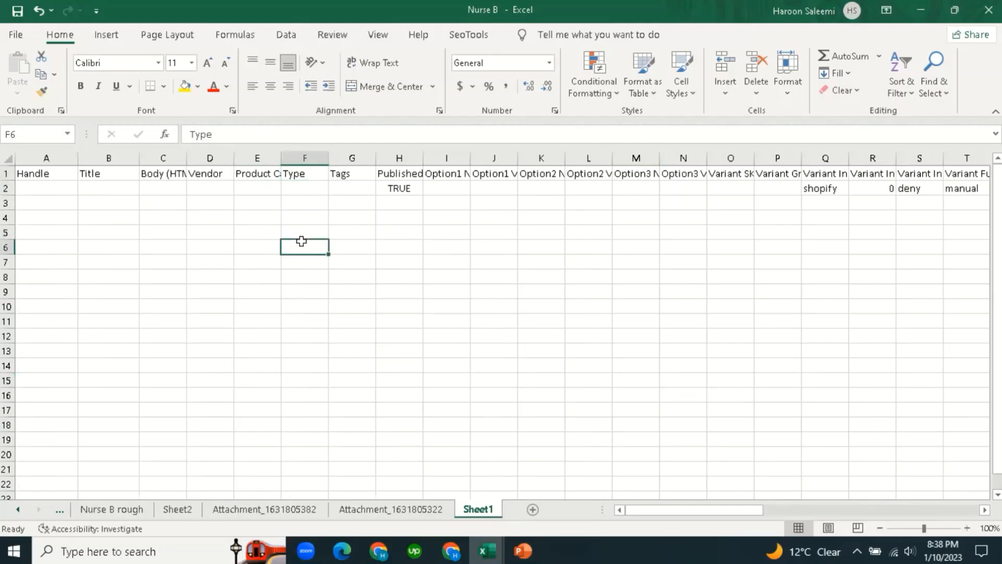
pyautogui.click(306, 176)
pyautogui.click(260, 175)
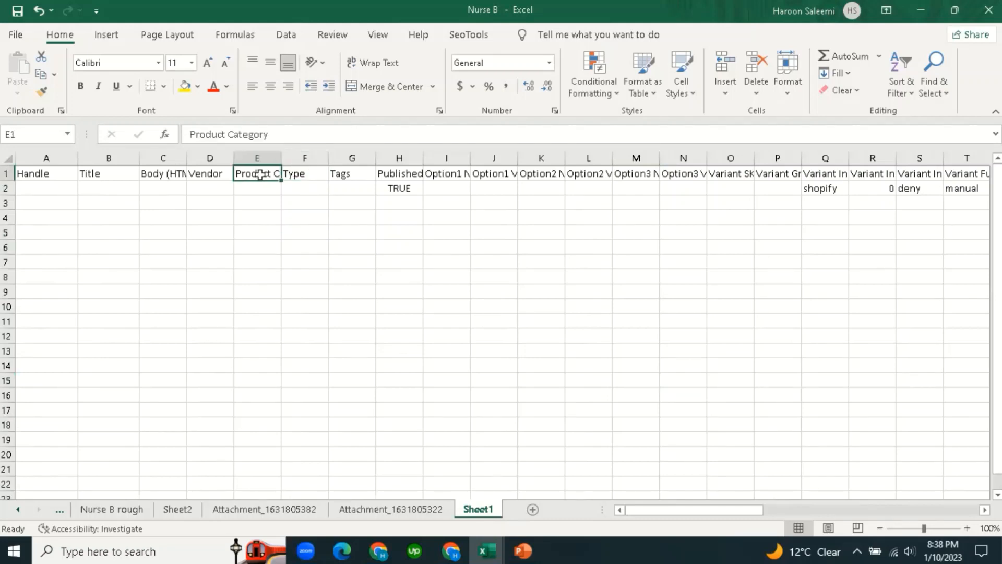
pyautogui.click(276, 230)
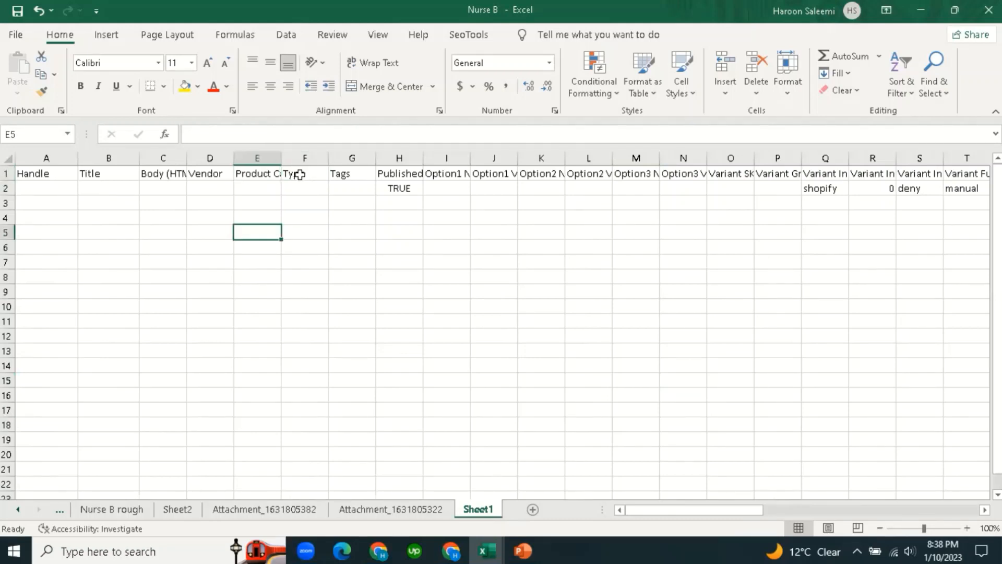
pyautogui.click(303, 174)
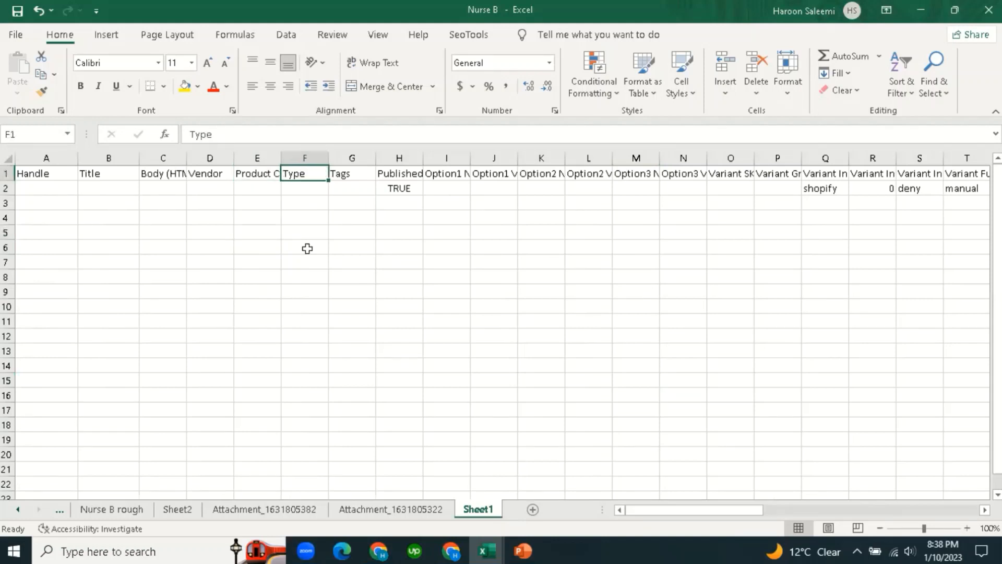
pyautogui.moveTo(307, 271); pyautogui.dragTo(307, 266)
pyautogui.click(305, 173)
pyautogui.click(293, 206)
pyautogui.click(302, 176)
# On the supplier sheet, label cell I1 'Type' above the Item Category column.
pyautogui.click(401, 512)
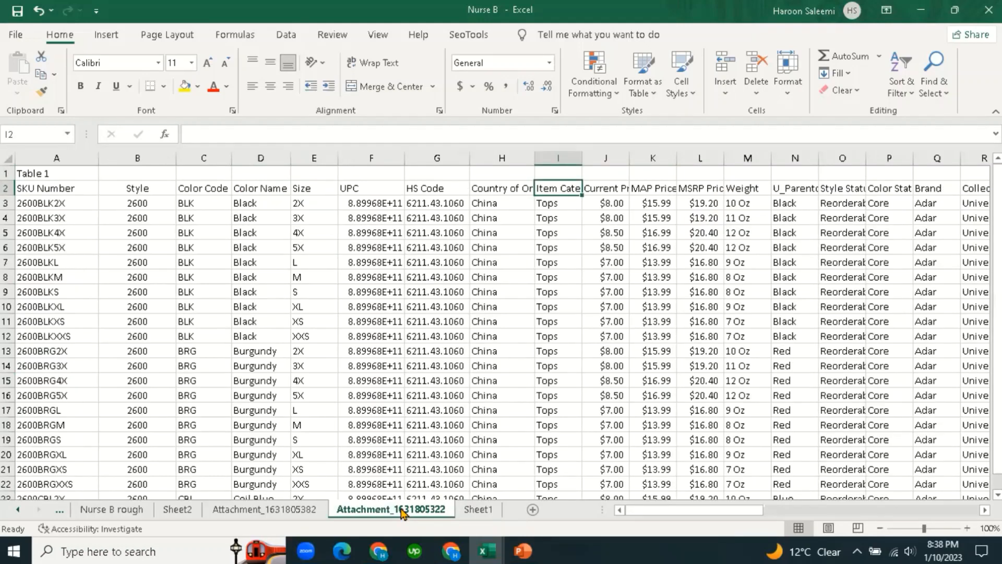
pyautogui.click(566, 175)
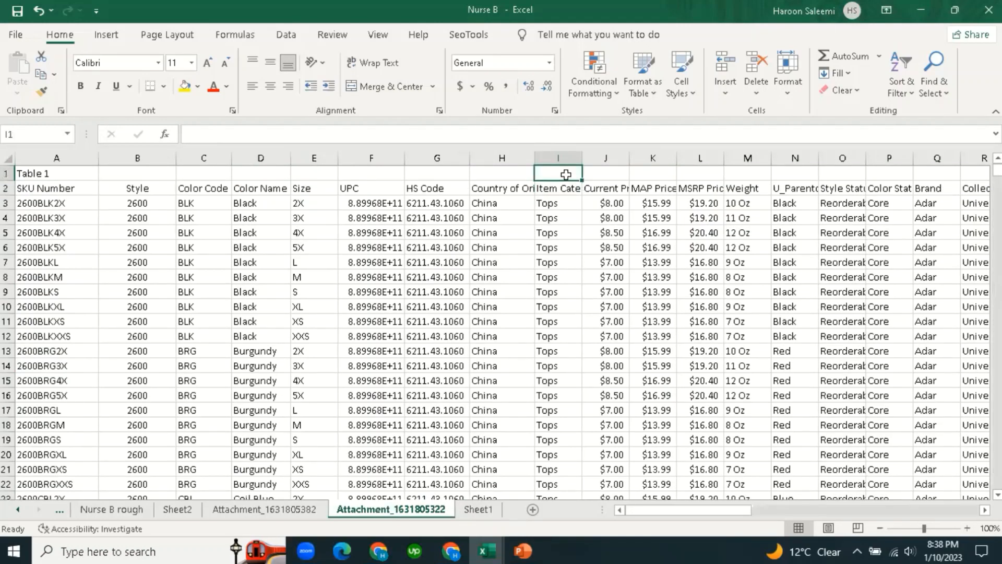
pyautogui.write('Type')
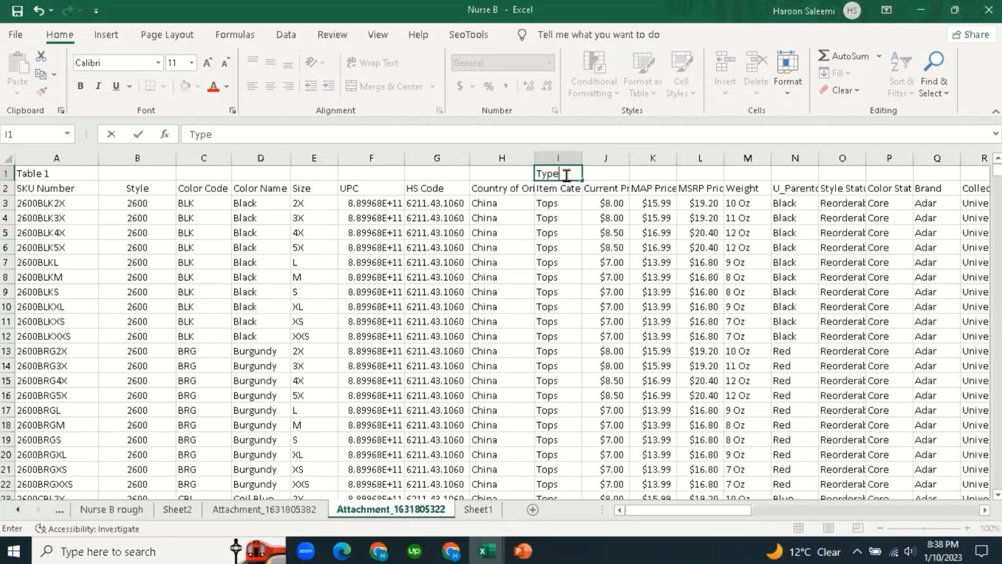
pyautogui.click(612, 338)
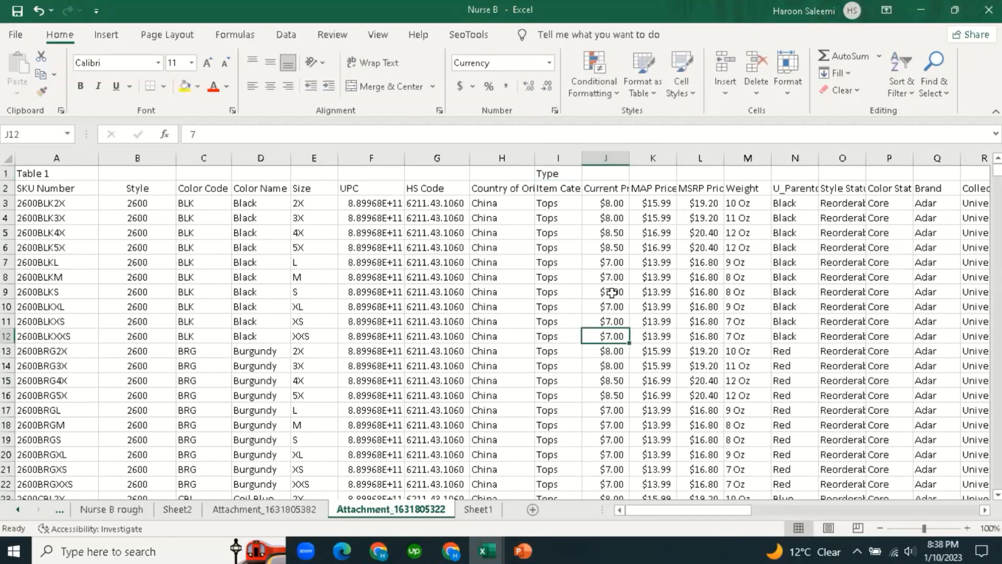
pyautogui.click(562, 173)
# Widen columns K and L so the MAP Price and MSRP Price headers show fully.
pyautogui.click(602, 231)
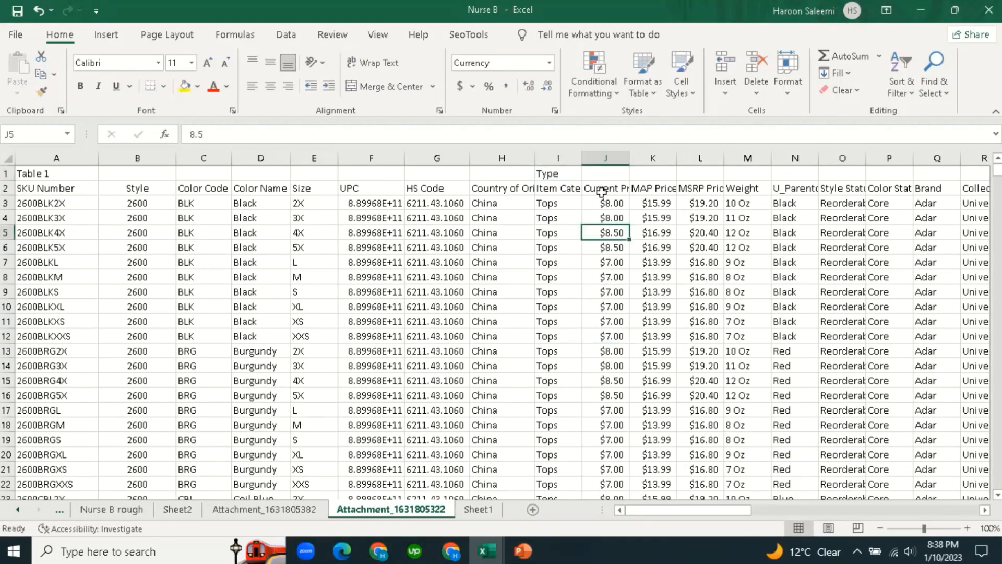
pyautogui.click(602, 189)
pyautogui.click(613, 247)
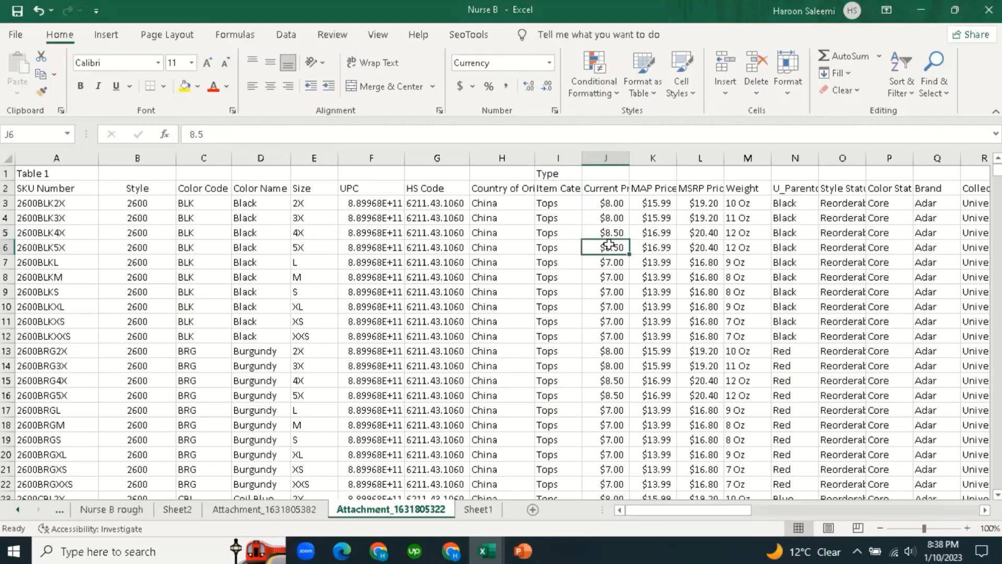
pyautogui.click(639, 189)
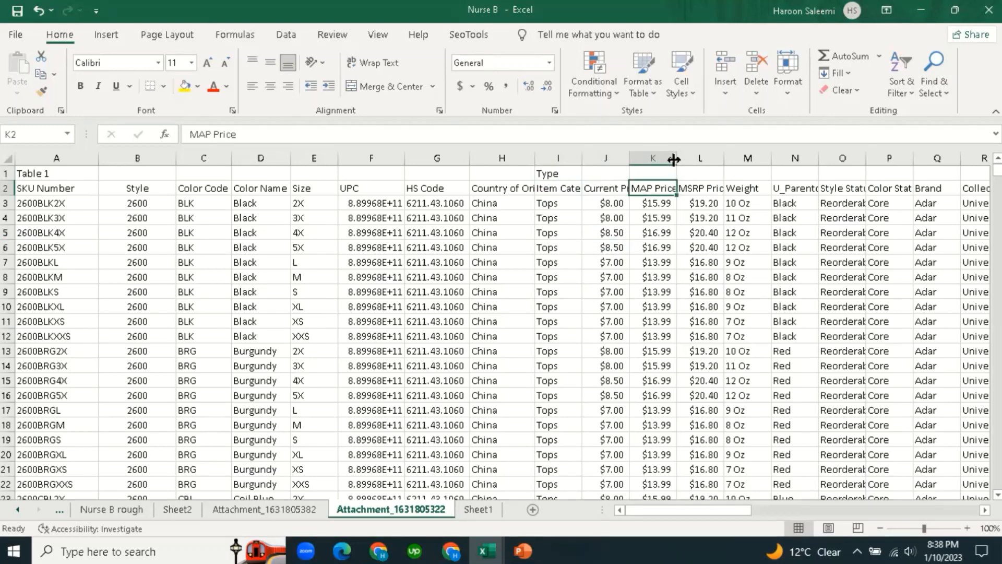
pyautogui.moveTo(678, 157); pyautogui.dragTo(686, 157)
pyautogui.click(663, 276)
pyautogui.click(660, 189)
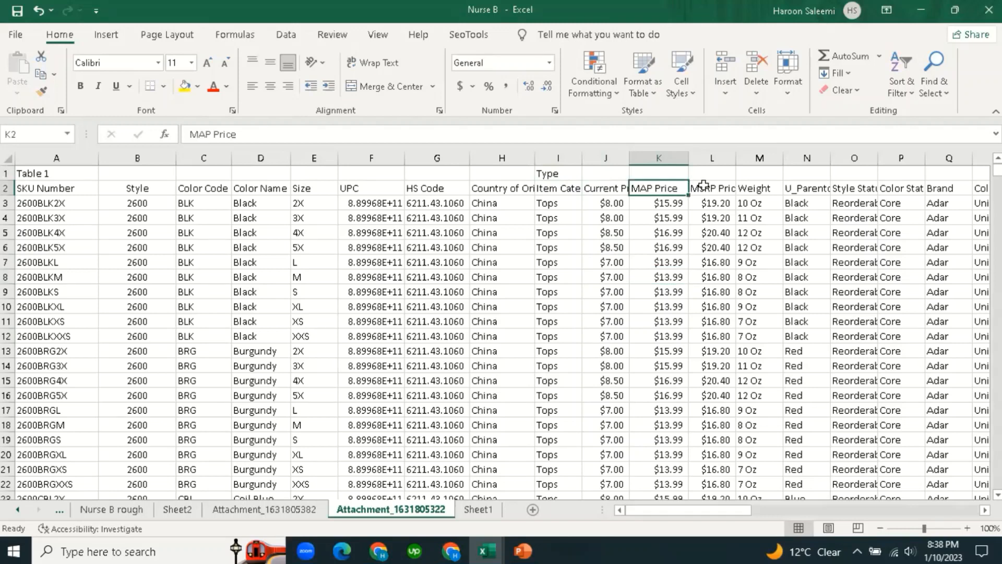
pyautogui.click(703, 188)
pyautogui.moveTo(736, 158); pyautogui.dragTo(756, 157)
pyautogui.click(713, 289)
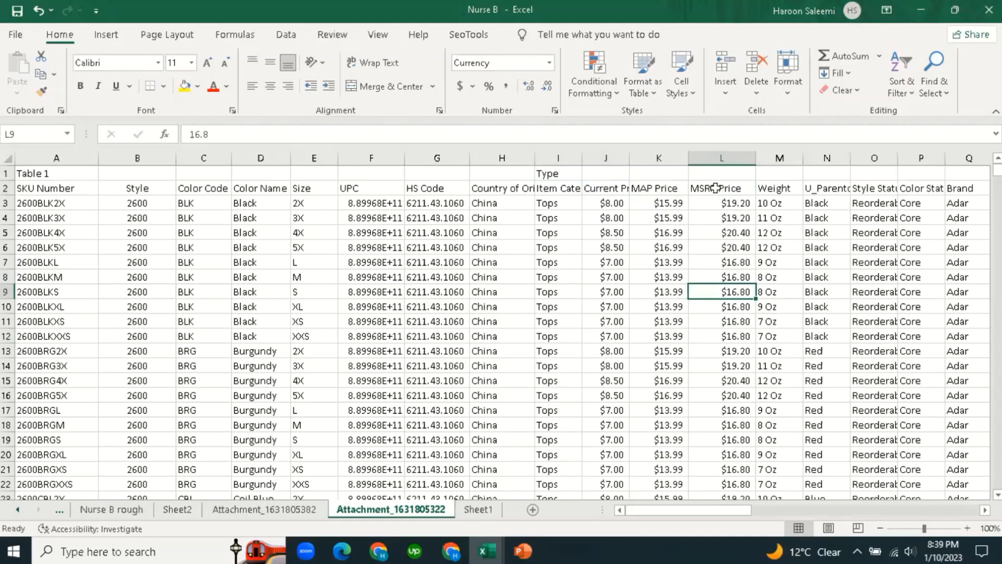
# Compare the Current Price, MAP Price and MSRP Price values in columns J to L.
pyautogui.moveTo(608, 159); pyautogui.dragTo(655, 161)
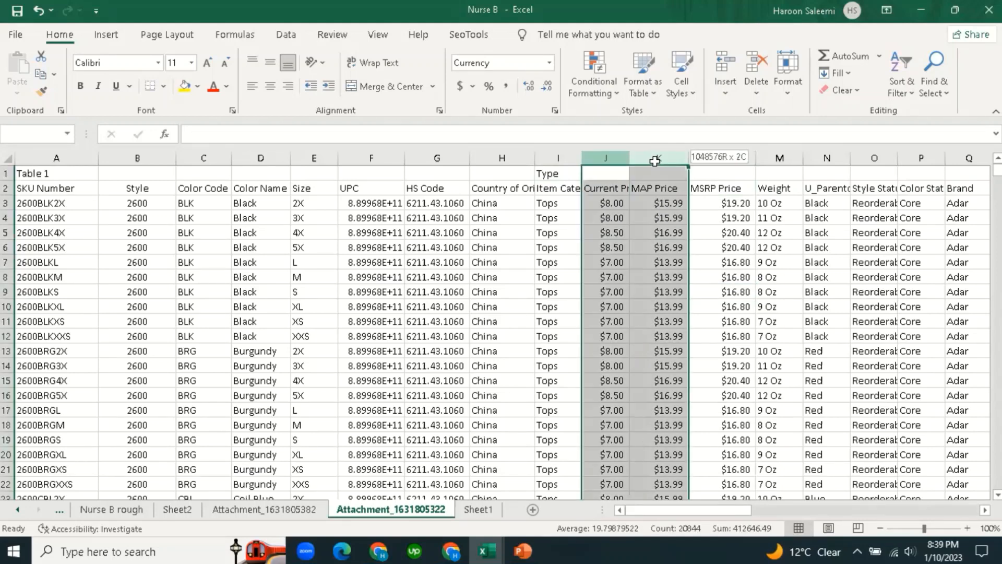
pyautogui.click(654, 262)
pyautogui.click(611, 209)
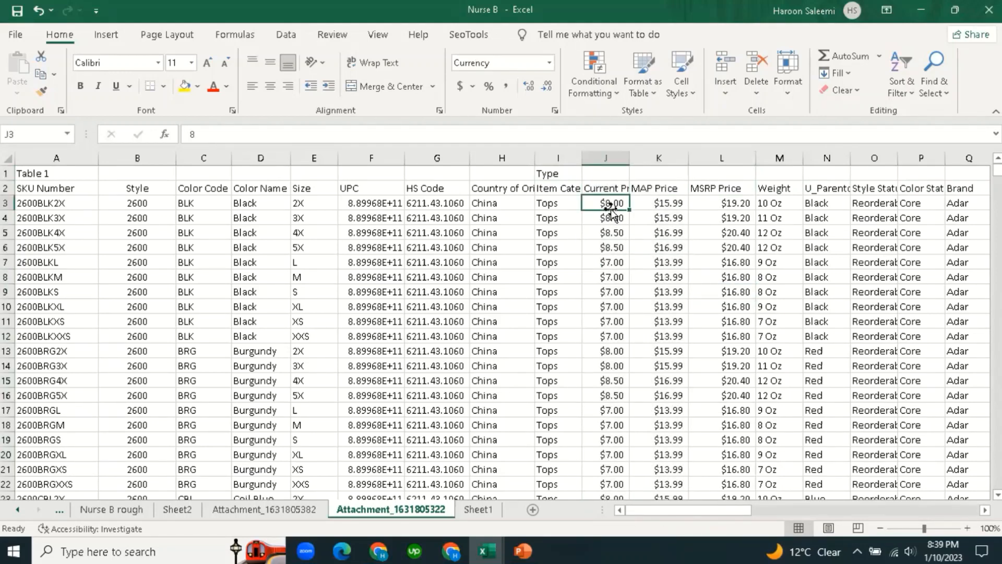
pyautogui.click(659, 202)
pyautogui.click(665, 260)
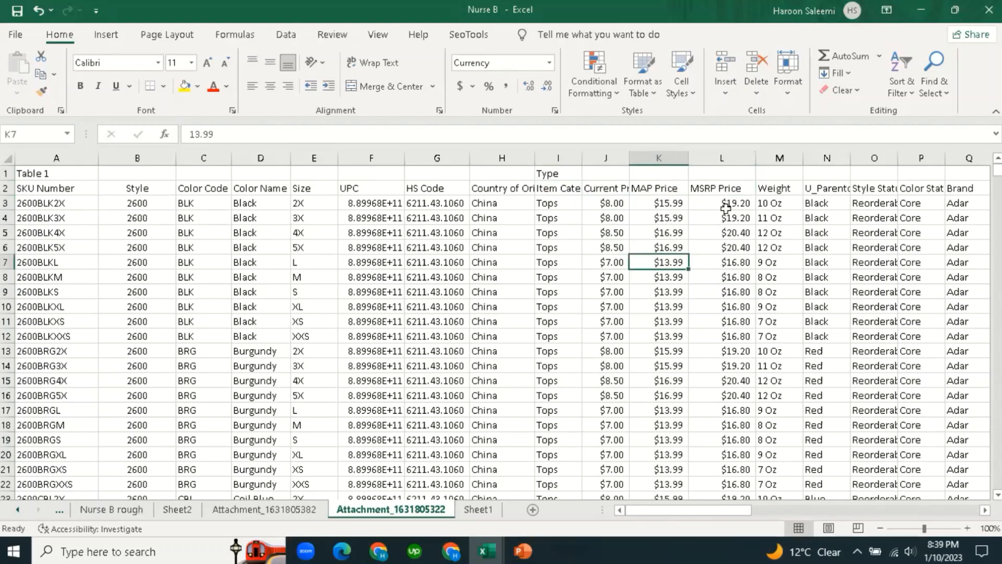
pyautogui.click(730, 204)
pyautogui.click(739, 260)
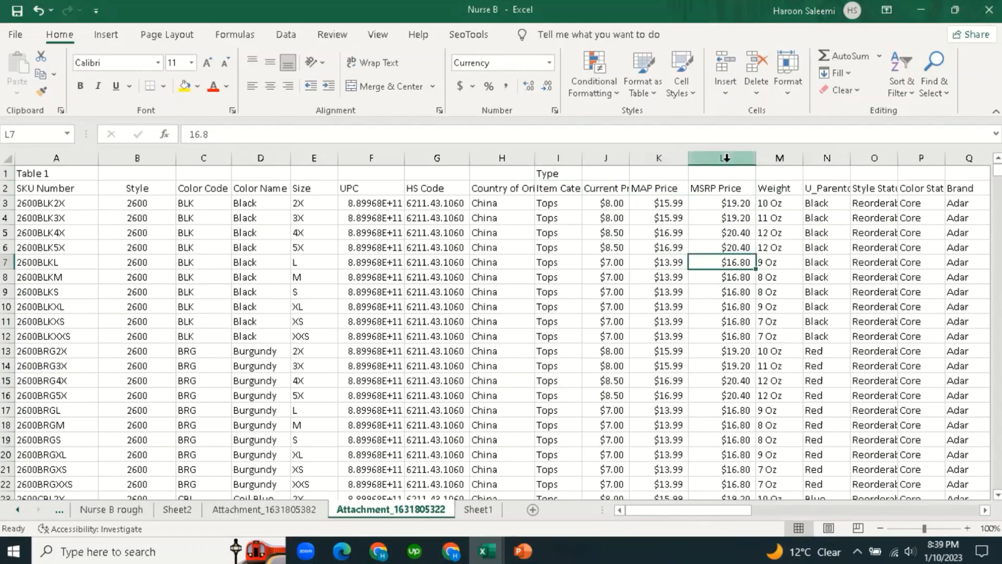
# Select and review the MSRP Price column and its first value.
pyautogui.click(721, 201)
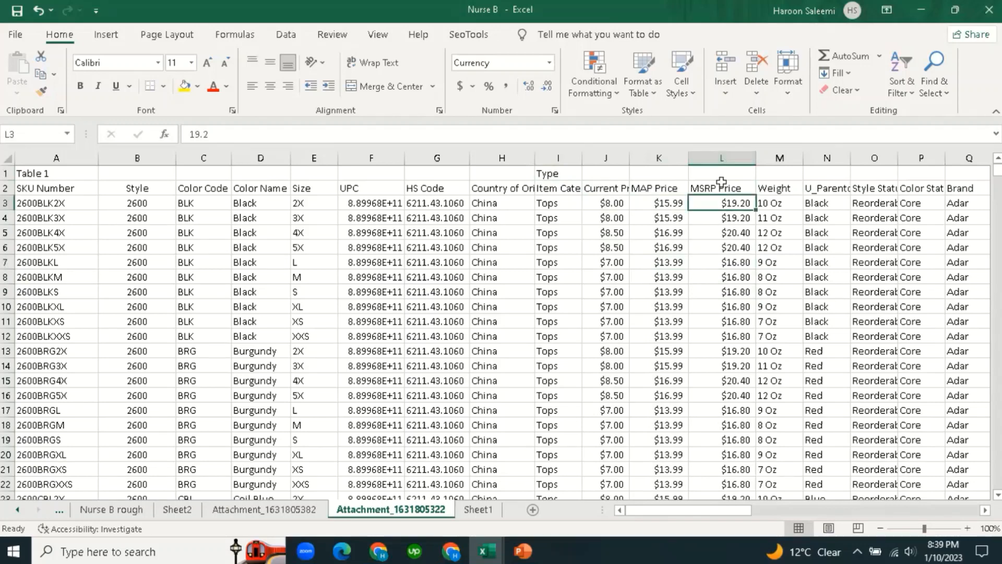
pyautogui.click(721, 160)
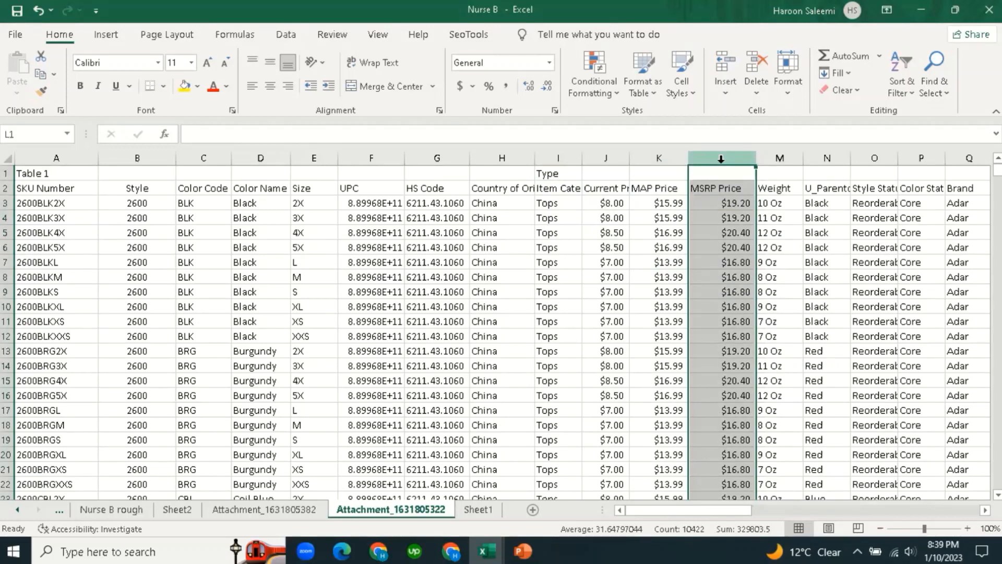
pyautogui.click(739, 214)
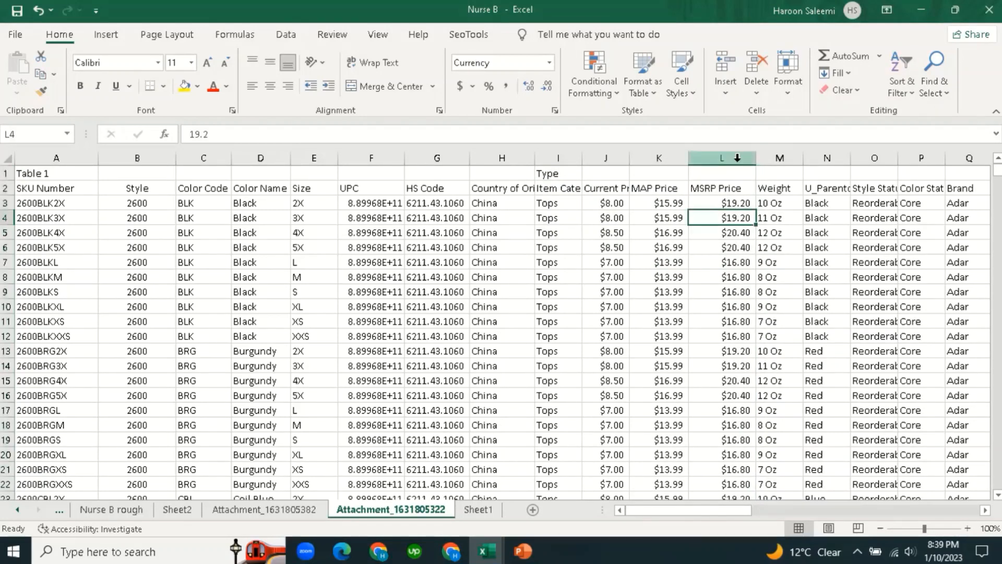
pyautogui.click(737, 158)
pyautogui.click(729, 235)
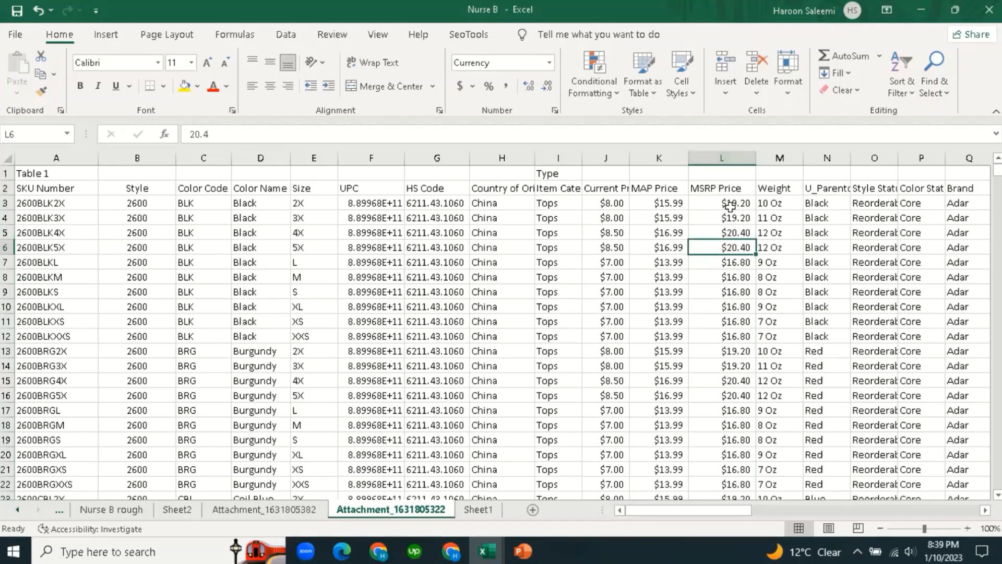
pyautogui.click(733, 204)
# Label cell L1 'Price' above the MSRP Price column.
pyautogui.click(731, 174)
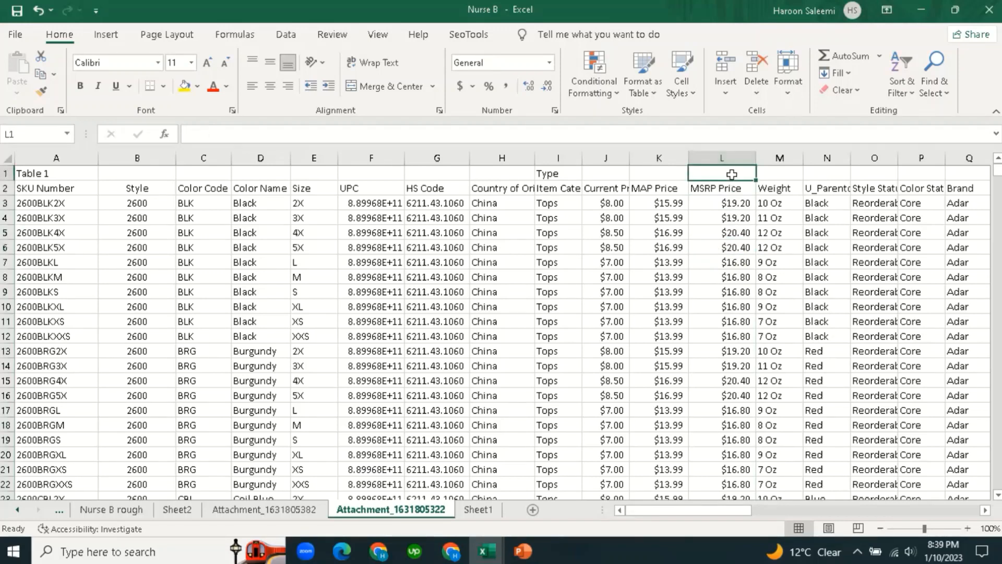
pyautogui.write('Price')
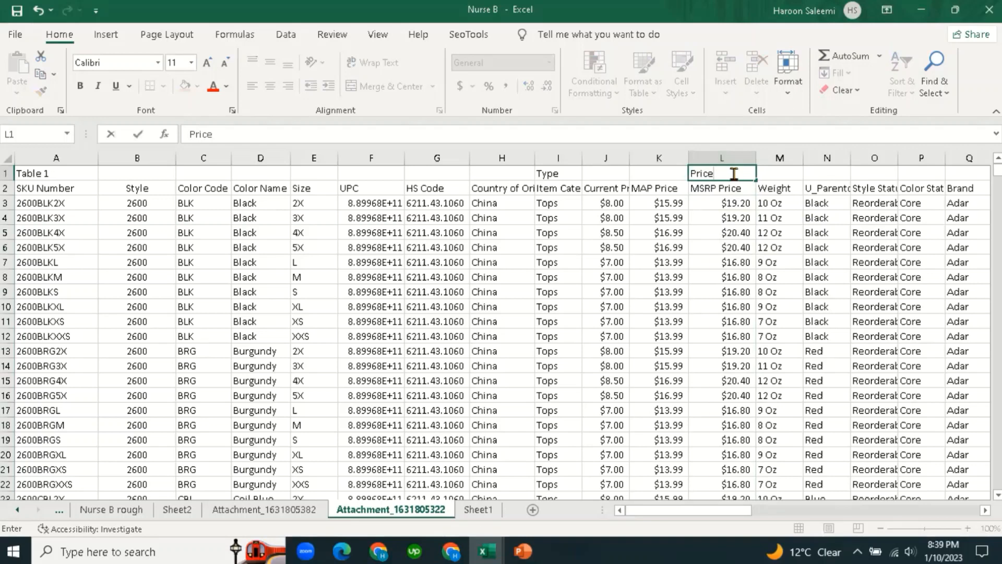
pyautogui.click(736, 262)
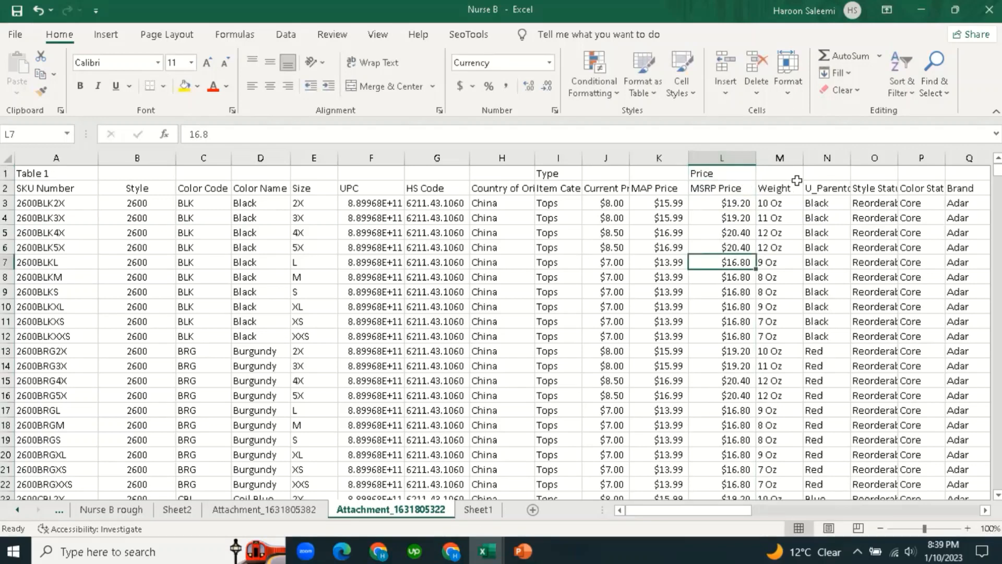
pyautogui.click(789, 176)
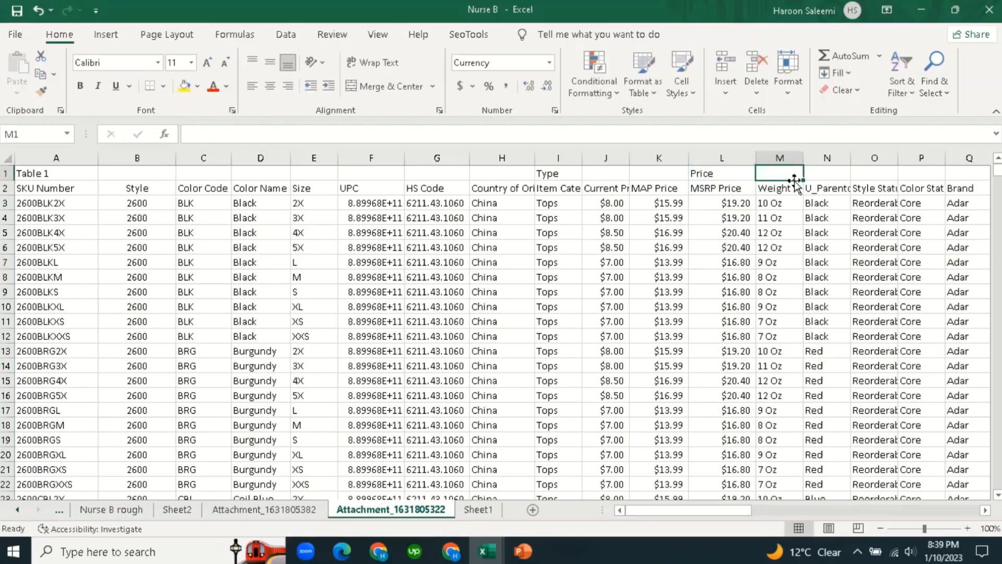
pyautogui.click(497, 549)
# On Sheet1, check the Variant SKU and Variant Grams headers.
pyautogui.click(485, 512)
pyautogui.click(546, 245)
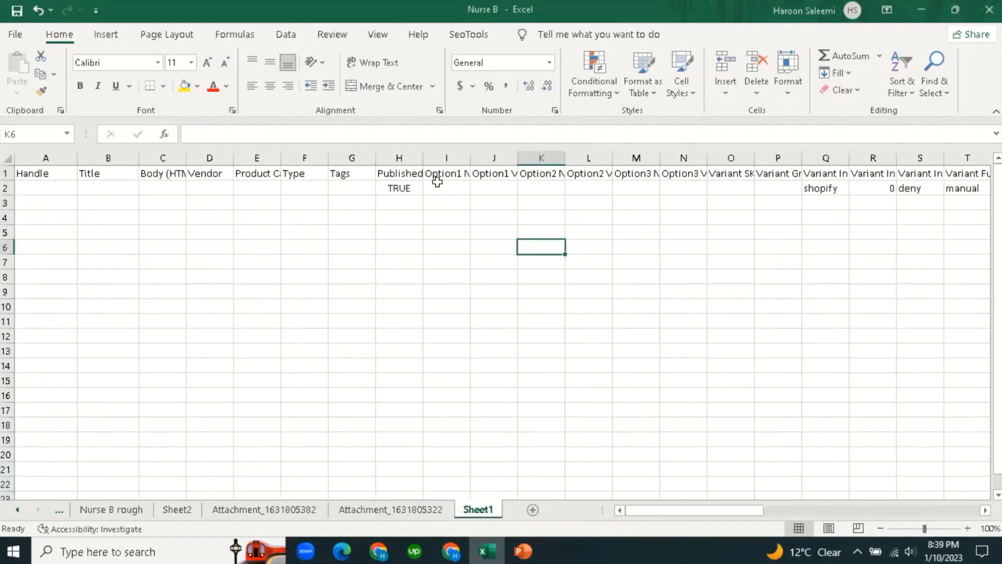
pyautogui.click(750, 176)
pyautogui.click(779, 176)
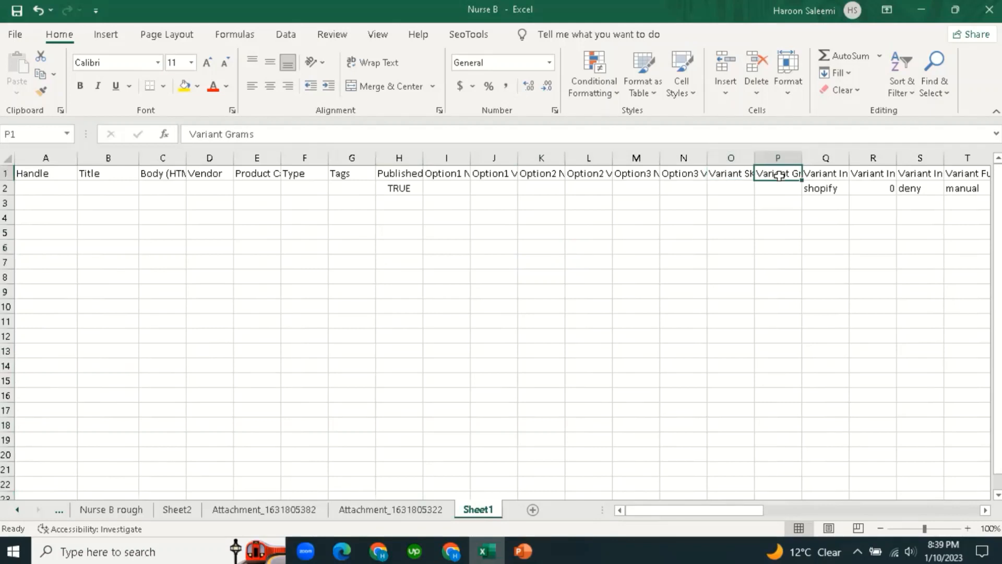
pyautogui.click(431, 510)
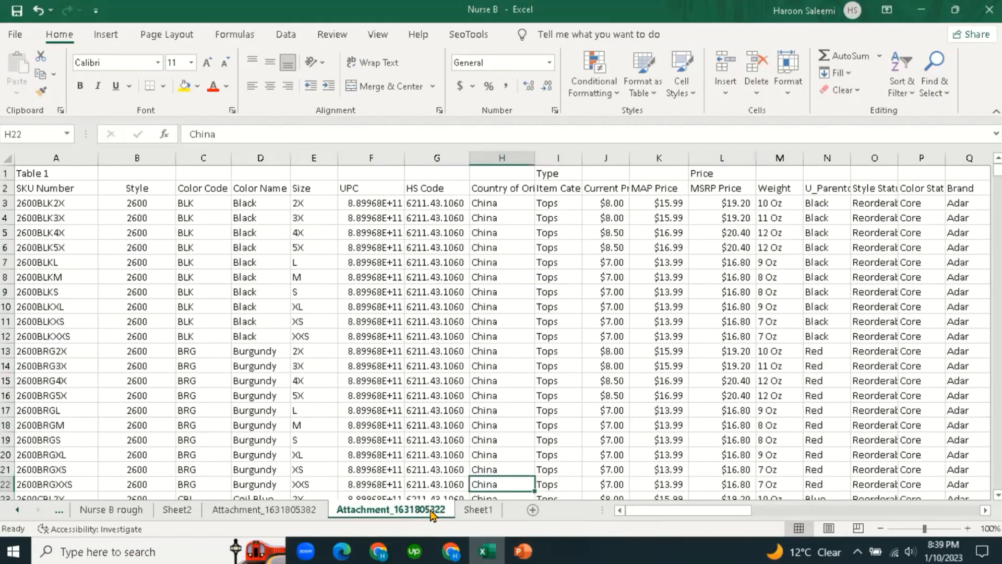
pyautogui.click(738, 265)
pyautogui.click(792, 173)
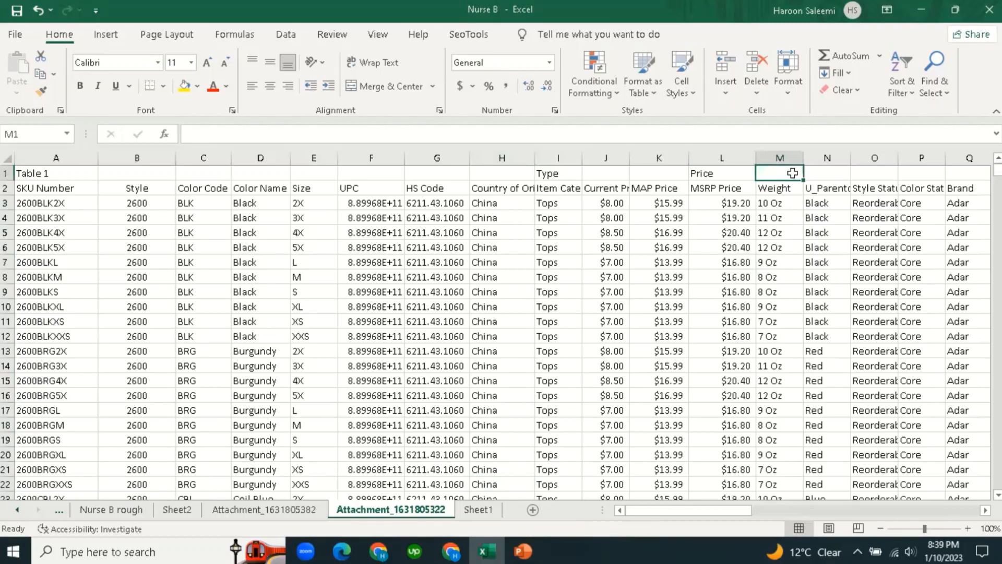
pyautogui.write('G')
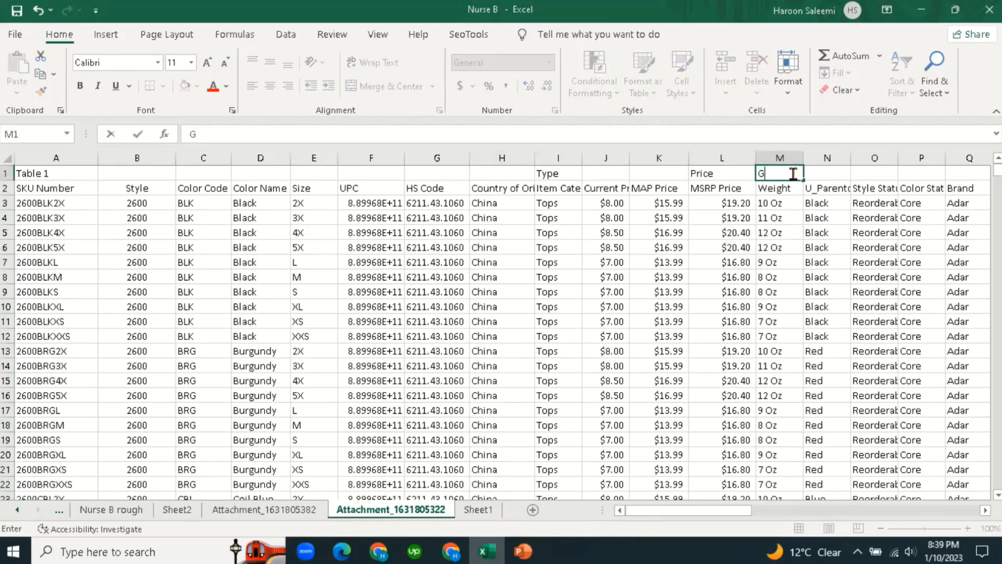
pyautogui.write('rams')
pyautogui.press('Tab')
pyautogui.click(841, 229)
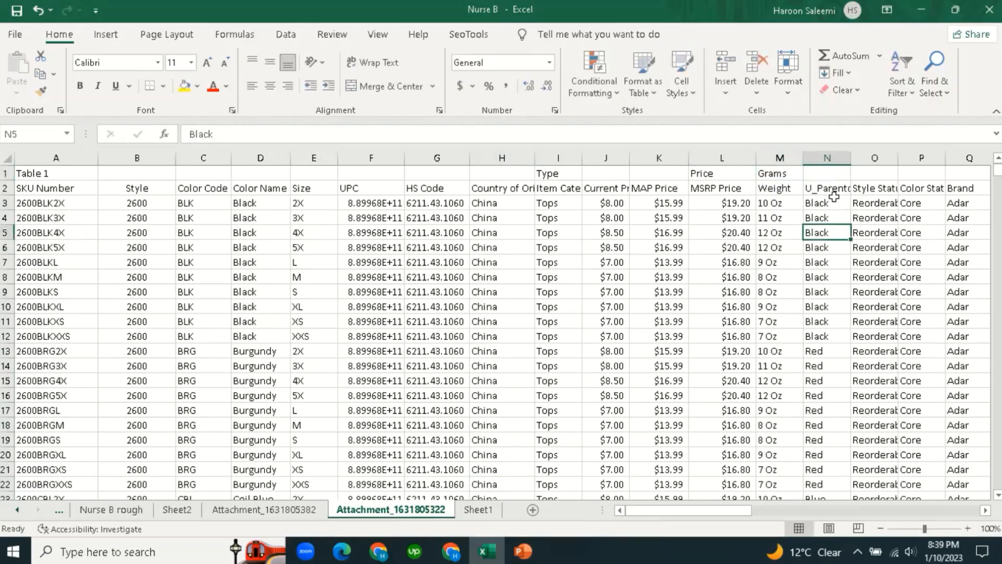
pyautogui.click(832, 190)
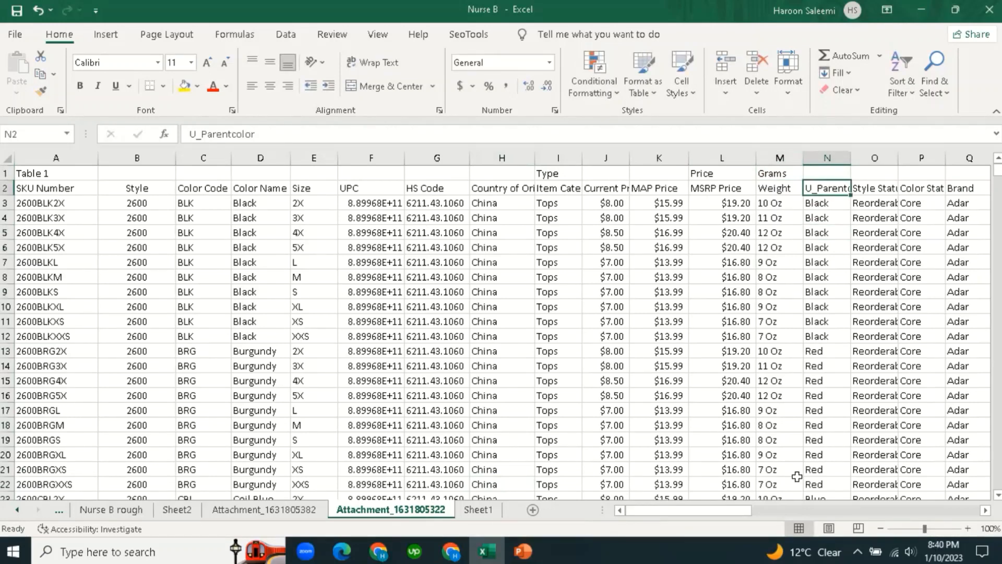
pyautogui.moveTo(719, 517); pyautogui.dragTo(744, 517)
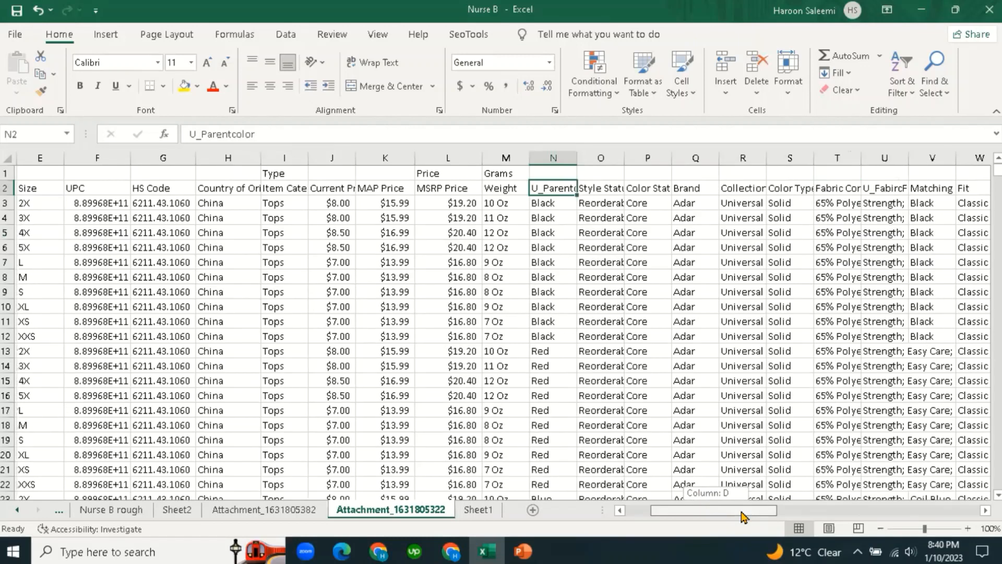
pyautogui.click(614, 241)
pyautogui.moveTo(625, 157); pyautogui.dragTo(646, 161)
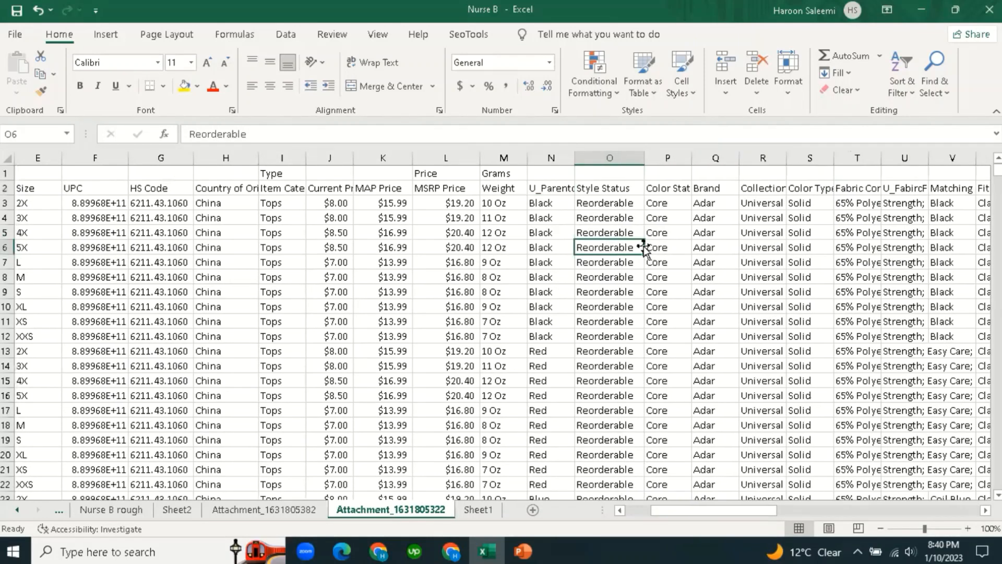
pyautogui.click(629, 259)
pyautogui.click(610, 193)
pyautogui.click(606, 264)
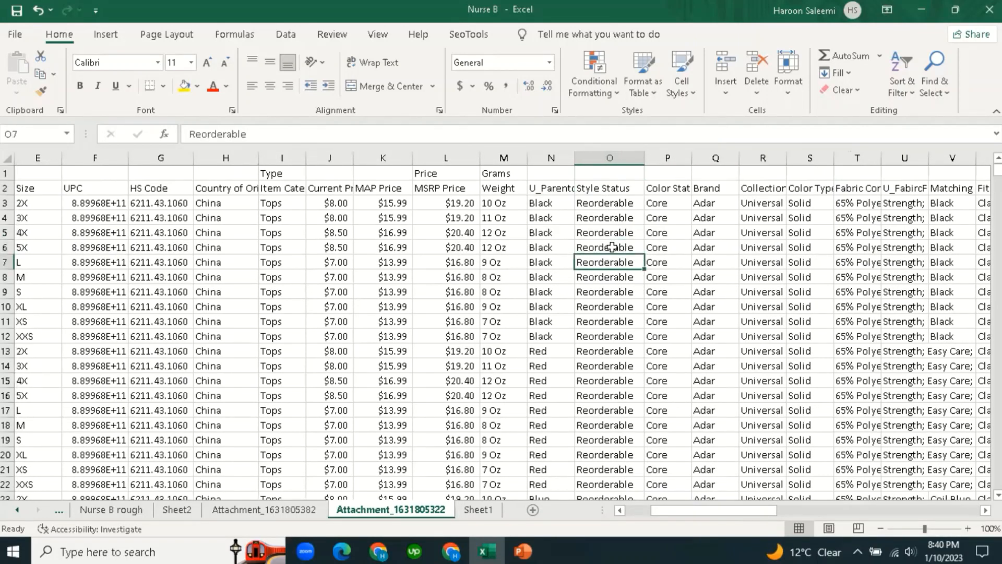
pyautogui.click(599, 243)
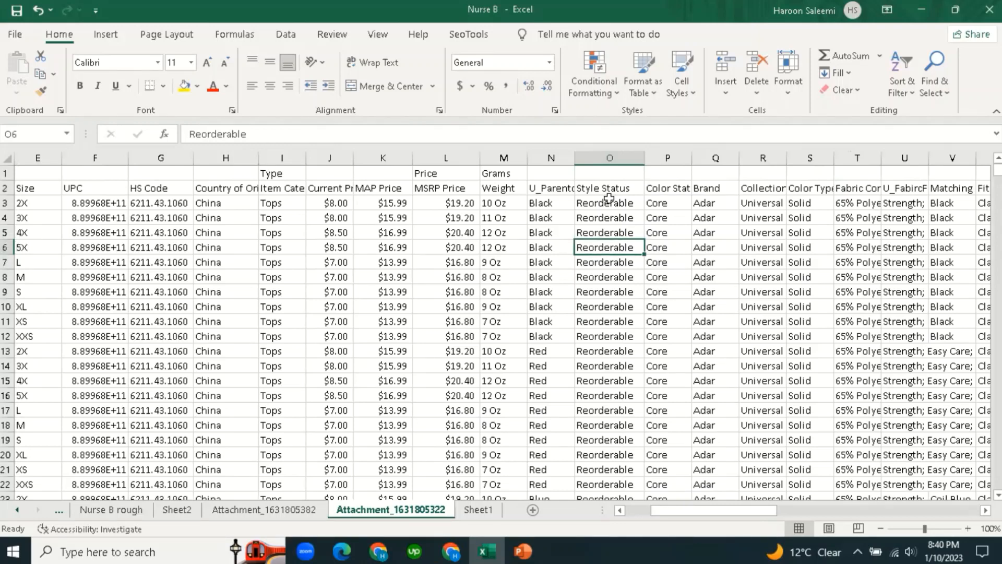
pyautogui.click(609, 200)
pyautogui.click(656, 185)
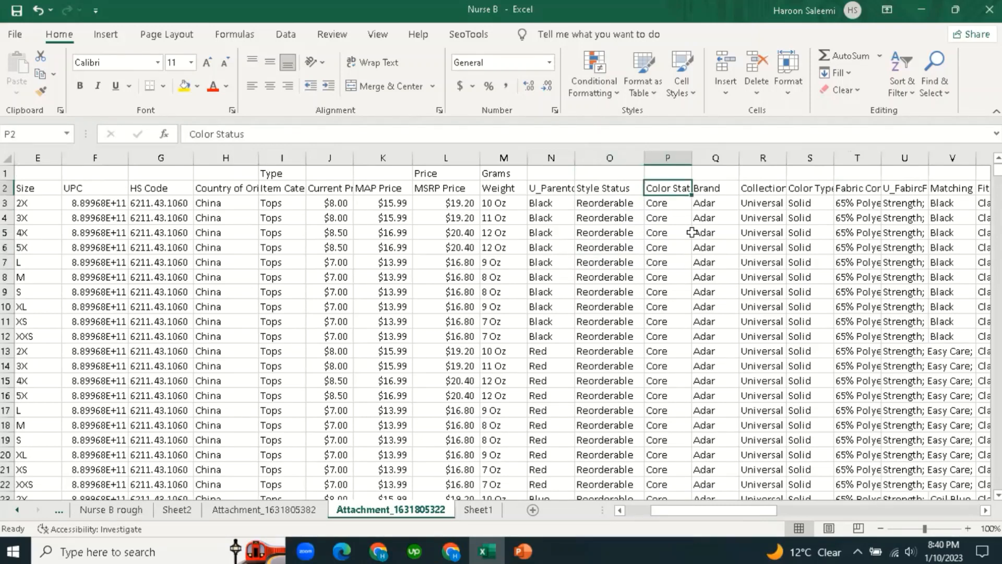
pyautogui.click(709, 247)
pyautogui.click(711, 189)
pyautogui.click(708, 246)
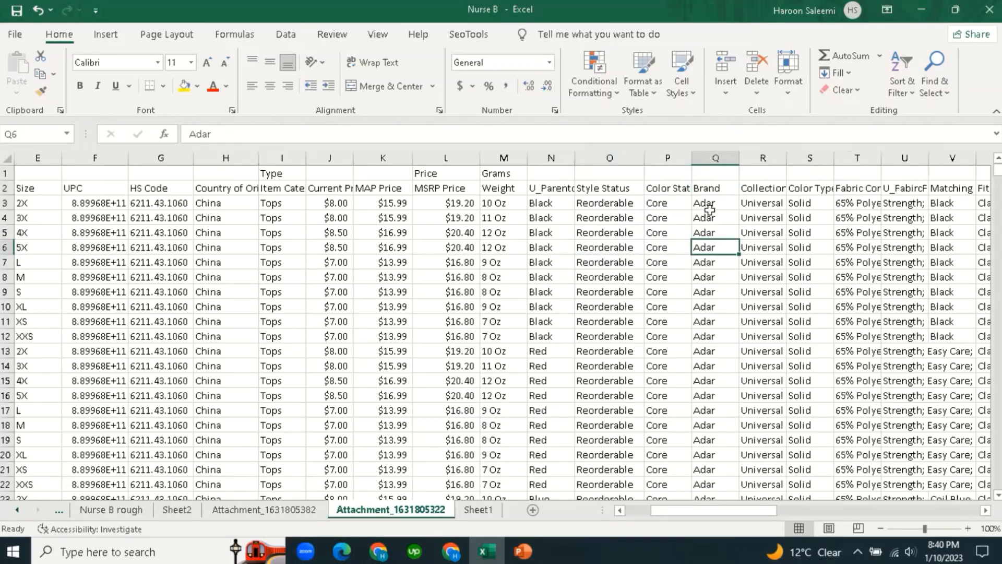
pyautogui.click(710, 208)
pyautogui.click(713, 188)
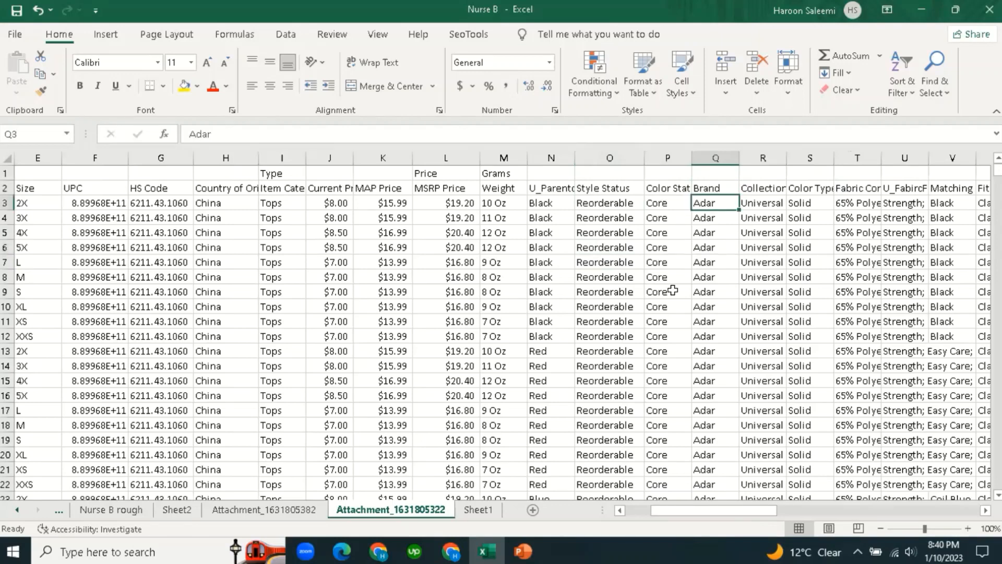
pyautogui.click(477, 510)
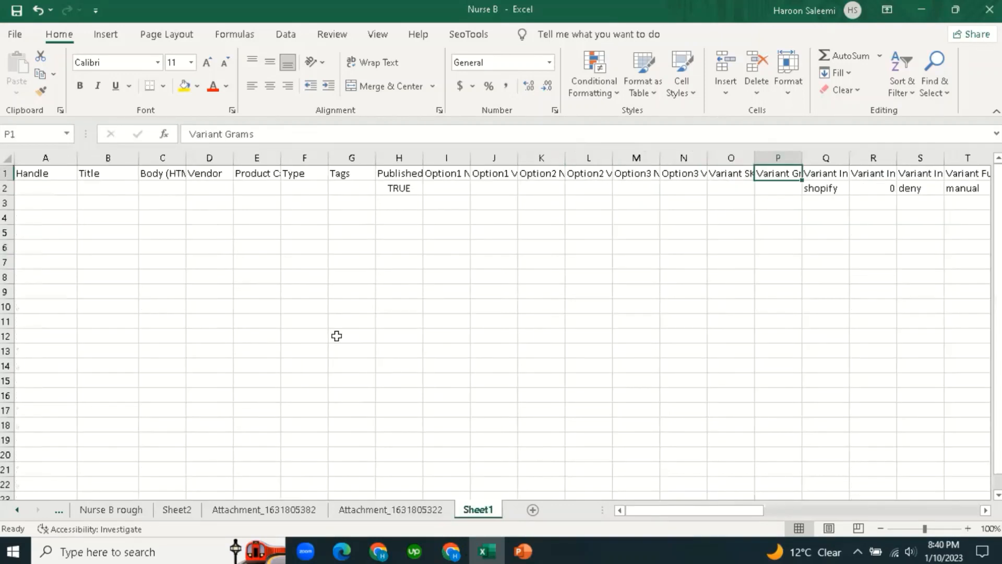
pyautogui.click(304, 246)
pyautogui.click(212, 174)
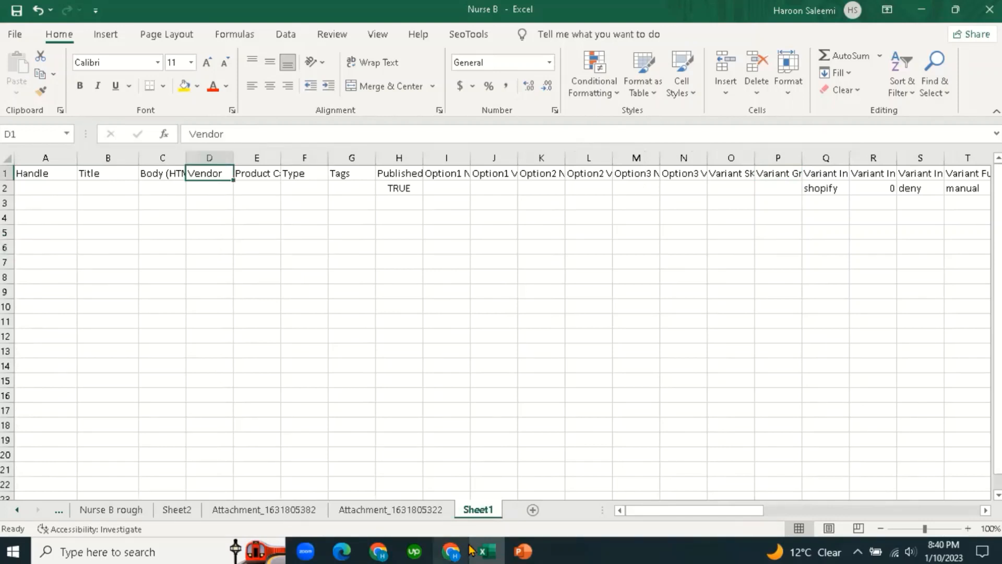
pyautogui.click(423, 511)
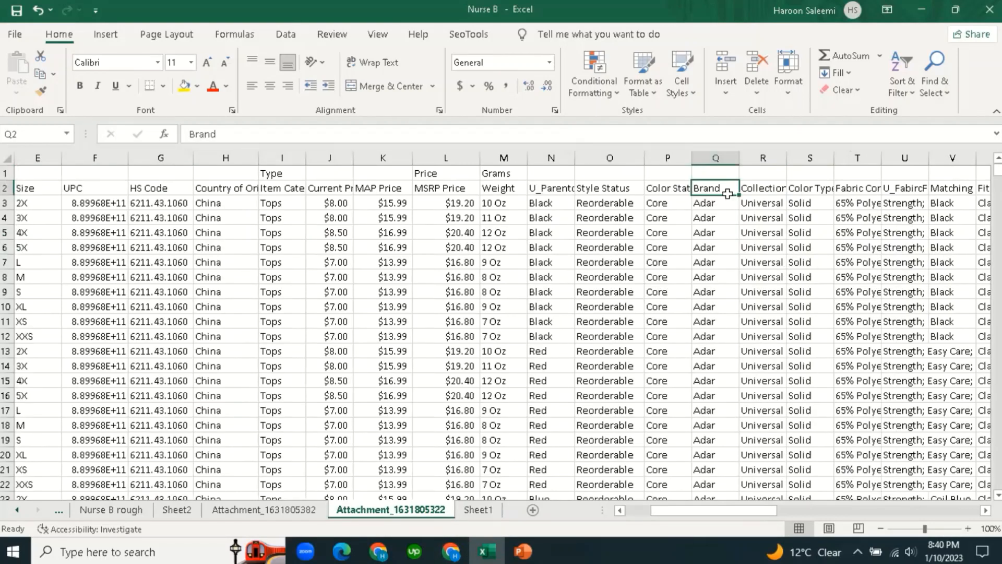
# Label cell Q1 'vendor' above the Brand column.
pyautogui.click(724, 173)
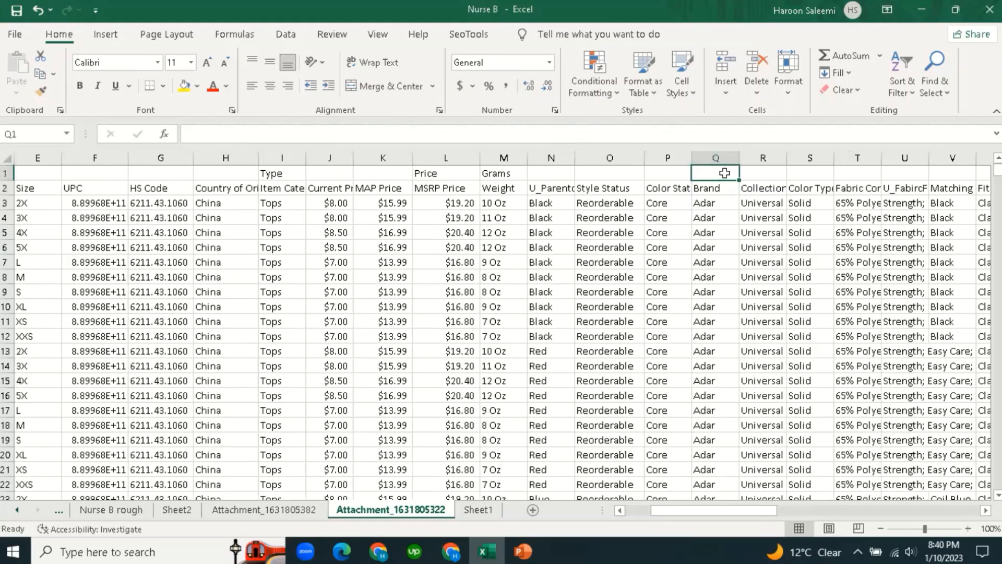
pyautogui.write('ve')
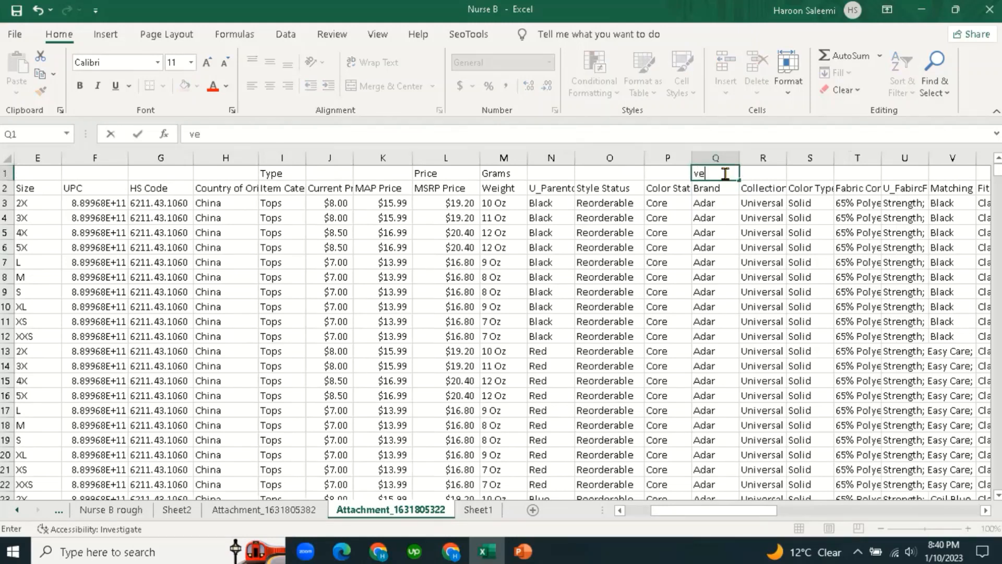
pyautogui.write('ndor')
pyautogui.click(705, 277)
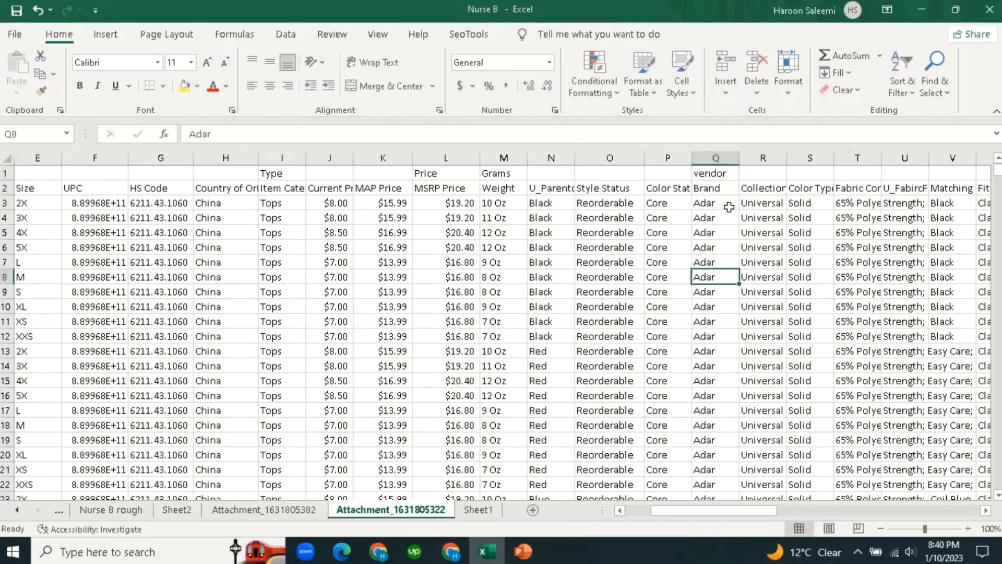
# Widen column R and review its Collection header and values.
pyautogui.click(762, 188)
pyautogui.moveTo(802, 158); pyautogui.dragTo(817, 158)
pyautogui.click(771, 275)
pyautogui.click(773, 189)
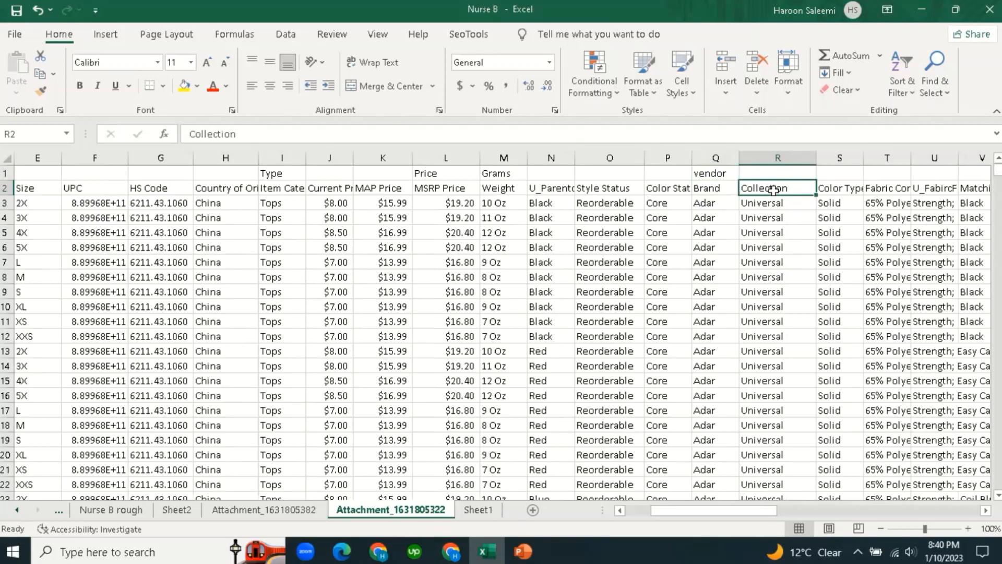
pyautogui.click(773, 276)
pyautogui.click(772, 190)
pyautogui.moveTo(752, 511); pyautogui.dragTo(776, 513)
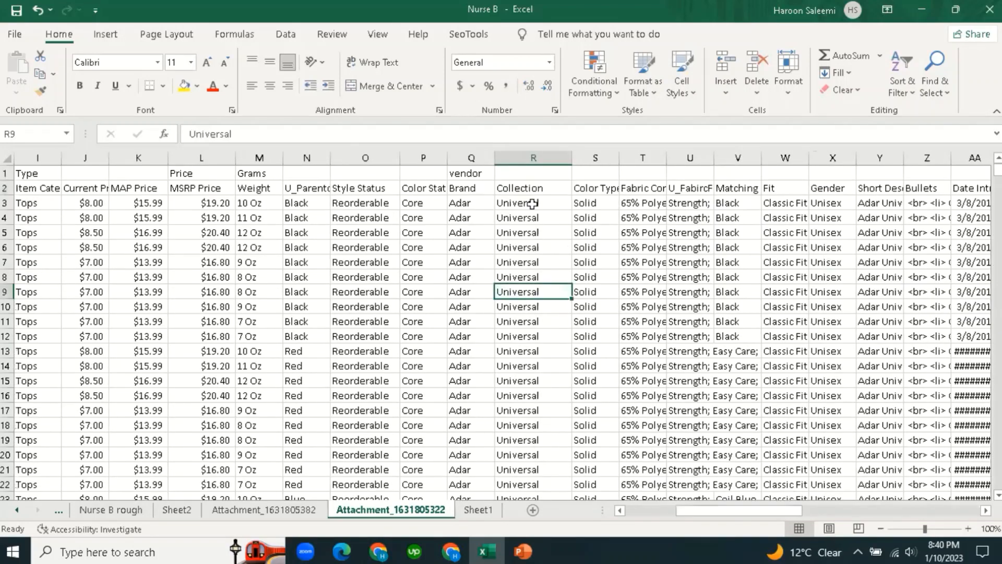
pyautogui.click(531, 271)
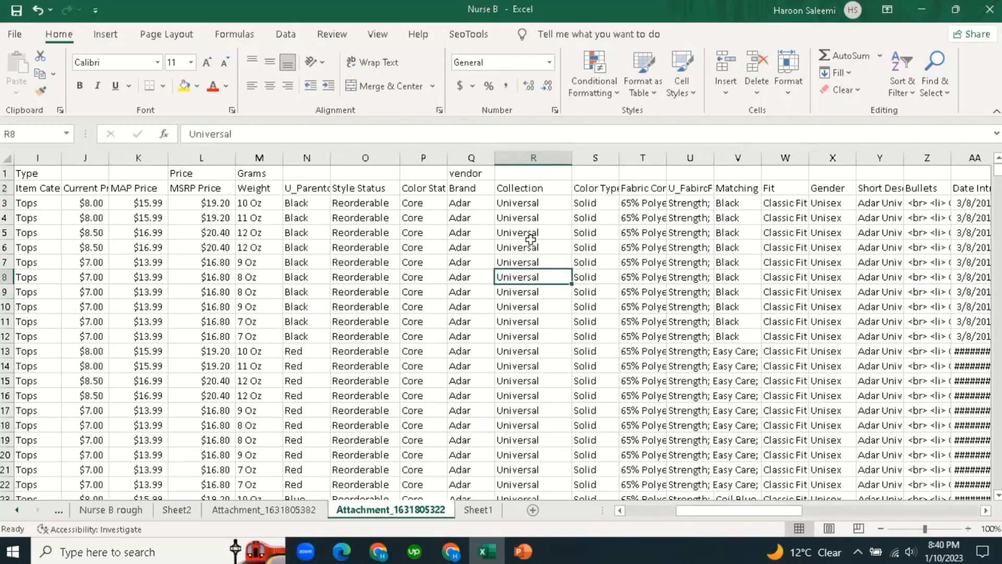
pyautogui.click(542, 174)
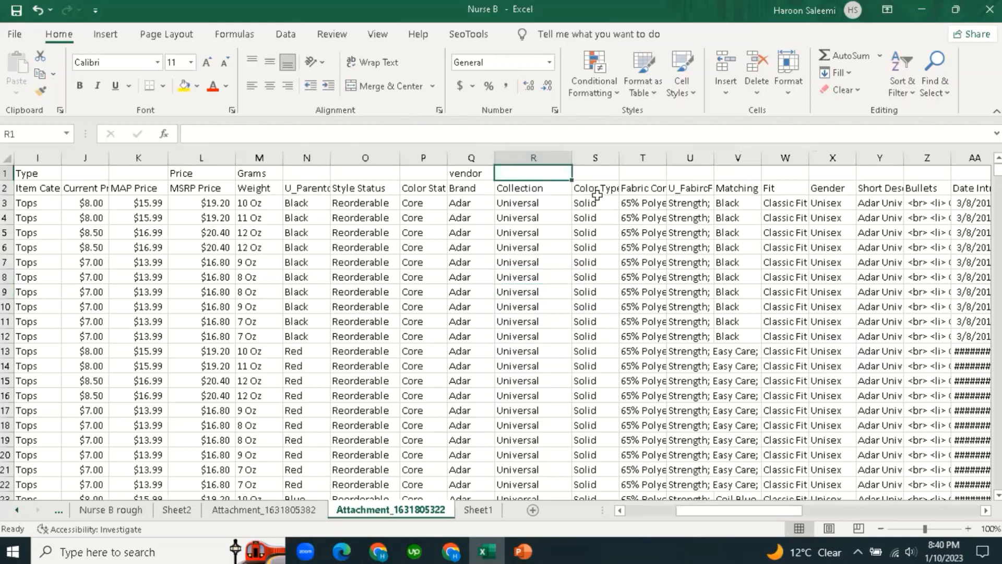
pyautogui.click(537, 189)
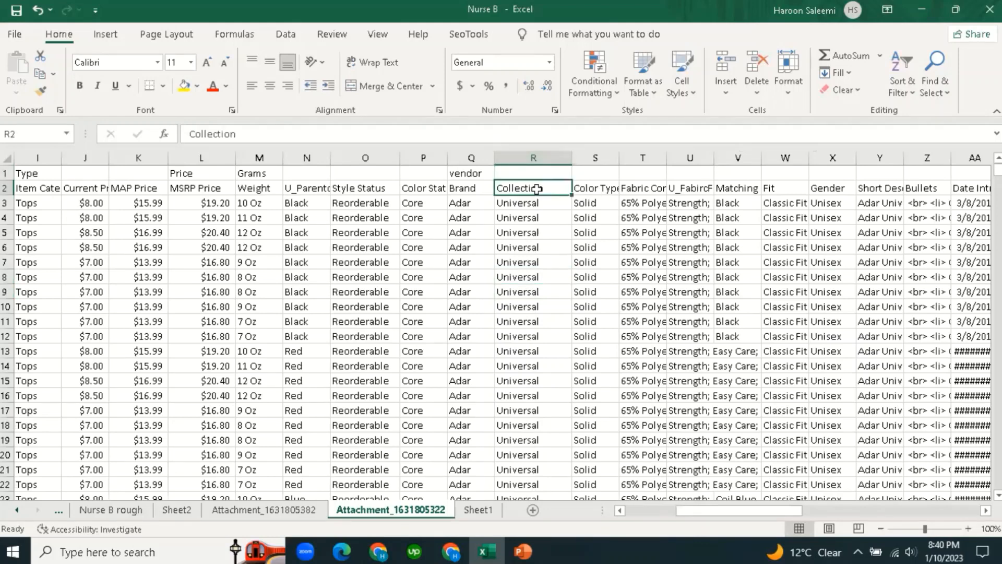
pyautogui.click(477, 510)
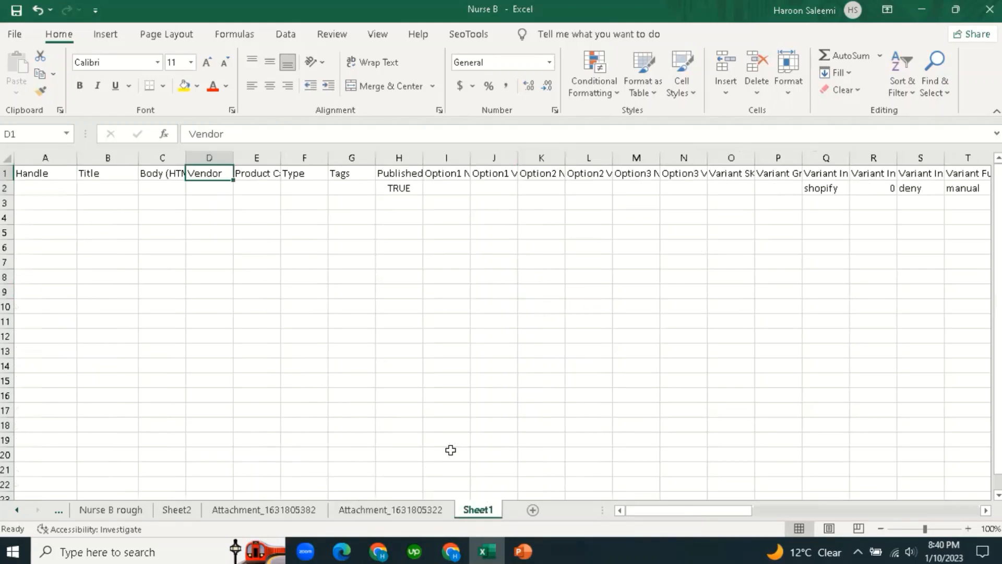
# Insert a 'Collection' column at E on Sheet1, before Product Category, and autofit its width.
pyautogui.click(257, 161)
pyautogui.rightClick(256, 165)
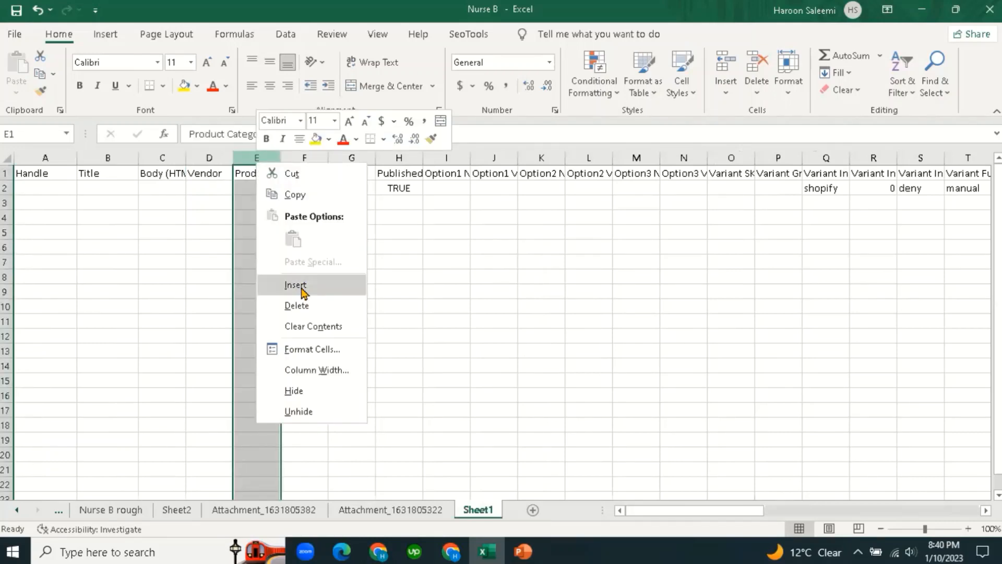
pyautogui.click(302, 286)
pyautogui.click(270, 179)
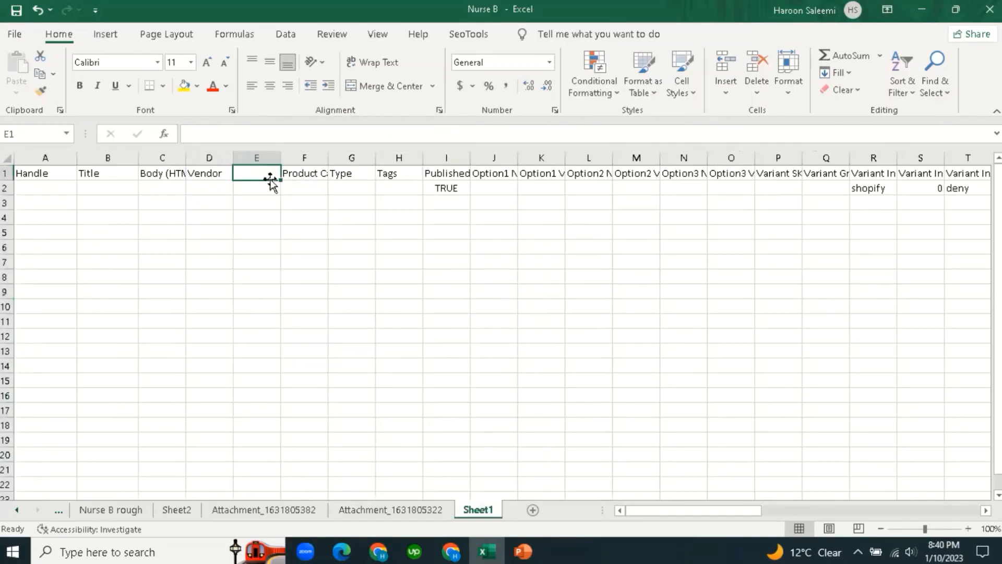
pyautogui.write('Collec')
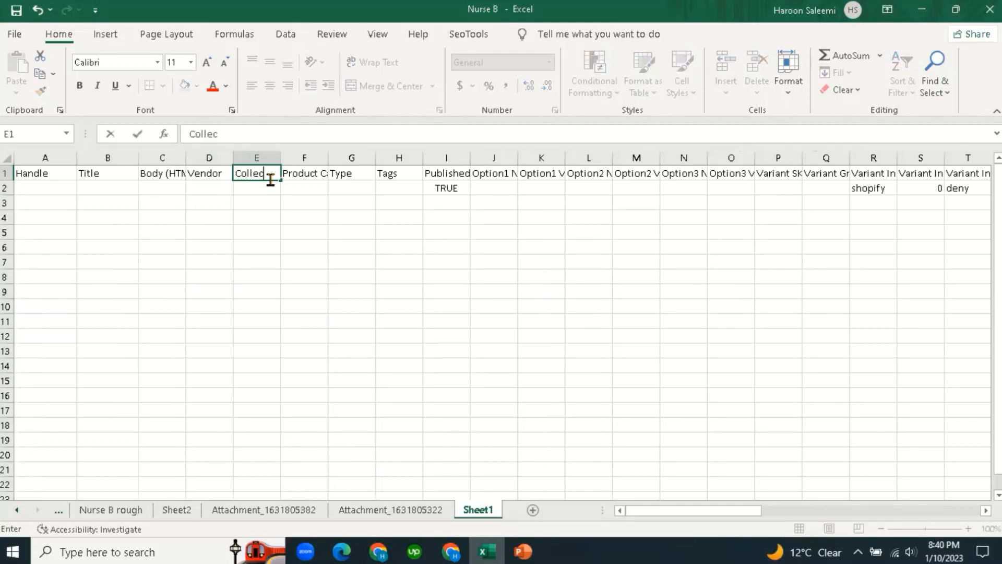
pyautogui.write('tion')
pyautogui.click(338, 230)
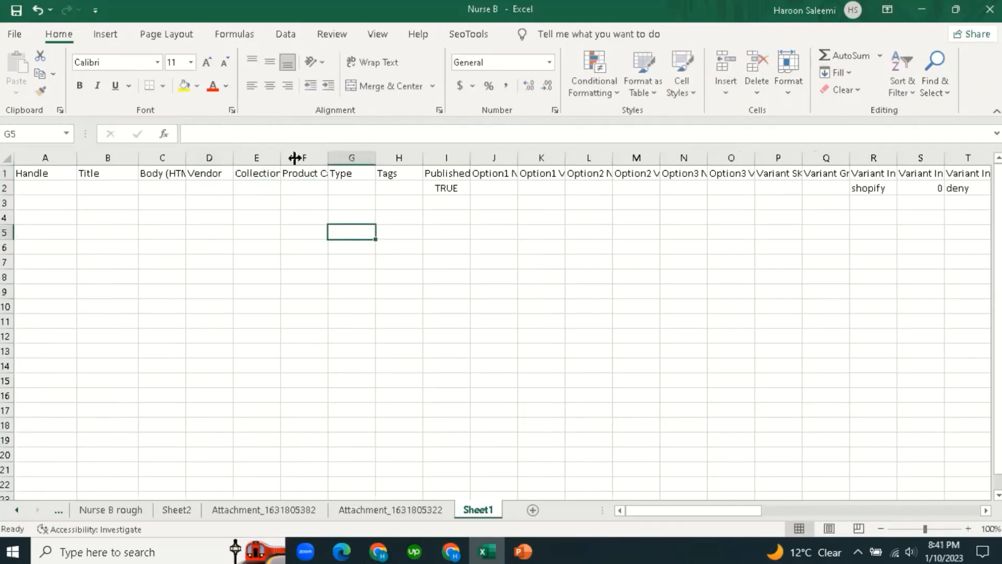
pyautogui.doubleClick(295, 157)
pyautogui.click(293, 291)
pyautogui.click(269, 174)
pyautogui.click(319, 261)
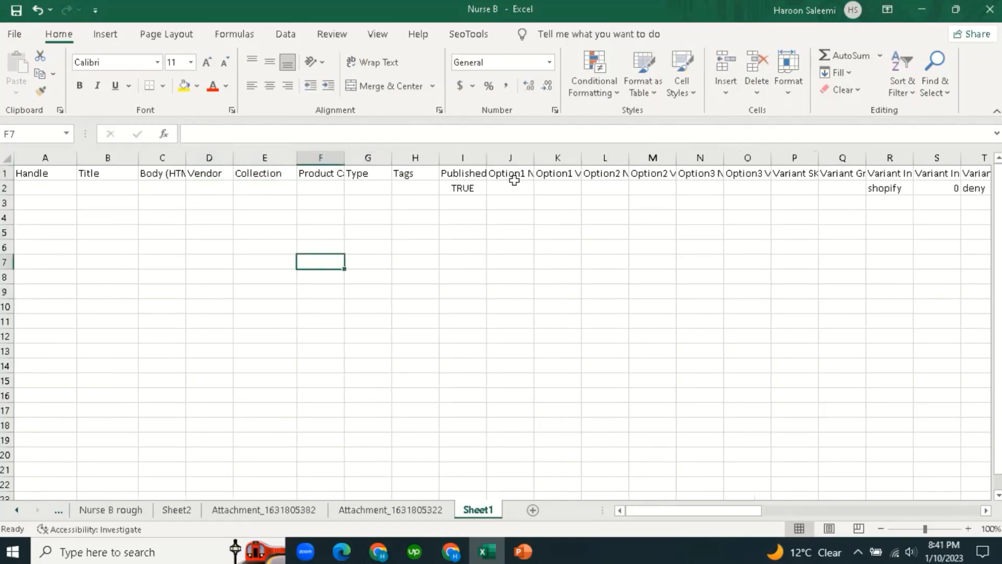
pyautogui.click(445, 509)
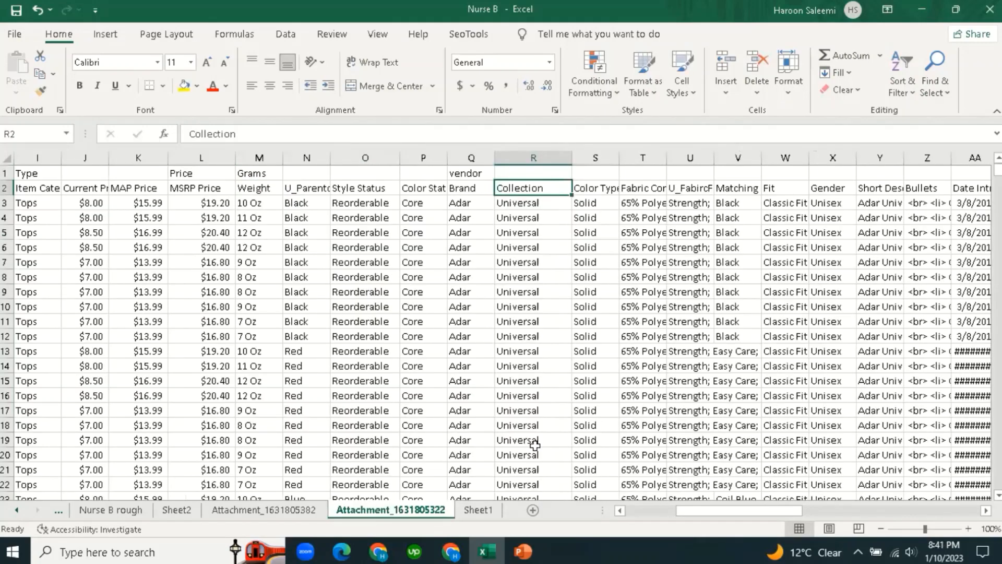
# Label cell R1 'Collection' above the supplier Collection column.
pyautogui.click(538, 175)
pyautogui.write('Collection')
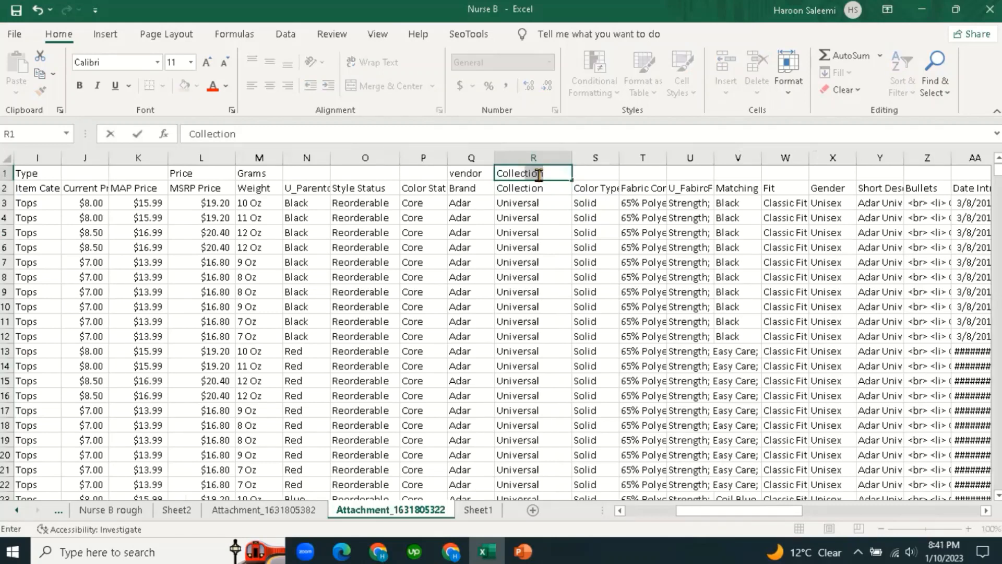
pyautogui.click(518, 271)
# Widen column T to show the full Fabric Content text.
pyautogui.click(594, 187)
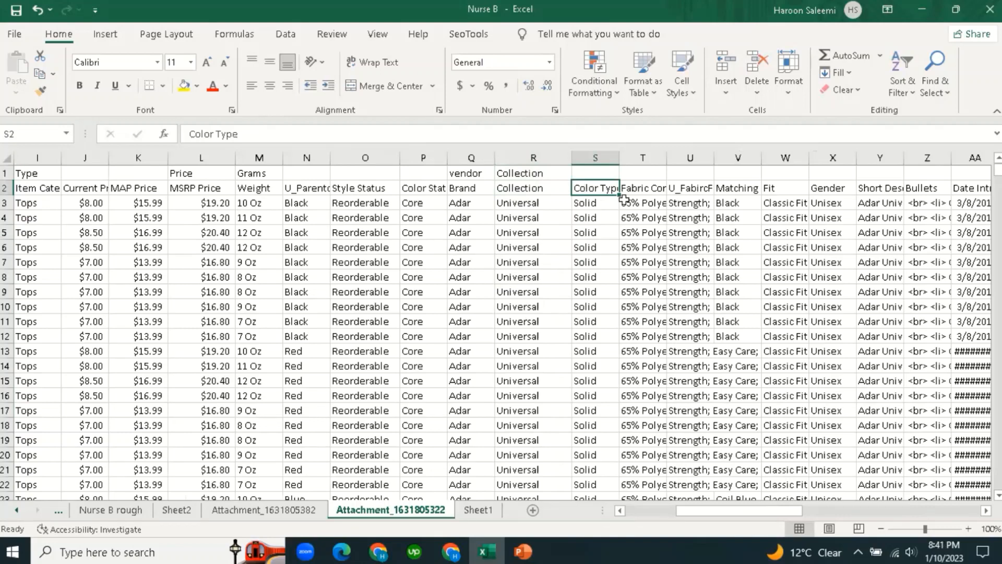
pyautogui.click(642, 247)
pyautogui.click(644, 189)
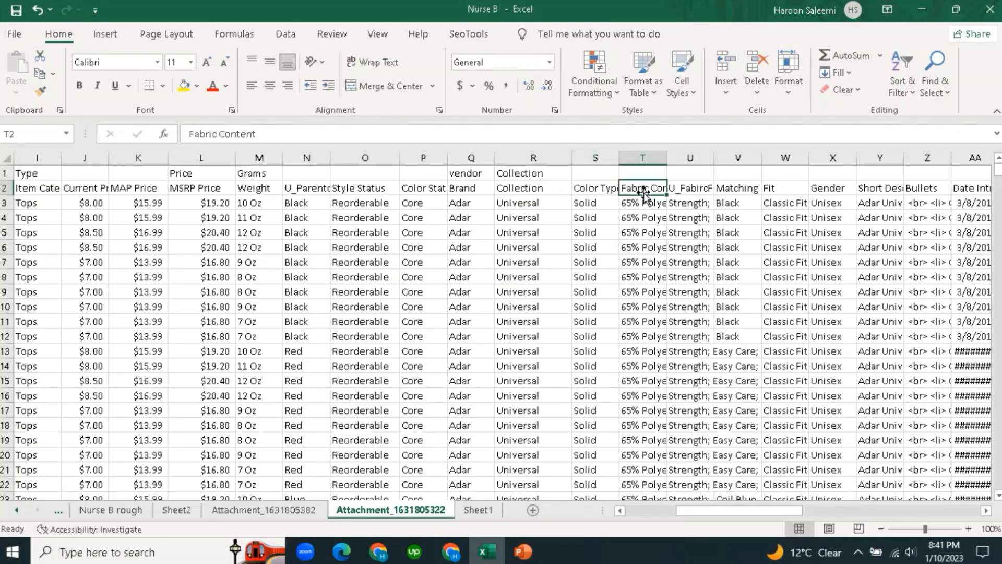
pyautogui.moveTo(666, 157); pyautogui.dragTo(709, 157)
pyautogui.click(684, 265)
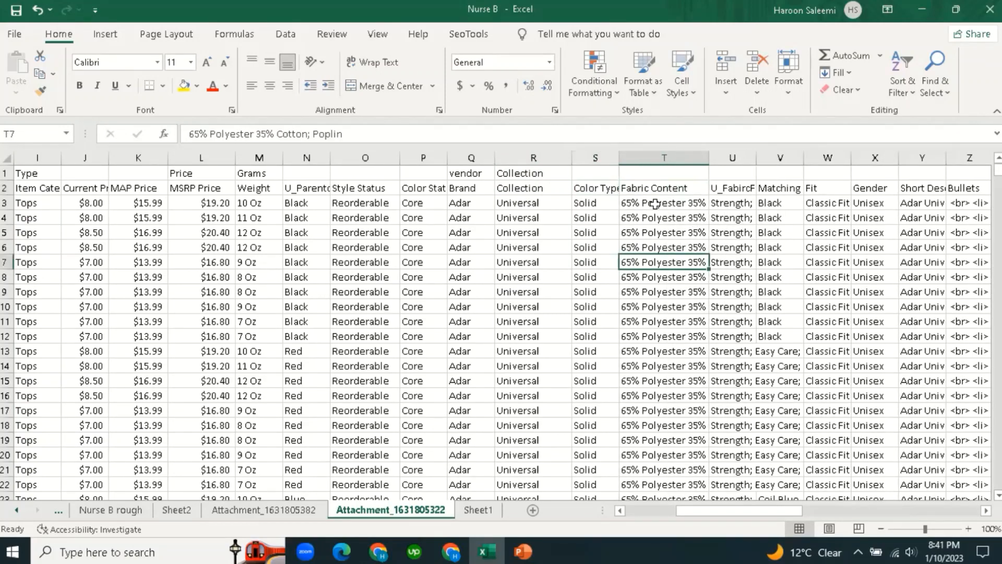
# Review the Color Type values in column S alongside Fabric Content.
pyautogui.click(648, 188)
pyautogui.click(610, 319)
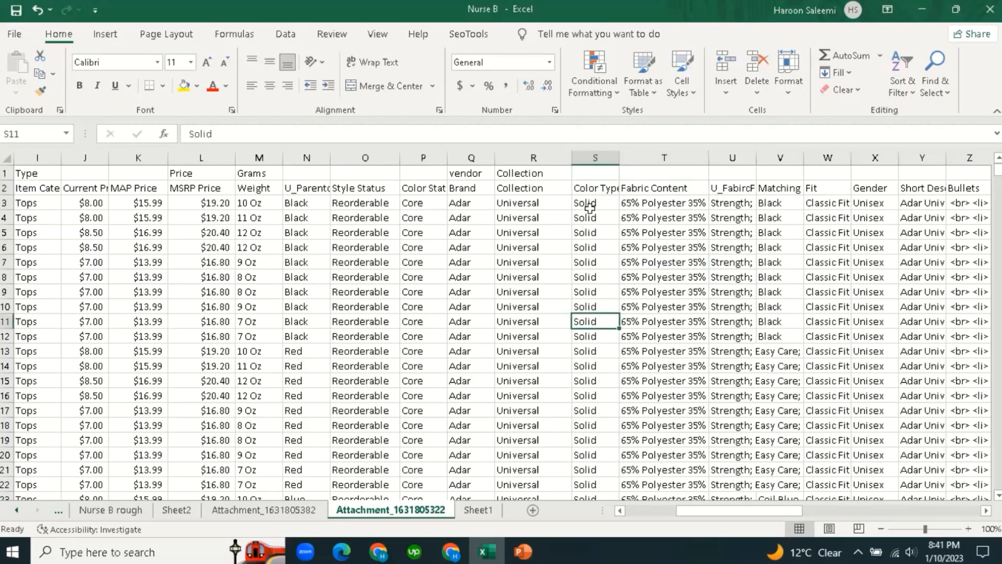
pyautogui.click(591, 231)
pyautogui.click(589, 203)
pyautogui.moveTo(595, 160); pyautogui.dragTo(642, 159)
pyautogui.click(673, 262)
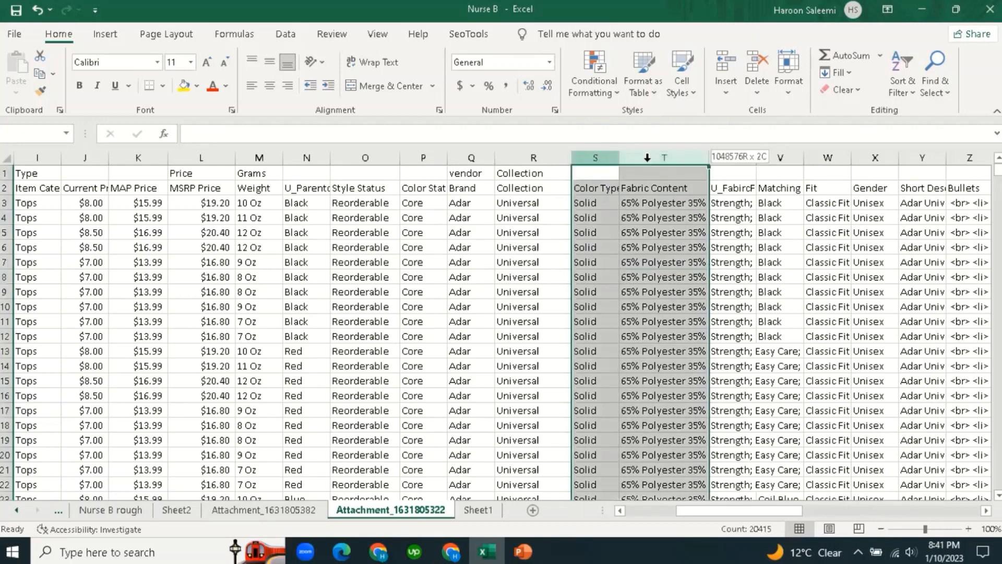
pyautogui.click(658, 258)
pyautogui.click(623, 191)
pyautogui.click(608, 192)
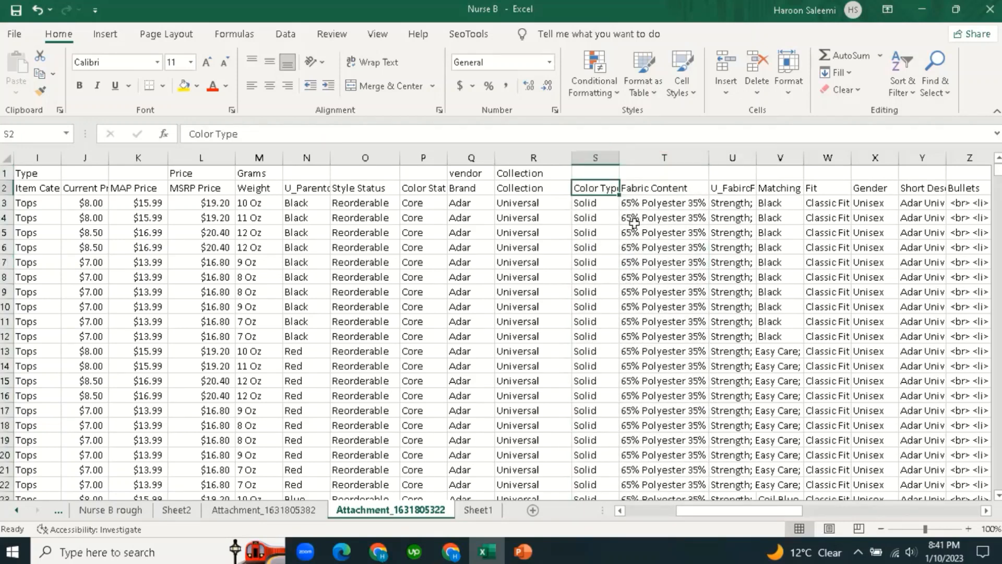
# Resize column U for the U_FabircFeatures text, then select the Color Type through features columns.
pyautogui.click(731, 189)
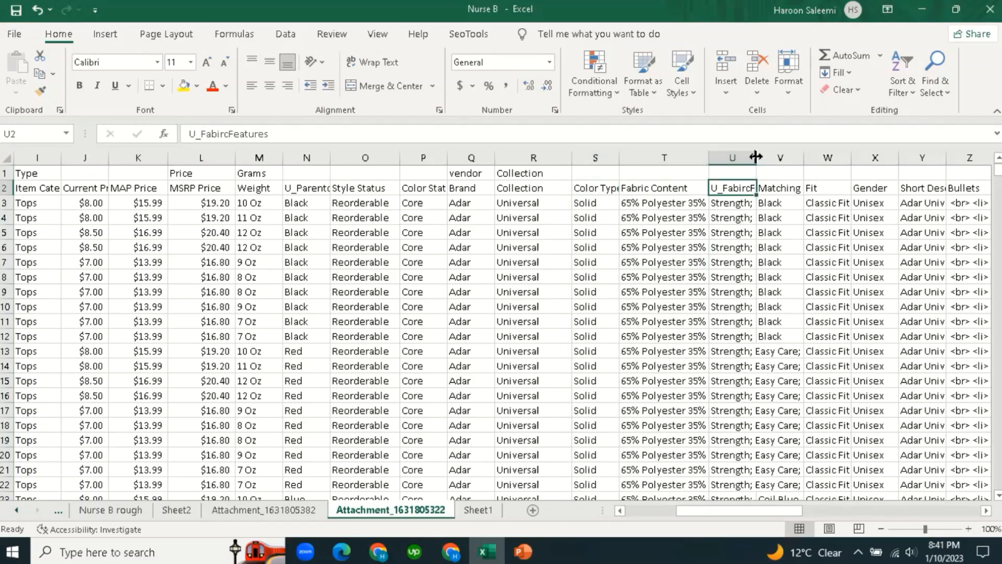
pyautogui.moveTo(757, 157); pyautogui.dragTo(793, 156)
pyautogui.click(754, 275)
pyautogui.click(754, 190)
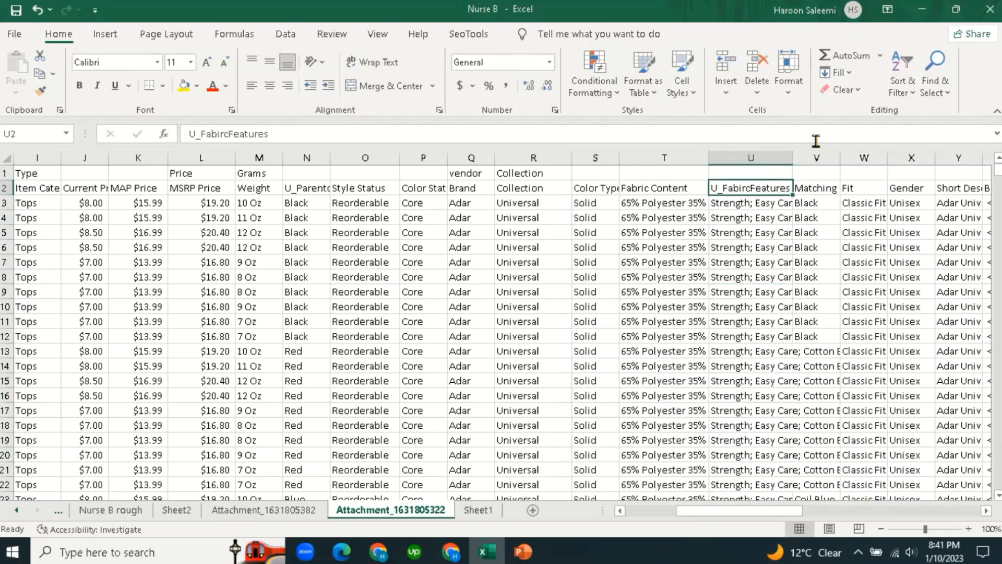
pyautogui.doubleClick(792, 158)
pyautogui.click(757, 261)
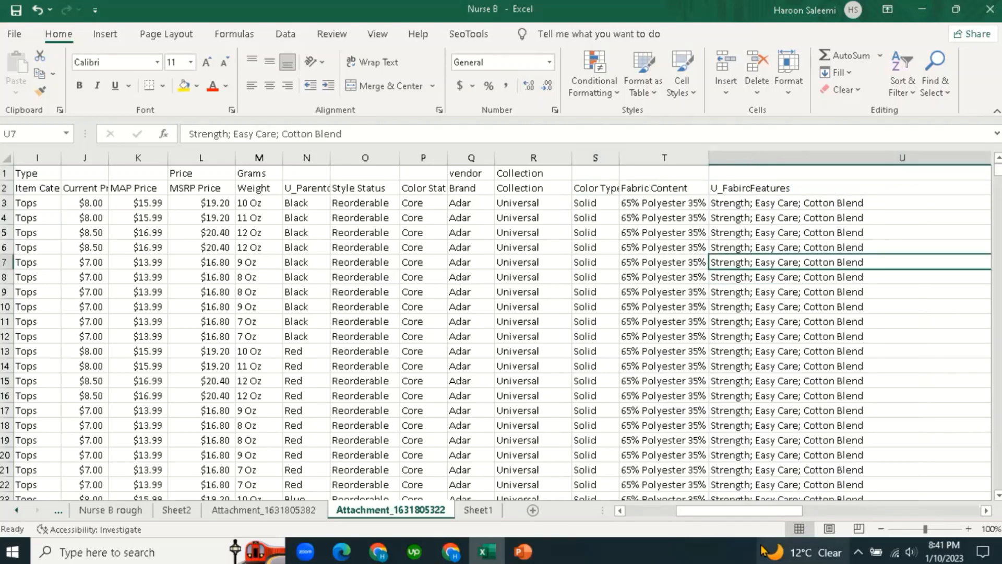
pyautogui.moveTo(768, 515); pyautogui.dragTo(820, 514)
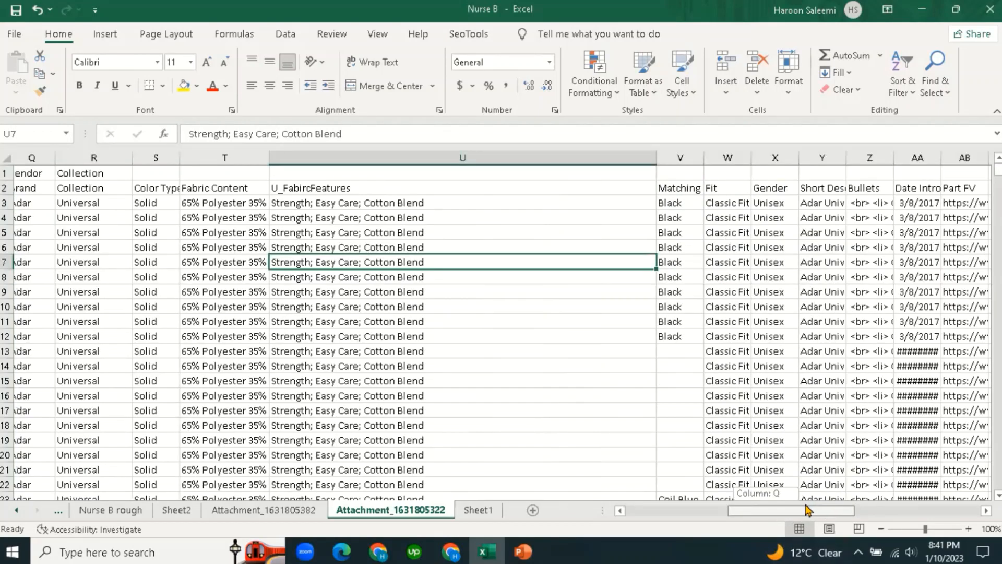
pyautogui.moveTo(777, 156); pyautogui.dragTo(563, 171)
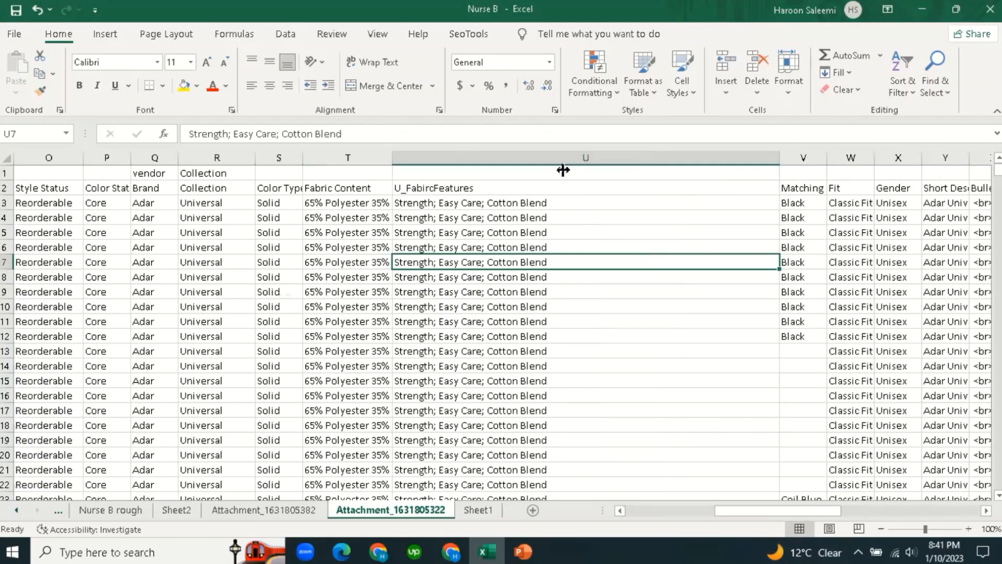
pyautogui.click(476, 218)
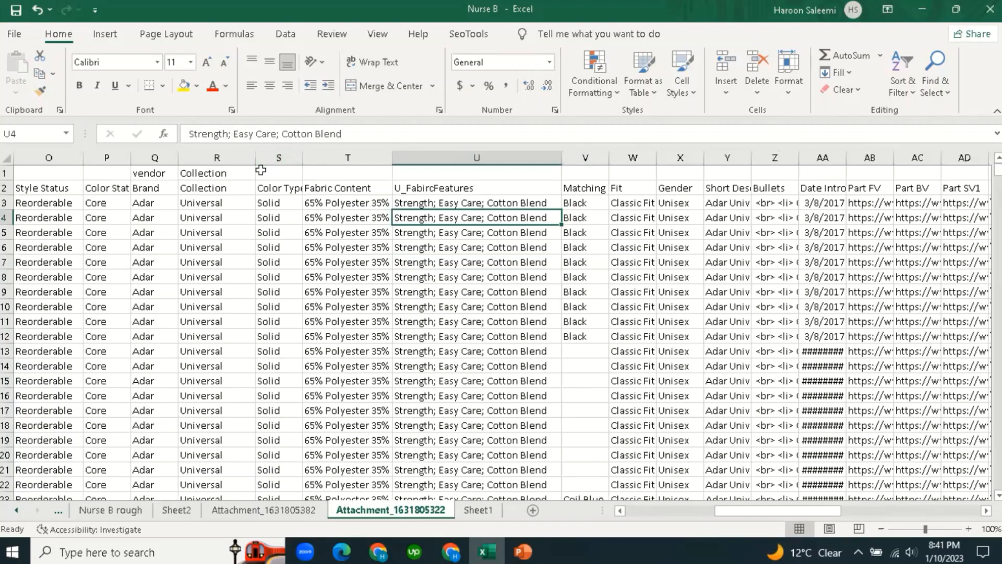
pyautogui.moveTo(279, 158); pyautogui.dragTo(471, 157)
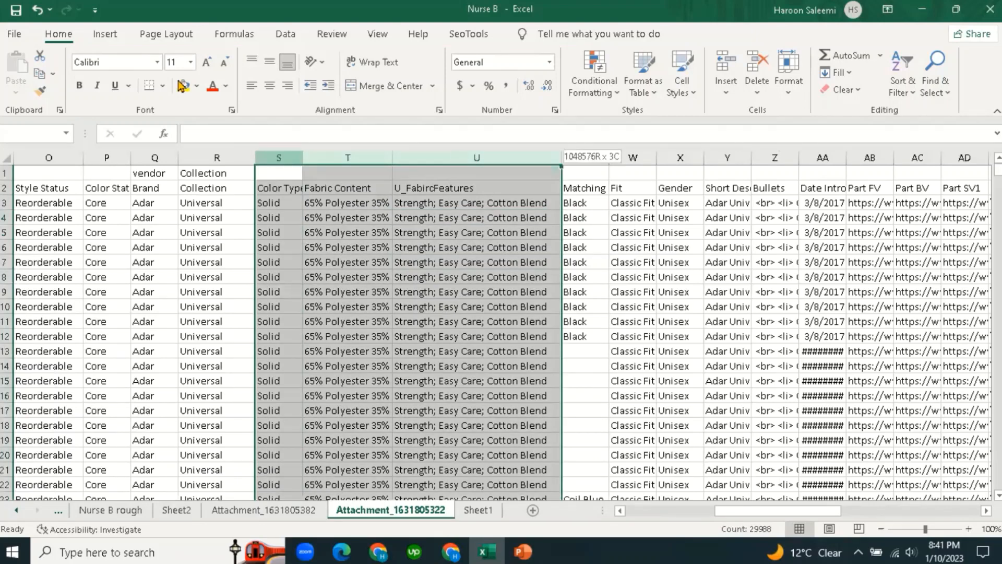
# Fill the Color Type, Fabric Content and U_FabircFeatures columns (S:U) yellow and check the result.
pyautogui.click(184, 86)
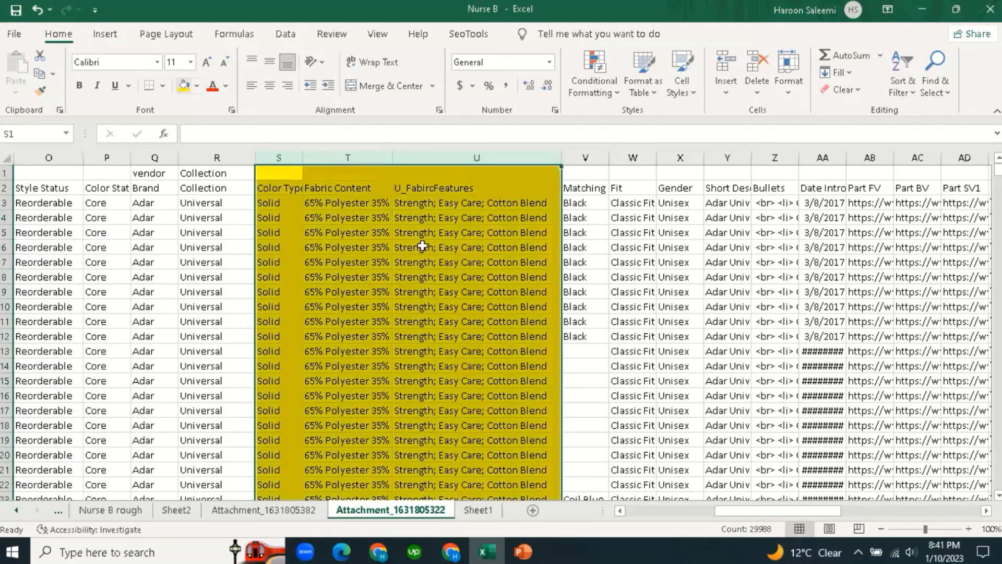
pyautogui.click(504, 209)
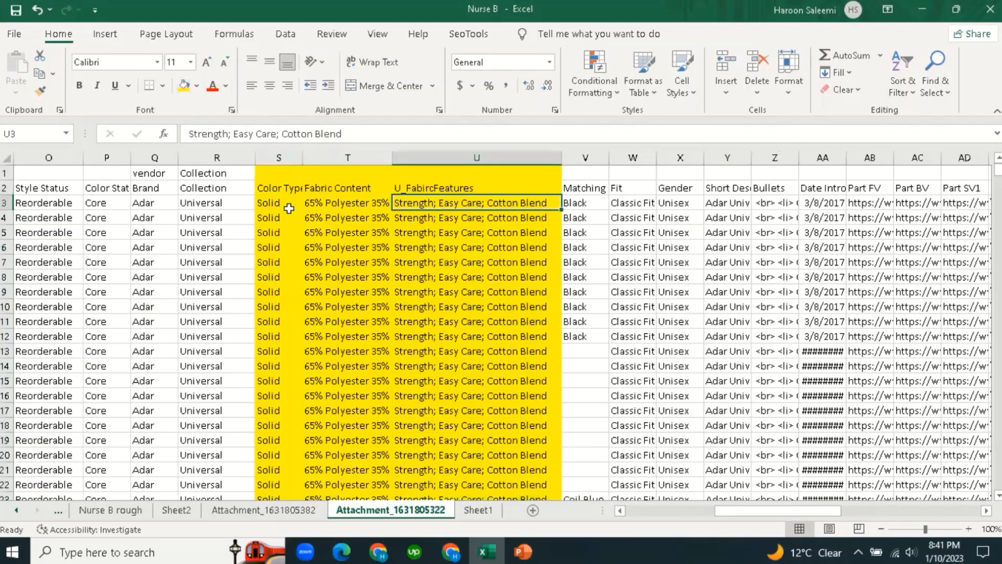
pyautogui.click(286, 206)
pyautogui.click(528, 241)
pyautogui.click(464, 203)
# Widen the Matching Colors column V to show its values.
pyautogui.click(592, 212)
pyautogui.click(592, 189)
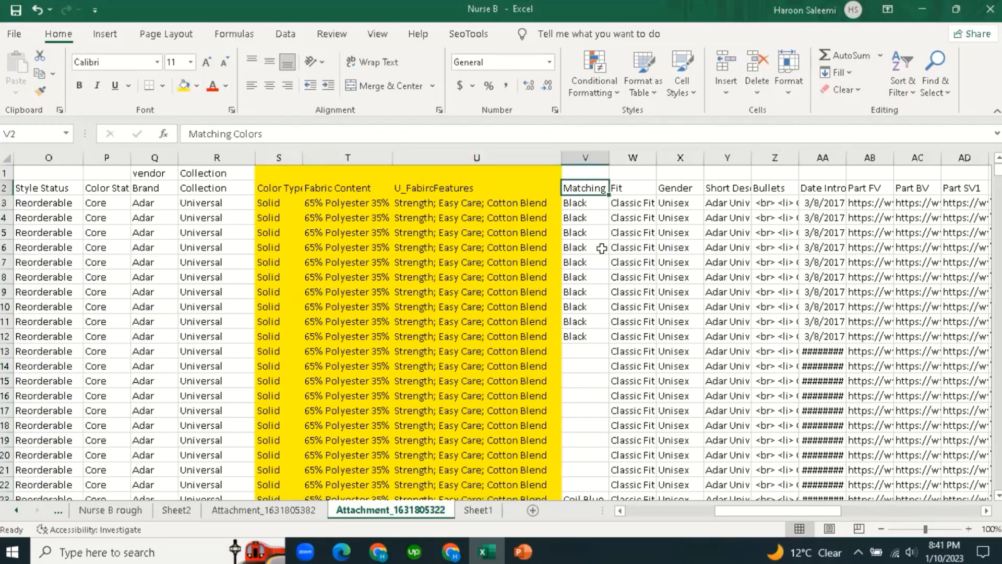
pyautogui.click(600, 261)
pyautogui.moveTo(610, 158); pyautogui.dragTo(635, 158)
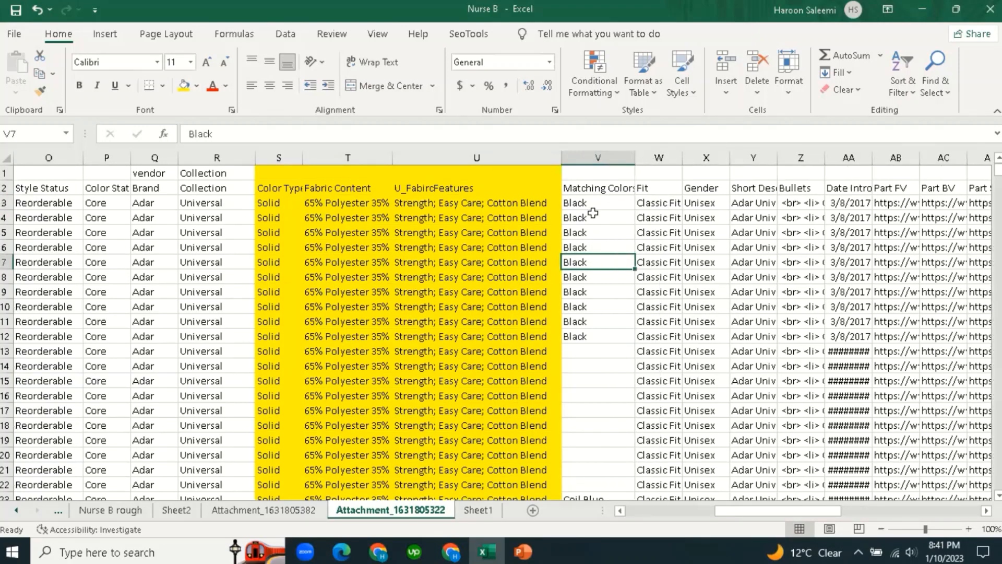
# Review columns S–V, then widen the Fit column W to show its header and Classic Fit values.
pyautogui.click(388, 205)
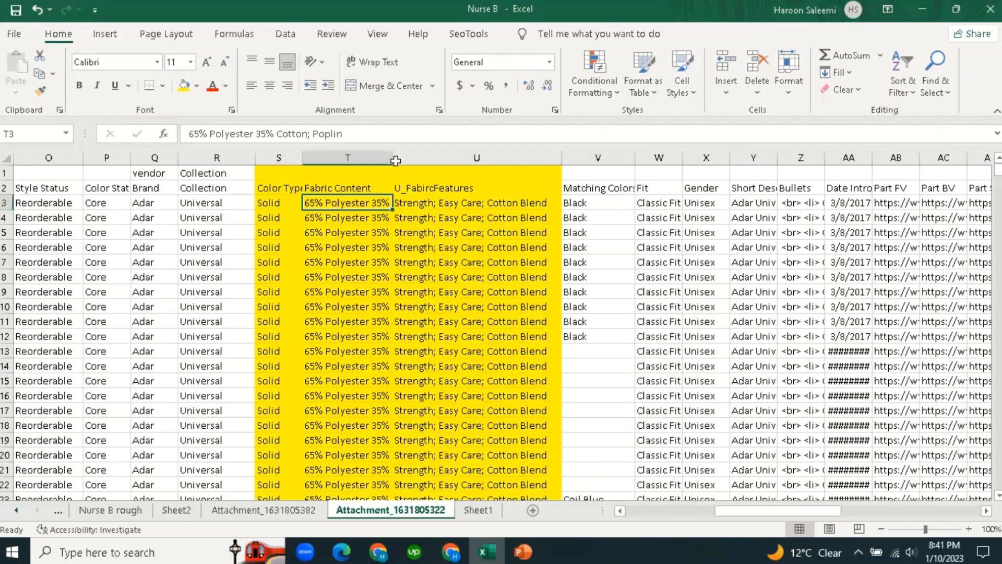
pyautogui.moveTo(278, 160); pyautogui.dragTo(456, 161)
pyautogui.click(584, 205)
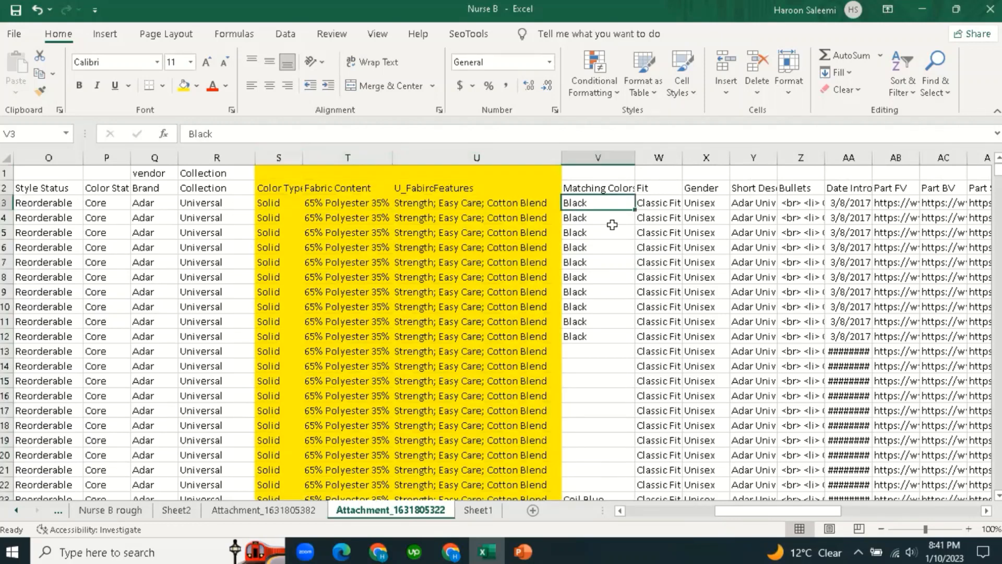
pyautogui.click(617, 190)
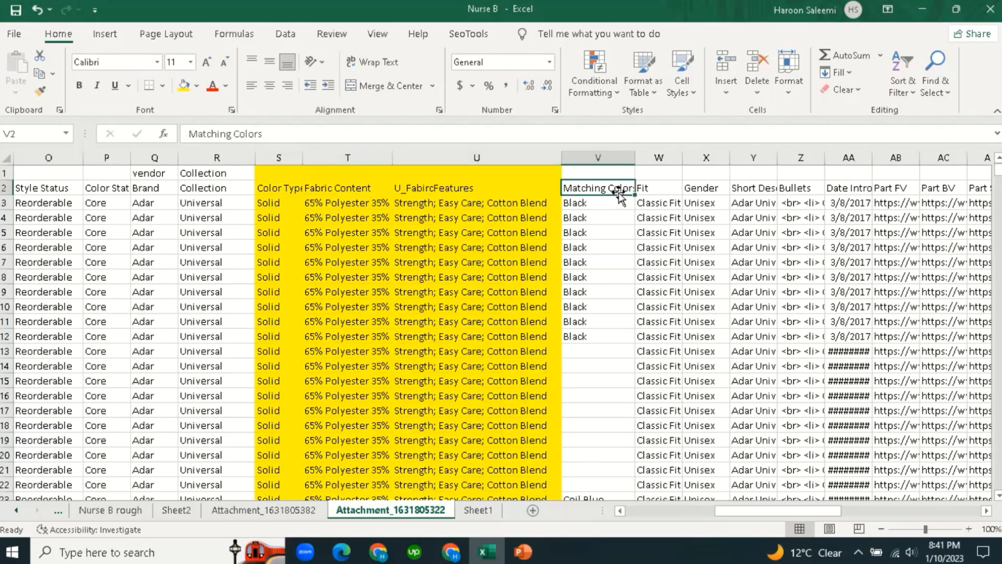
pyautogui.press('Down')
pyautogui.press('Down')
pyautogui.press('Down')
pyautogui.press('Down')
pyautogui.click(674, 188)
pyautogui.moveTo(683, 158); pyautogui.dragTo(714, 159)
# Check the Fit and Gender values, then widen the Short Description column Y.
pyautogui.click(692, 264)
pyautogui.click(670, 203)
pyautogui.click(723, 235)
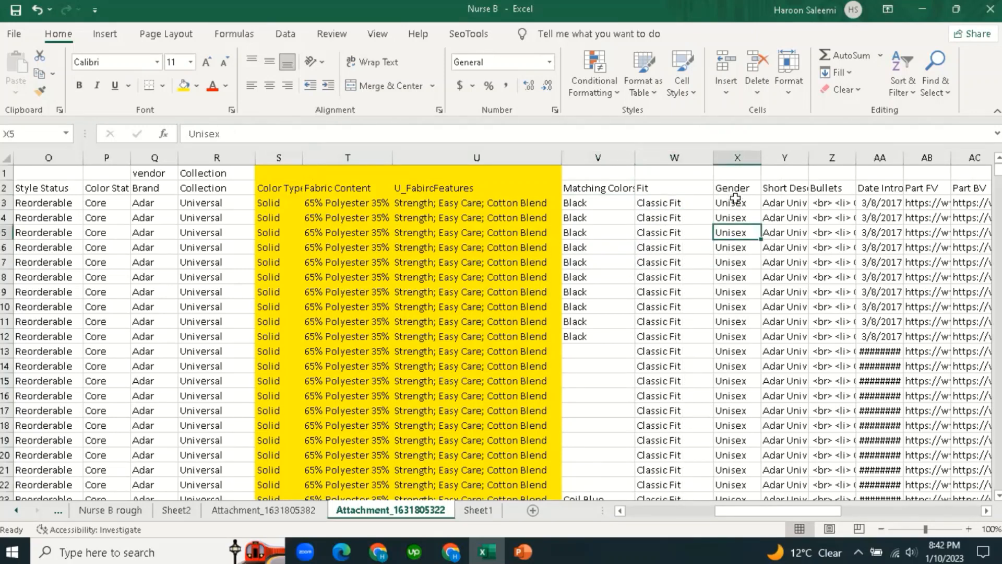
pyautogui.click(735, 202)
pyautogui.click(746, 187)
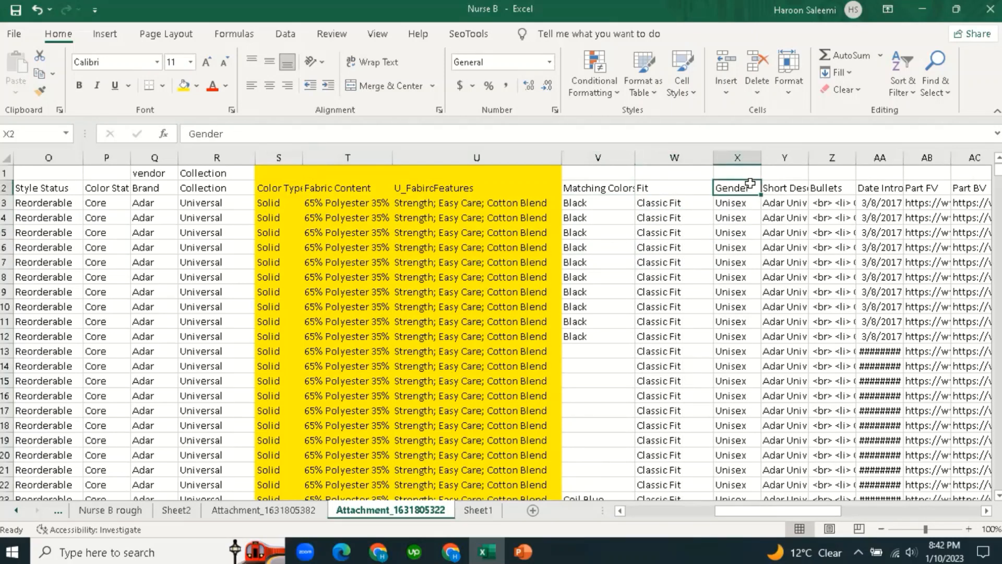
pyautogui.click(783, 202)
pyautogui.moveTo(807, 158); pyautogui.dragTo(826, 158)
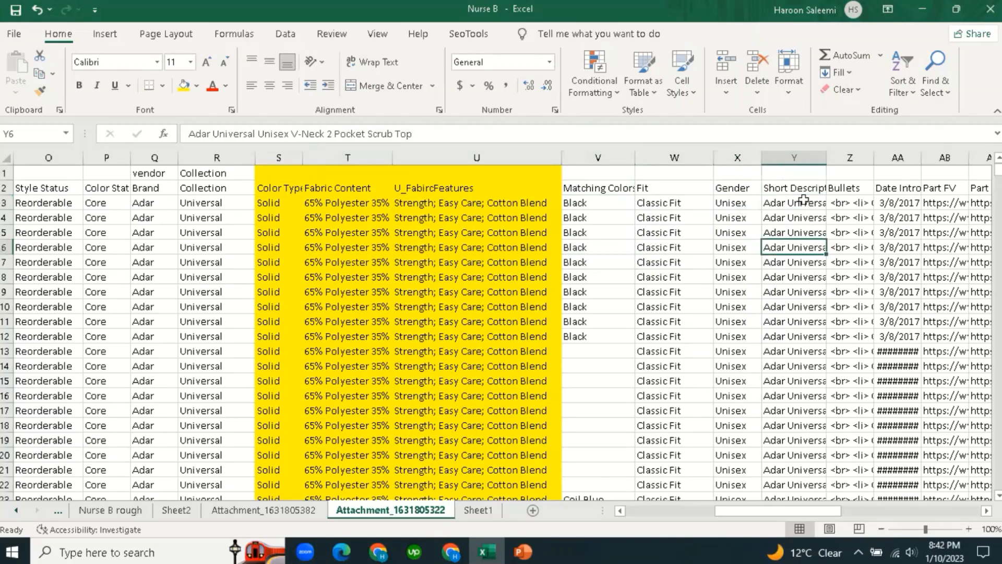
pyautogui.click(799, 187)
pyautogui.moveTo(753, 511); pyautogui.dragTo(779, 511)
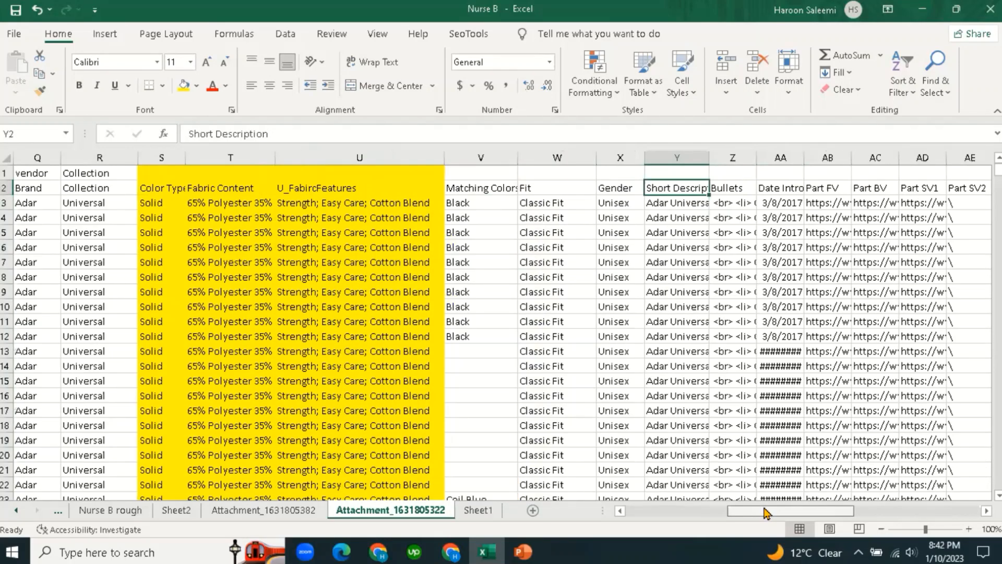
pyautogui.moveTo(765, 165); pyautogui.dragTo(774, 165)
# Autofit the Short Description column Y to the full Adar Universal Unisex V-Neck 2 Pocket Scrub Top titles.
pyautogui.click(710, 205)
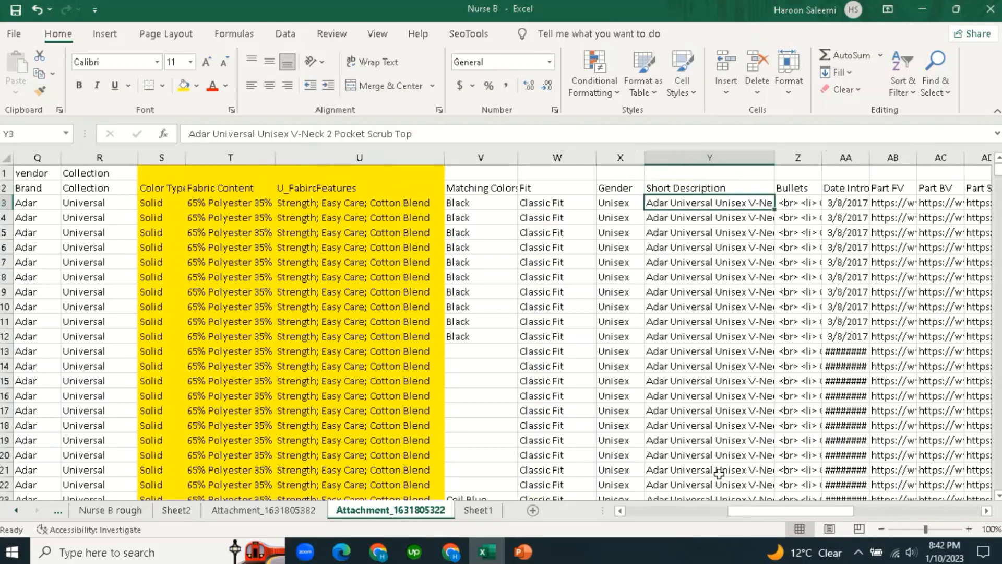
pyautogui.moveTo(717, 522); pyautogui.dragTo(650, 524)
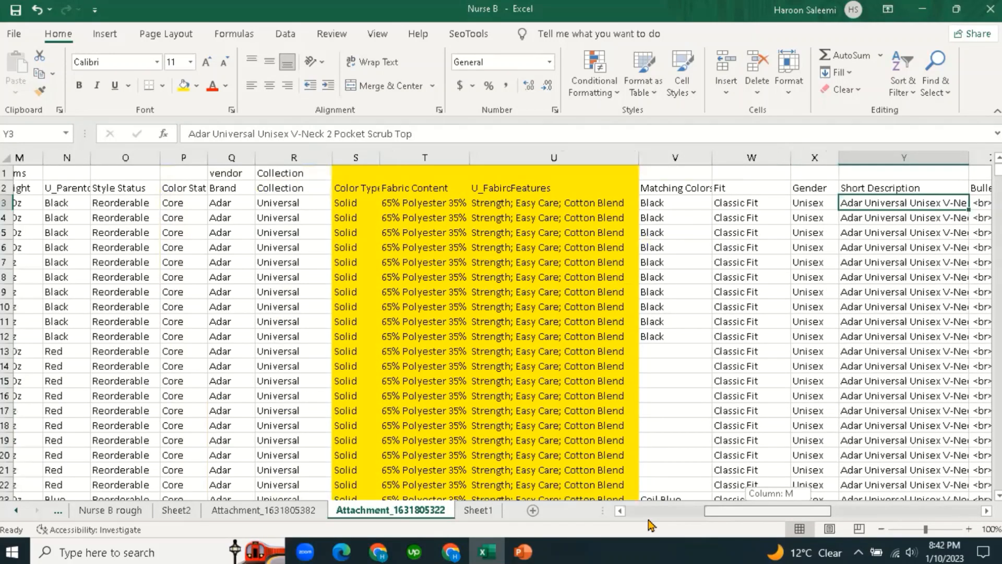
pyautogui.moveTo(137, 157); pyautogui.dragTo(420, 192)
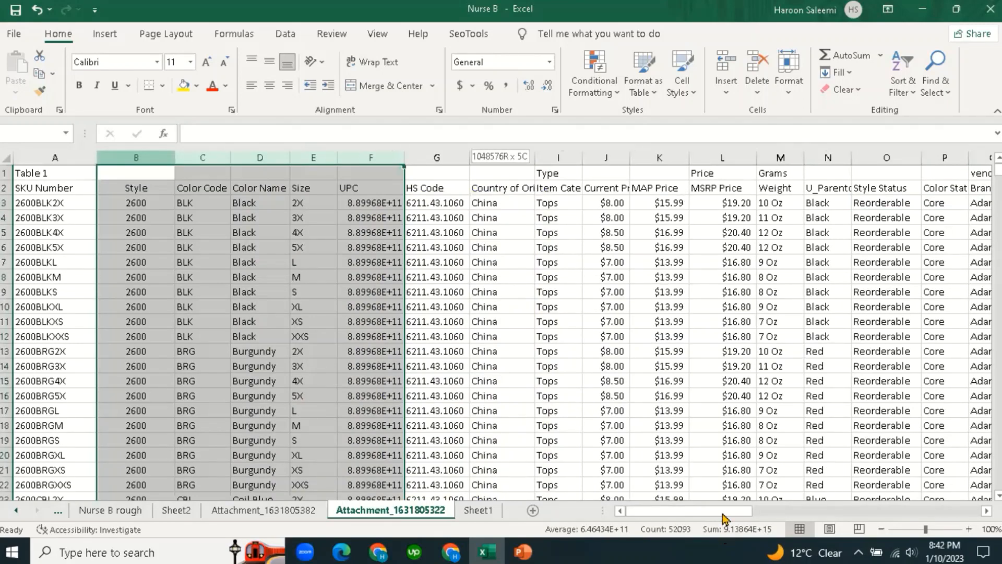
pyautogui.moveTo(727, 512); pyautogui.dragTo(819, 518)
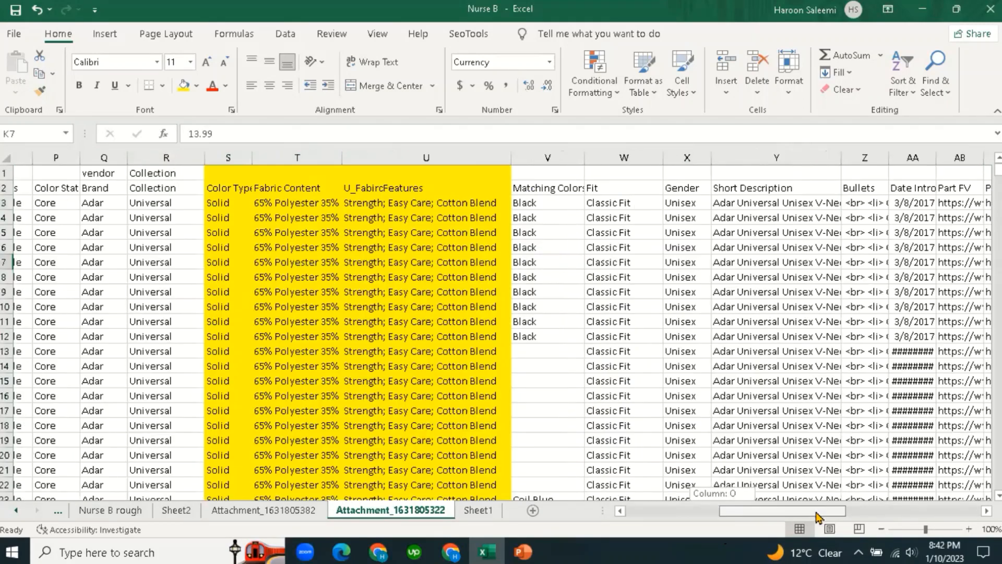
pyautogui.click(526, 204)
pyautogui.click(733, 197)
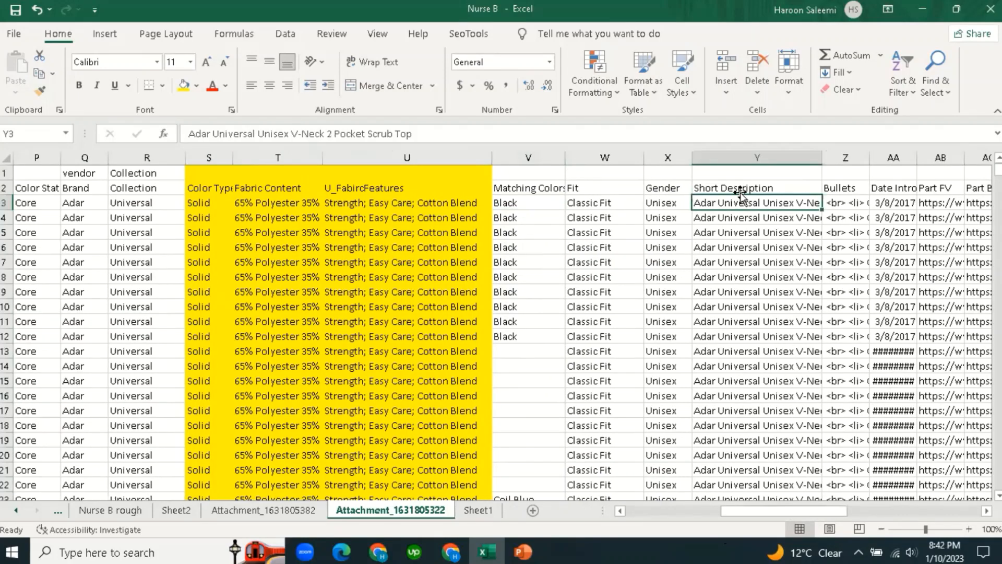
pyautogui.click(739, 187)
pyautogui.moveTo(823, 161); pyautogui.dragTo(907, 162)
pyautogui.click(809, 268)
pyautogui.click(729, 204)
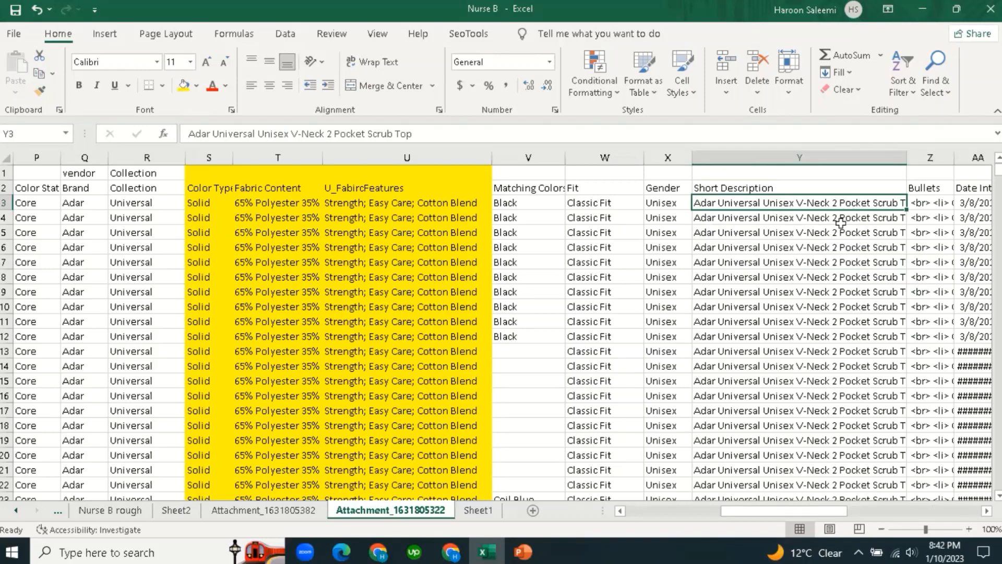
pyautogui.doubleClick(907, 162)
# Narrow the Short Description column slightly, reviewing the titles in Y3 and Y8.
pyautogui.click(830, 291)
pyautogui.moveTo(804, 514); pyautogui.dragTo(833, 517)
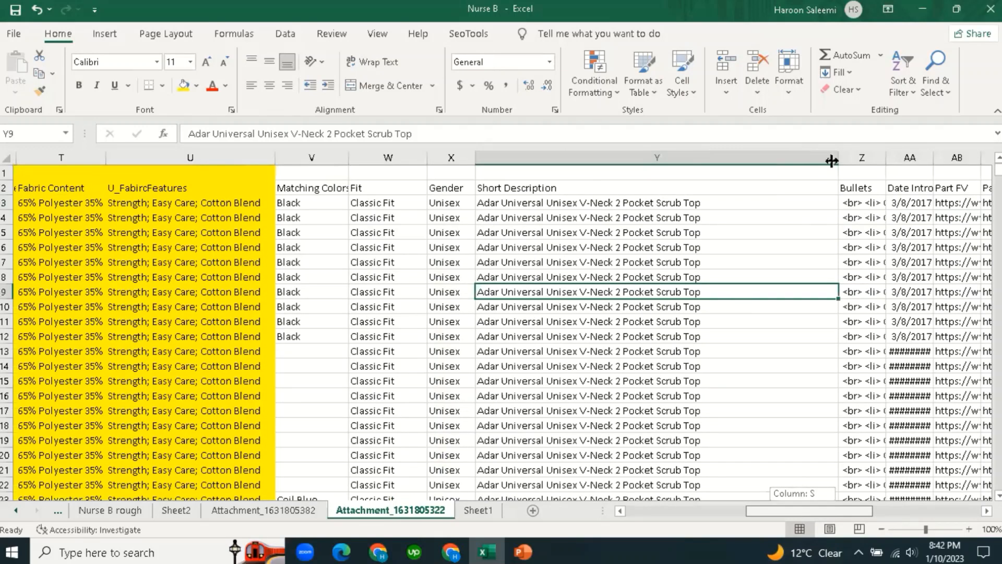
pyautogui.moveTo(831, 162); pyautogui.dragTo(707, 172)
pyautogui.click(657, 272)
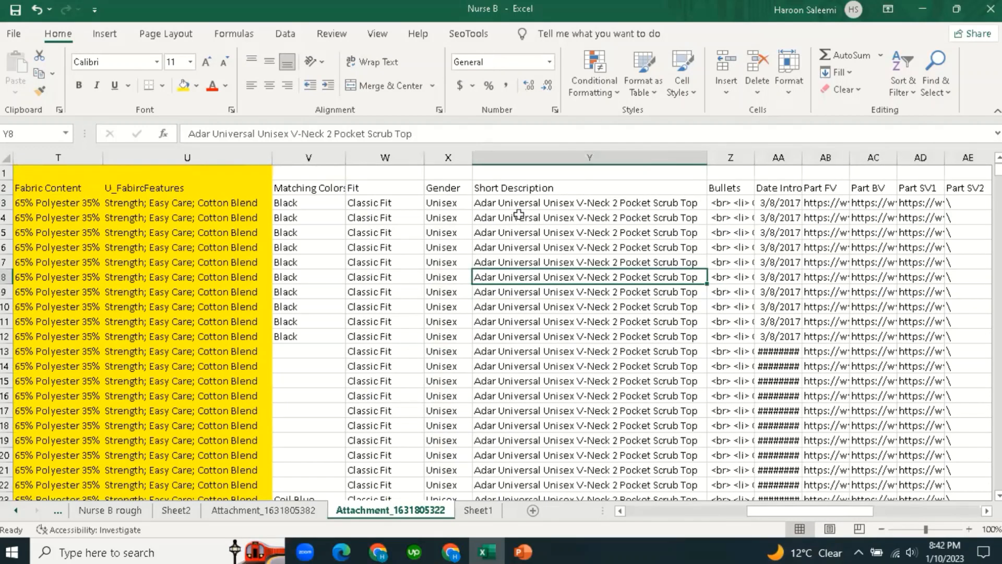
pyautogui.click(493, 207)
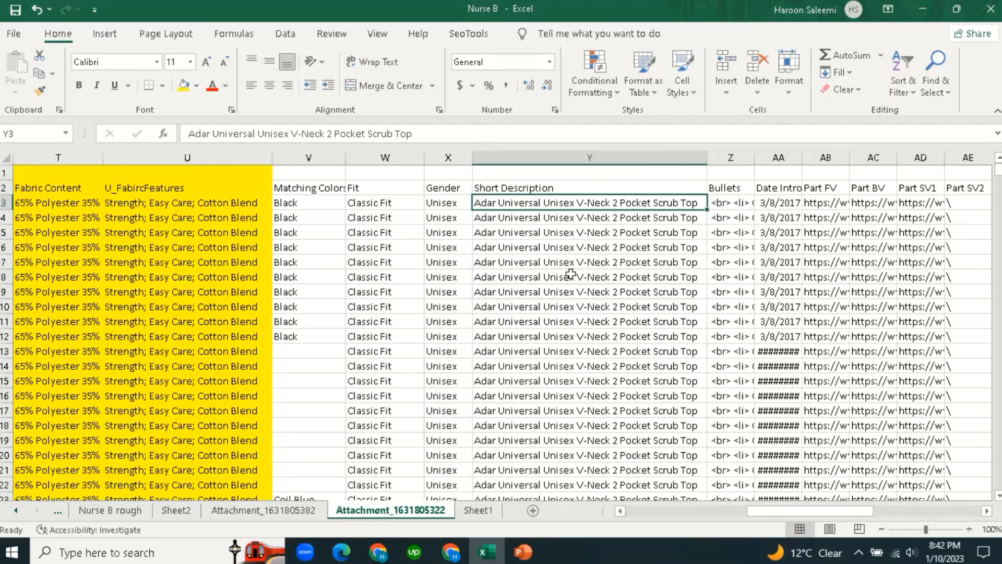
# Inspect the V-Neck wording in the Y3 title without changing it, and compare titles in column Y.
pyautogui.doubleClick(578, 203)
pyautogui.moveTo(577, 203); pyautogui.dragTo(617, 205)
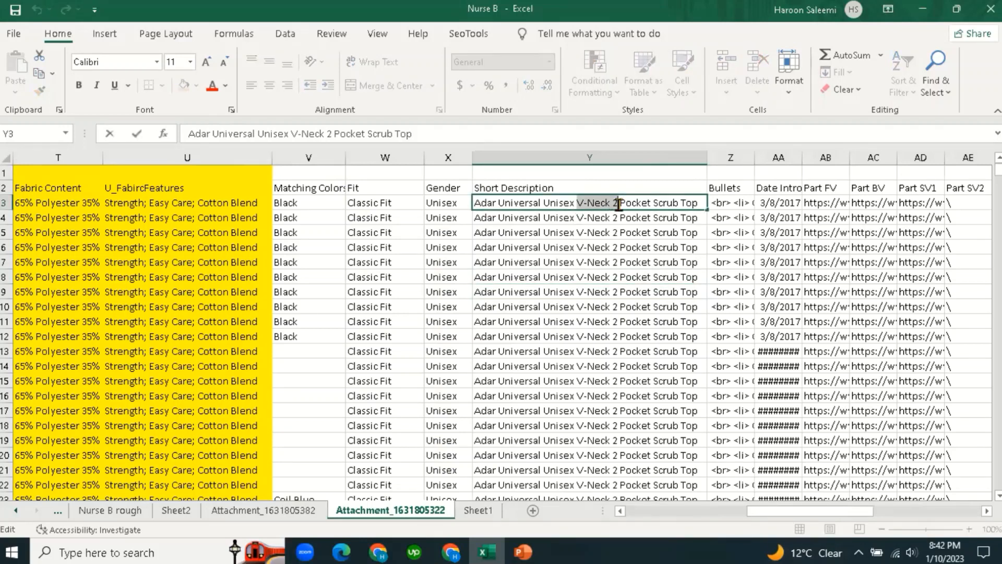
pyautogui.click(602, 288)
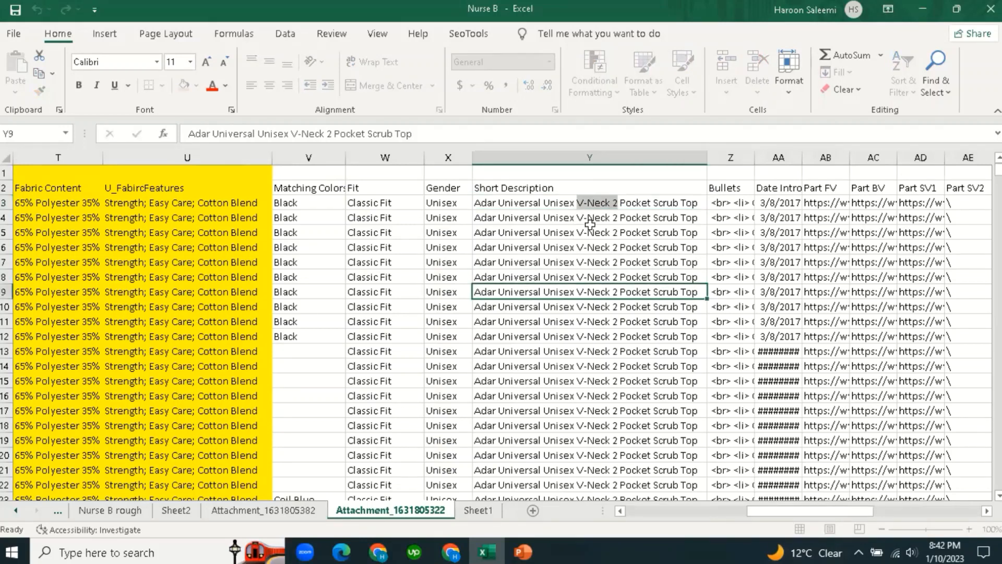
pyautogui.click(655, 203)
pyautogui.click(649, 275)
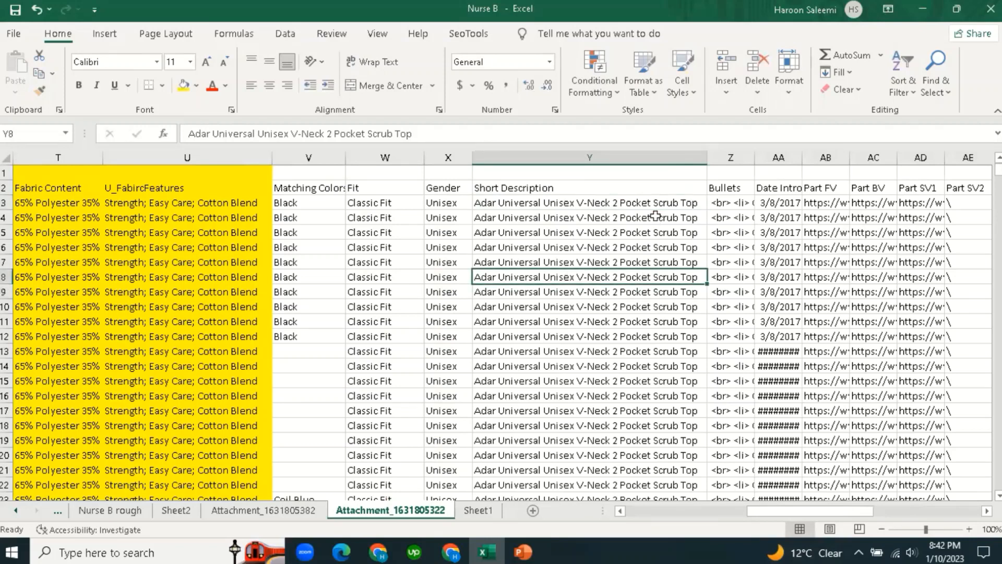
pyautogui.click(541, 202)
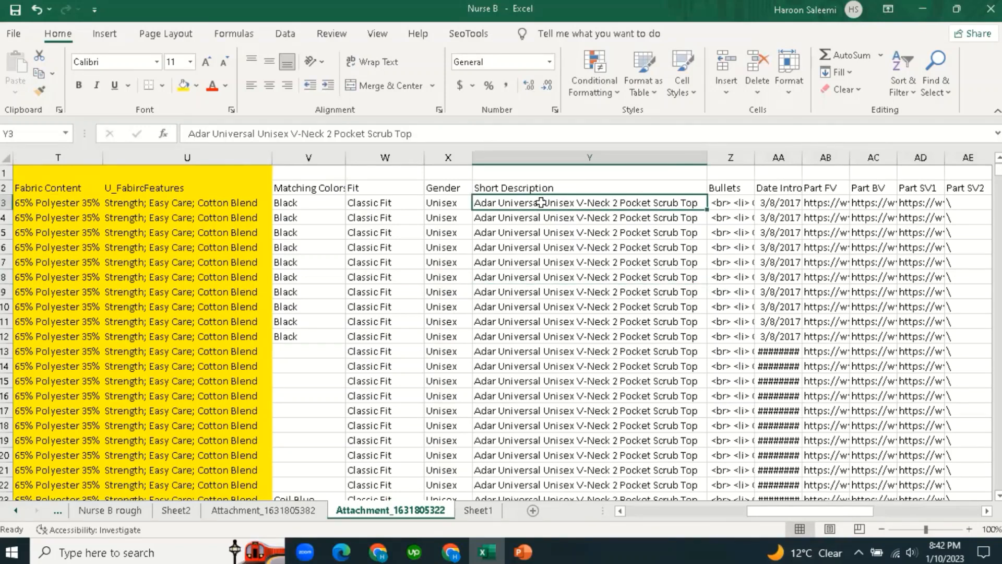
pyautogui.click(563, 174)
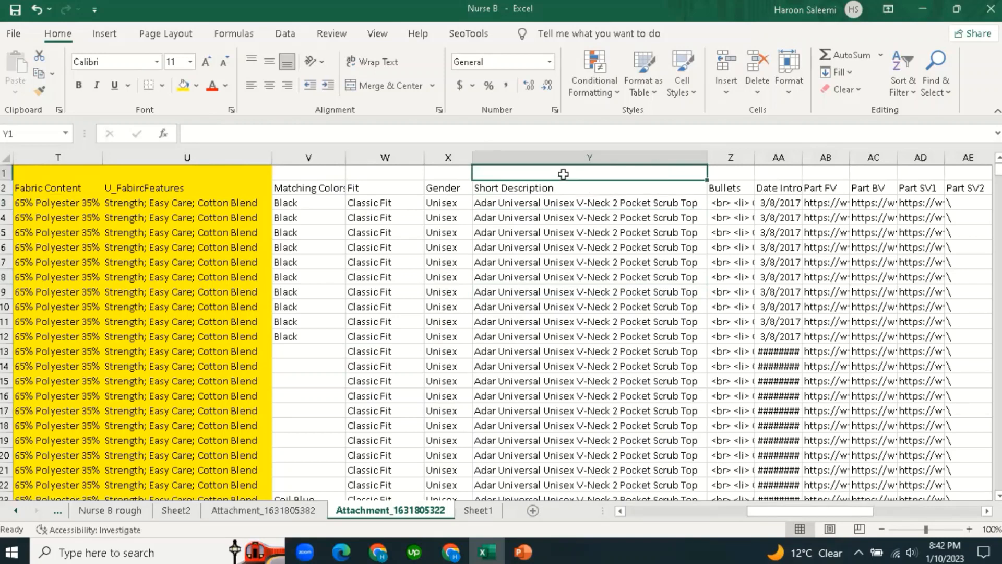
# Label cell Y1 'Title' and autofit the Bullets column Z to its full HTML.
pyautogui.write('Y')
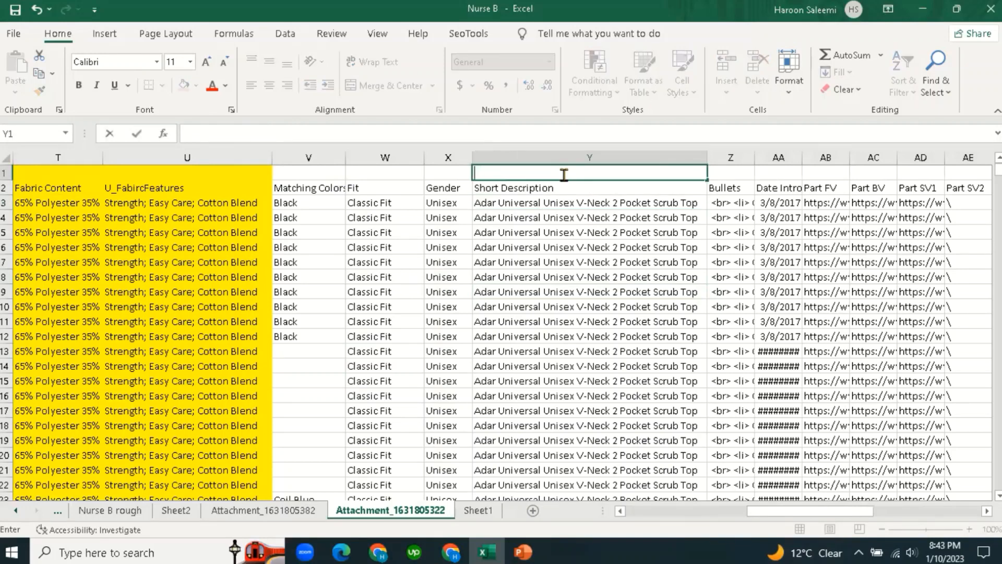
pyautogui.write('itle')
pyautogui.click(564, 249)
pyautogui.click(729, 200)
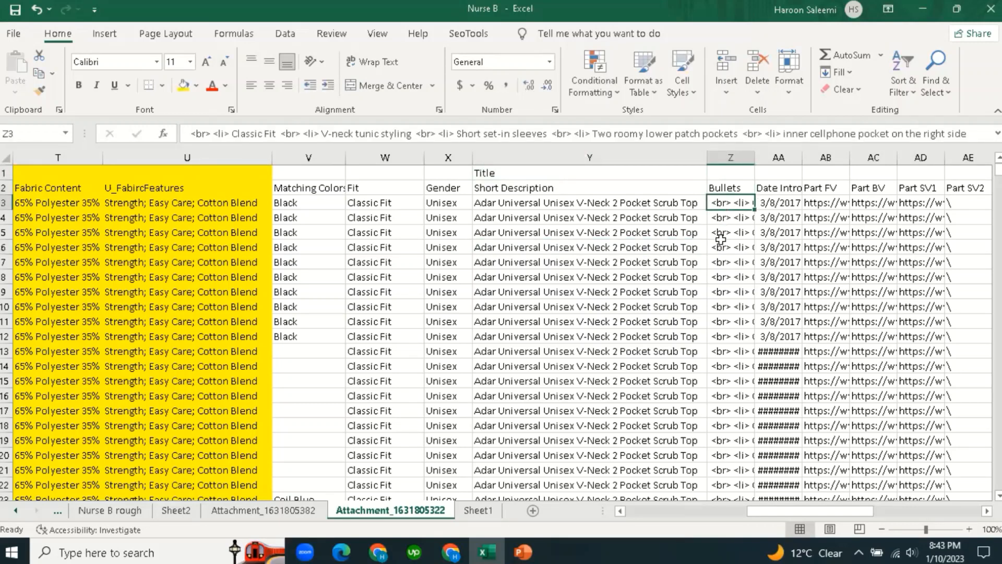
pyautogui.doubleClick(755, 154)
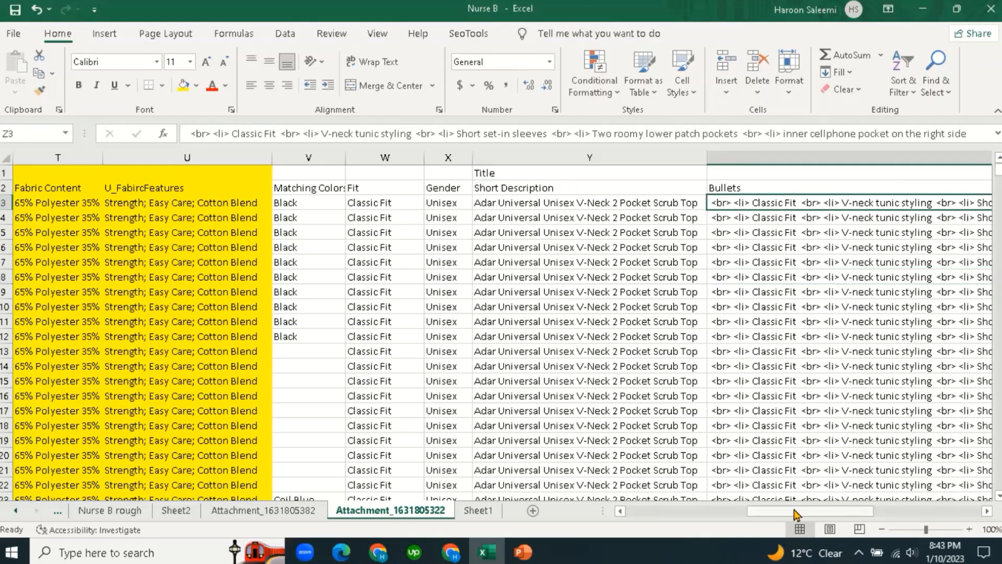
pyautogui.moveTo(795, 514); pyautogui.dragTo(830, 518)
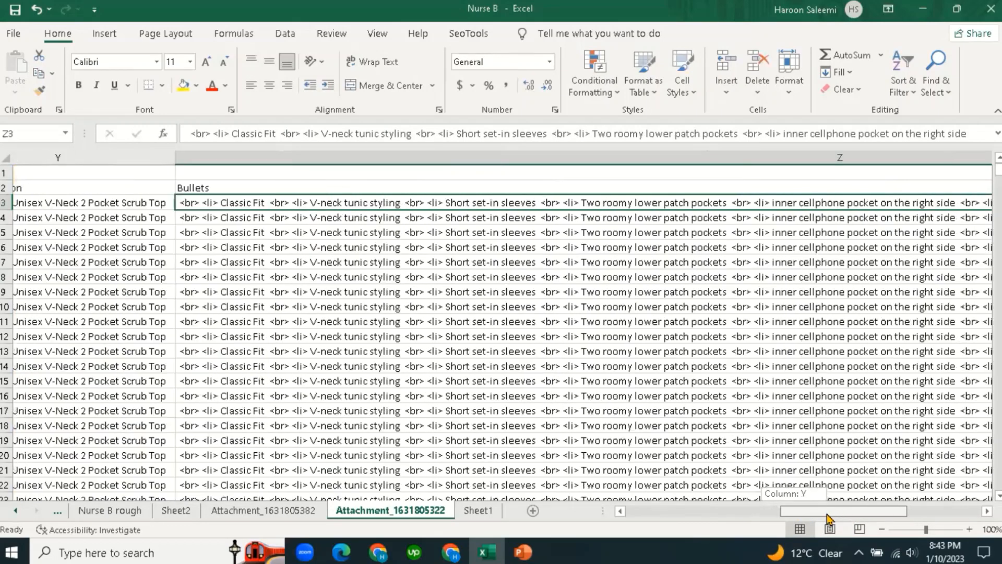
# Review the bullets HTML in Z3 and Z5, then switch to the Shopify store in Chrome.
pyautogui.click(372, 229)
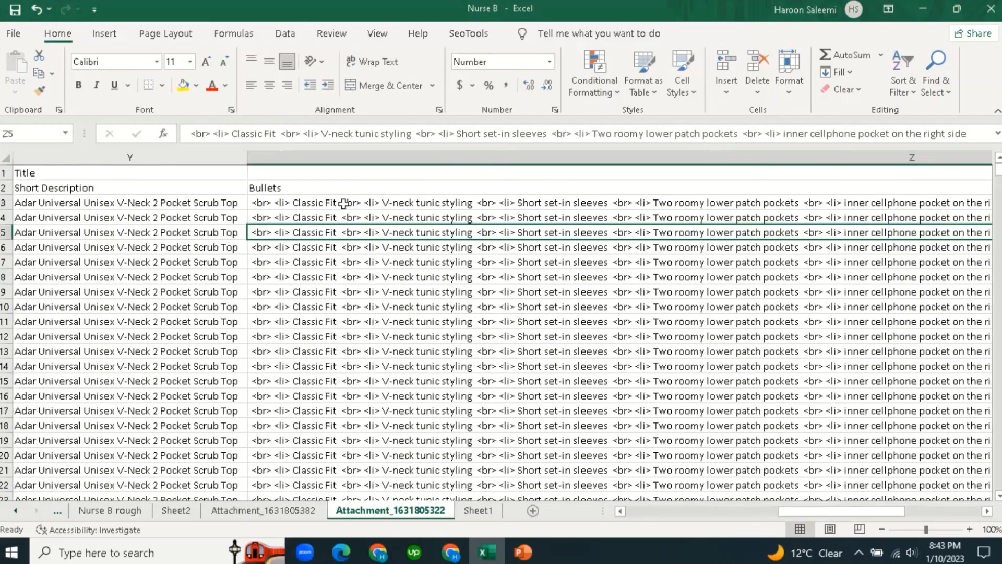
pyautogui.click(343, 204)
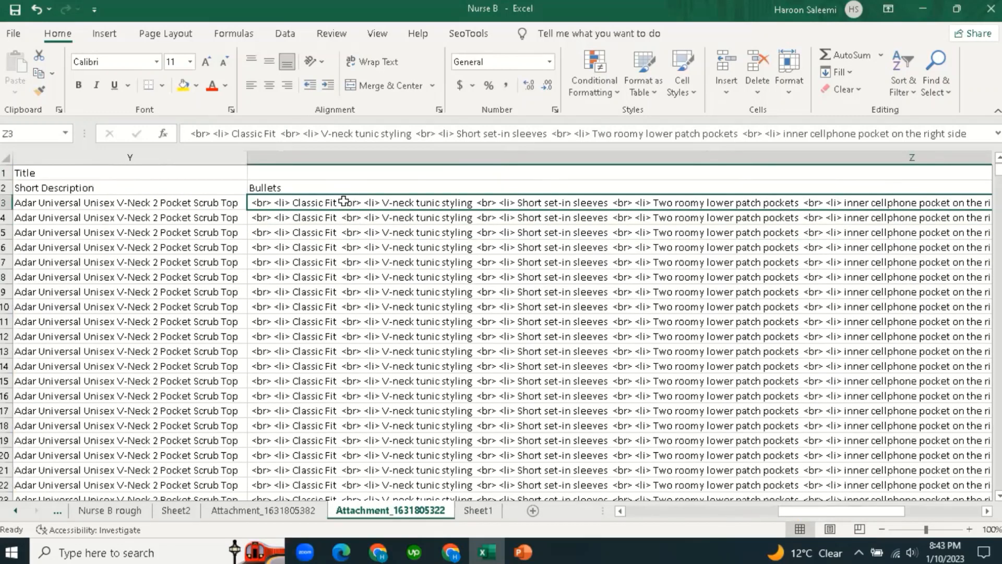
pyautogui.click(344, 202)
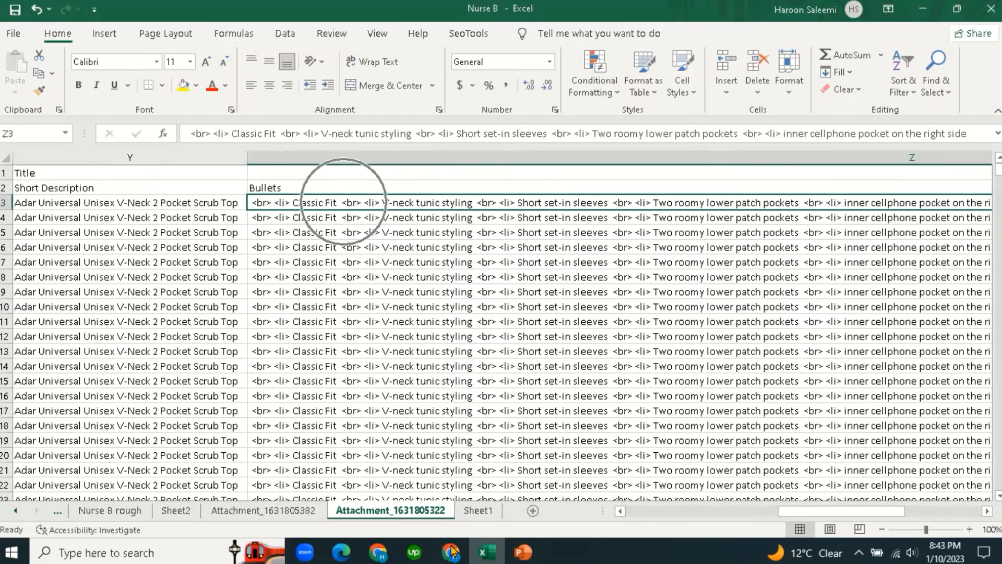
pyautogui.click(439, 6)
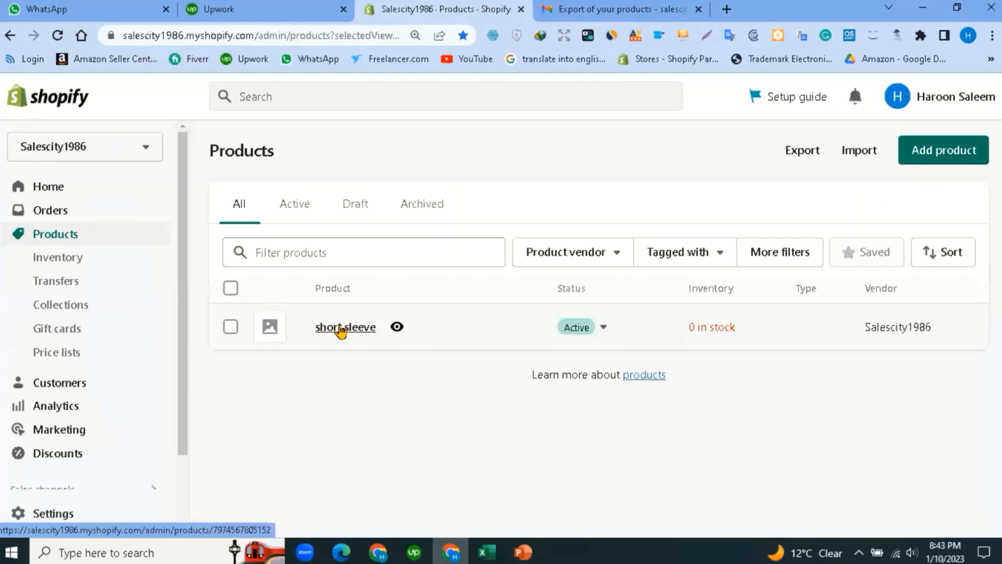
# Open the short sleeve product's edit page and place the caret in its empty description.
pyautogui.click(340, 328)
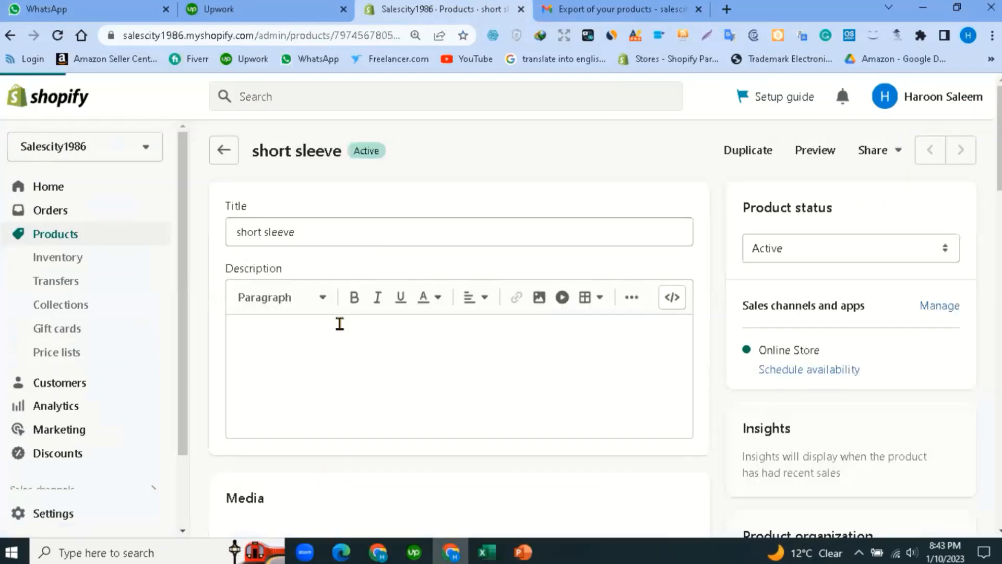
pyautogui.click(337, 331)
pyautogui.scroll(-3, 334, 261)
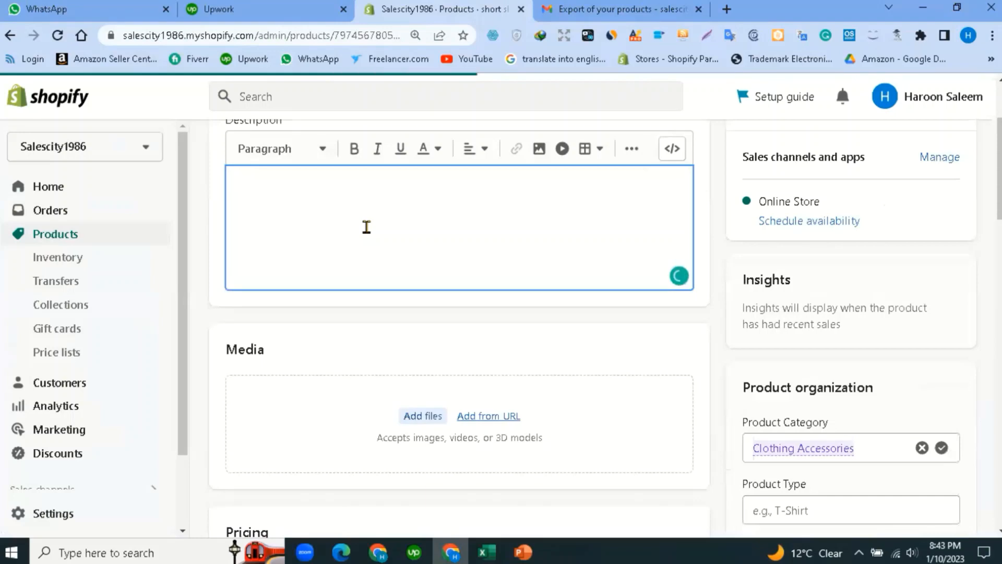
# Copy the scrub top title from Excel cell Y3 and return to the product page.
pyautogui.click(485, 552)
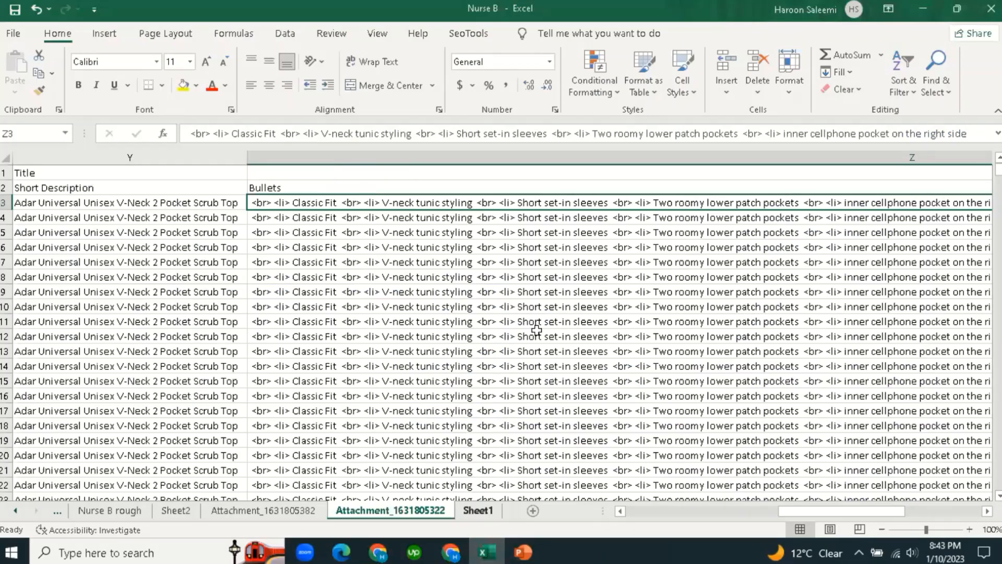
pyautogui.click(166, 203)
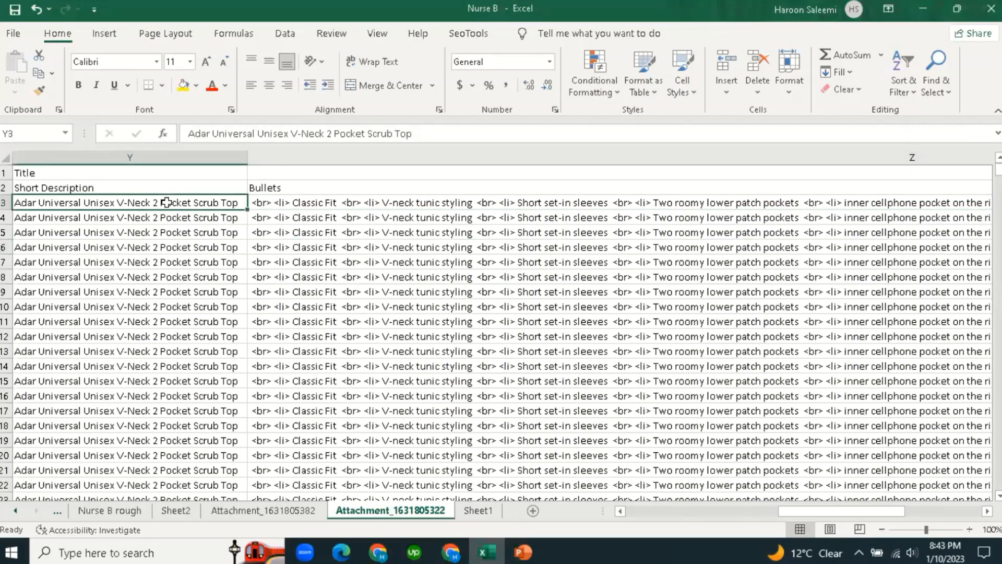
pyautogui.tripleClick(453, 139)
pyautogui.hotkey('ctrl', 'c')
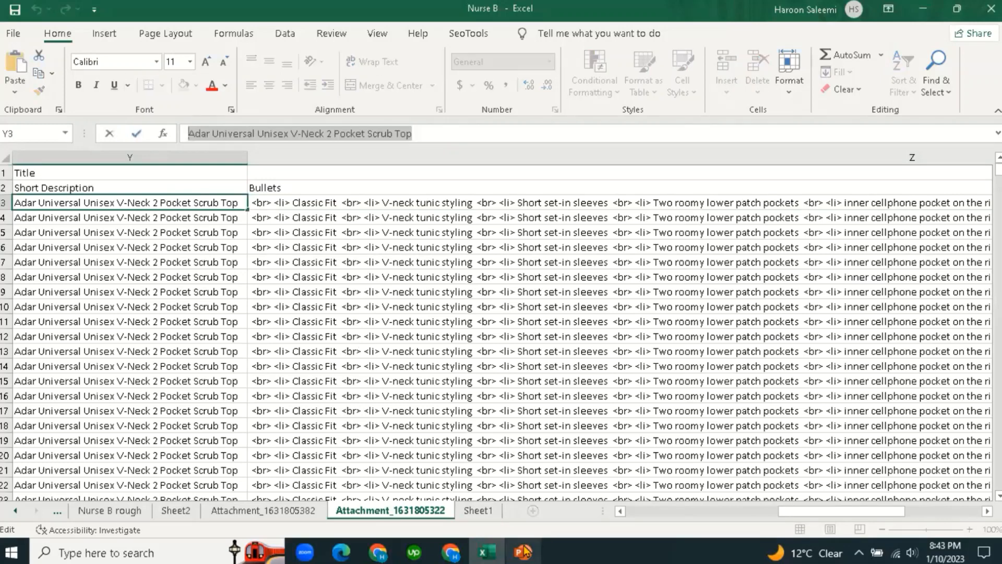
pyautogui.click(450, 552)
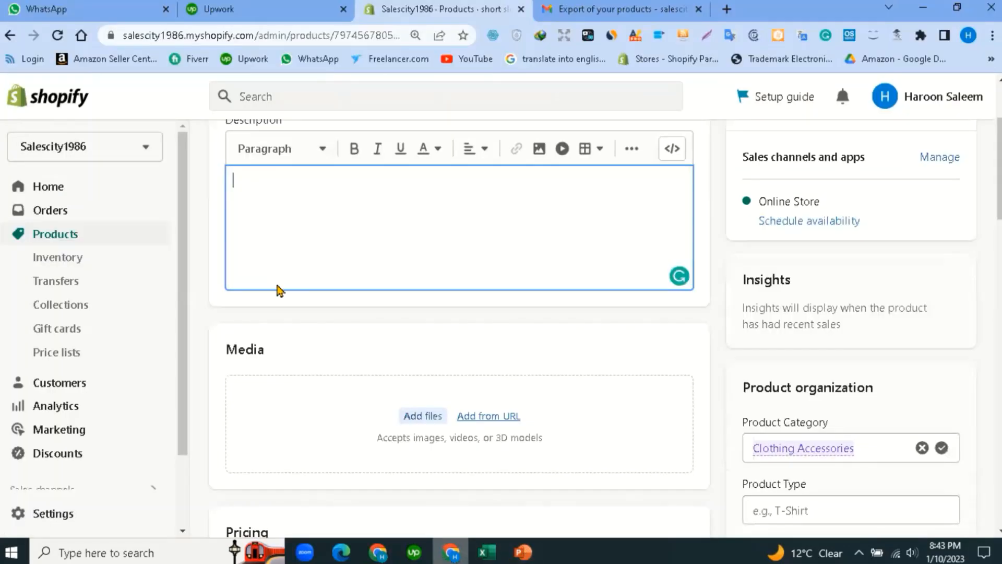
# Paste 'Adar Universal Unisex V-Neck 2 Pocket Scrub Top' into the description, make it bold, and start a new line.
pyautogui.hotkey('ctrl', 'v')
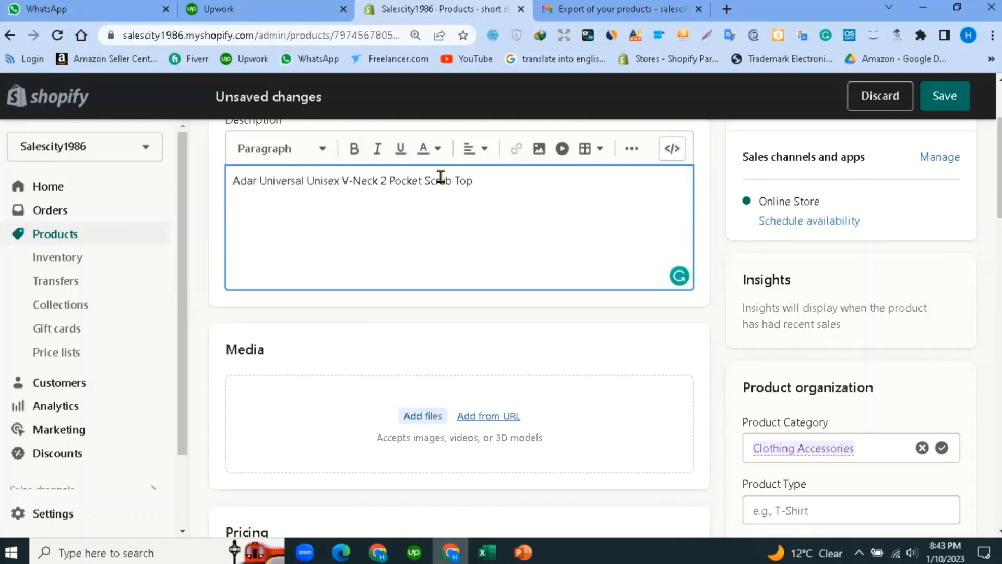
pyautogui.tripleClick(227, 183)
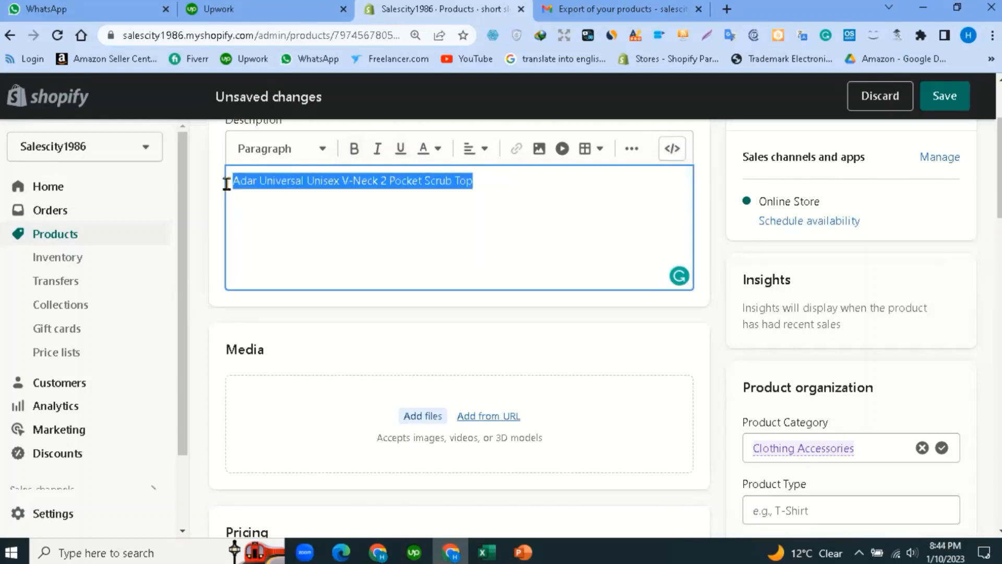
pyautogui.scroll(2, 390, 233)
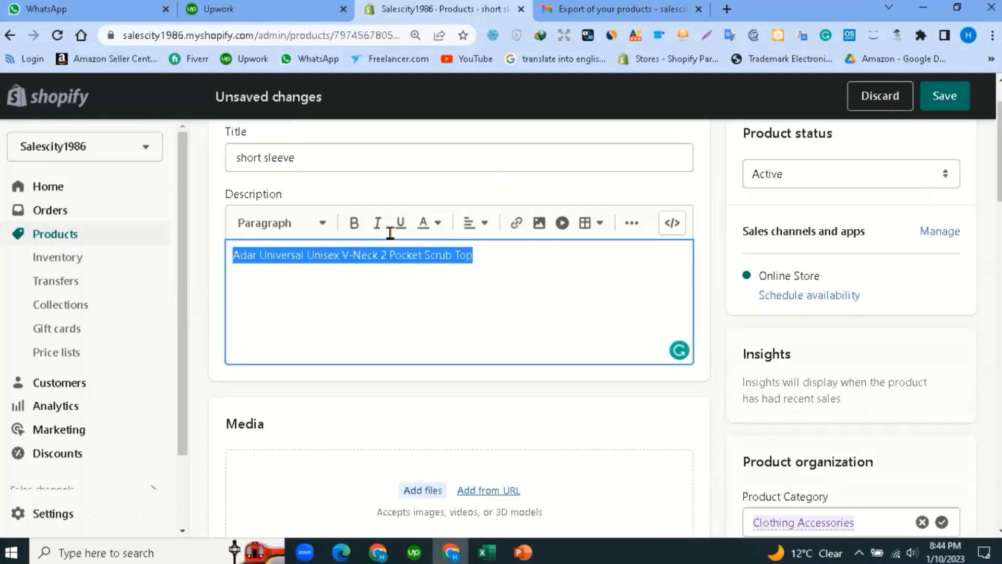
pyautogui.click(354, 223)
pyautogui.click(505, 254)
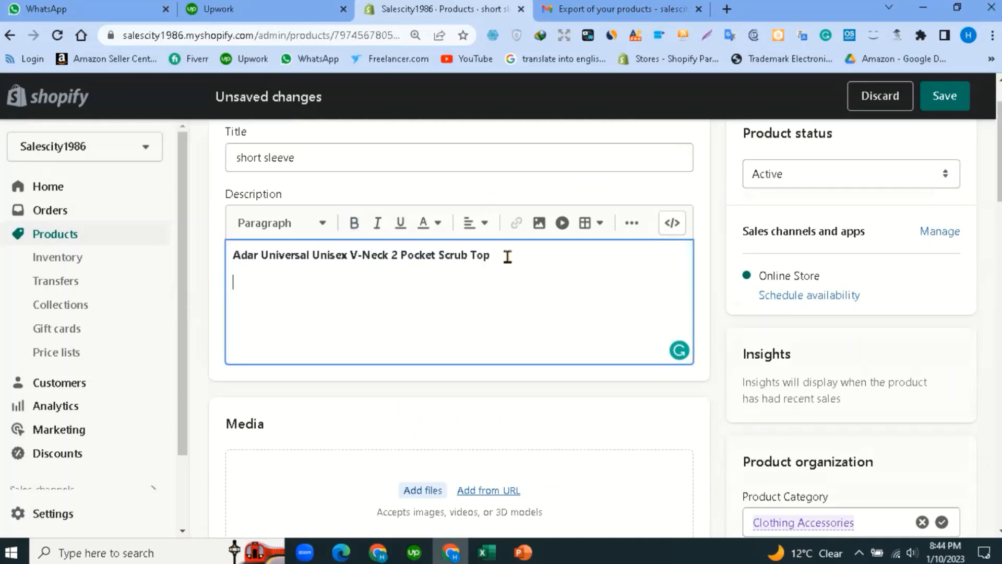
pyautogui.press('Return')
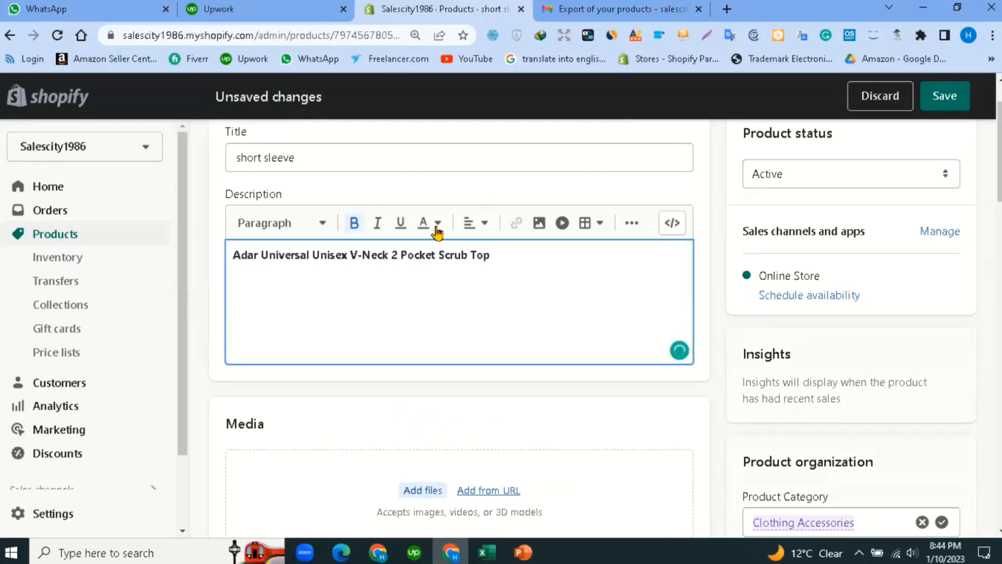
pyautogui.click(392, 321)
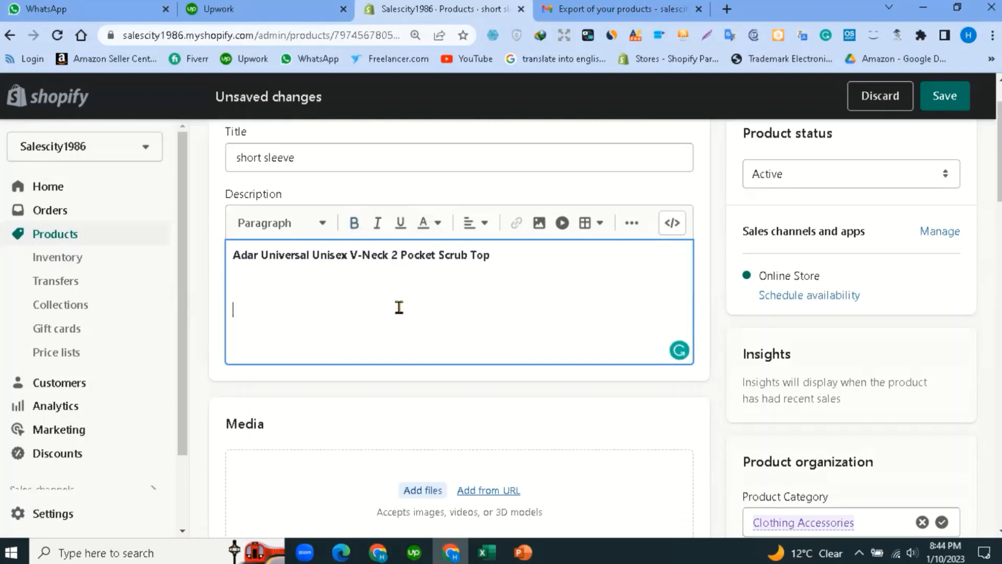
# Inspect the description's raw HTML code, then return to the formatted editor.
pyautogui.click(672, 224)
pyautogui.scroll(1, 490, 295)
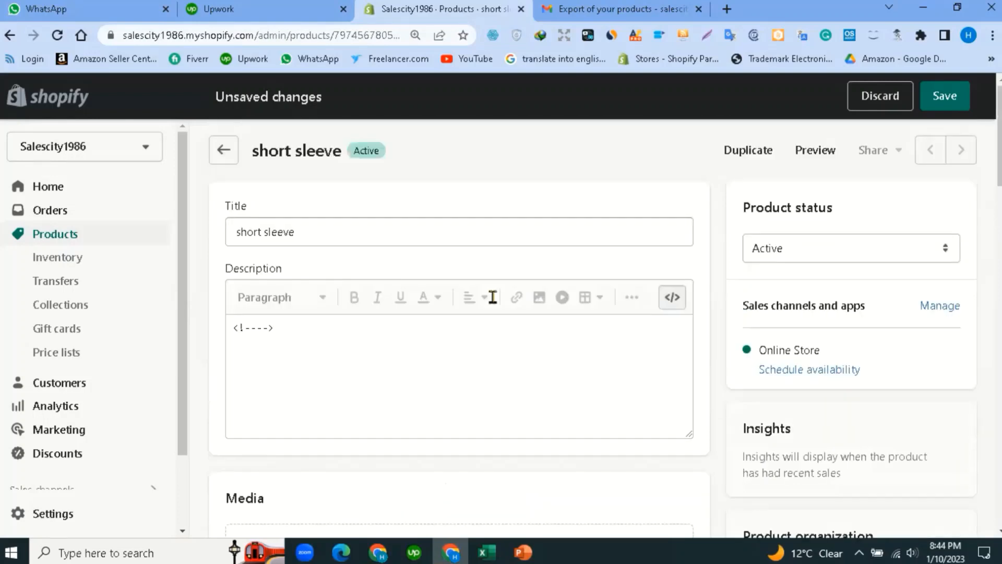
pyautogui.scroll(-1, 351, 260)
pyautogui.click(352, 259)
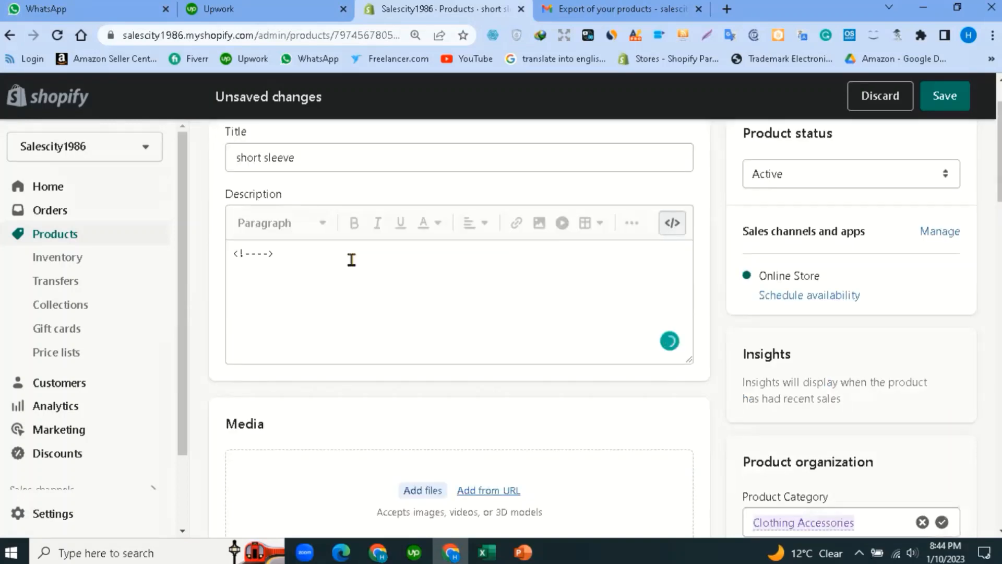
pyautogui.hotkey('ctrl', 'a')
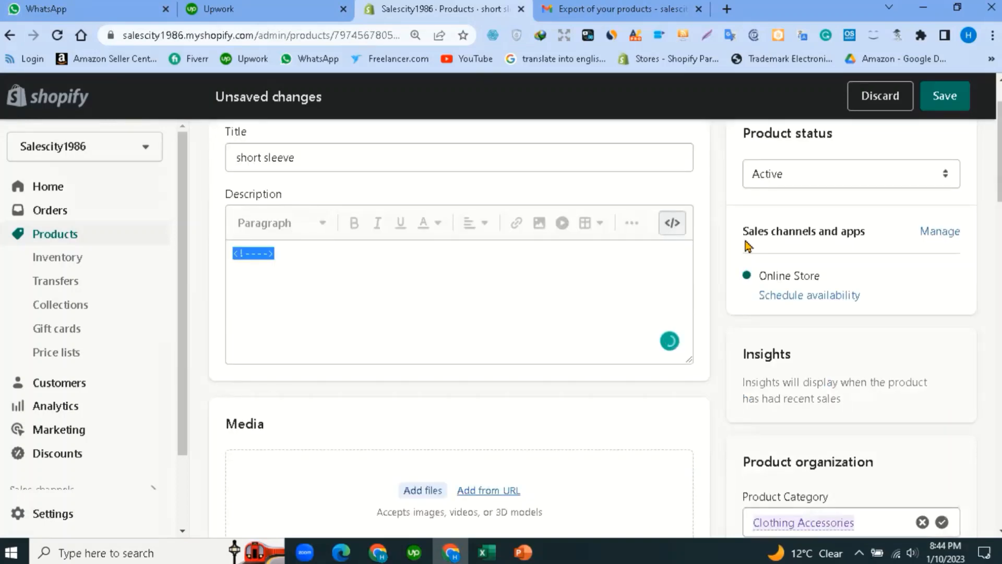
pyautogui.click(676, 227)
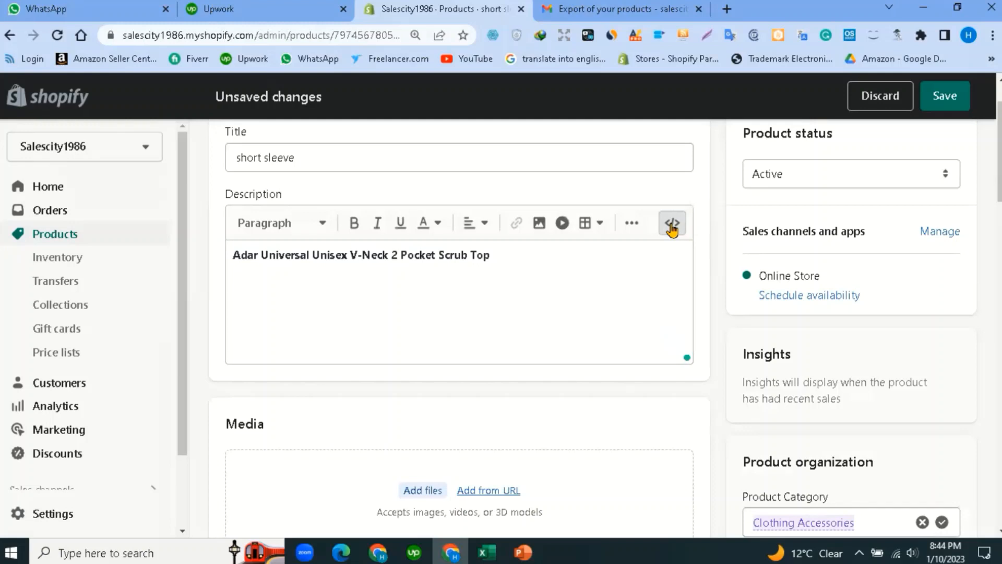
# Type '<b>' just before 'Adar' in the description, then view the Gmail export email.
pyautogui.click(523, 255)
pyautogui.keyDown('shift'); pyautogui.click(232, 258); pyautogui.keyUp('shift')
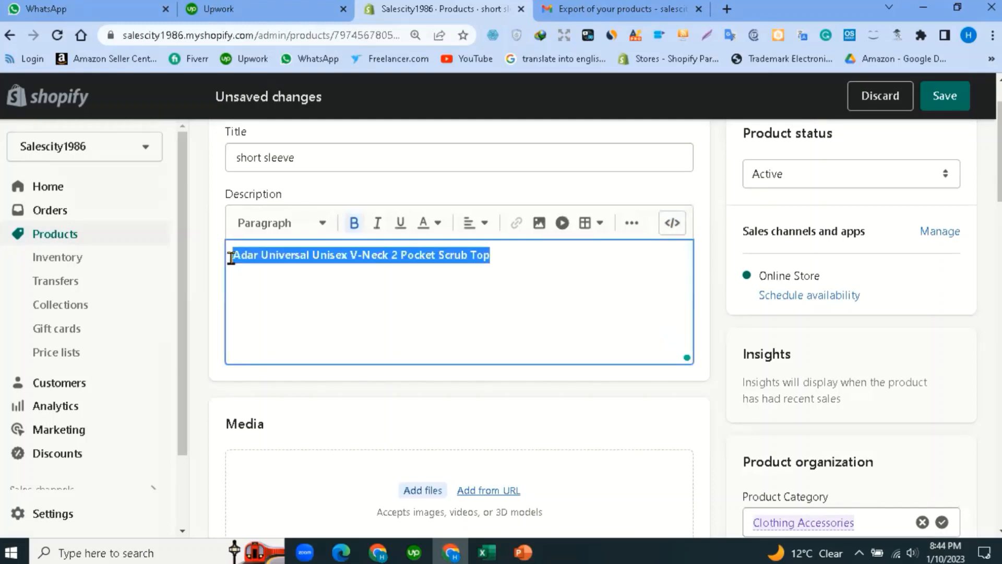
pyautogui.click(265, 322)
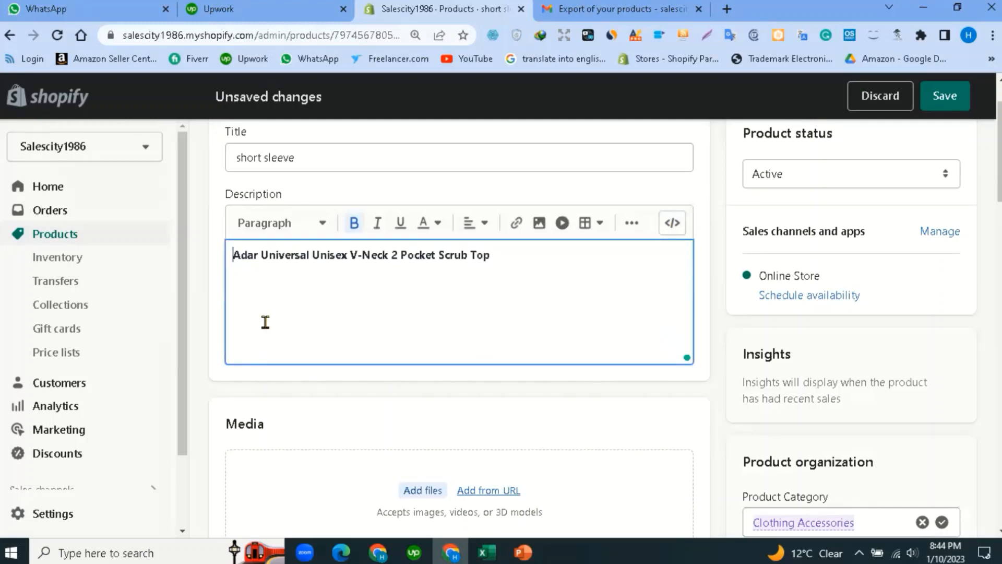
pyautogui.write('<')
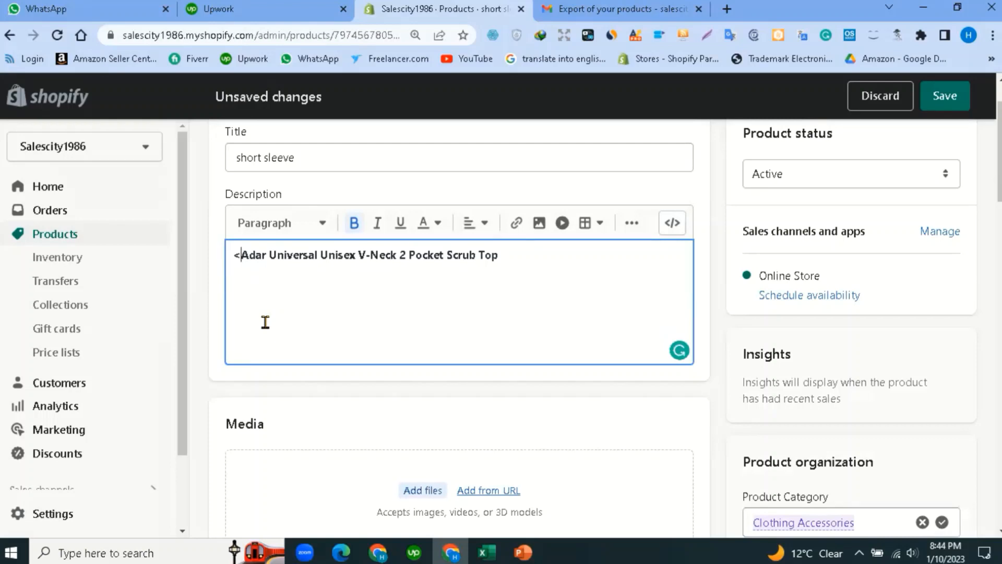
pyautogui.write('b')
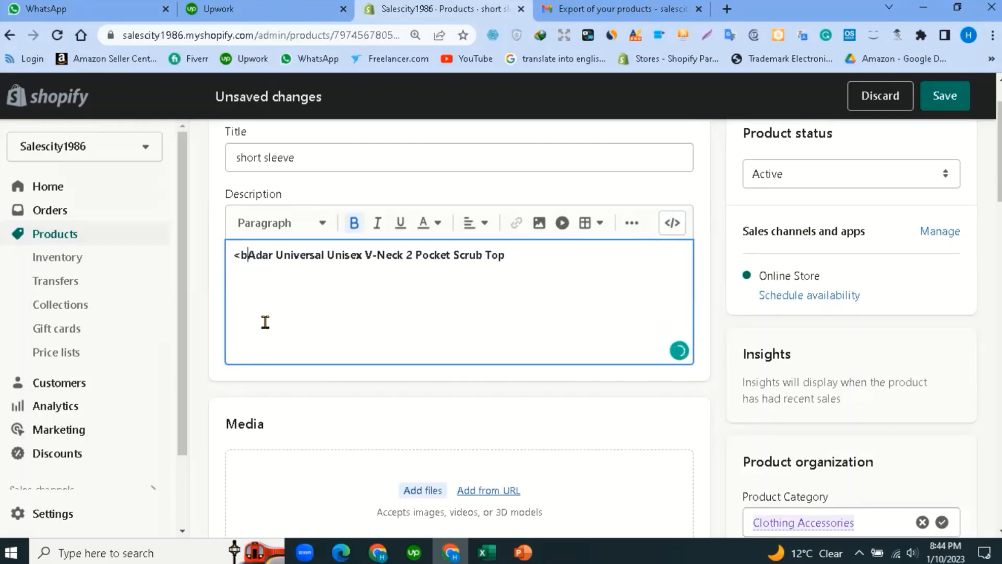
pyautogui.write('>')
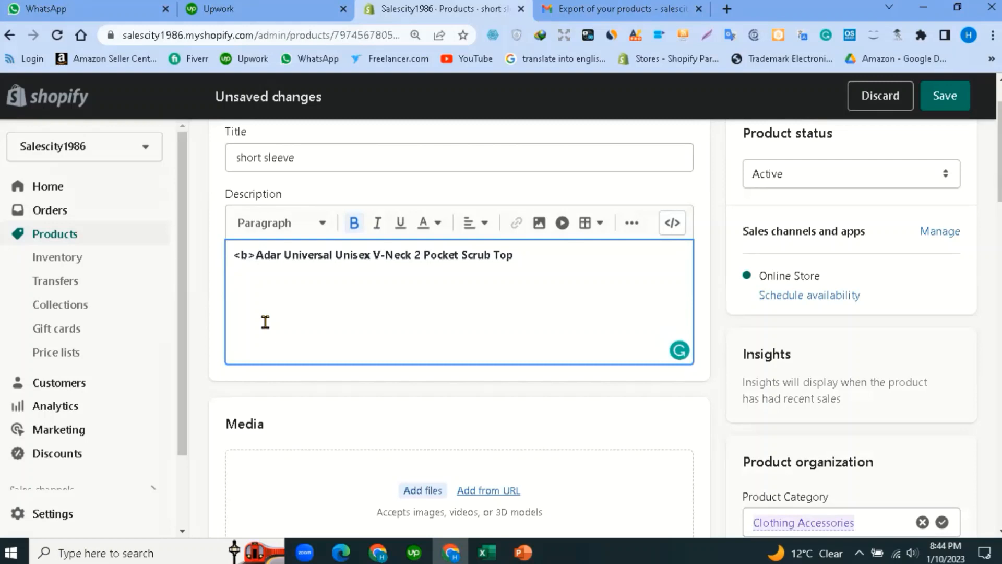
pyautogui.click(595, 5)
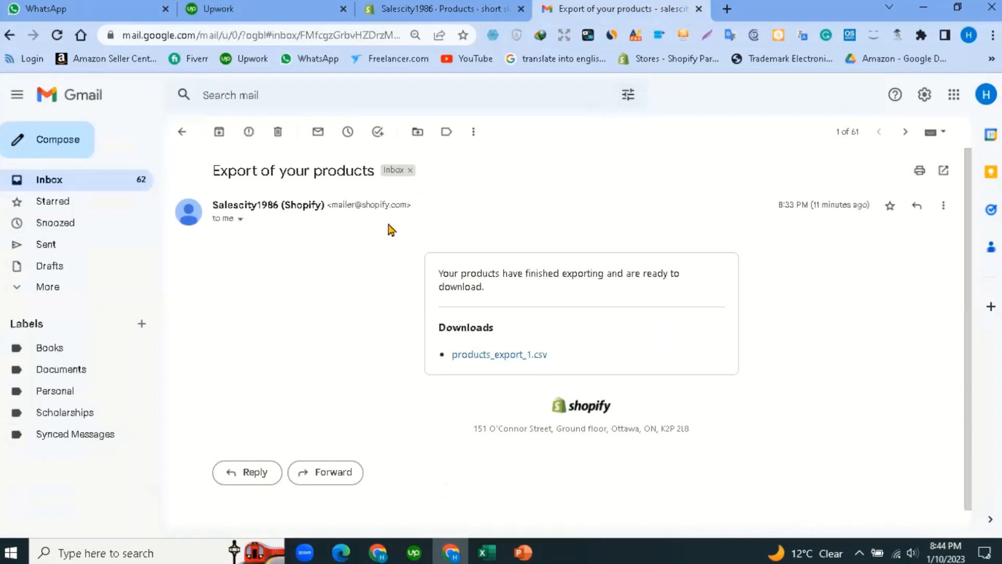
pyautogui.scroll(-1, 461, 347)
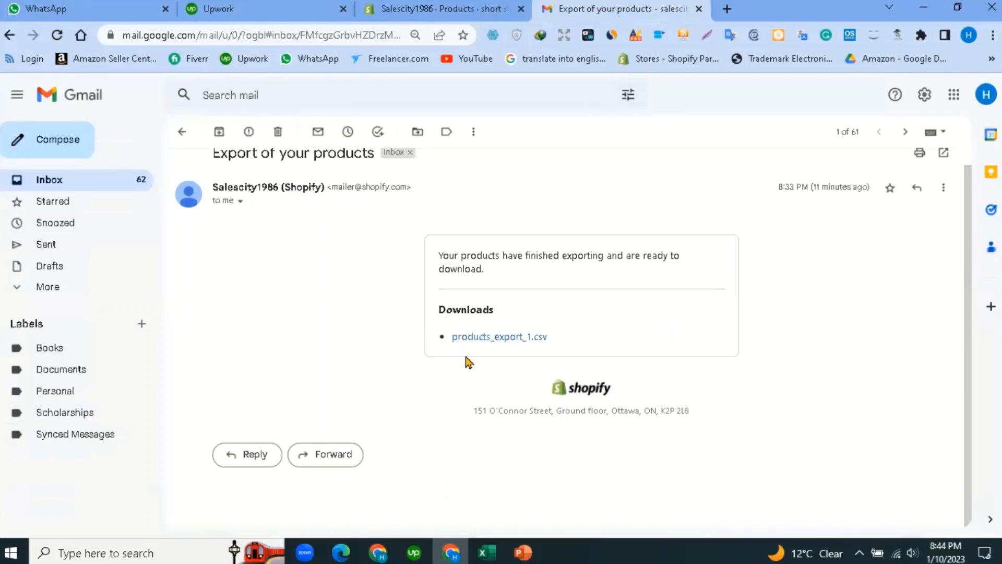
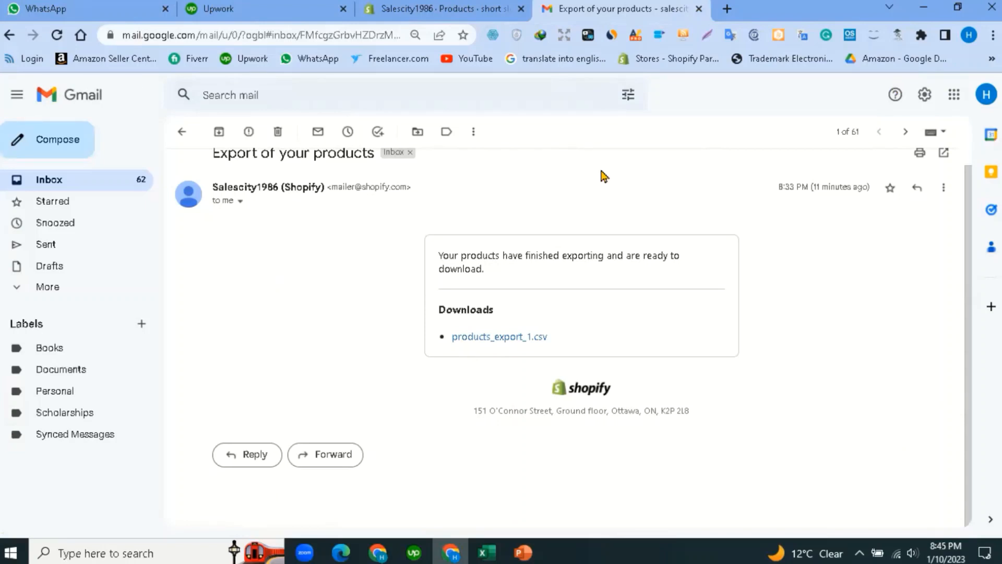
# Delete the leading <b> tag from the short sleeve product description, then switch to Excel.
pyautogui.click(416, 8)
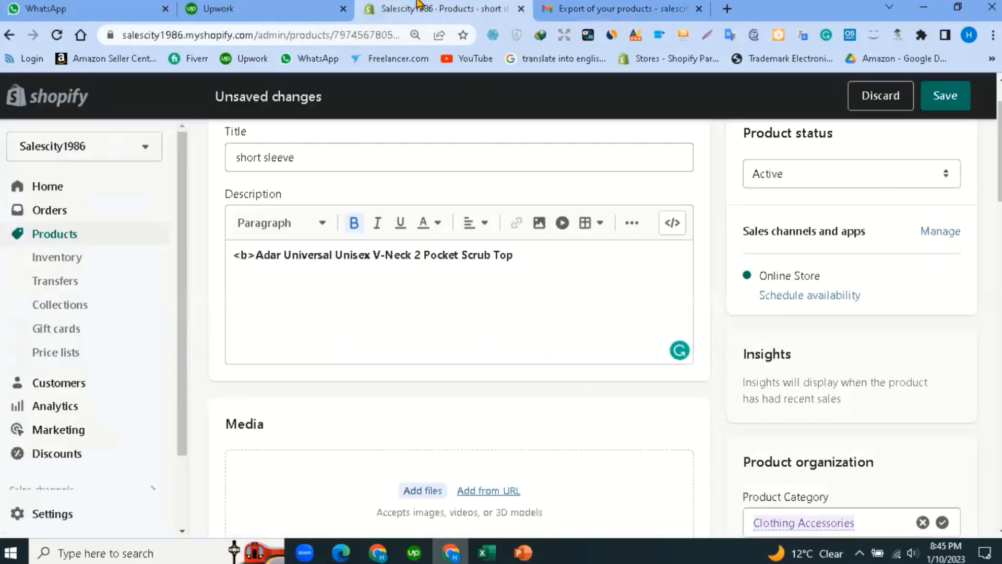
pyautogui.click(257, 256)
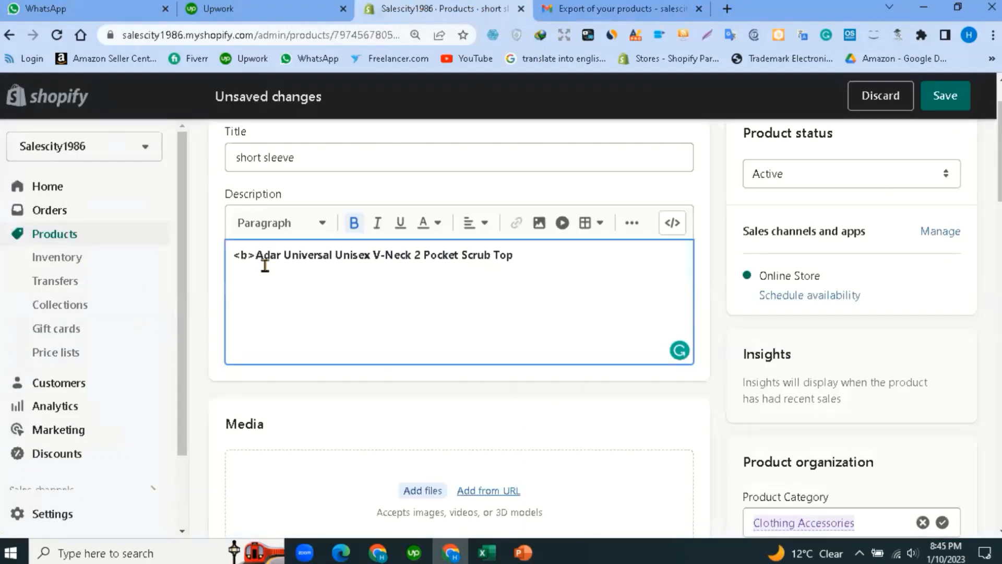
pyautogui.press('BackSpace')
pyautogui.press('BackSpace')
pyautogui.press('BackSpace')
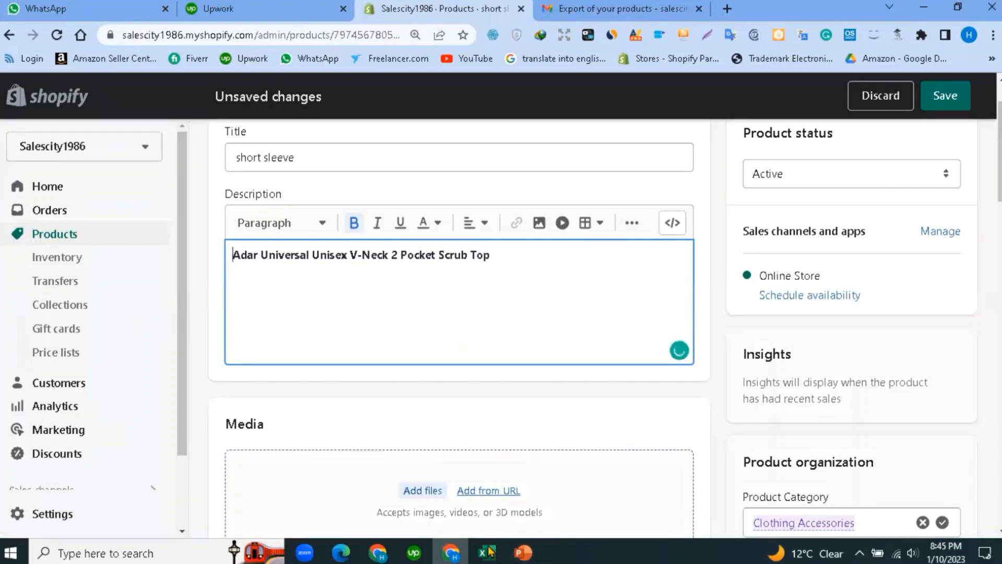
pyautogui.hotkey('alt', 'Tab')
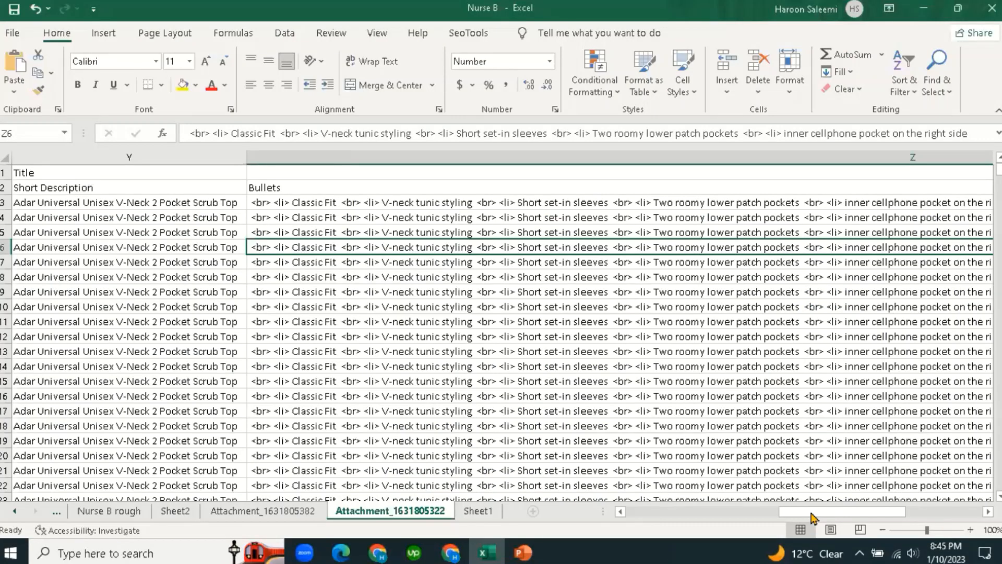
# Narrow the Bullets column Z and widen column AB to show the Part FV URLs.
pyautogui.moveTo(822, 516); pyautogui.dragTo(815, 514)
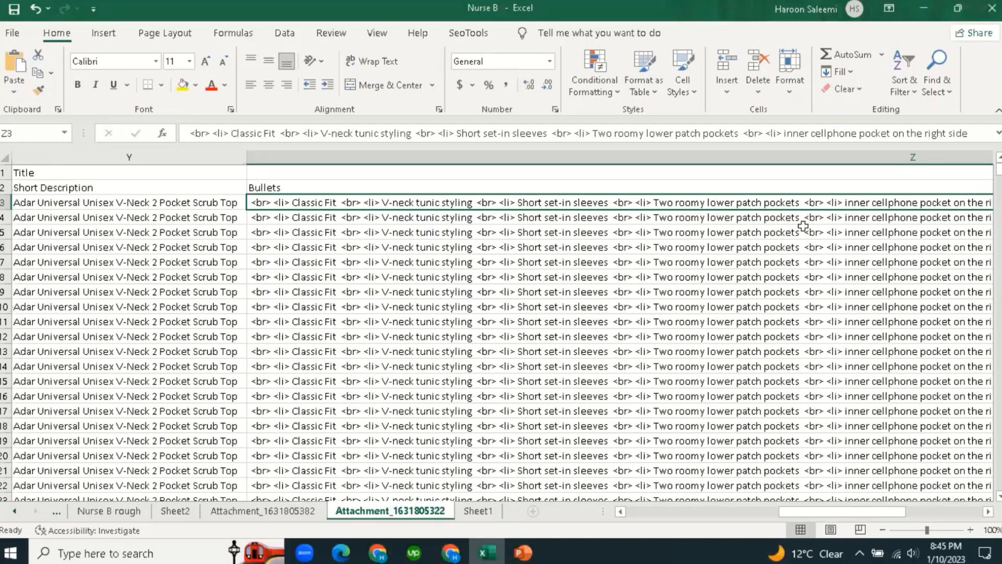
pyautogui.keyDown('ctrl'); pyautogui.scroll(-2, 941, 156); pyautogui.keyUp('ctrl')
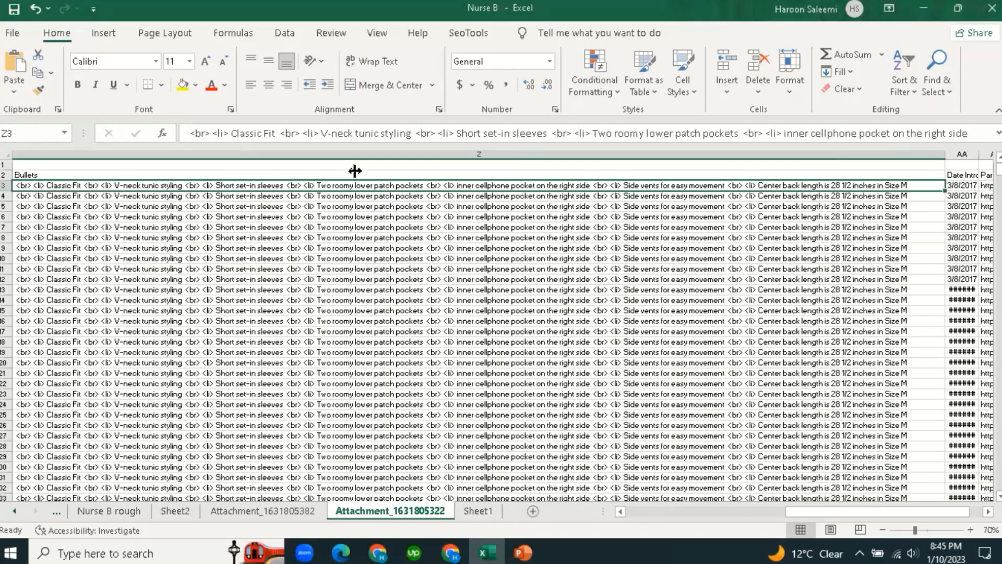
pyautogui.moveTo(354, 158); pyautogui.dragTo(90, 159)
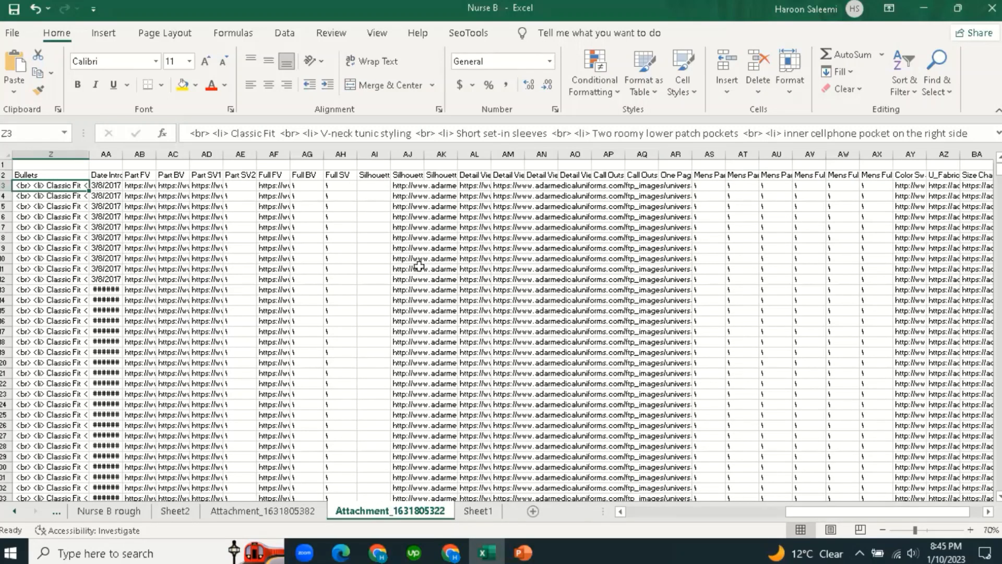
pyautogui.keyDown('ctrl'); pyautogui.scroll(2, 151, 189); pyautogui.keyUp('ctrl')
pyautogui.click(151, 189)
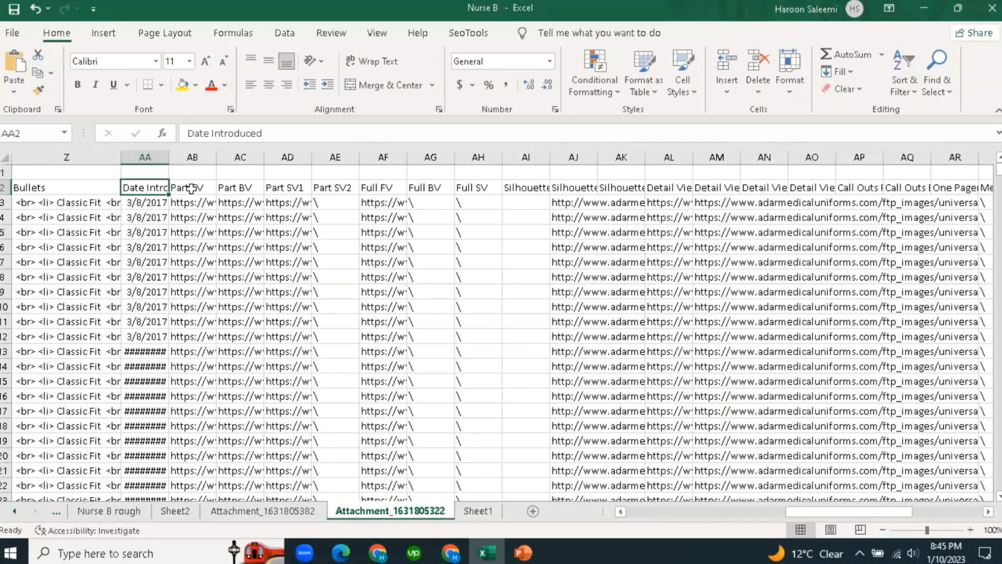
pyautogui.click(202, 248)
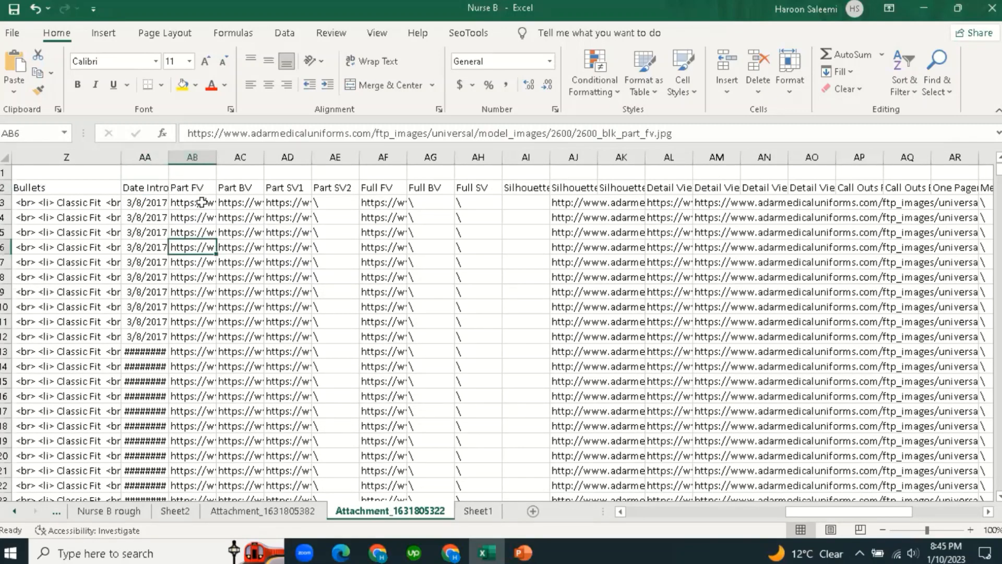
pyautogui.click(196, 231)
pyautogui.click(192, 202)
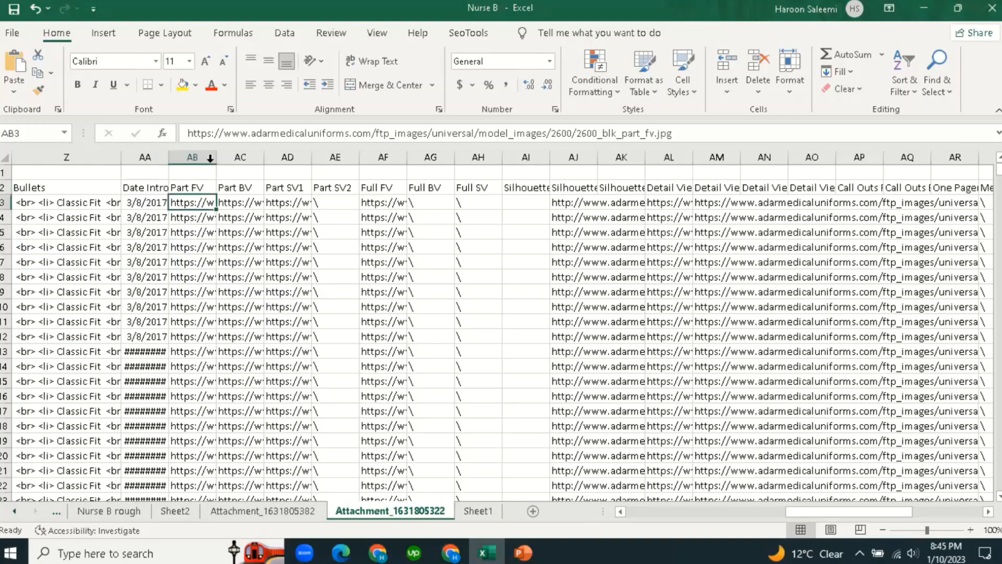
pyautogui.moveTo(216, 156); pyautogui.dragTo(312, 160)
pyautogui.click(275, 306)
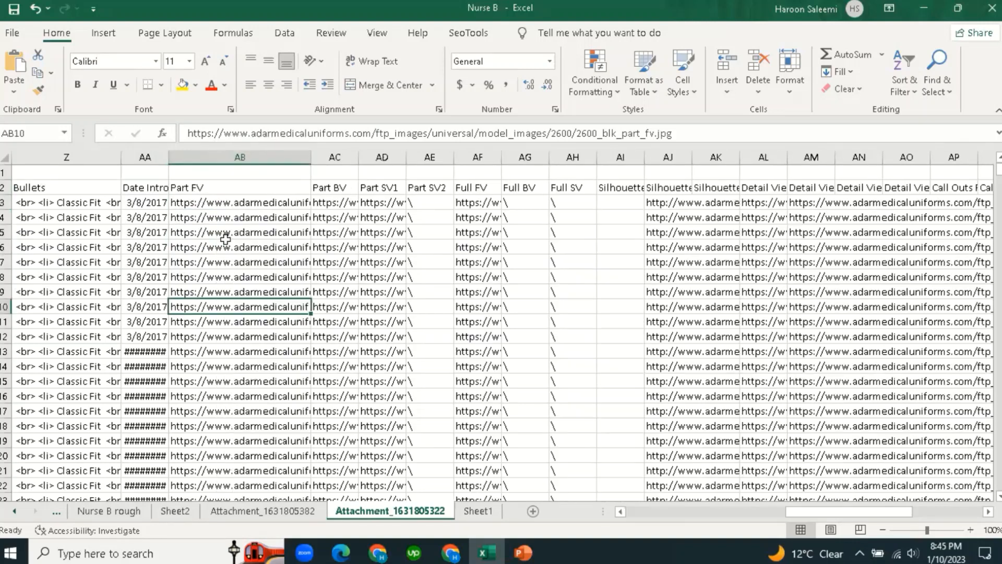
pyautogui.click(211, 204)
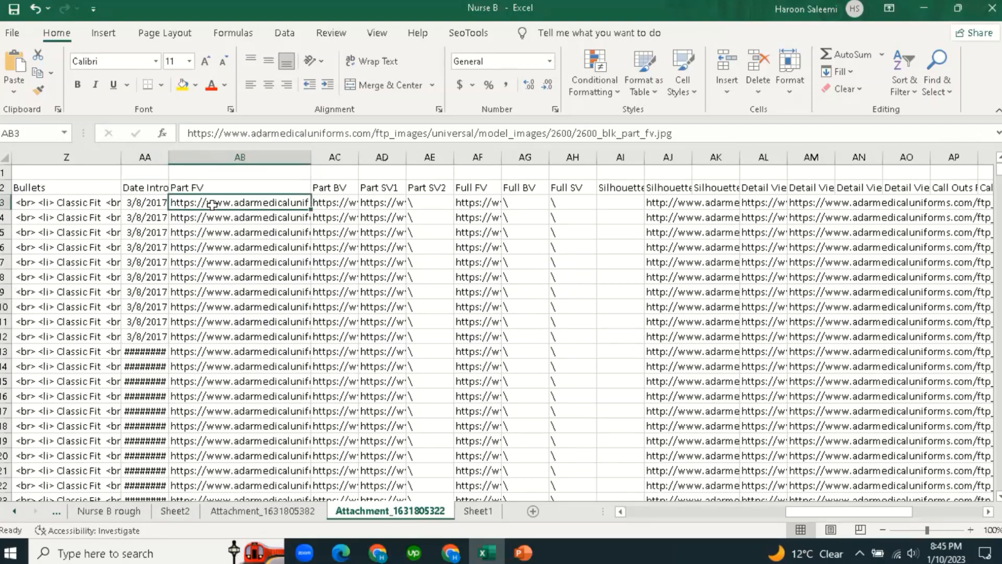
# Turn AF3's Full FV URL into a hyperlink and open the front-view image.
pyautogui.click(339, 204)
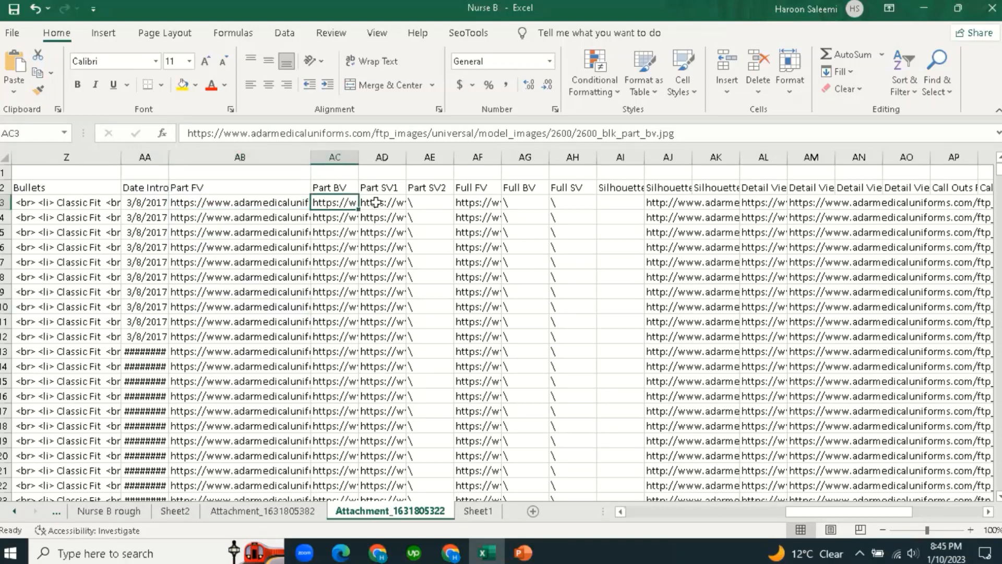
pyautogui.click(376, 203)
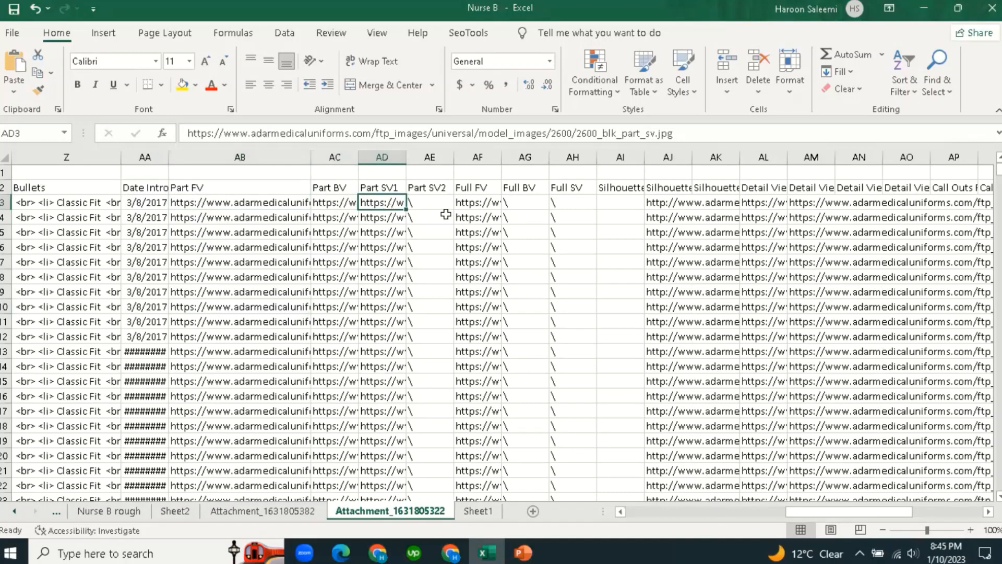
pyautogui.click(430, 202)
pyautogui.click(434, 293)
pyautogui.click(437, 202)
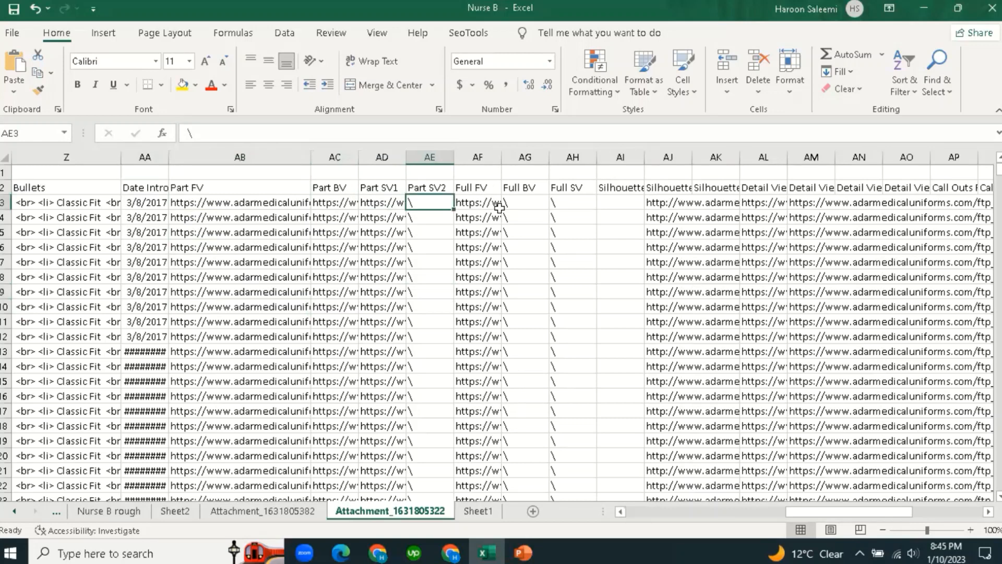
pyautogui.click(490, 203)
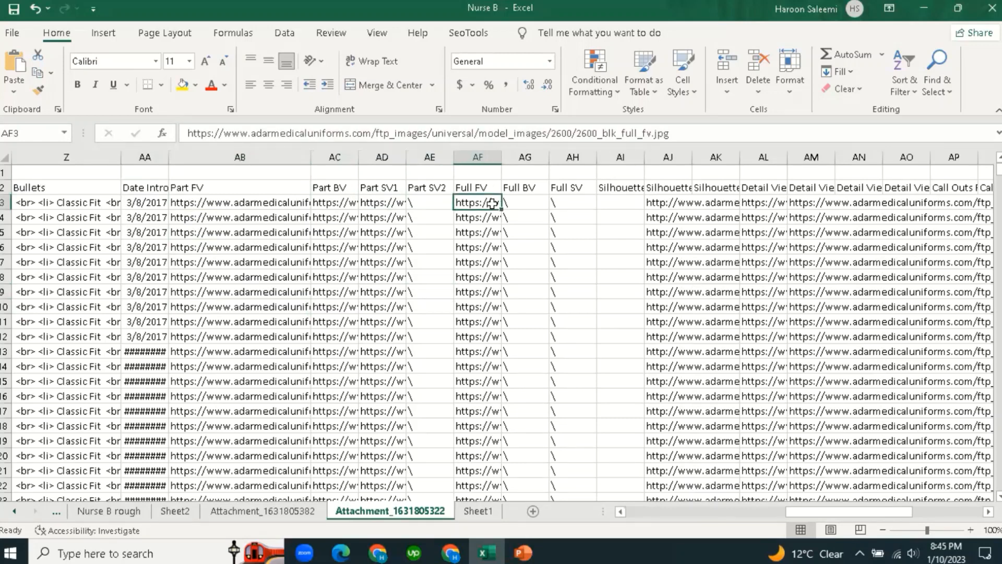
pyautogui.doubleClick(486, 204)
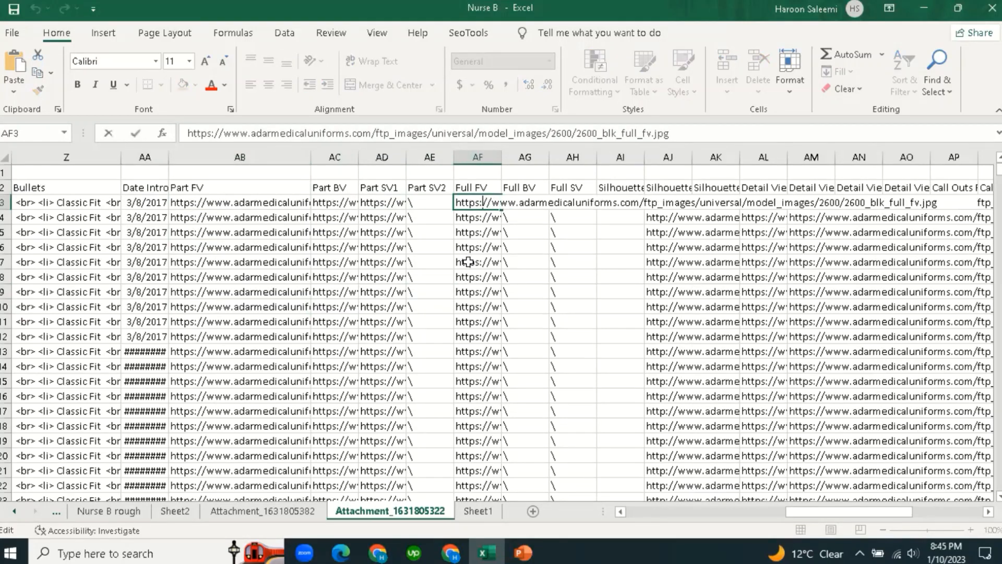
pyautogui.press('Return')
pyautogui.click(476, 205)
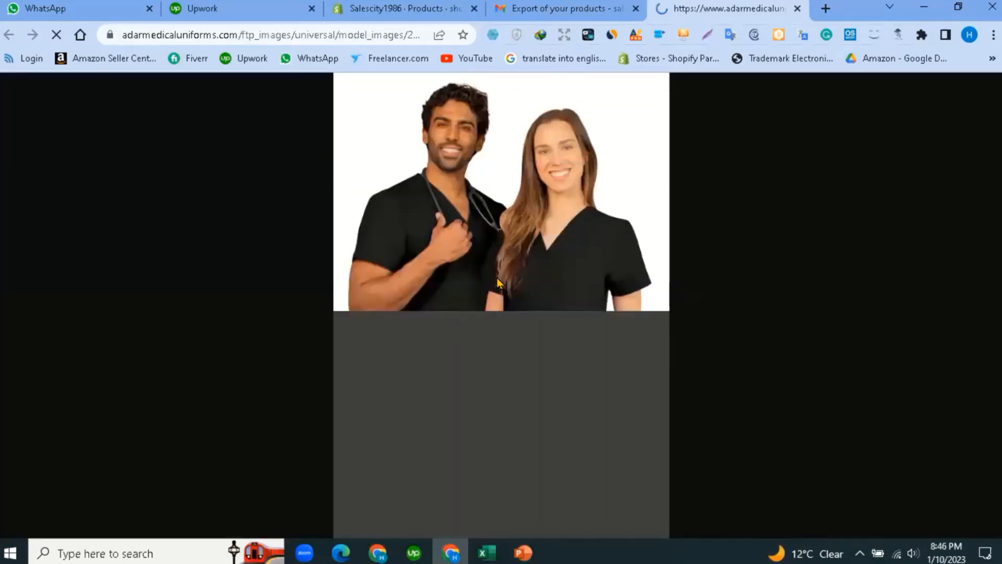
# Make AD3's Part SV1 URL a hyperlink and open its image in the browser.
pyautogui.click(554, 4)
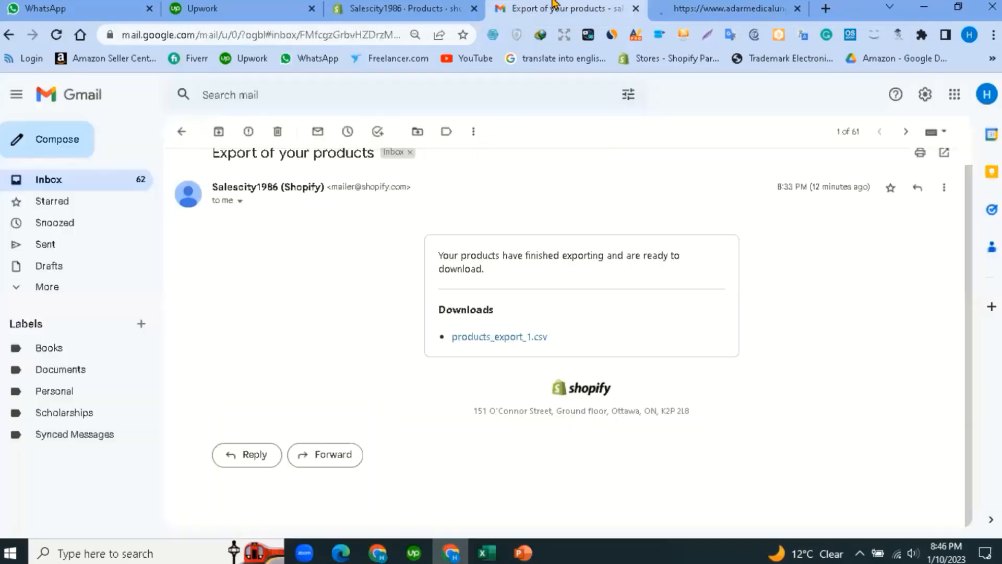
pyautogui.click(486, 552)
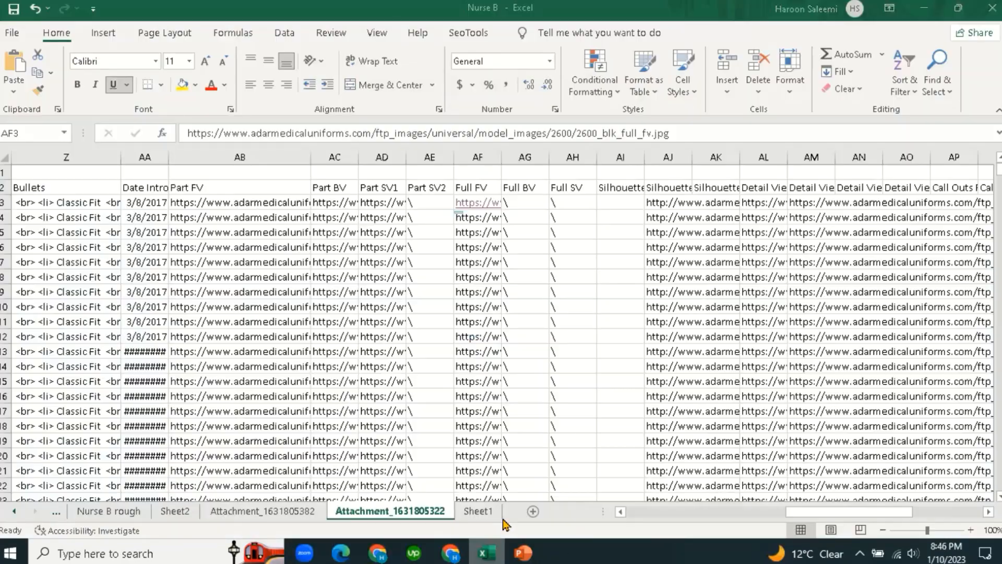
pyautogui.click(384, 201)
pyautogui.press('Down')
pyautogui.press('Down')
pyautogui.press('Down')
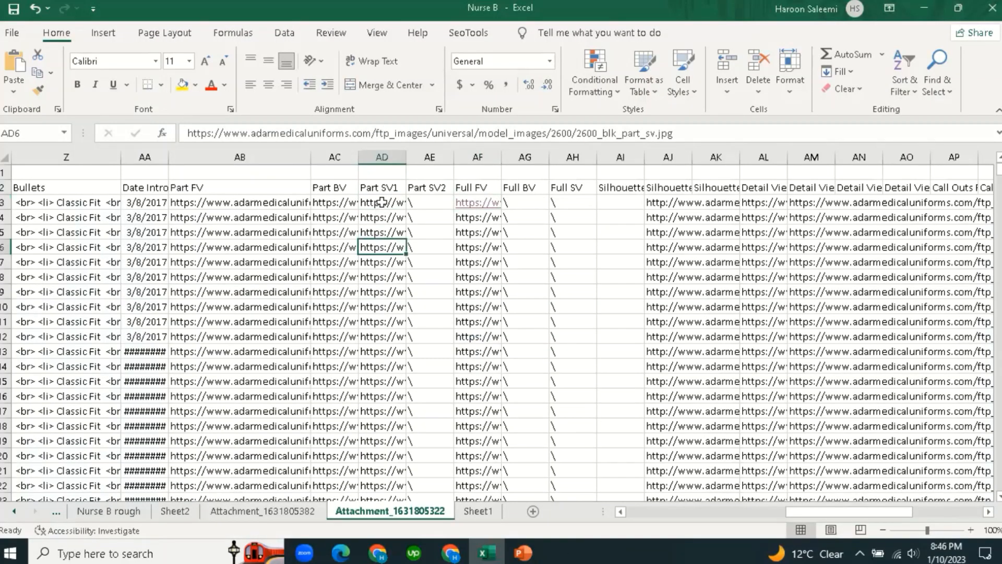
pyautogui.click(377, 202)
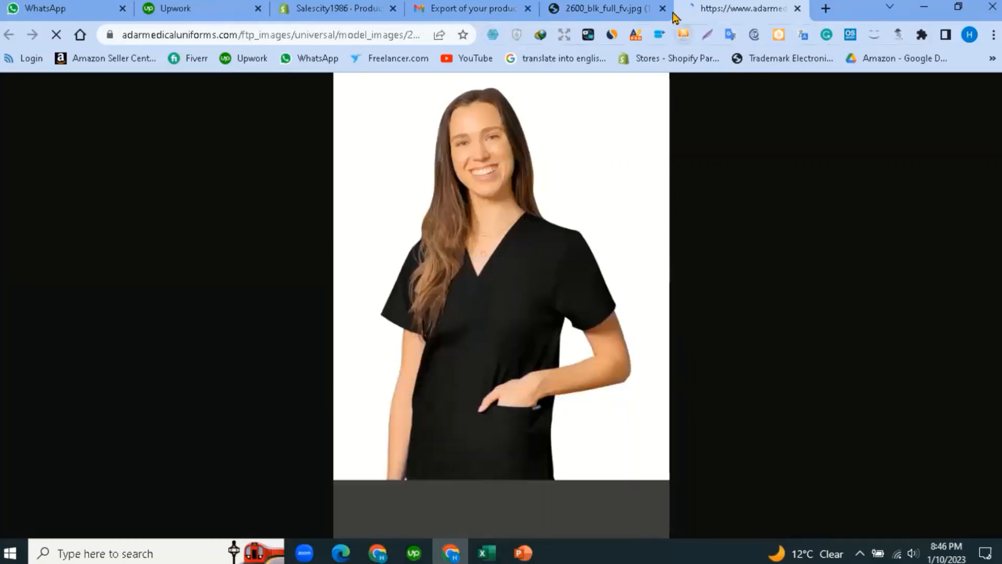
# Make AC3's Part BV URL a hyperlink and open its image.
pyautogui.click(486, 552)
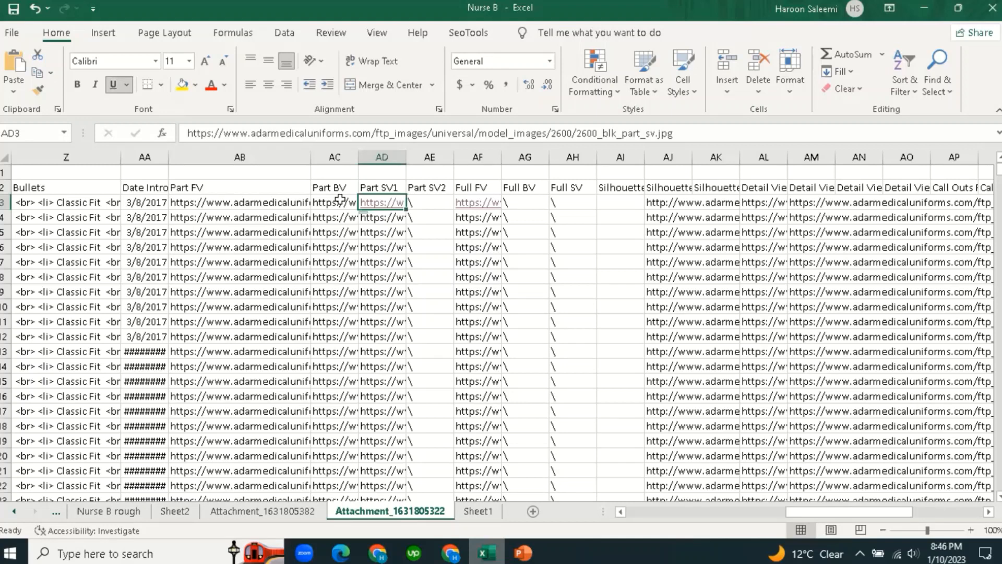
pyautogui.doubleClick(334, 201)
pyautogui.click(333, 278)
pyautogui.click(344, 205)
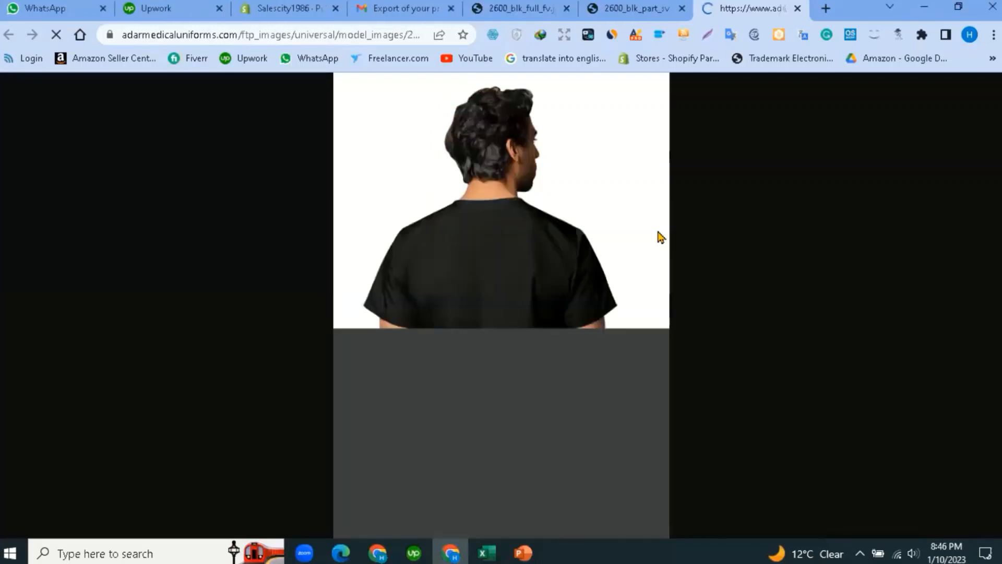
# Open the AJ3 silhouette image 2600_blk_sil_fv.jpg, then return to Excel.
pyautogui.click(483, 546)
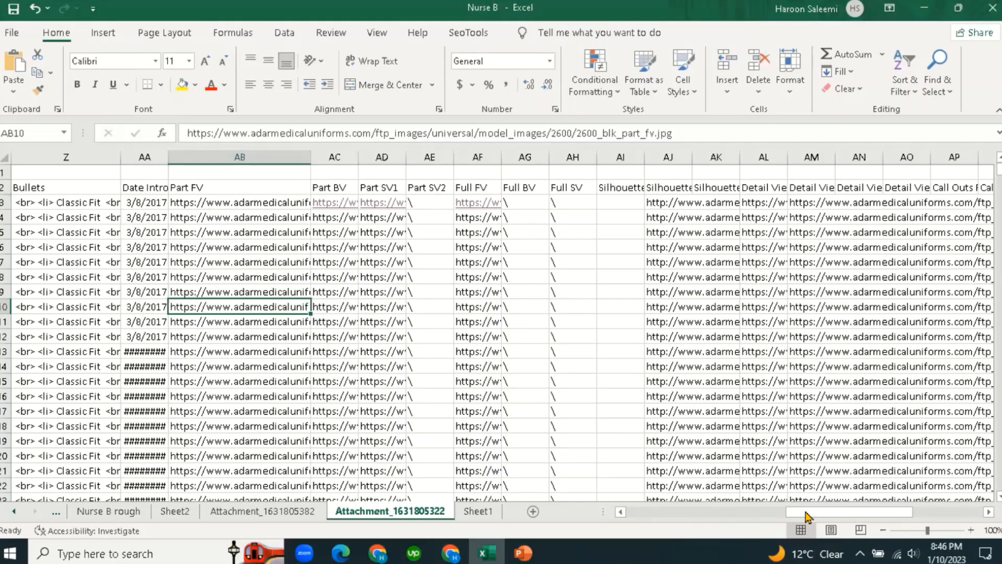
pyautogui.moveTo(805, 516); pyautogui.dragTo(812, 517)
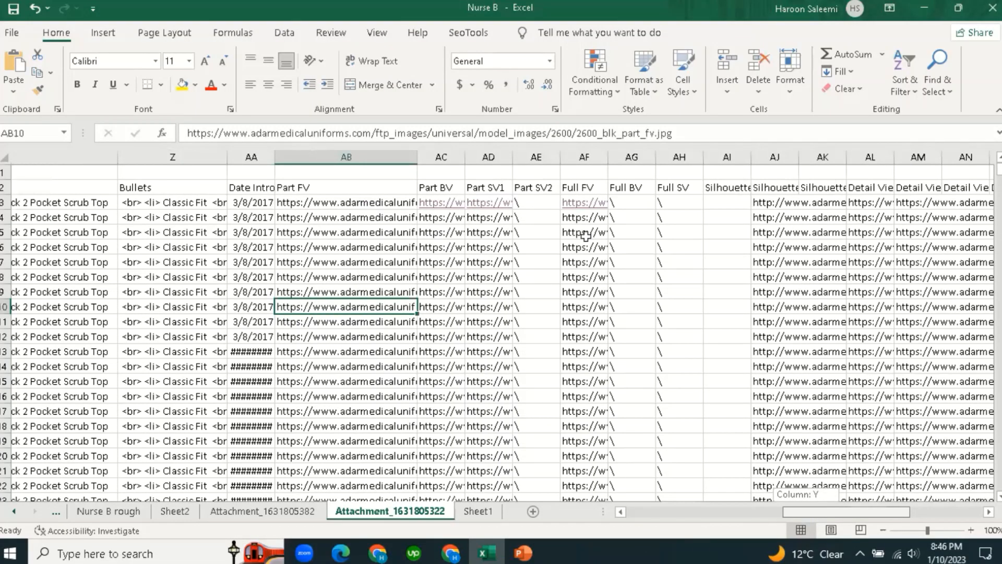
pyautogui.click(559, 208)
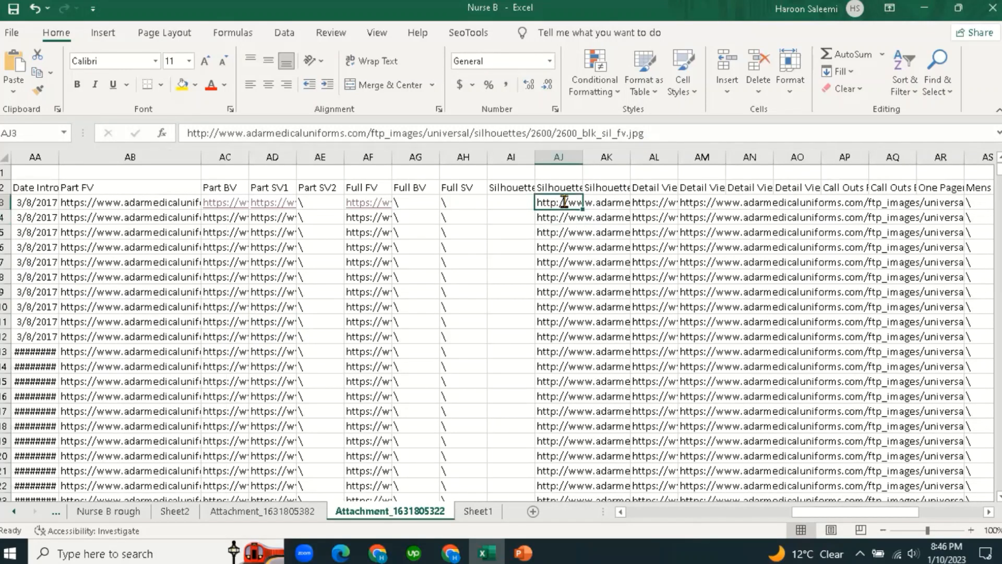
pyautogui.click(557, 261)
pyautogui.click(559, 207)
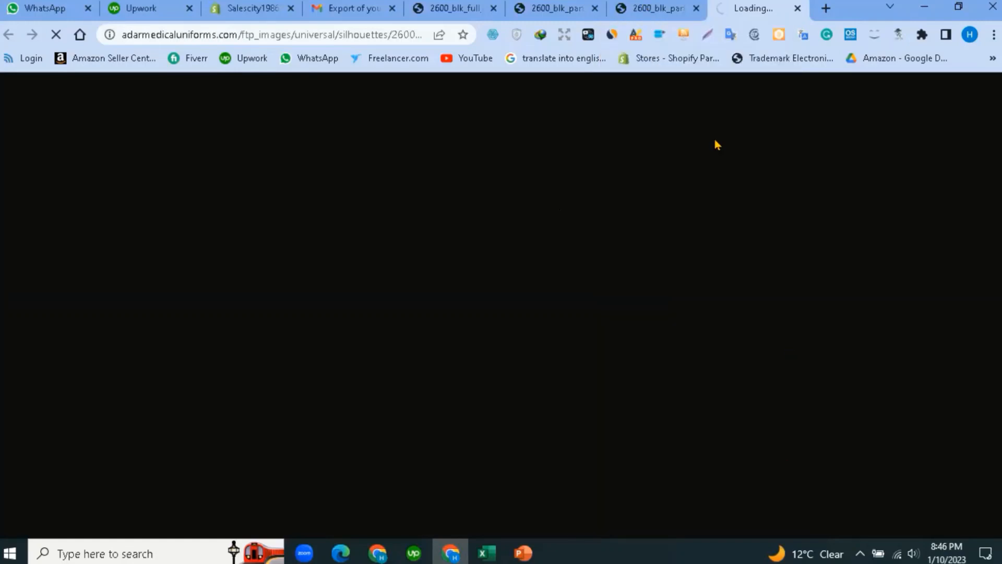
pyautogui.moveTo(530, 551)
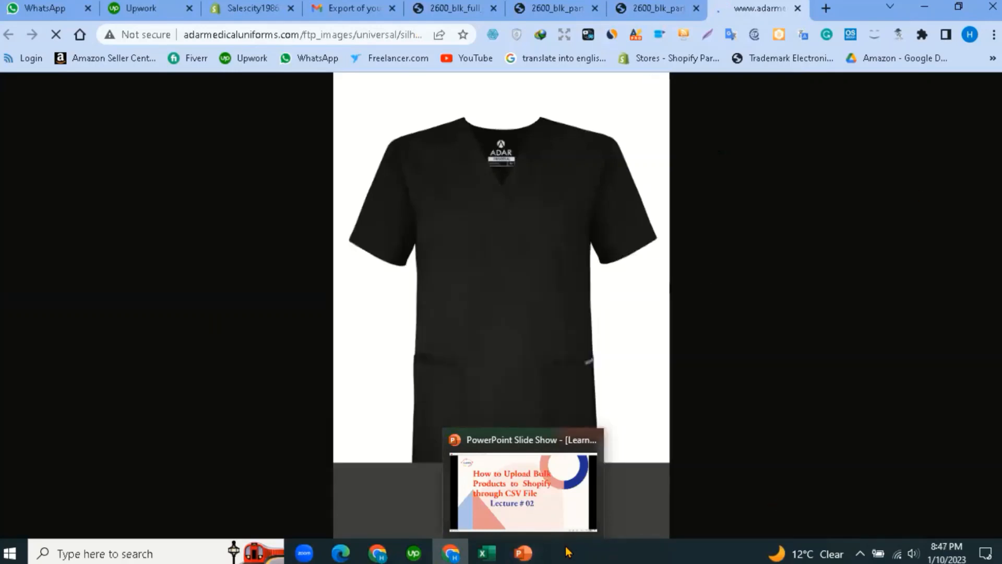
pyautogui.click(492, 551)
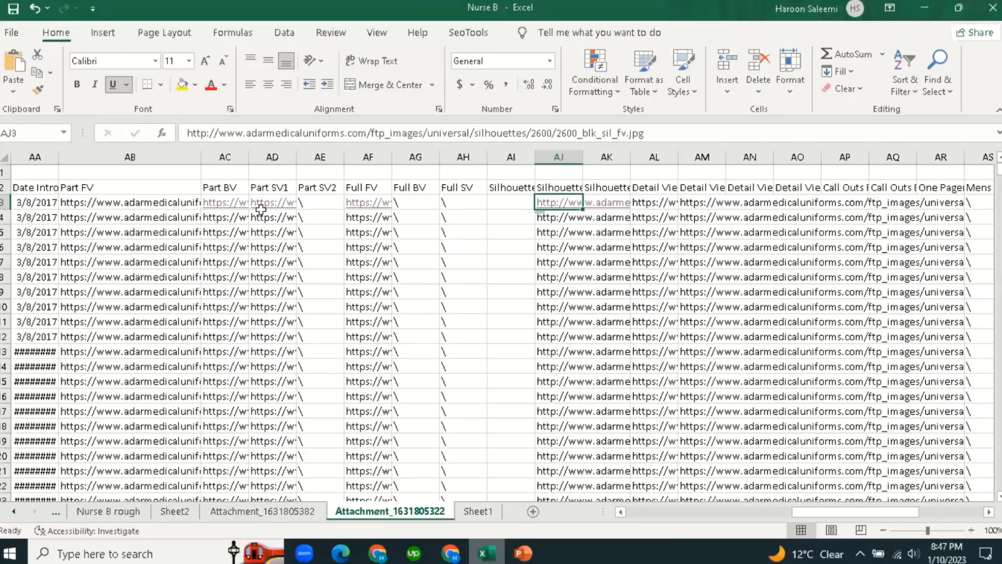
# Inspect the Detail View image link cells in columns AL through AO.
pyautogui.click(656, 204)
pyautogui.click(659, 186)
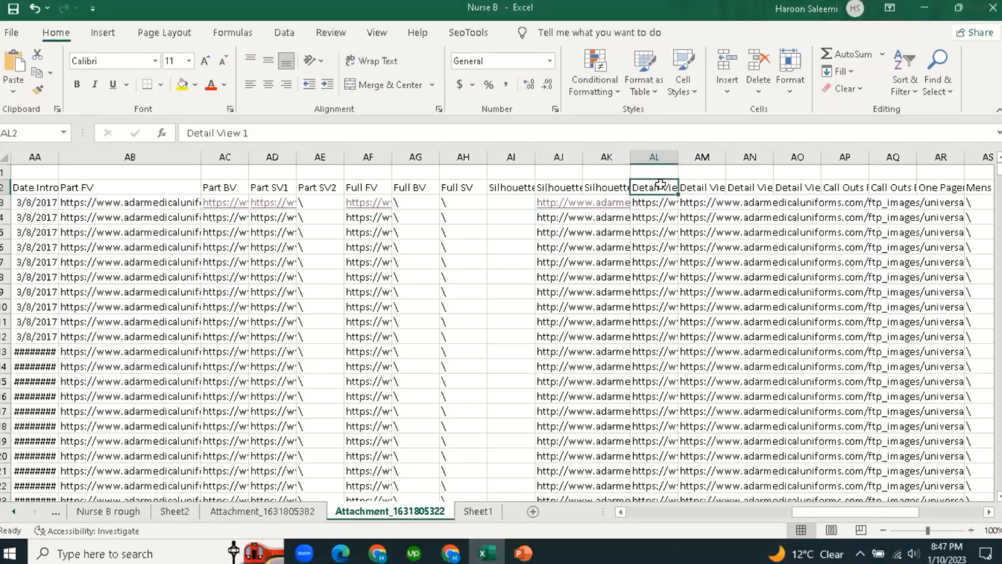
pyautogui.click(698, 203)
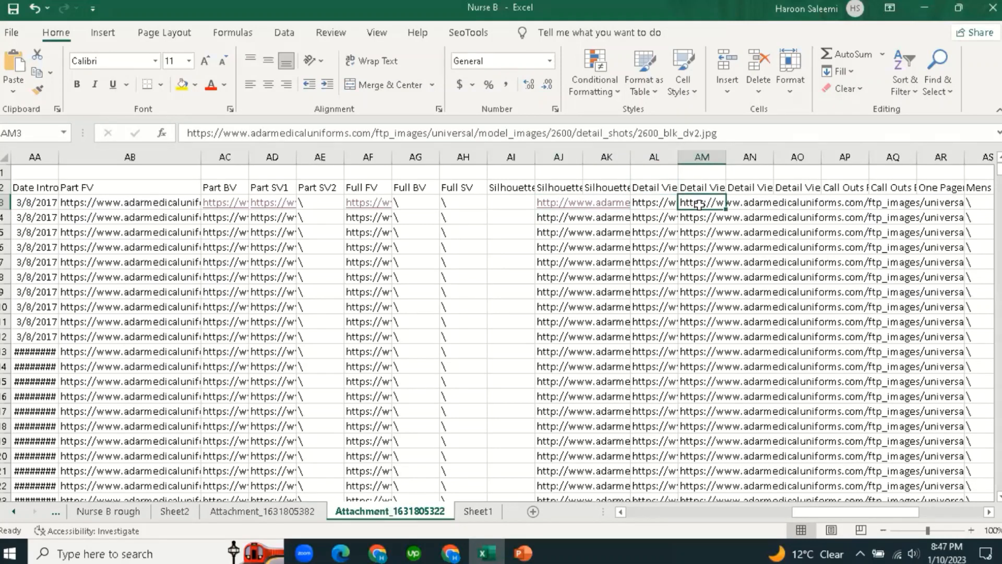
pyautogui.click(751, 205)
pyautogui.click(788, 202)
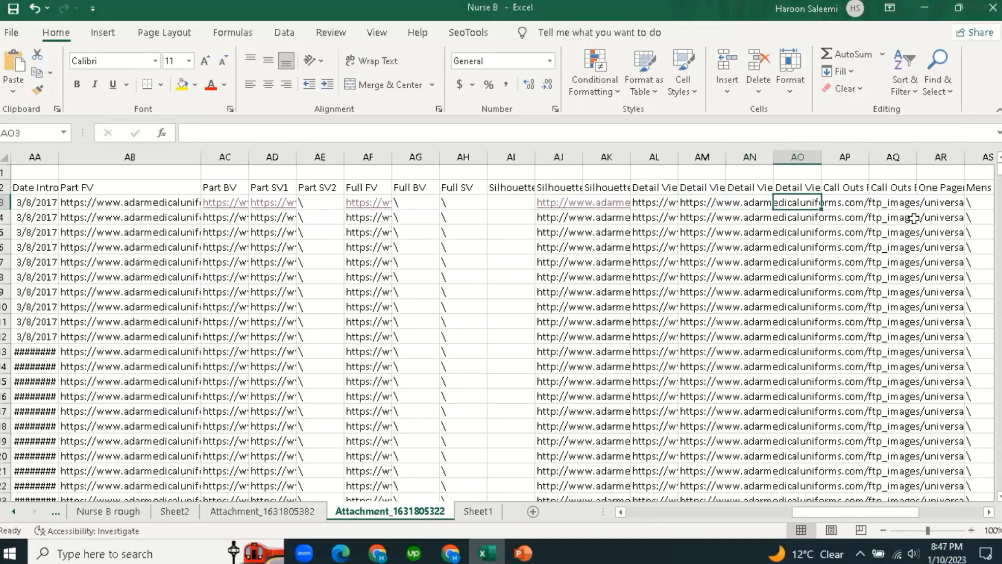
pyautogui.moveTo(850, 514); pyautogui.dragTo(613, 522)
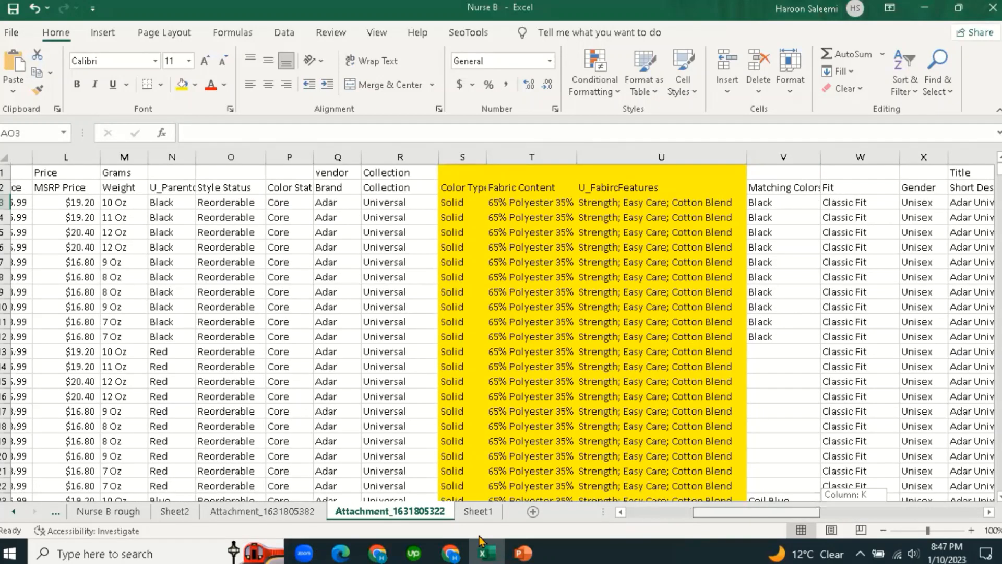
# Review the row-1 labels Type, Price, Grams and Title above the data headers.
pyautogui.click(484, 512)
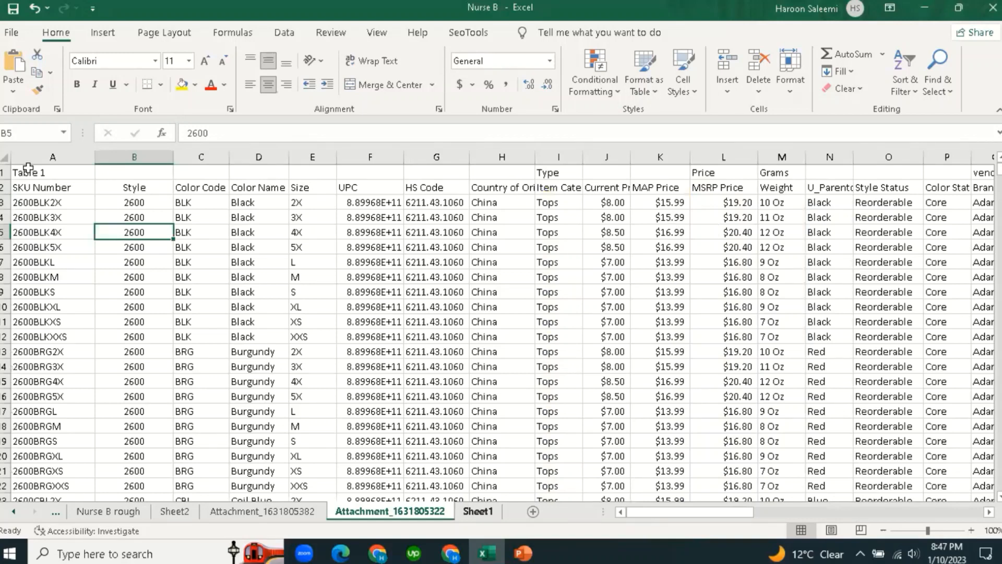
pyautogui.click(559, 172)
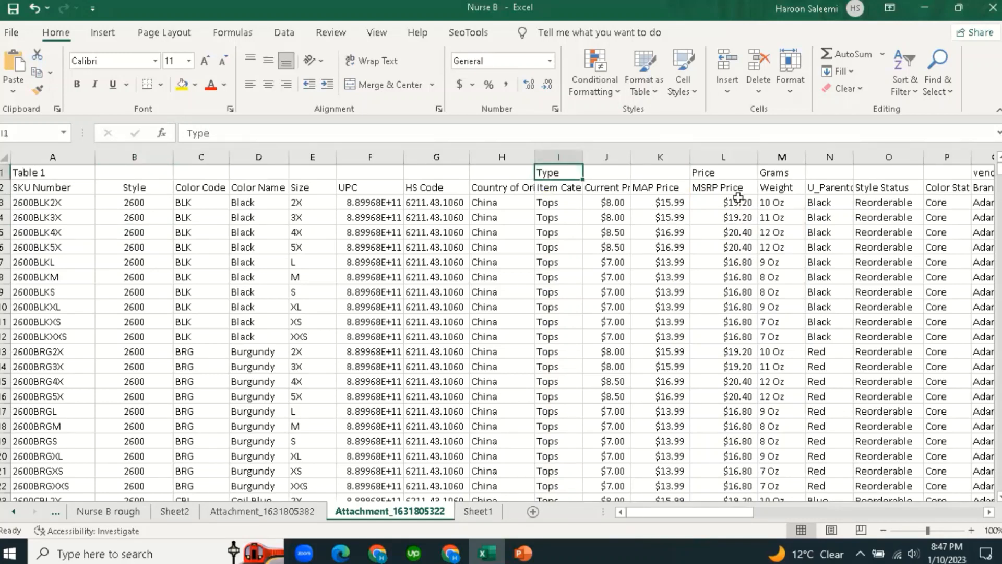
pyautogui.click(724, 172)
pyautogui.click(782, 174)
pyautogui.moveTo(682, 512); pyautogui.dragTo(724, 511)
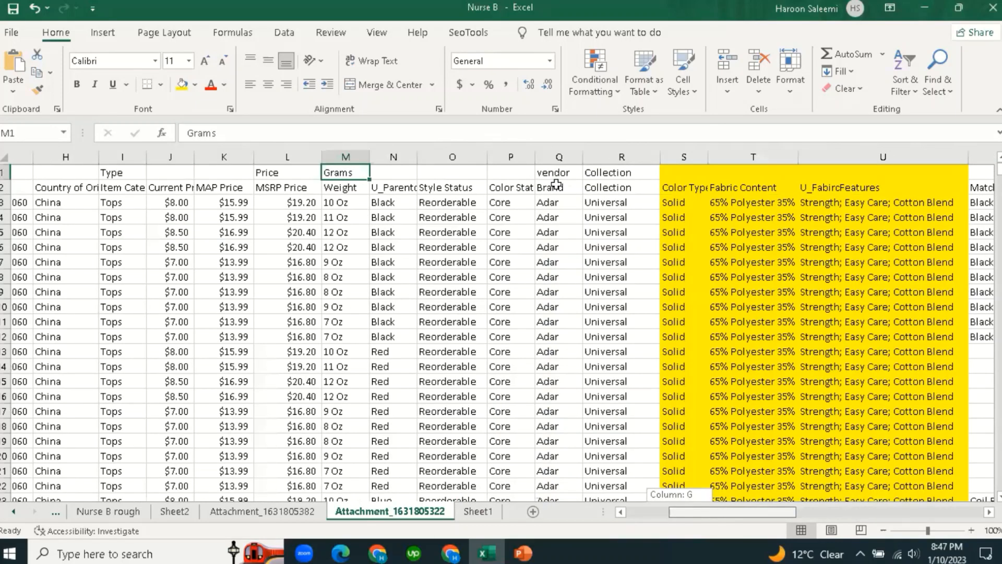
pyautogui.moveTo(730, 516); pyautogui.dragTo(798, 522)
pyautogui.click(570, 172)
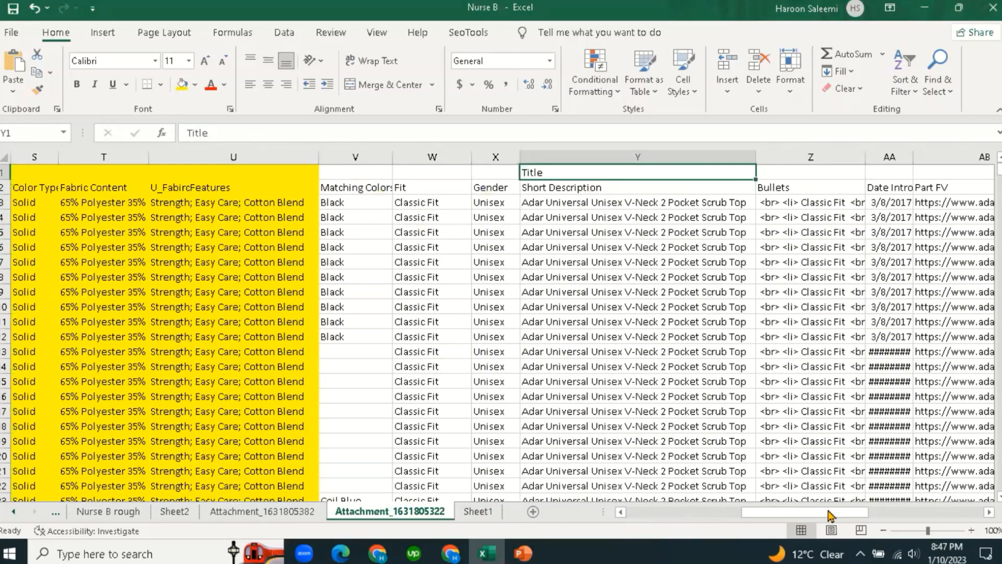
pyautogui.moveTo(810, 515); pyautogui.dragTo(825, 516)
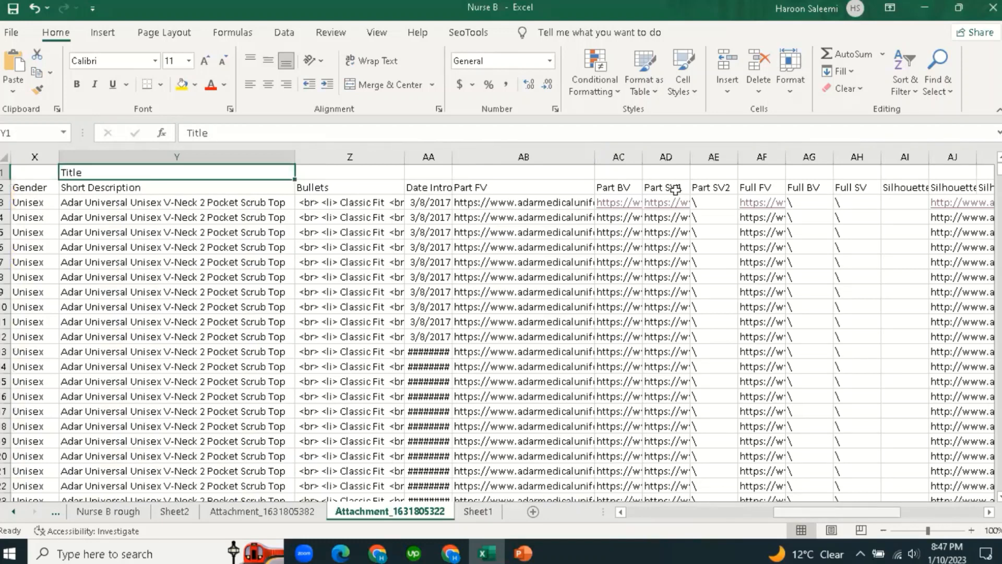
# Shade the image link columns AB:AQ with a grey fill.
pyautogui.moveTo(616, 156); pyautogui.dragTo(728, 166)
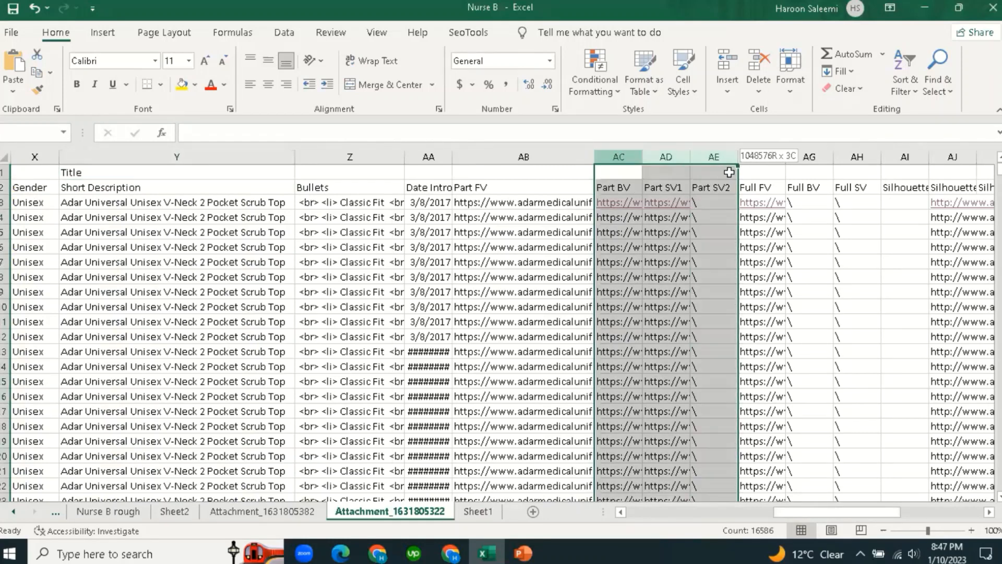
pyautogui.click(493, 201)
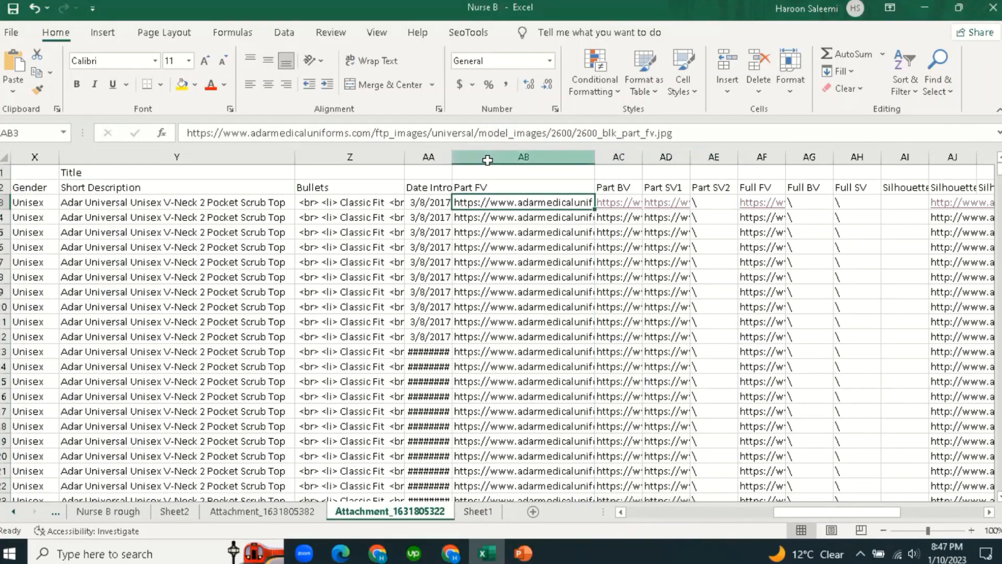
pyautogui.moveTo(485, 159); pyautogui.dragTo(897, 205)
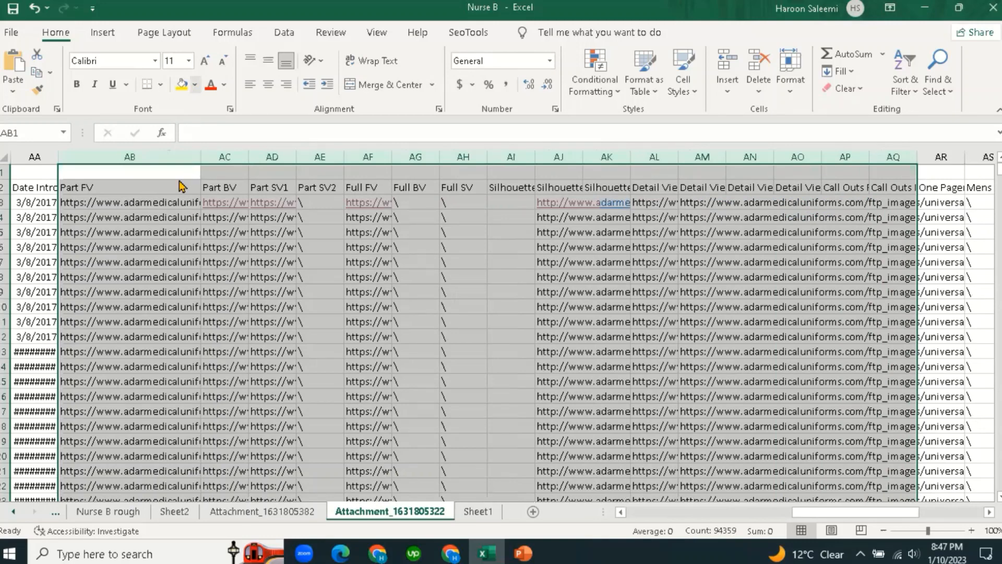
pyautogui.click(179, 168)
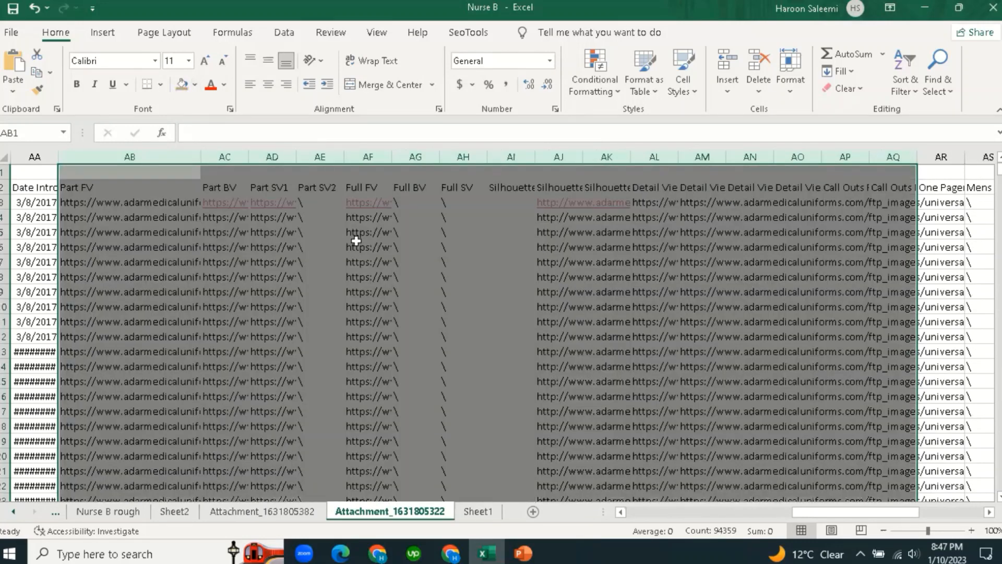
# Start typing 'Option' in D1 above the Color Name header.
pyautogui.moveTo(846, 514); pyautogui.dragTo(606, 514)
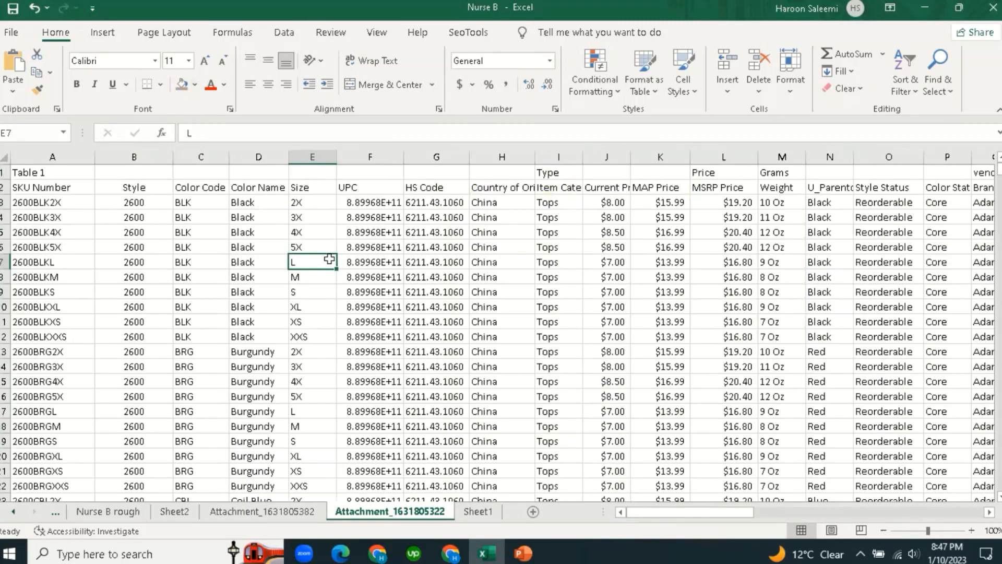
pyautogui.click(261, 202)
pyautogui.click(265, 172)
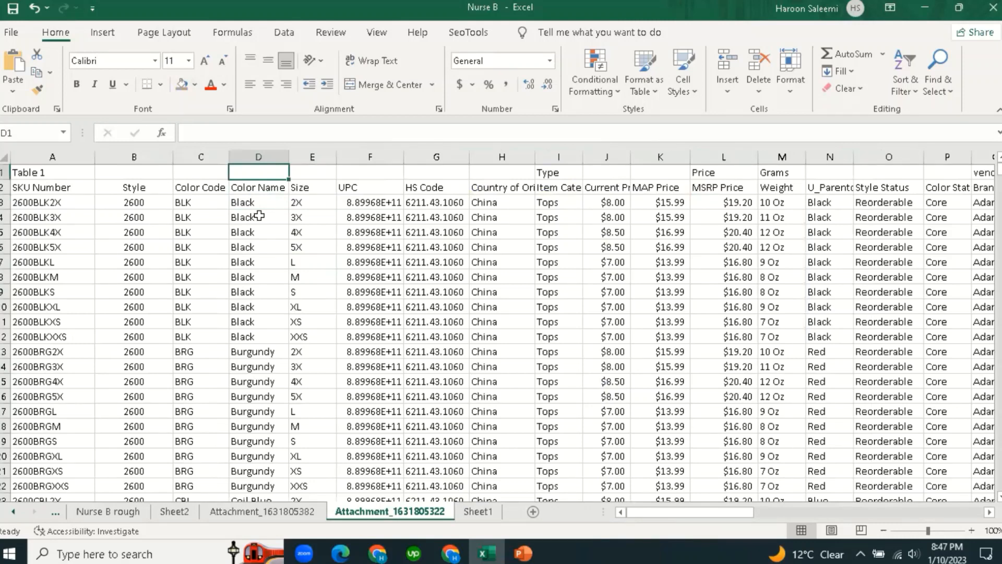
pyautogui.write('Option1')
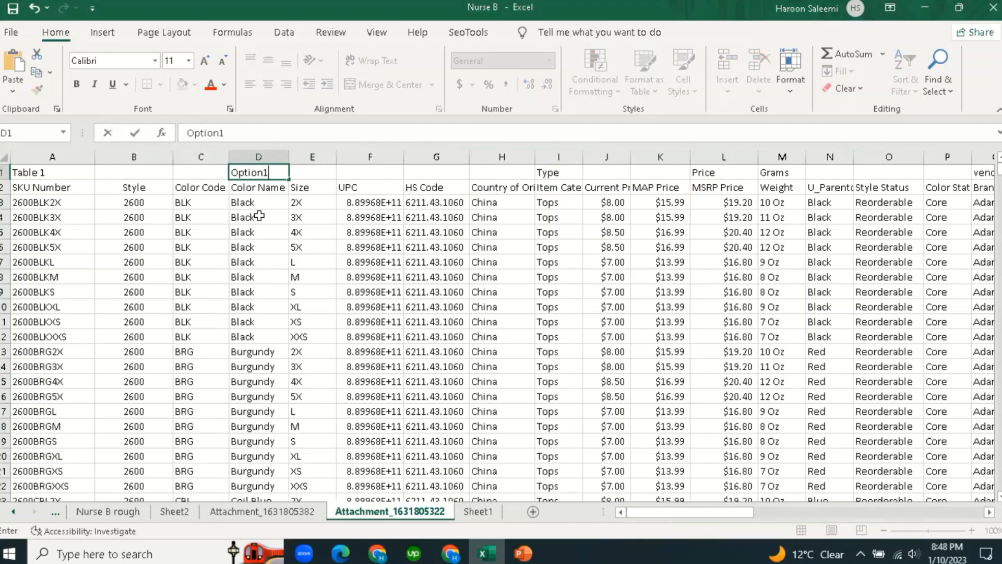
# Label D1 'Option1' and E1 'Option2', checking them against the colour and size values.
pyautogui.press('Tab')
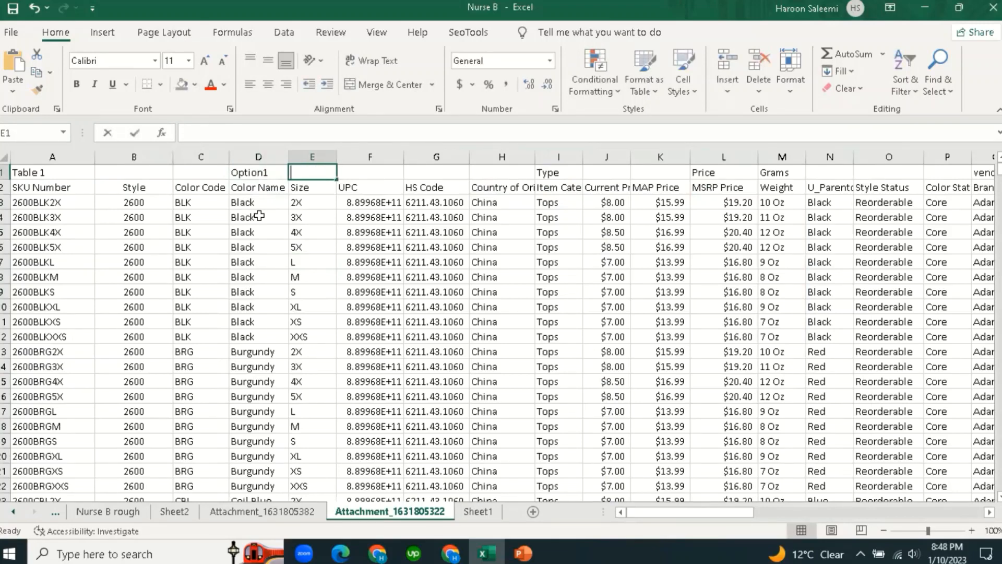
pyautogui.write('Option2')
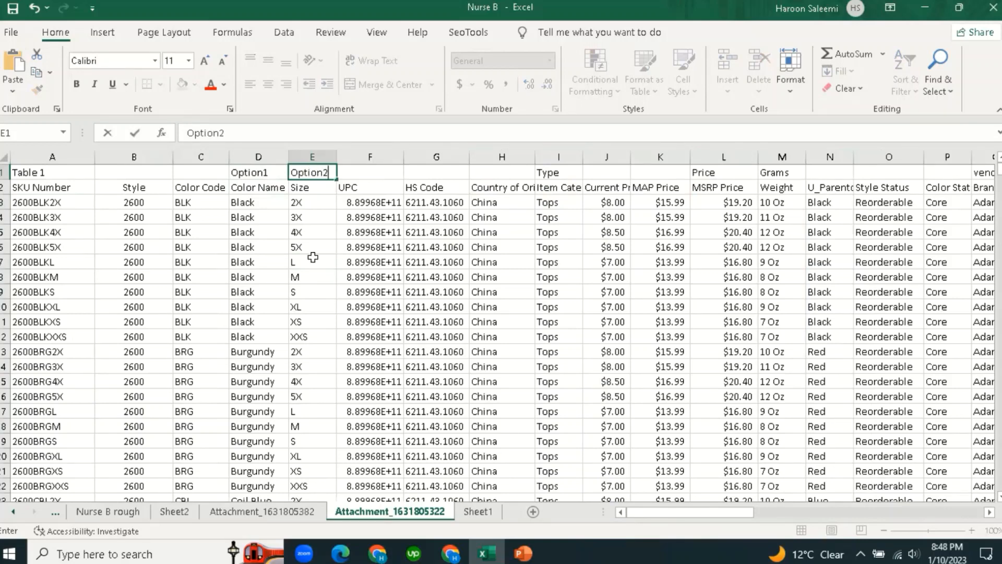
pyautogui.click(277, 264)
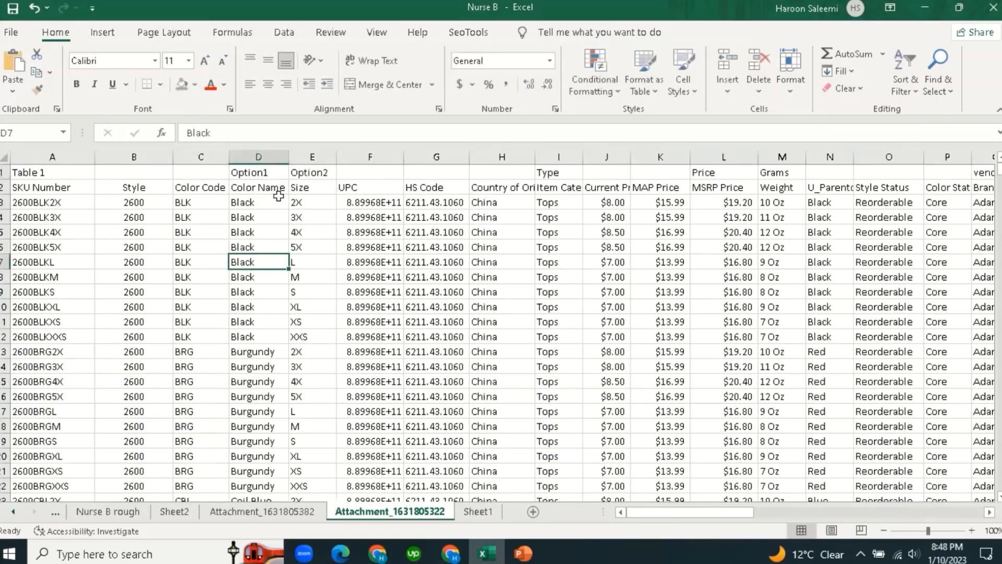
pyautogui.click(249, 176)
pyautogui.click(248, 259)
pyautogui.click(248, 172)
pyautogui.click(313, 172)
pyautogui.click(265, 275)
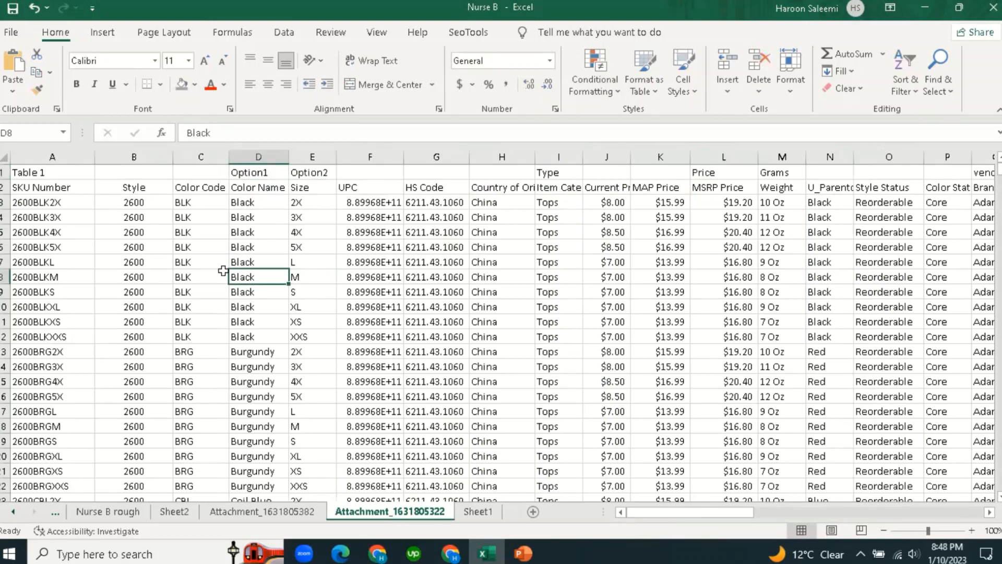
# Review the SKU Number, Style, MSRP Price and HS Code values.
pyautogui.click(33, 189)
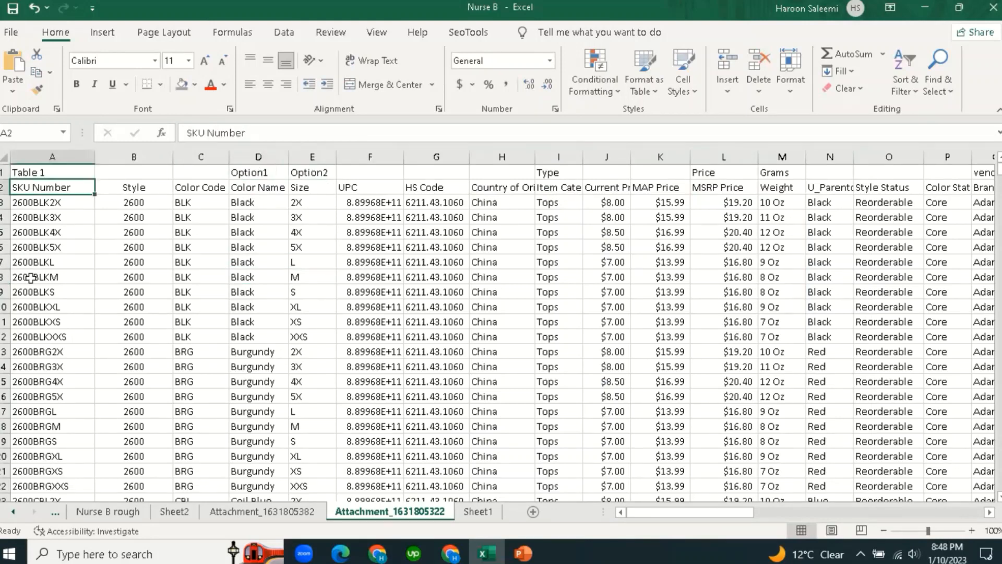
pyautogui.click(31, 278)
pyautogui.click(136, 188)
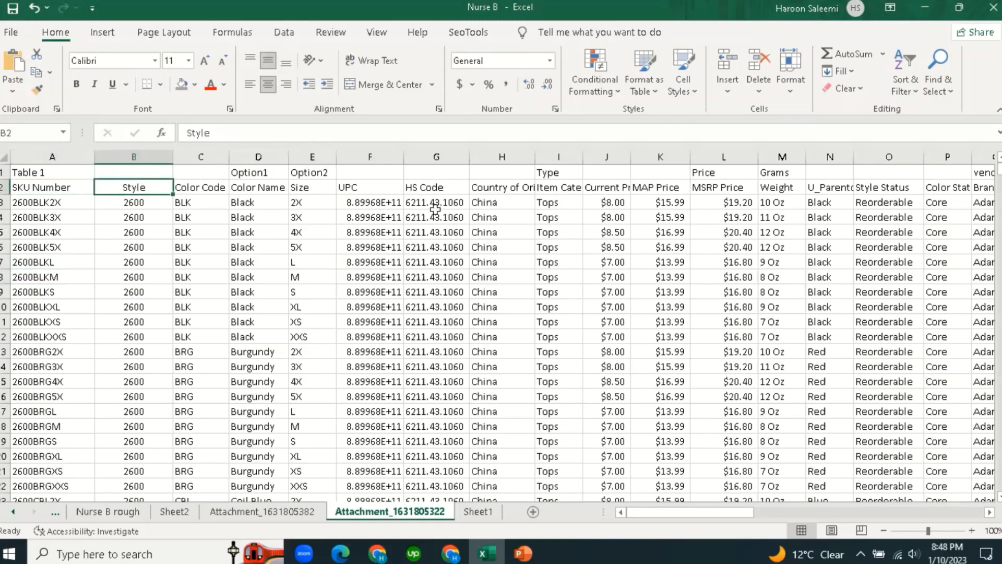
pyautogui.click(124, 278)
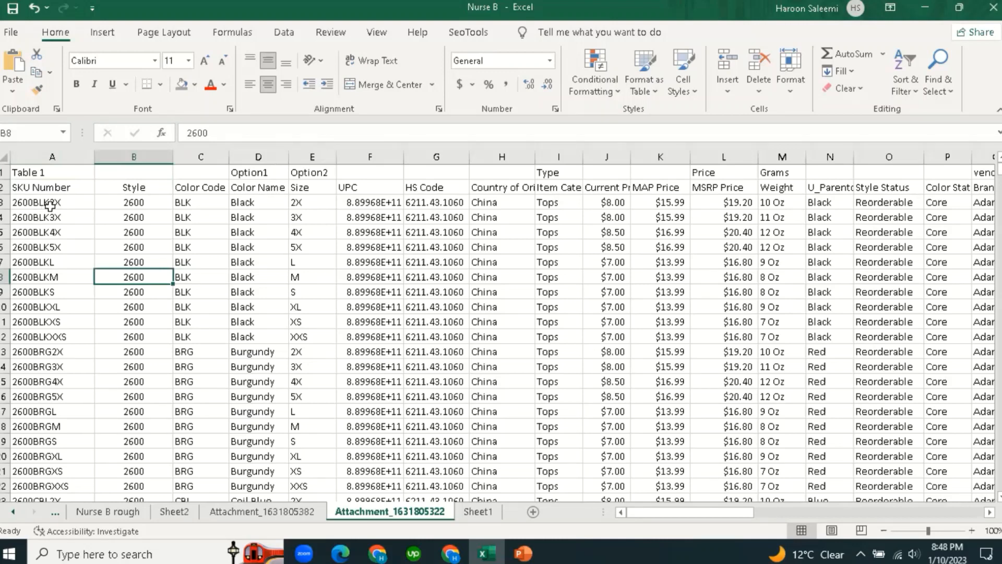
pyautogui.click(52, 308)
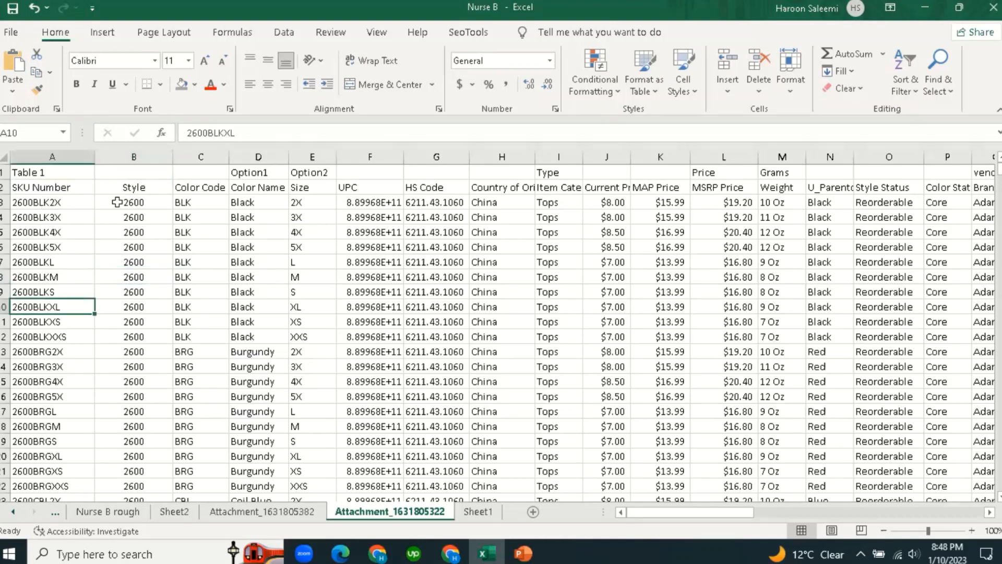
pyautogui.click(42, 185)
pyautogui.click(22, 275)
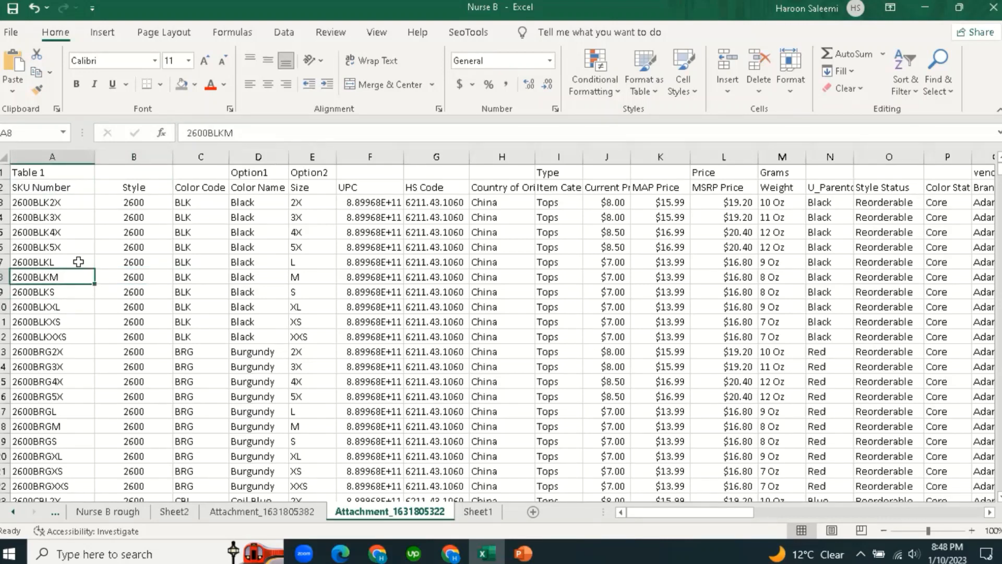
pyautogui.click(127, 204)
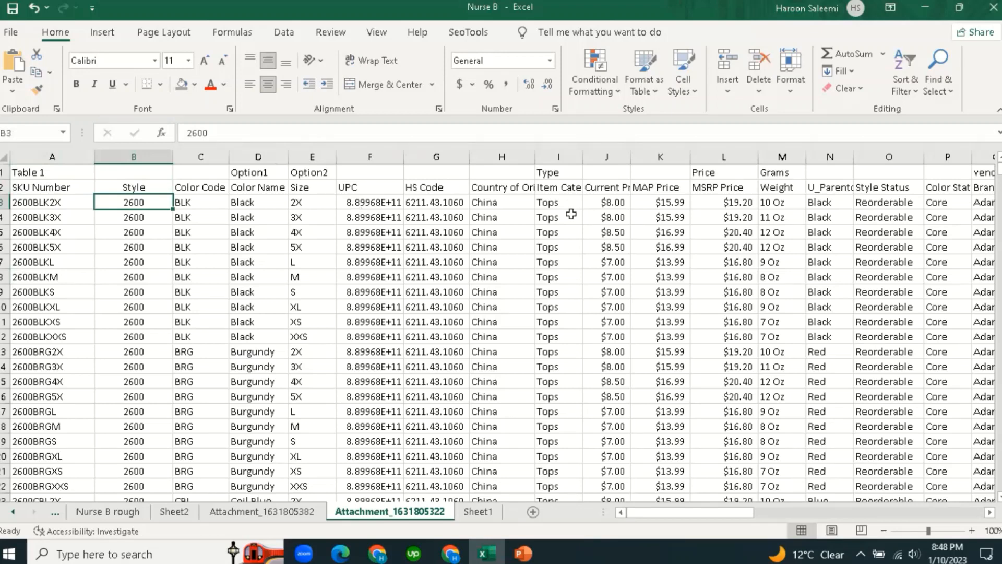
pyautogui.click(698, 247)
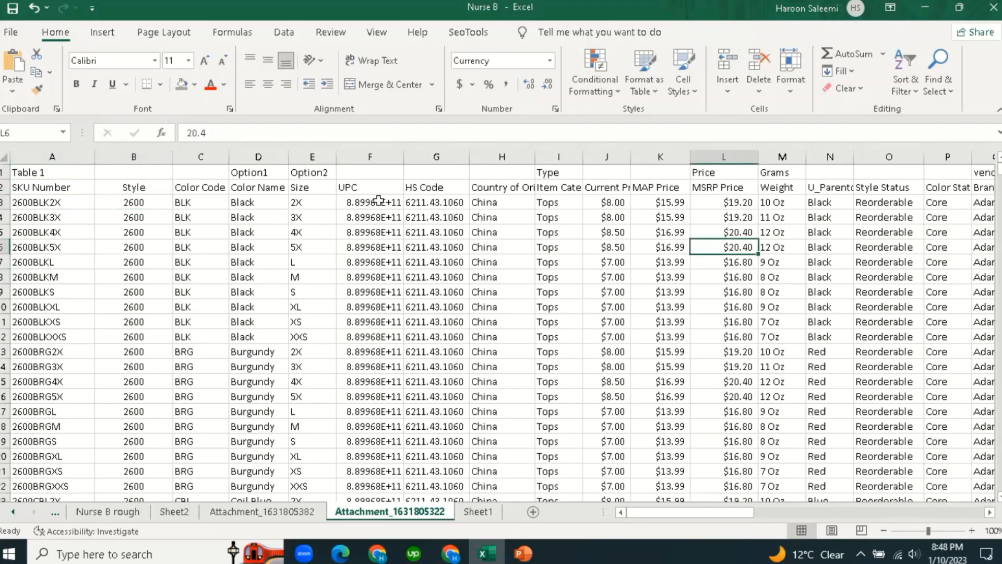
pyautogui.click(440, 203)
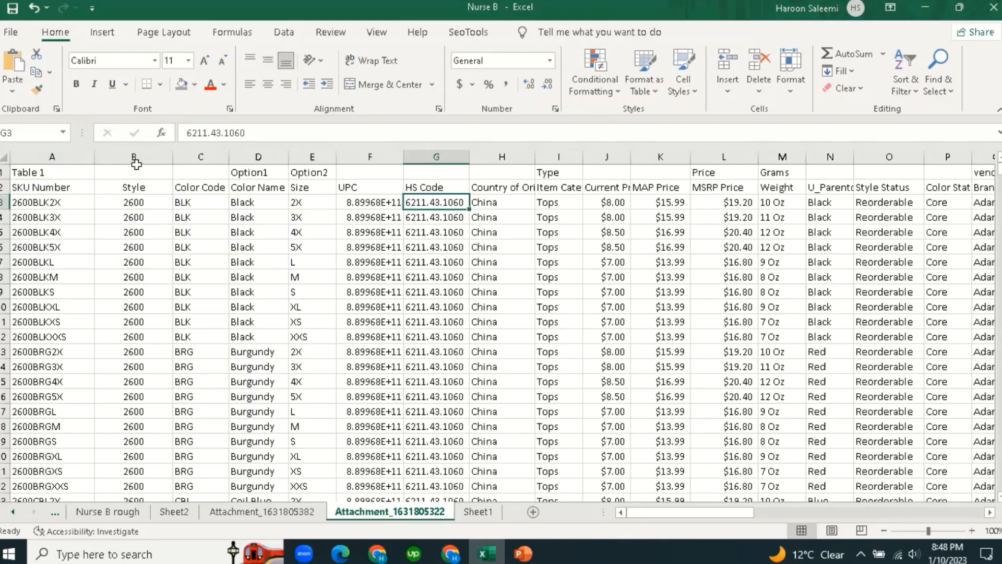
# Check the first SKU 2600BLK2X and select the Style column B.
pyautogui.moveTo(135, 164); pyautogui.dragTo(362, 164)
pyautogui.click(144, 321)
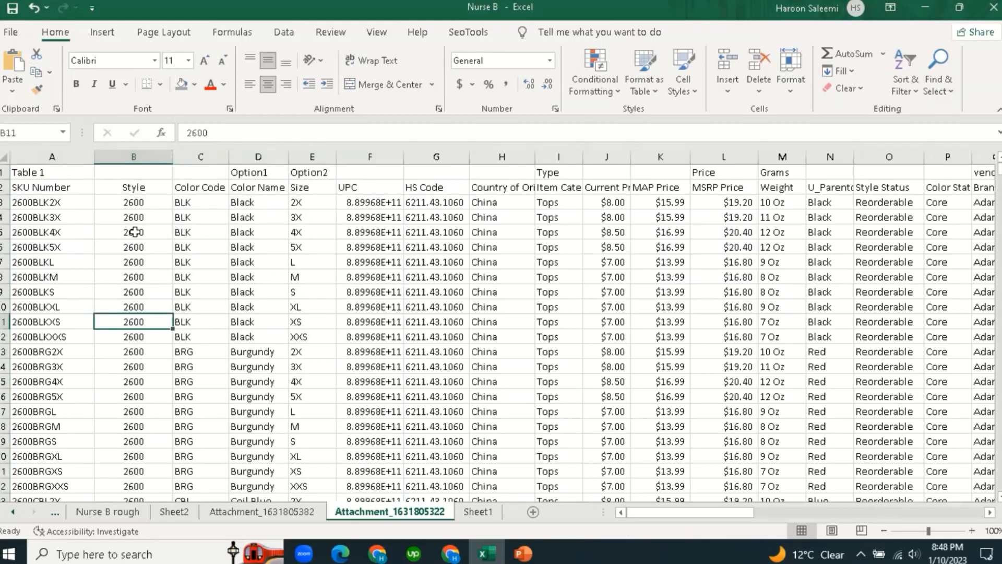
pyautogui.click(37, 205)
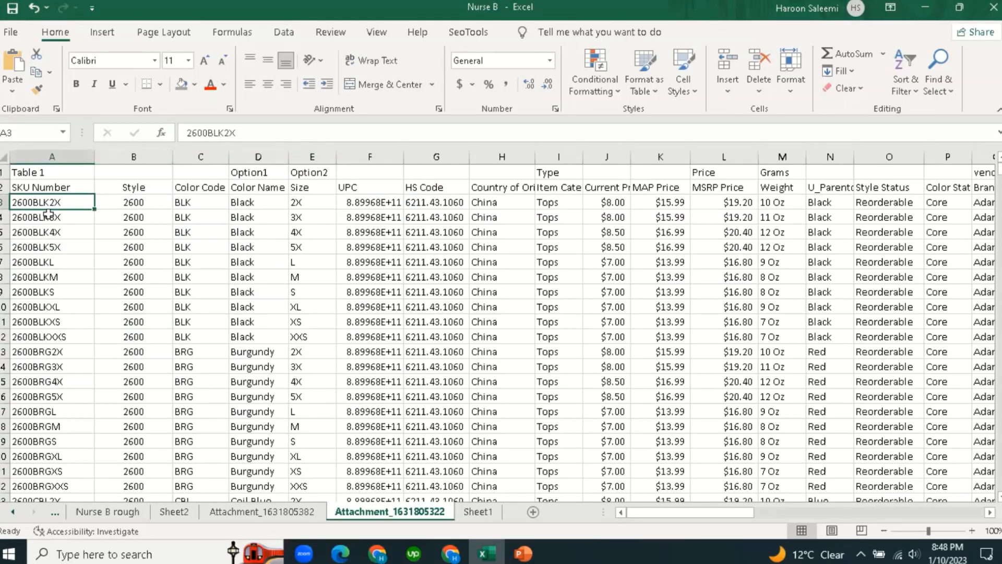
pyautogui.click(125, 157)
# Insert an empty column before the Style column.
pyautogui.rightClick(126, 156)
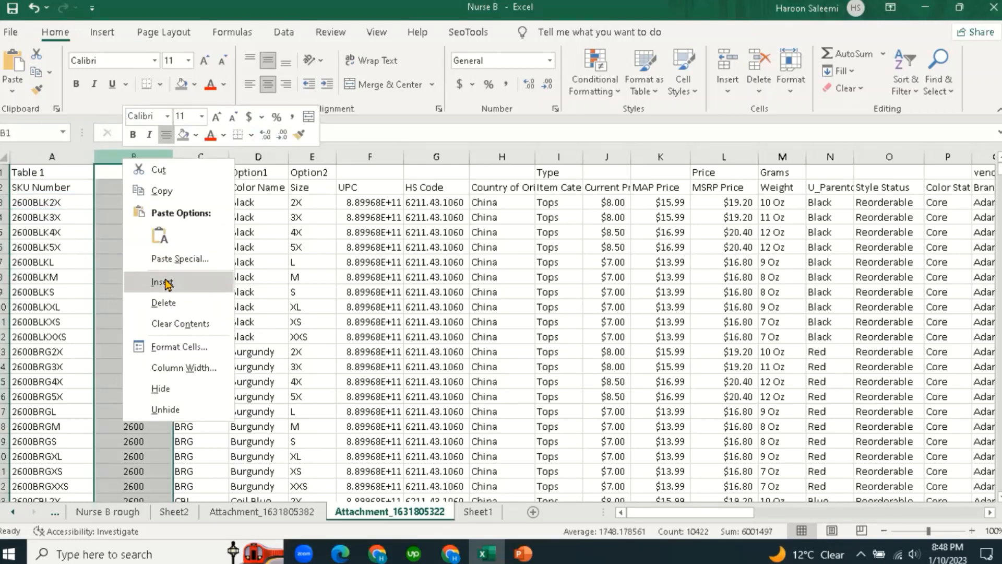
pyautogui.click(166, 283)
pyautogui.click(144, 203)
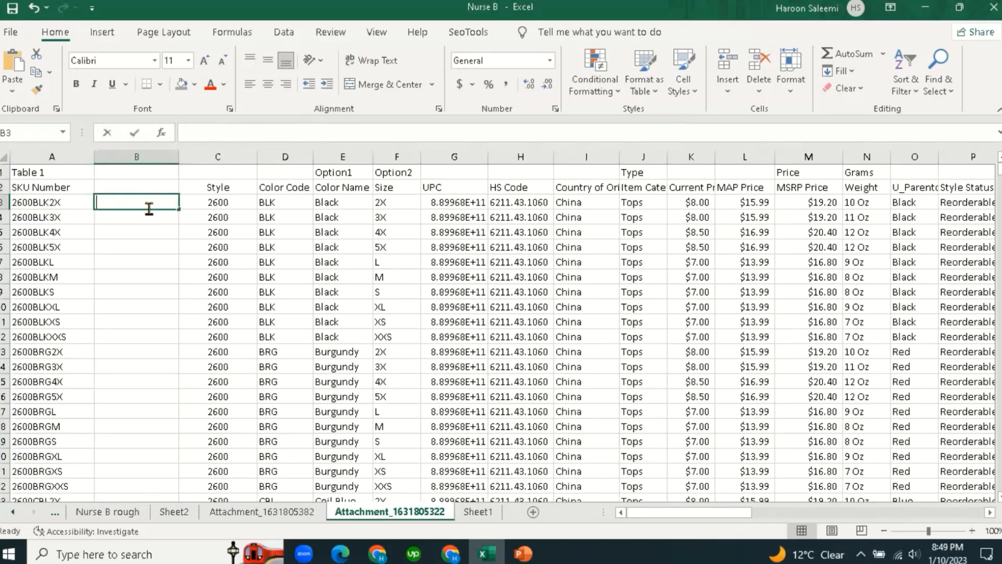
# Enter =C3&D3&F3 in B3 and fill it down to B16 (2600BLK2X to 2600BRG5X).
pyautogui.write('=')
pyautogui.click(225, 207)
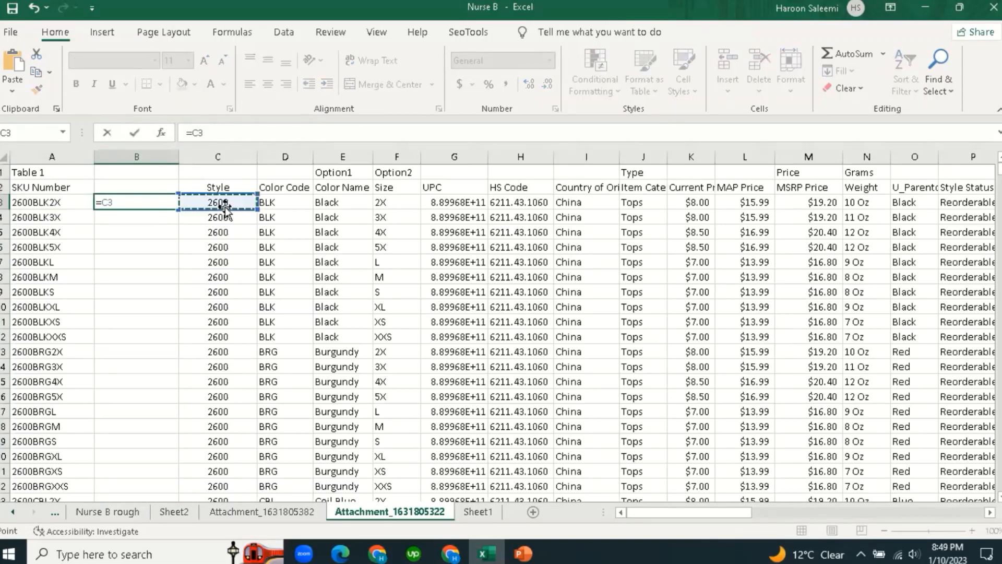
pyautogui.write('&')
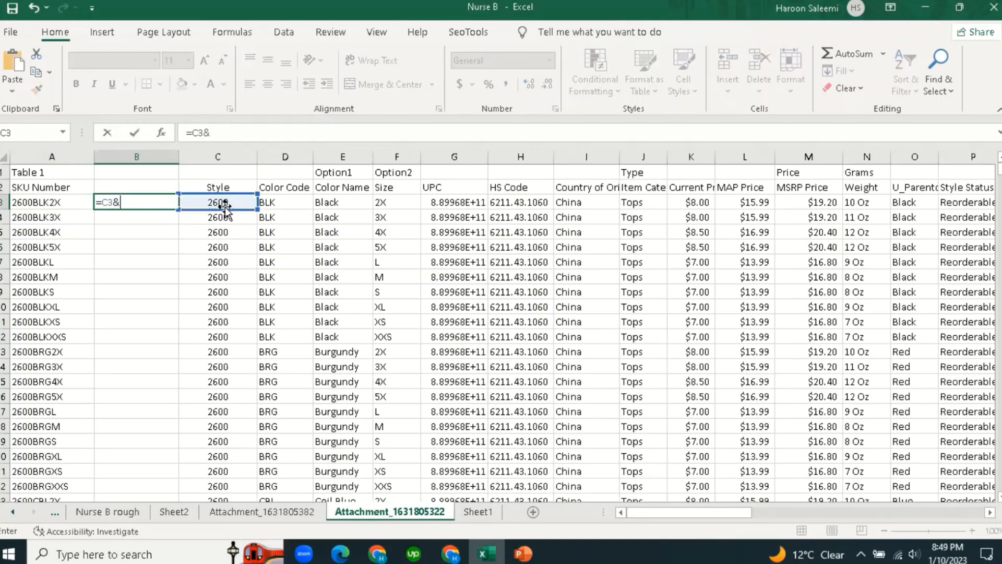
pyautogui.click(275, 202)
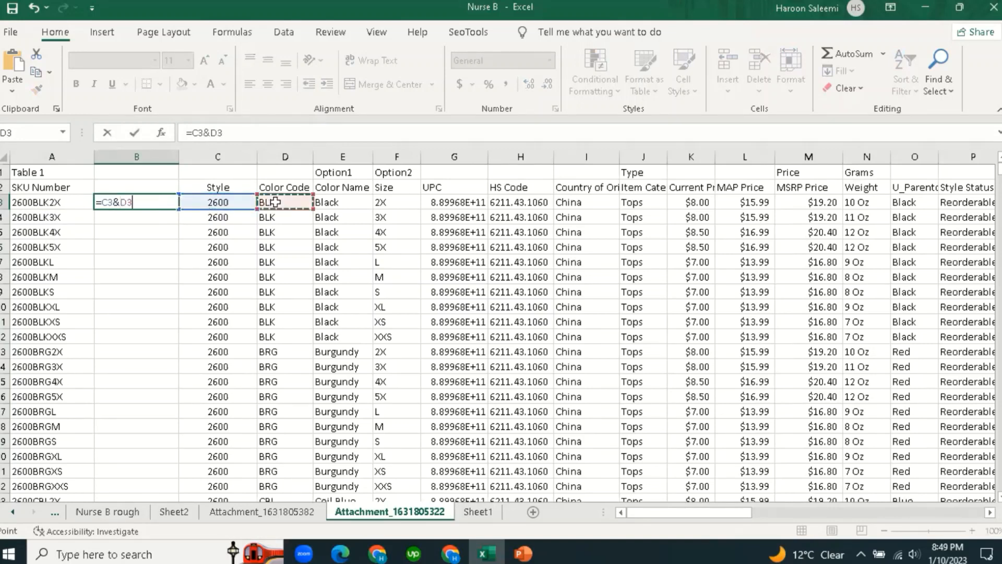
pyautogui.write('&')
pyautogui.click(392, 202)
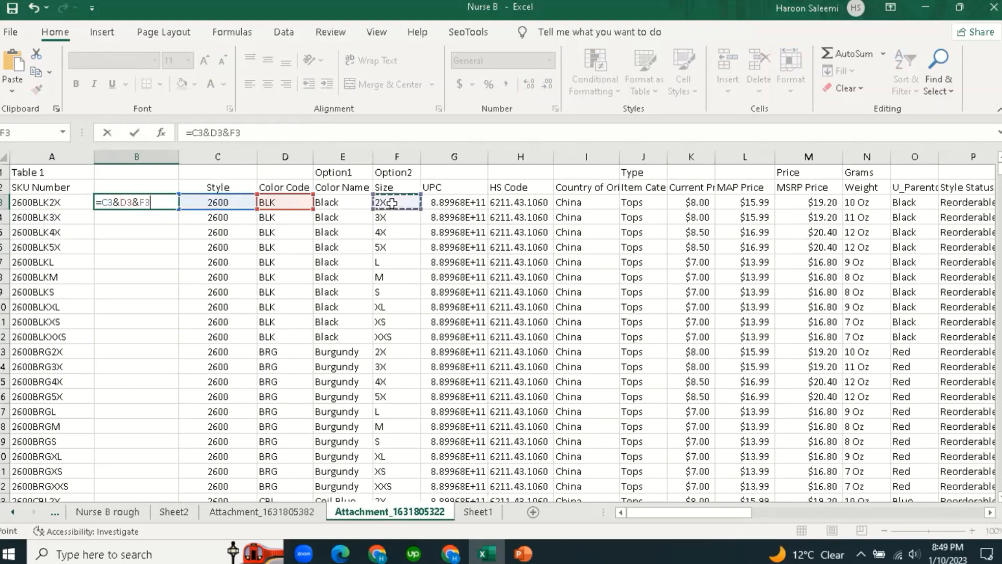
pyautogui.press('Return')
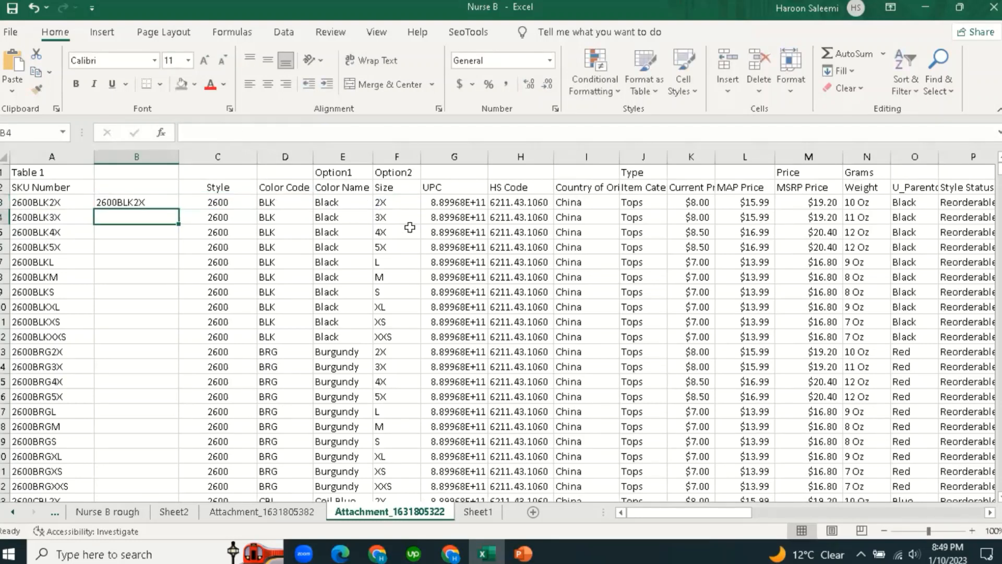
pyautogui.click(149, 203)
pyautogui.moveTo(178, 208); pyautogui.dragTo(174, 369)
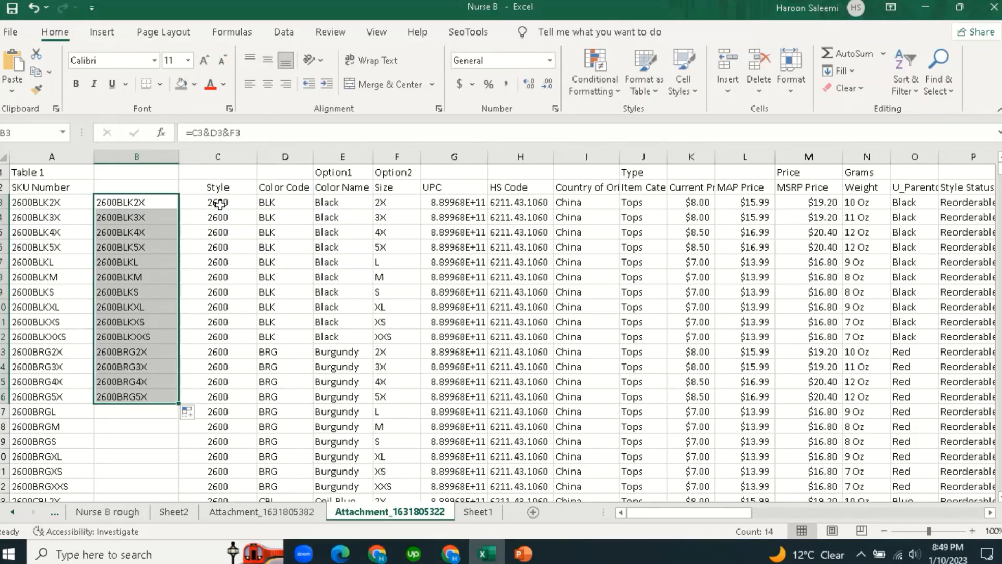
pyautogui.click(225, 256)
pyautogui.click(452, 203)
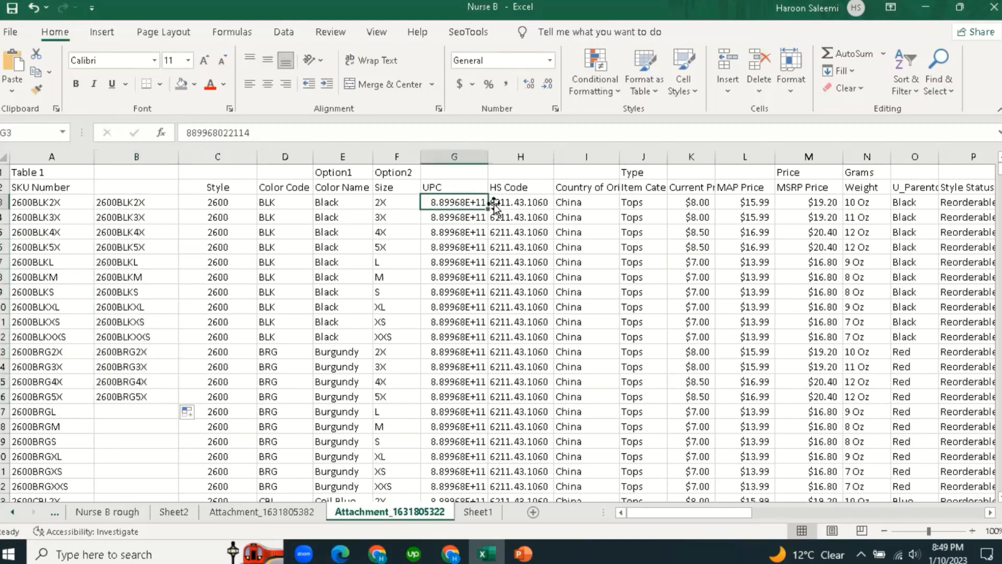
pyautogui.click(514, 202)
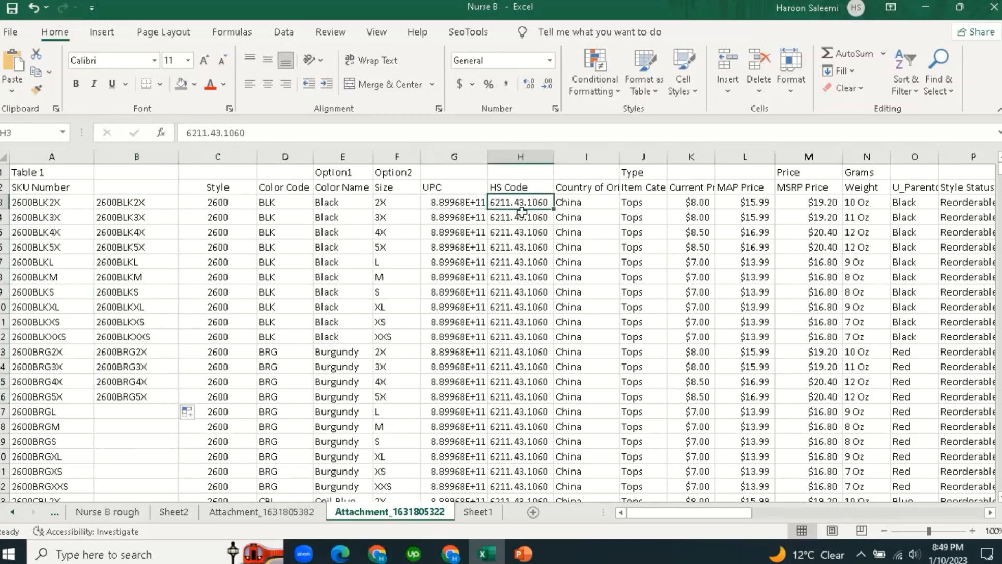
pyautogui.click(516, 217)
pyautogui.click(519, 203)
pyautogui.click(515, 246)
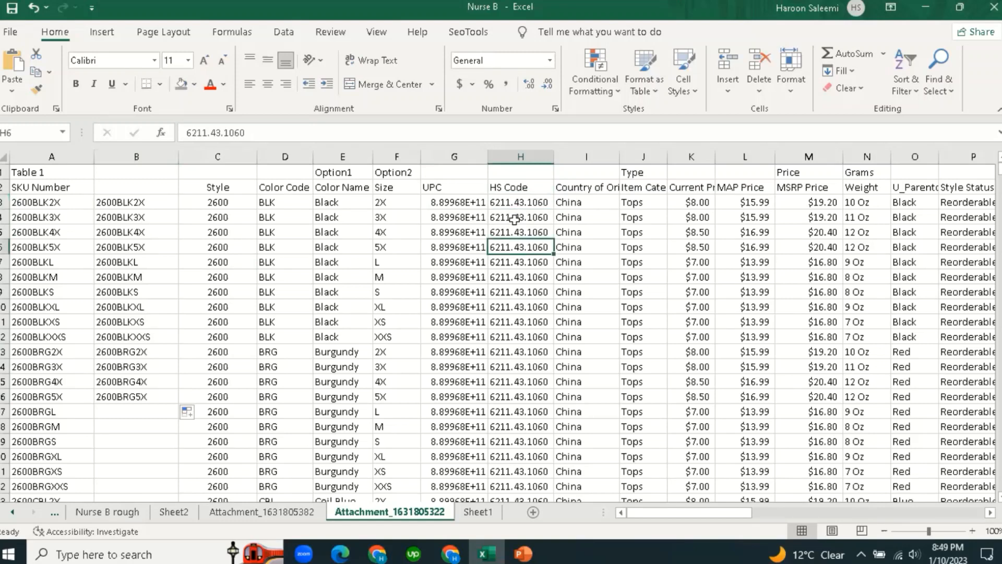
pyautogui.click(515, 220)
pyautogui.click(515, 261)
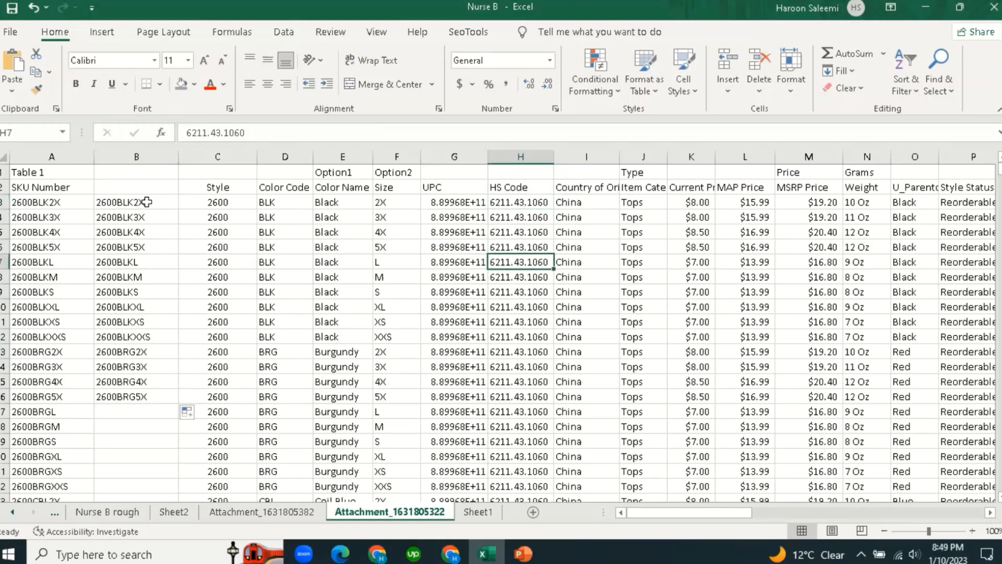
pyautogui.click(142, 204)
pyautogui.click(143, 261)
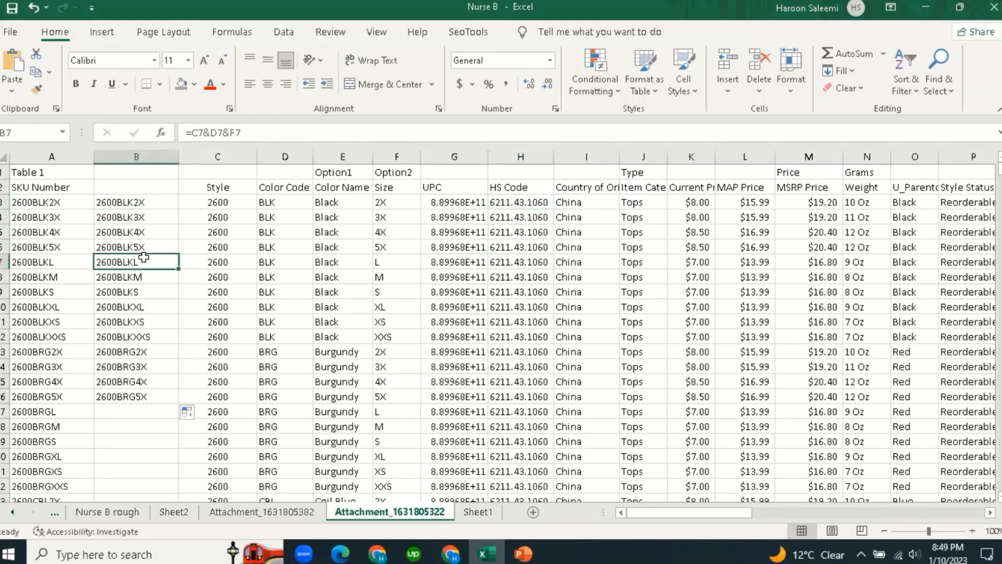
pyautogui.click(145, 204)
pyautogui.click(144, 261)
pyautogui.click(147, 205)
pyautogui.click(42, 201)
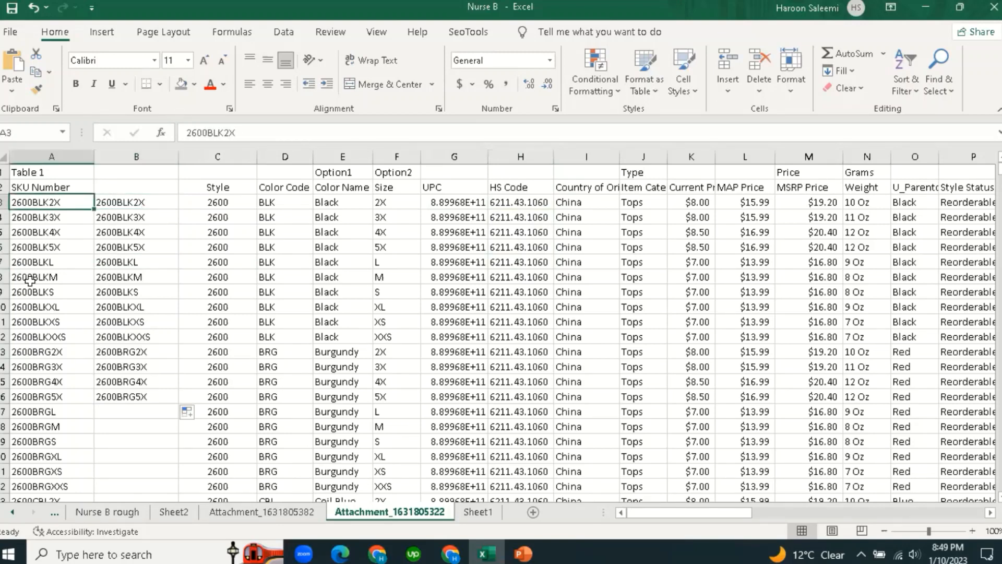
pyautogui.click(31, 290)
pyautogui.click(45, 203)
pyautogui.click(161, 278)
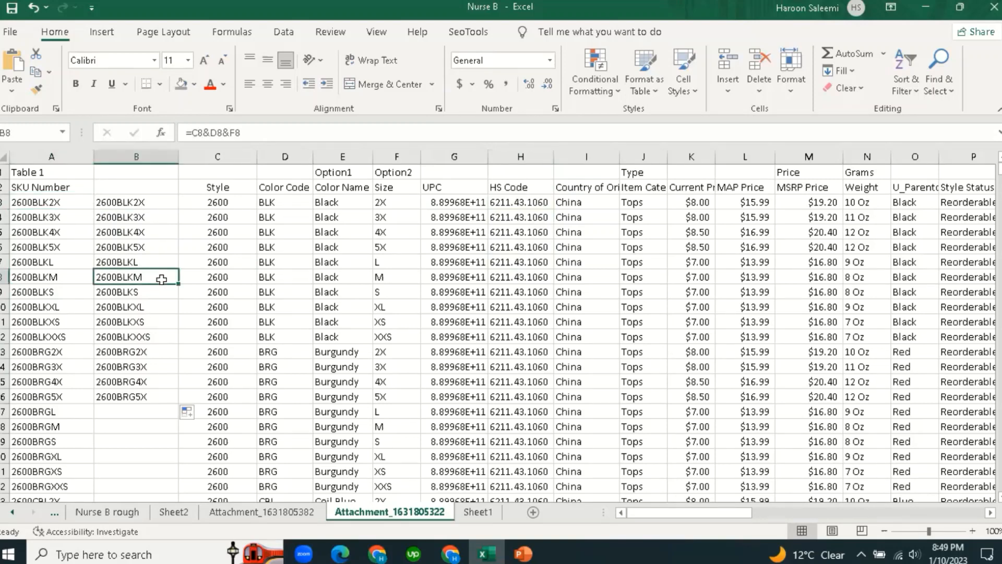
pyautogui.click(232, 204)
pyautogui.click(278, 248)
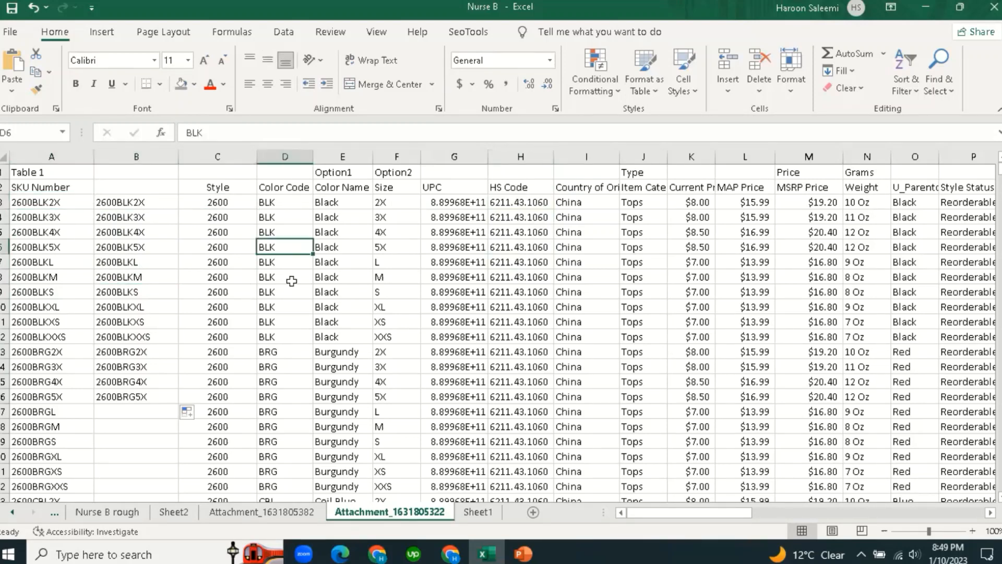
pyautogui.click(333, 174)
pyautogui.click(406, 174)
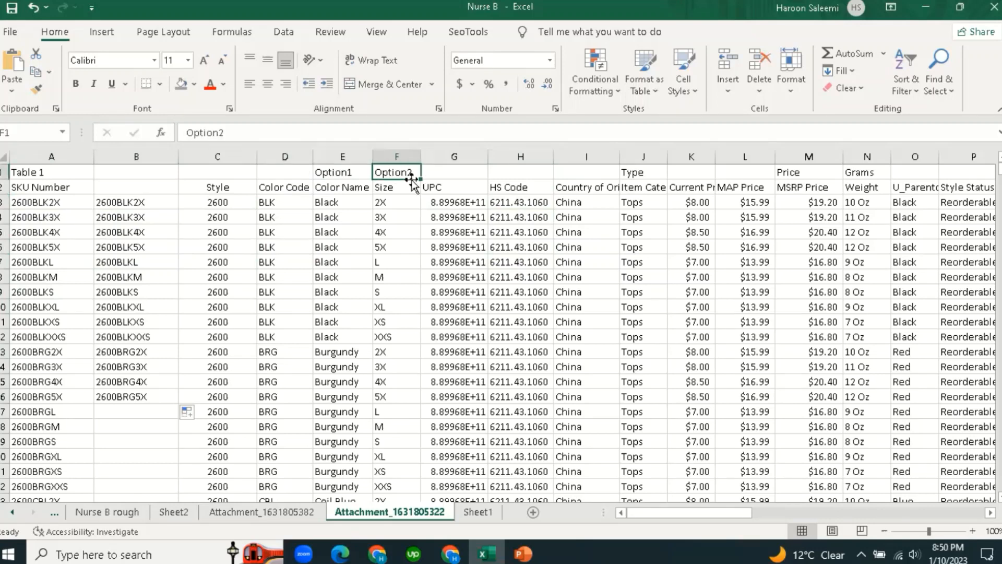
pyautogui.click(478, 512)
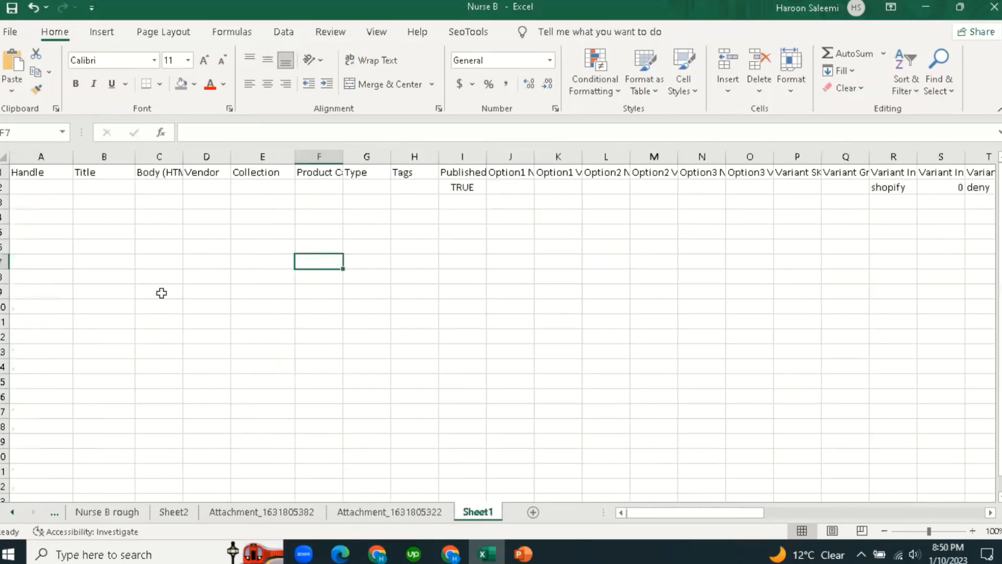
pyautogui.click(48, 188)
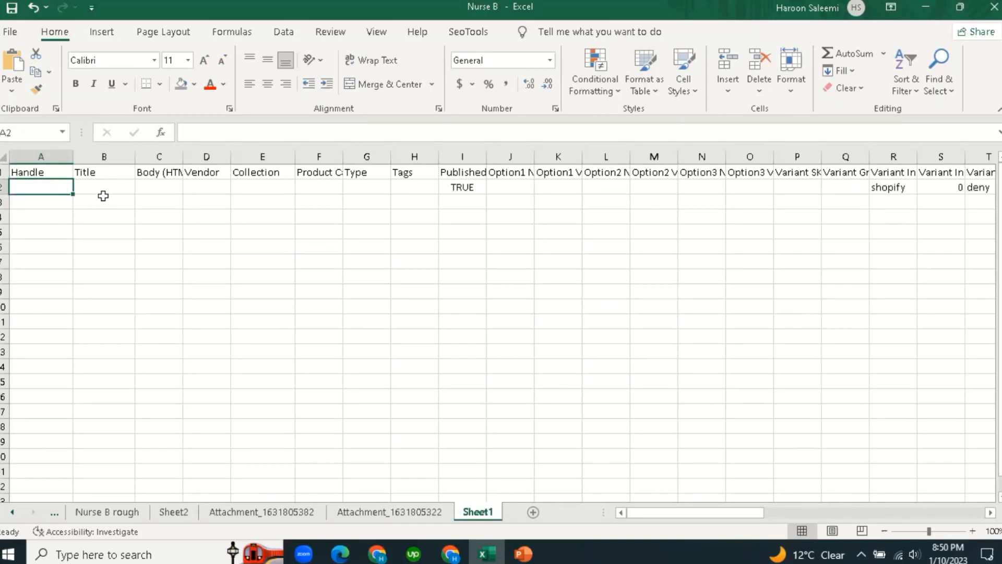
pyautogui.write('=')
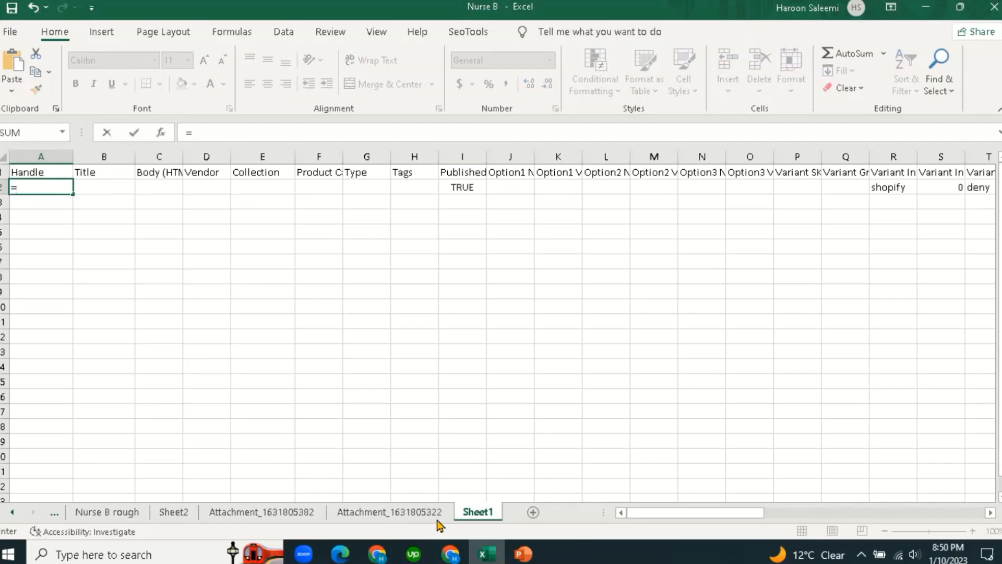
pyautogui.click(417, 514)
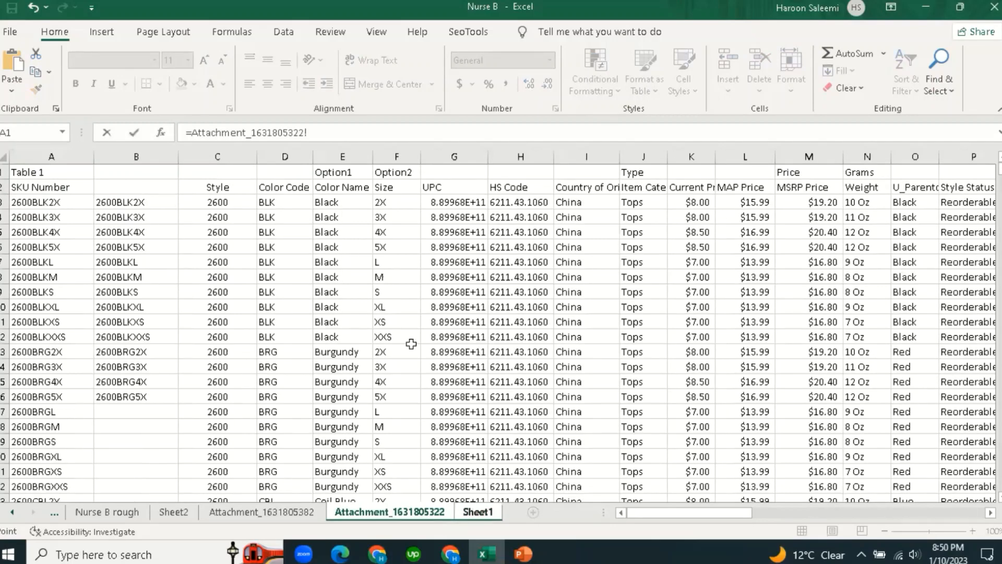
pyautogui.moveTo(716, 516); pyautogui.dragTo(844, 519)
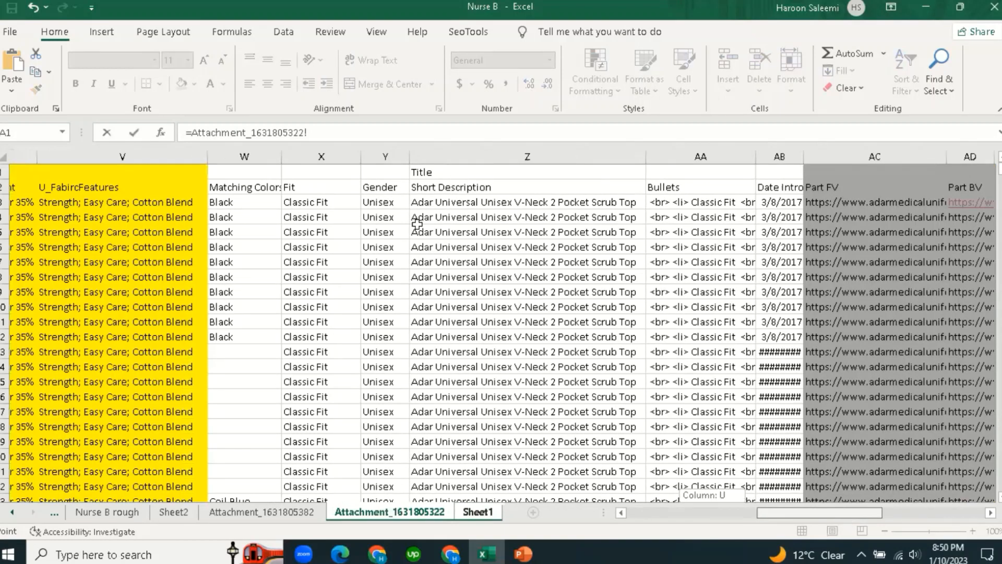
pyautogui.hscroll(1, 432, 202)
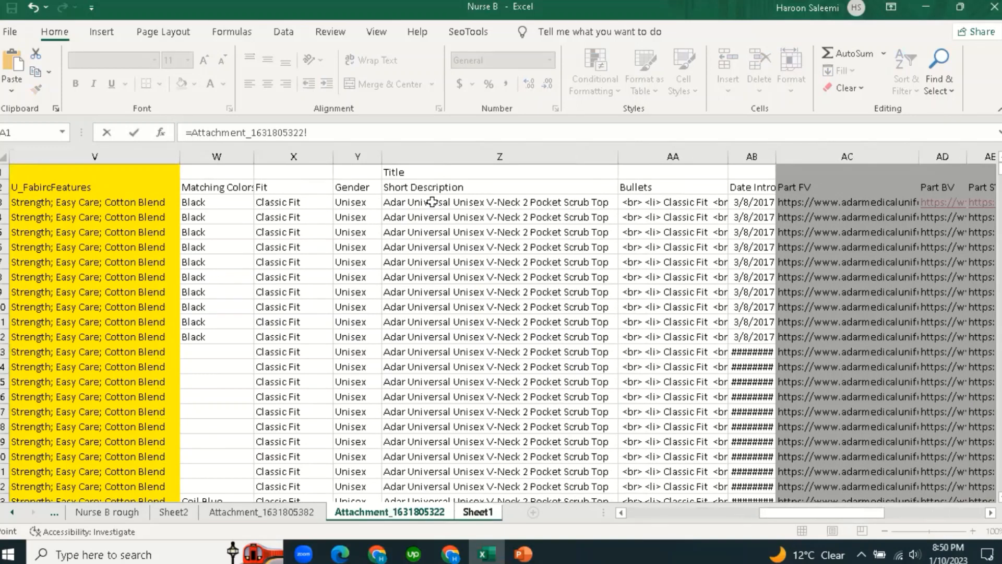
pyautogui.click(432, 202)
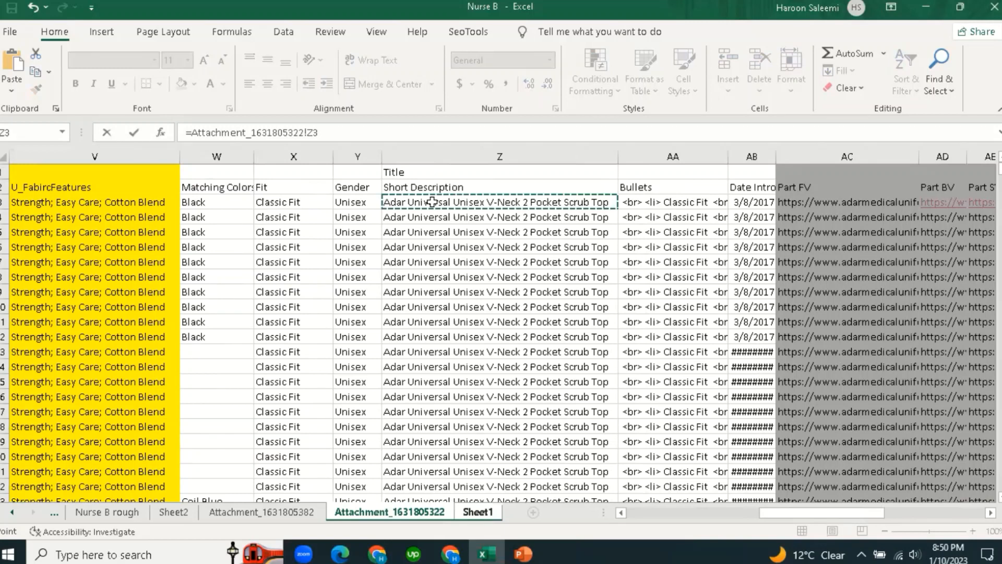
pyautogui.press('Return')
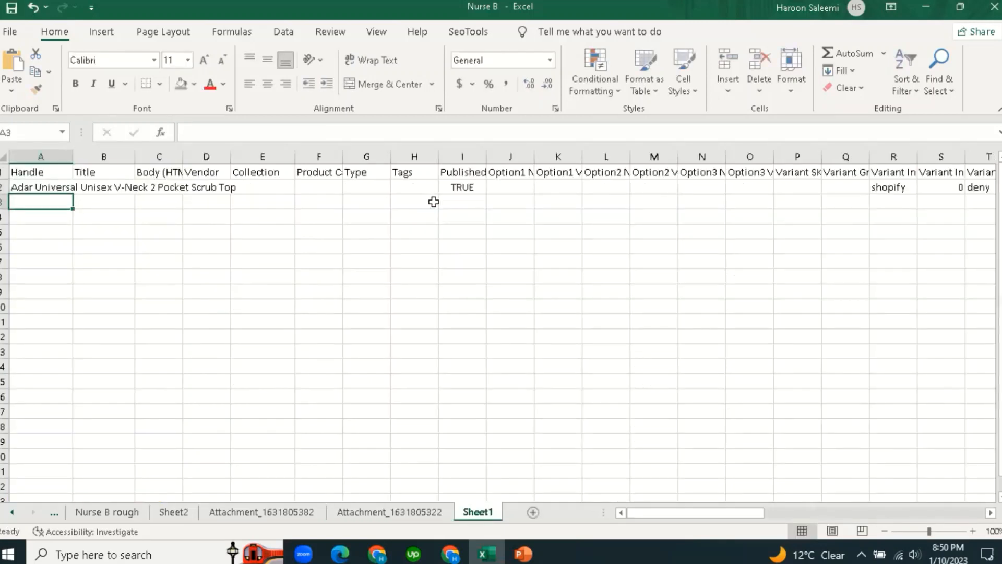
pyautogui.click(54, 187)
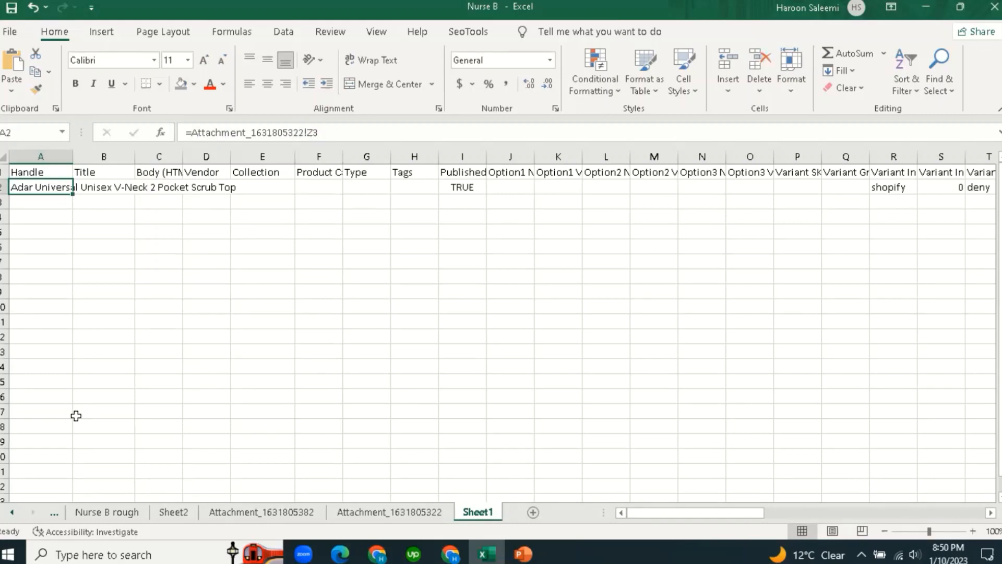
# Set the Title cell B2 to =A2 so it matches the Handle.
pyautogui.press('Down')
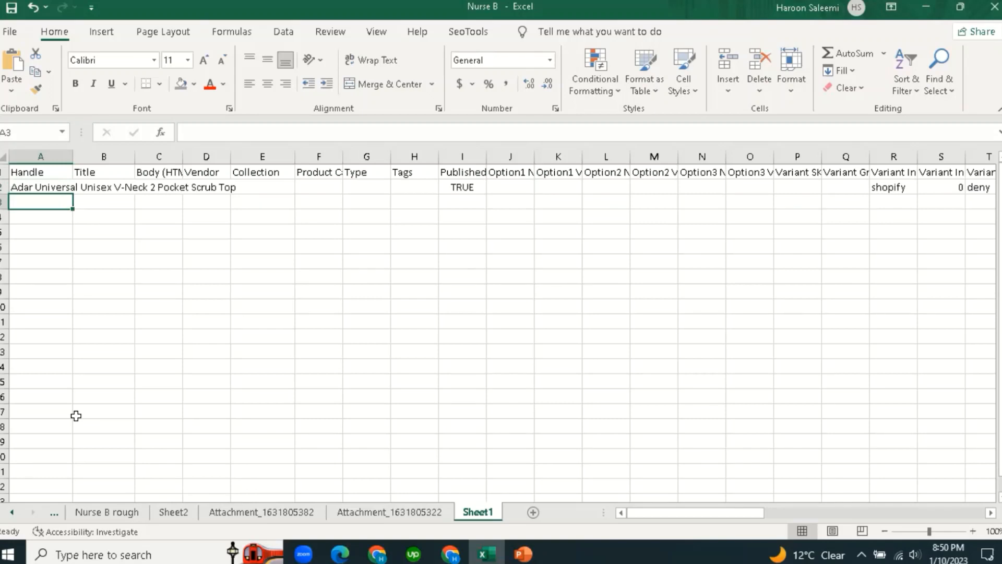
pyautogui.press('Up')
pyautogui.press('Right')
pyautogui.write('=')
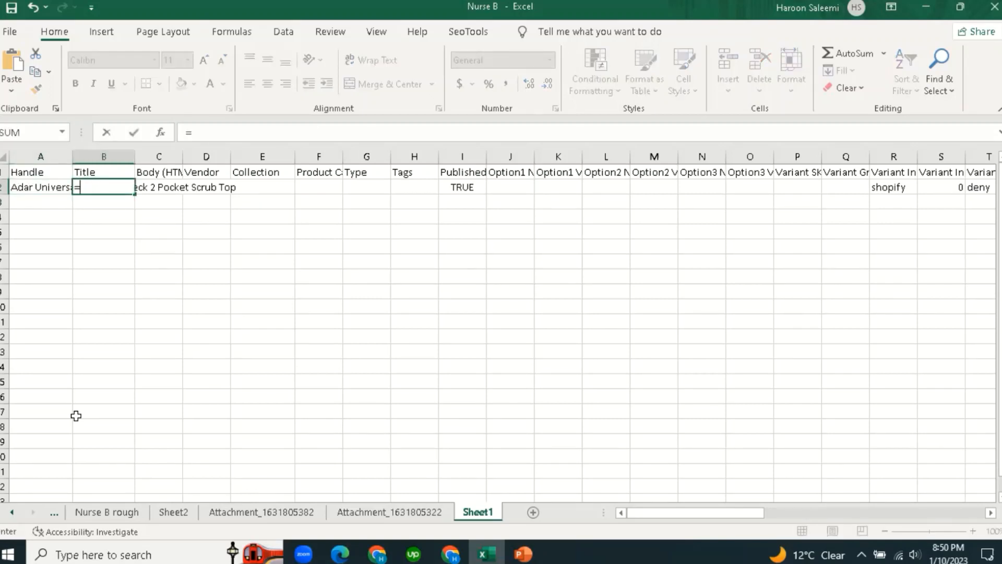
pyautogui.click(38, 188)
pyautogui.press('Return')
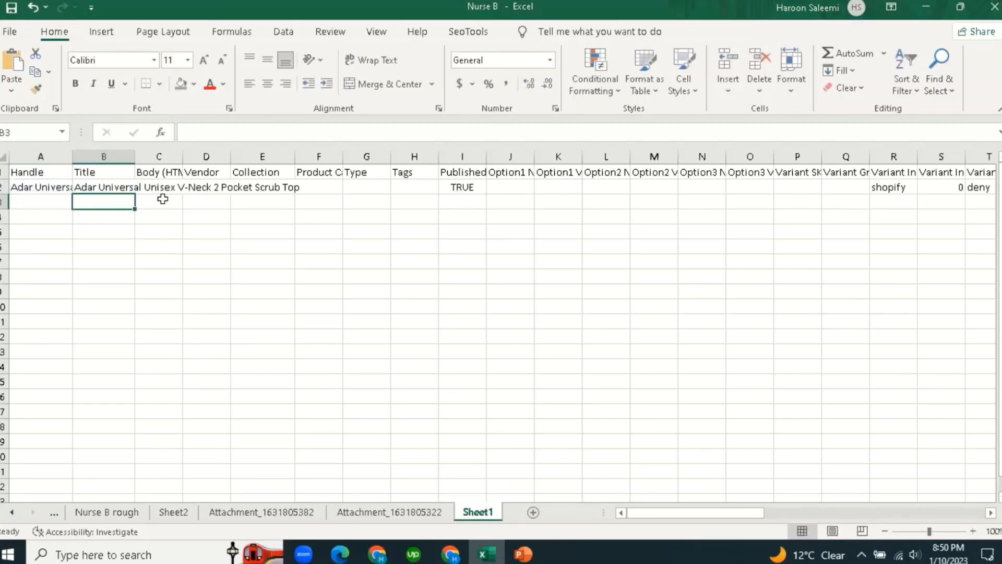
pyautogui.press('Up')
pyautogui.press('Right')
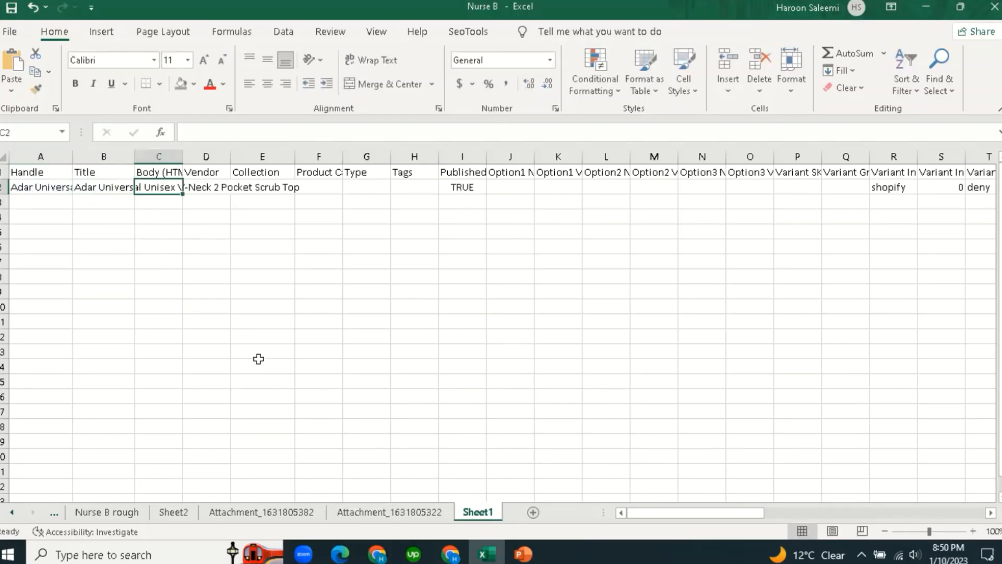
pyautogui.write('=')
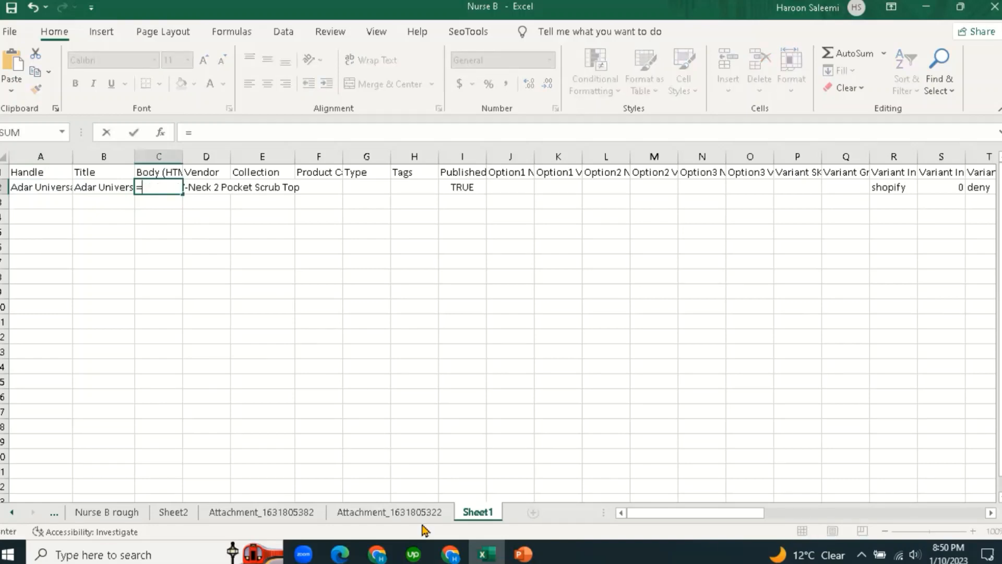
pyautogui.click(400, 512)
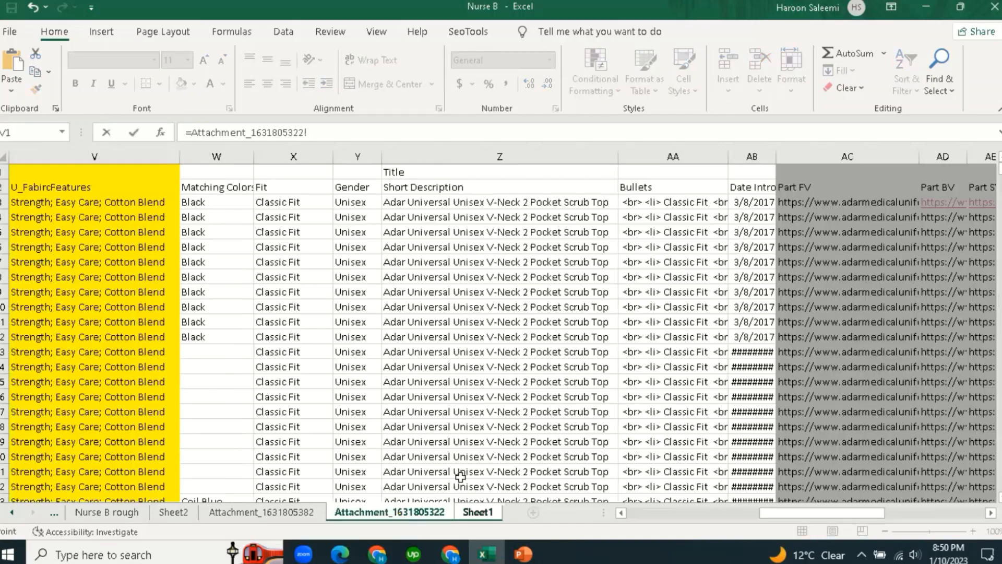
pyautogui.click(662, 205)
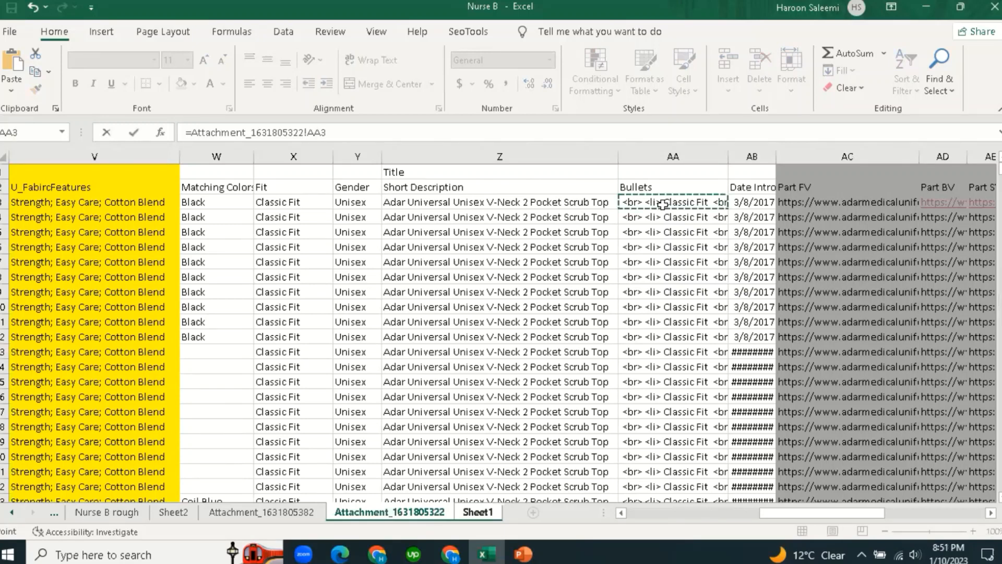
pyautogui.press('Return')
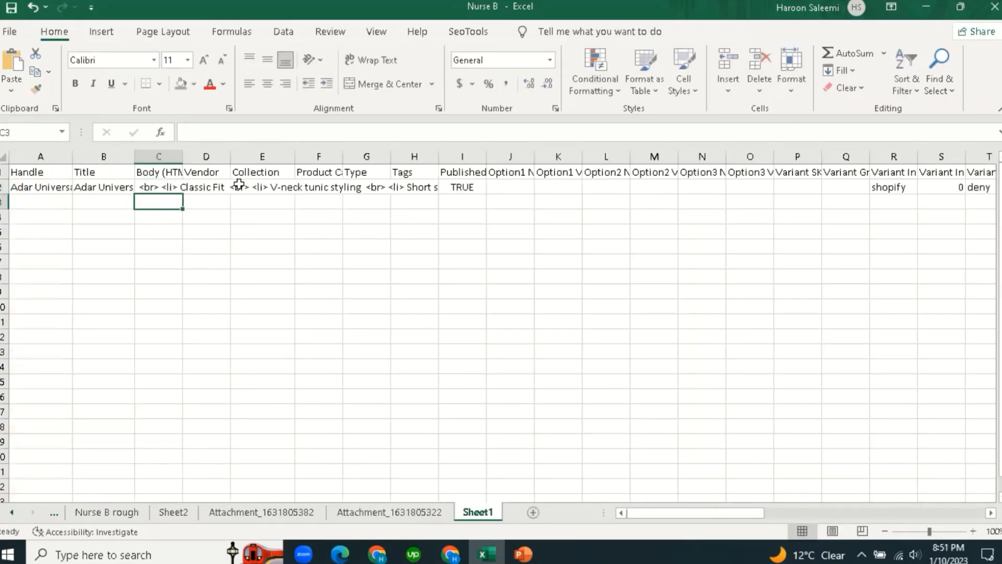
pyautogui.click(219, 193)
pyautogui.write('=')
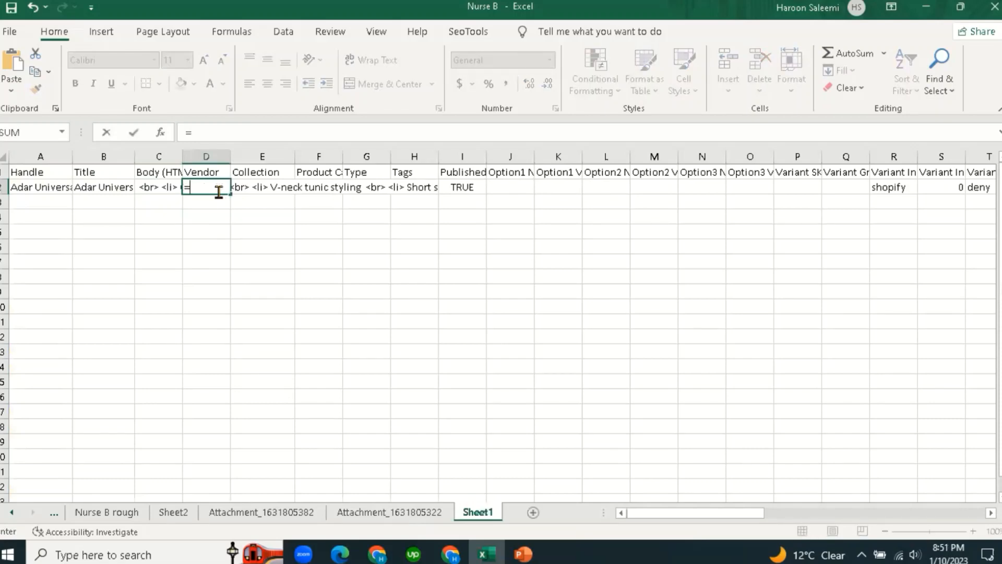
pyautogui.click(374, 517)
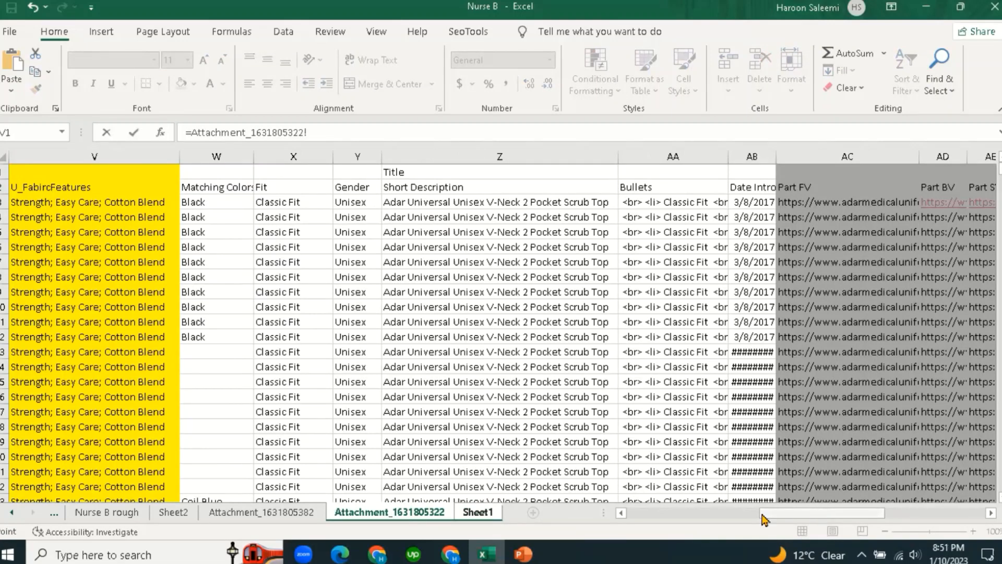
pyautogui.moveTo(766, 520); pyautogui.dragTo(761, 540)
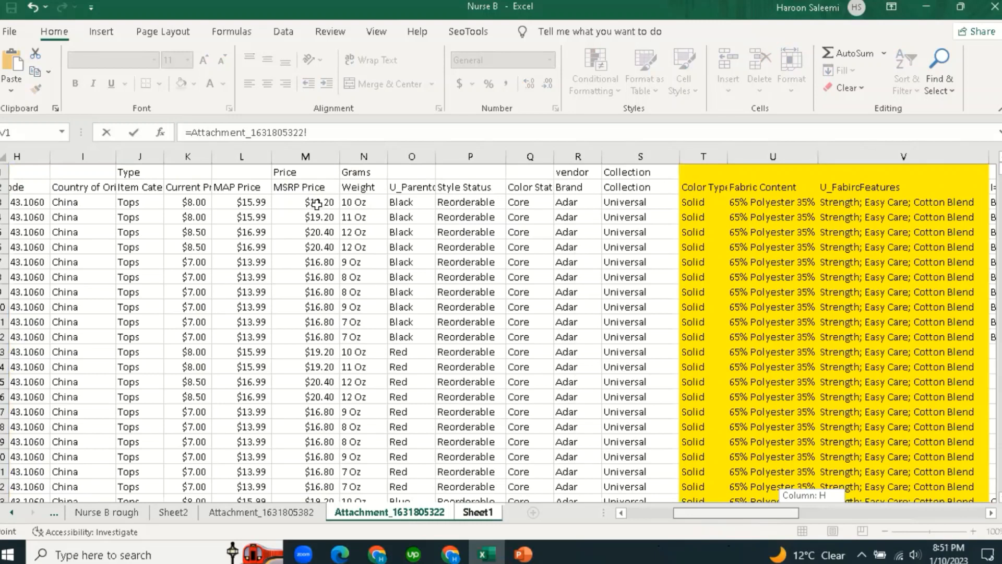
pyautogui.press('Escape')
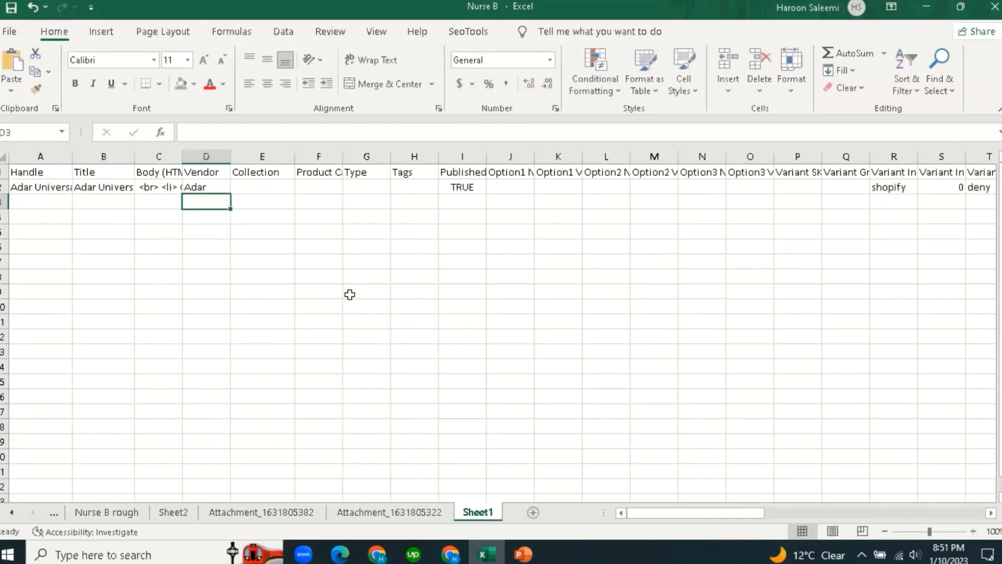
# Link Collection E2 to the collection value Universal on the attachment sheet.
pyautogui.click(263, 187)
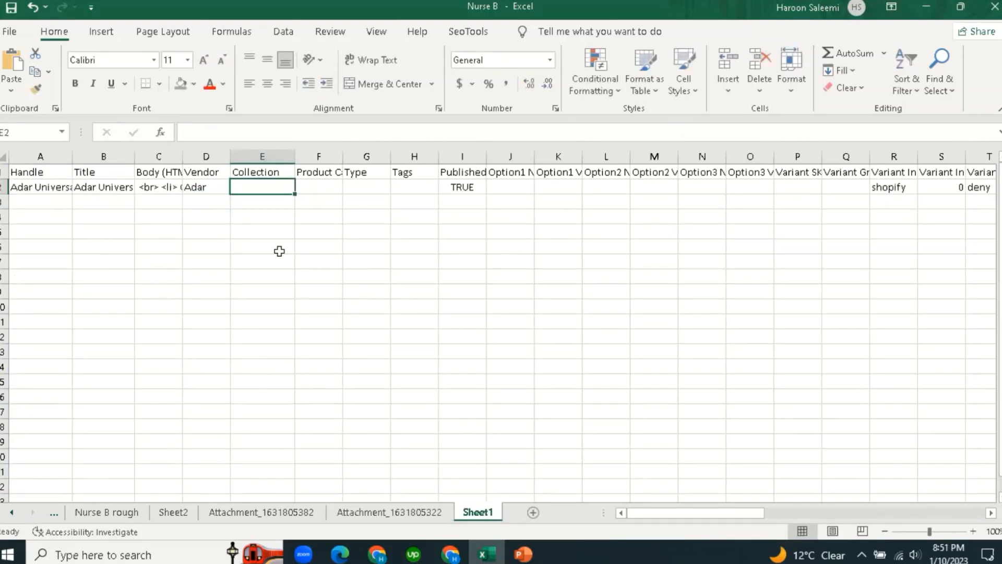
pyautogui.write('=')
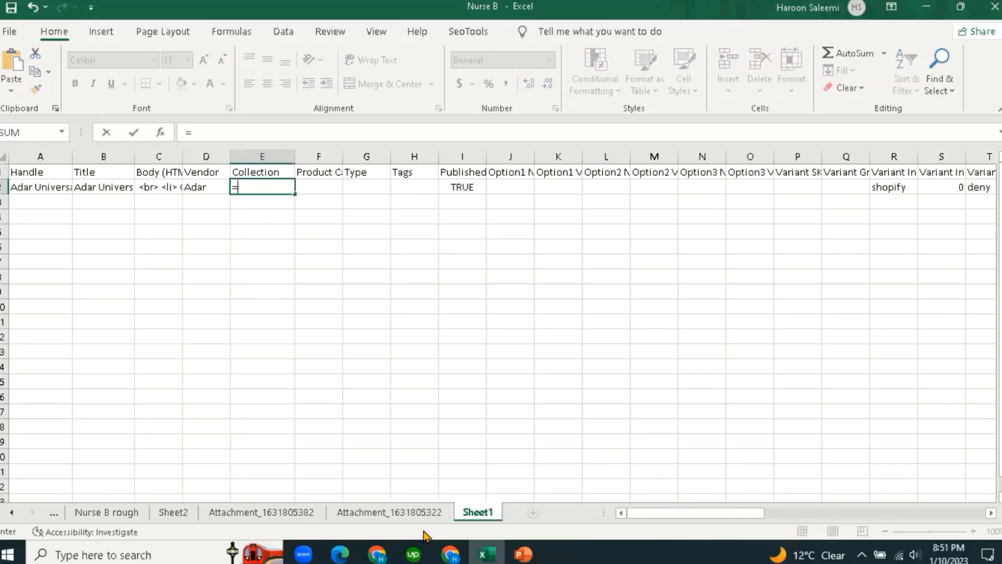
pyautogui.click(410, 513)
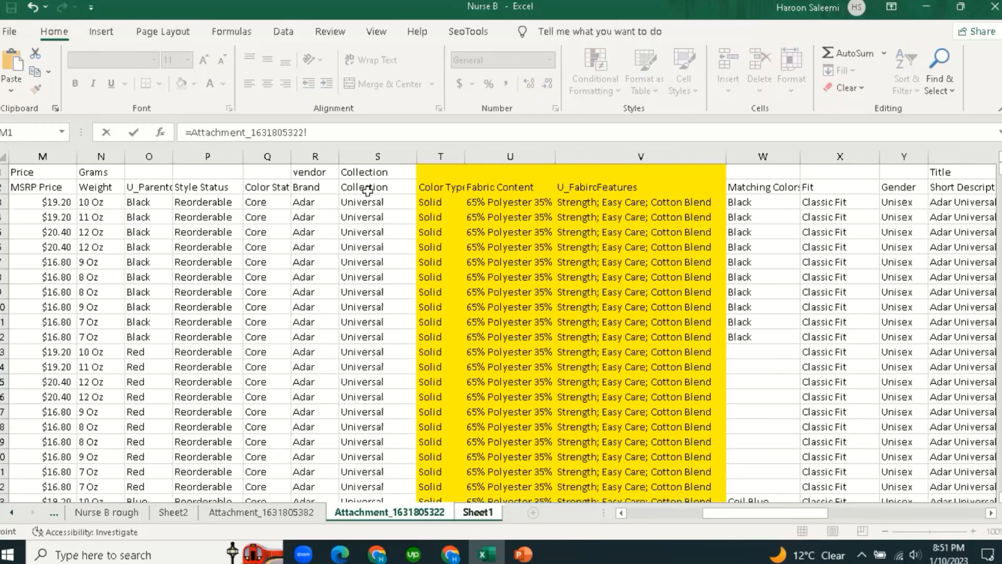
pyautogui.click(429, 294)
pyautogui.press('Return')
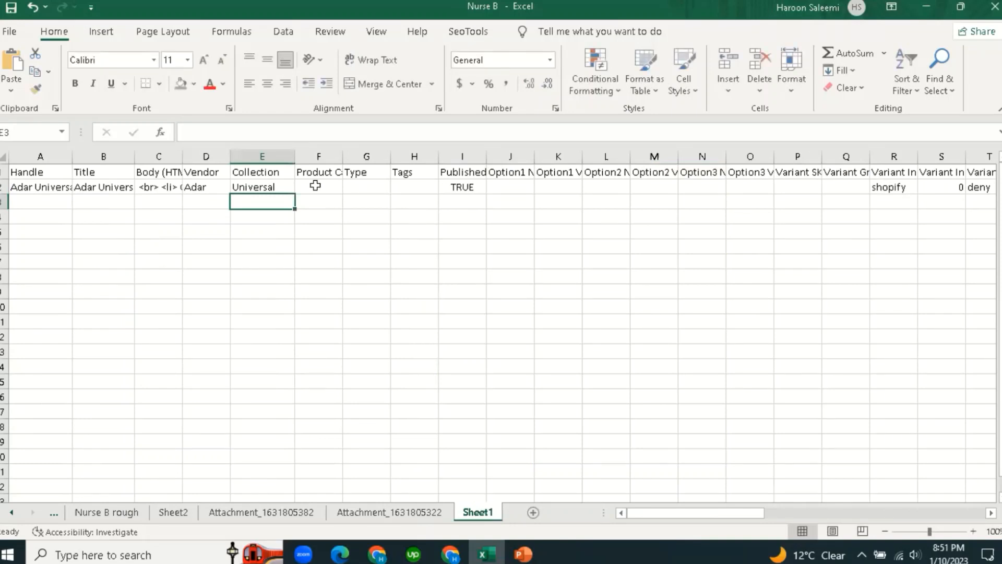
pyautogui.click(335, 173)
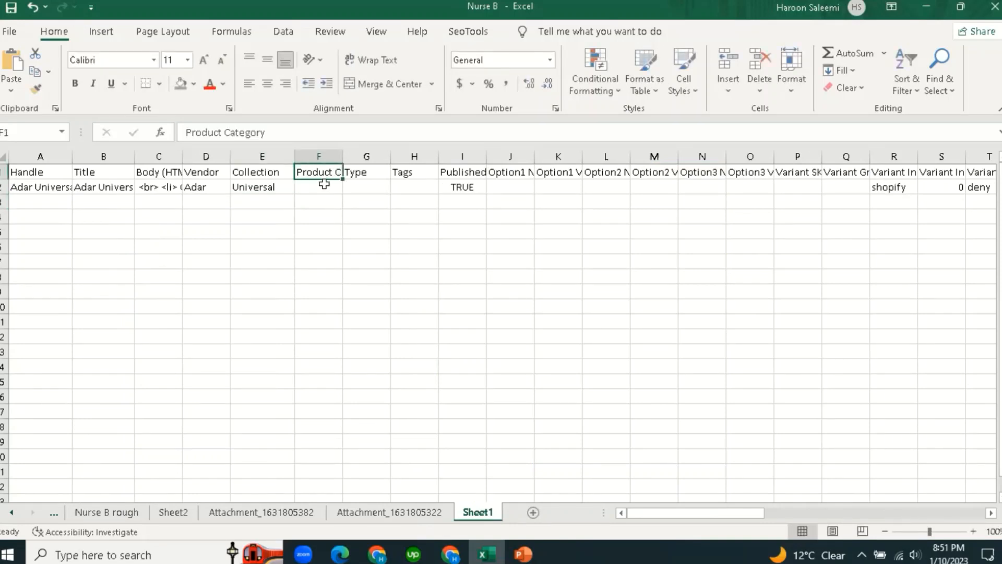
pyautogui.click(370, 168)
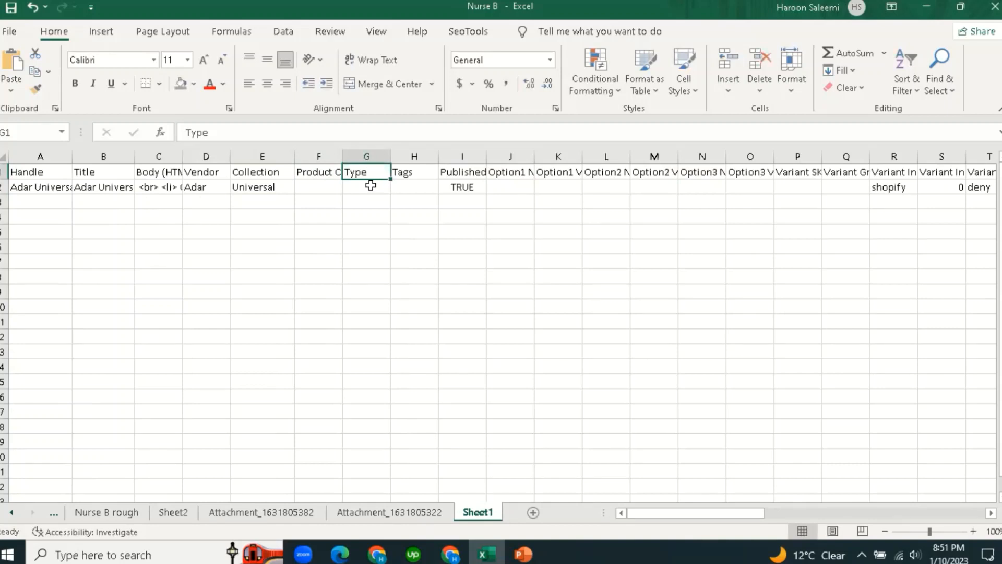
pyautogui.click(371, 185)
pyautogui.write('=')
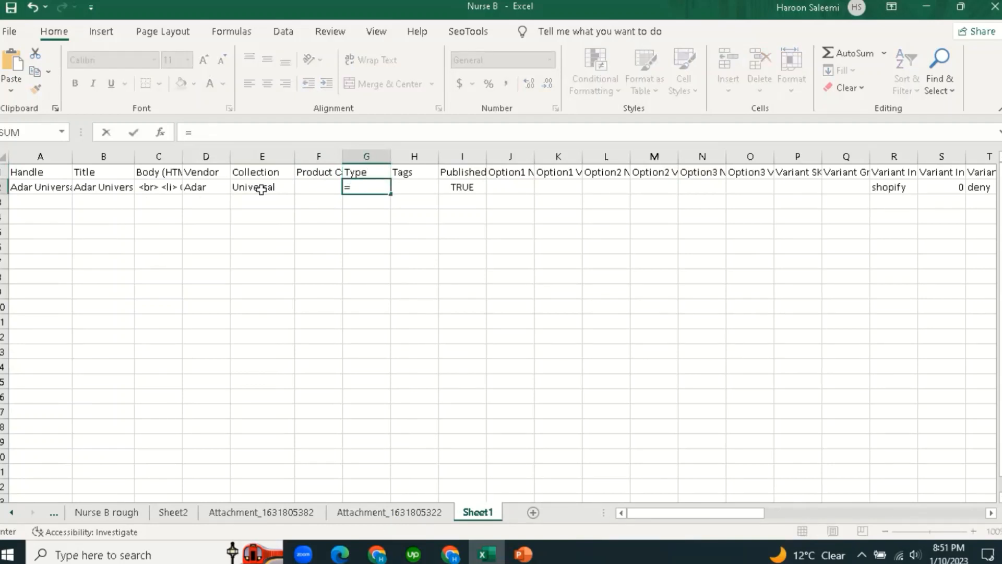
pyautogui.hotkey('ctrl', 'pageup')
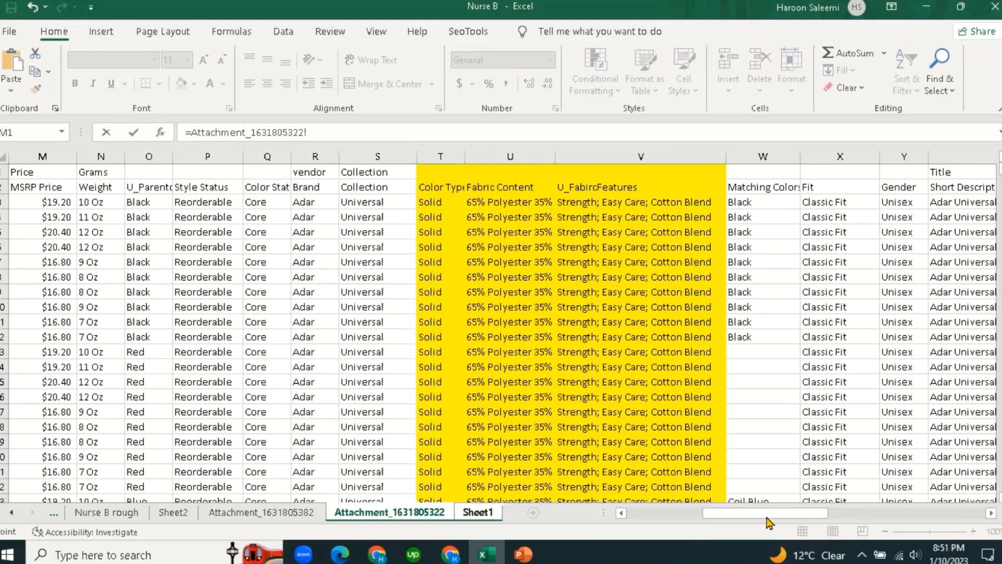
pyautogui.moveTo(740, 519); pyautogui.dragTo(684, 518)
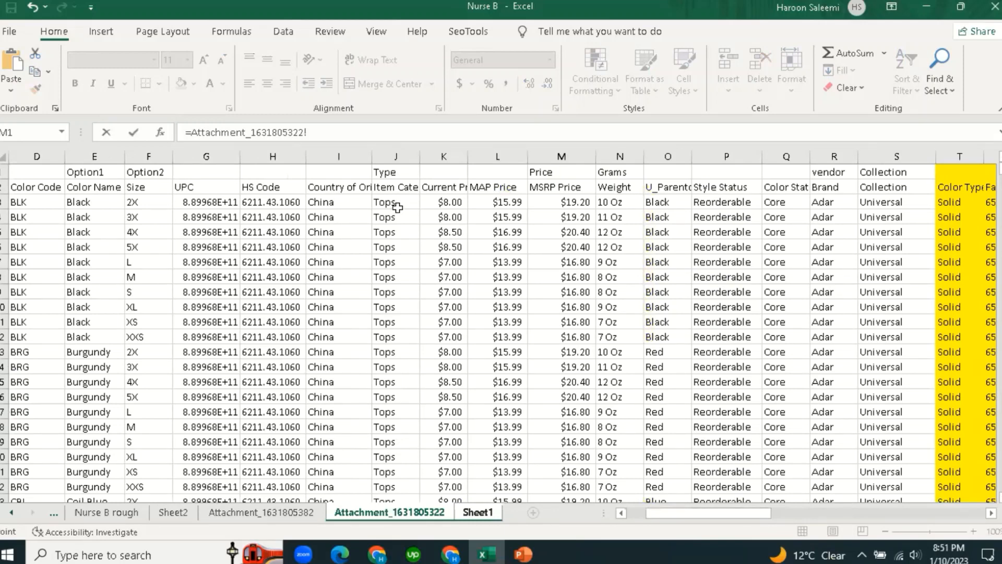
pyautogui.click(396, 203)
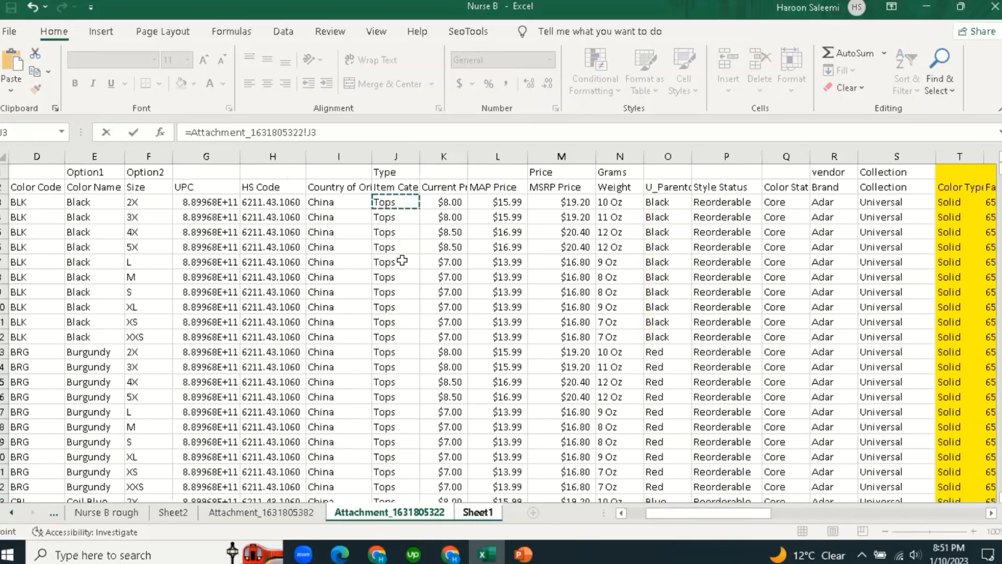
pyautogui.press('Return')
pyautogui.click(417, 192)
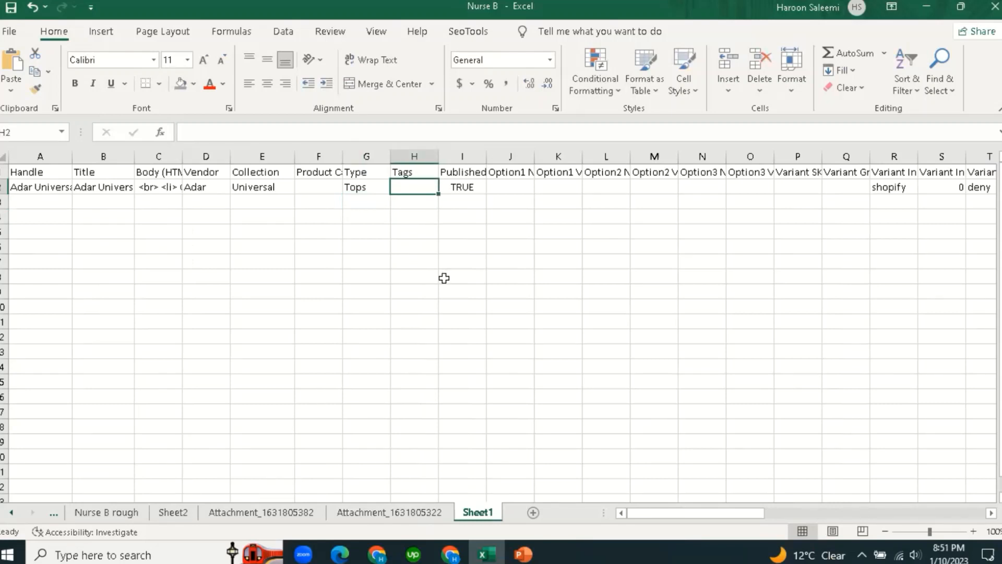
pyautogui.press('Right')
pyautogui.press('Left')
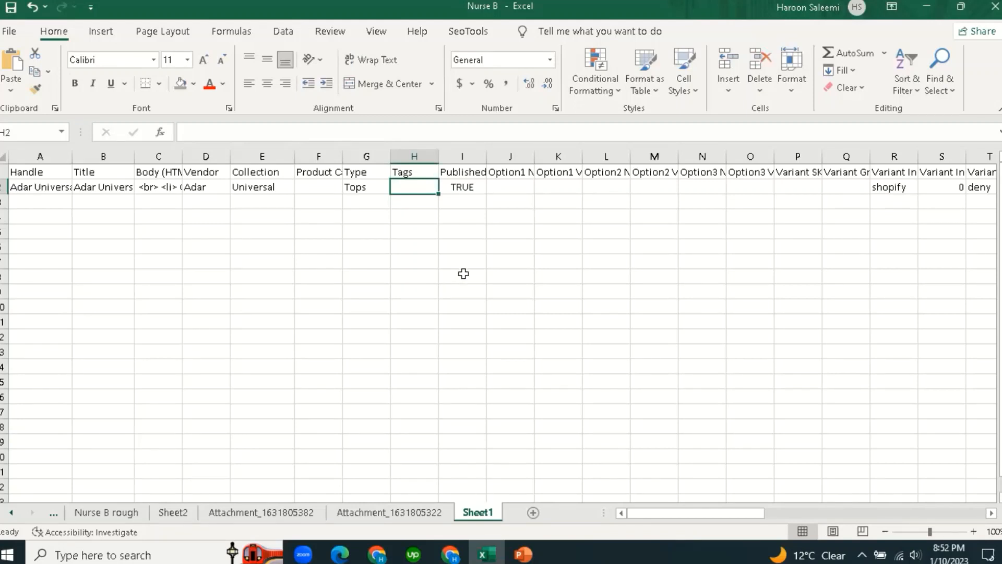
pyautogui.click(419, 263)
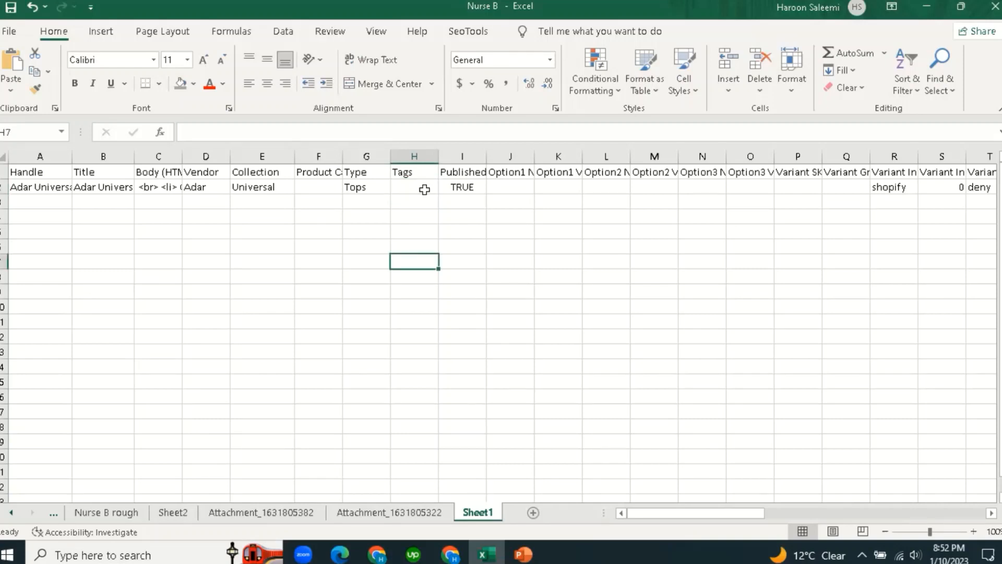
pyautogui.click(423, 188)
pyautogui.click(427, 250)
pyautogui.click(412, 188)
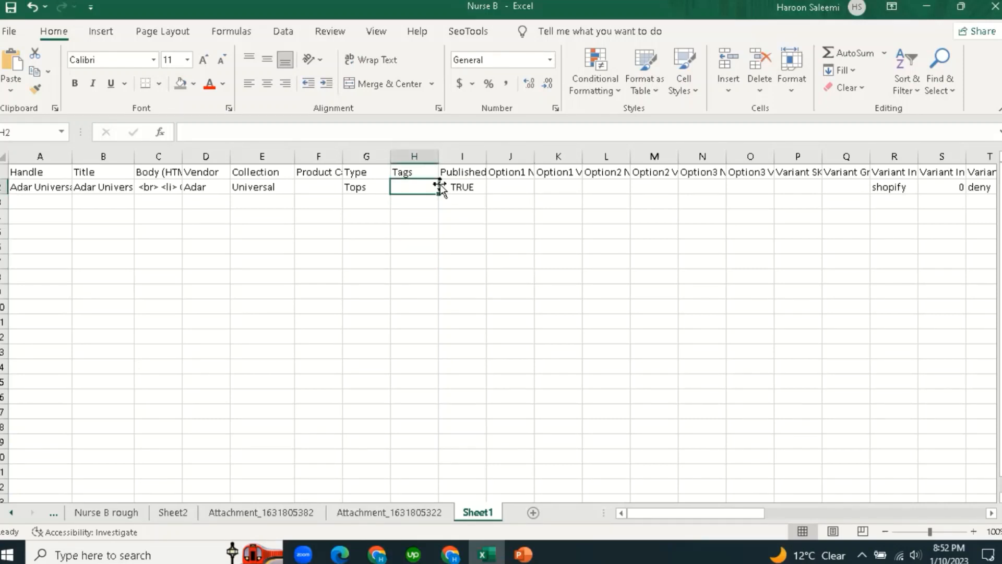
pyautogui.click(423, 172)
pyautogui.click(417, 186)
pyautogui.click(475, 187)
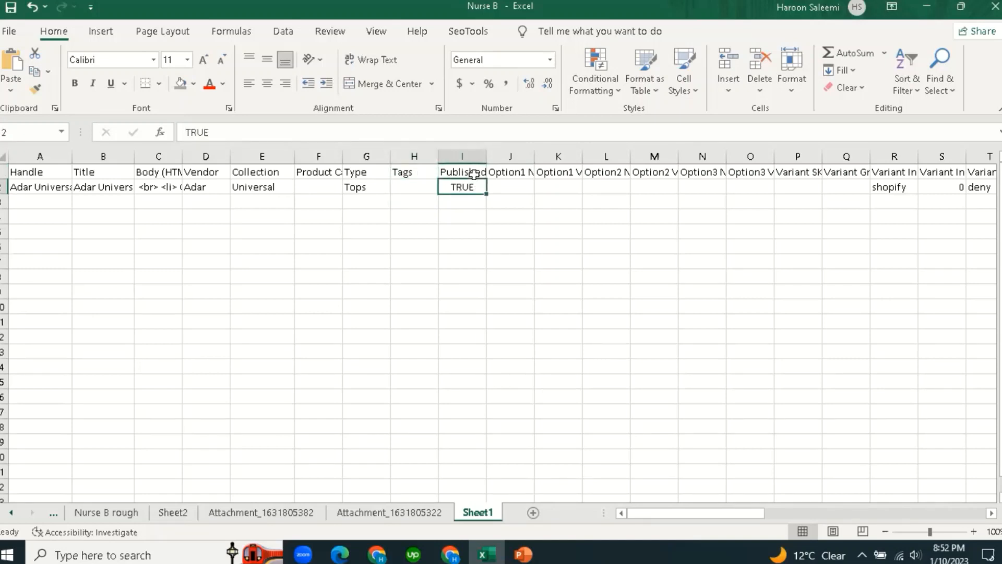
pyautogui.click(469, 172)
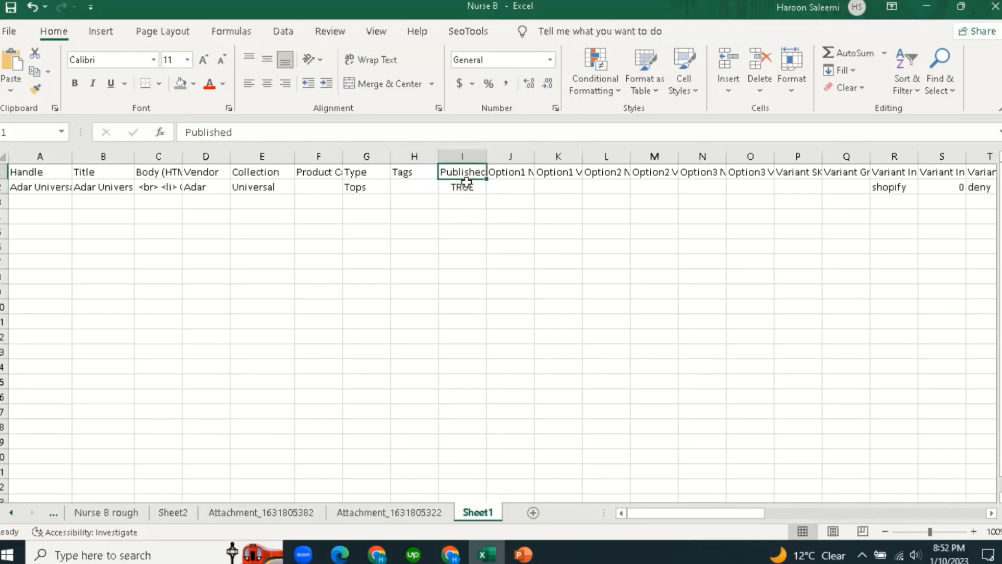
pyautogui.click(466, 184)
pyautogui.click(512, 191)
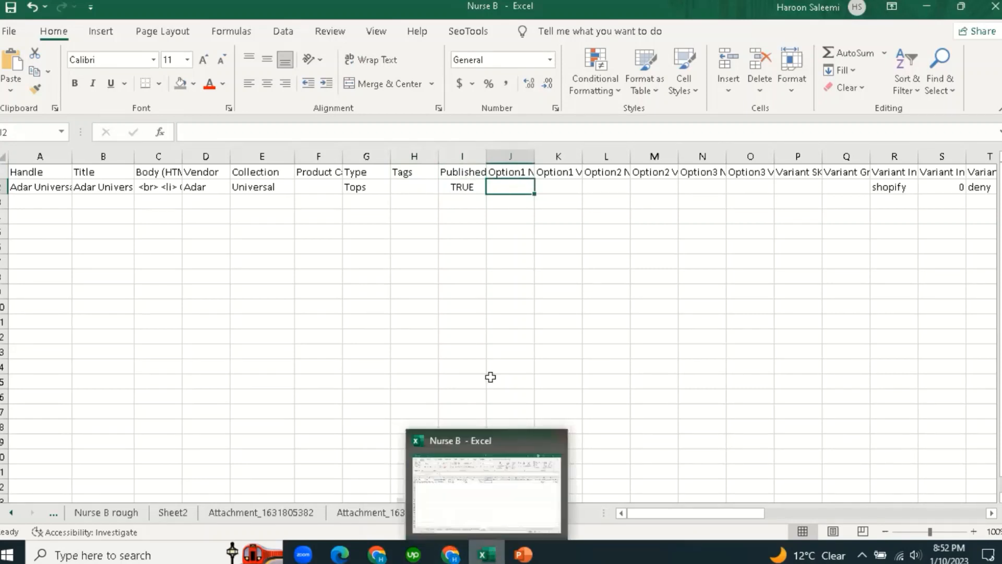
pyautogui.click(372, 513)
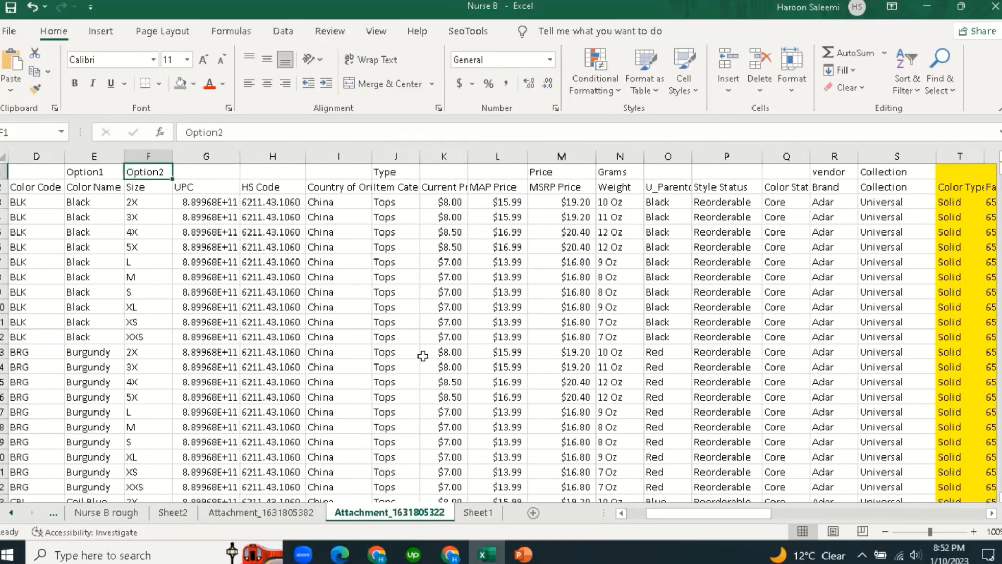
pyautogui.click(318, 286)
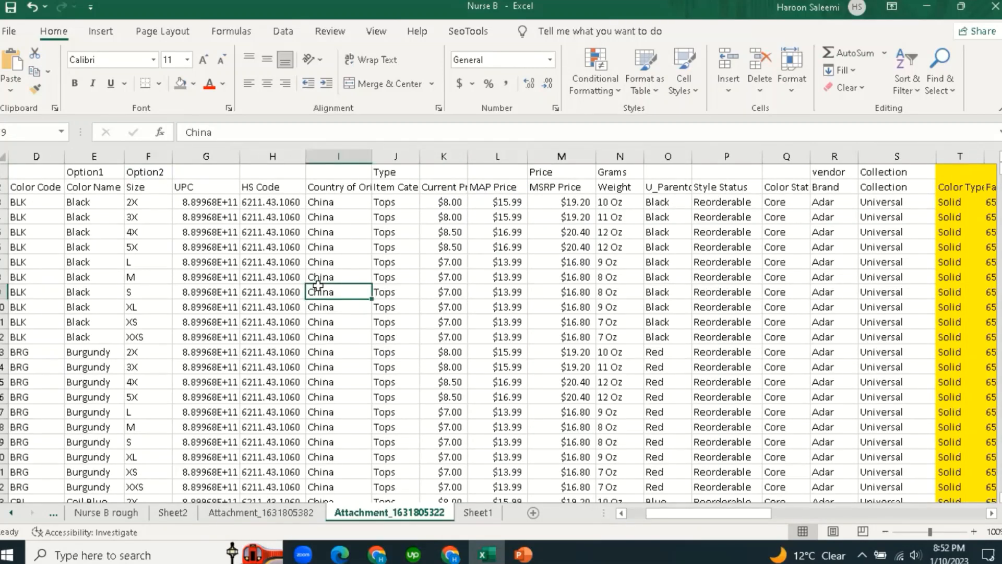
pyautogui.click(313, 259)
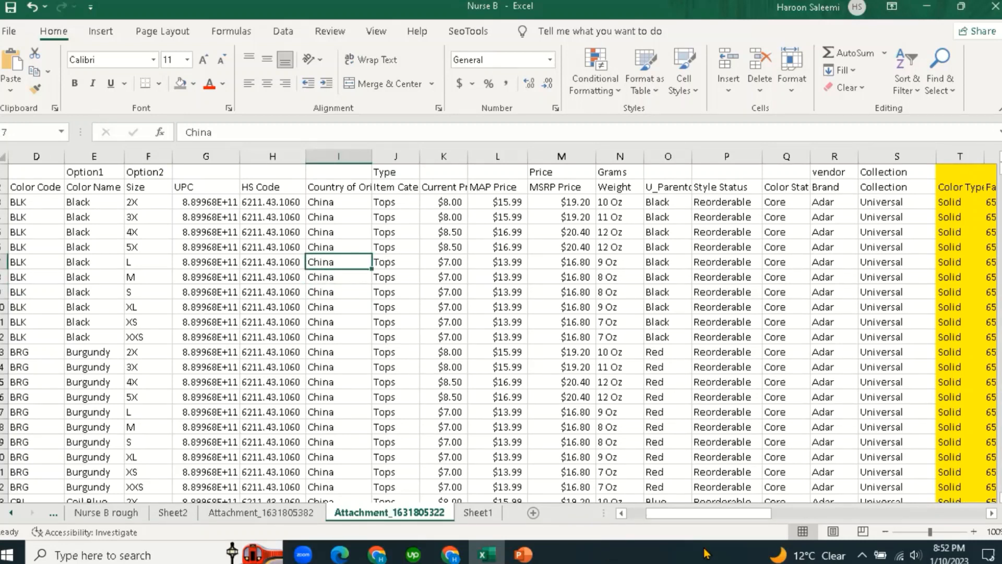
pyautogui.moveTo(723, 514); pyautogui.dragTo(671, 524)
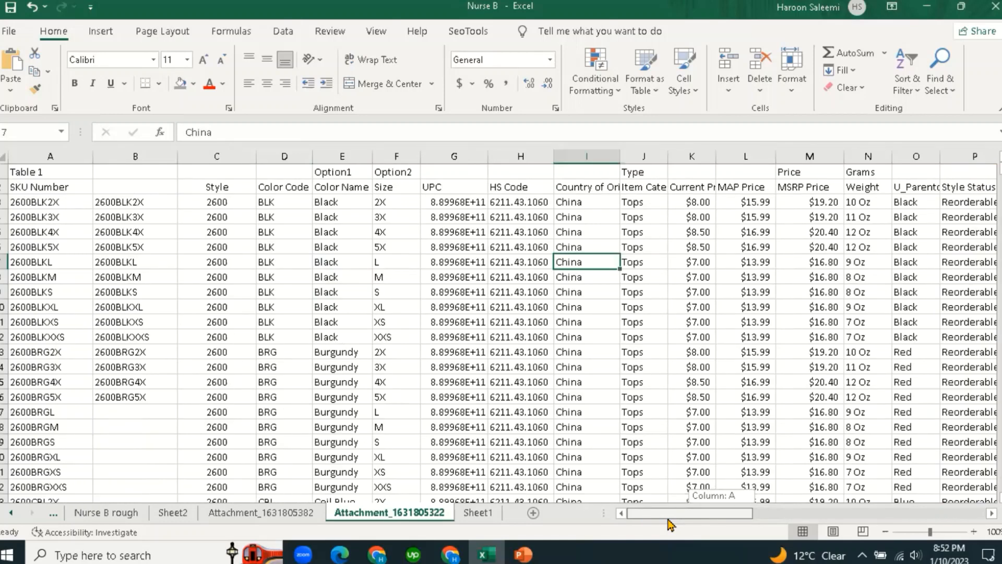
pyautogui.click(301, 258)
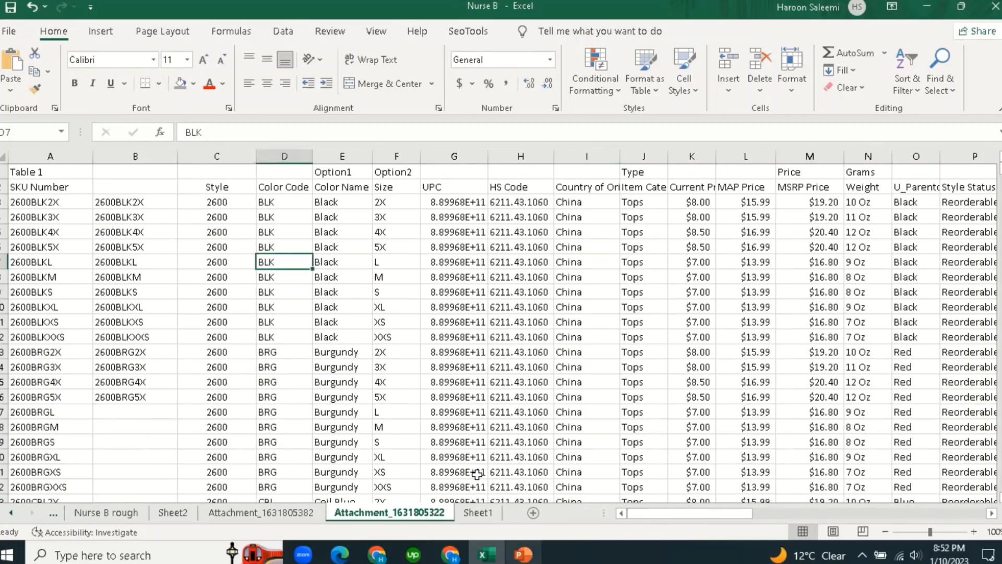
pyautogui.click(272, 203)
pyautogui.click(341, 204)
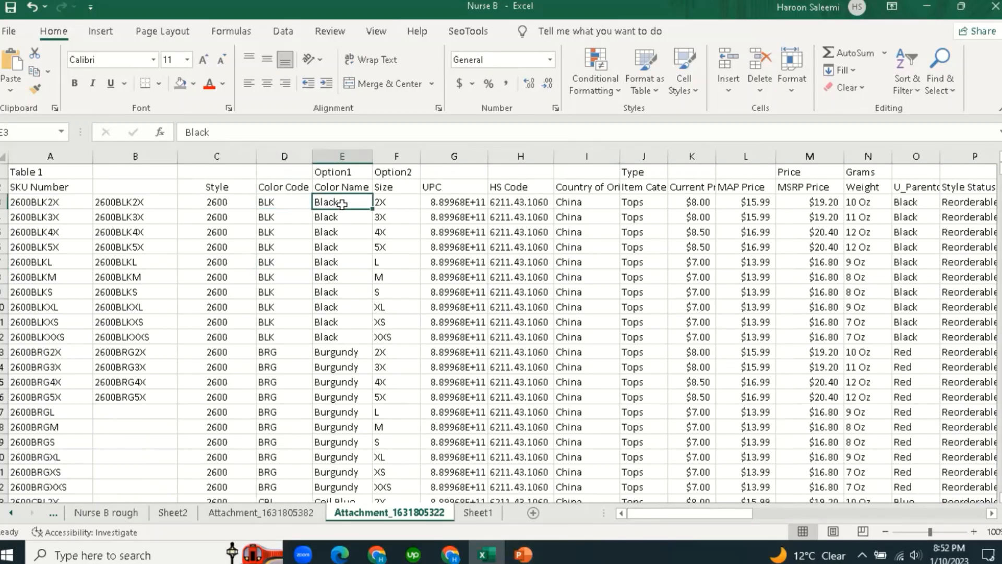
pyautogui.click(342, 277)
# Check the Option1 heading and Size entries 2X, 3X and 5X, then return to Sheet1.
pyautogui.click(343, 172)
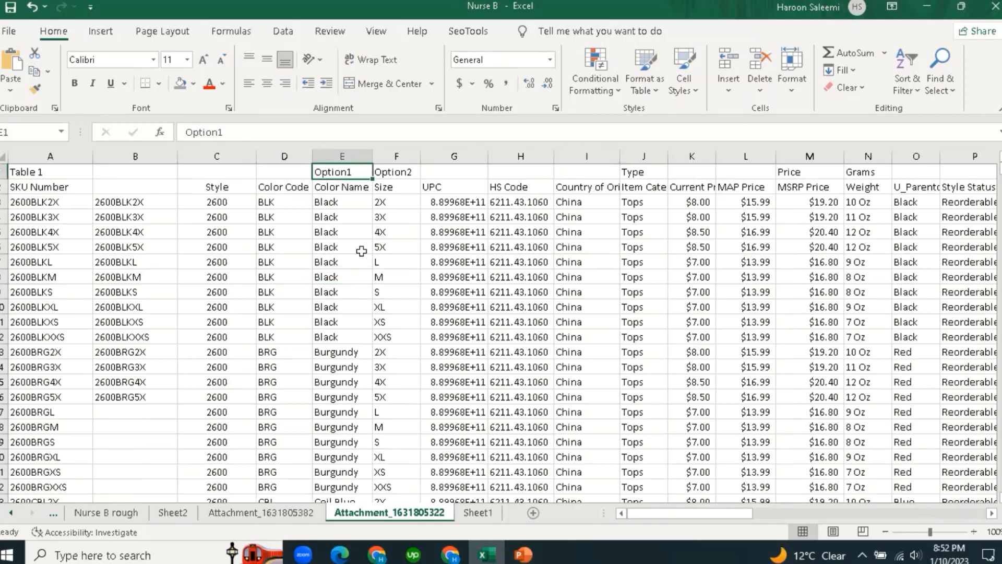
pyautogui.click(390, 204)
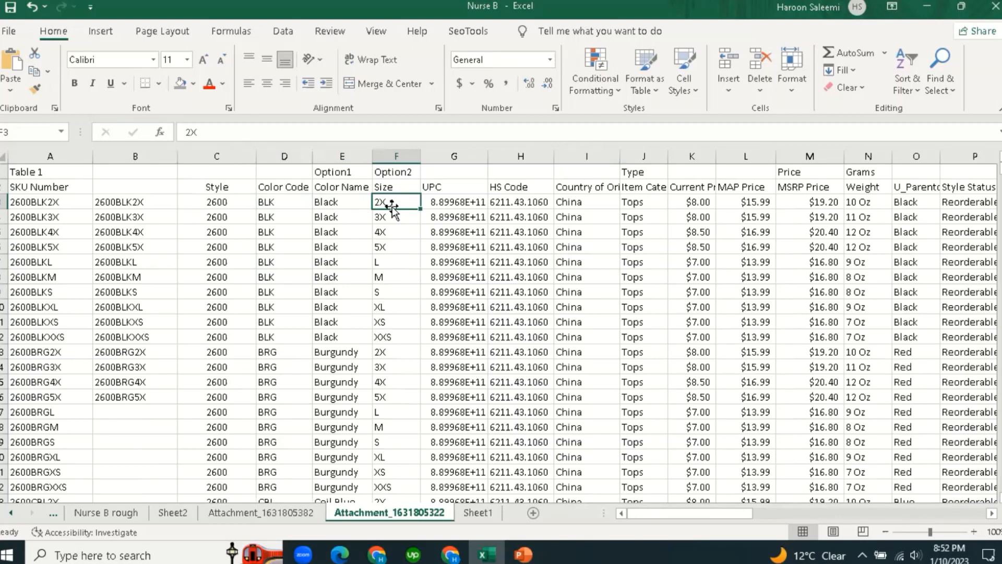
pyautogui.click(387, 231)
pyautogui.click(402, 188)
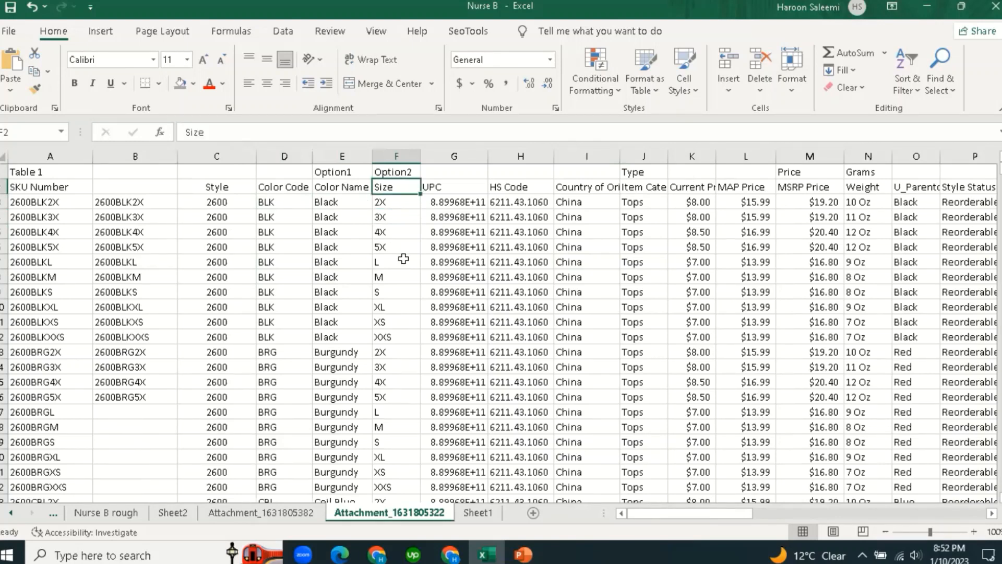
pyautogui.click(404, 259)
pyautogui.click(402, 213)
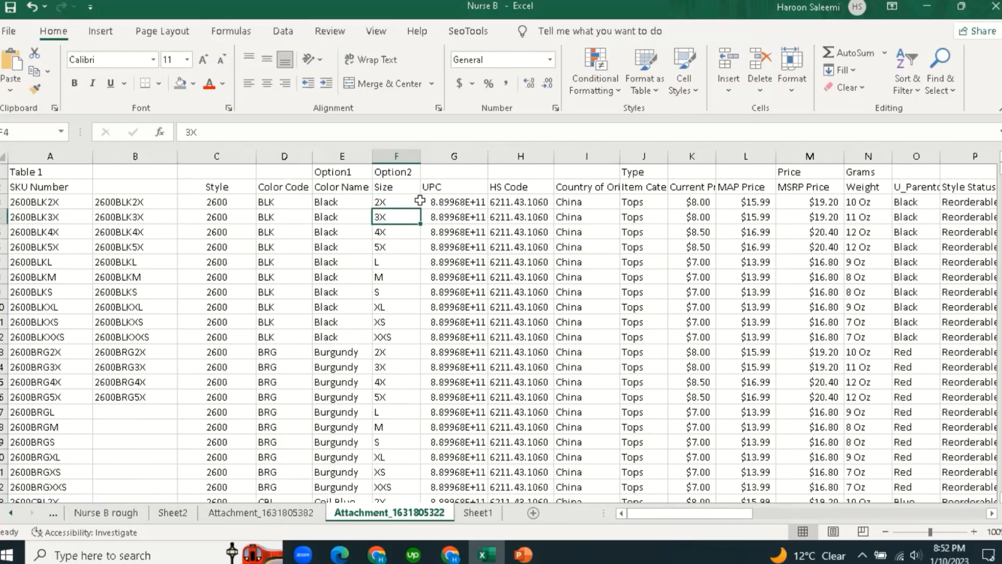
pyautogui.click(393, 249)
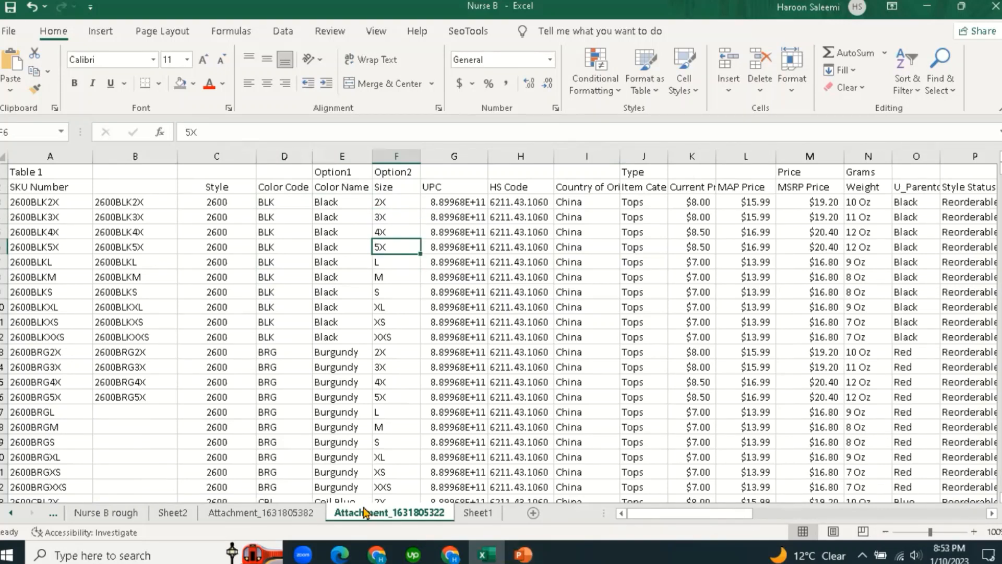
pyautogui.click(477, 513)
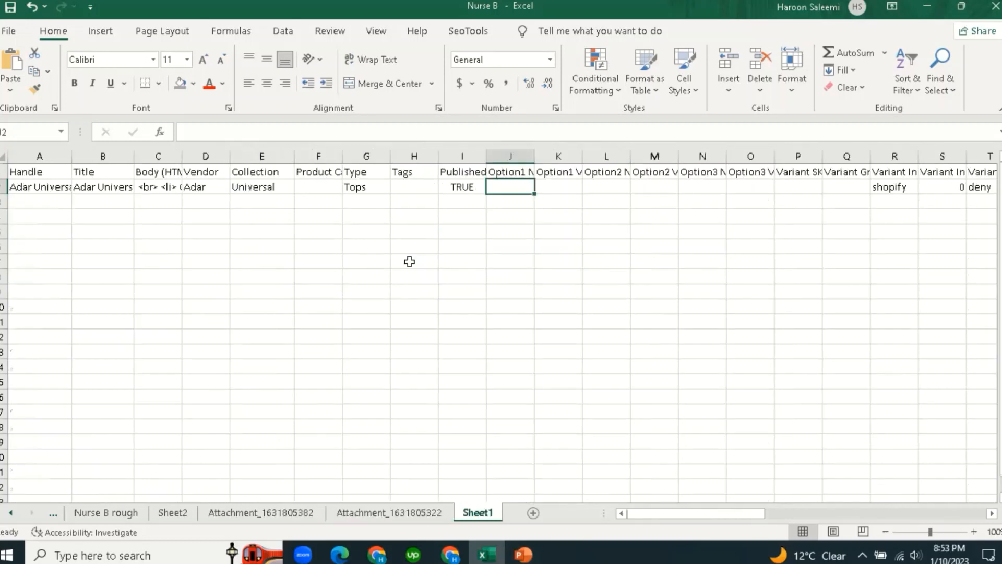
# Enter Color as the Option1 Name in J2.
pyautogui.click(517, 172)
pyautogui.click(513, 189)
pyautogui.write('Color')
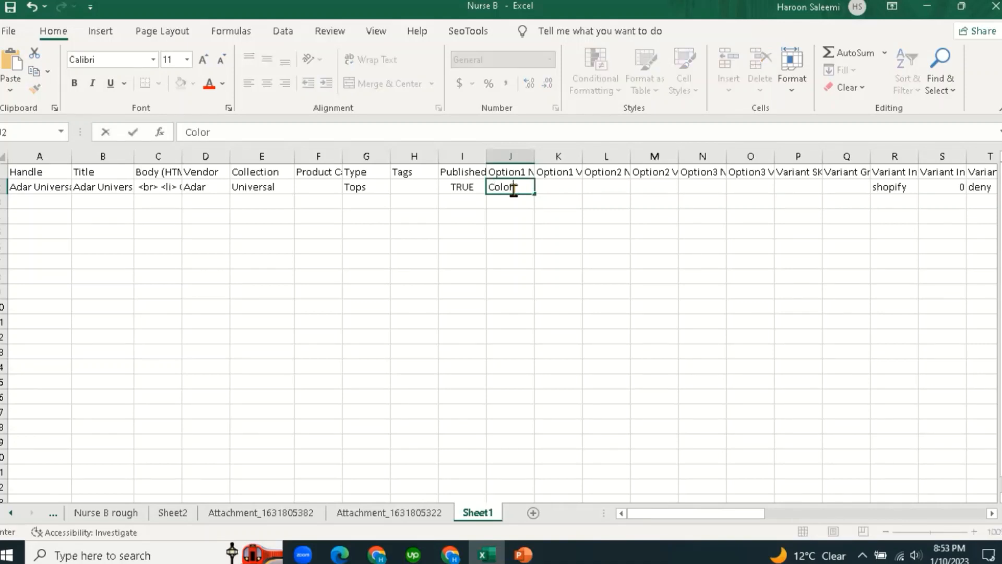
pyautogui.press('Tab')
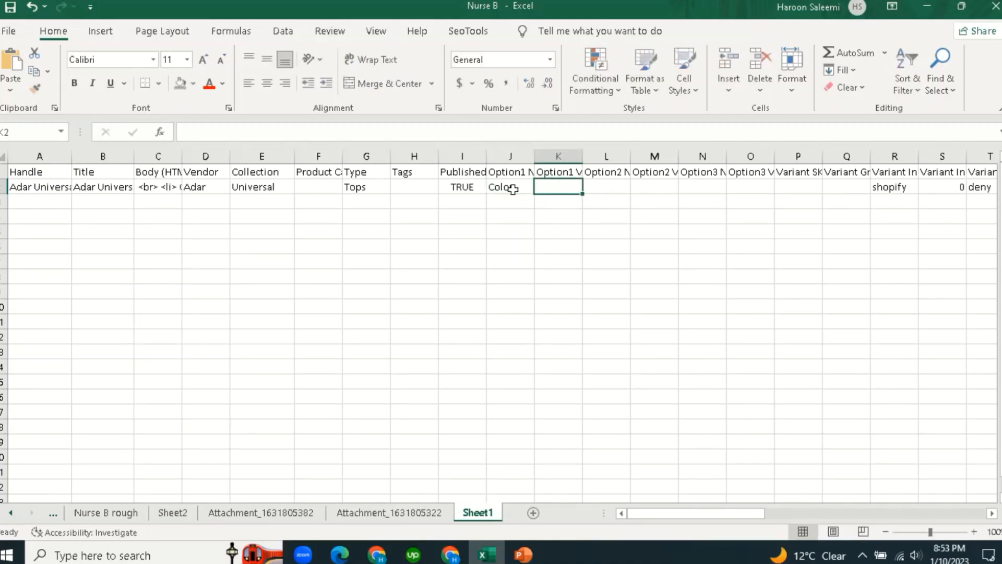
pyautogui.press('Tab')
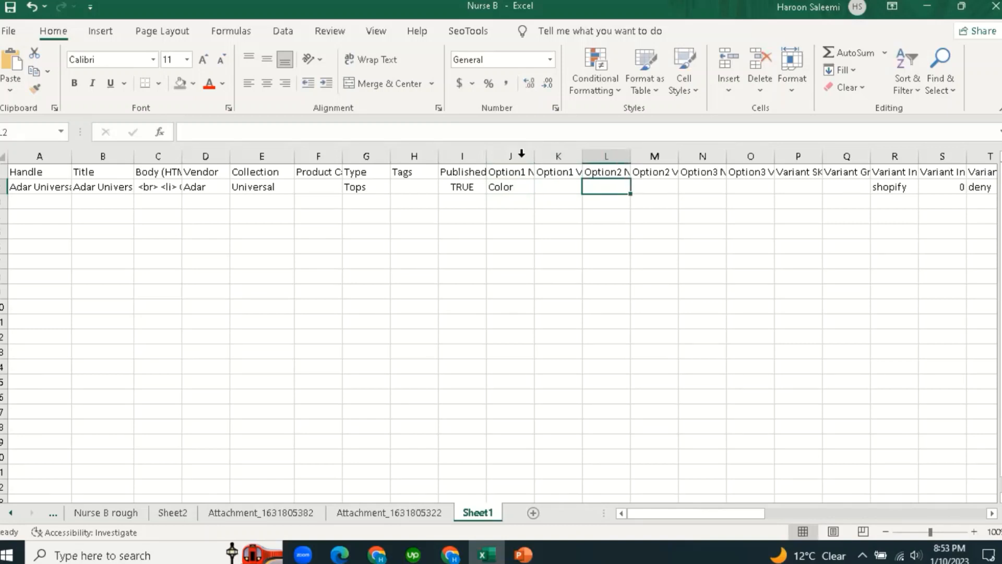
# AutoFit columns L, K and J to their Option headers.
pyautogui.doubleClick(631, 155)
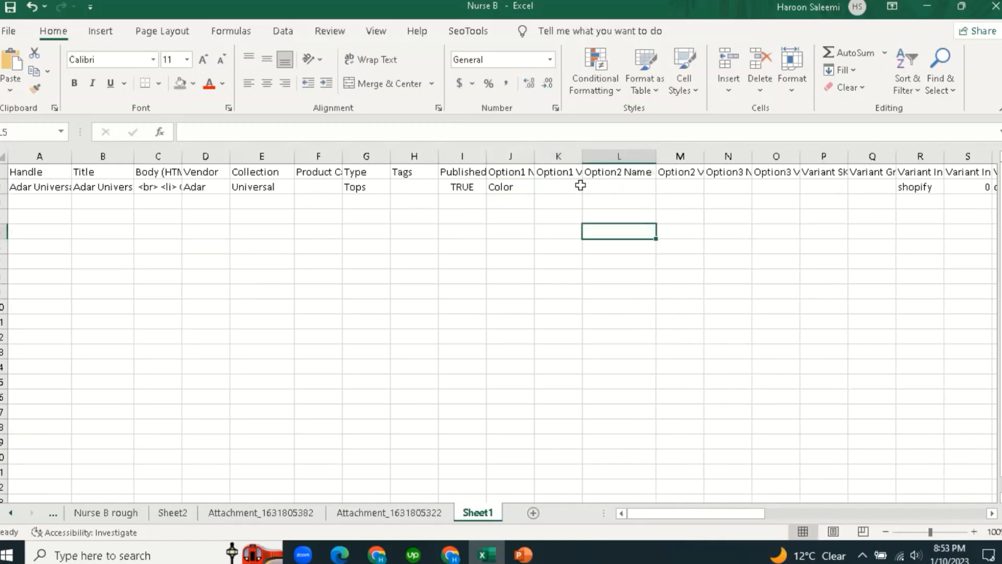
pyautogui.click(558, 171)
pyautogui.doubleClick(583, 155)
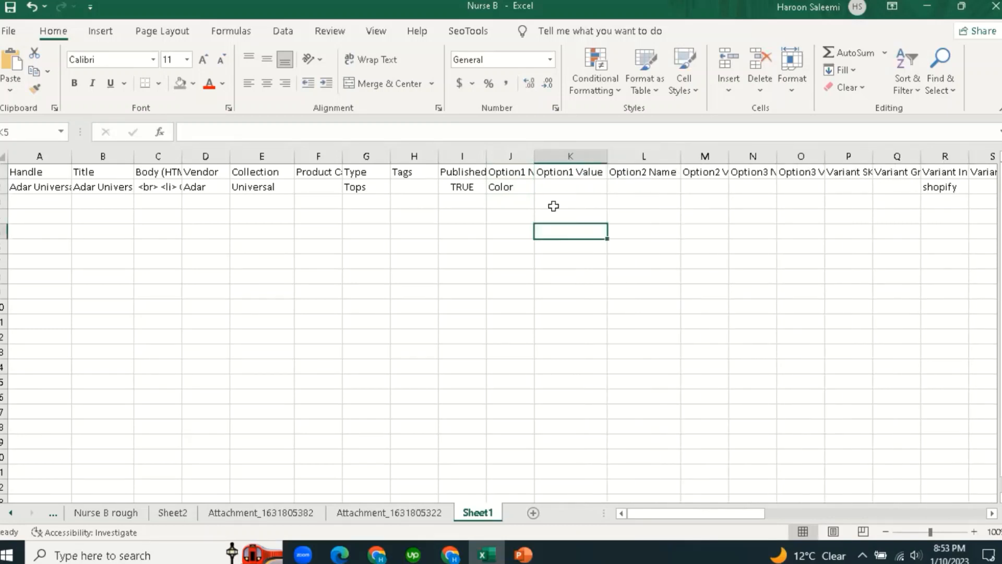
pyautogui.click(524, 156)
pyautogui.doubleClick(534, 155)
pyautogui.click(567, 246)
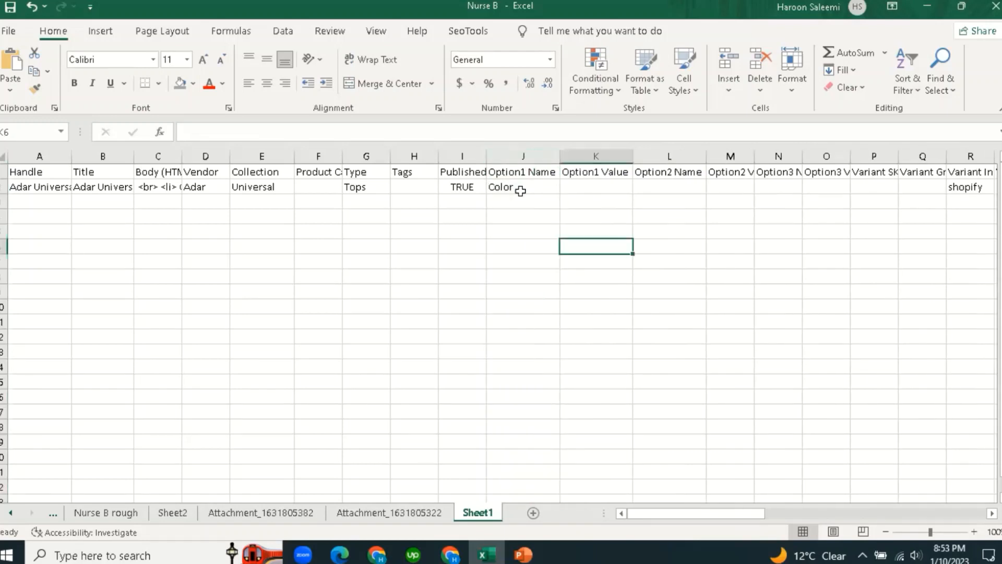
pyautogui.click(519, 188)
pyautogui.click(610, 187)
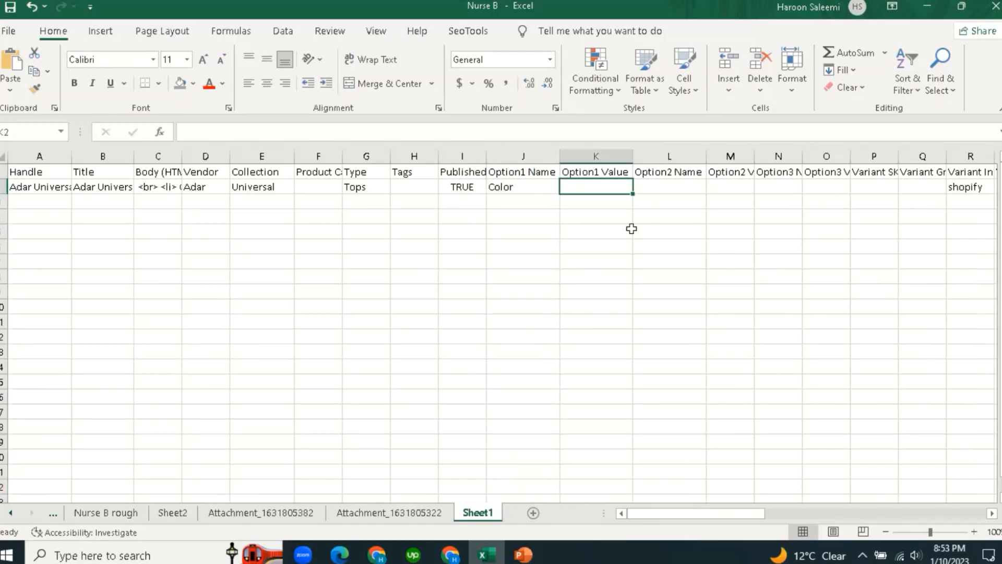
pyautogui.write('=')
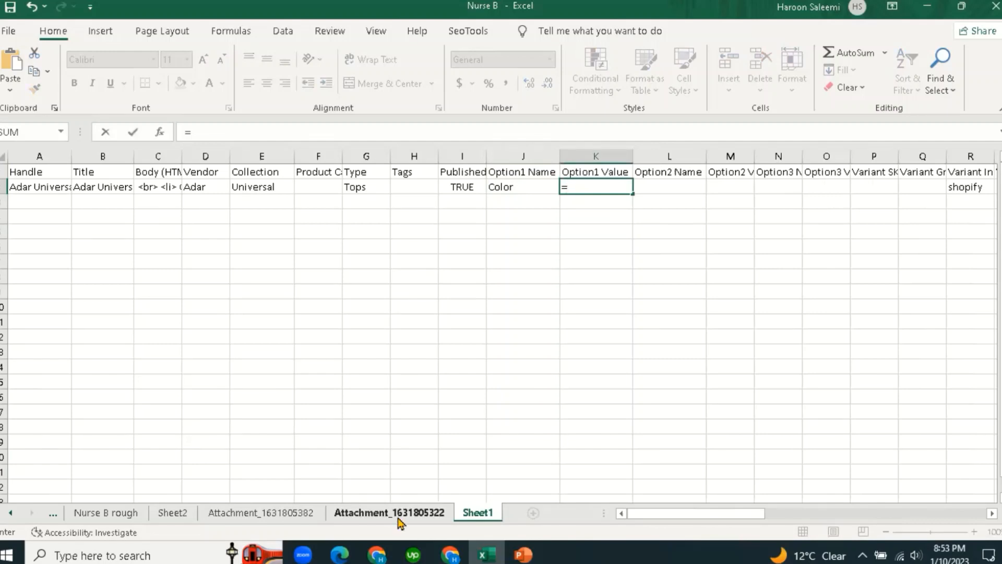
pyautogui.click(398, 514)
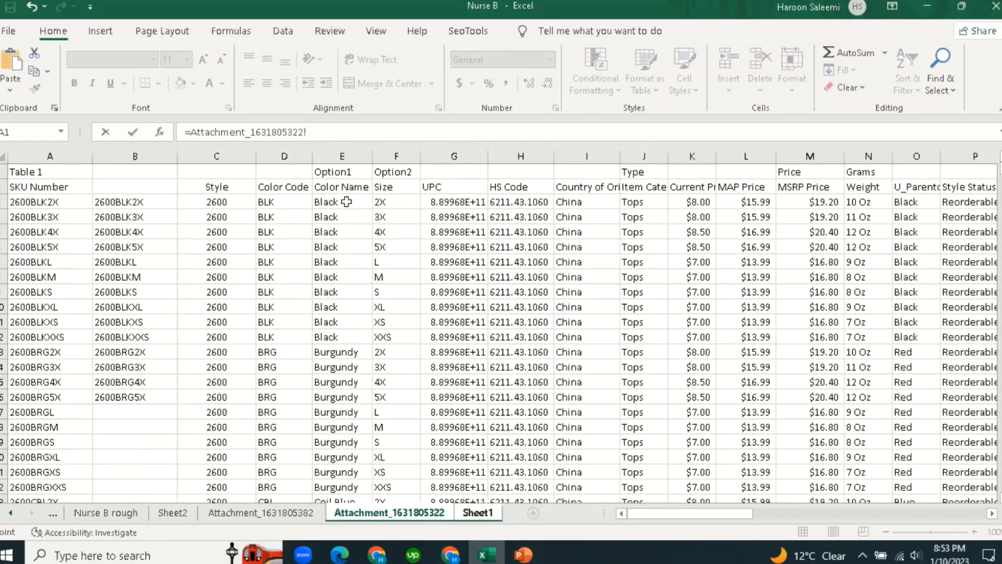
pyautogui.click(346, 202)
pyautogui.press('Return')
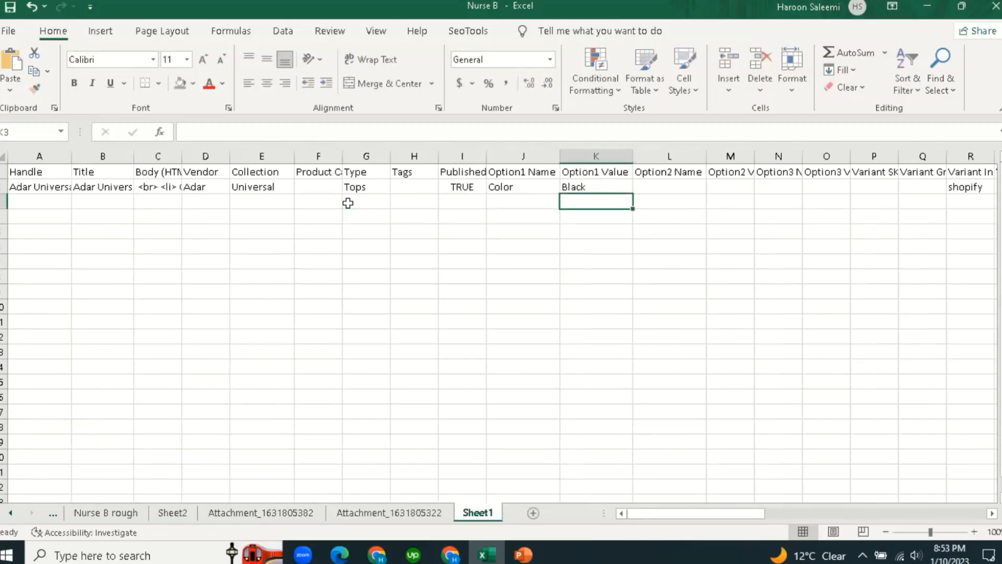
pyautogui.click(587, 295)
# Enter Size as the Option2 Name in L2.
pyautogui.click(575, 188)
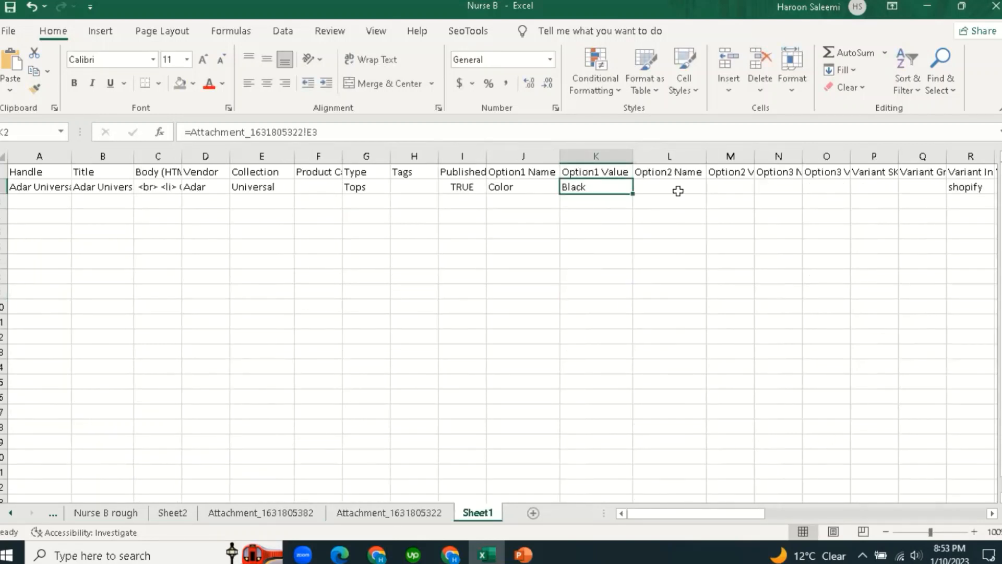
pyautogui.click(679, 188)
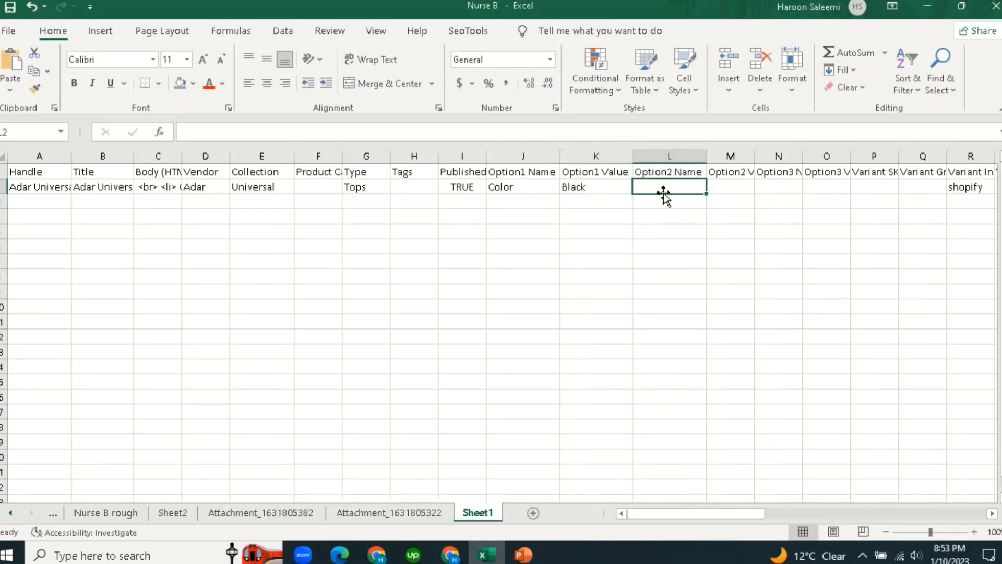
pyautogui.write('S')
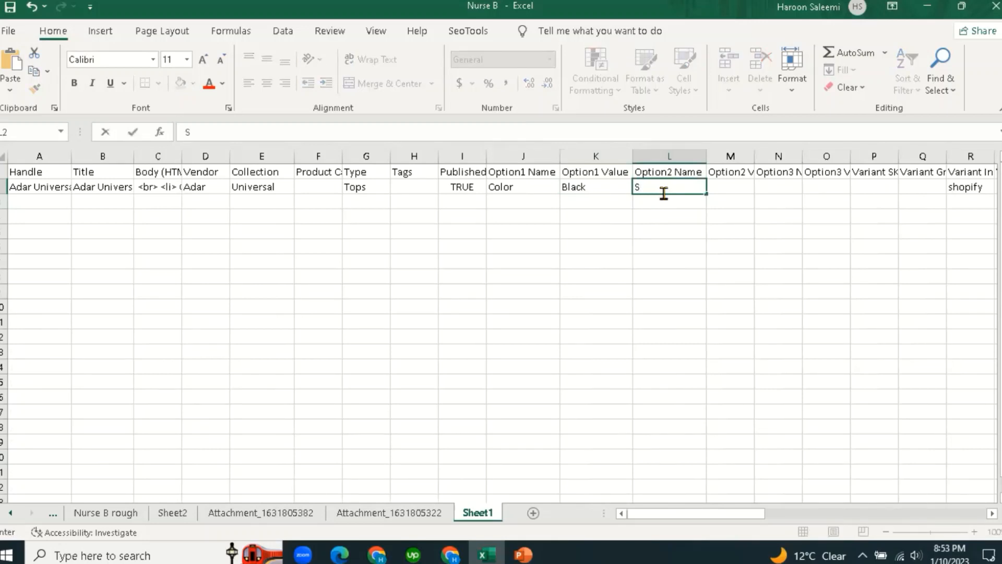
pyautogui.write('ize')
pyautogui.press('Tab')
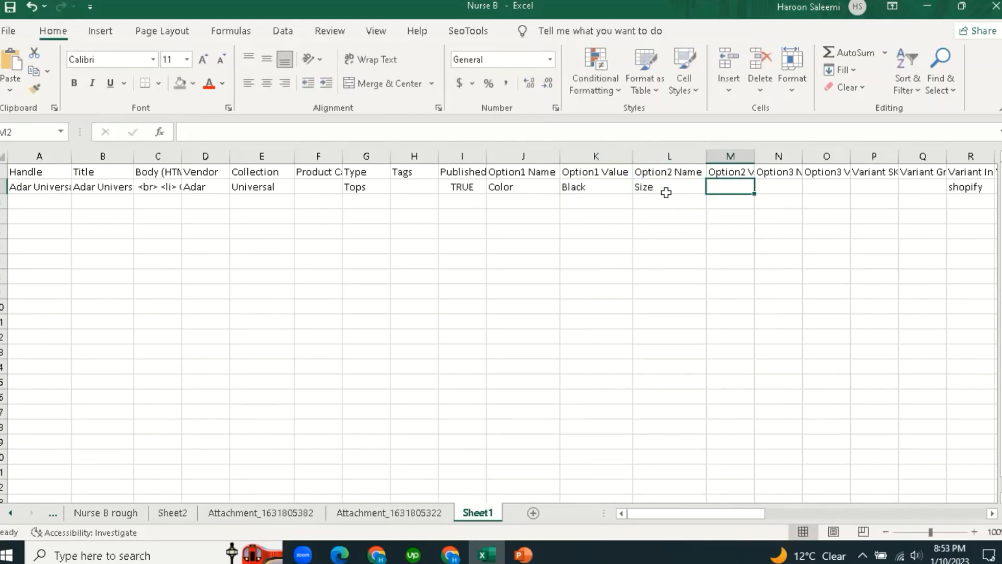
pyautogui.click(664, 191)
pyautogui.click(659, 233)
# AutoFit column M to fit the Option2 Value header.
pyautogui.click(732, 186)
pyautogui.click(736, 245)
pyautogui.click(751, 173)
pyautogui.doubleClick(756, 159)
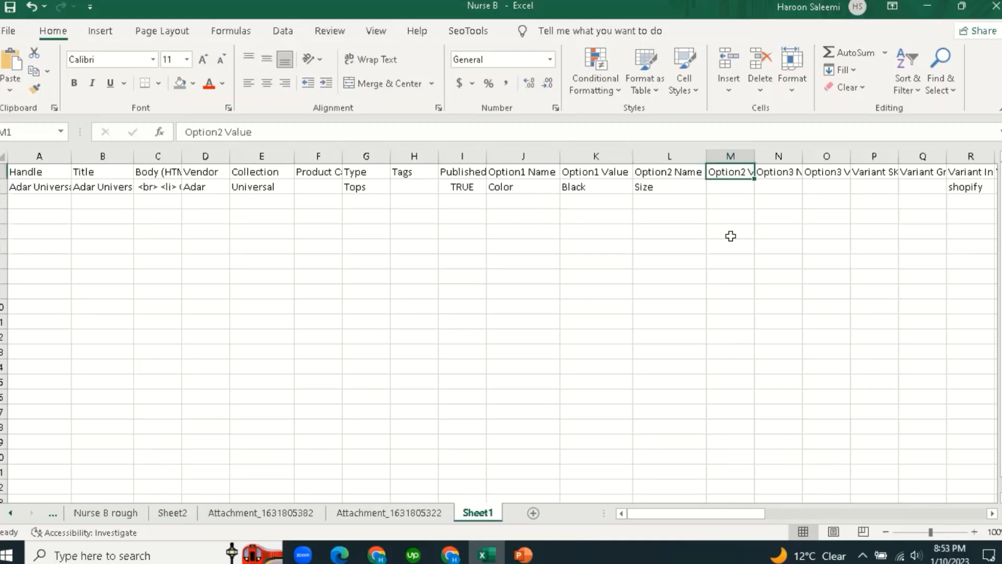
pyautogui.click(731, 238)
pyautogui.click(739, 186)
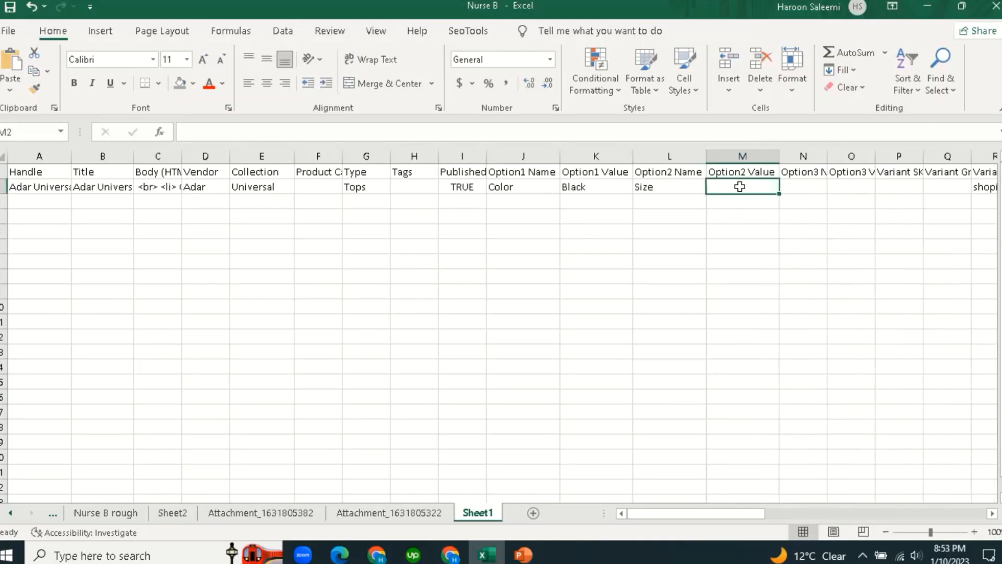
pyautogui.write('=')
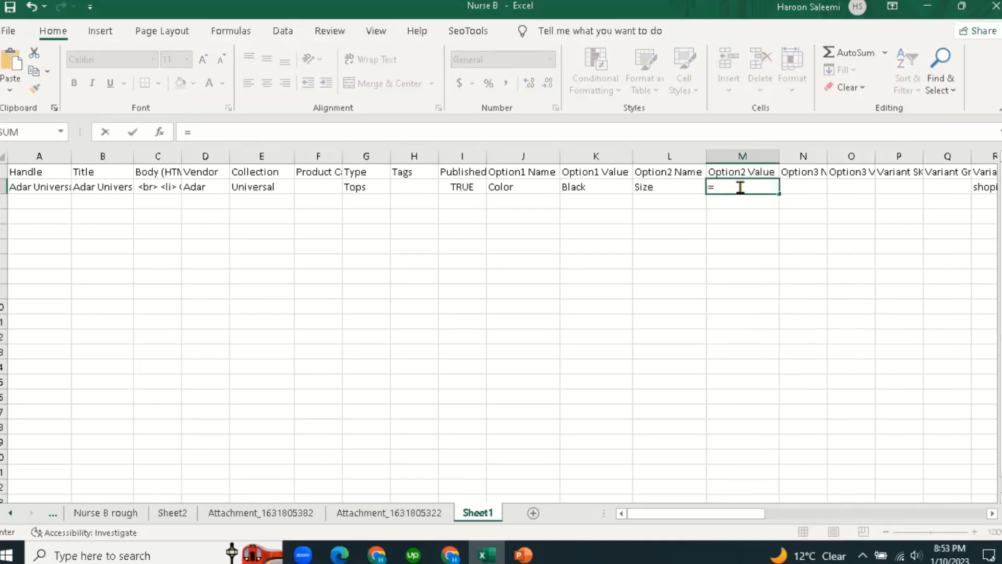
pyautogui.click(380, 515)
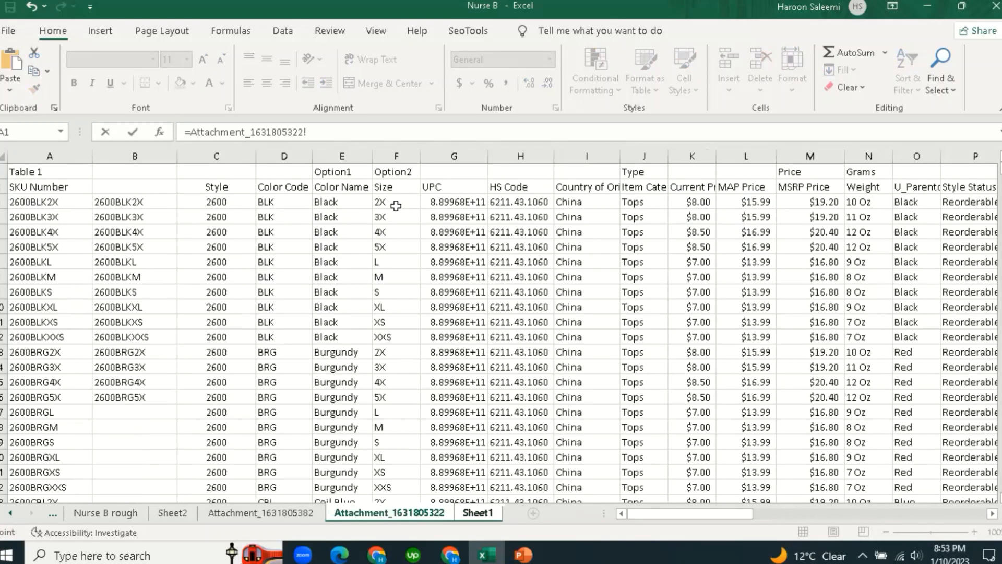
pyautogui.click(400, 203)
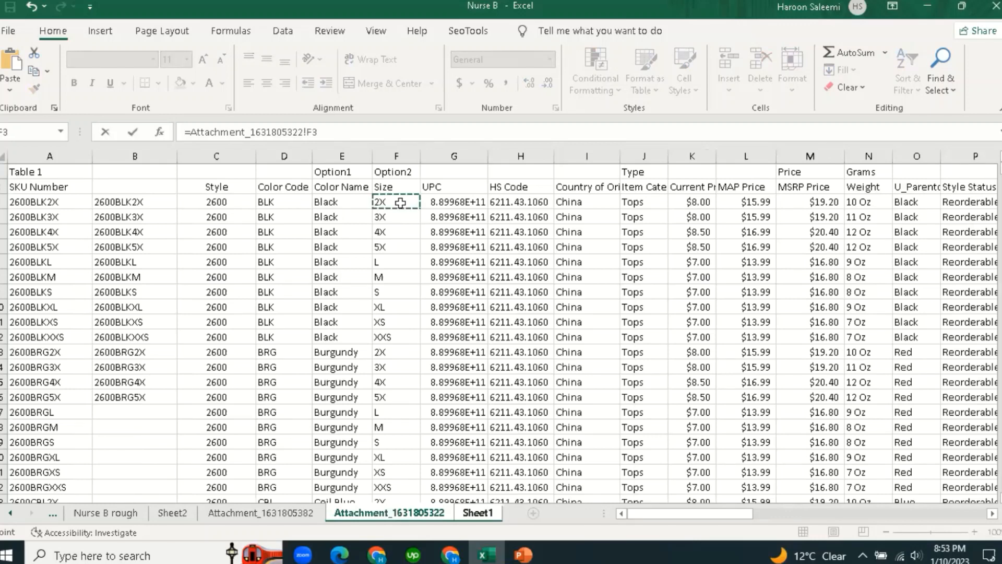
pyautogui.press('Return')
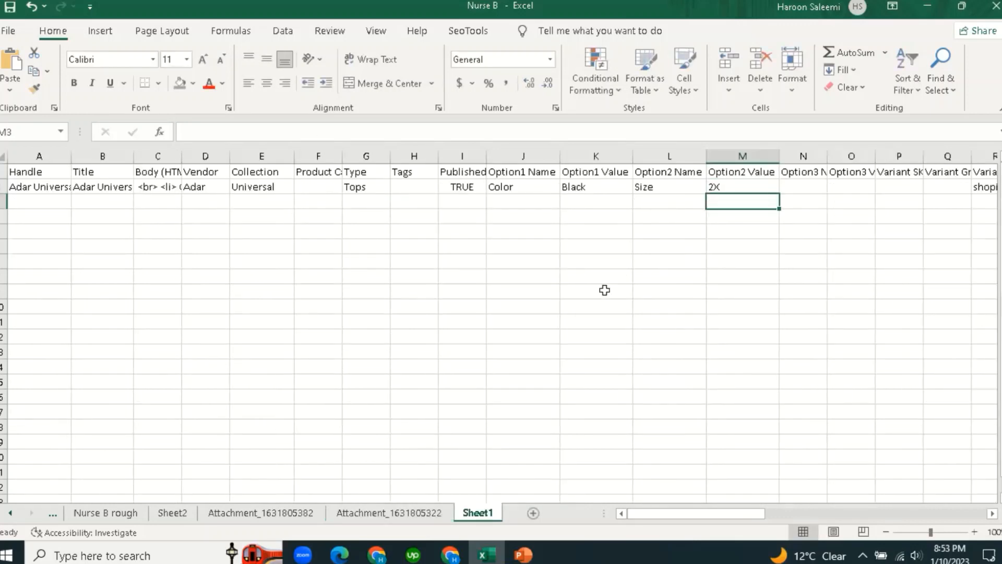
pyautogui.click(604, 289)
pyautogui.click(752, 186)
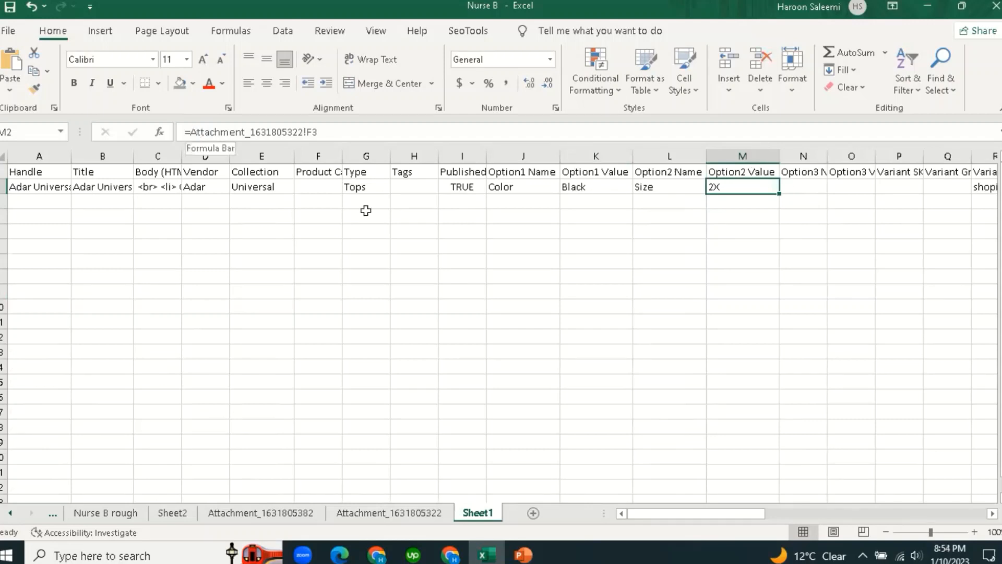
pyautogui.click(2, 186)
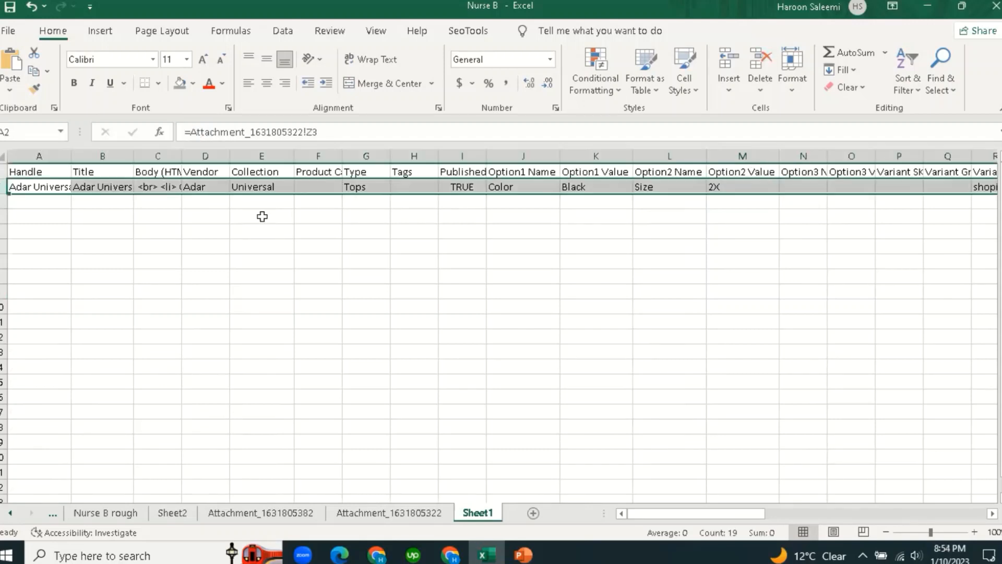
pyautogui.click(738, 246)
pyautogui.click(733, 188)
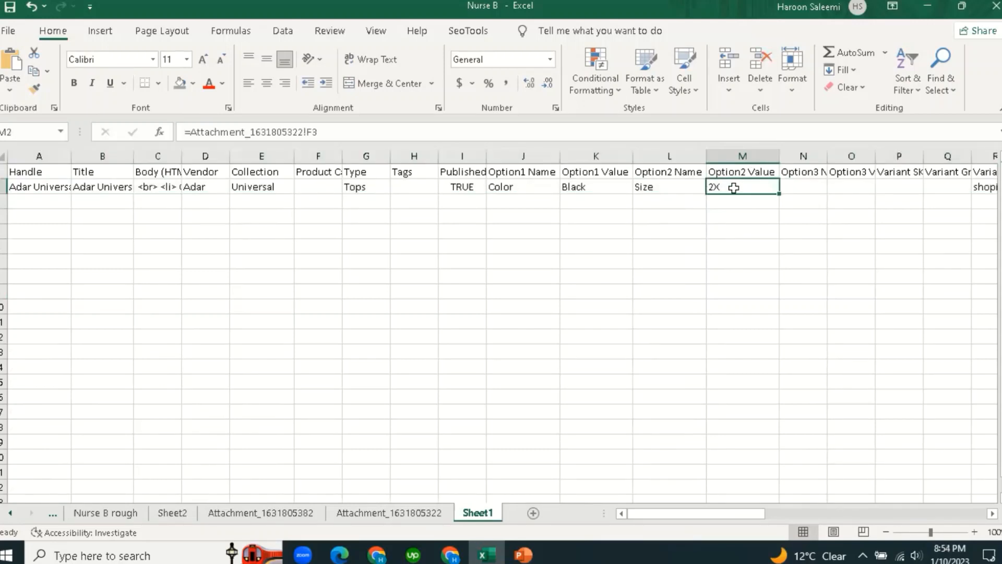
pyautogui.click(319, 131)
pyautogui.click(649, 189)
pyautogui.click(595, 188)
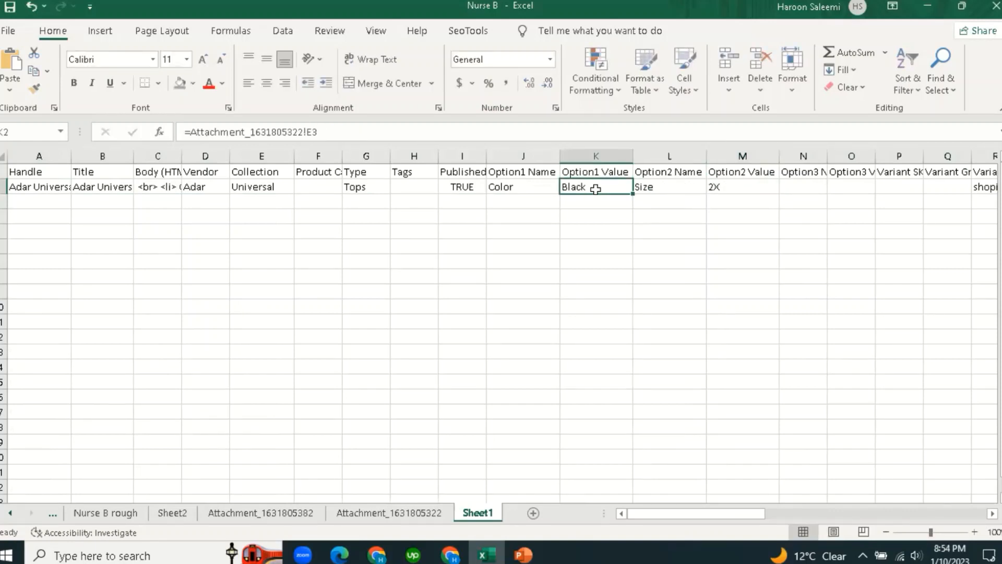
pyautogui.click(329, 132)
pyautogui.click(517, 274)
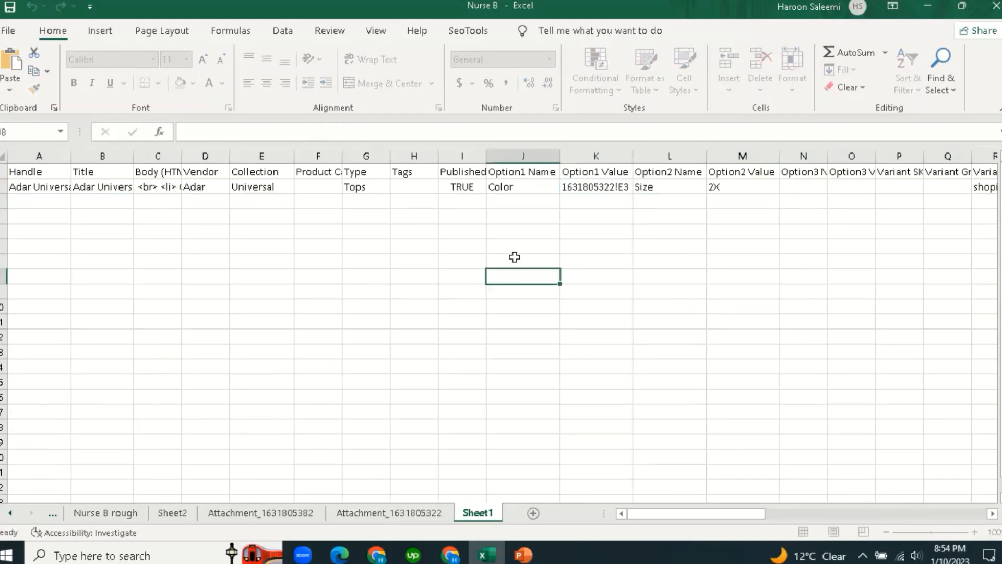
pyautogui.press('Escape')
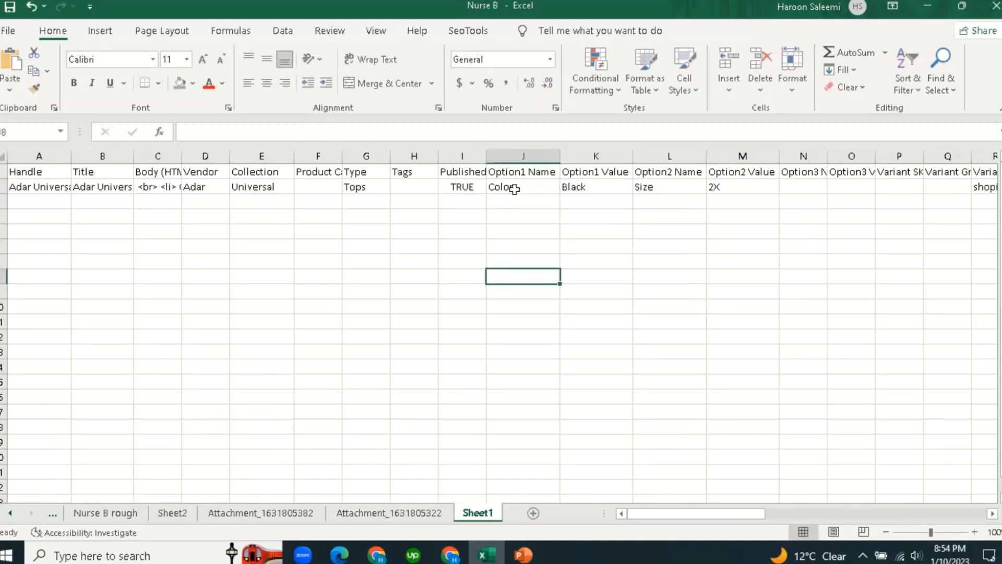
pyautogui.click(515, 189)
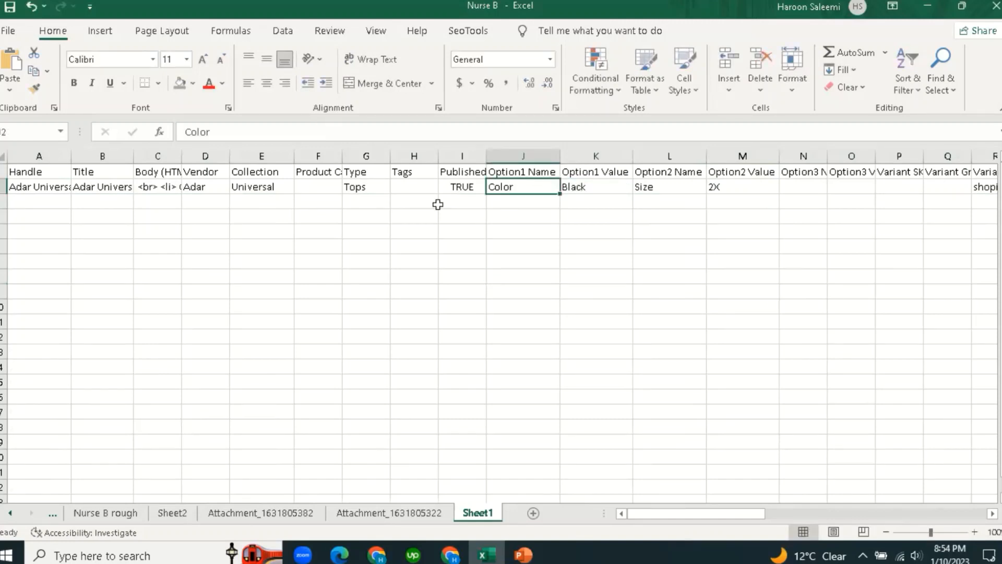
pyautogui.click(368, 186)
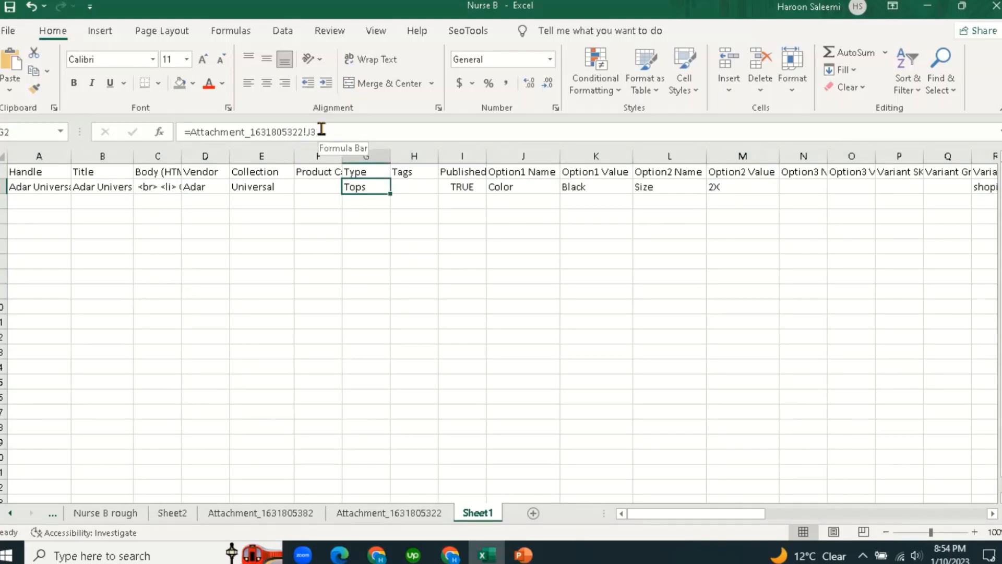
pyautogui.click(432, 261)
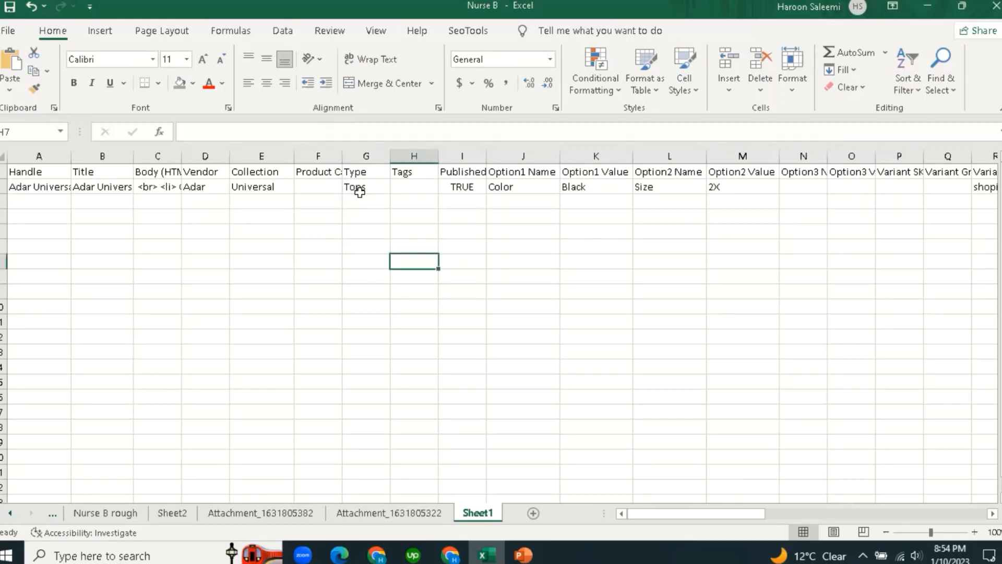
pyautogui.click(271, 187)
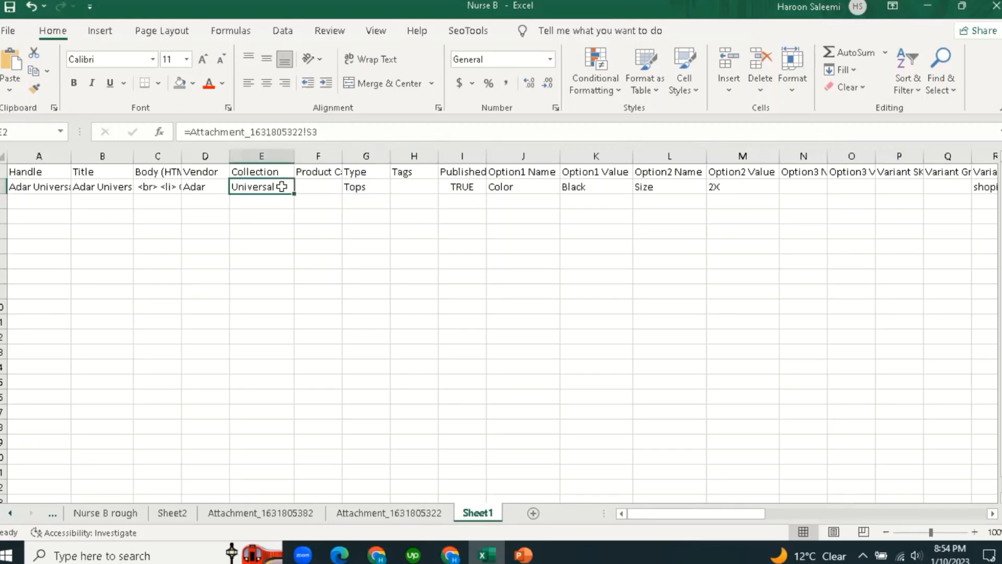
pyautogui.click(337, 132)
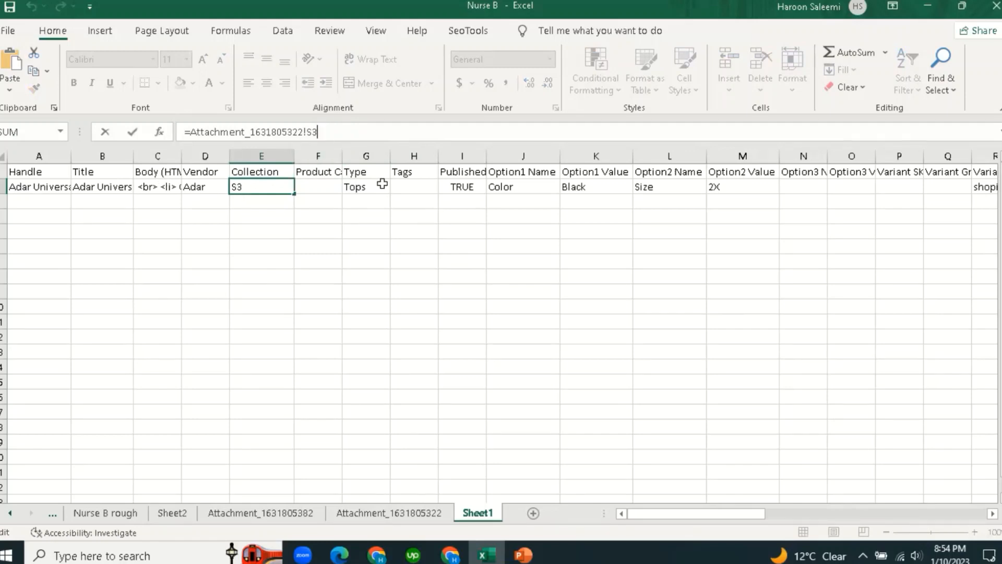
pyautogui.click(512, 258)
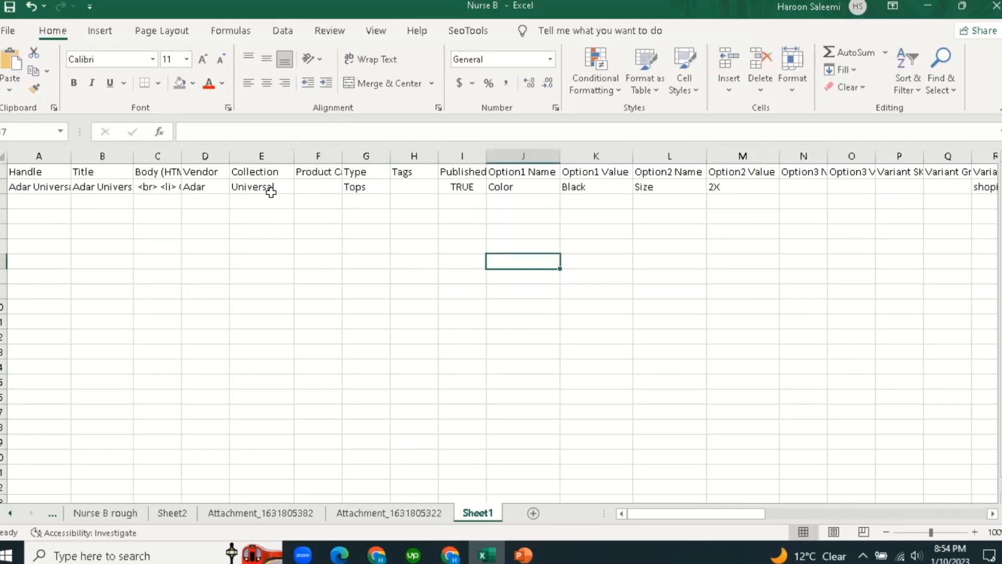
pyautogui.click(699, 279)
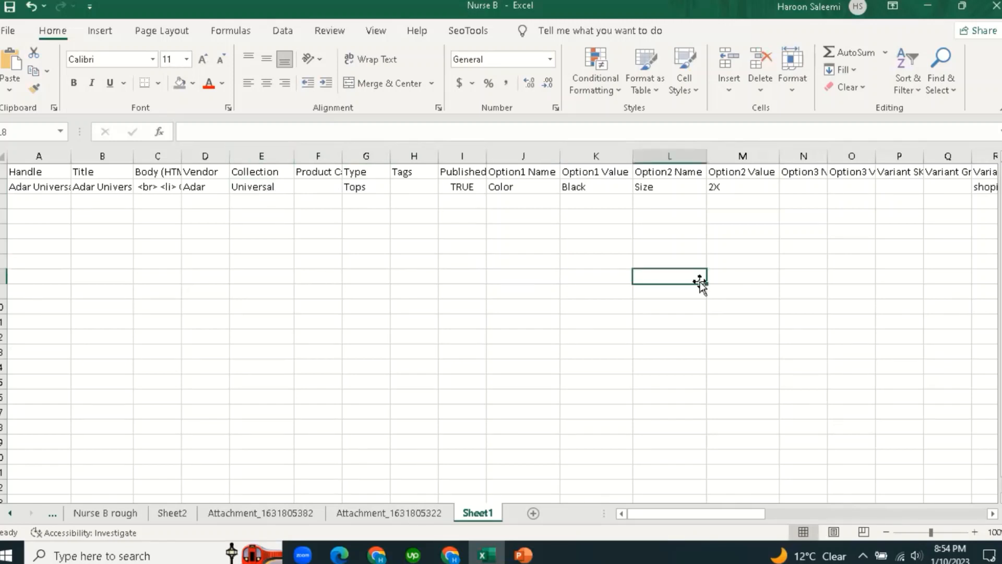
# Review the Option2 Value formula and the Option3 and Variant SKU headers.
pyautogui.click(728, 189)
pyautogui.click(600, 240)
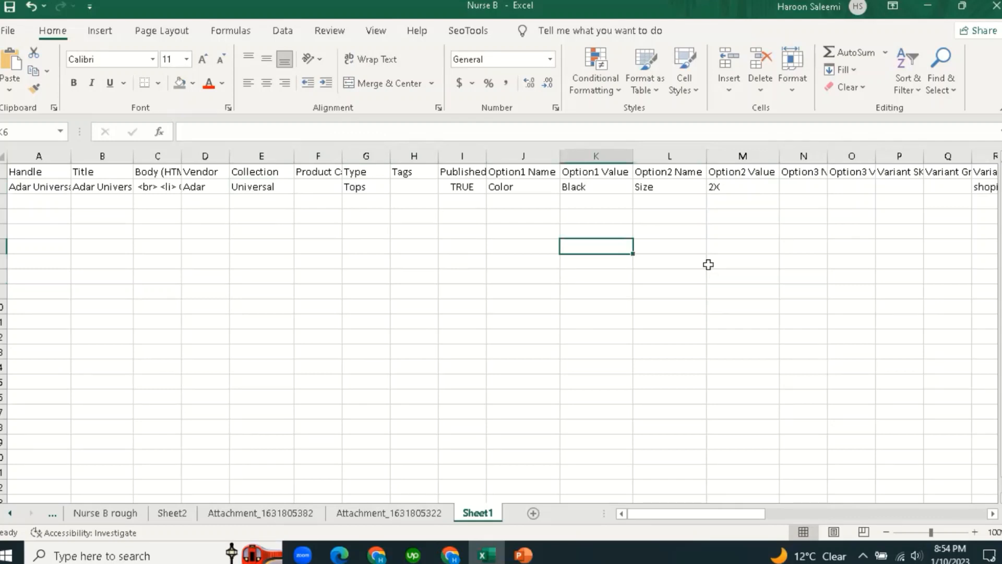
pyautogui.click(767, 188)
pyautogui.click(808, 172)
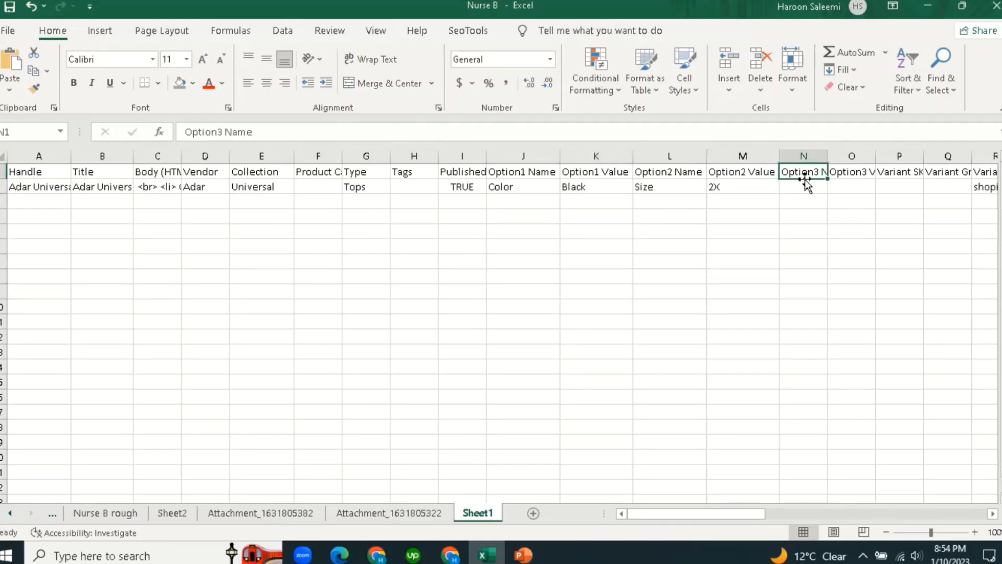
pyautogui.moveTo(738, 516); pyautogui.dragTo(761, 514)
pyautogui.click(675, 287)
pyautogui.click(639, 173)
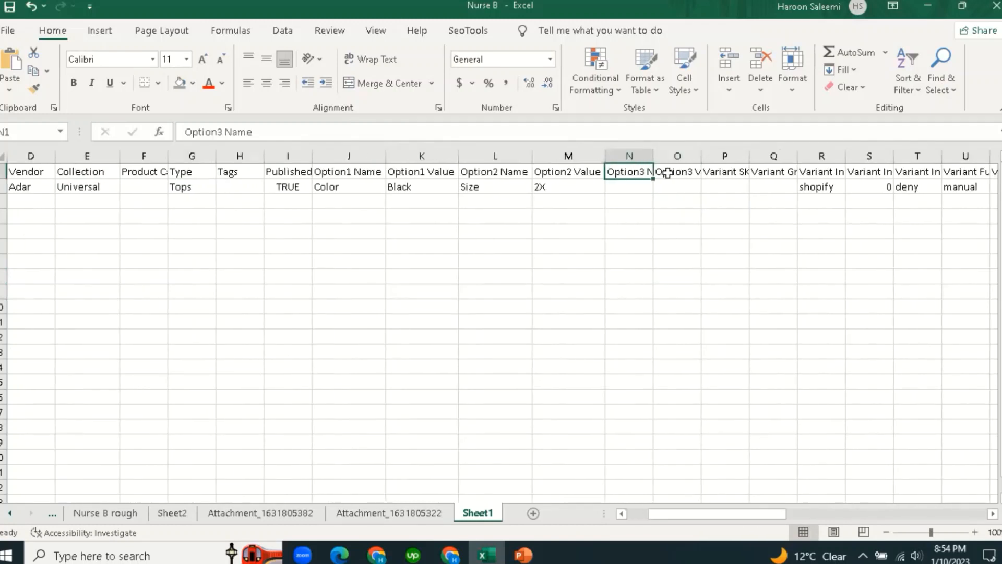
pyautogui.click(668, 173)
pyautogui.click(708, 261)
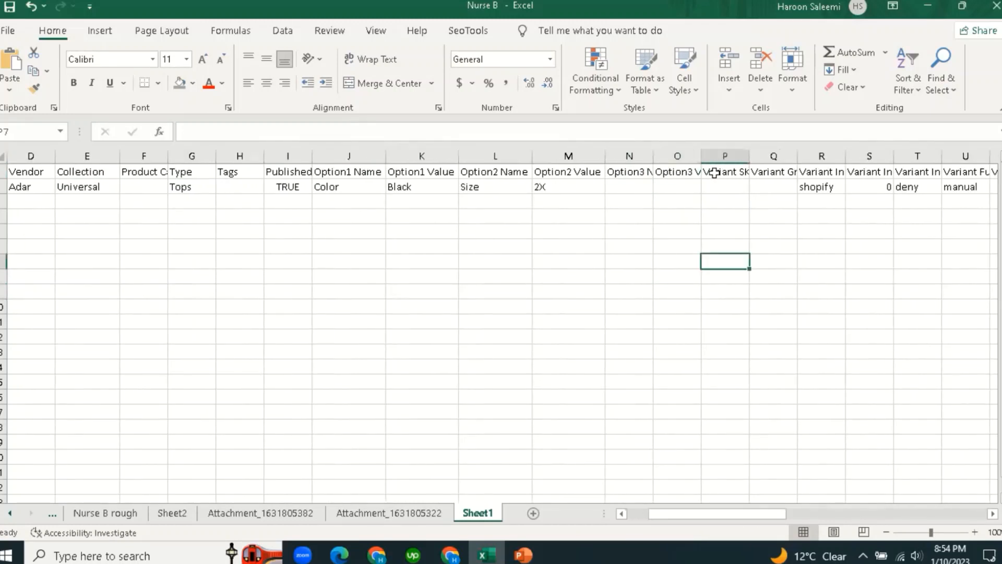
pyautogui.click(718, 170)
pyautogui.click(729, 187)
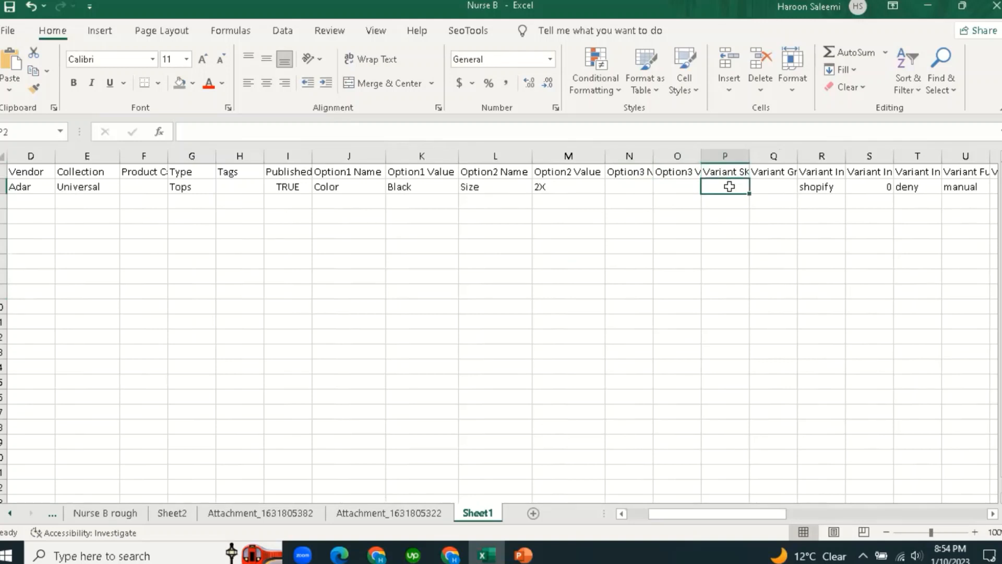
pyautogui.write('=')
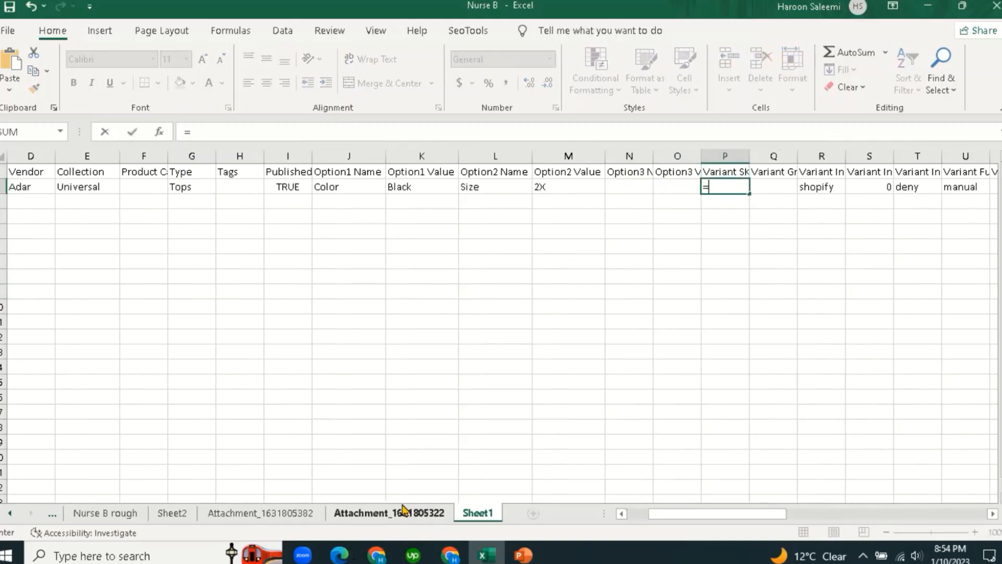
pyautogui.click(360, 514)
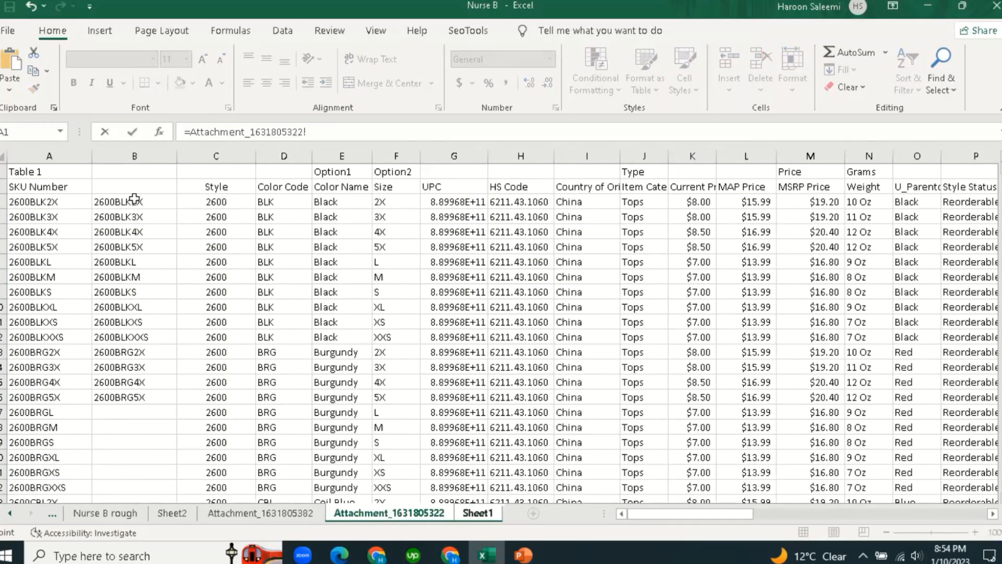
pyautogui.click(49, 203)
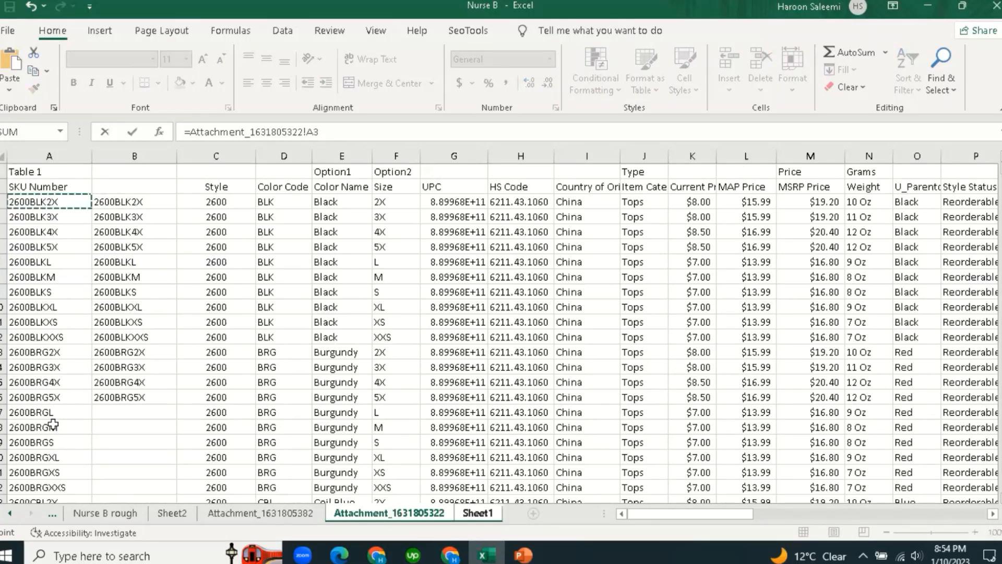
pyautogui.press('Return')
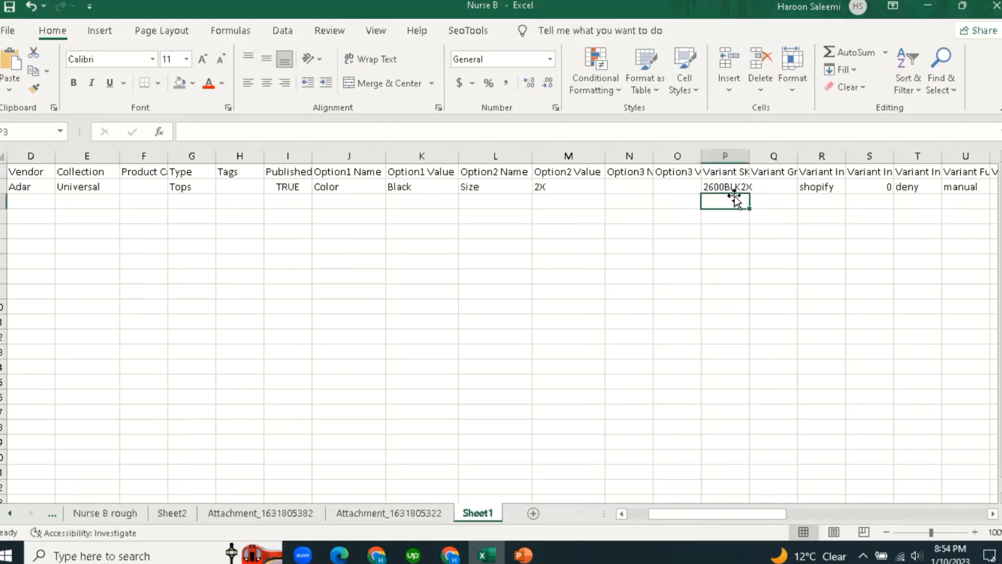
pyautogui.click(772, 187)
pyautogui.write('=')
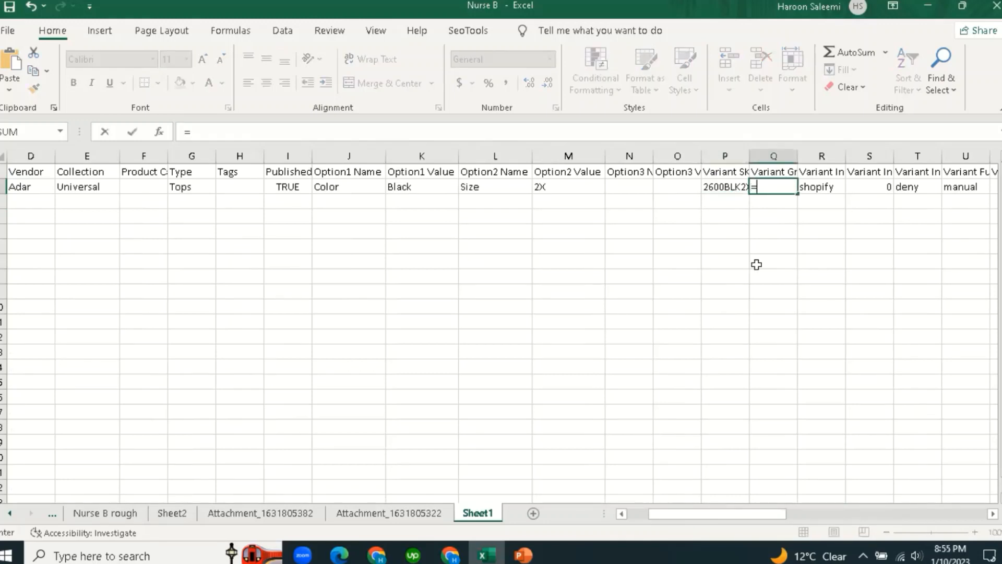
pyautogui.click(414, 514)
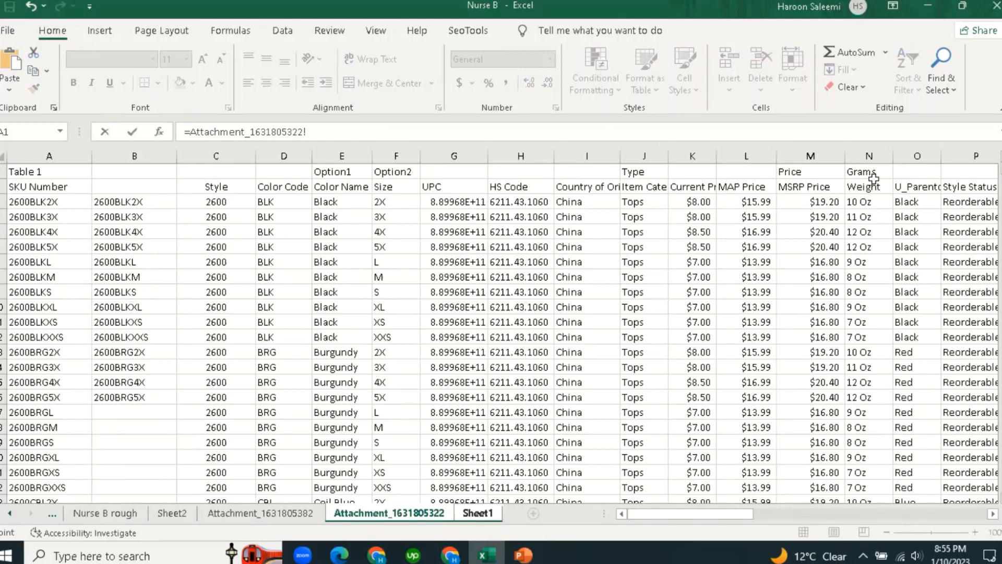
pyautogui.click(869, 202)
pyautogui.press('Return')
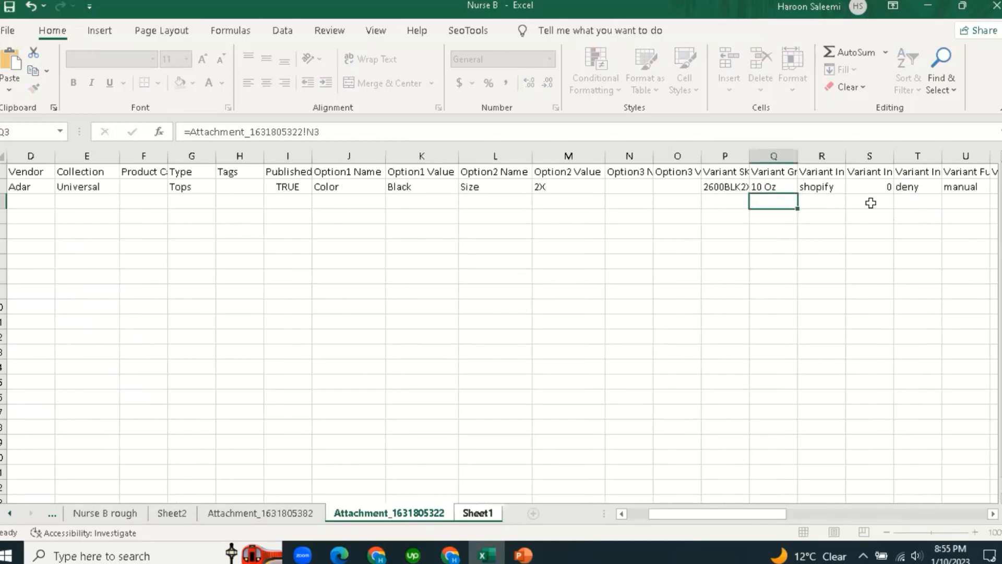
pyautogui.press('Down')
pyautogui.press('Down')
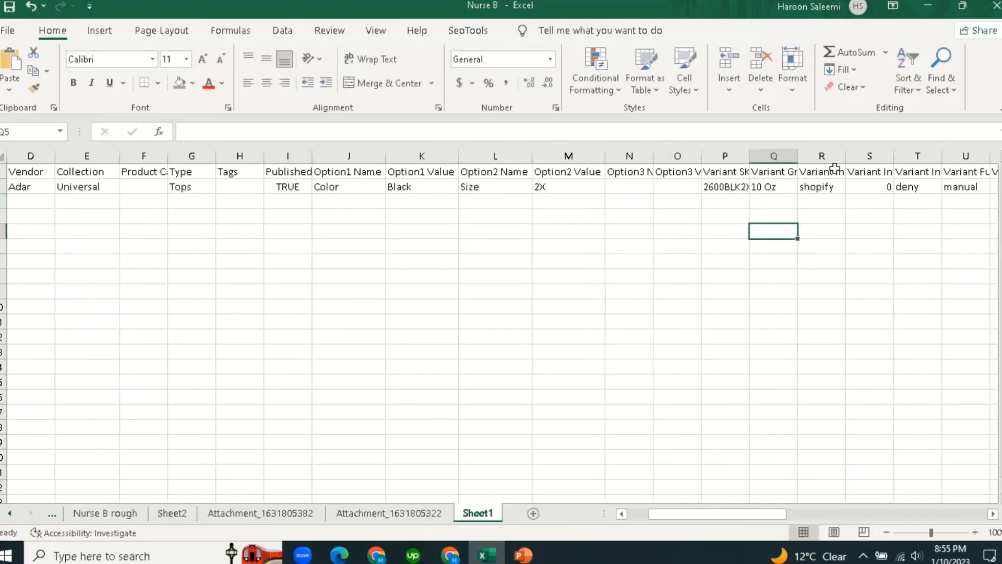
pyautogui.click(833, 172)
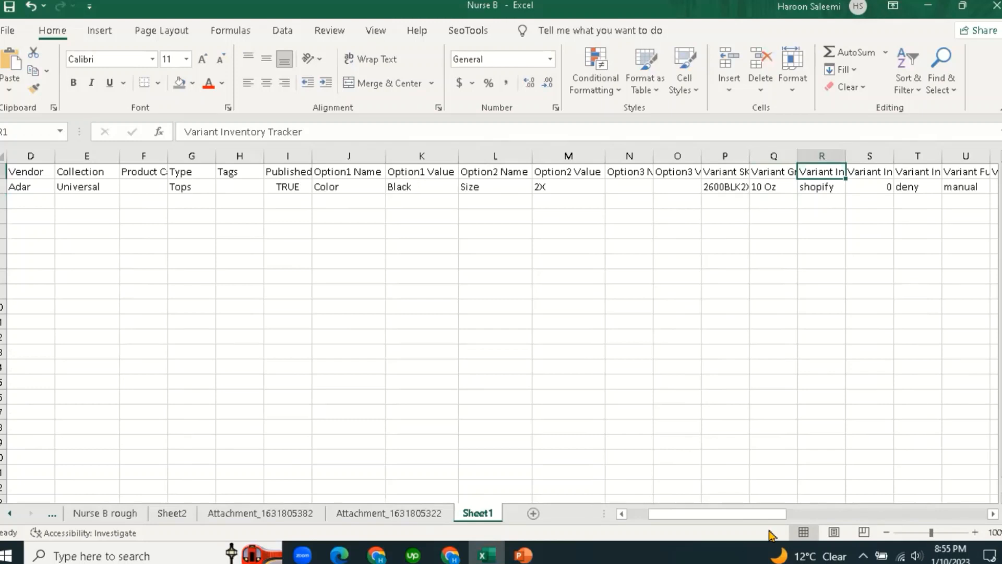
pyautogui.moveTo(747, 519); pyautogui.dragTo(774, 517)
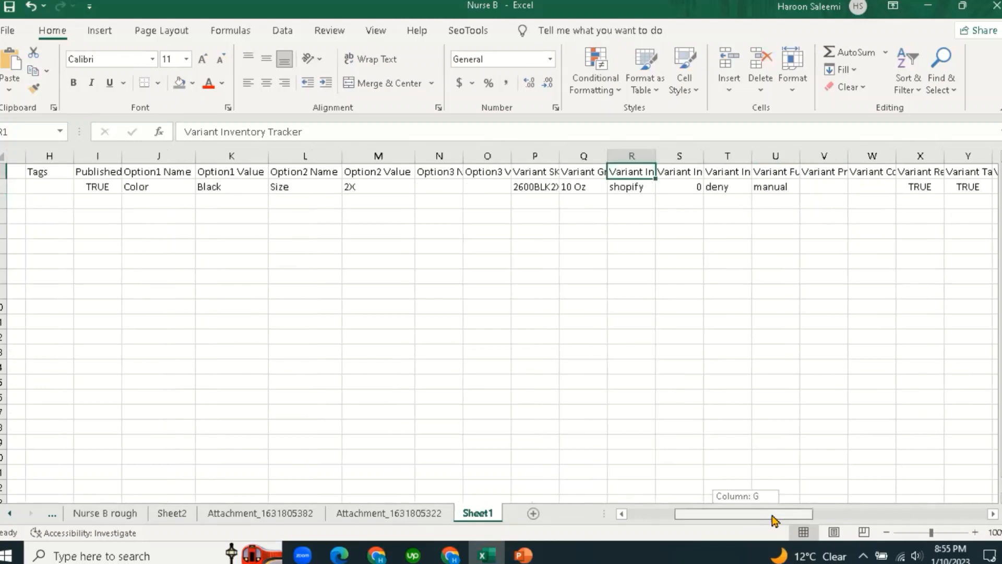
pyautogui.click(624, 291)
pyautogui.click(610, 188)
pyautogui.click(651, 172)
pyautogui.click(653, 187)
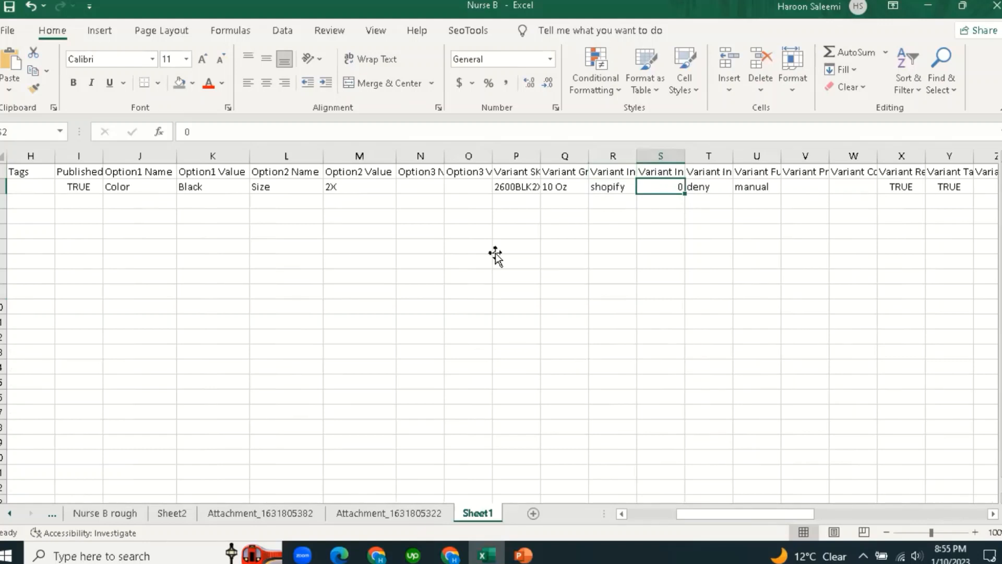
pyautogui.hotkey('ctrl', 'pageup')
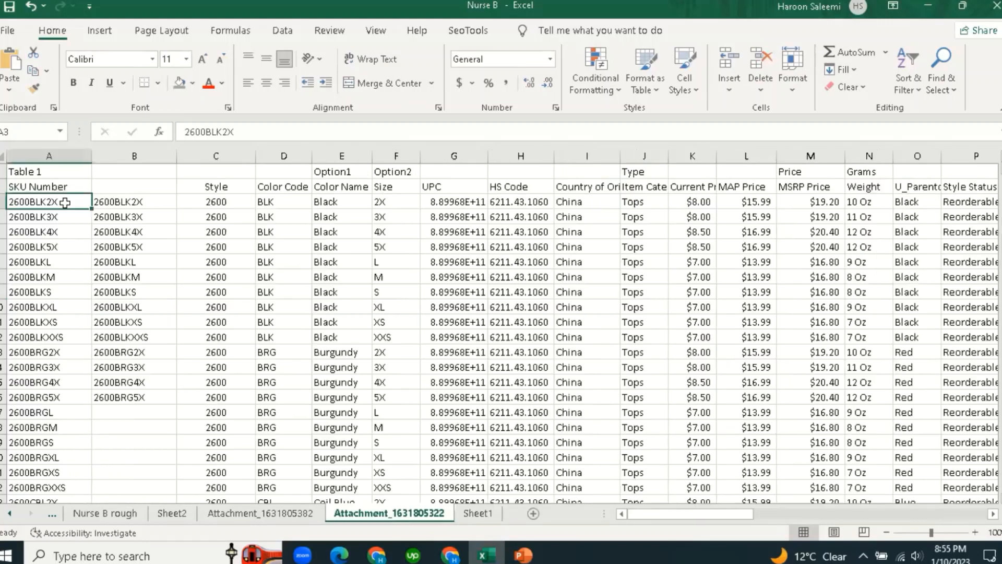
# Step through the first product's style, color type, image URLs and country of origin, then return to Sheet1.
pyautogui.click(230, 205)
pyautogui.press('Right')
pyautogui.press('Right')
pyautogui.press('Right')
pyautogui.press('Right')
pyautogui.press('Right')
pyautogui.press('Right')
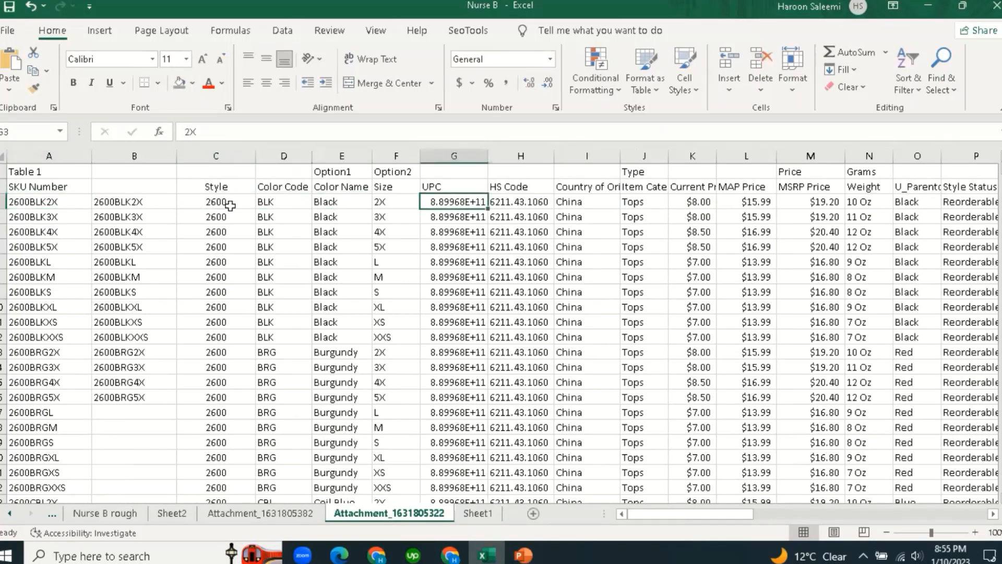
pyautogui.press('Right')
pyautogui.press('Right')
pyautogui.press('Right')
pyautogui.press('Right')
pyautogui.press('Right')
pyautogui.press('Right')
pyautogui.press('Right')
pyautogui.press('Right')
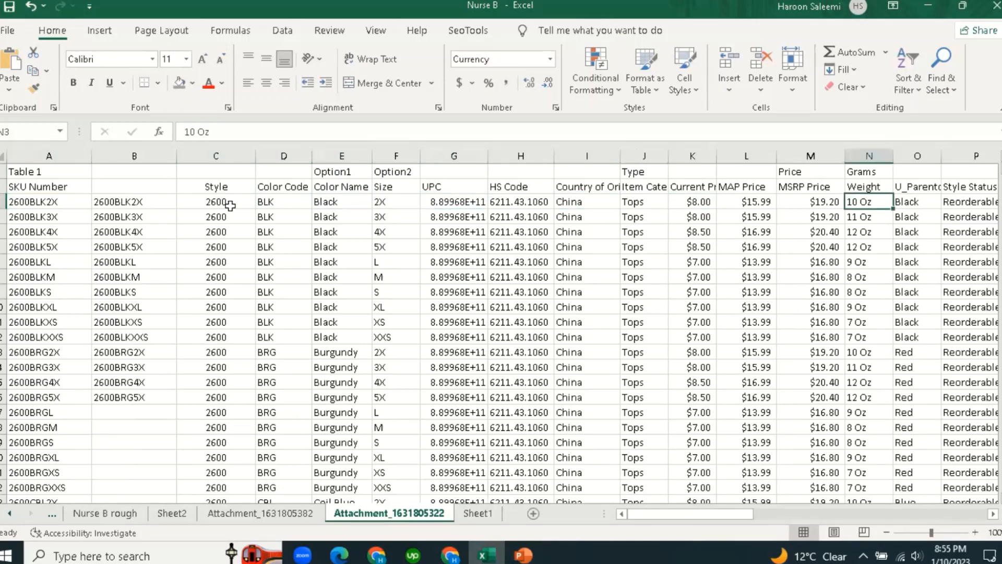
pyautogui.press('Right')
pyautogui.press('Right')
pyautogui.press('Right')
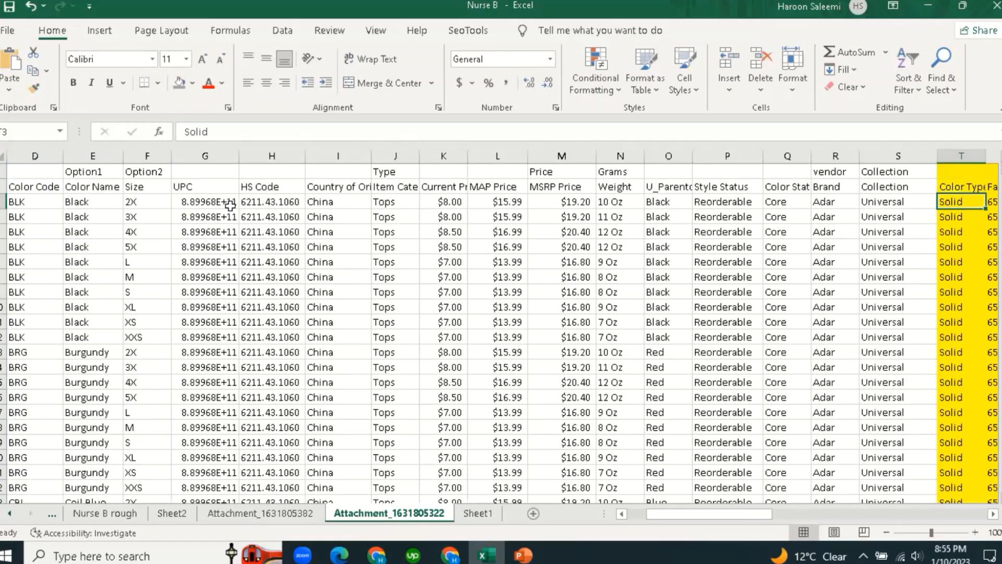
pyautogui.press('Right')
pyautogui.press('Right')
pyautogui.press('Right')
pyautogui.press('Right')
pyautogui.press('Right')
pyautogui.press('Right')
pyautogui.press('Right')
pyautogui.press('Right')
pyautogui.press('Right')
pyautogui.press('Right')
pyautogui.press('Right')
pyautogui.press('Right')
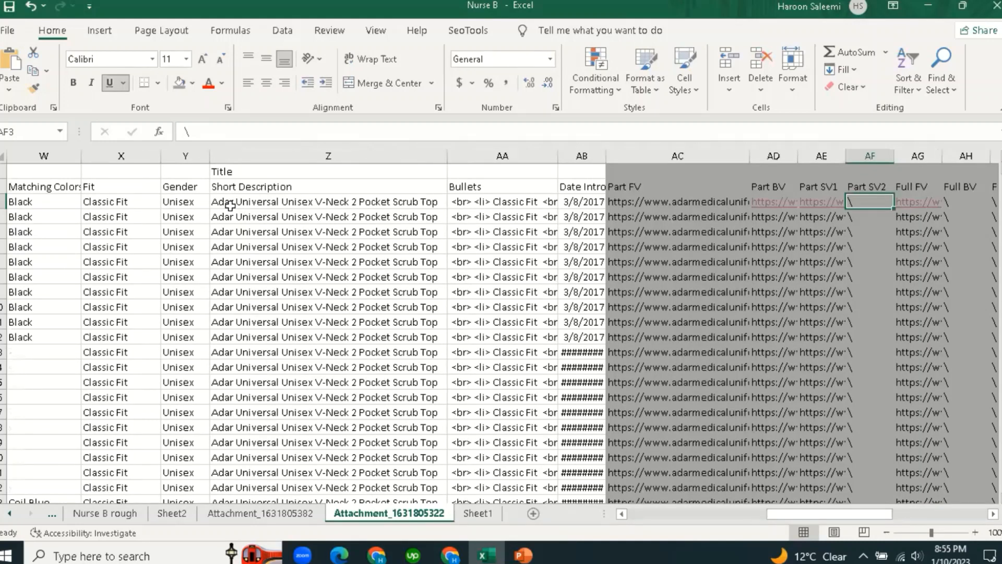
pyautogui.press('Right')
pyautogui.press('Right')
pyautogui.press('Right')
pyautogui.press('Right')
pyautogui.press('Right')
pyautogui.press('Right')
pyautogui.press('Right')
pyautogui.press('Right')
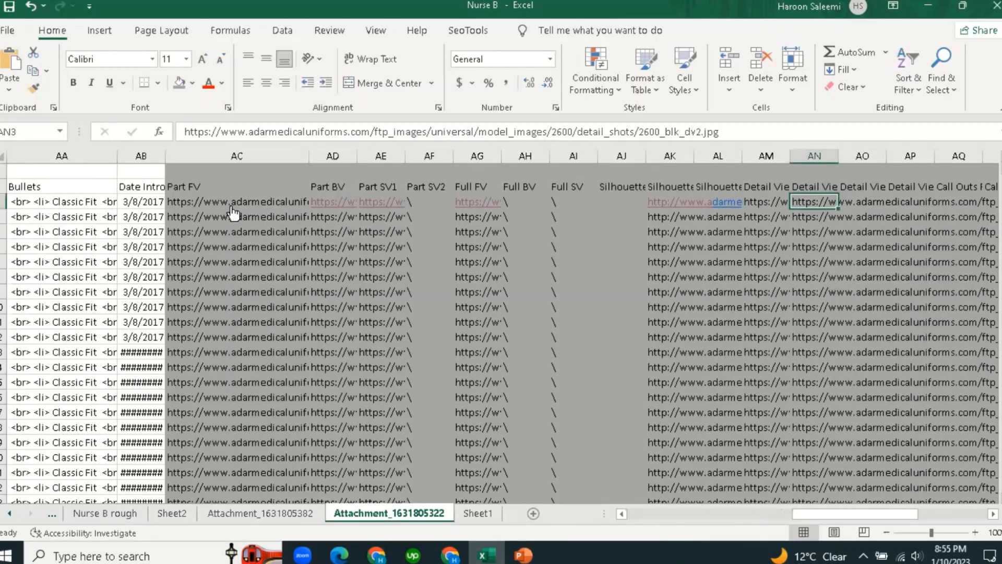
pyautogui.press('Left')
pyautogui.press('Left')
pyautogui.press('Left')
pyautogui.press('Left')
pyautogui.press('Left')
pyautogui.press('Left')
pyautogui.press('Left')
pyautogui.press('Left')
pyautogui.press('Left')
pyautogui.press('Left')
pyautogui.press('Left')
pyautogui.press('Left')
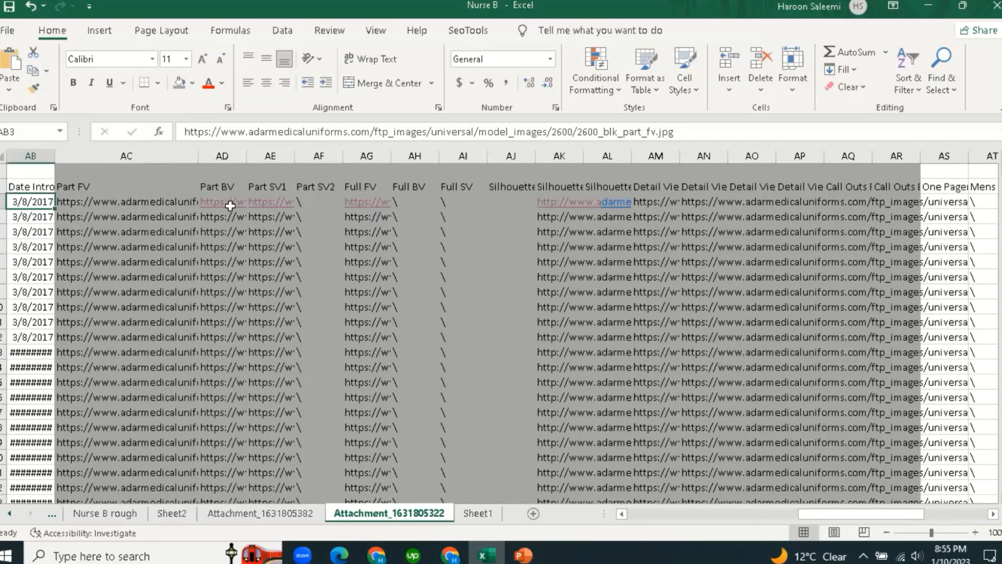
pyautogui.press('Left')
pyautogui.press('Left')
pyautogui.press('Left')
pyautogui.press('Left')
pyautogui.press('Left')
pyautogui.press('Left')
pyautogui.press('Left')
pyautogui.press('Left')
pyautogui.press('Left')
pyautogui.press('Left')
pyautogui.press('Left')
pyautogui.press('Left')
pyautogui.press('Left')
pyautogui.press('Left')
pyautogui.press('Left')
pyautogui.press('Left')
pyautogui.press('Left')
pyautogui.press('Left')
pyautogui.press('Left')
pyautogui.press('Left')
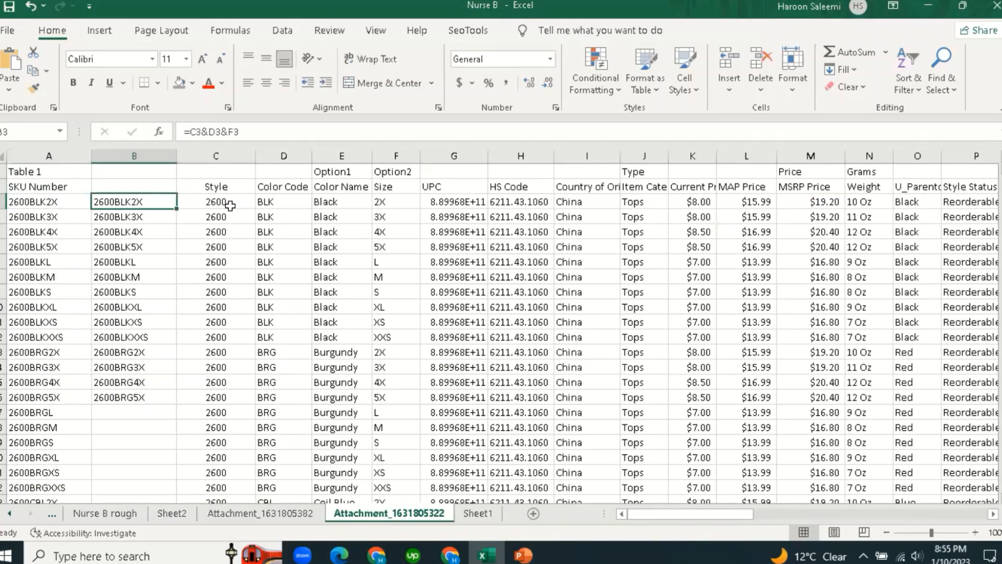
pyautogui.press('Right')
pyautogui.press('Right')
pyautogui.press('Right')
pyautogui.press('Right')
pyautogui.press('Right')
pyautogui.press('Right')
pyautogui.press('Right')
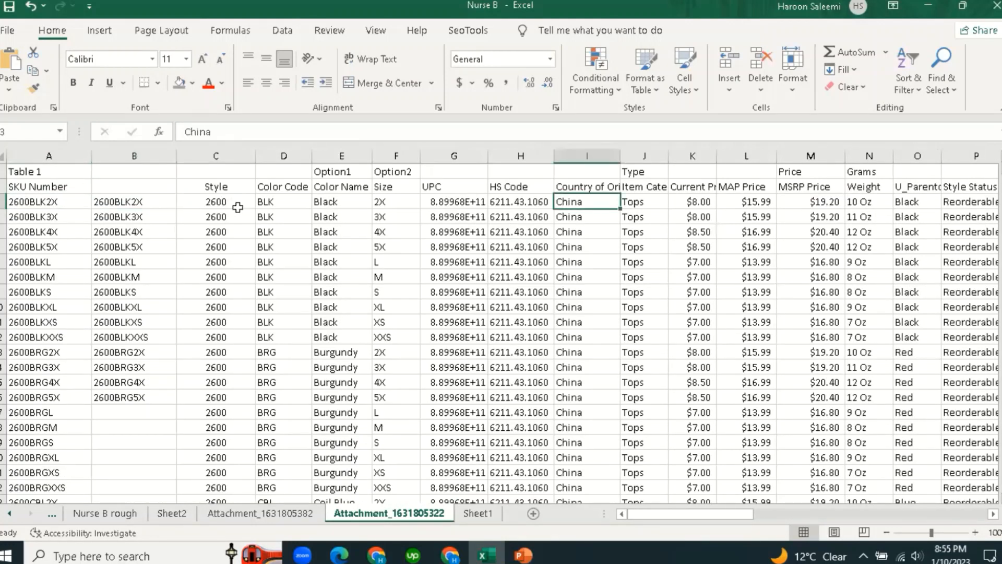
pyautogui.click(615, 274)
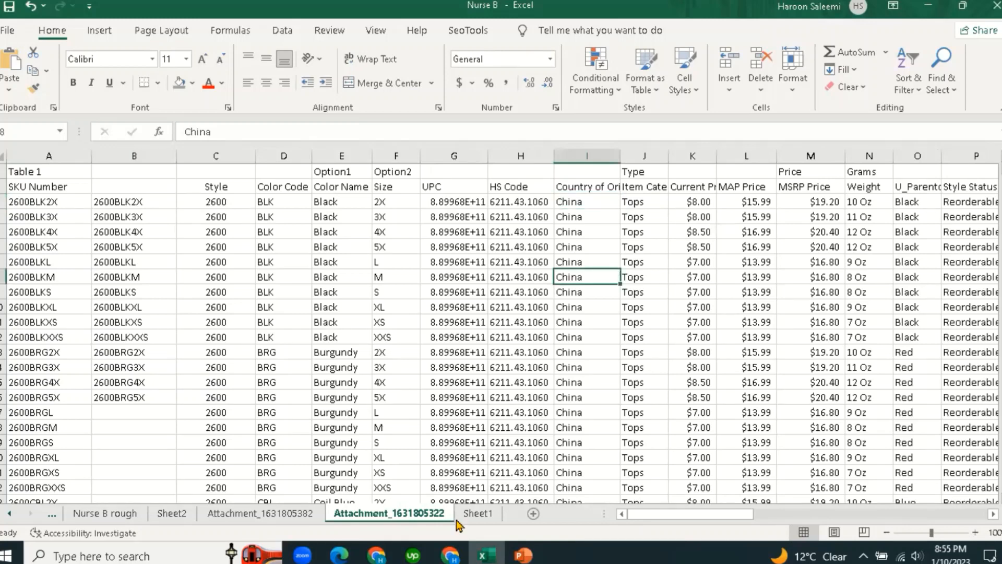
pyautogui.click(477, 514)
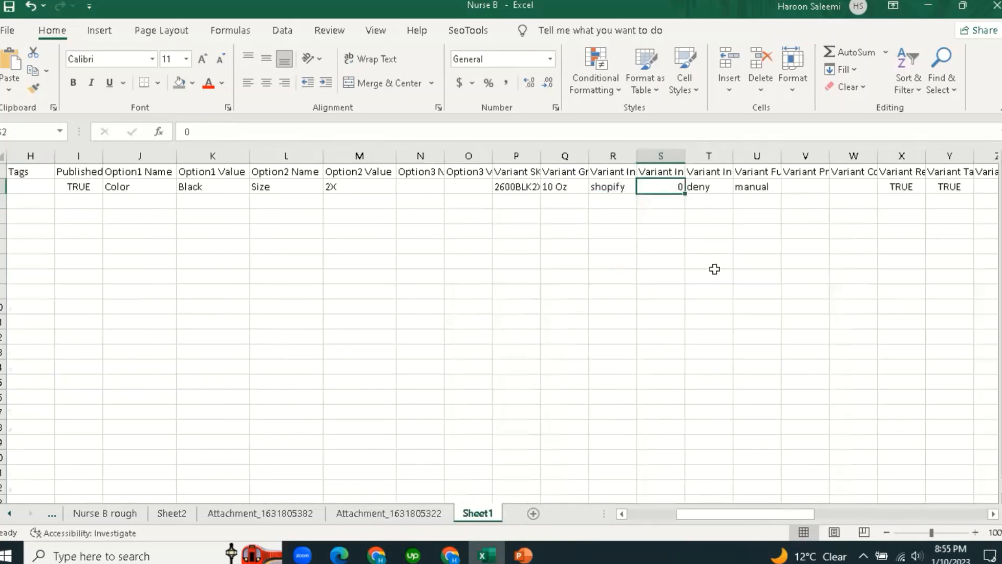
# Check the inventory policy value deny and AutoFit column T to Variant Inventory Policy.
pyautogui.click(709, 188)
pyautogui.click(709, 241)
pyautogui.click(706, 186)
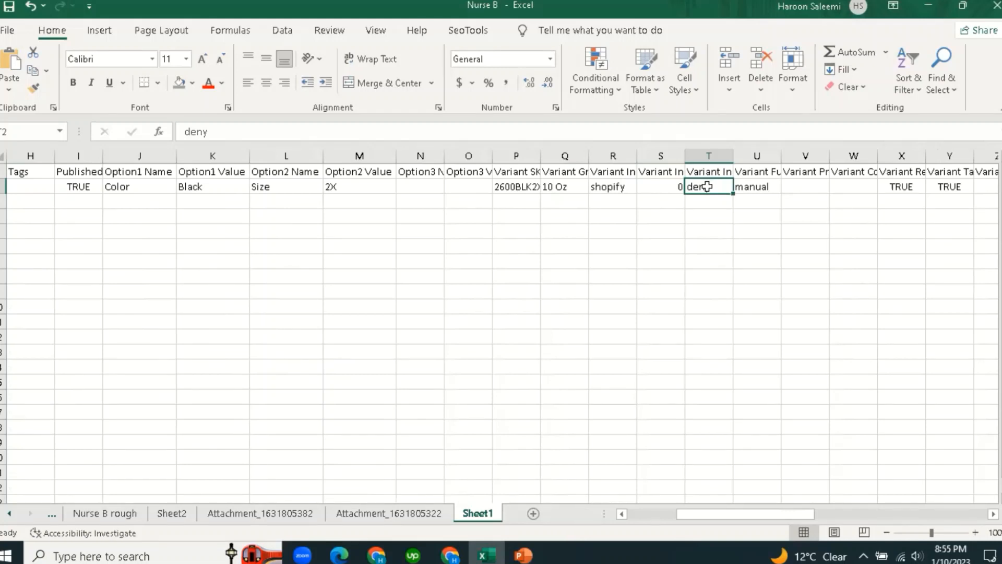
pyautogui.click(746, 171)
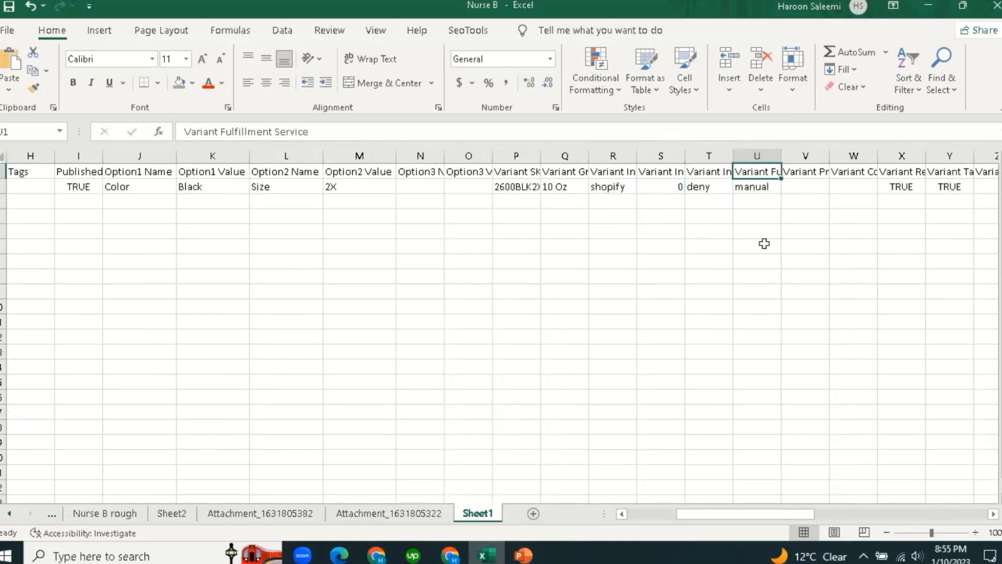
pyautogui.click(762, 244)
pyautogui.click(724, 172)
pyautogui.doubleClick(732, 156)
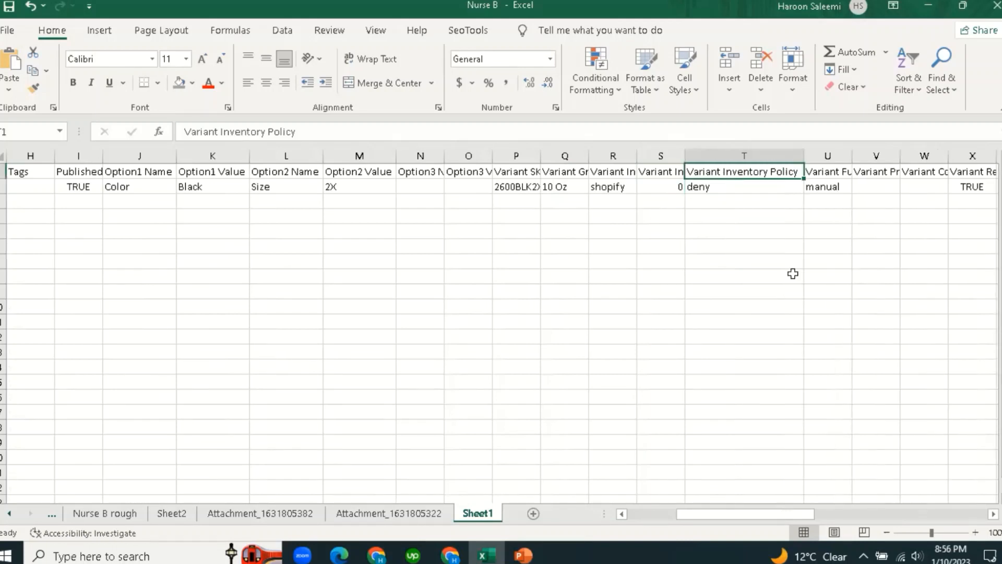
# AutoFit columns U and V to the Variant Fulfillment Service and Variant Price headers.
pyautogui.click(792, 274)
pyautogui.click(854, 188)
pyautogui.doubleClick(852, 156)
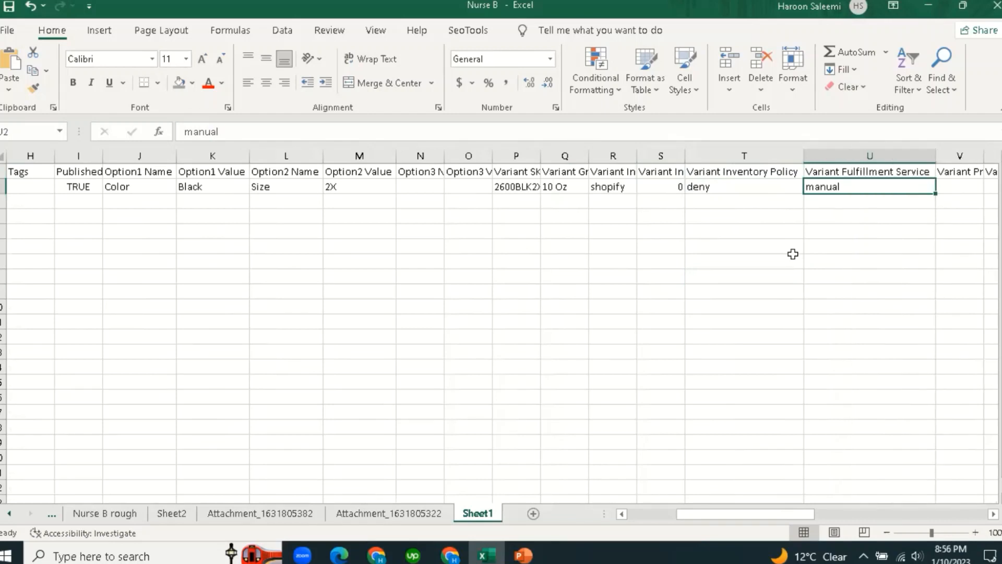
pyautogui.click(796, 275)
pyautogui.click(850, 189)
pyautogui.press('Right')
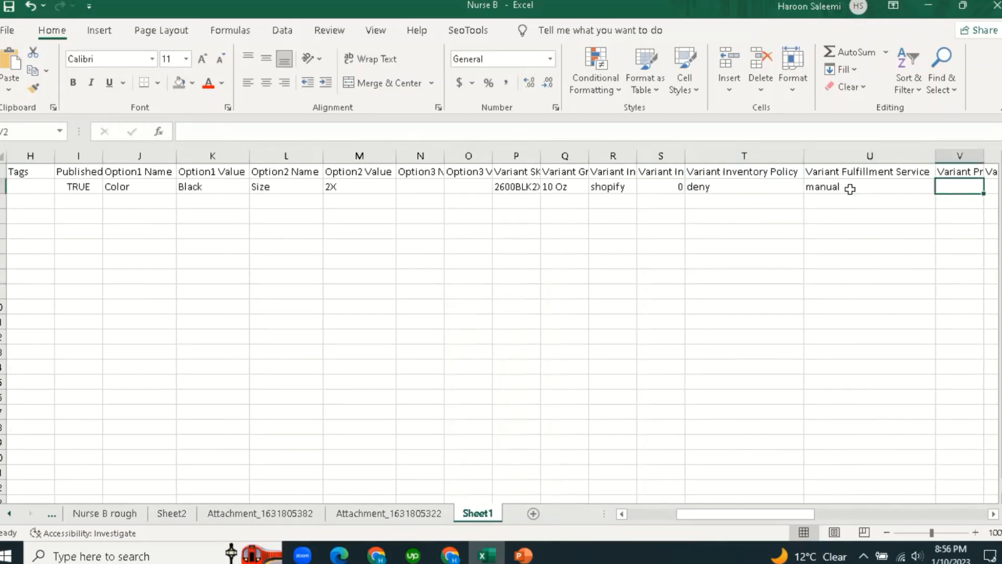
pyautogui.press('Right')
pyautogui.press('Left')
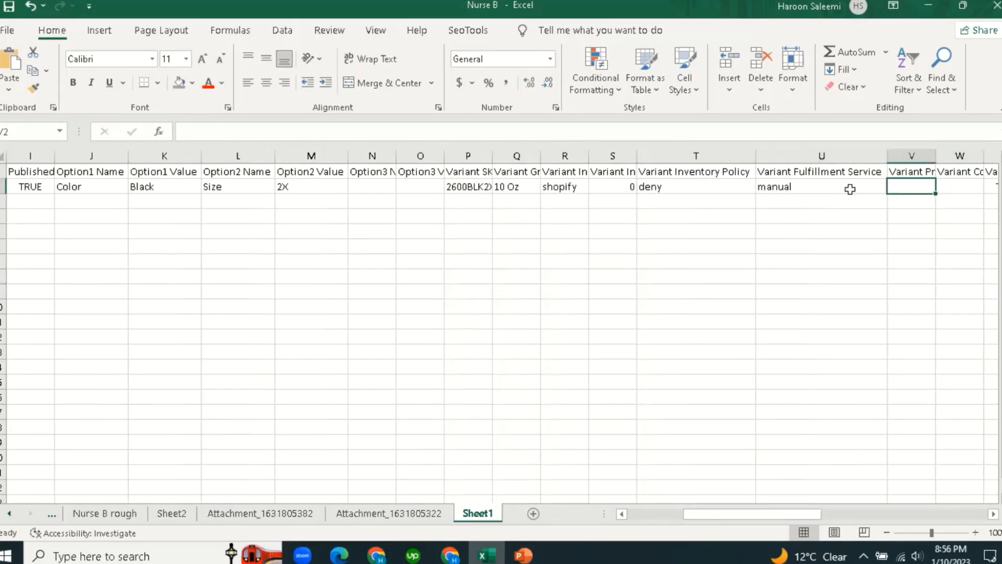
pyautogui.doubleClick(936, 156)
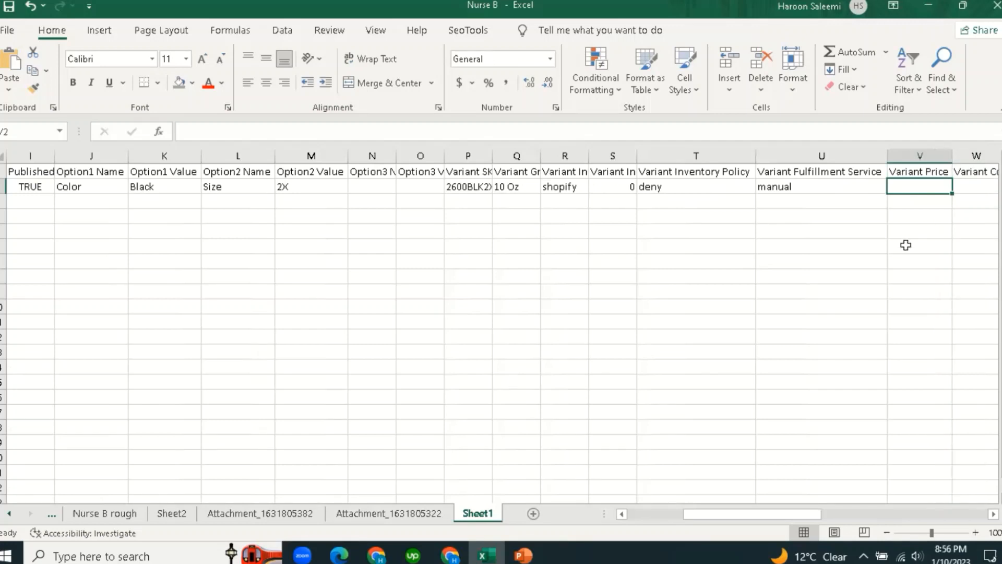
pyautogui.click(906, 244)
pyautogui.click(924, 189)
pyautogui.write('=')
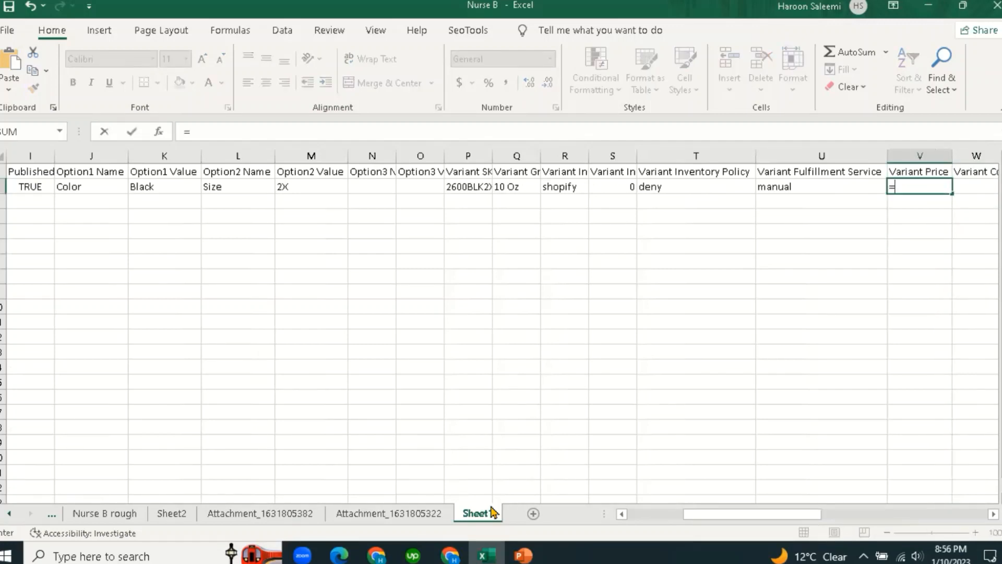
pyautogui.click(420, 514)
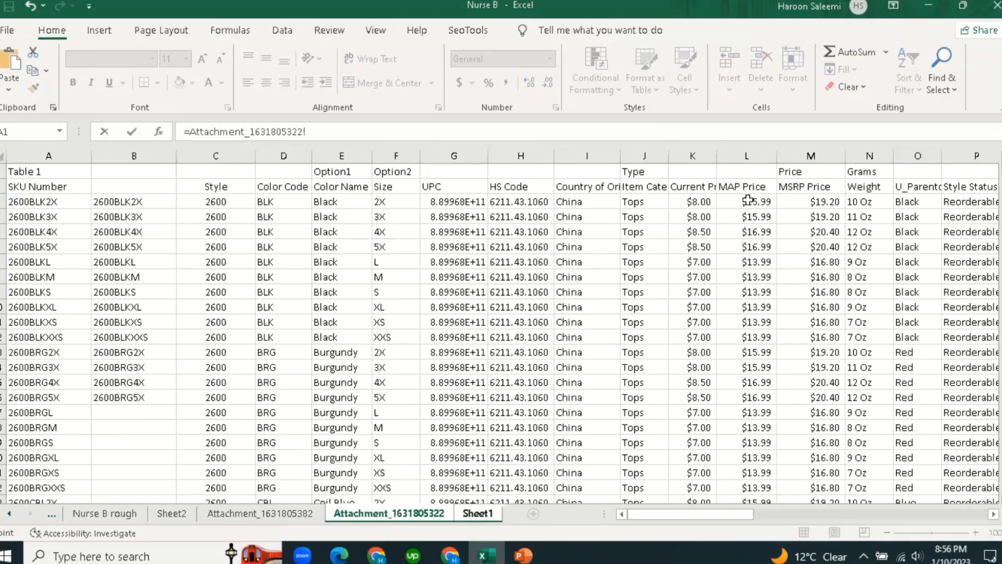
pyautogui.moveTo(723, 518); pyautogui.dragTo(769, 521)
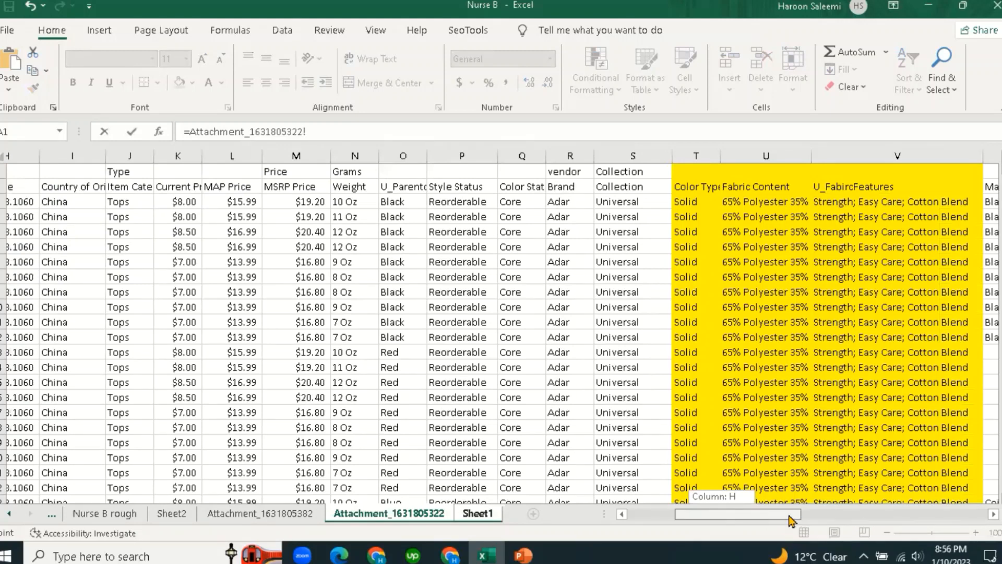
pyautogui.moveTo(745, 520); pyautogui.dragTo(745, 520)
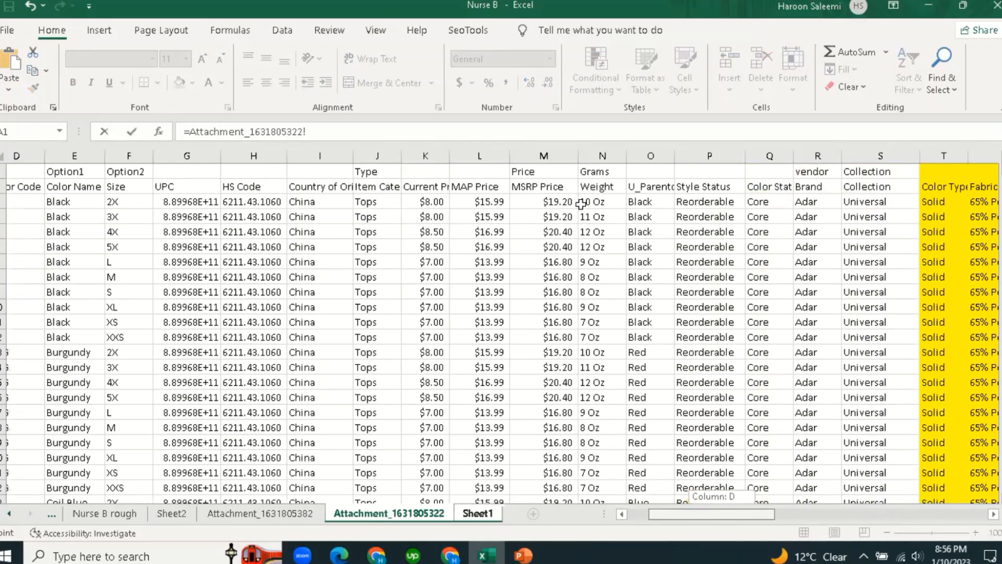
pyautogui.press('Escape')
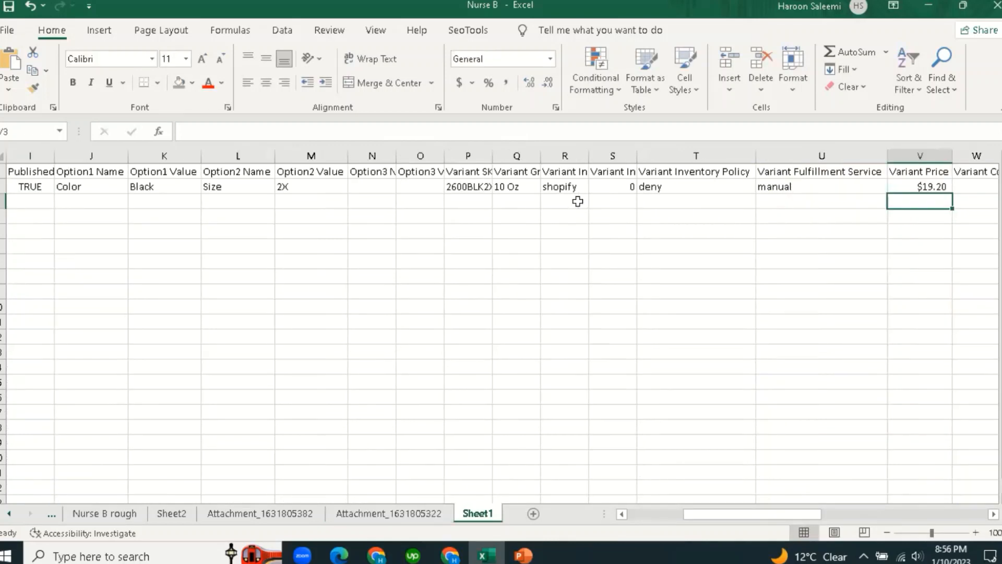
pyautogui.moveTo(808, 517); pyautogui.dragTo(851, 517)
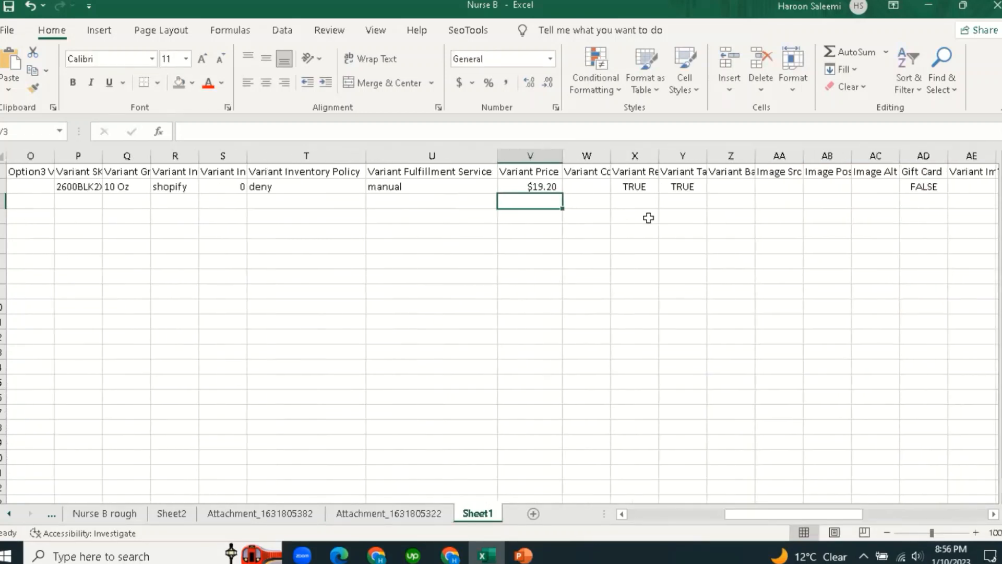
# Review the Compare At Price, Requires Shipping, Taxable and Barcode columns on Sheet1.
pyautogui.click(599, 173)
pyautogui.click(596, 186)
pyautogui.click(641, 172)
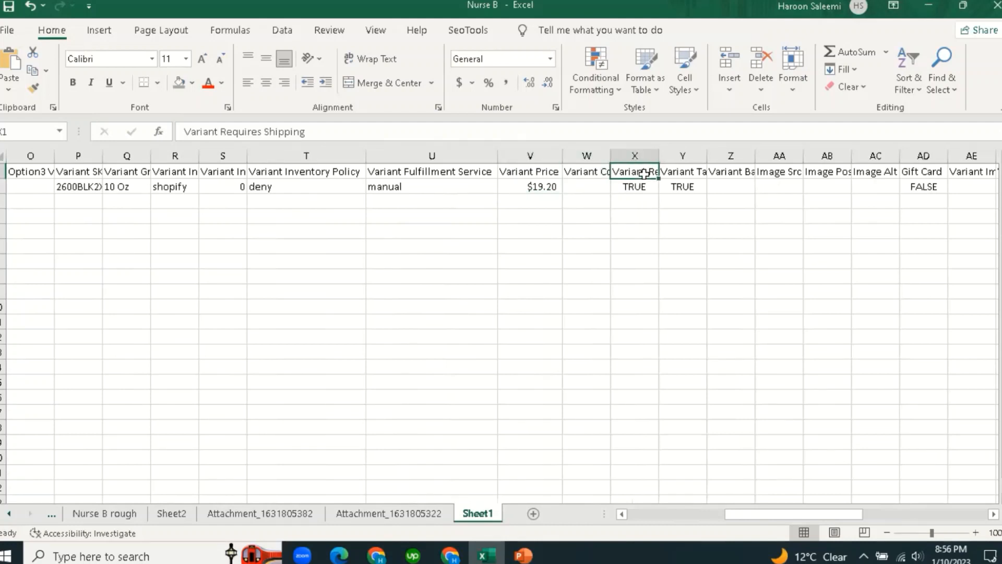
pyautogui.click(642, 184)
pyautogui.click(679, 174)
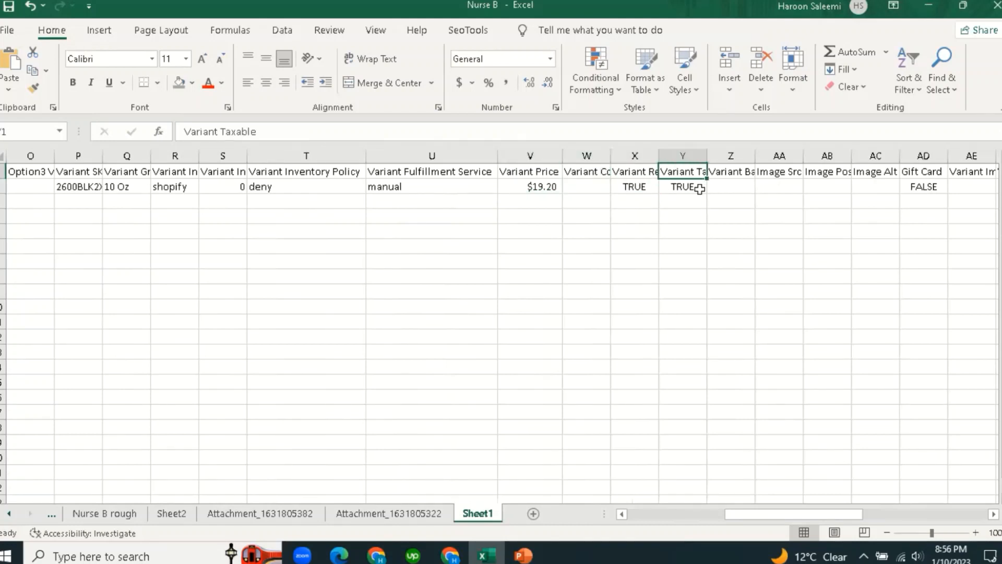
pyautogui.click(696, 187)
pyautogui.click(738, 173)
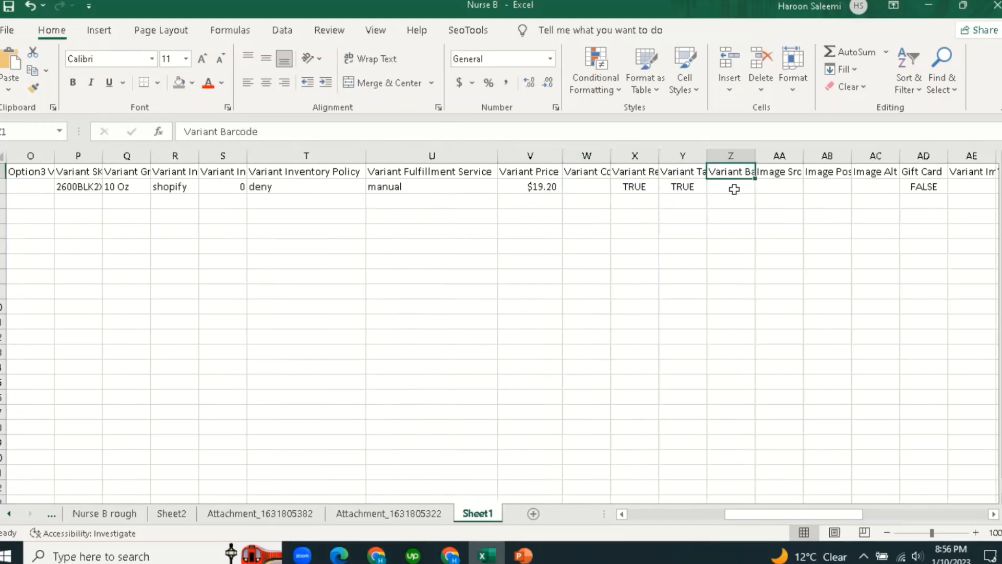
pyautogui.click(735, 189)
pyautogui.write('=')
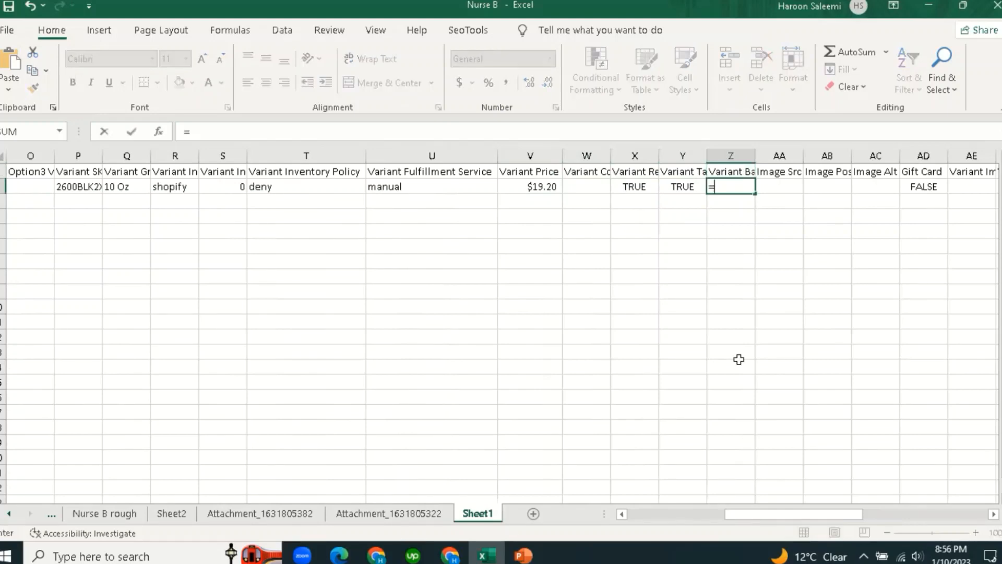
pyautogui.click(427, 514)
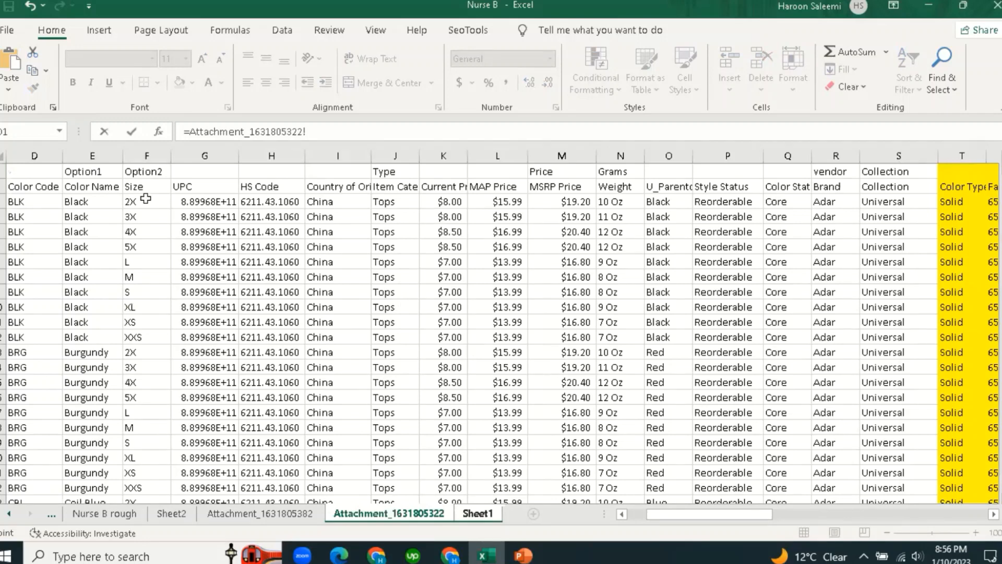
pyautogui.click(195, 203)
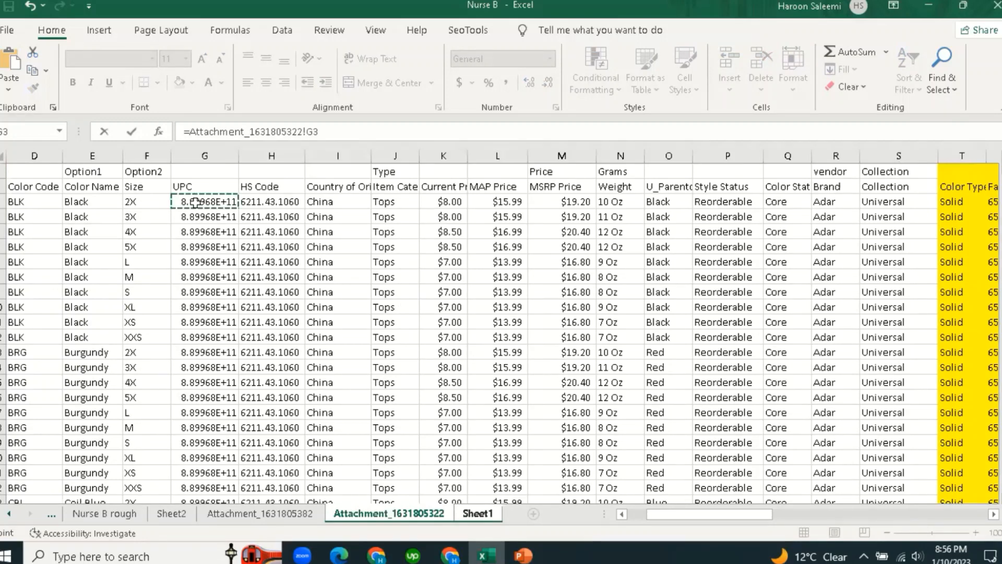
pyautogui.press('Return')
pyautogui.click(758, 274)
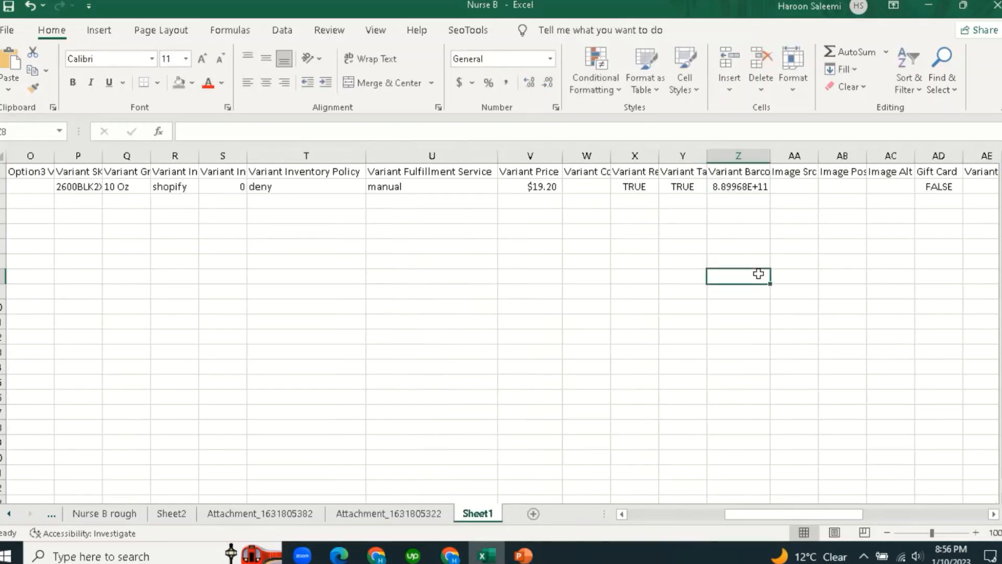
pyautogui.click(786, 173)
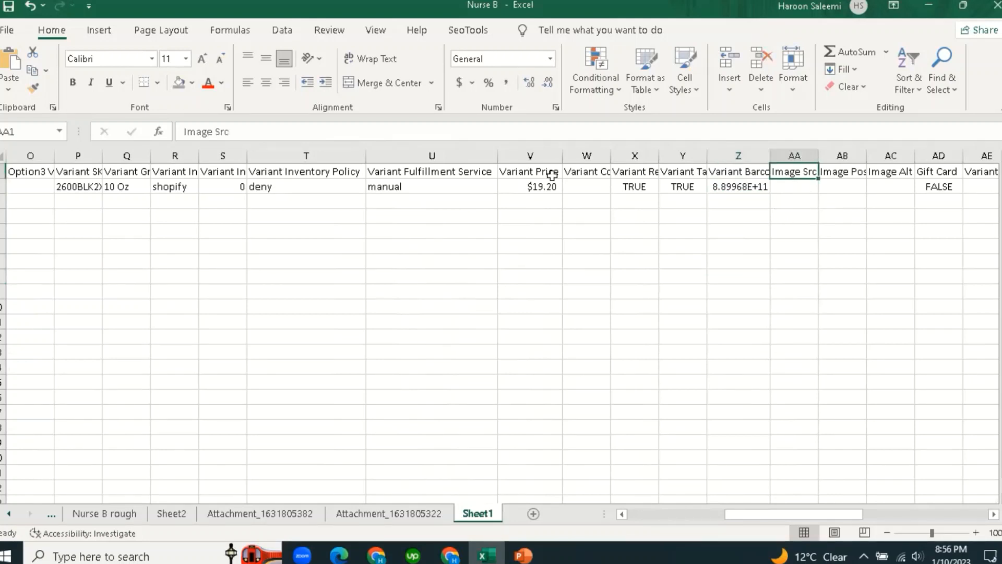
pyautogui.click(807, 258)
pyautogui.click(800, 188)
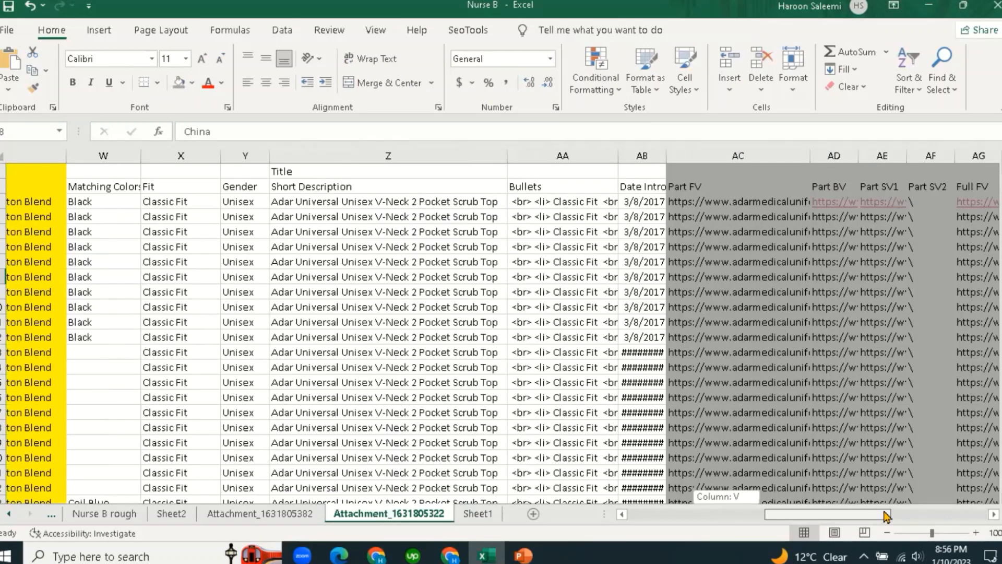
pyautogui.moveTo(887, 515); pyautogui.dragTo(866, 521)
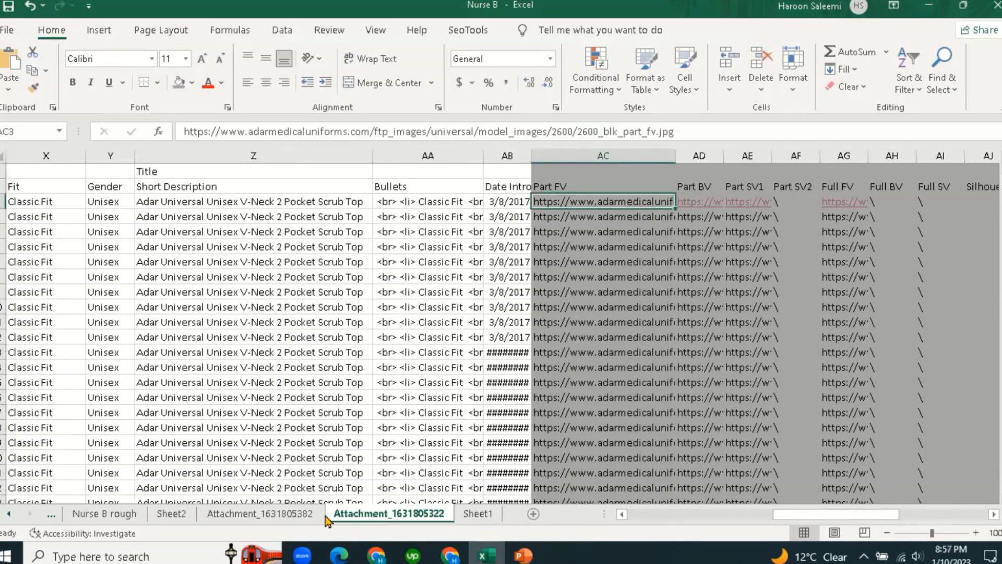
pyautogui.click(484, 518)
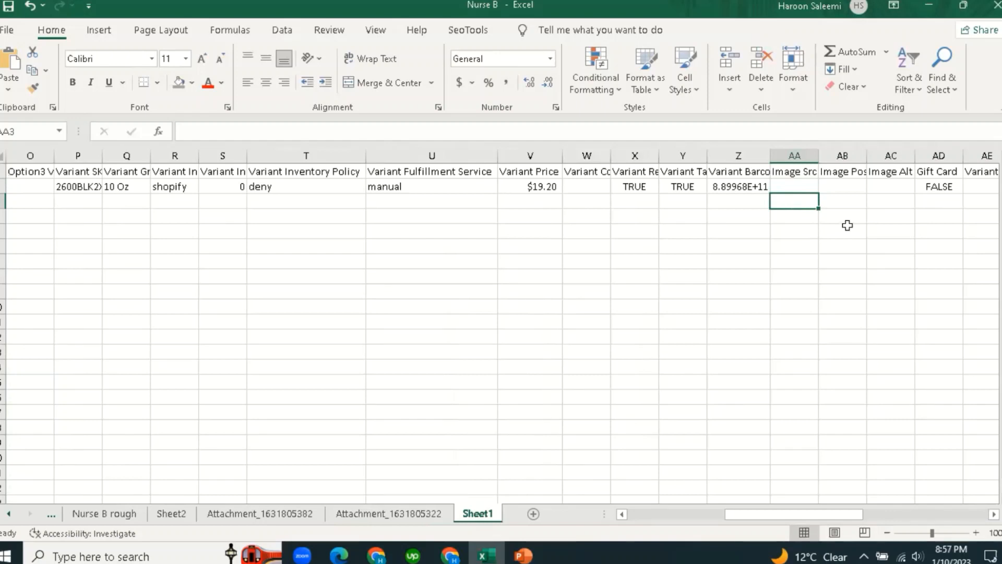
# Insert two blank columns before the Image Position column.
pyautogui.click(840, 156)
pyautogui.rightClick(840, 155)
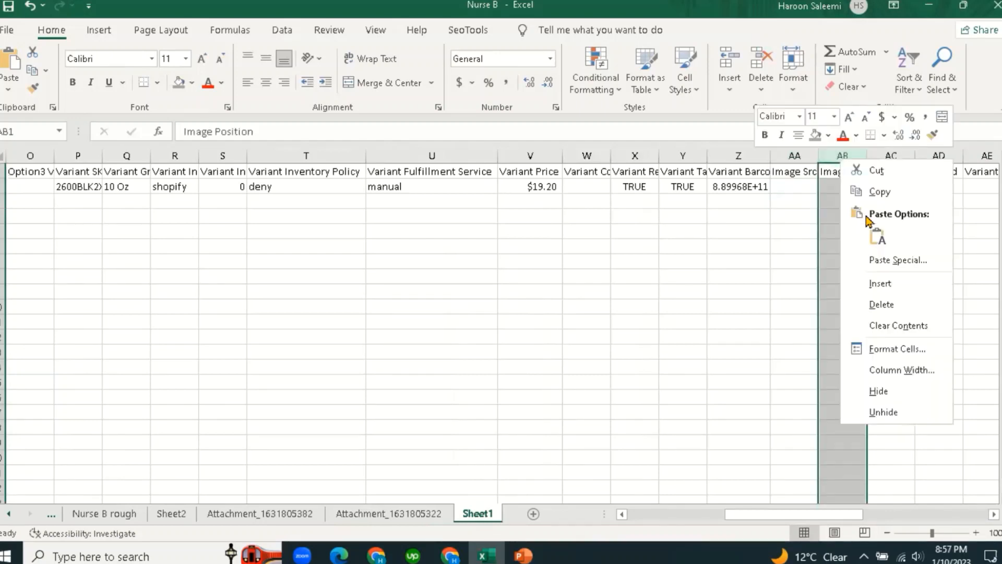
pyautogui.click(861, 285)
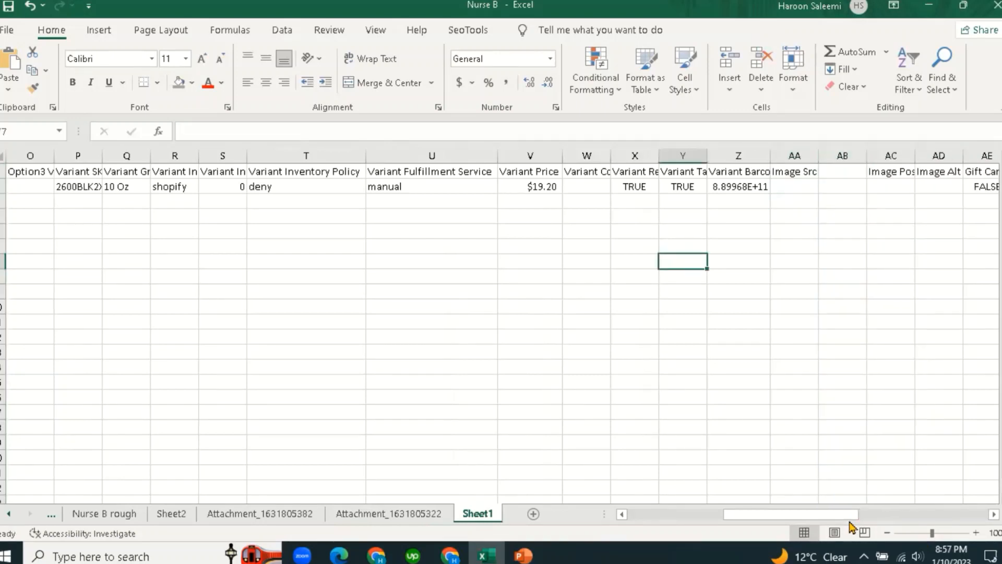
pyautogui.moveTo(849, 520); pyautogui.dragTo(897, 518)
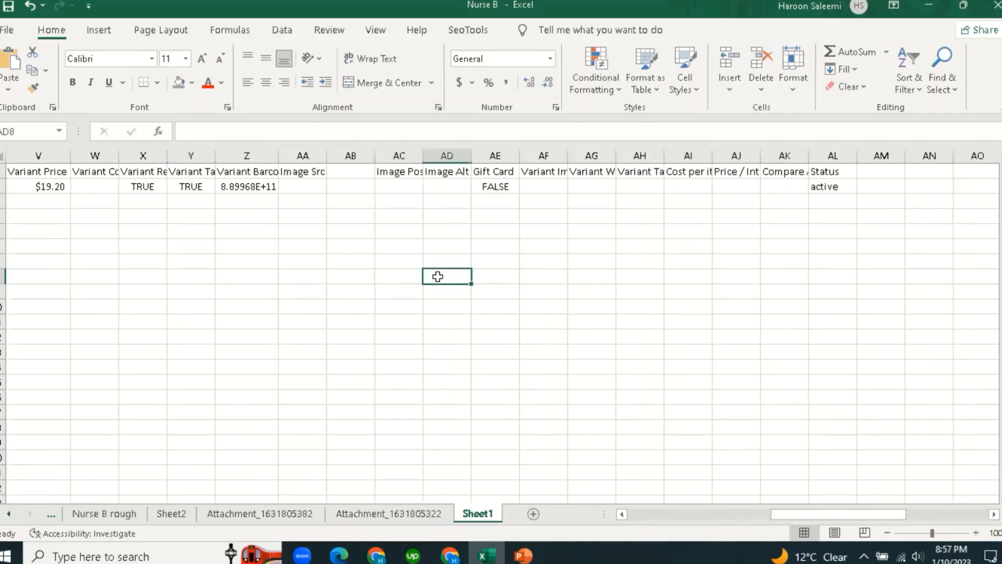
pyautogui.click(356, 154)
pyautogui.rightClick(355, 154)
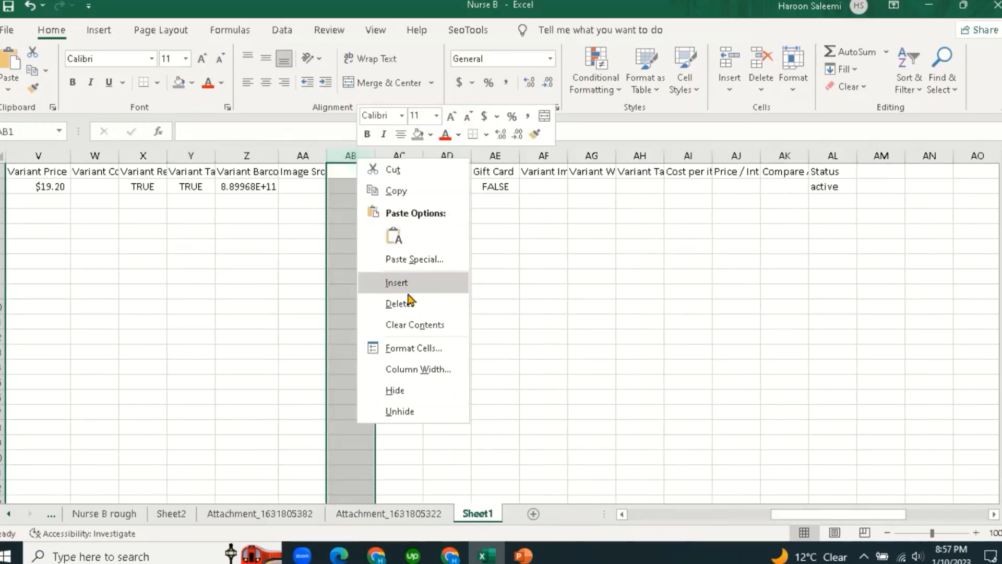
pyautogui.click(409, 287)
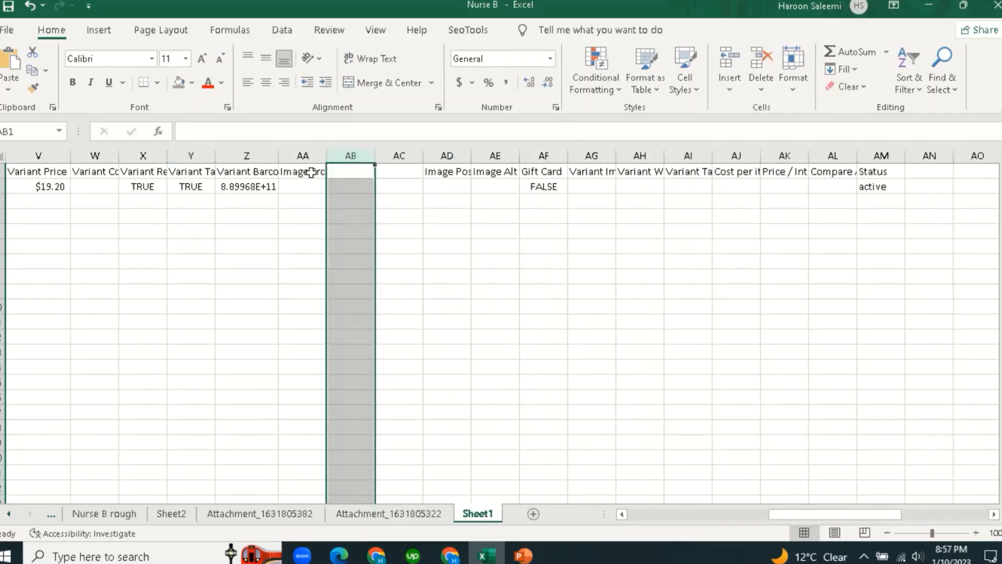
# Insert six more blank columns after Image Src AA, in groups of two and four.
pyautogui.click(311, 156)
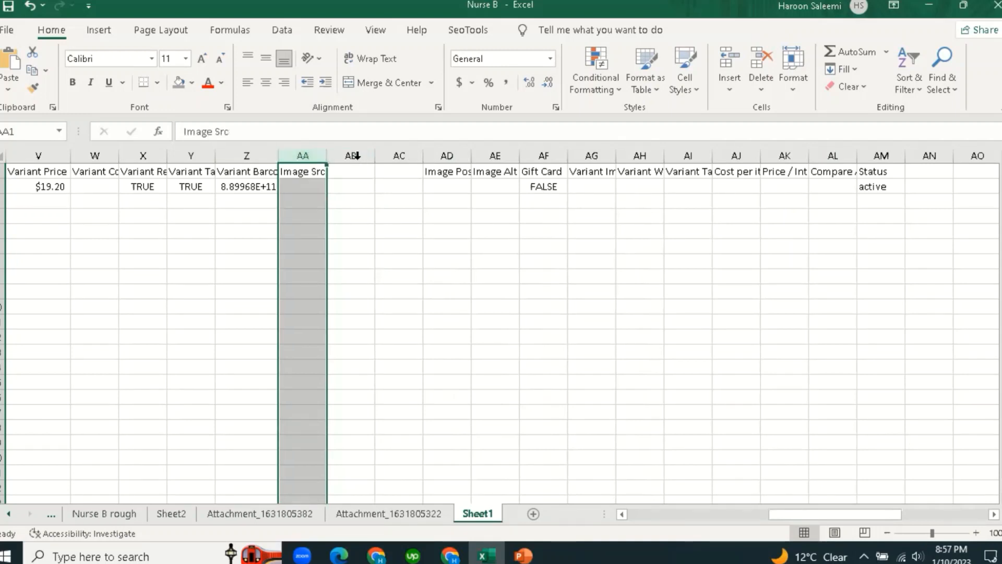
pyautogui.moveTo(355, 155); pyautogui.dragTo(395, 156)
pyautogui.rightClick(398, 158)
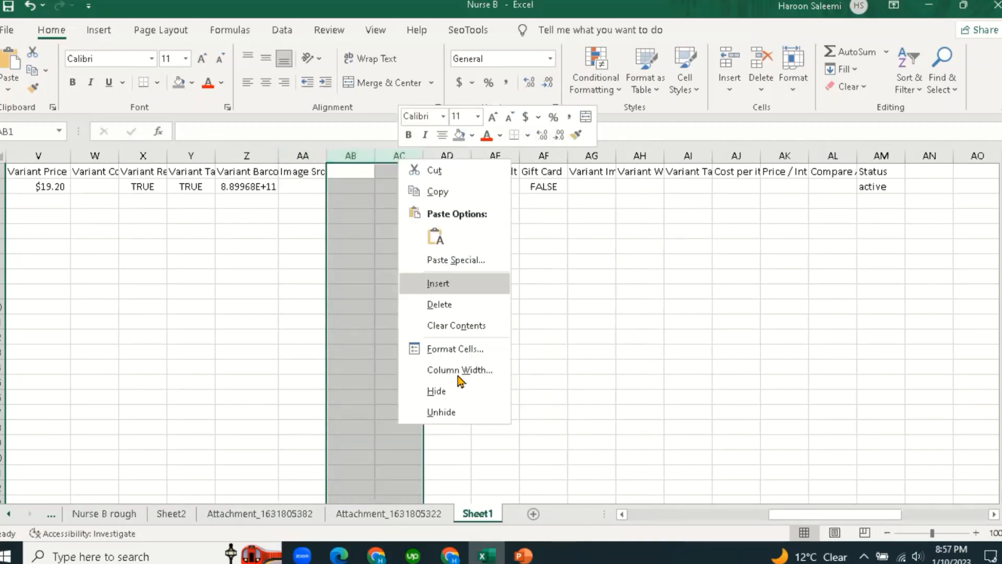
pyautogui.click(455, 284)
pyautogui.click(350, 275)
pyautogui.moveTo(351, 155); pyautogui.dragTo(491, 155)
pyautogui.rightClick(493, 157)
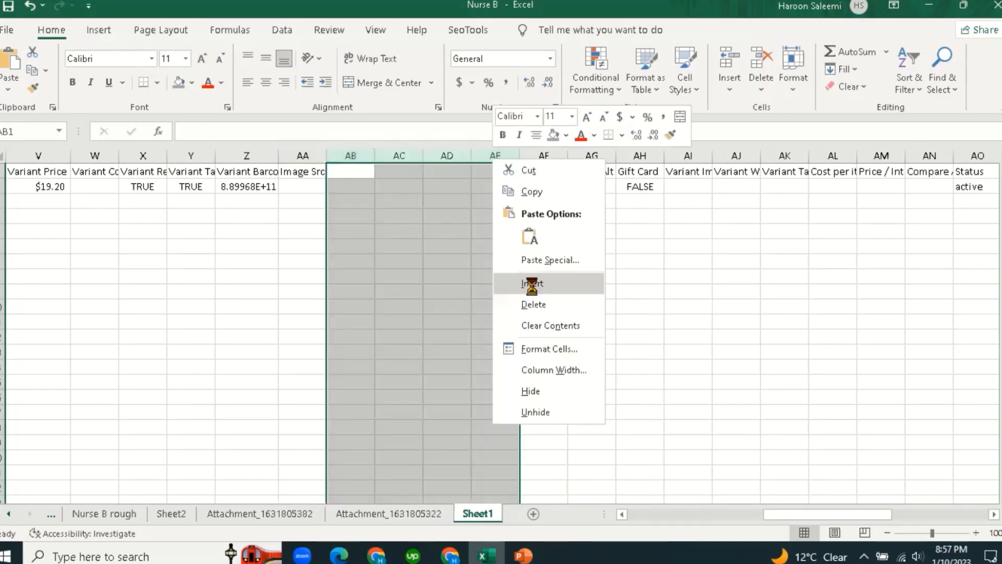
pyautogui.click(532, 284)
pyautogui.click(405, 276)
# Fill the Image Src header from AA1 across to AI1 and check AA1 through AD1.
pyautogui.click(319, 175)
pyautogui.moveTo(327, 178); pyautogui.dragTo(699, 180)
pyautogui.click(621, 292)
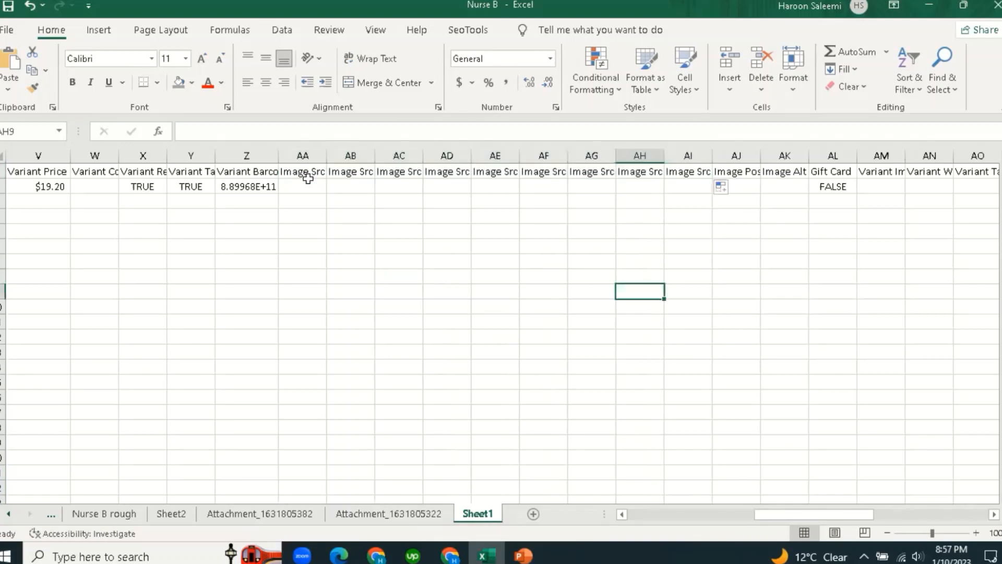
pyautogui.click(305, 172)
pyautogui.click(350, 171)
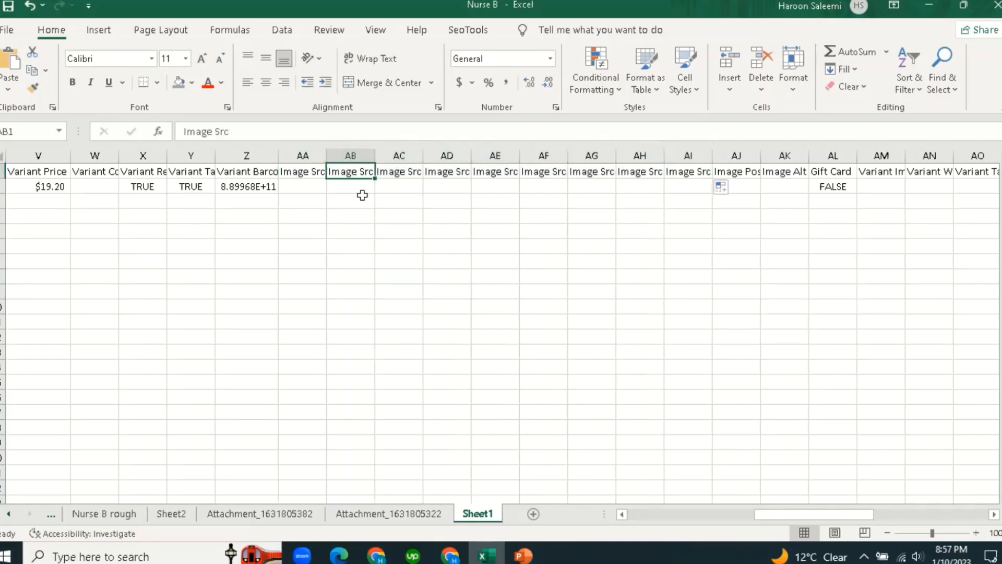
pyautogui.click(402, 171)
pyautogui.click(449, 172)
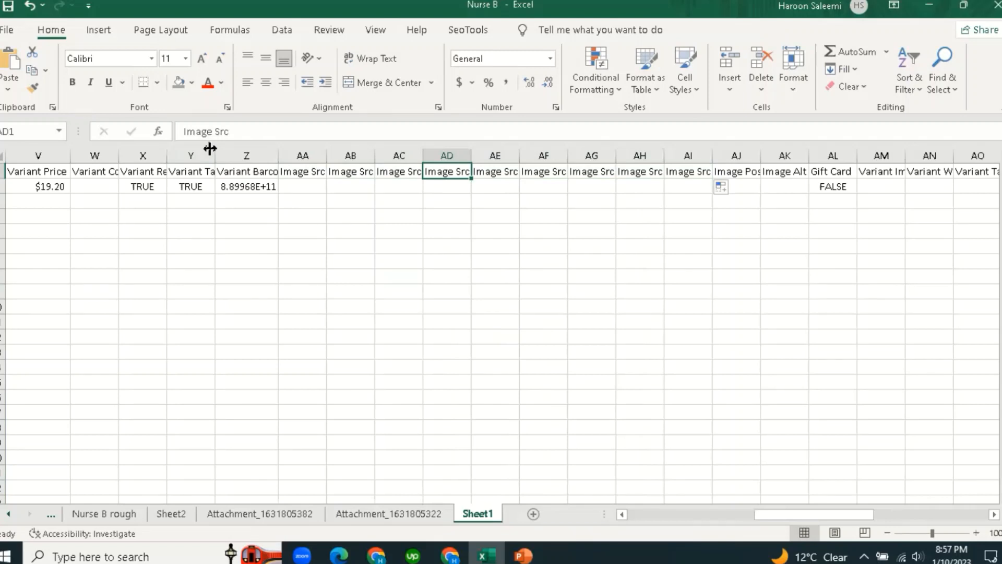
# Review the Image Src headers across AA1 to AH1.
pyautogui.click(366, 277)
pyautogui.click(305, 171)
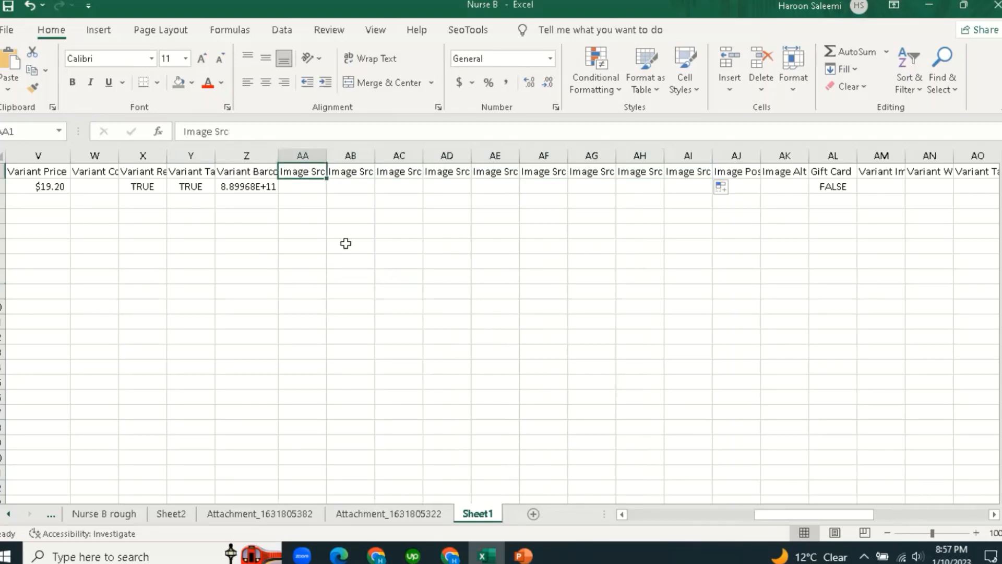
pyautogui.click(345, 243)
pyautogui.click(321, 177)
pyautogui.click(402, 171)
pyautogui.click(441, 174)
pyautogui.click(504, 173)
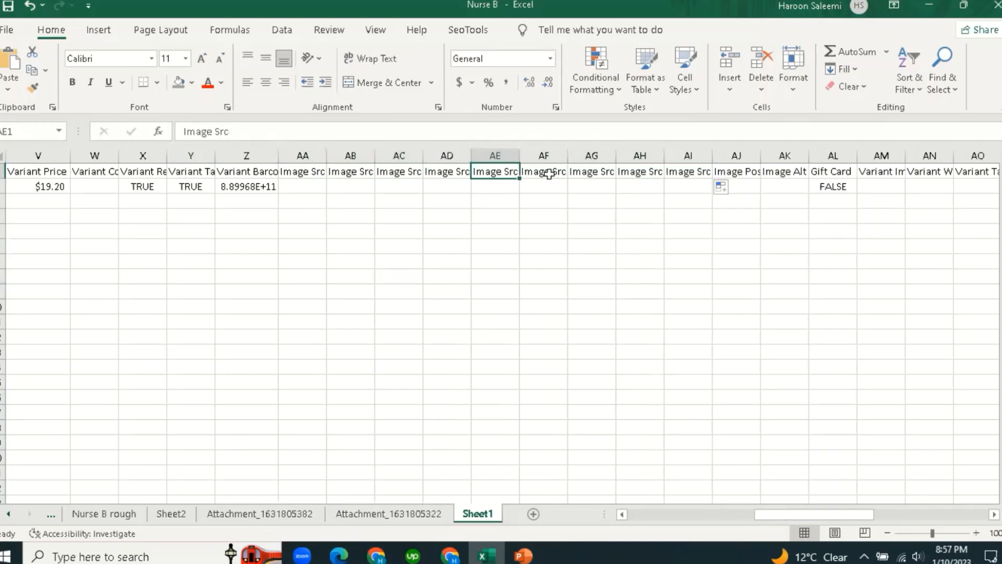
pyautogui.click(608, 172)
pyautogui.click(646, 172)
pyautogui.click(630, 288)
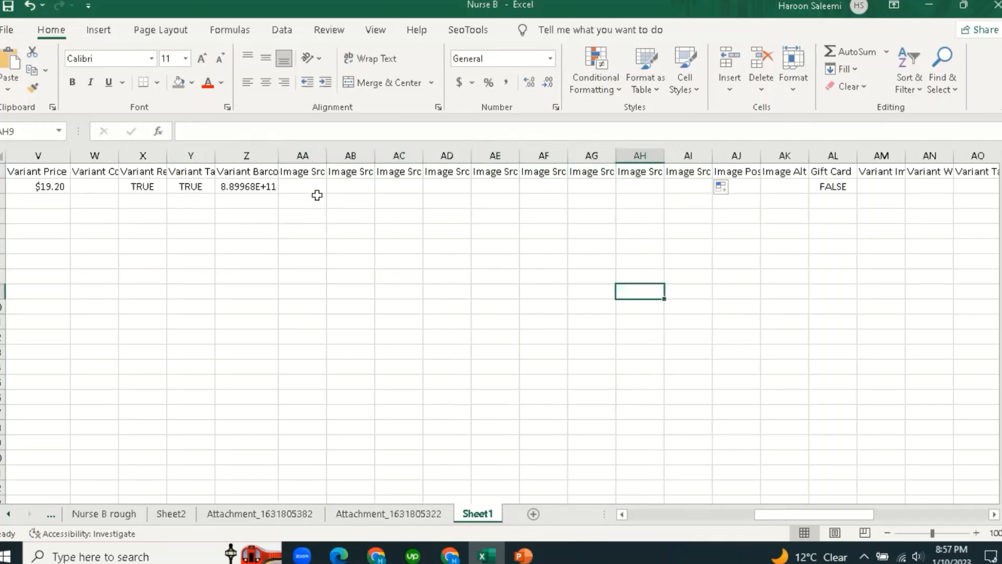
pyautogui.click(315, 189)
pyautogui.write('=')
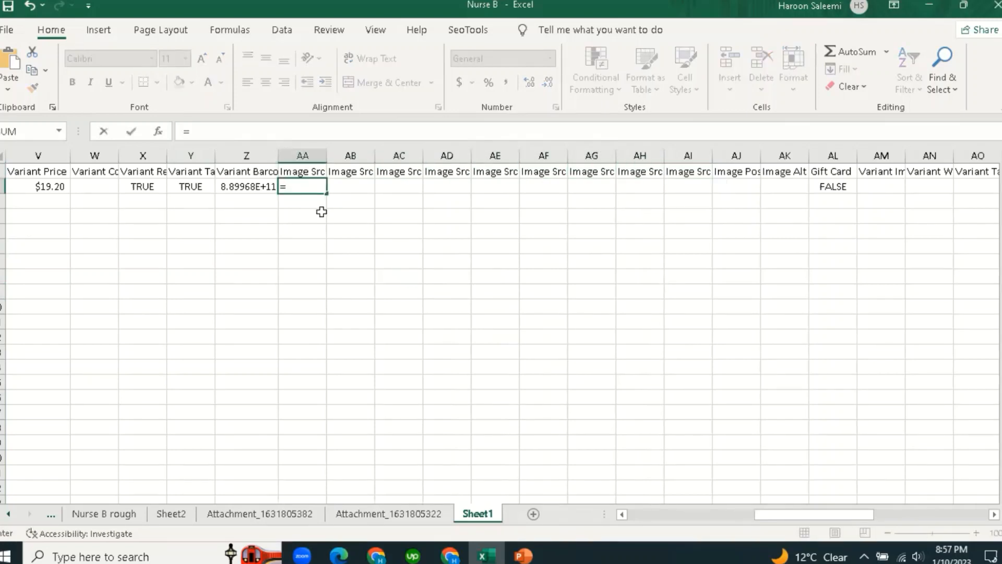
pyautogui.click(427, 524)
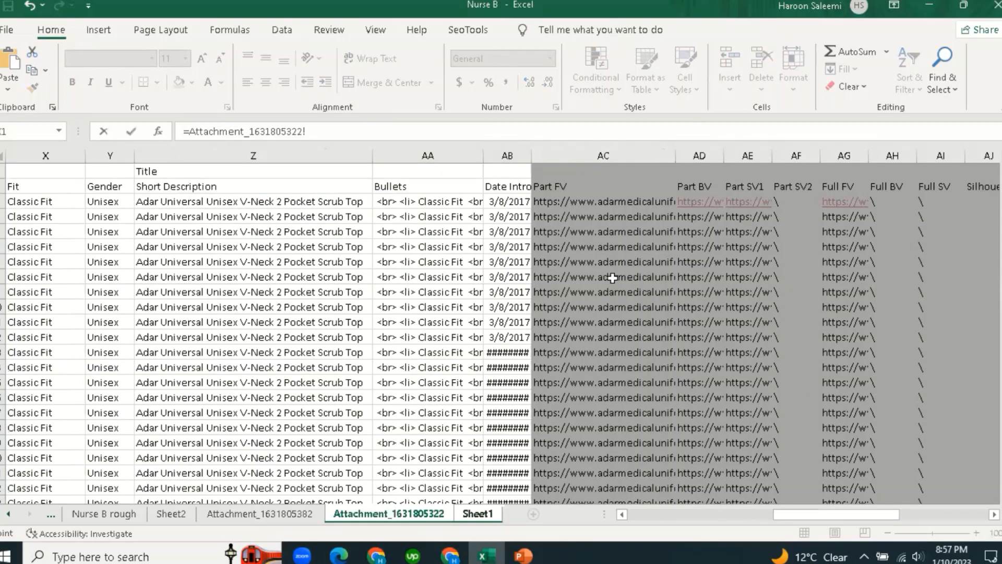
pyautogui.click(549, 204)
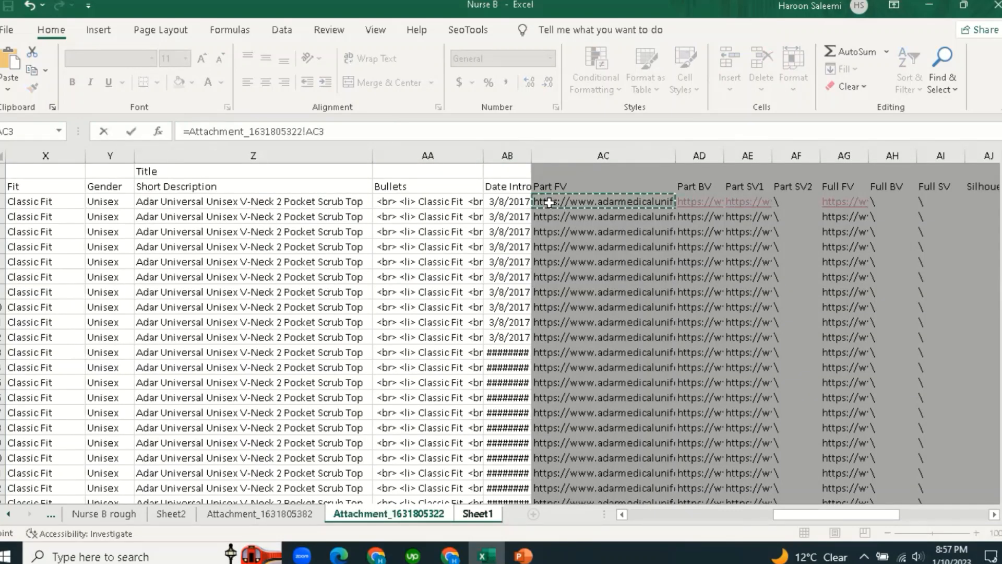
pyautogui.press('Return')
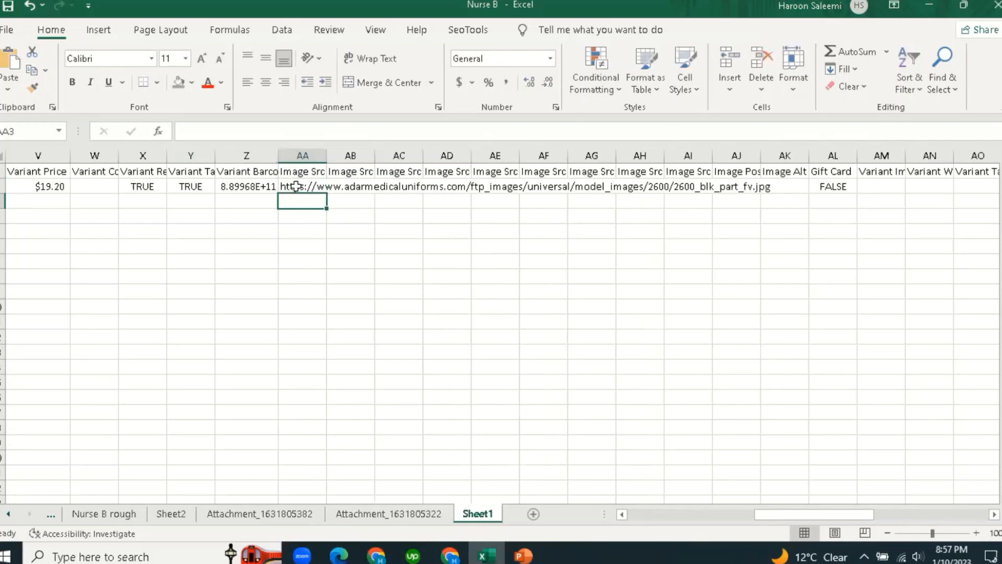
pyautogui.press('Up')
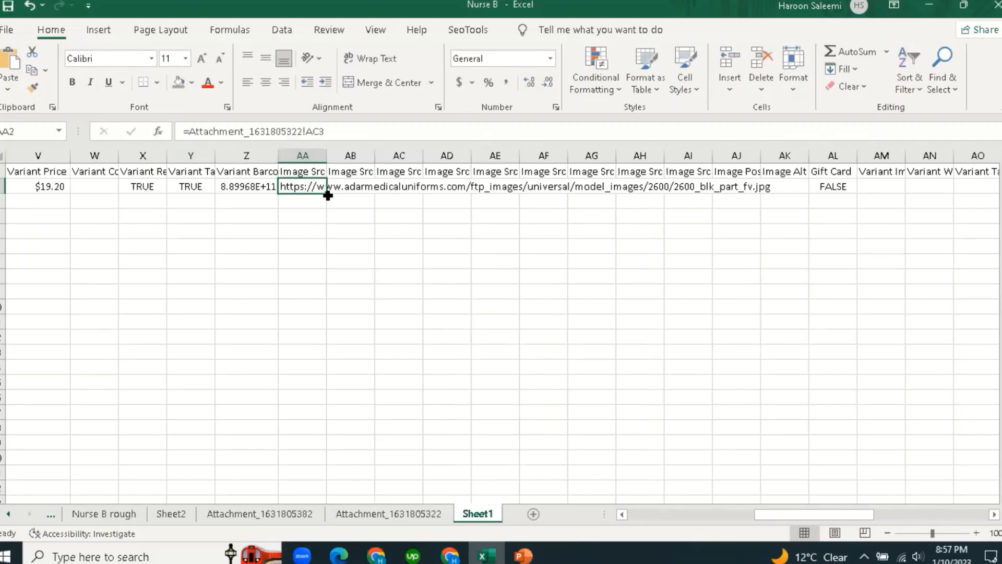
# Fill the image formula across AA2 to AI2 and check each cell's reference.
pyautogui.moveTo(328, 195); pyautogui.dragTo(371, 197)
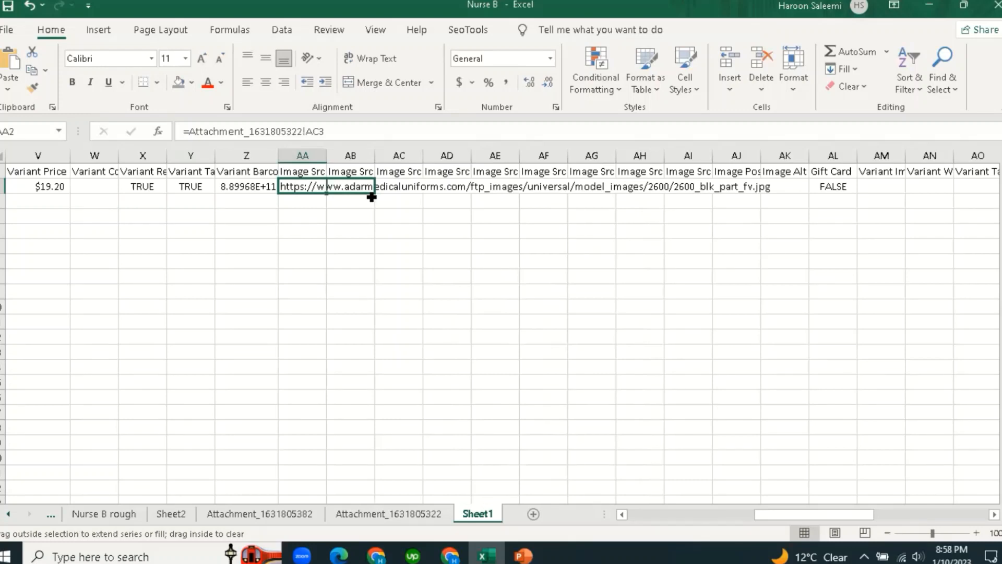
pyautogui.moveTo(371, 197); pyautogui.dragTo(723, 214)
pyautogui.click(490, 297)
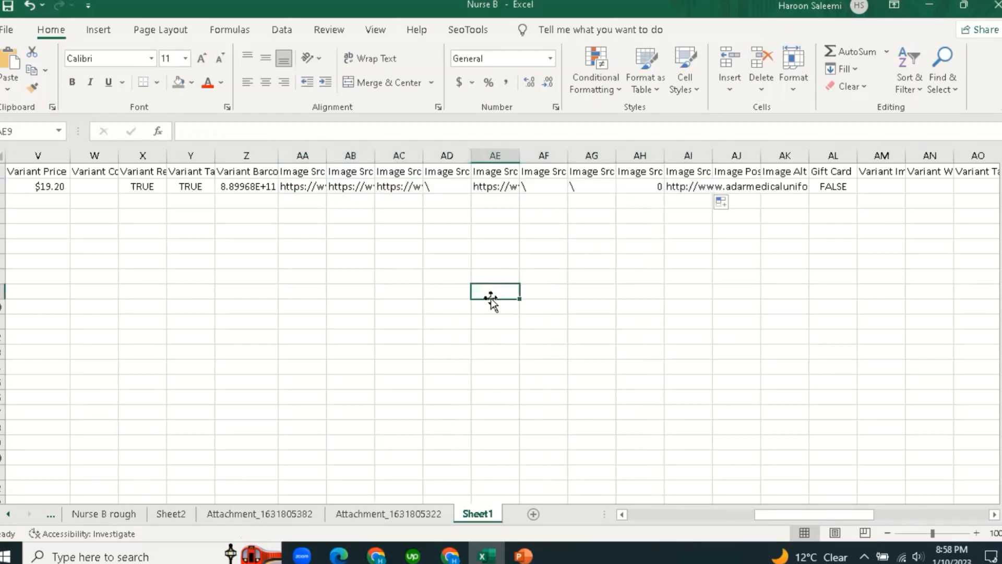
pyautogui.click(304, 187)
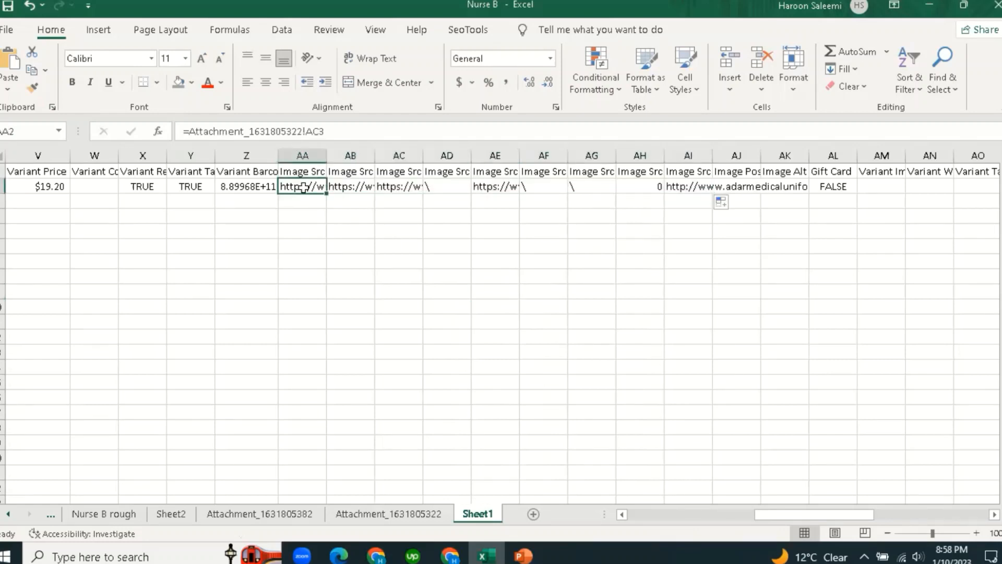
pyautogui.click(344, 186)
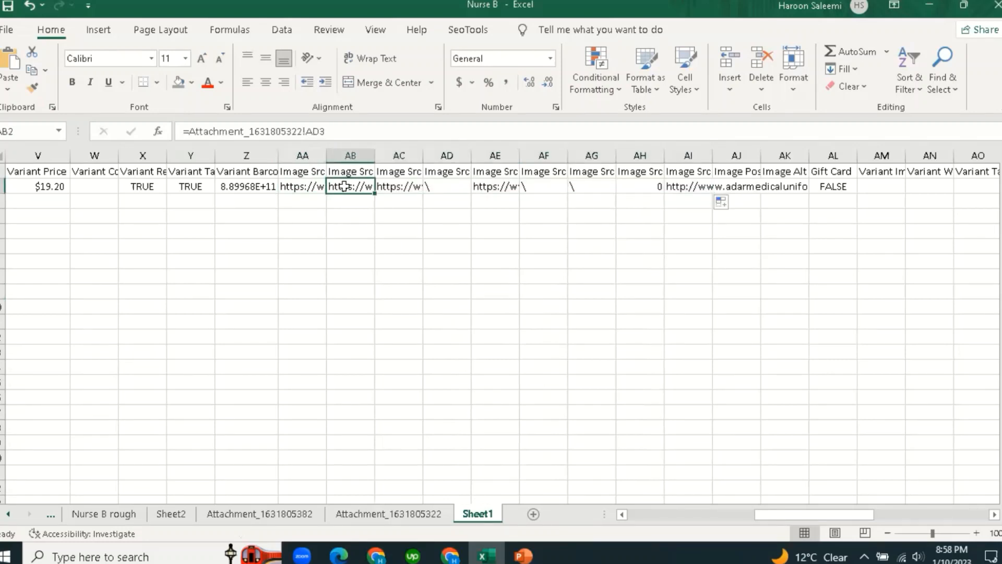
pyautogui.click(406, 189)
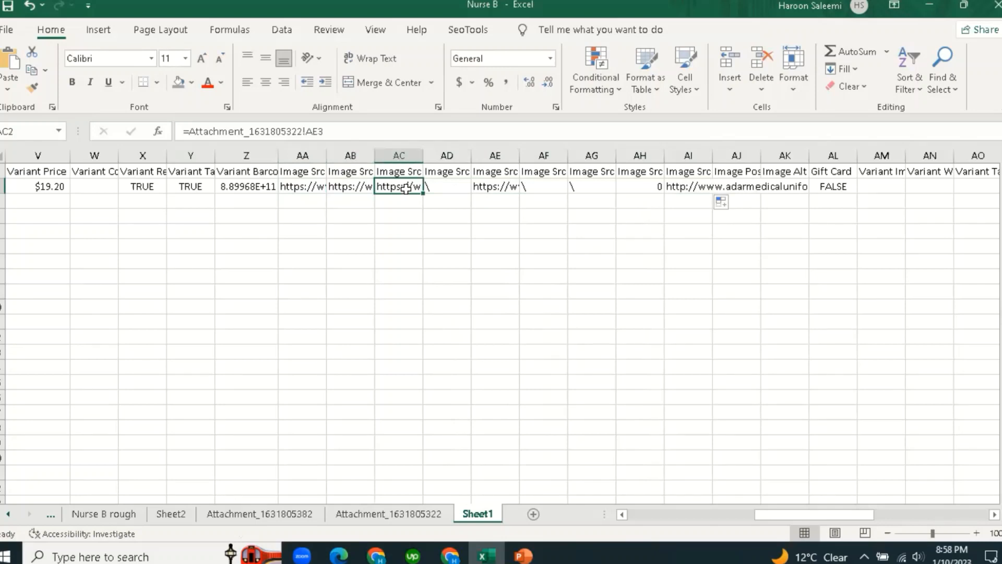
pyautogui.click(445, 188)
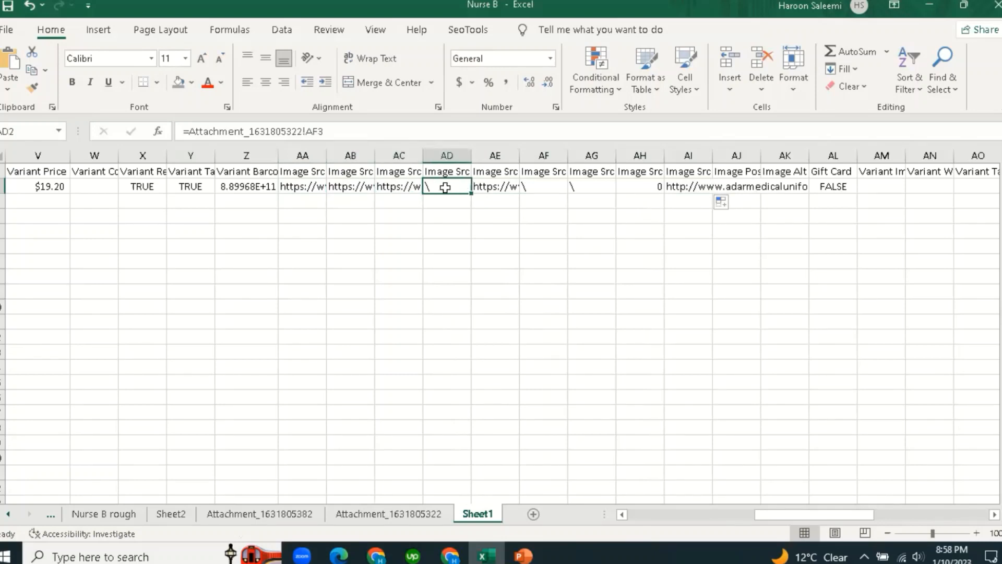
pyautogui.click(500, 195)
pyautogui.click(547, 190)
pyautogui.click(590, 188)
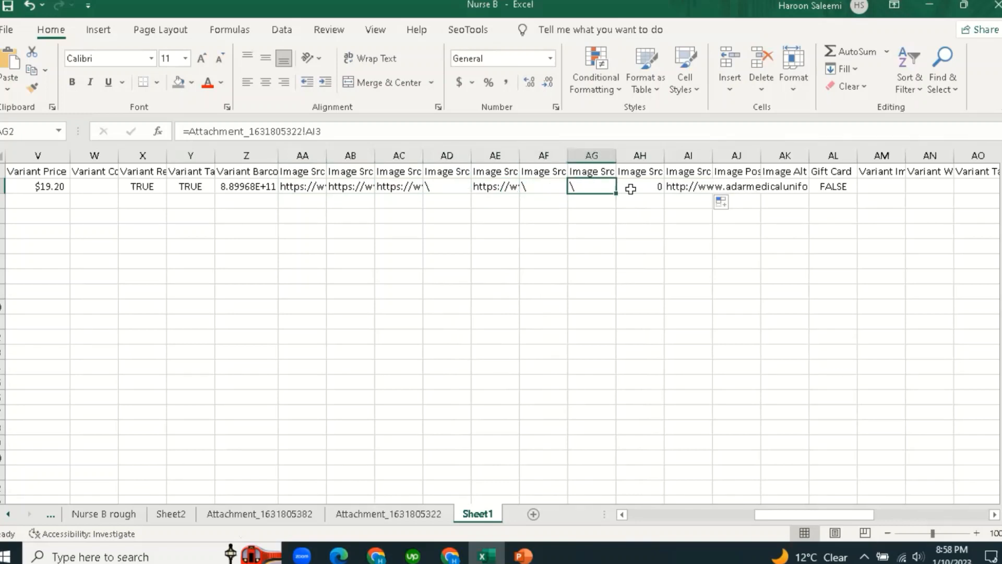
pyautogui.click(631, 189)
pyautogui.click(631, 288)
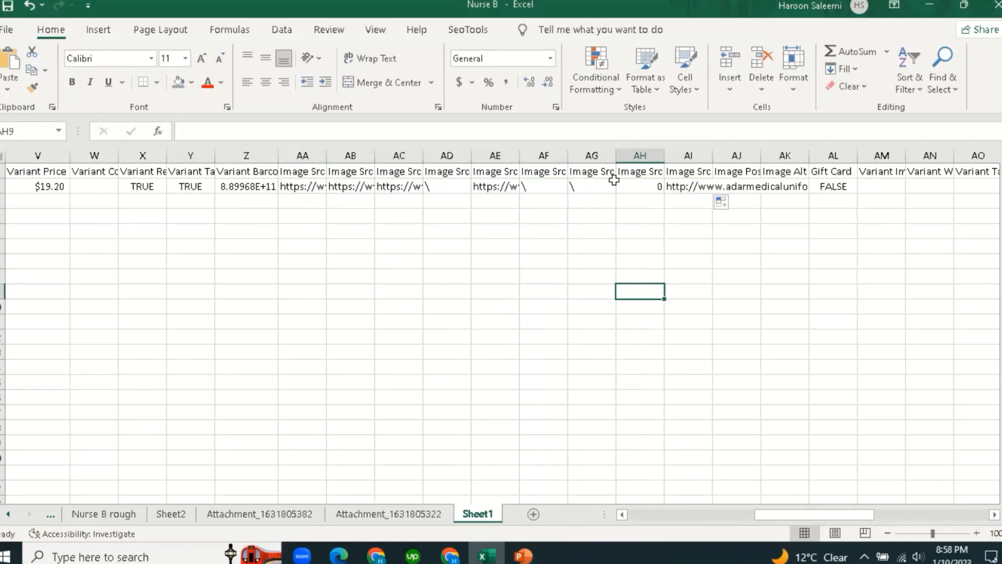
# Check AI2 and the neighbouring AJ2, AK2 and Gift Card AL2 cells.
pyautogui.click(692, 194)
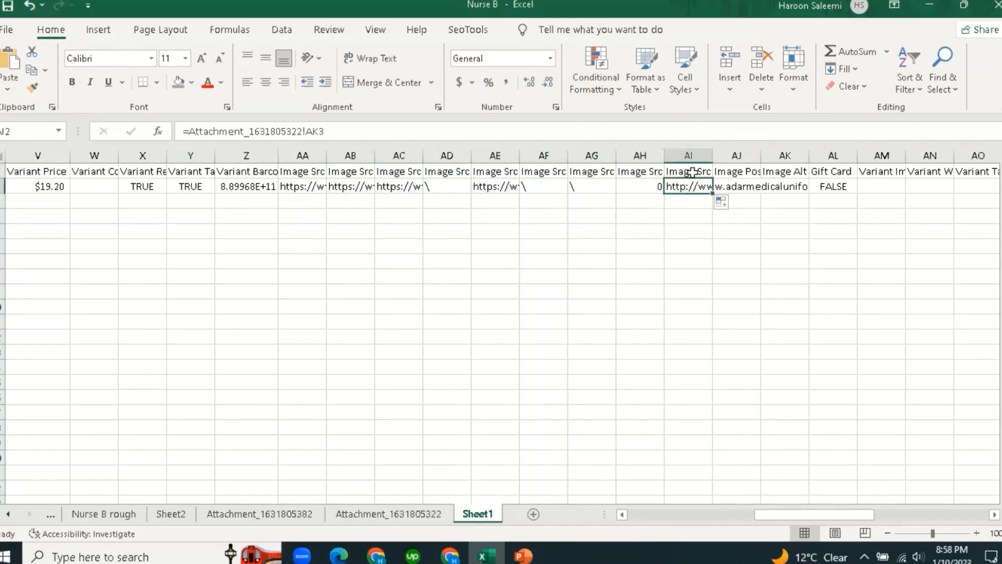
pyautogui.click(682, 243)
pyautogui.click(746, 188)
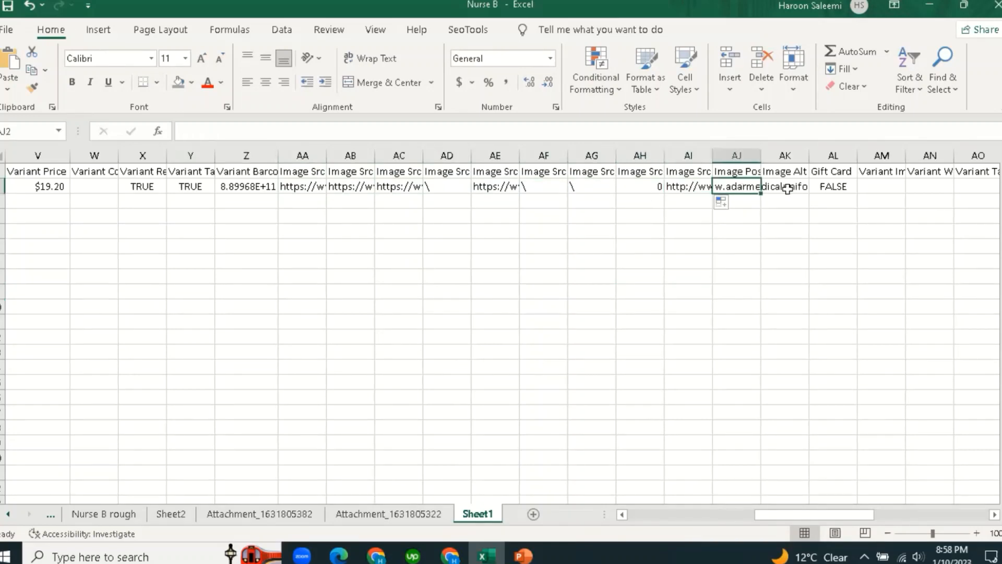
pyautogui.click(790, 189)
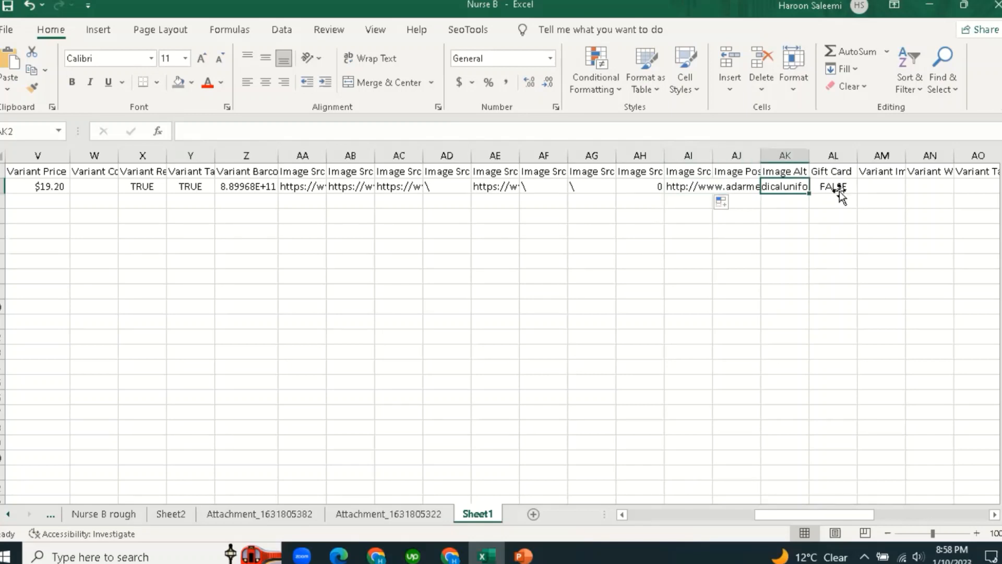
pyautogui.click(839, 193)
pyautogui.moveTo(767, 514); pyautogui.dragTo(809, 514)
pyautogui.click(559, 172)
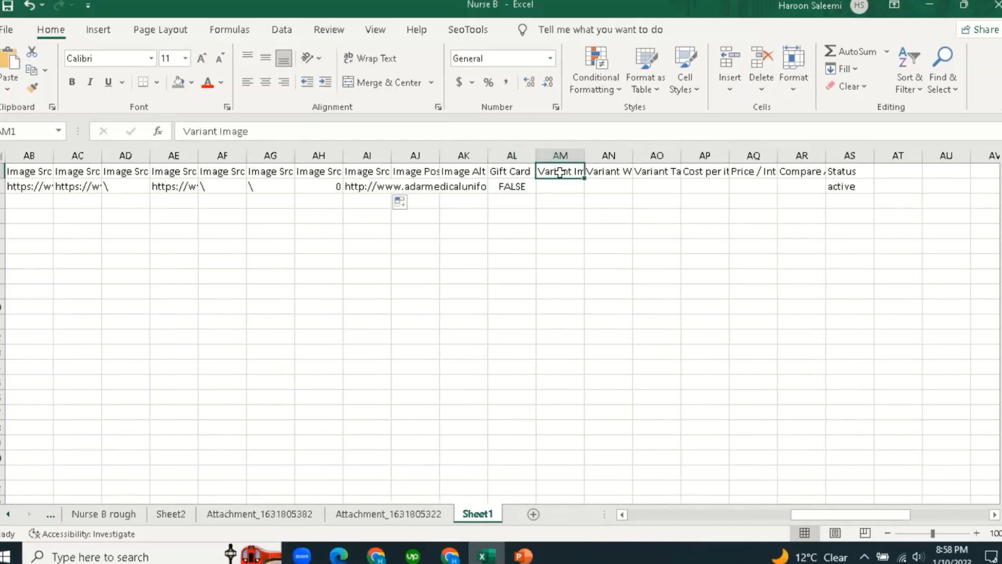
pyautogui.click(567, 257)
pyautogui.click(567, 187)
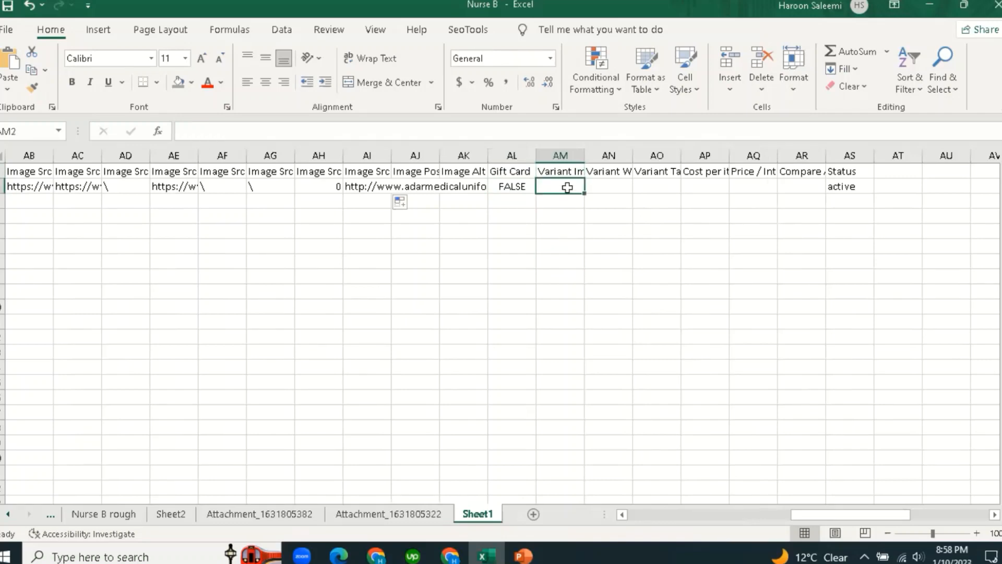
pyautogui.write('=')
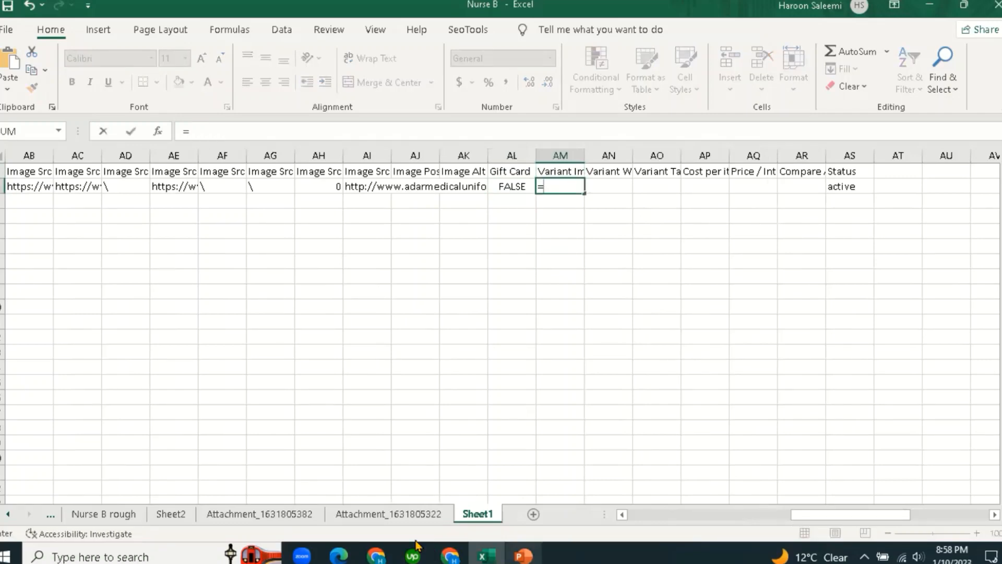
pyautogui.click(398, 515)
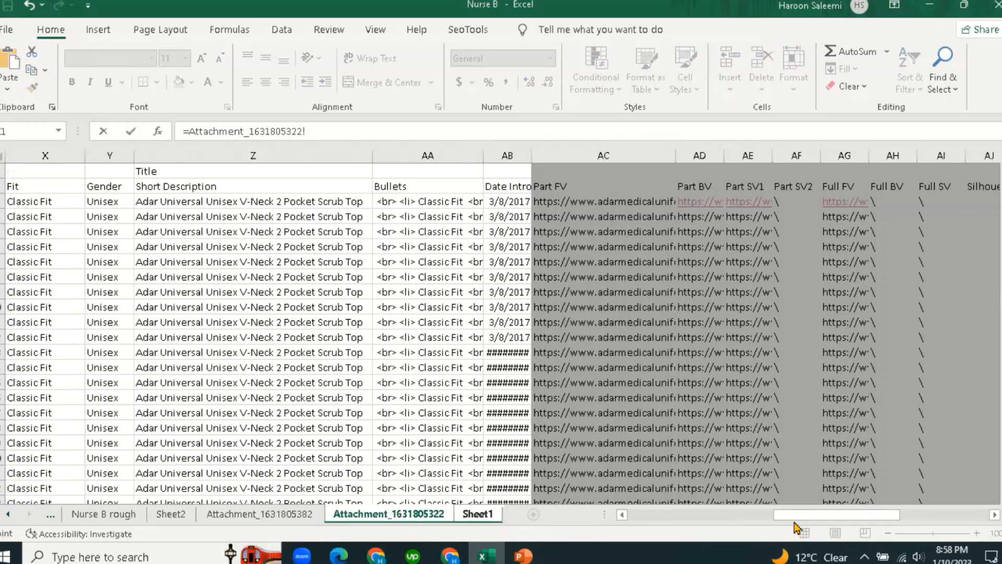
pyautogui.moveTo(852, 519); pyautogui.dragTo(861, 520)
pyautogui.hscroll(3, 522, 226)
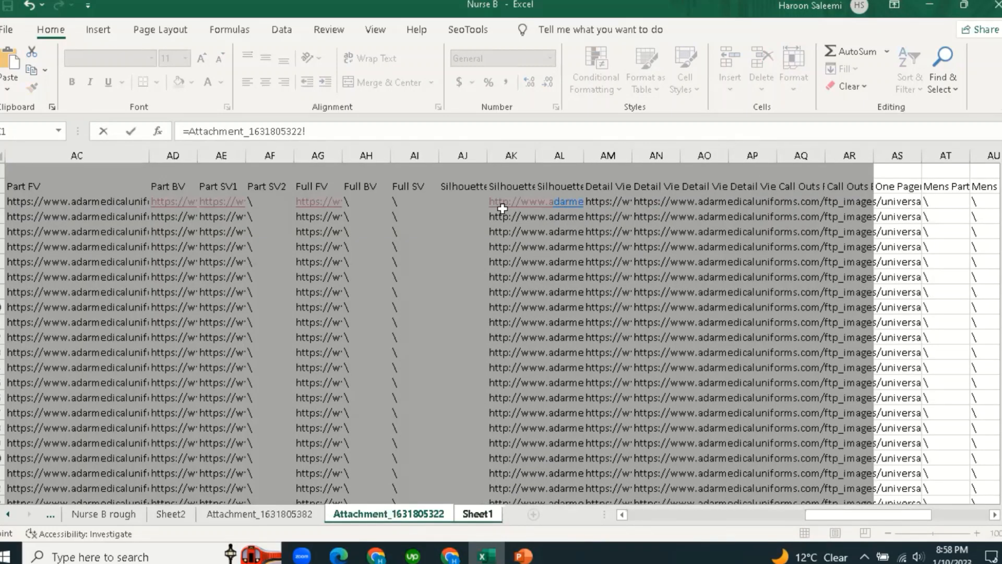
pyautogui.click(306, 201)
pyautogui.press('Return')
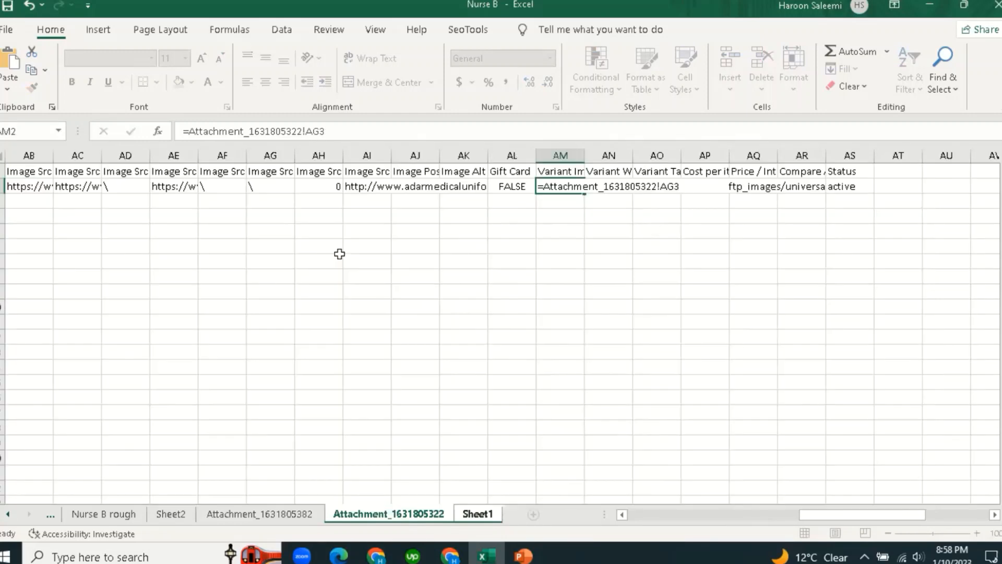
pyautogui.click(574, 290)
# Check the attachment sheet's Weight column and enter oz as the Variant Weight Unit in AN2.
pyautogui.click(604, 192)
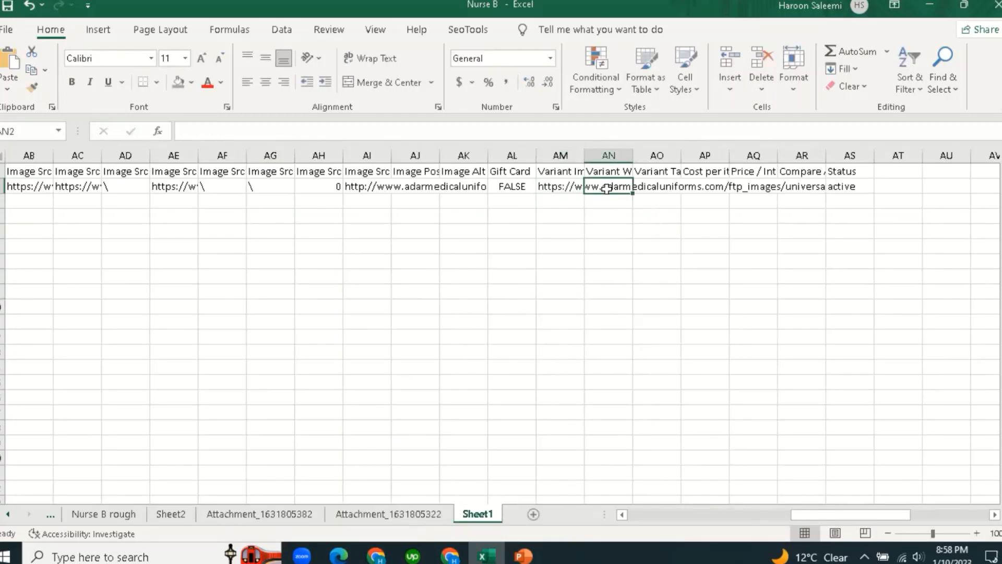
pyautogui.click(609, 172)
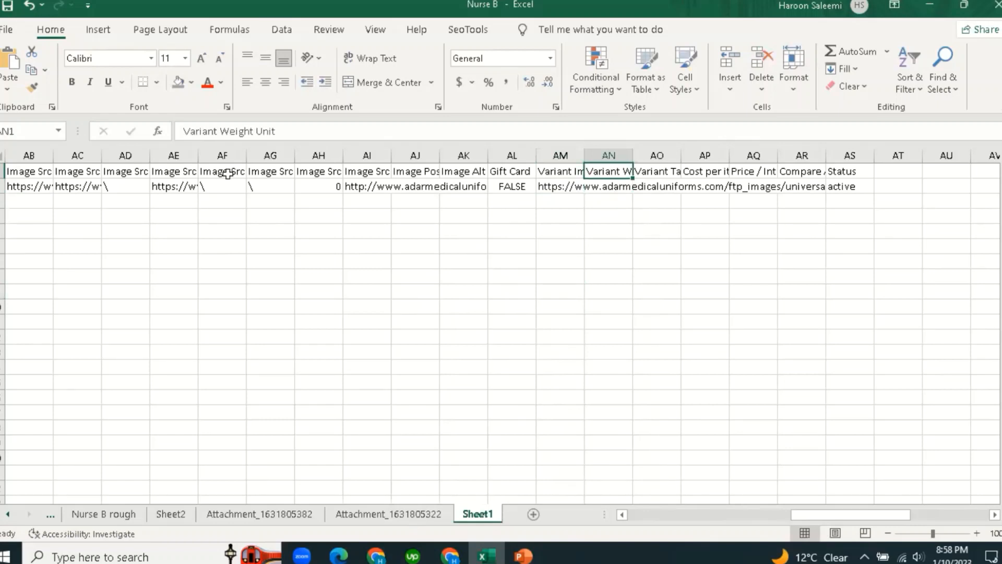
pyautogui.click(609, 188)
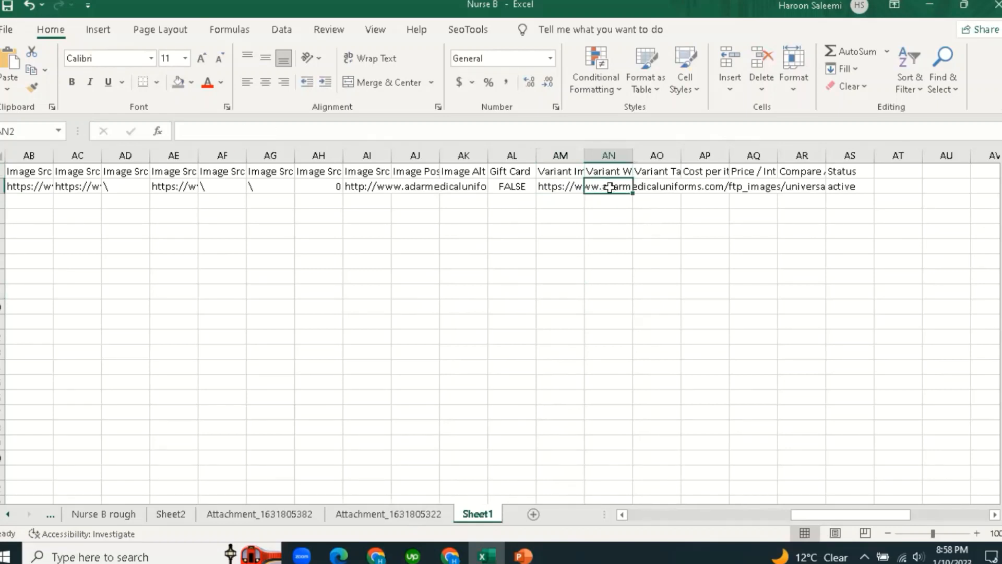
pyautogui.click(410, 515)
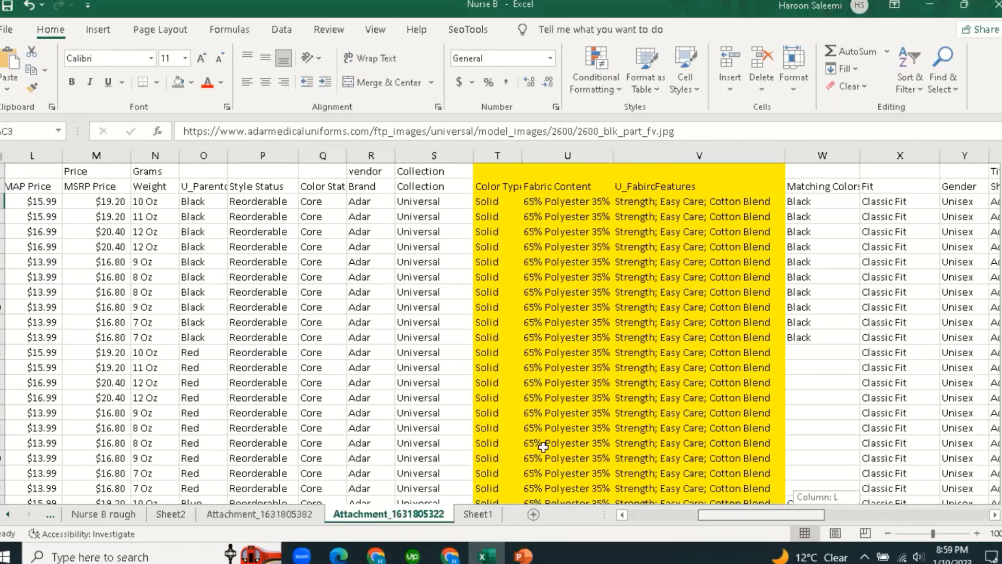
pyautogui.click(255, 200)
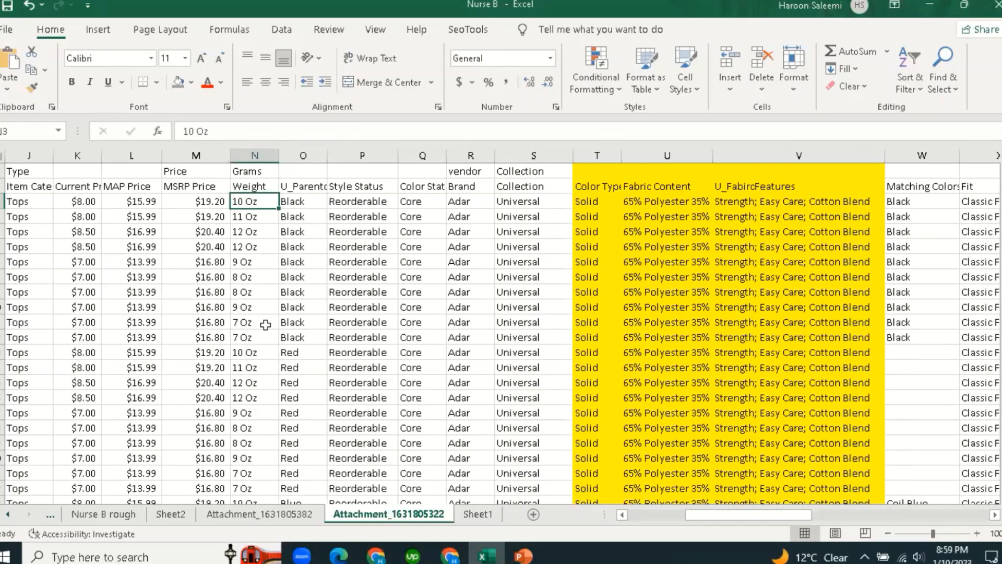
pyautogui.click(472, 514)
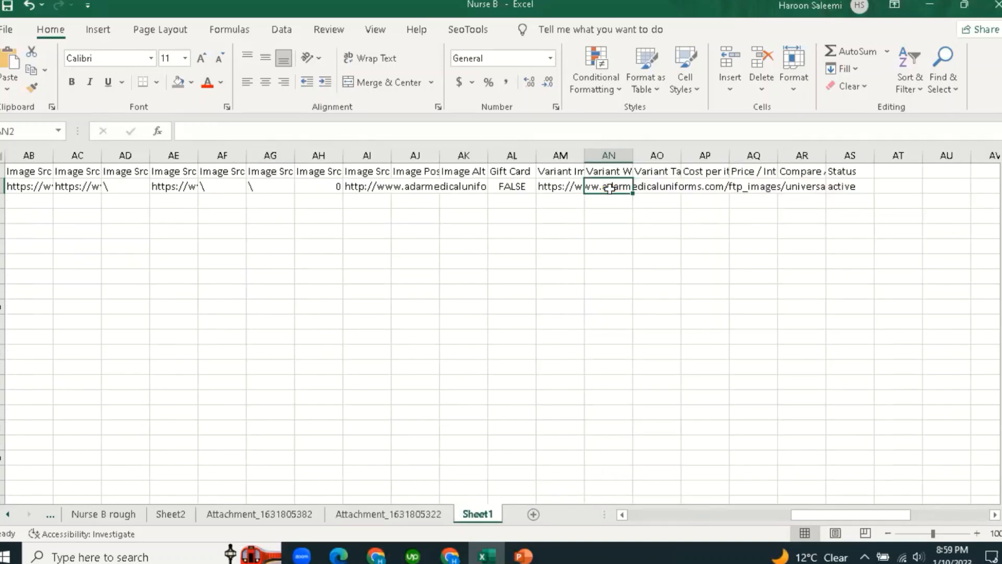
pyautogui.write('oz')
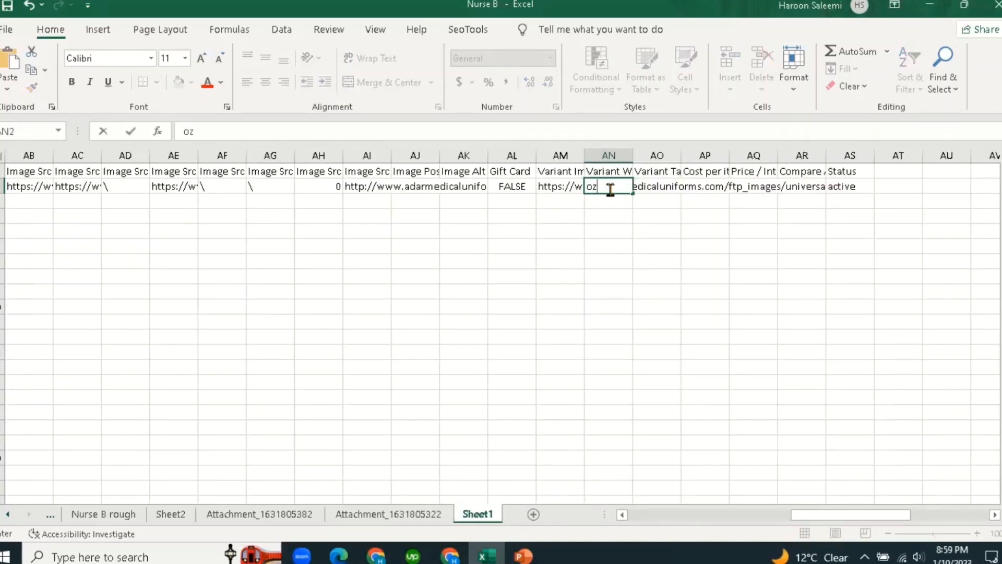
pyautogui.press('Tab')
# Review the Variant Tax Code and Cost per item columns in row 1.
pyautogui.click(664, 167)
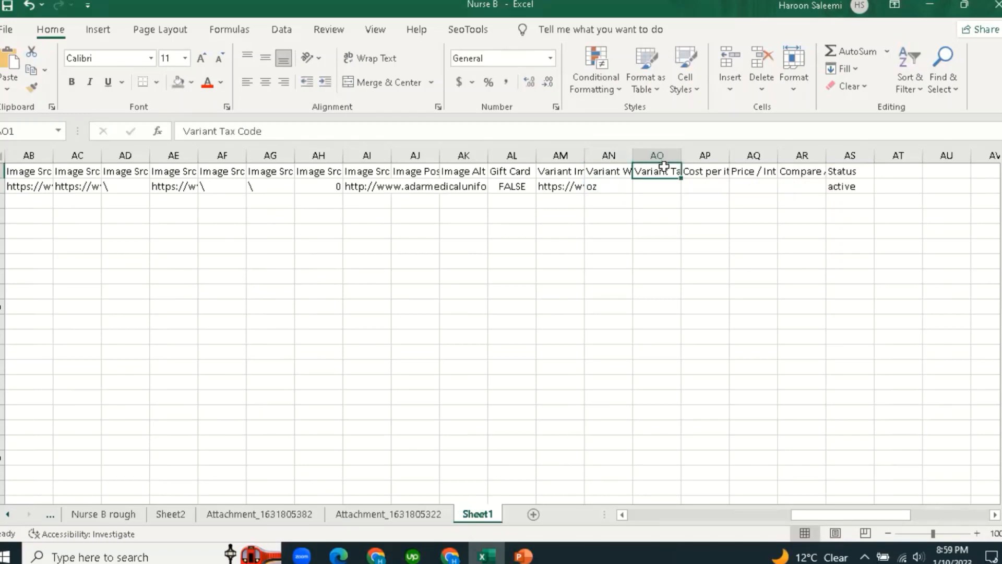
pyautogui.click(706, 173)
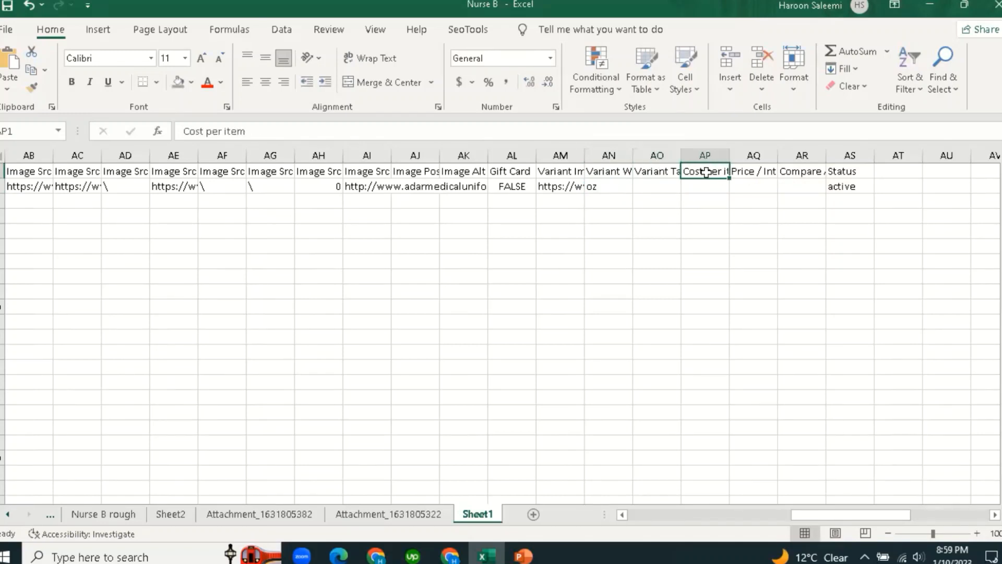
pyautogui.click(662, 176)
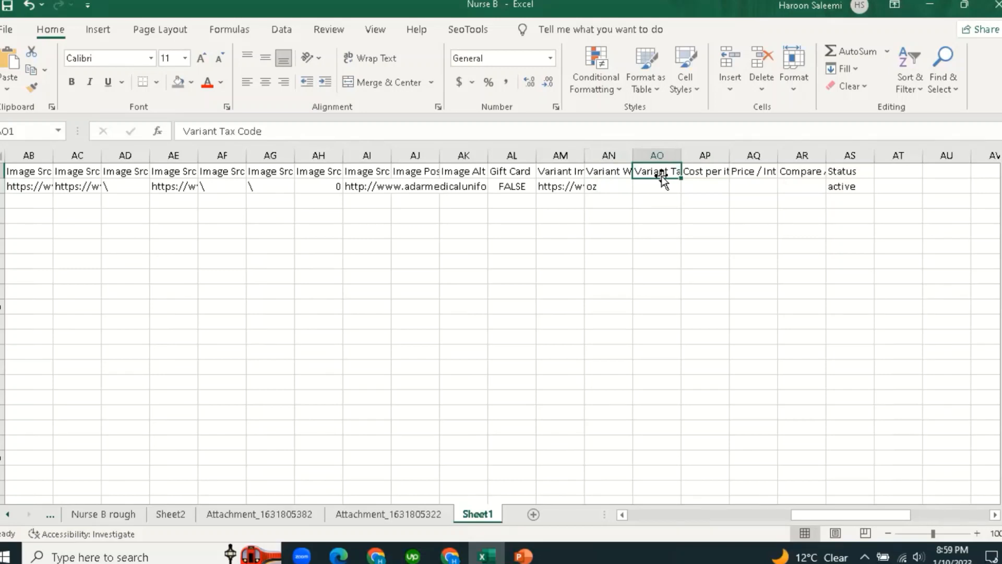
pyautogui.click(657, 187)
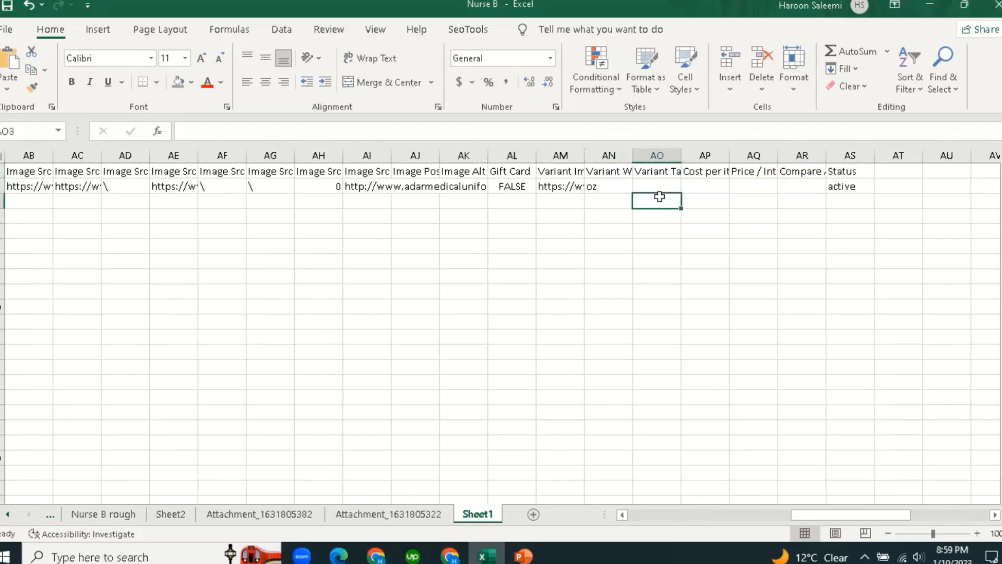
pyautogui.click(714, 173)
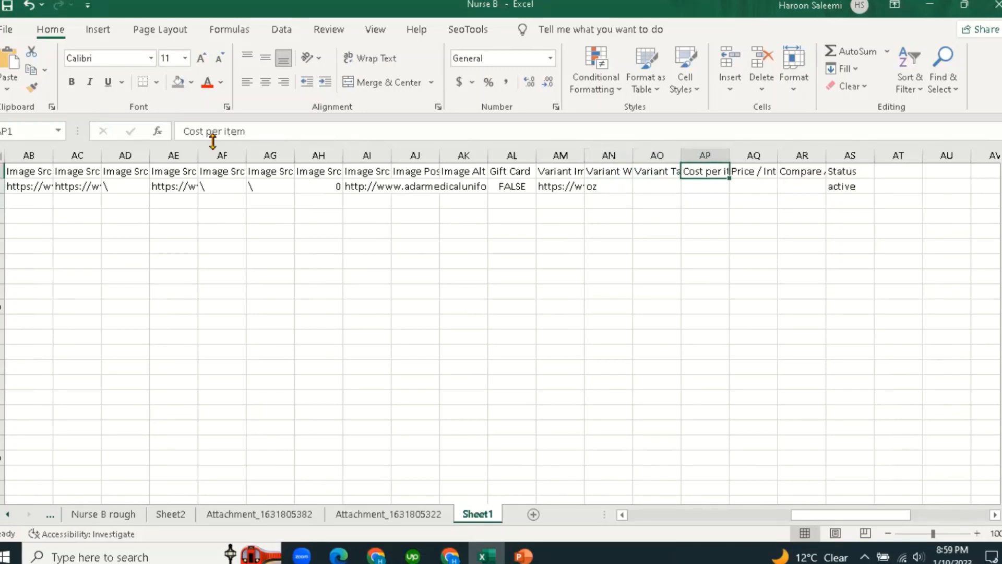
pyautogui.click(683, 255)
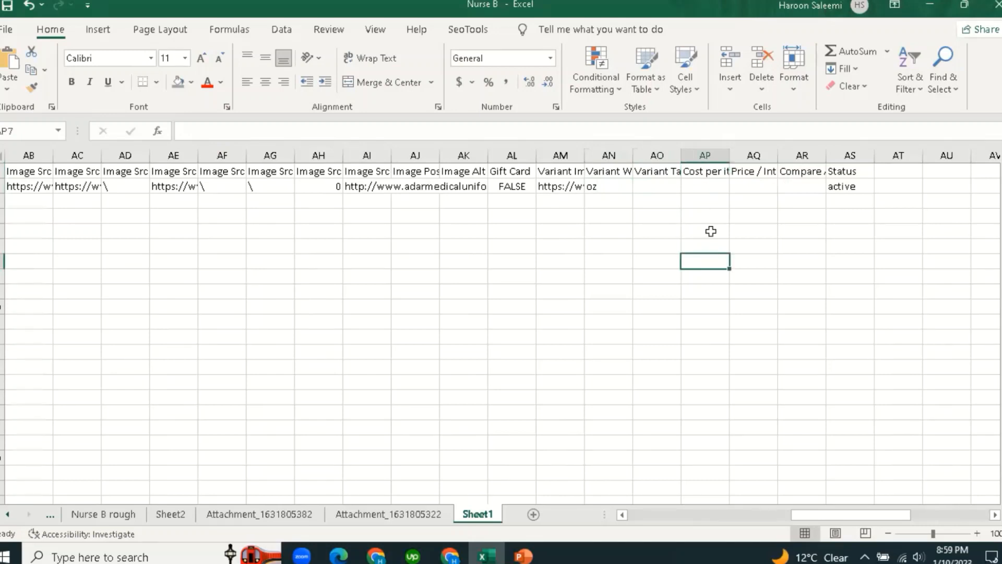
pyautogui.press('Up')
pyautogui.press('Up')
pyautogui.press('Up')
pyautogui.press('Up')
pyautogui.press('Up')
pyautogui.write('=')
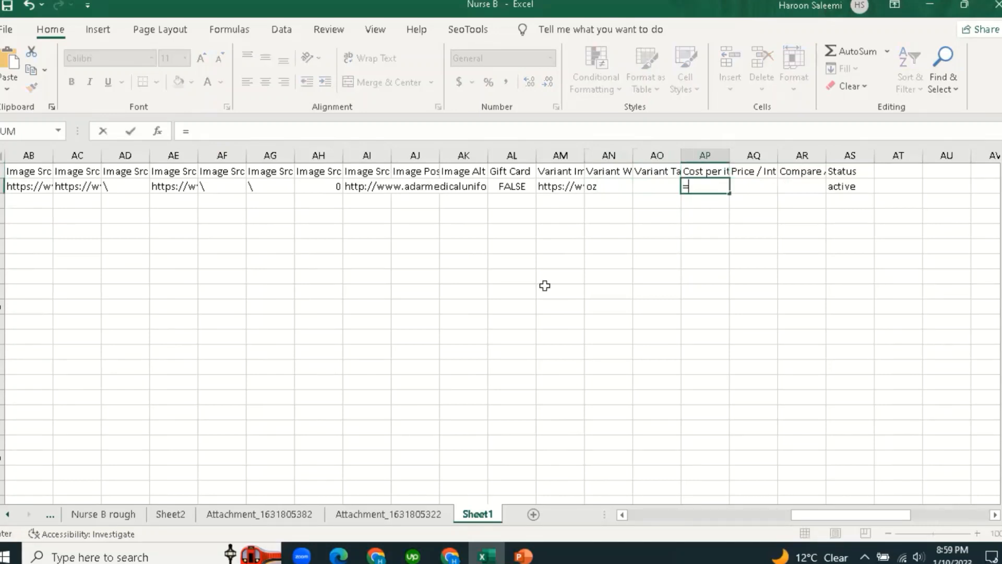
pyautogui.click(395, 516)
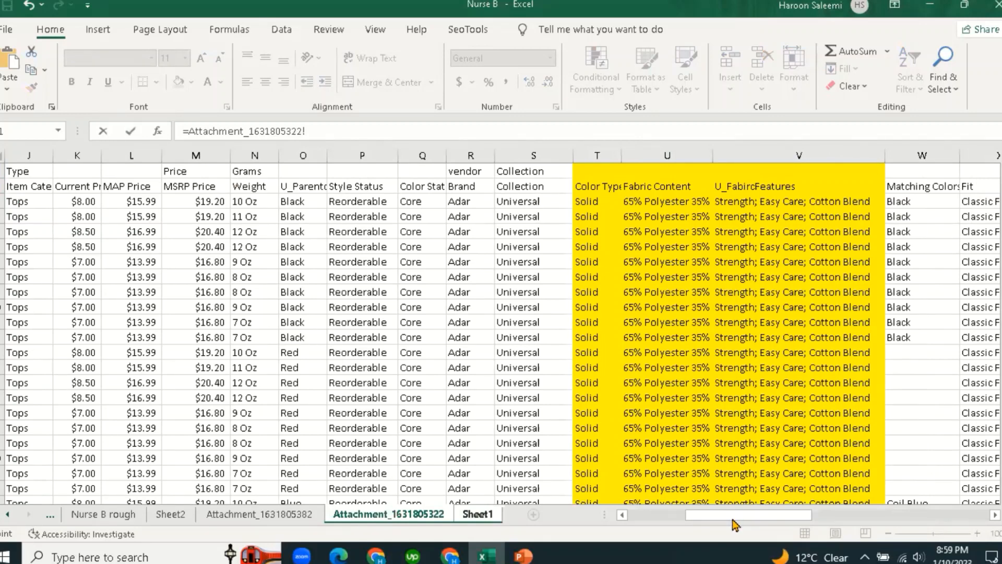
pyautogui.hscroll(-5, 705, 460)
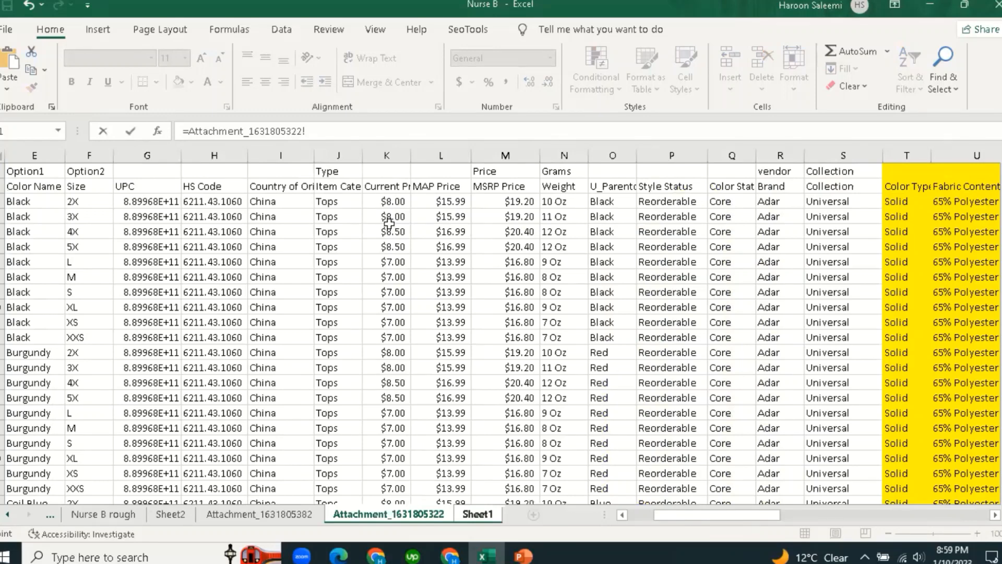
pyautogui.click(389, 202)
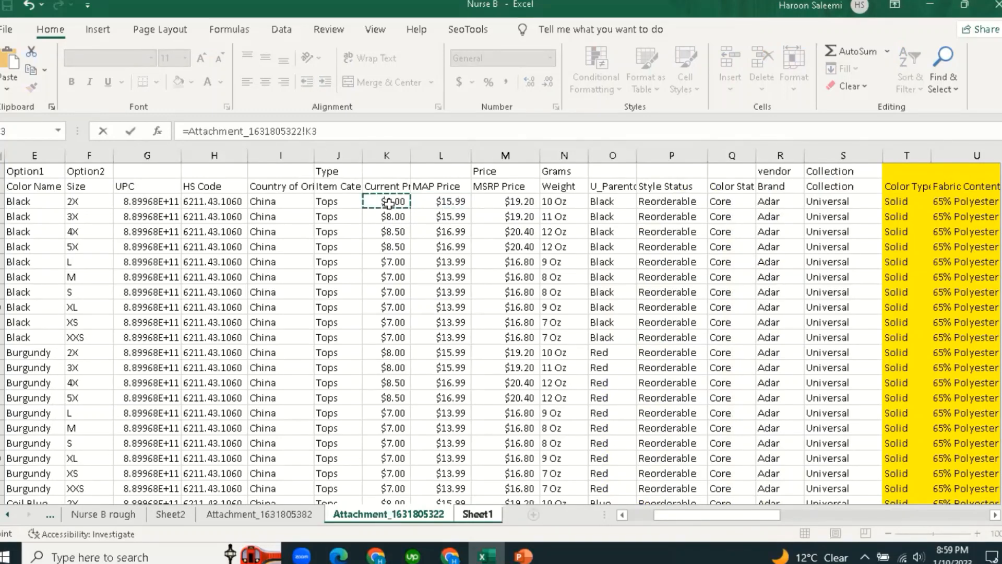
pyautogui.press('Return')
pyautogui.click(755, 275)
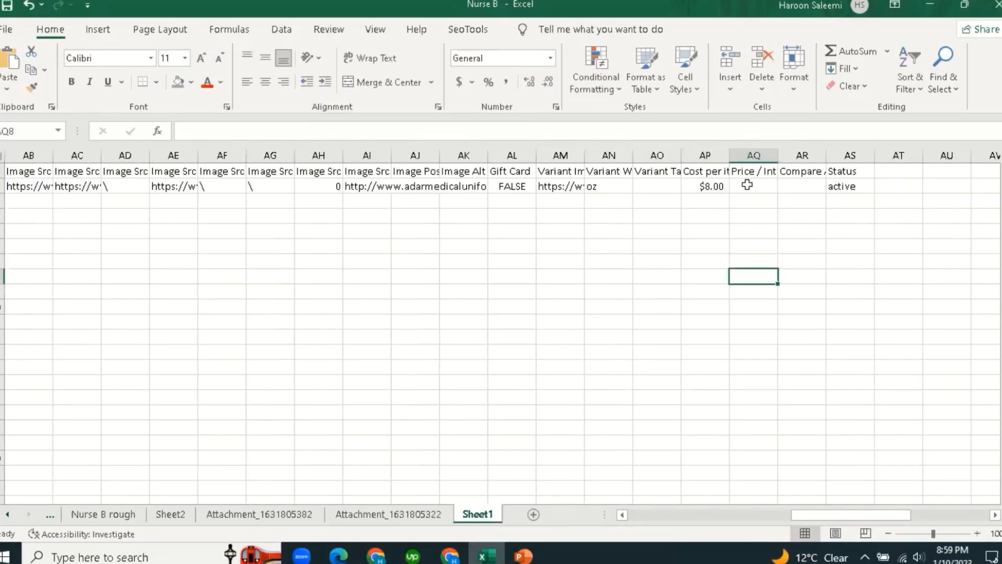
pyautogui.click(753, 172)
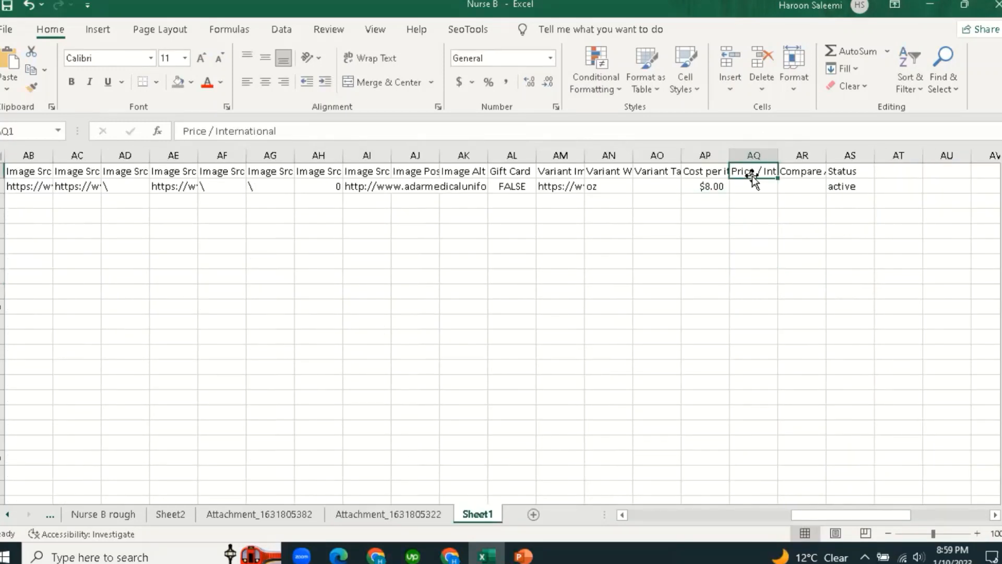
pyautogui.click(788, 177)
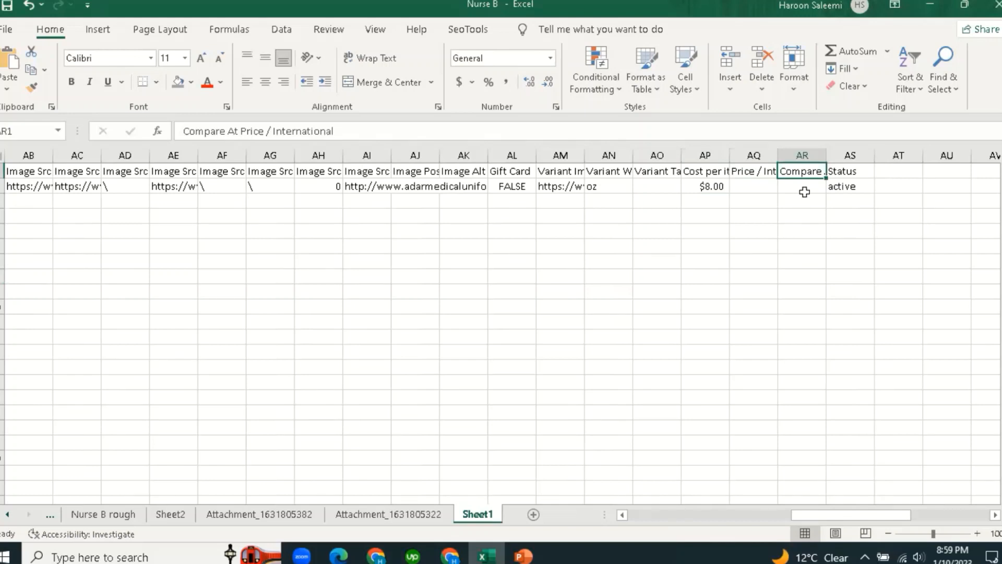
pyautogui.click(842, 173)
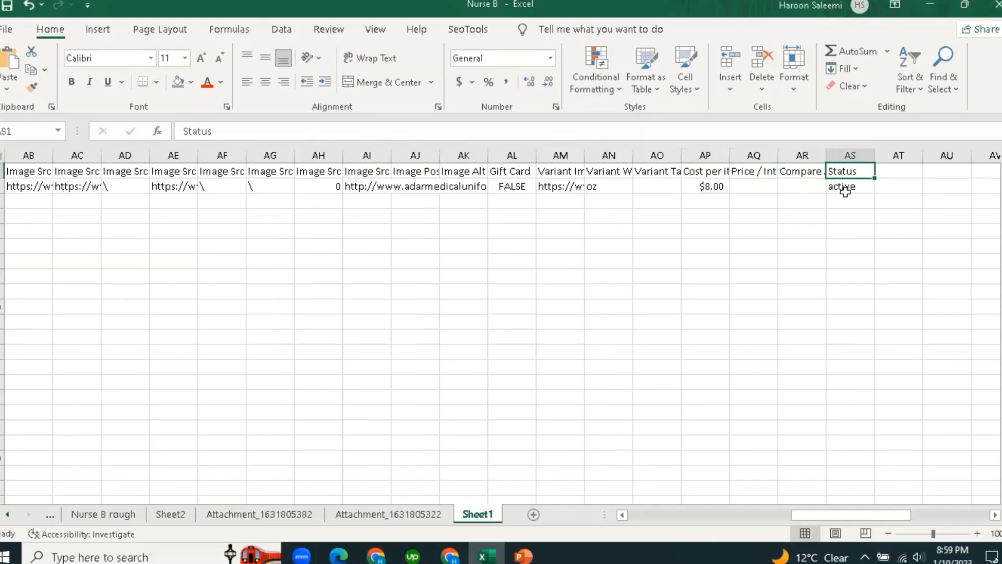
pyautogui.click(845, 186)
pyautogui.click(799, 261)
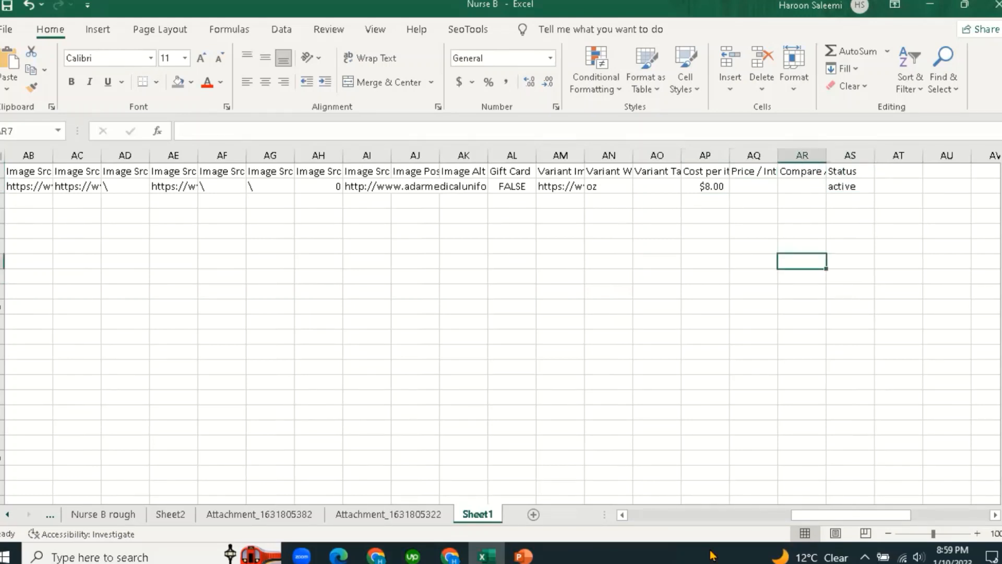
pyautogui.moveTo(822, 521); pyautogui.dragTo(550, 519)
pyautogui.click(2, 186)
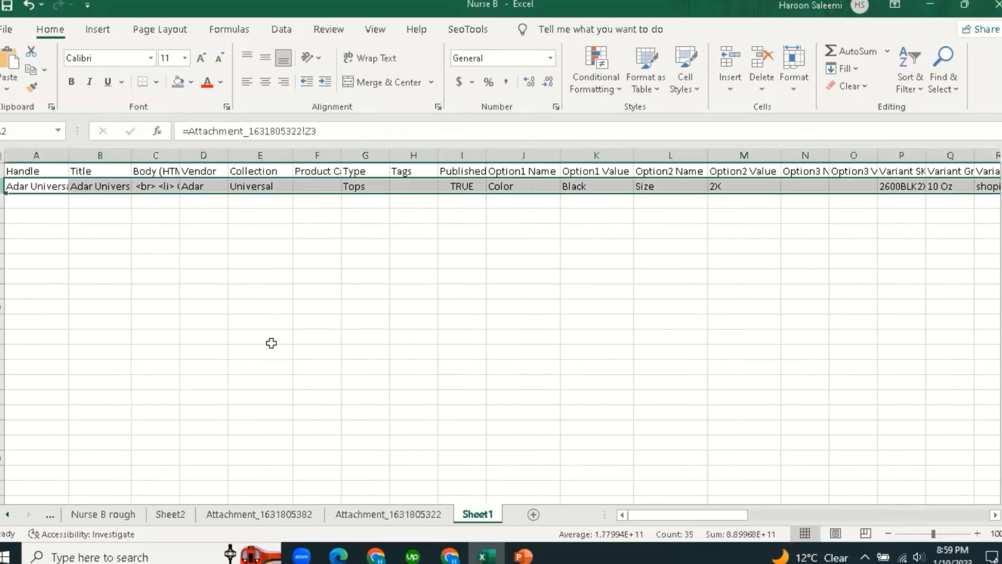
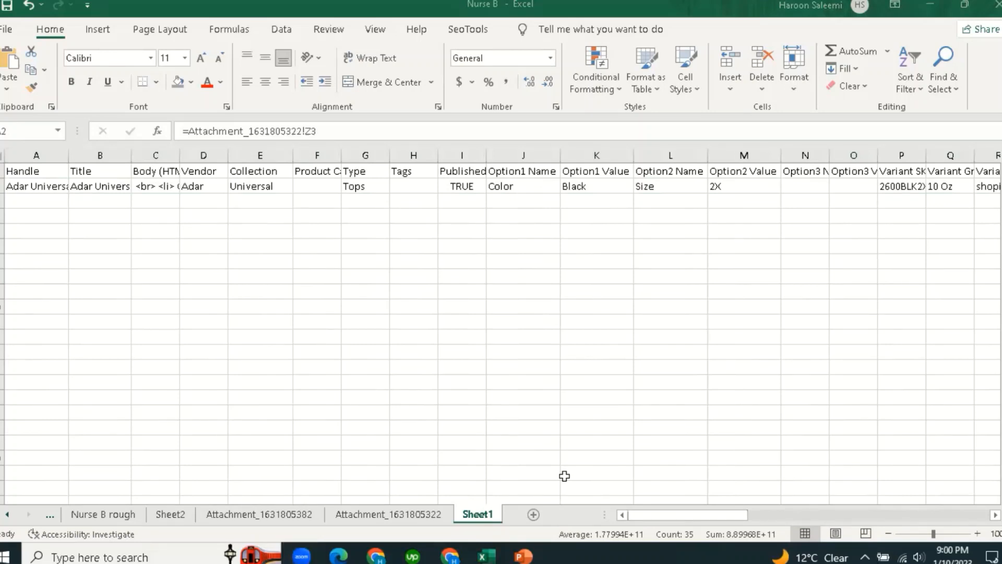
# Fill row 2 (A2:AS2) down through the data rows, then undo the fill that overwrote the header.
pyautogui.click(38, 214)
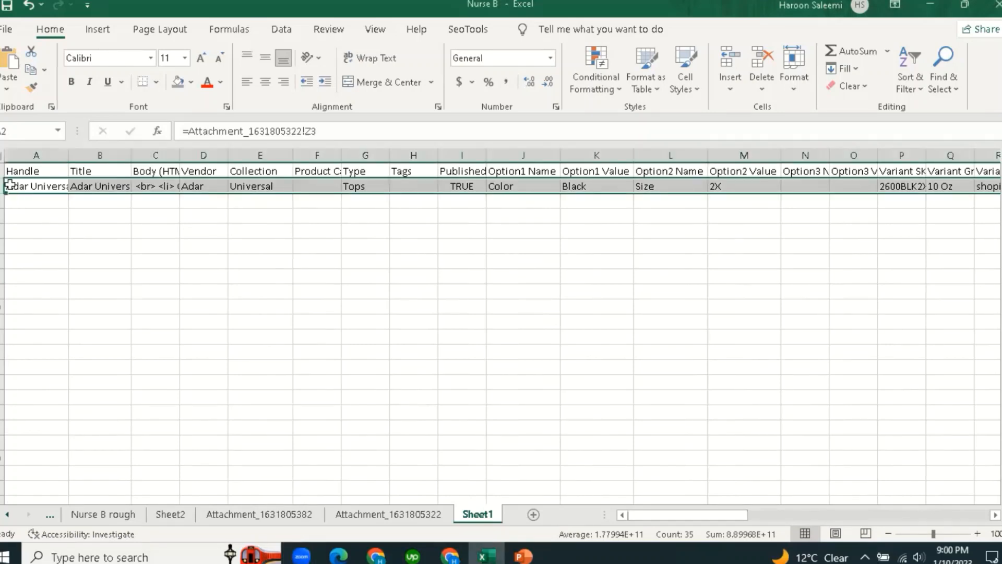
pyautogui.moveTo(683, 517); pyautogui.dragTo(858, 511)
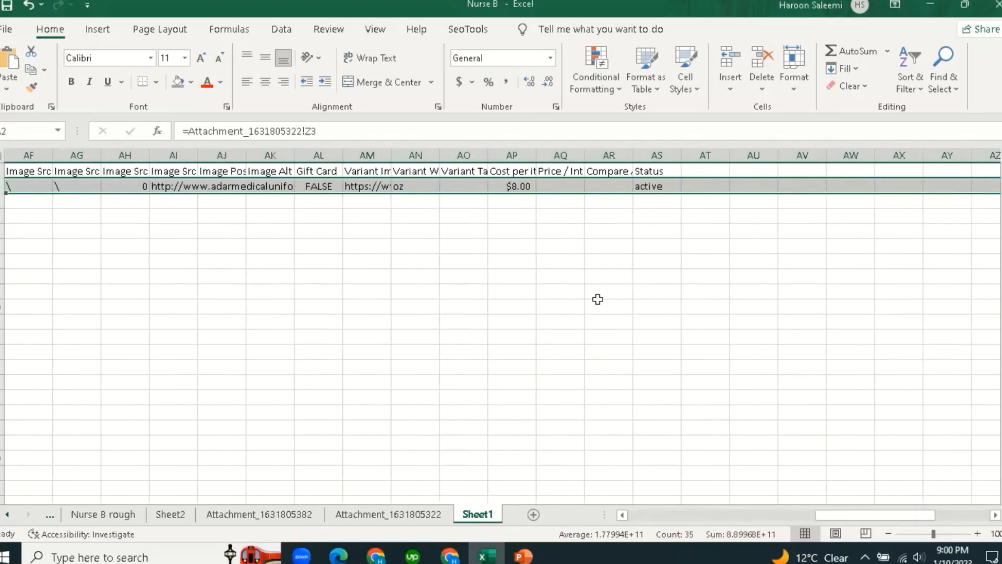
pyautogui.click(603, 307)
pyautogui.moveTo(655, 191); pyautogui.dragTo(156, 188)
pyautogui.moveTo(94, 192); pyautogui.dragTo(3, 192)
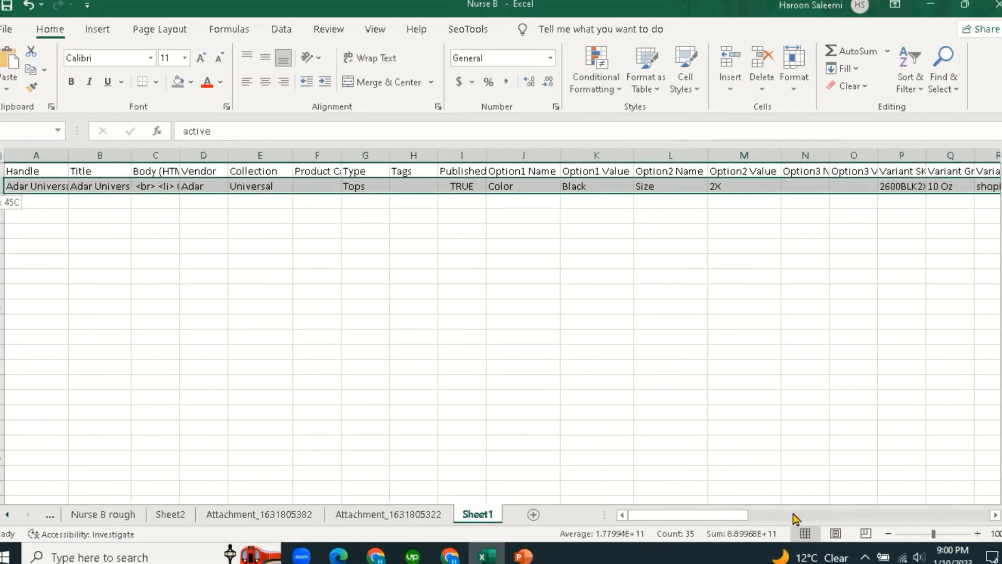
pyautogui.moveTo(795, 517); pyautogui.dragTo(910, 516)
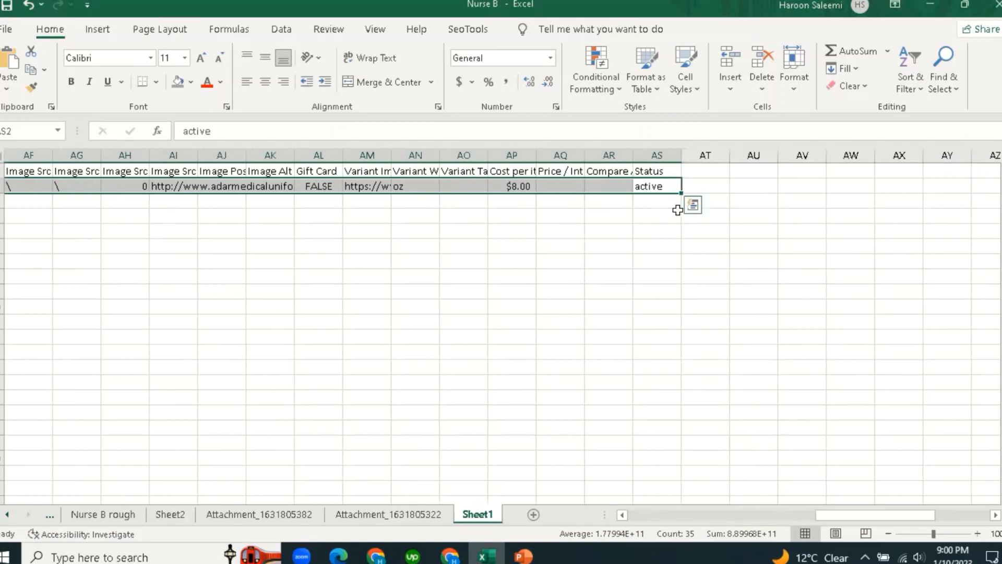
pyautogui.moveTo(681, 193); pyautogui.dragTo(688, 298)
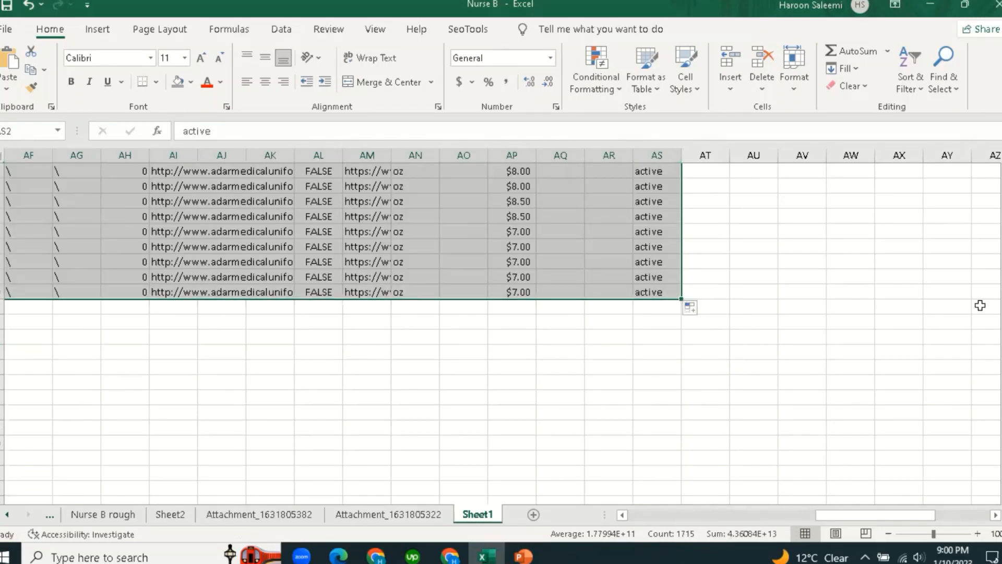
pyautogui.moveTo(1001, 459)
pyautogui.mouseDown()
pyautogui.moveTo(1001, 248)
pyautogui.moveTo(1001, 461)
pyautogui.mouseUp()
pyautogui.moveTo(681, 300); pyautogui.dragTo(700, 227)
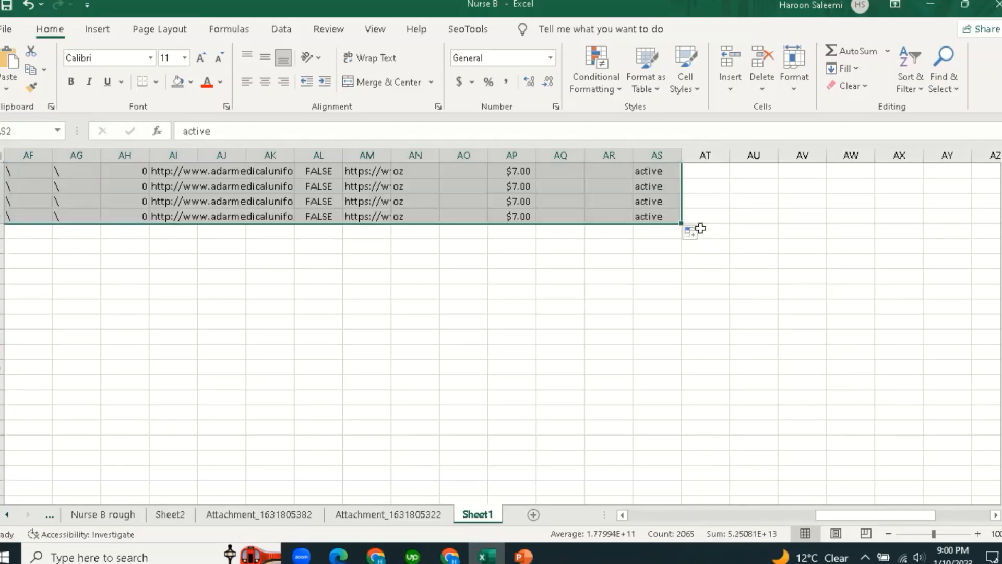
pyautogui.hotkey('ctrl', 'z')
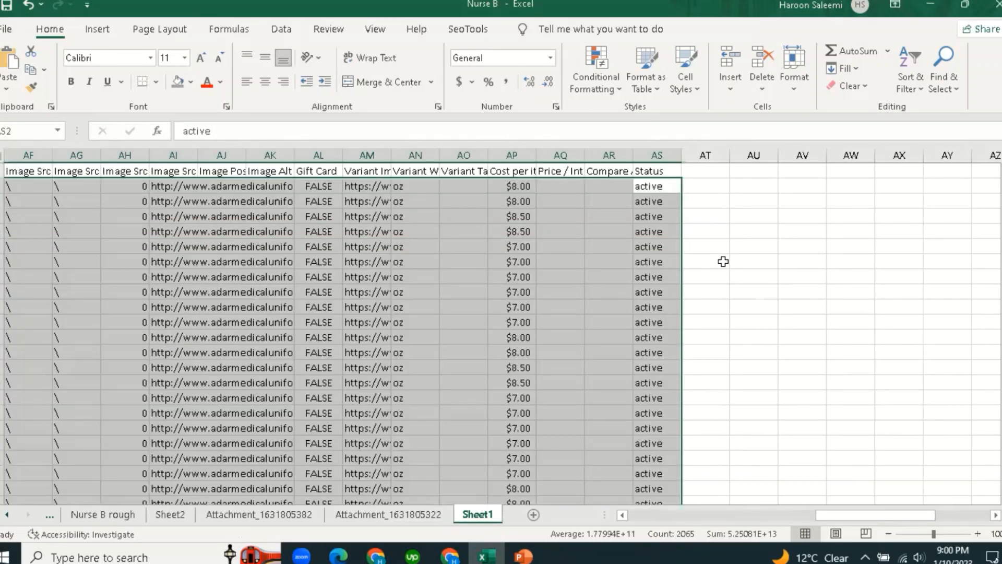
pyautogui.click(791, 516)
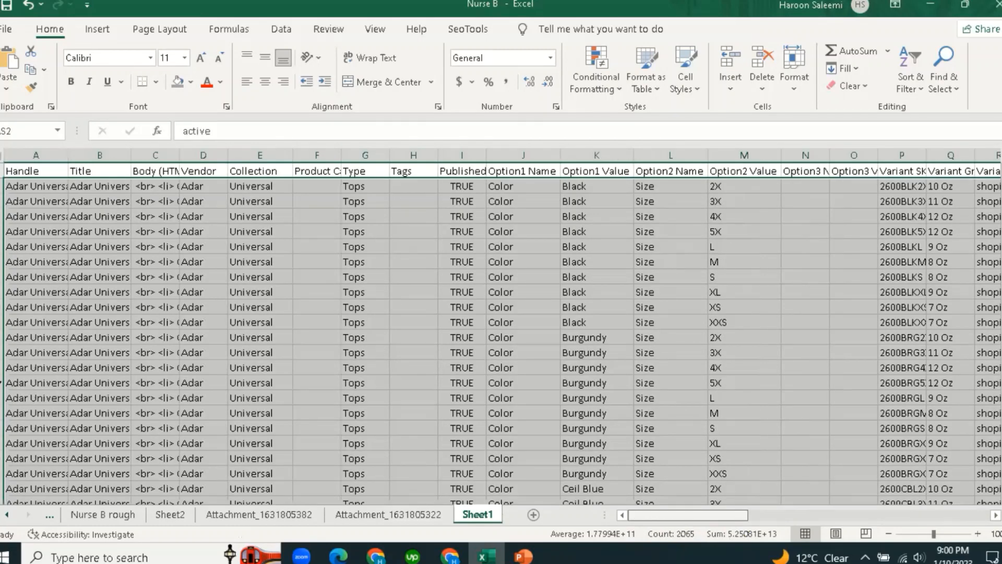
pyautogui.scroll(-15, 7, 391)
pyautogui.click(2, 382)
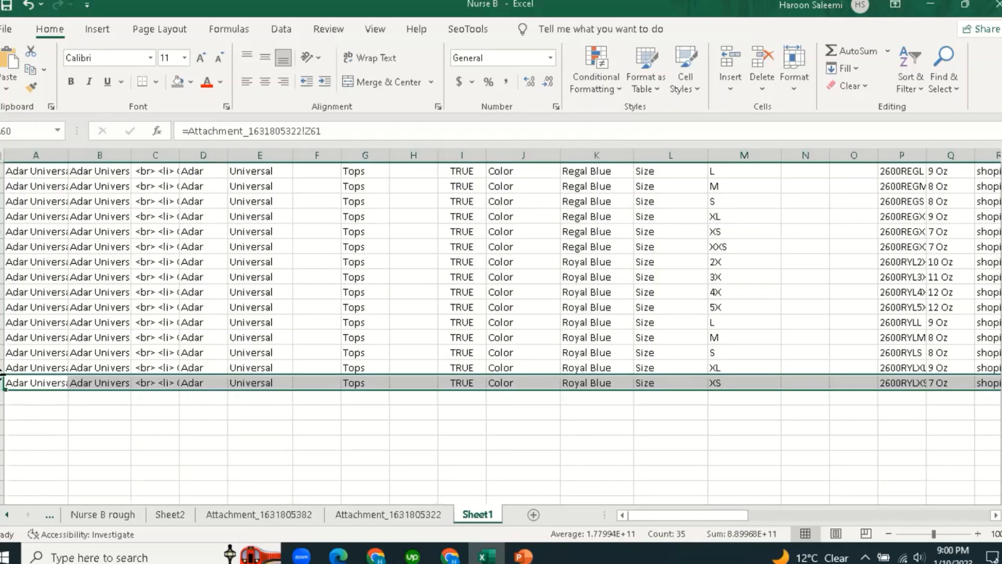
pyautogui.scroll(20, 594, 317)
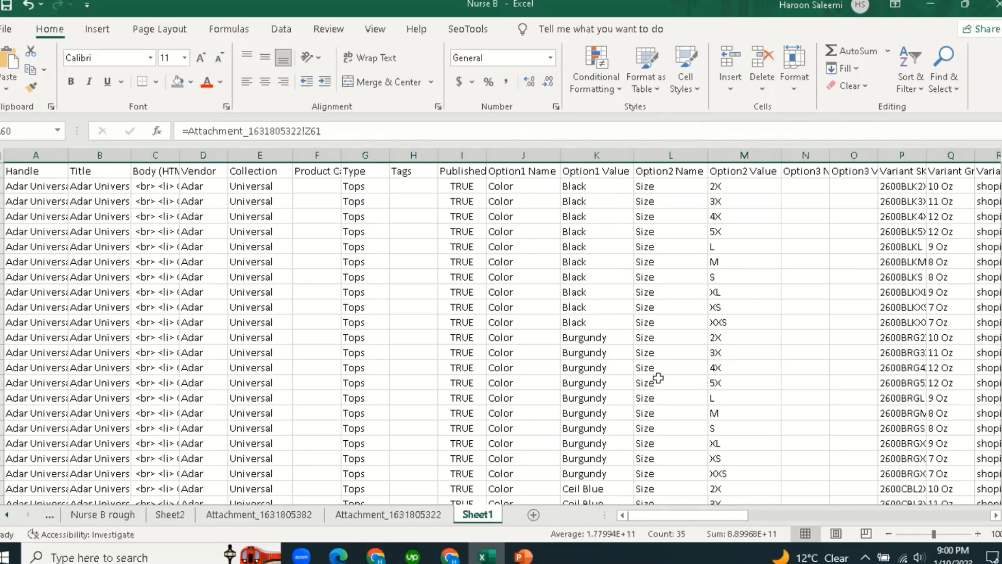
pyautogui.click(355, 245)
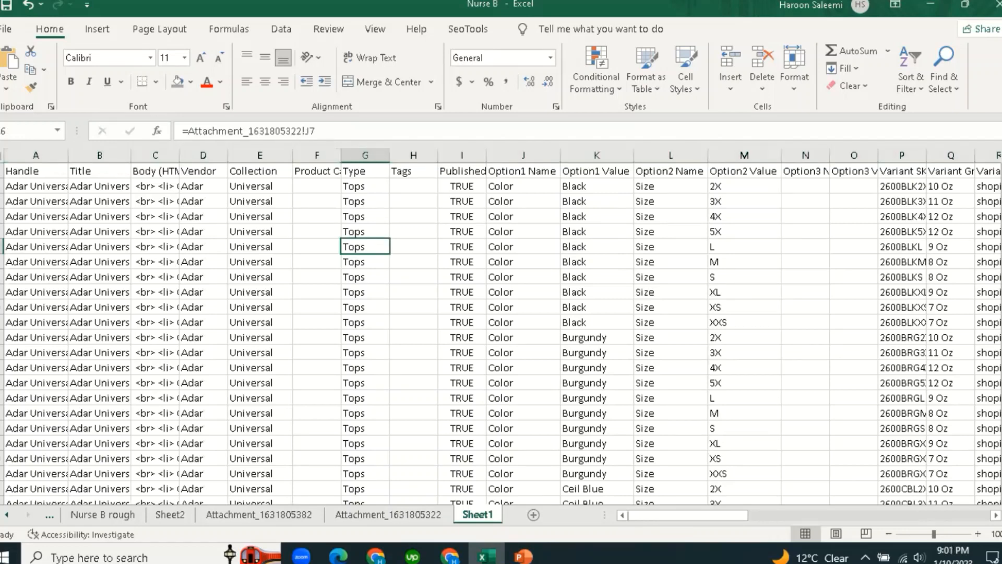
pyautogui.click(492, 291)
pyautogui.hotkey('ctrl', 'a')
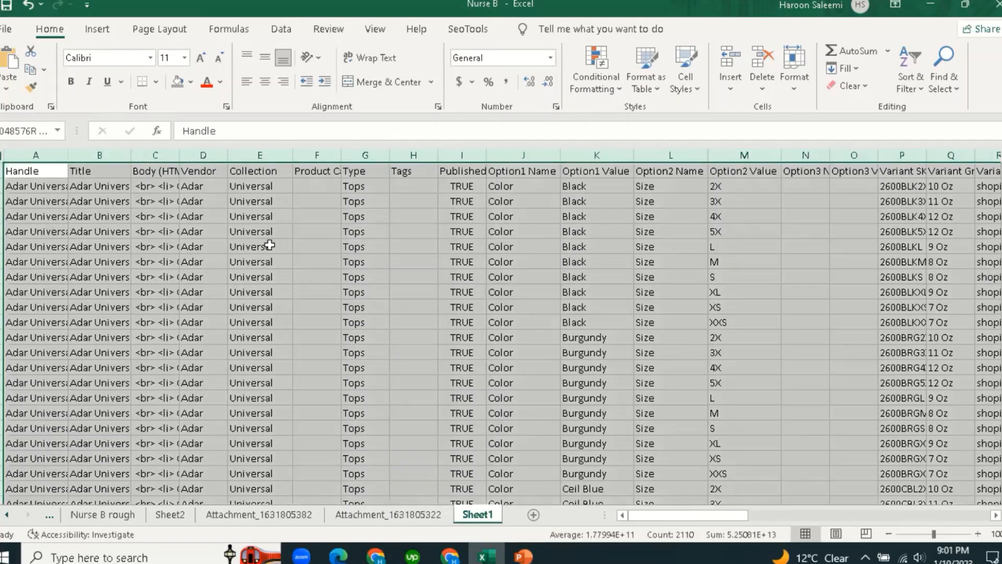
pyautogui.moveTo(724, 515); pyautogui.dragTo(626, 517)
pyautogui.click(155, 216)
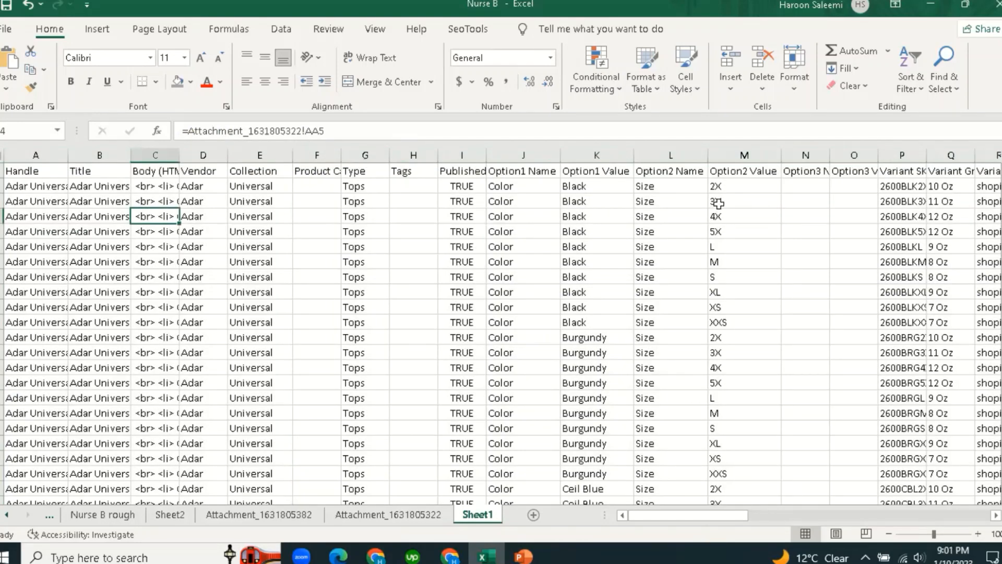
pyautogui.click(504, 201)
pyautogui.moveTo(714, 522); pyautogui.dragTo(766, 523)
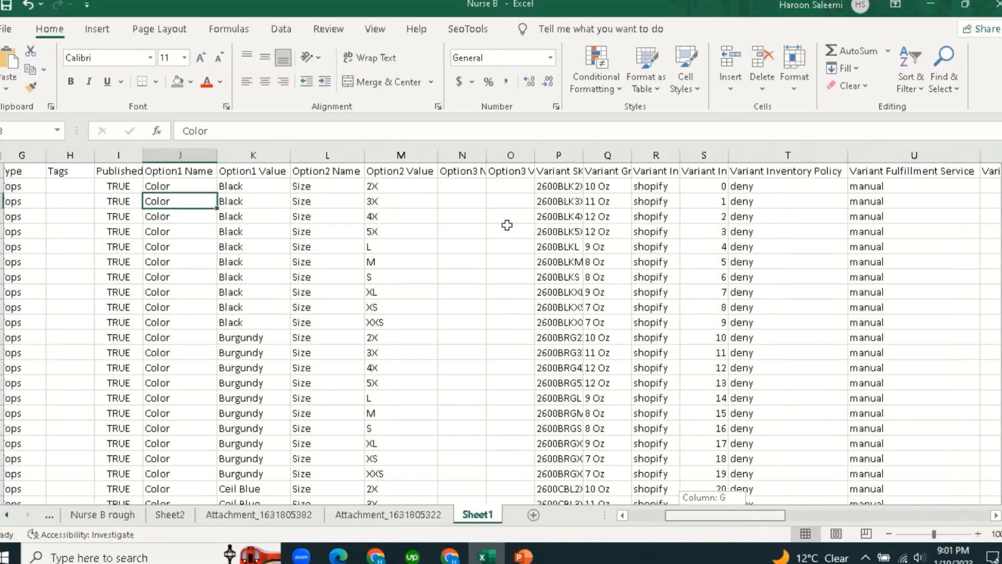
pyautogui.hscroll(3, 471, 199)
# Autofit column Q to show the Variant Grams header and check weights like 10 Oz, 8 Oz and 9 Oz.
pyautogui.click(472, 169)
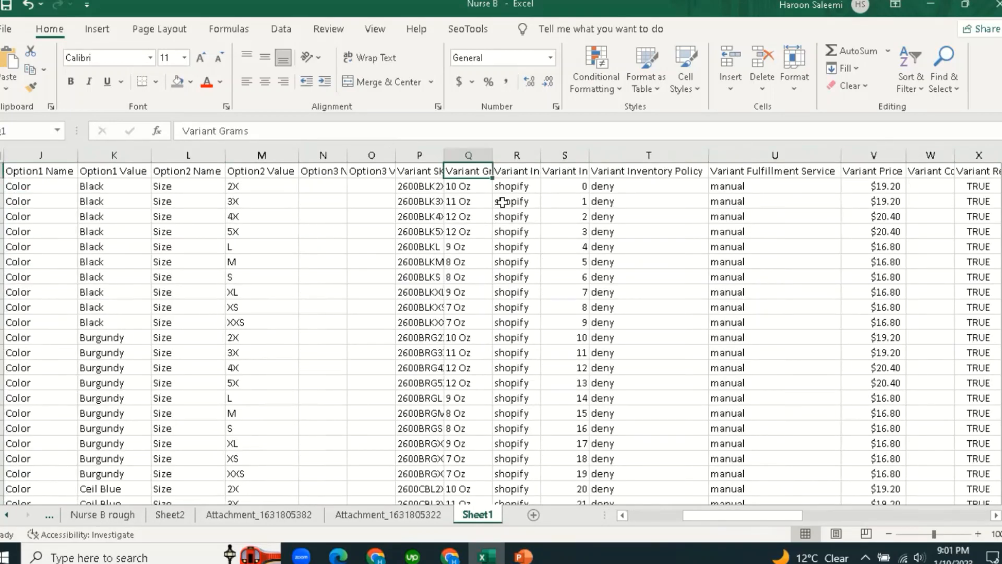
pyautogui.doubleClick(492, 155)
pyautogui.click(490, 245)
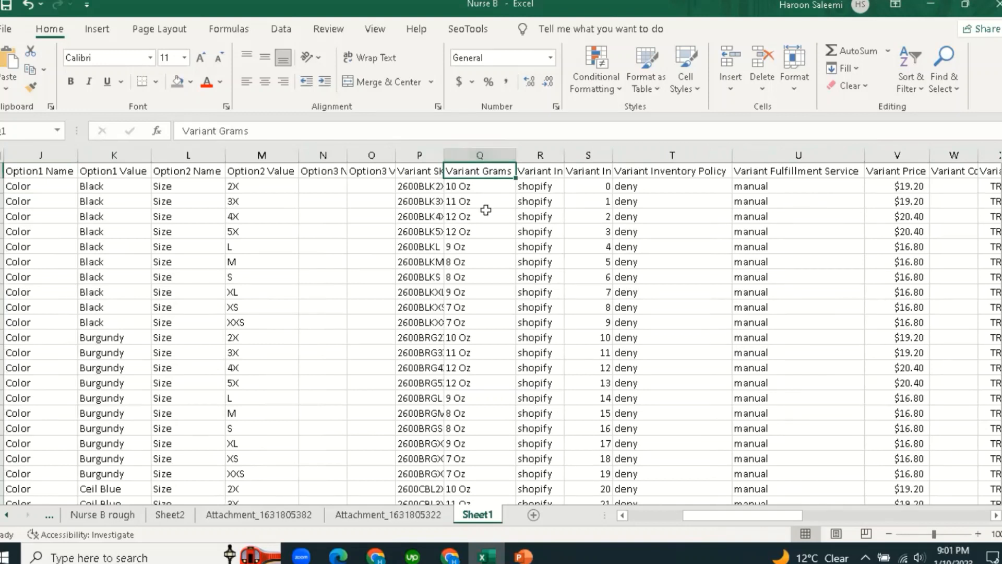
pyautogui.click(478, 184)
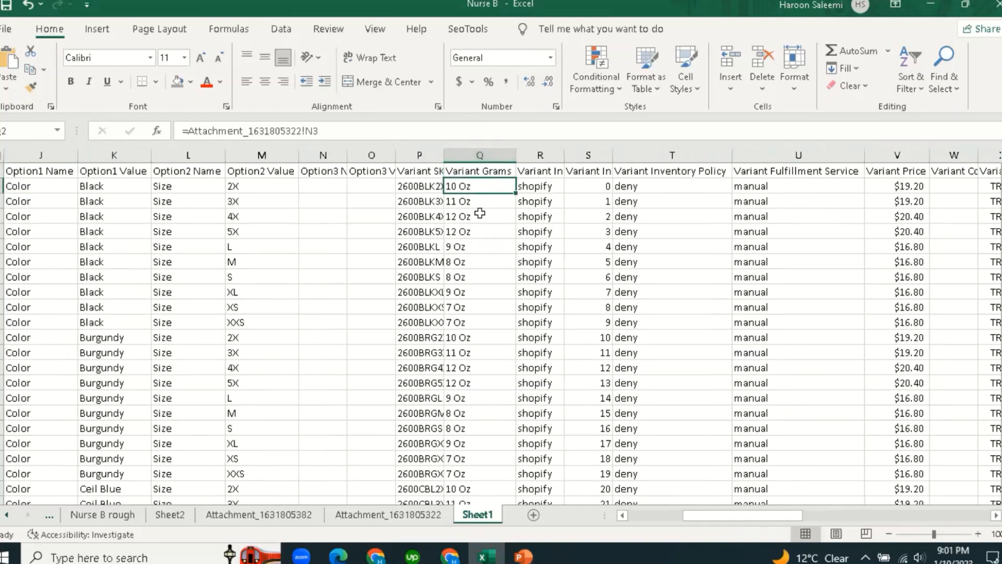
pyautogui.click(473, 259)
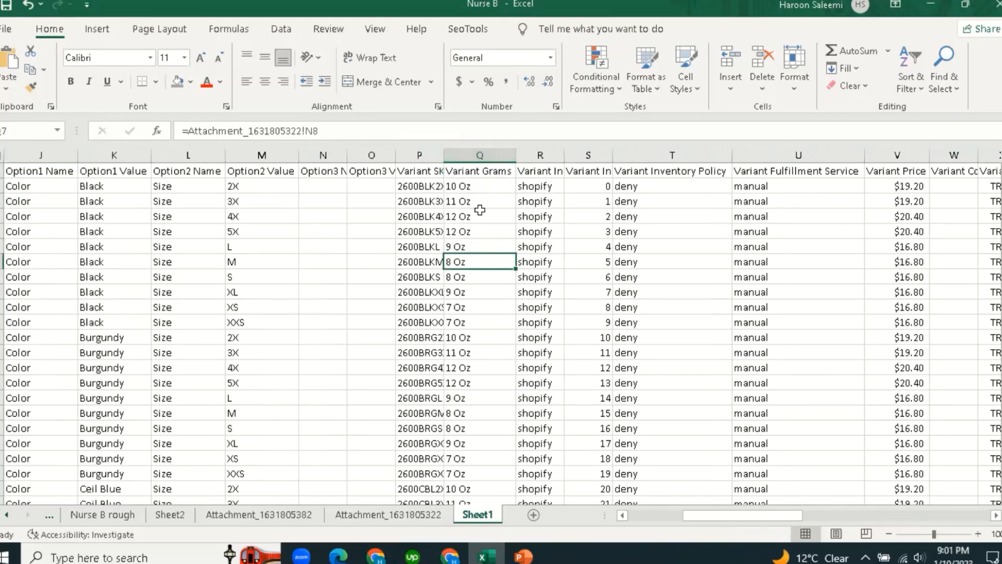
pyautogui.click(473, 188)
pyautogui.click(473, 243)
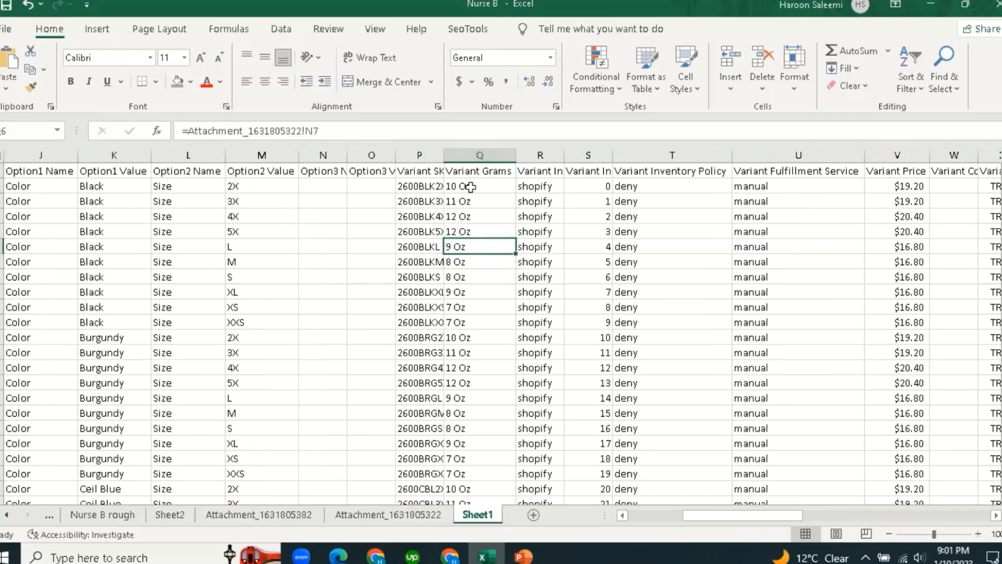
pyautogui.scroll(-3, 473, 269)
pyautogui.scroll(3, 473, 271)
pyautogui.click(472, 274)
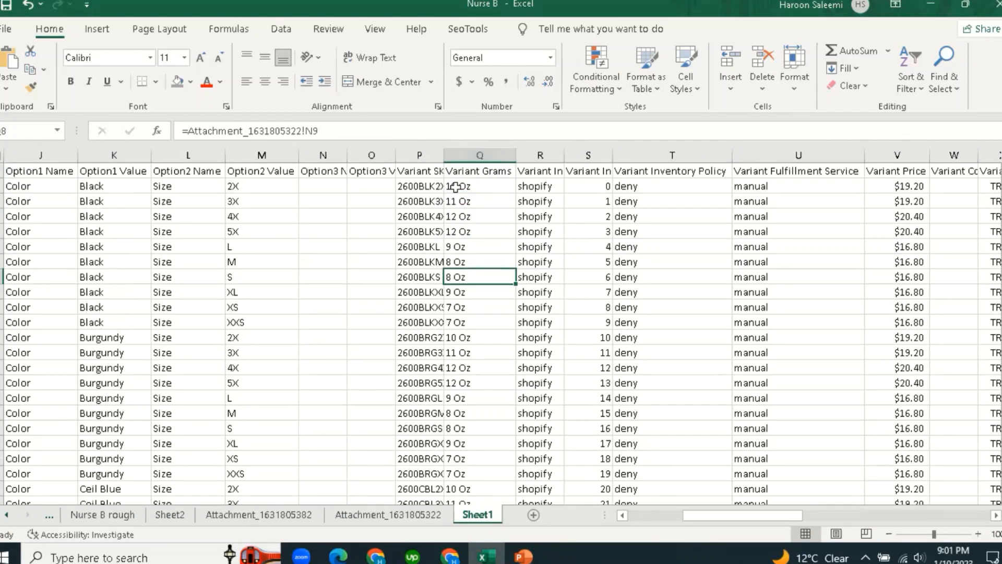
# Spot-check more Variant Grams weights (9, 10, 12 Oz) and select the whole data range.
pyautogui.click(478, 154)
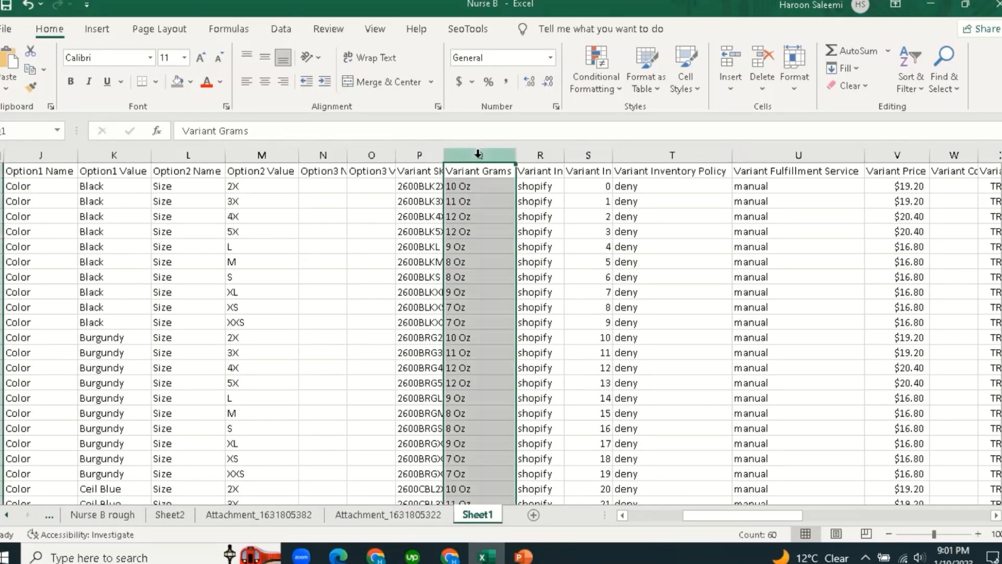
pyautogui.click(472, 251)
pyautogui.scroll(-3, 468, 327)
pyautogui.scroll(3, 467, 334)
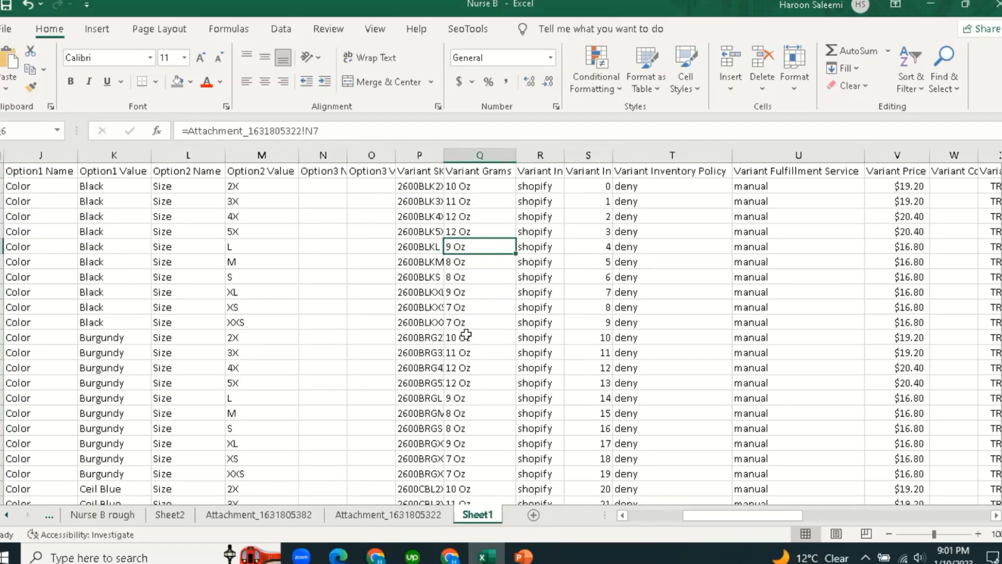
pyautogui.click(471, 188)
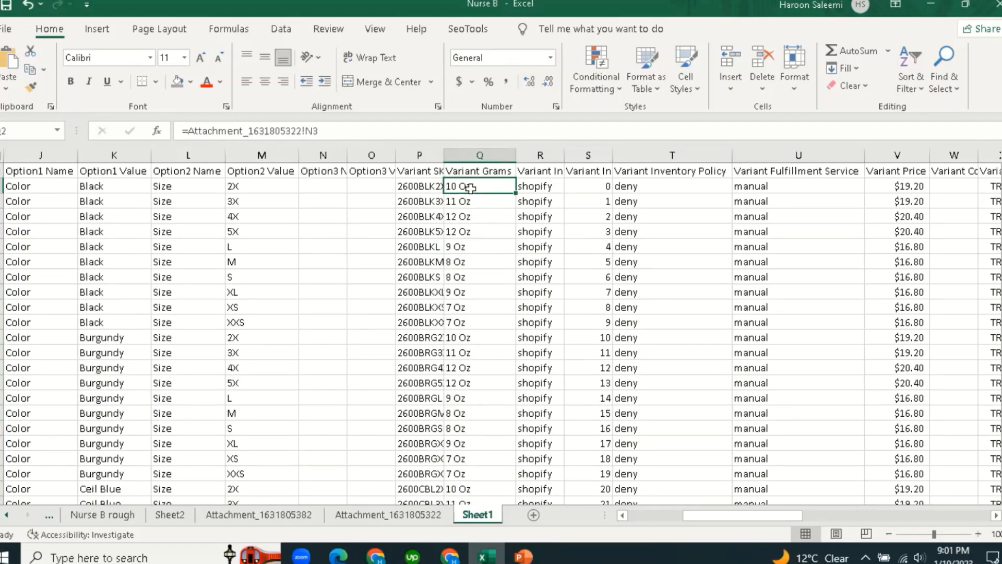
pyautogui.click(479, 155)
pyautogui.click(466, 218)
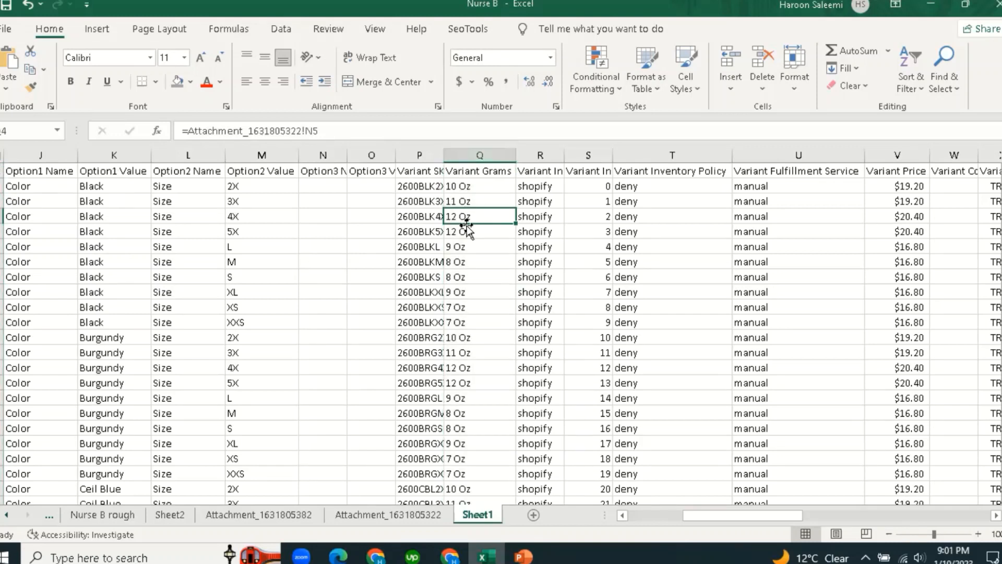
pyautogui.click(456, 287)
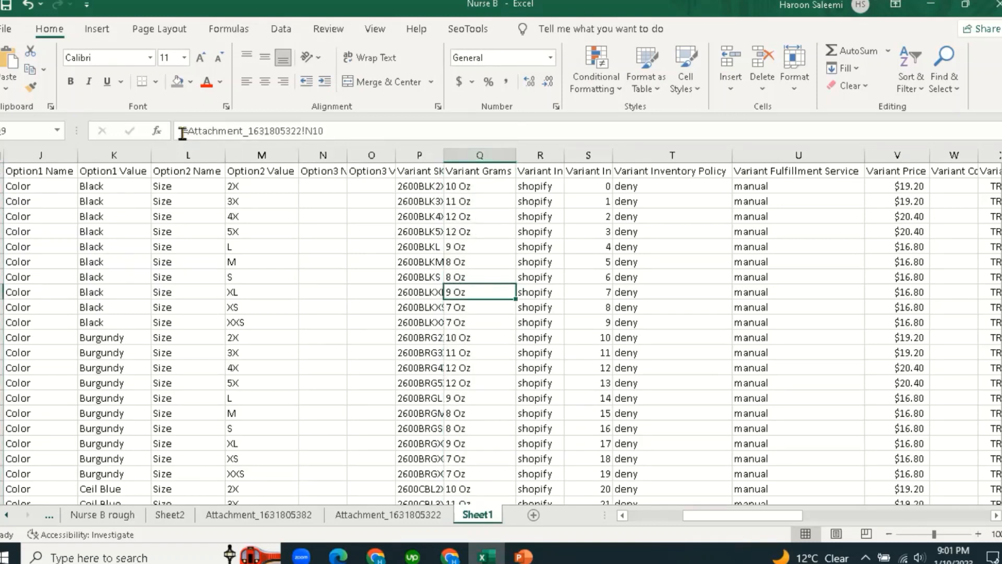
pyautogui.click(472, 261)
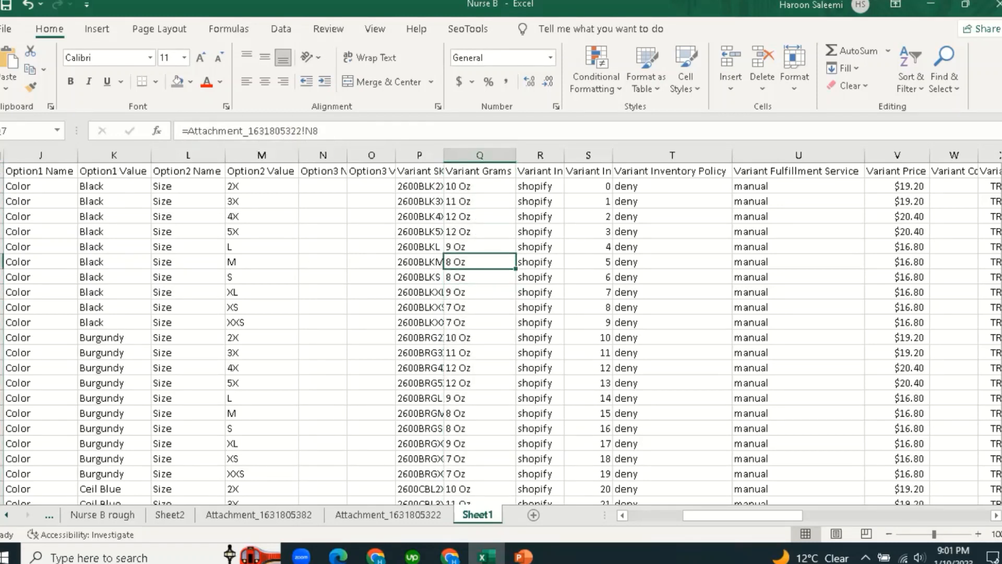
pyautogui.click(451, 229)
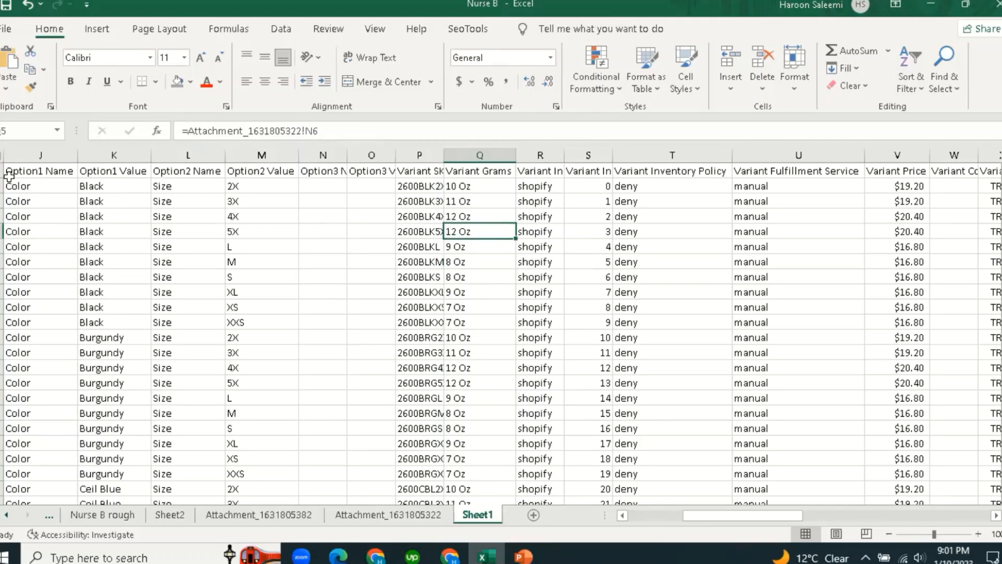
pyautogui.hotkey('ctrl', 'a')
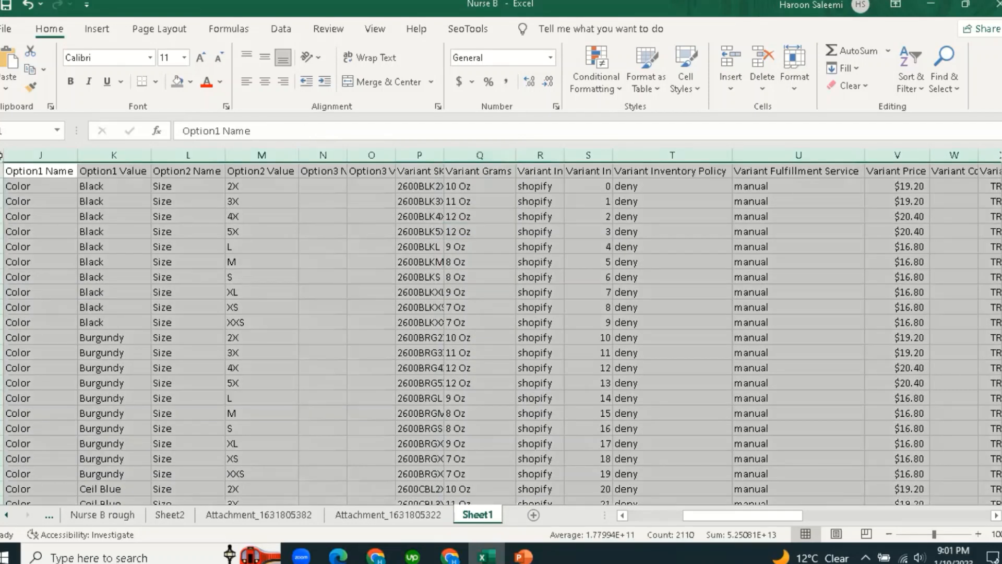
# Copy the sheet's data and paste it back over itself as plain values, removing the SKU and weight formulas.
pyautogui.rightClick(1, 164)
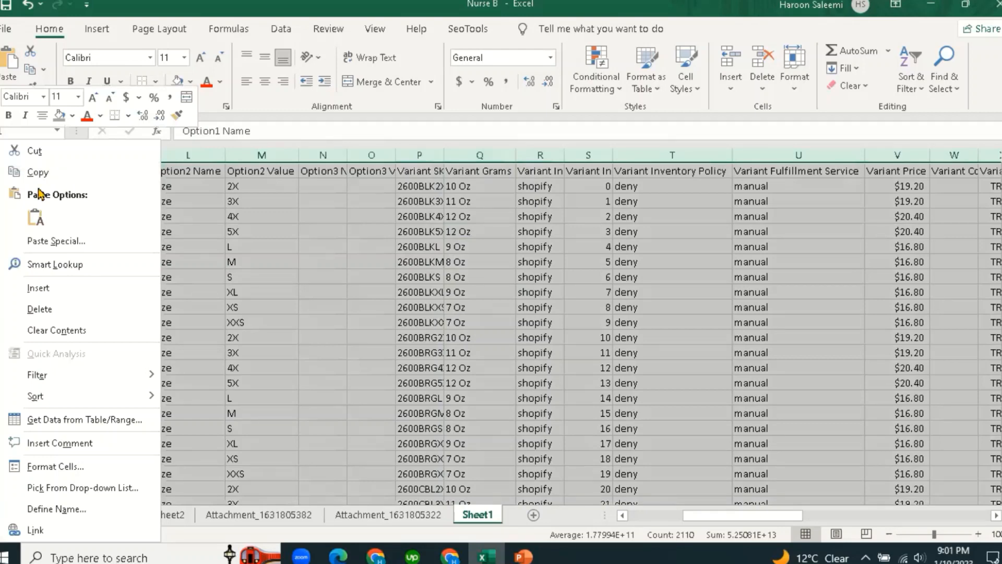
pyautogui.click(38, 172)
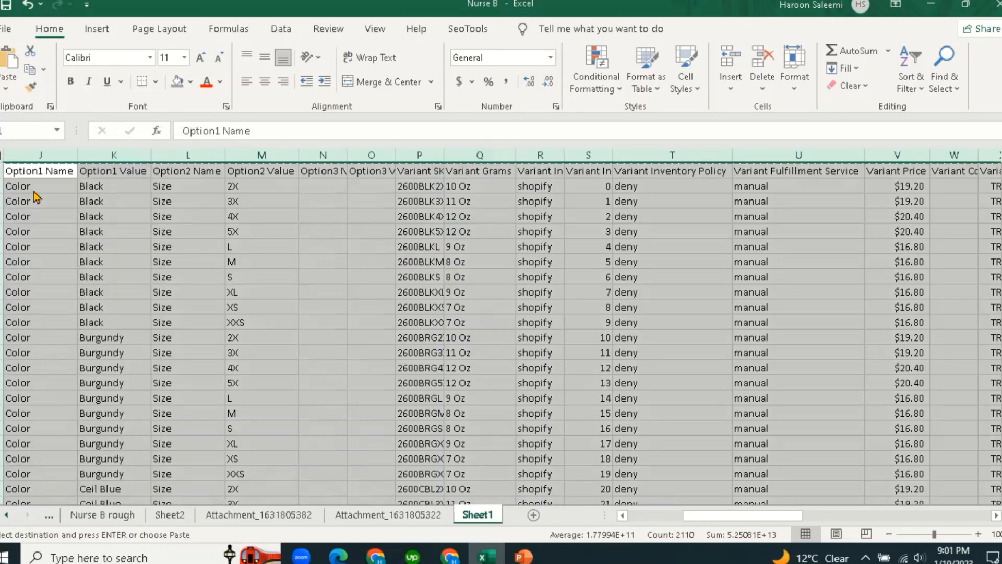
pyautogui.rightClick(41, 214)
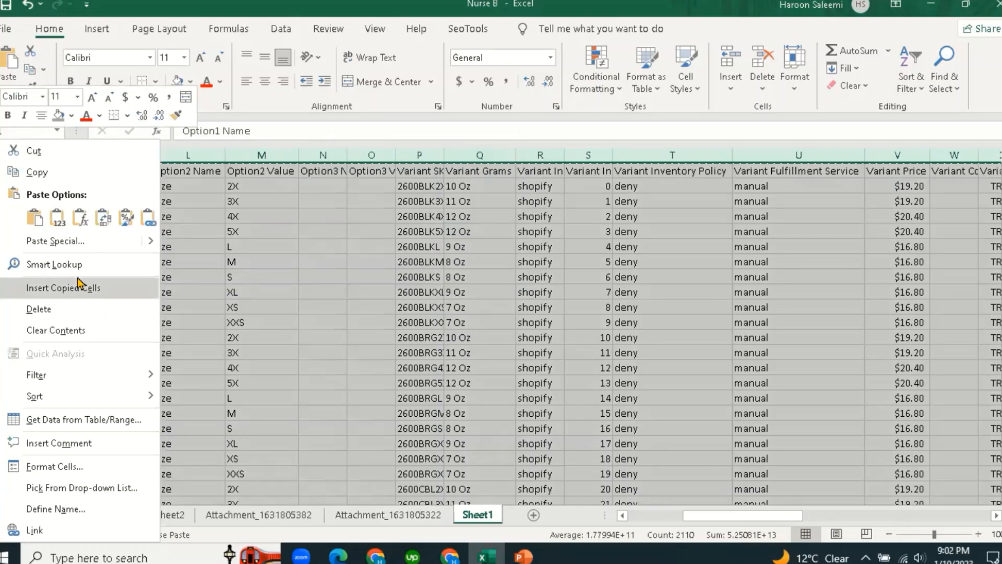
pyautogui.click(58, 222)
pyautogui.click(423, 245)
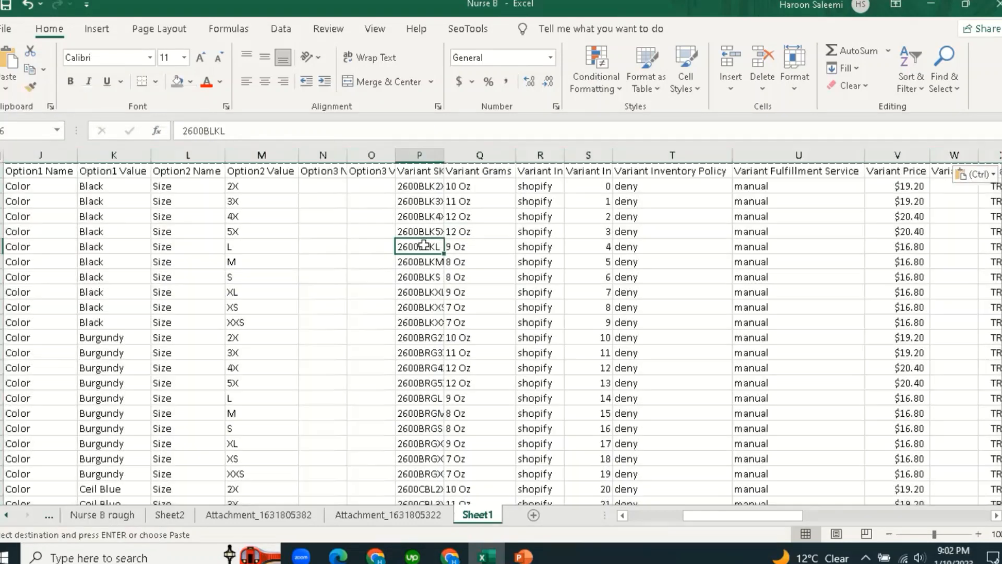
pyautogui.click(560, 307)
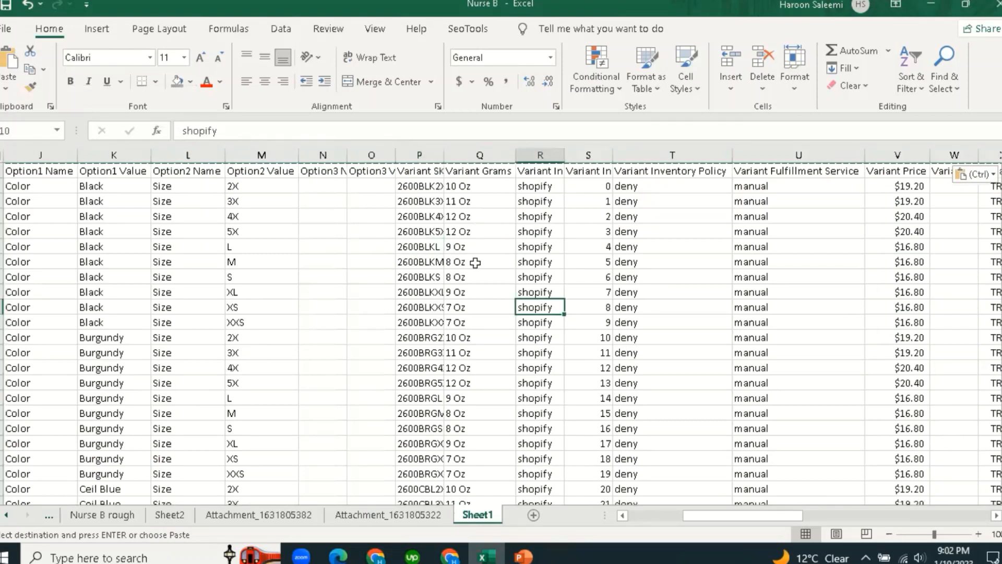
pyautogui.click(486, 153)
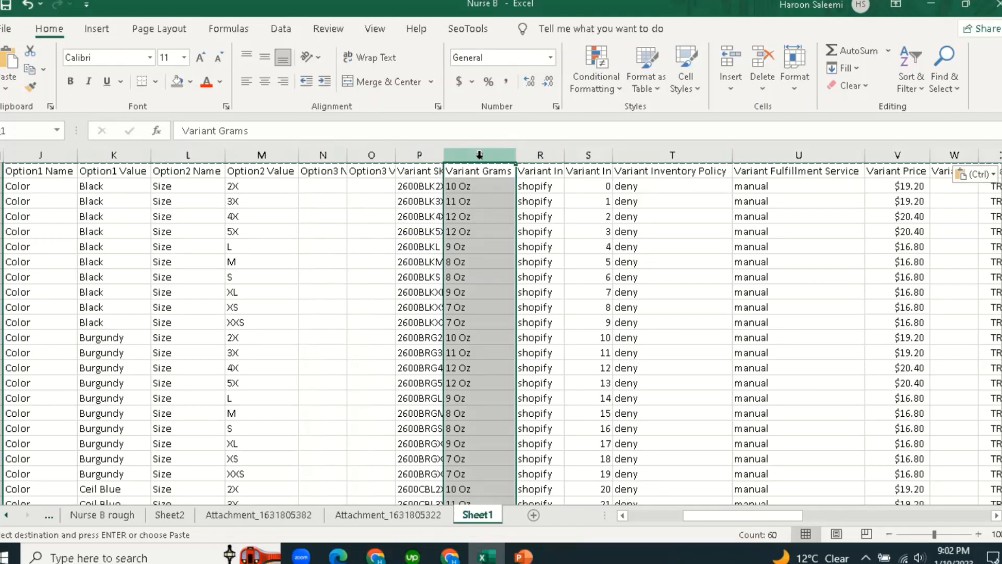
# Replace every 'oz' in column Q with nothing, removing the units in 59 replacements.
pyautogui.click(360, 204)
pyautogui.click(949, 78)
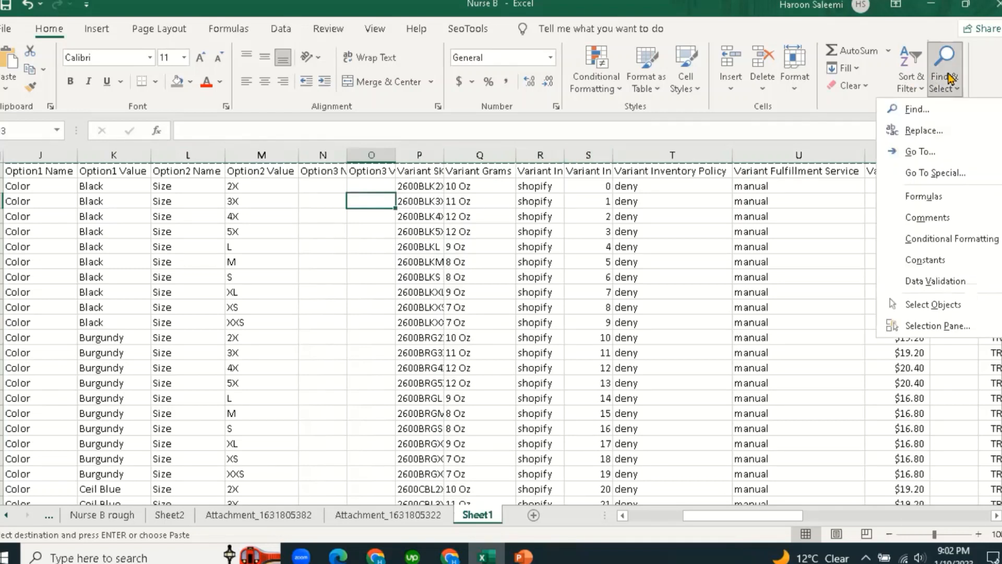
pyautogui.click(924, 131)
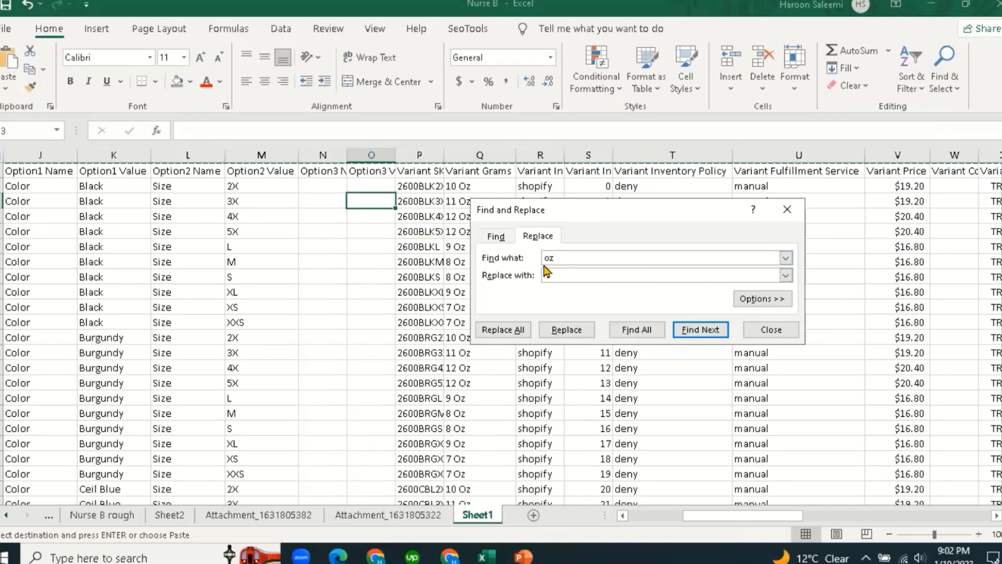
pyautogui.moveTo(597, 221); pyautogui.dragTo(745, 206)
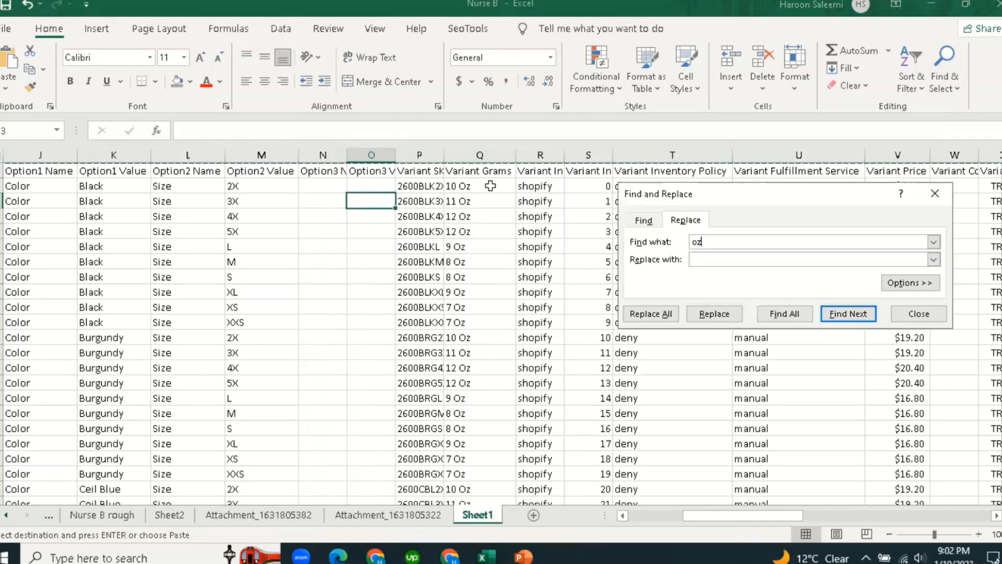
pyautogui.click(479, 155)
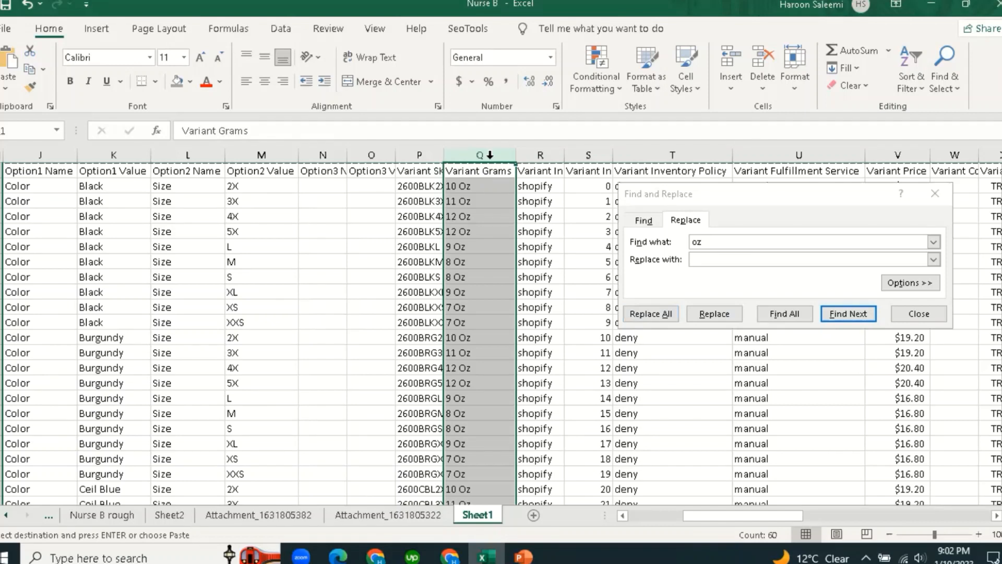
pyautogui.click(650, 315)
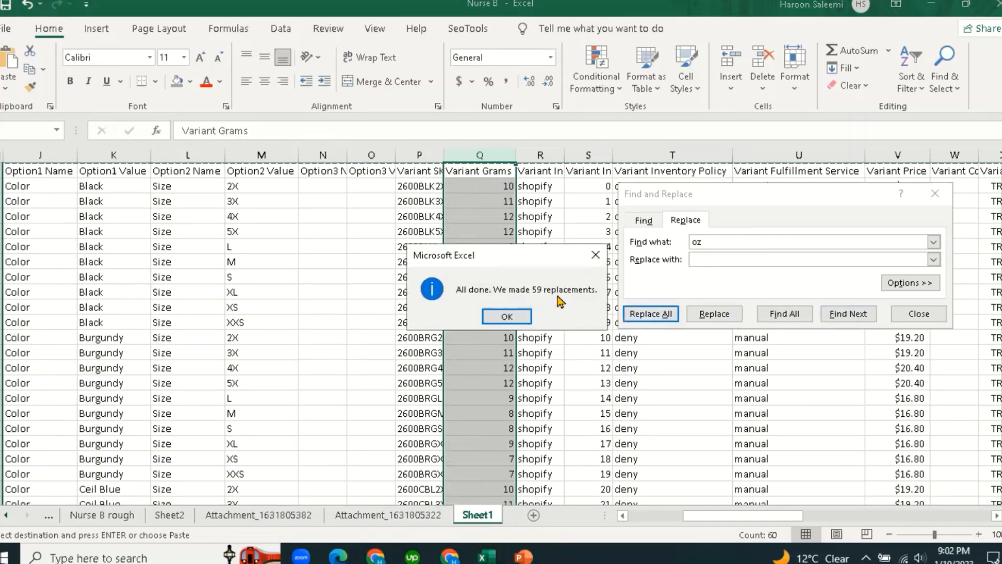
pyautogui.click(509, 317)
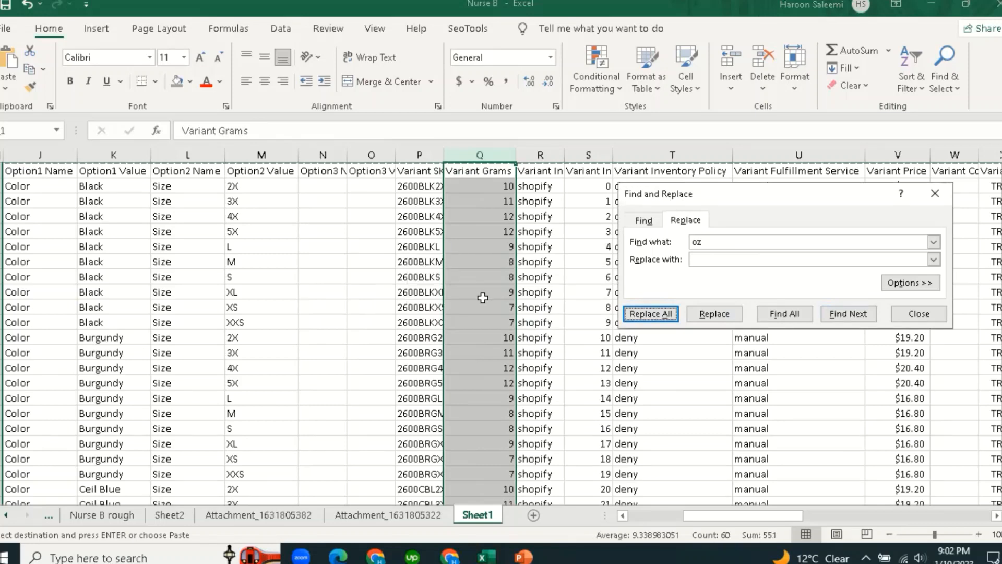
# Close Find and Replace and confirm the weights now read as bare numbers like 10 and 8.
pyautogui.scroll(-7, 482, 298)
pyautogui.scroll(7, 483, 297)
pyautogui.click(498, 261)
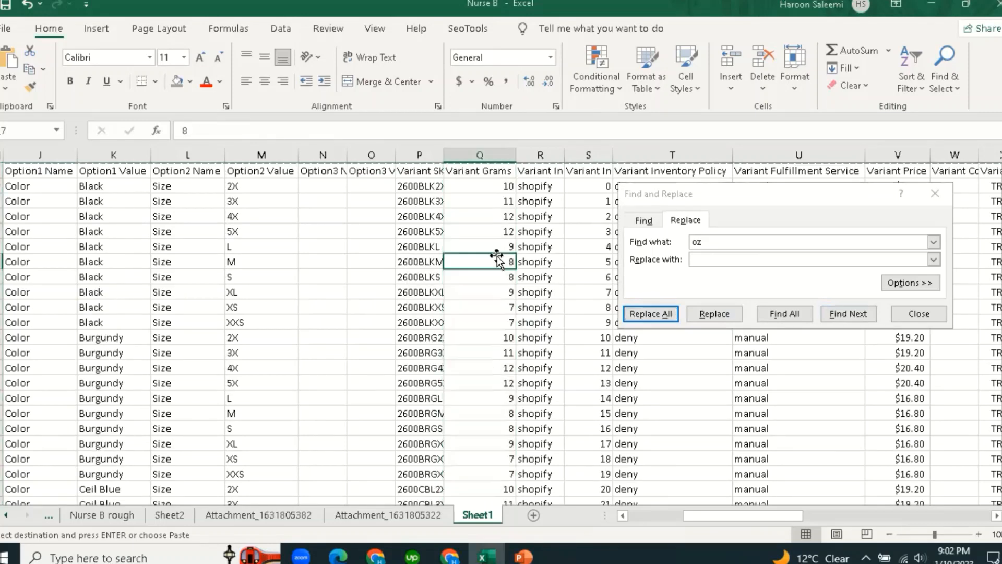
pyautogui.click(935, 193)
pyautogui.click(589, 246)
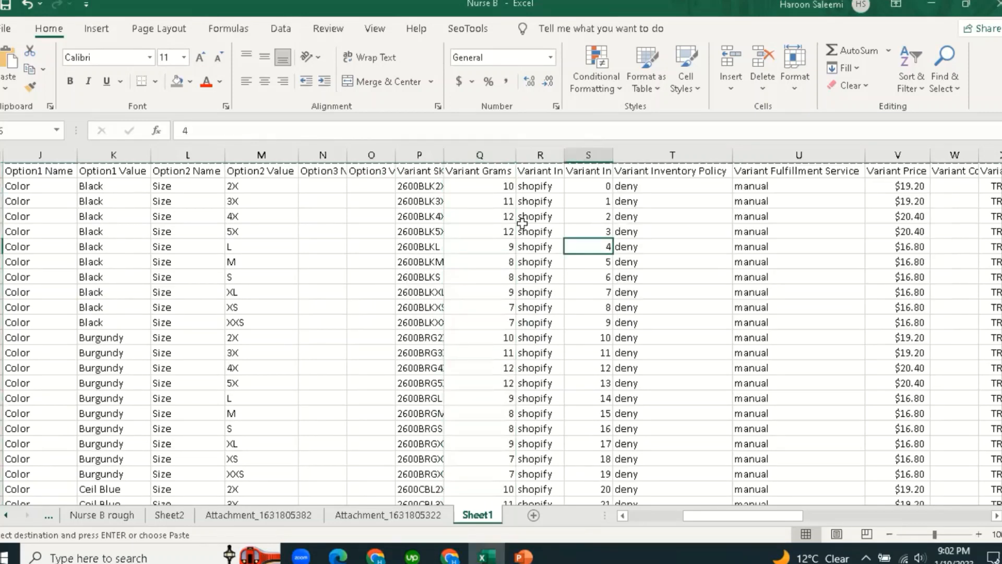
pyautogui.click(493, 186)
pyautogui.moveTo(743, 516); pyautogui.dragTo(777, 523)
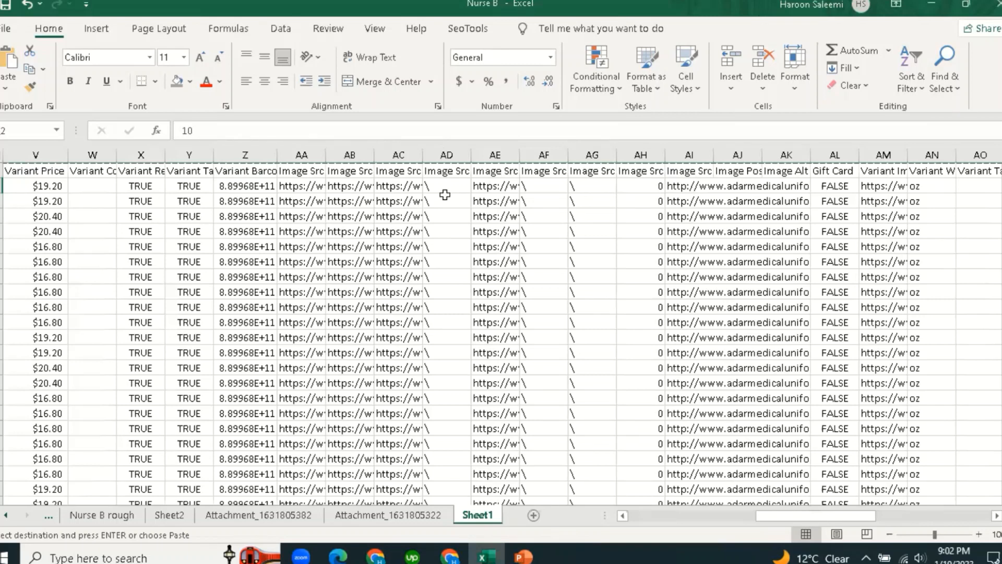
pyautogui.click(447, 171)
pyautogui.click(446, 222)
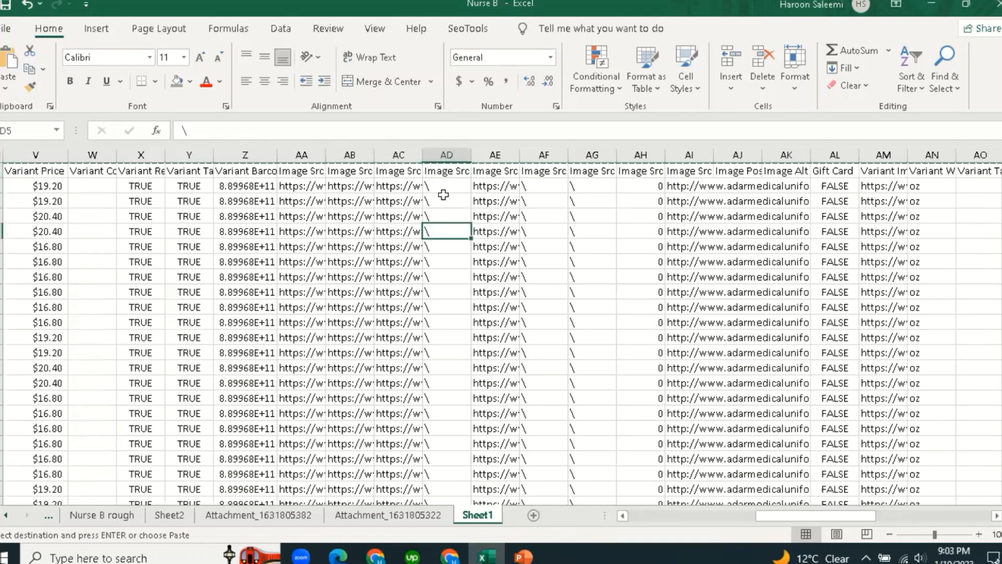
pyautogui.click(445, 186)
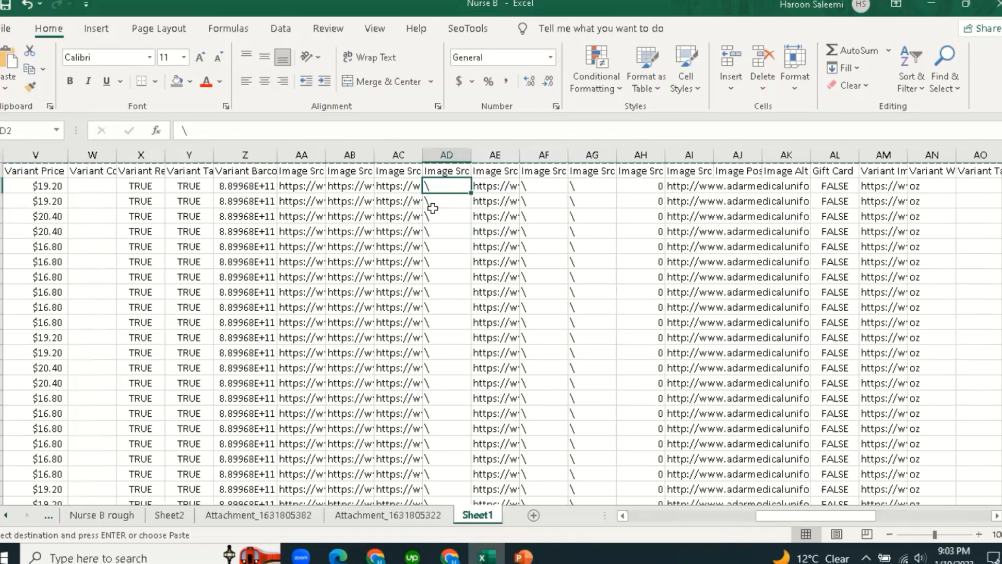
pyautogui.click(438, 261)
pyautogui.click(498, 186)
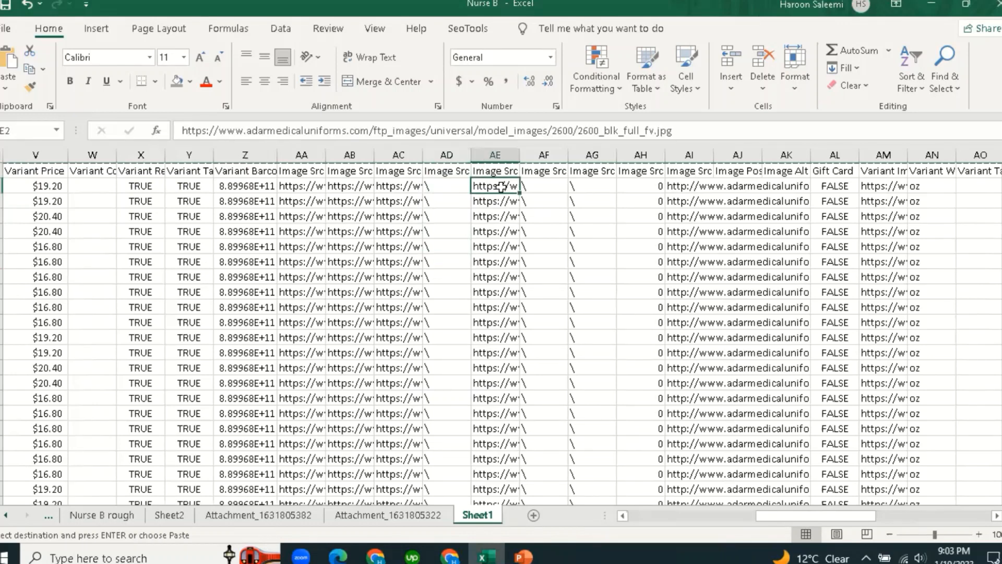
pyautogui.click(552, 185)
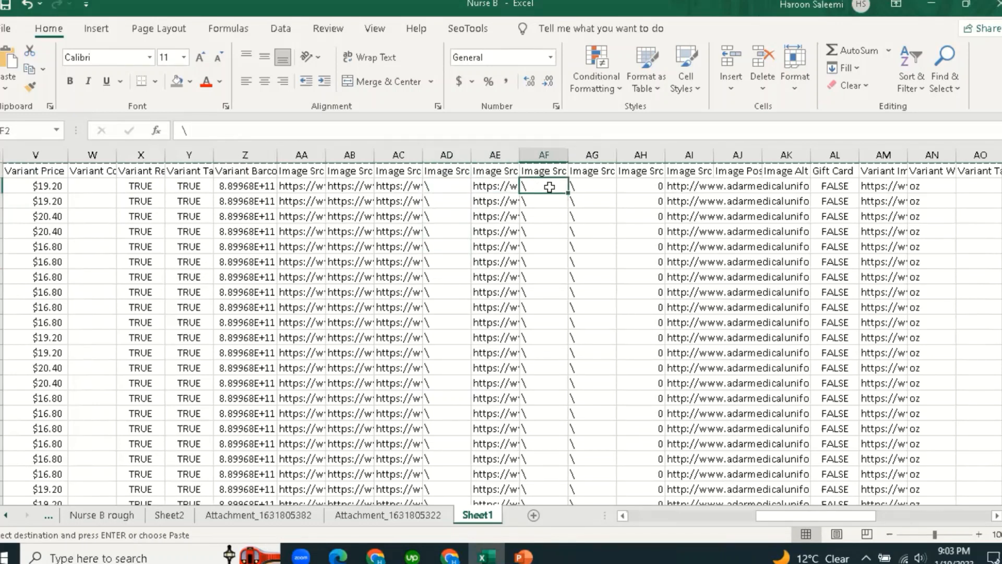
pyautogui.click(587, 185)
pyautogui.click(641, 185)
pyautogui.scroll(-1, 640, 322)
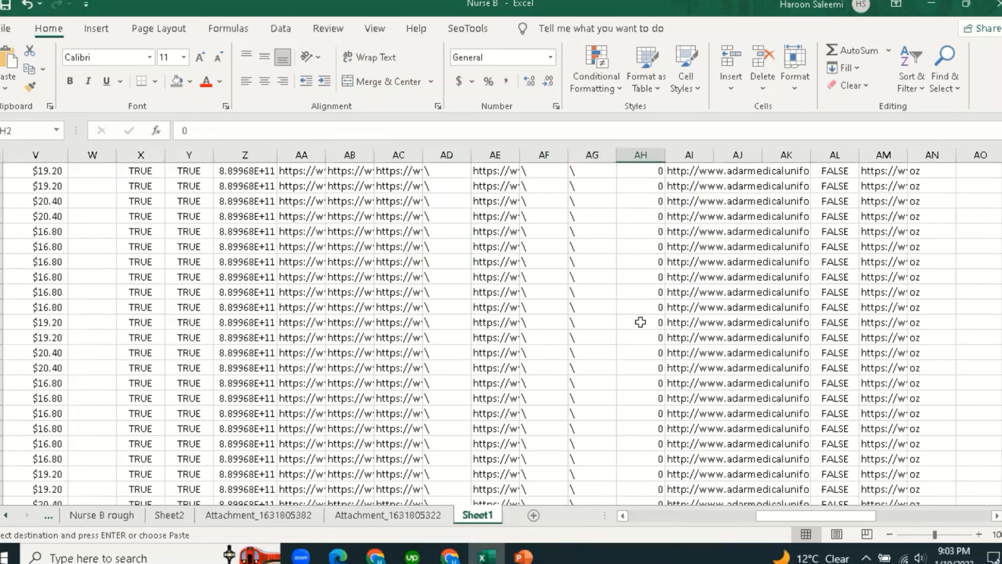
pyautogui.scroll(1, 640, 322)
pyautogui.scroll(-10, 640, 322)
pyautogui.scroll(10, 638, 322)
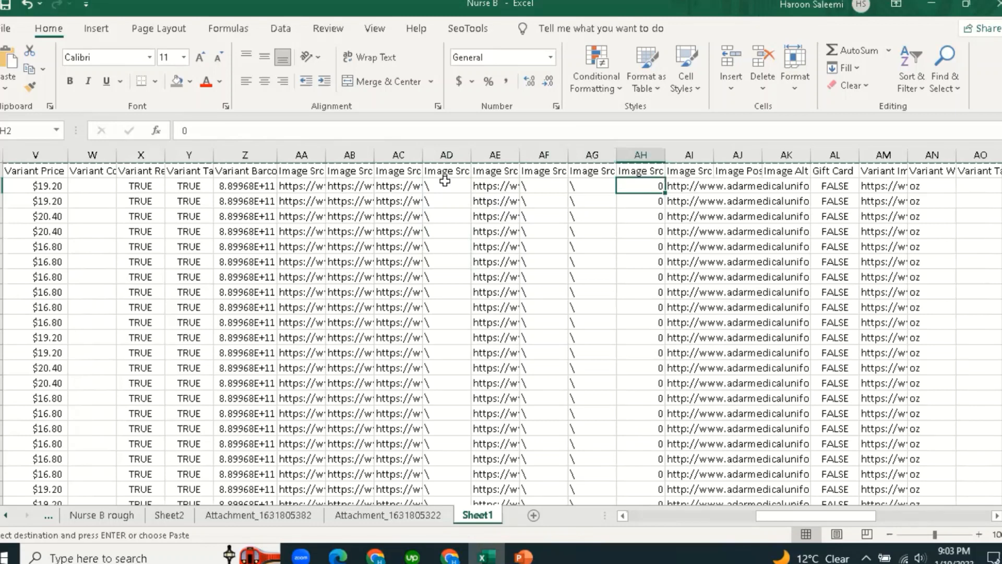
pyautogui.click(429, 188)
pyautogui.click(392, 187)
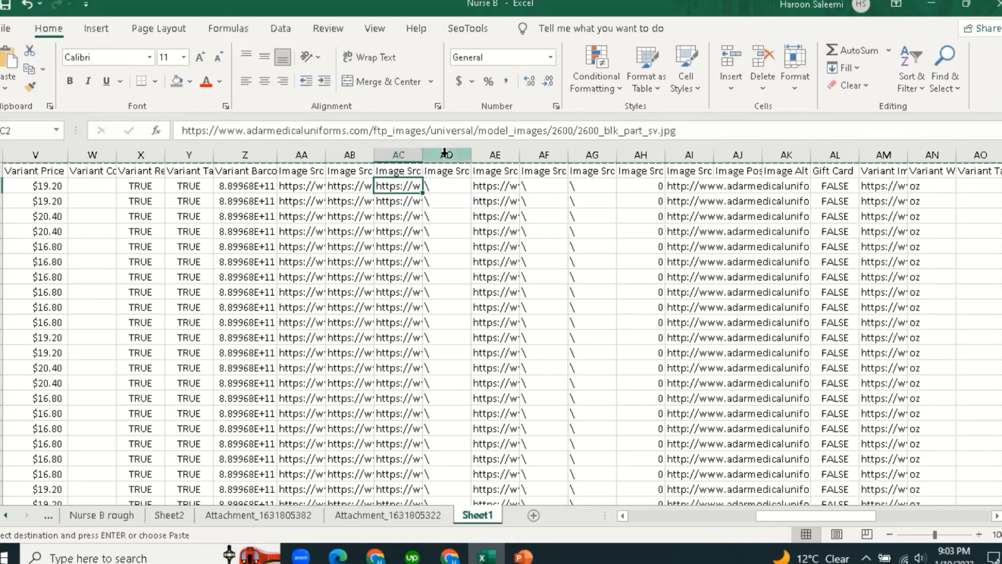
pyautogui.moveTo(440, 186); pyautogui.dragTo(449, 264)
pyautogui.click(445, 311)
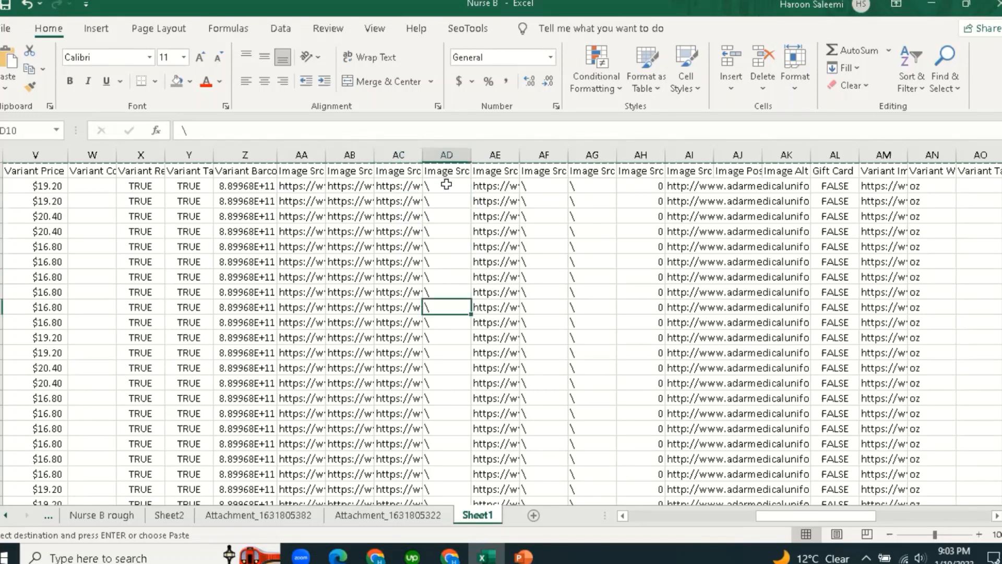
pyautogui.click(452, 153)
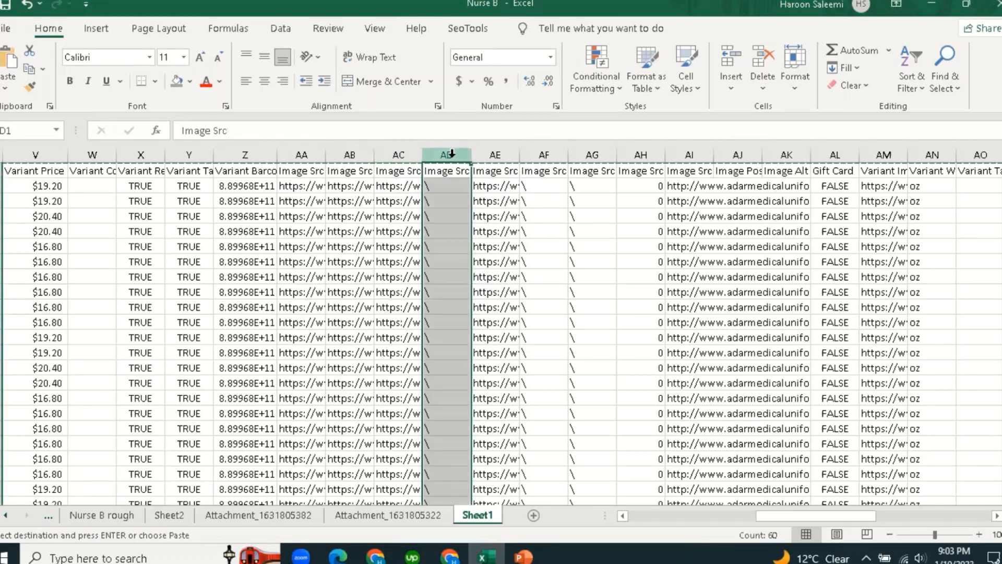
# Delete the placeholder-only Image Src column AD, then columns AE through AG.
pyautogui.rightClick(452, 153)
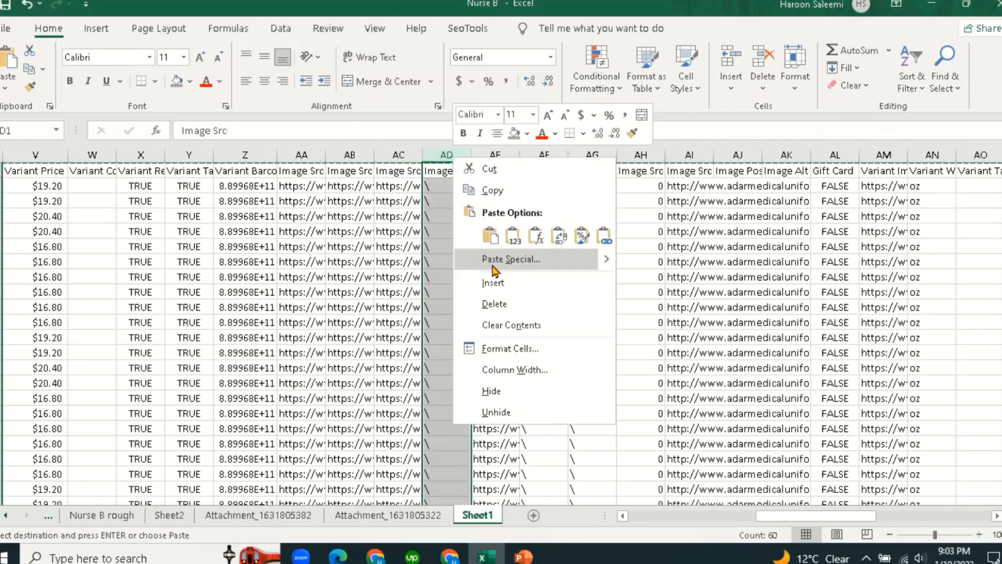
pyautogui.click(506, 304)
pyautogui.click(480, 261)
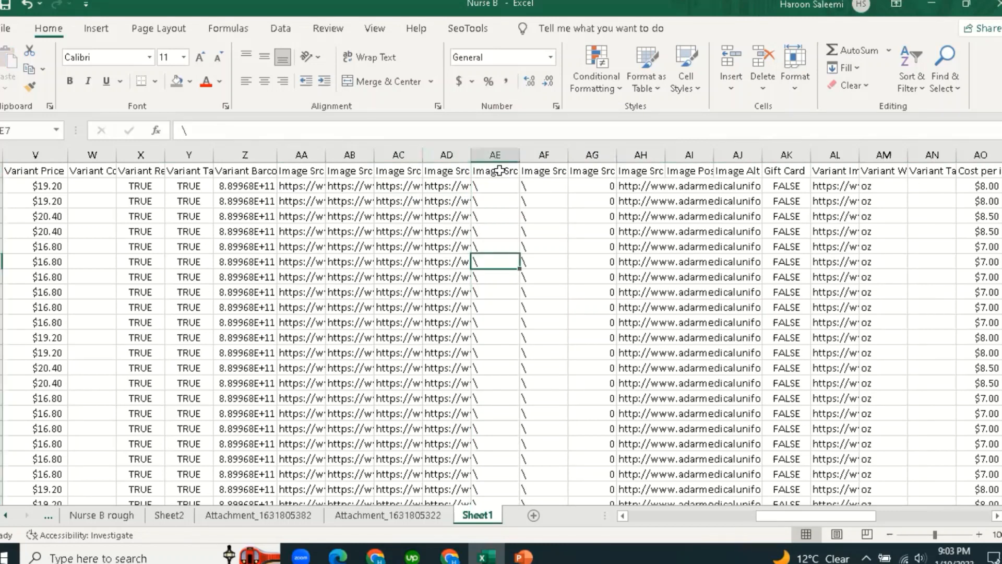
pyautogui.moveTo(522, 155); pyautogui.dragTo(592, 155)
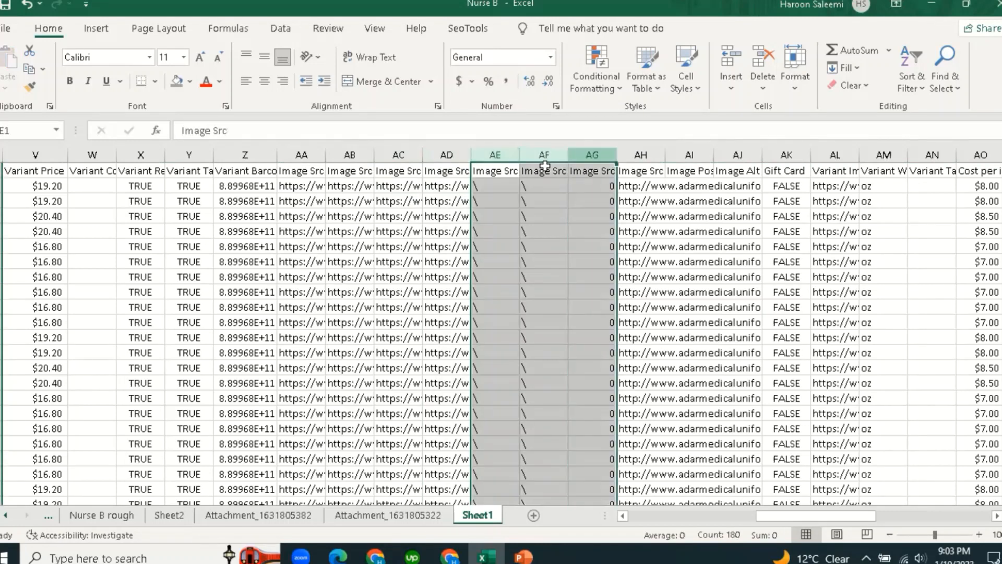
pyautogui.rightClick(593, 156)
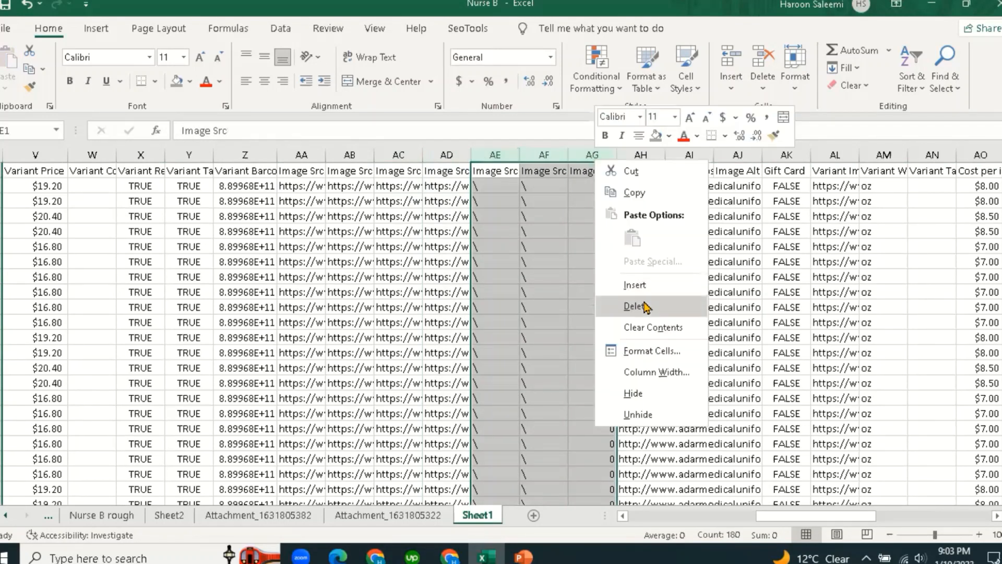
pyautogui.click(647, 306)
pyautogui.click(405, 273)
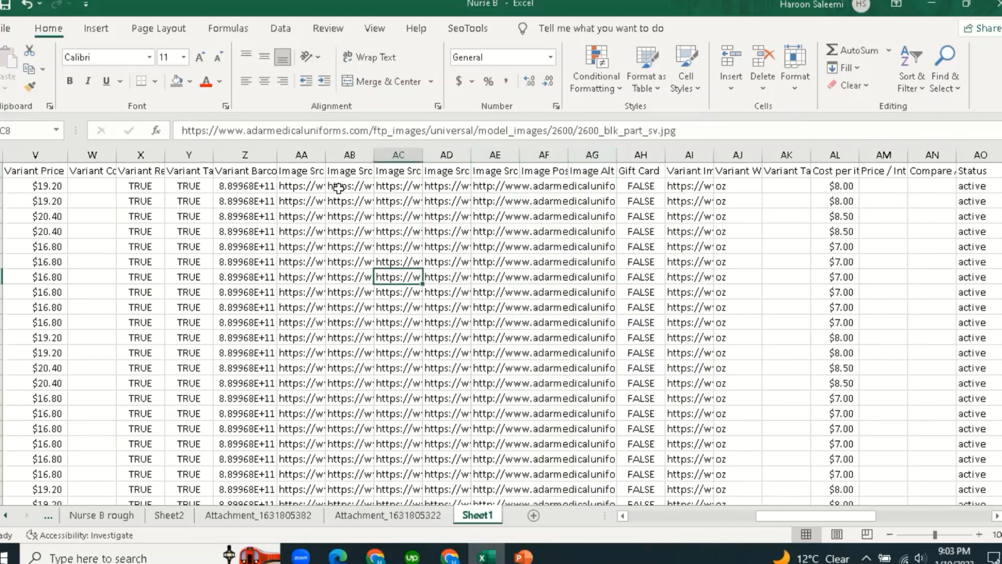
# Review the remaining image URLs in cells AA2 through AE2.
pyautogui.click(309, 185)
pyautogui.click(349, 185)
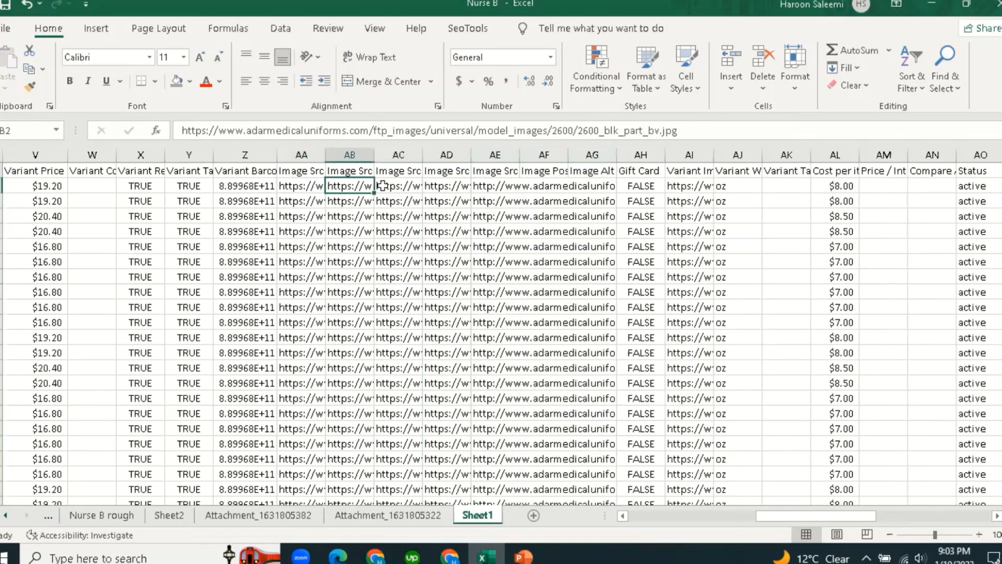
pyautogui.click(406, 186)
pyautogui.click(459, 185)
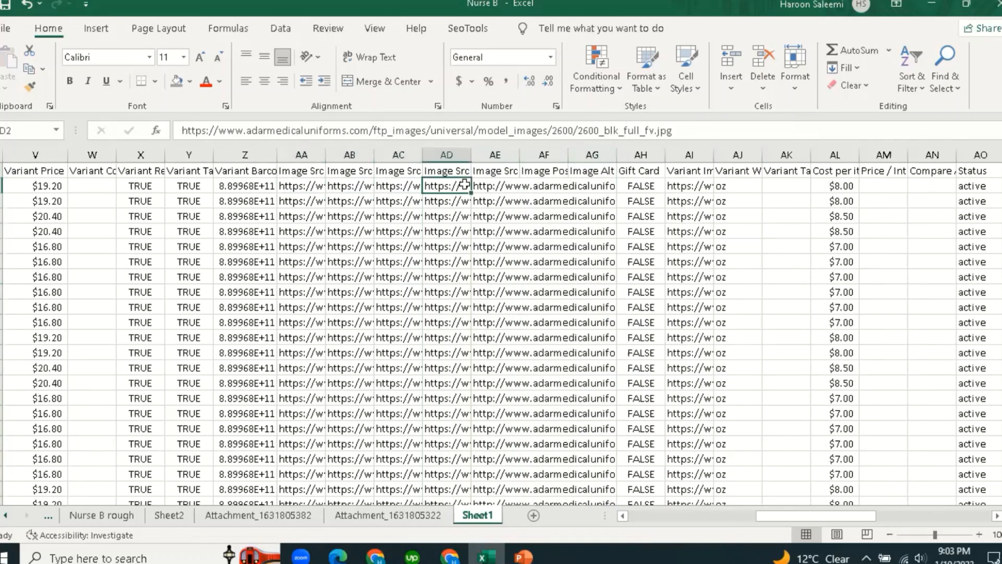
pyautogui.click(511, 186)
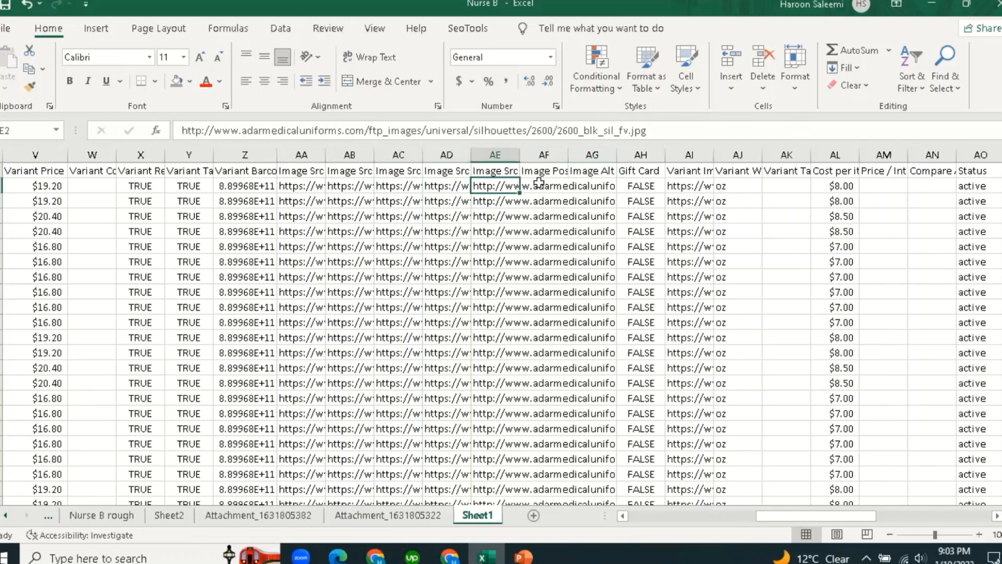
pyautogui.click(432, 272)
pyautogui.click(480, 189)
pyautogui.click(448, 187)
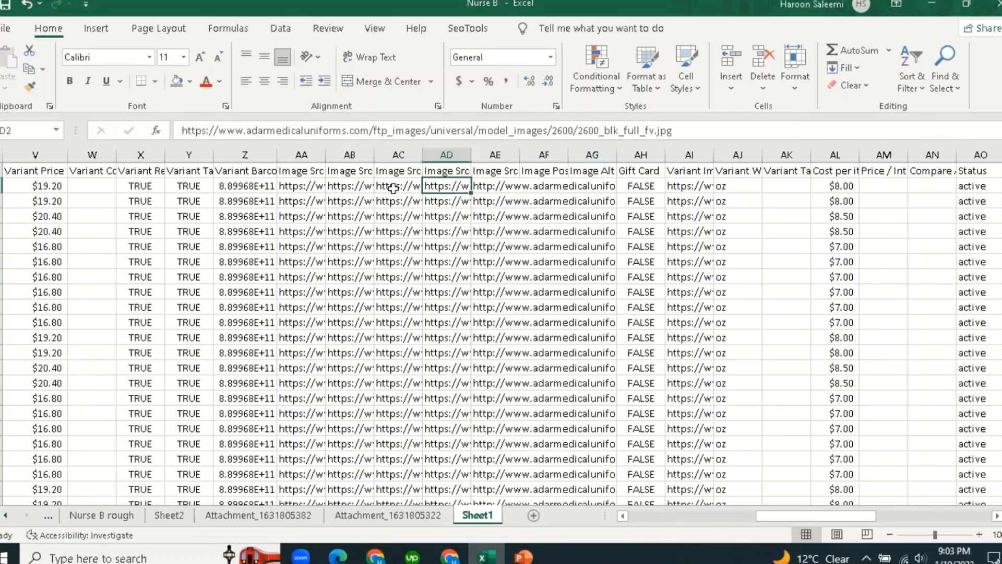
pyautogui.click(393, 187)
pyautogui.click(353, 188)
pyautogui.click(310, 187)
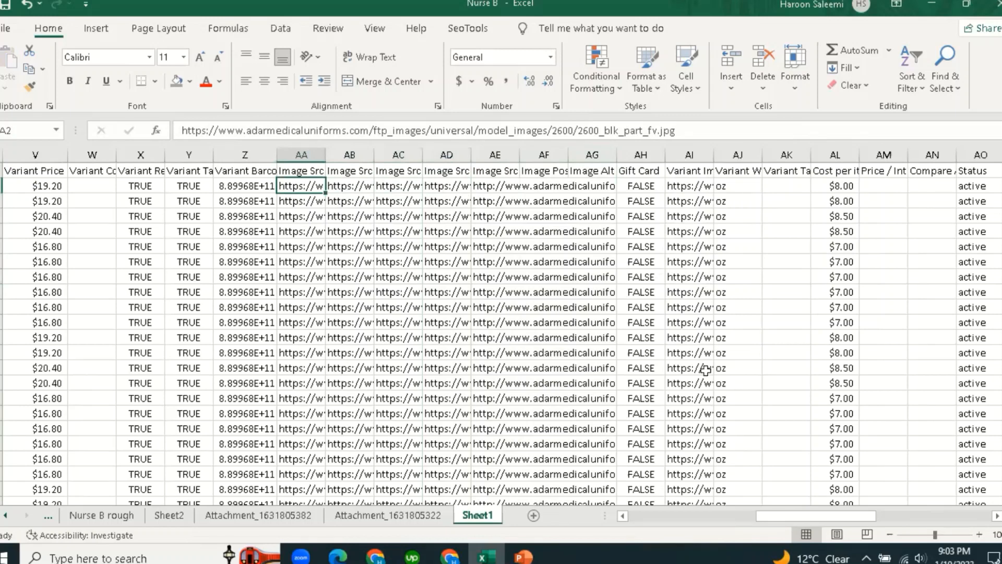
pyautogui.moveTo(802, 517); pyautogui.dragTo(642, 522)
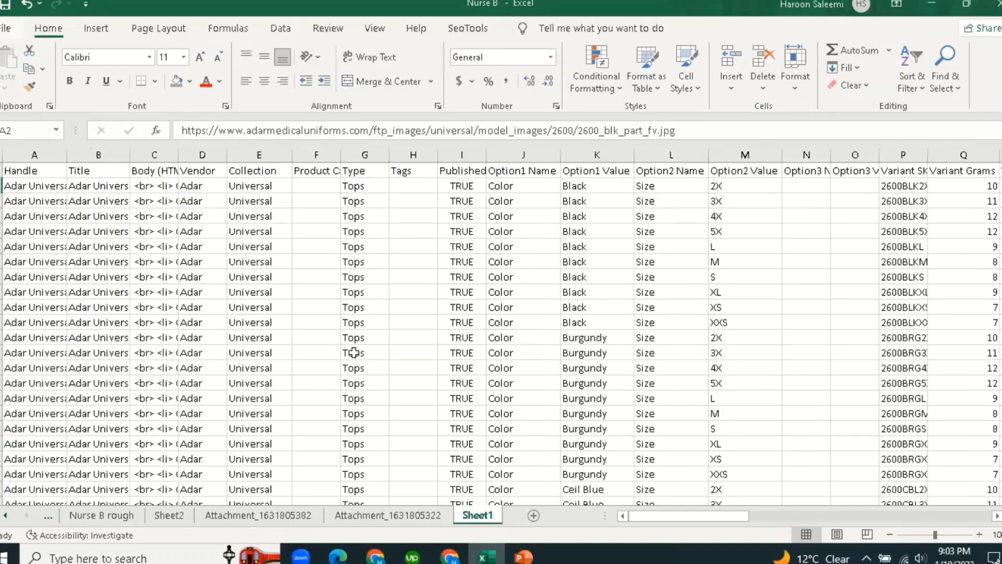
# Save the sheet to the Desktop as CSV UTF-8 file 'Nurse B Today', keeping only the active sheet.
pyautogui.click(6, 32)
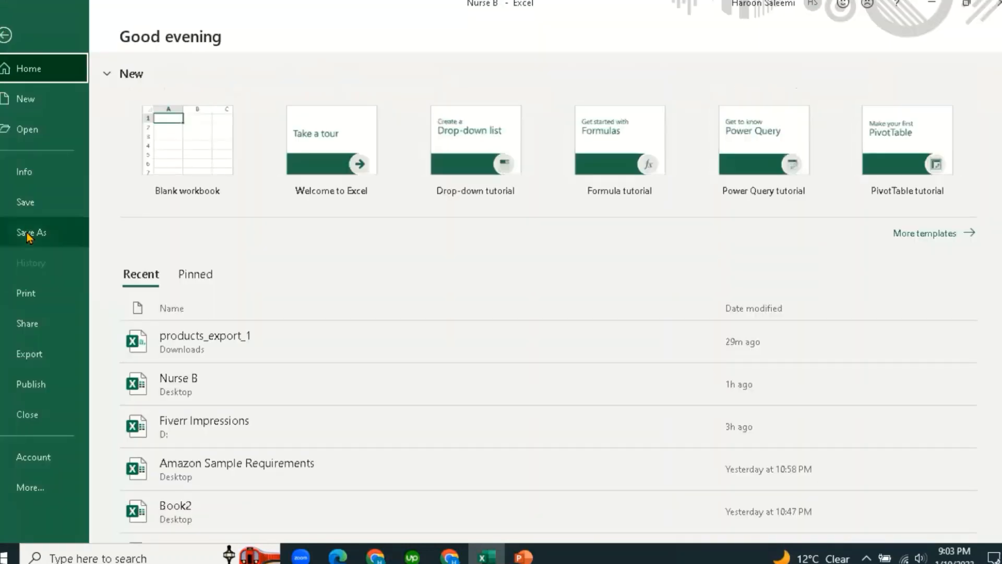
pyautogui.click(30, 231)
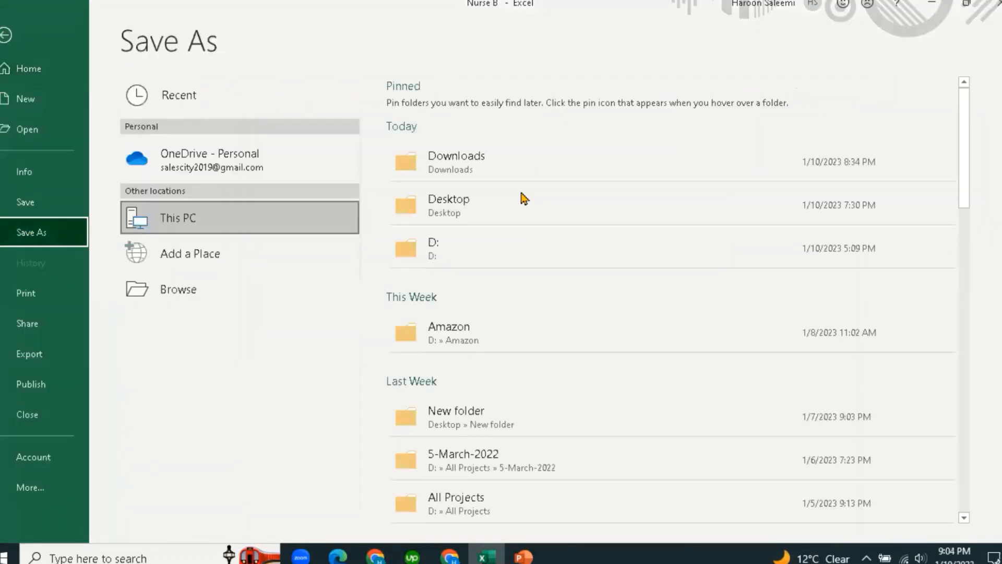
pyautogui.click(485, 209)
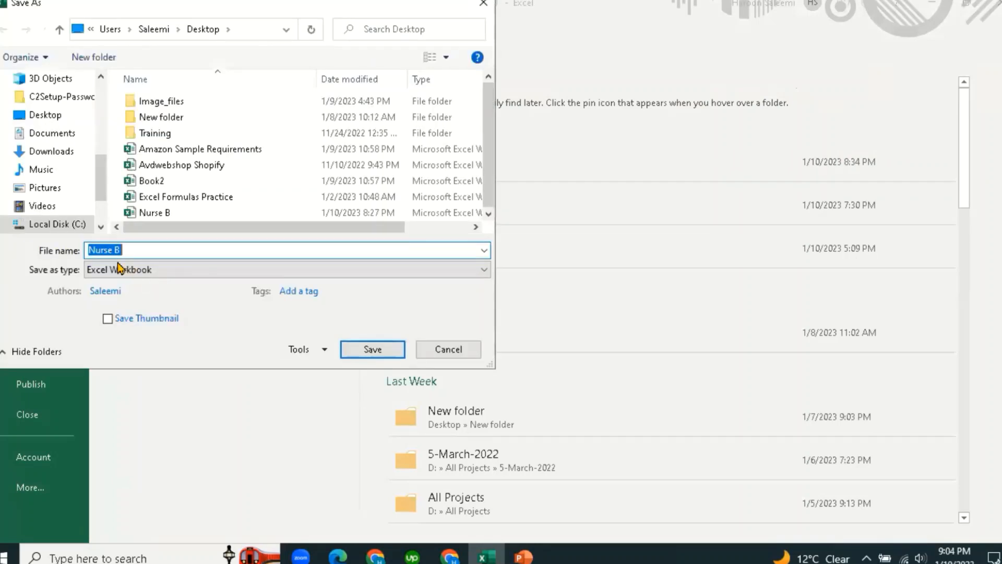
pyautogui.click(135, 249)
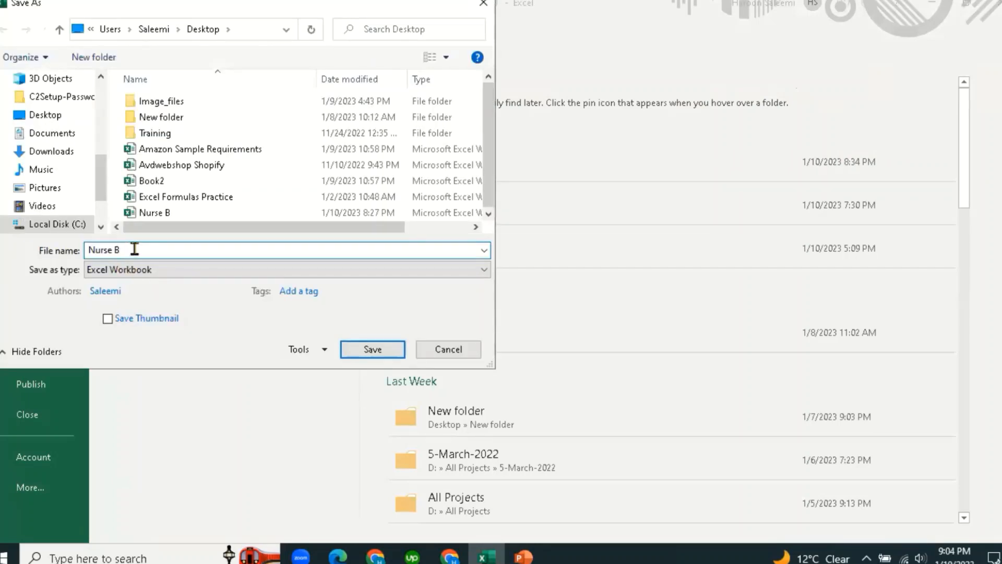
pyautogui.write('New')
pyautogui.press('BackSpace')
pyautogui.press('BackSpace')
pyautogui.press('BackSpace')
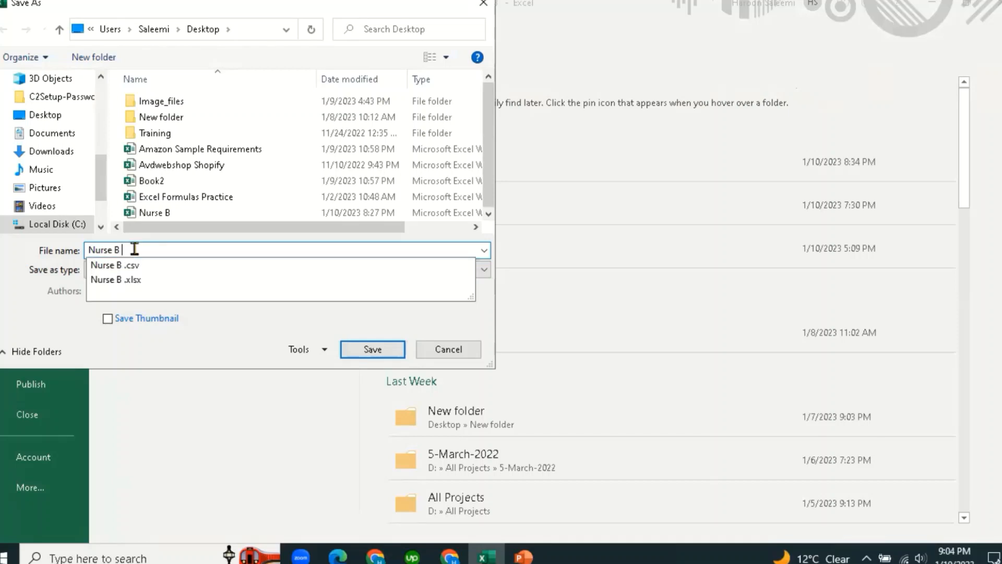
pyautogui.write('Today')
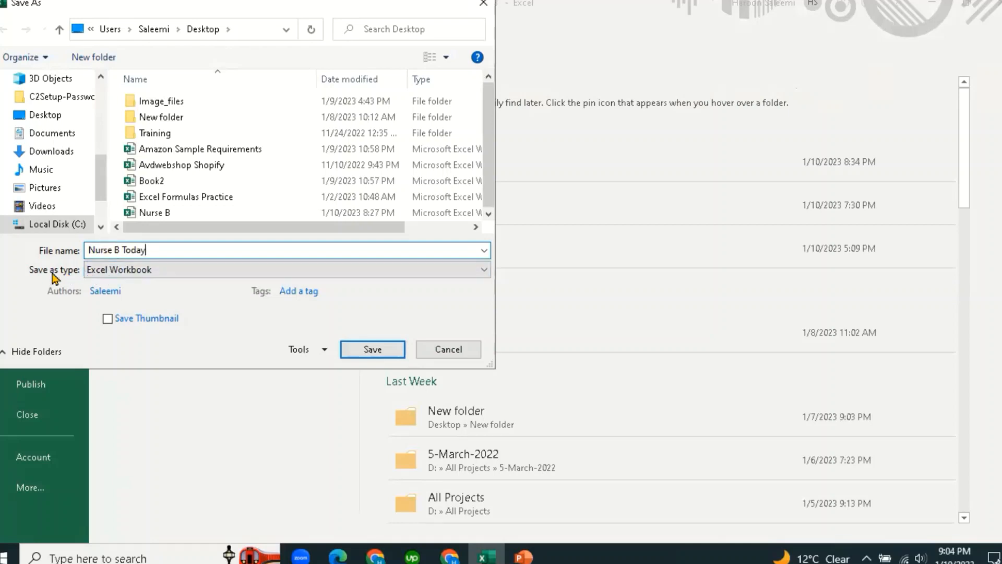
pyautogui.click(94, 270)
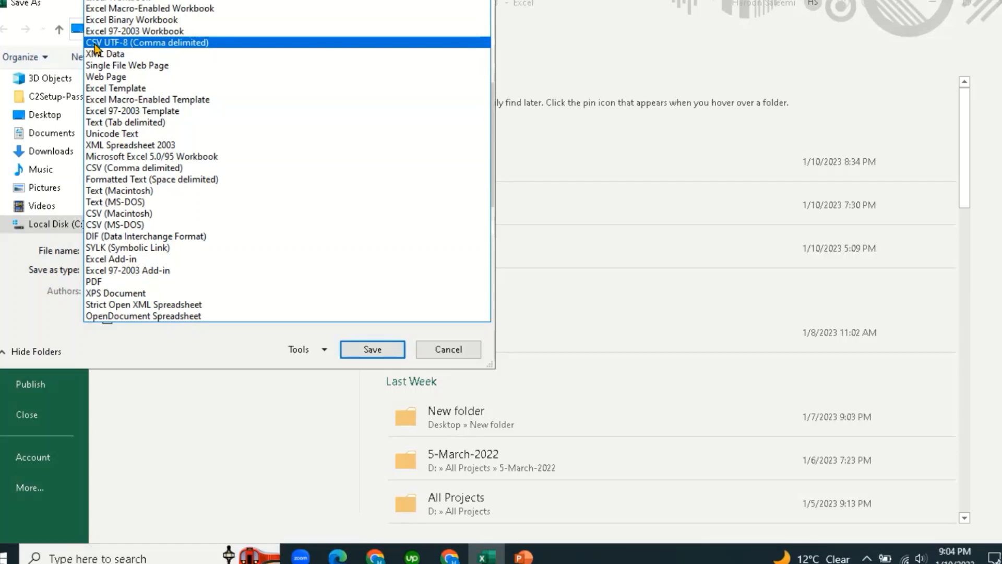
pyautogui.click(136, 46)
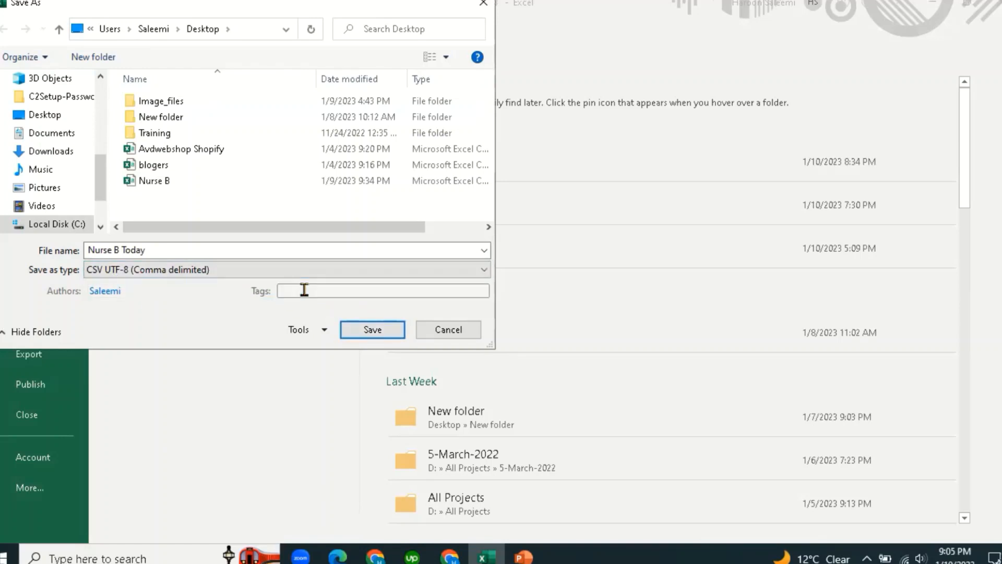
pyautogui.click(372, 330)
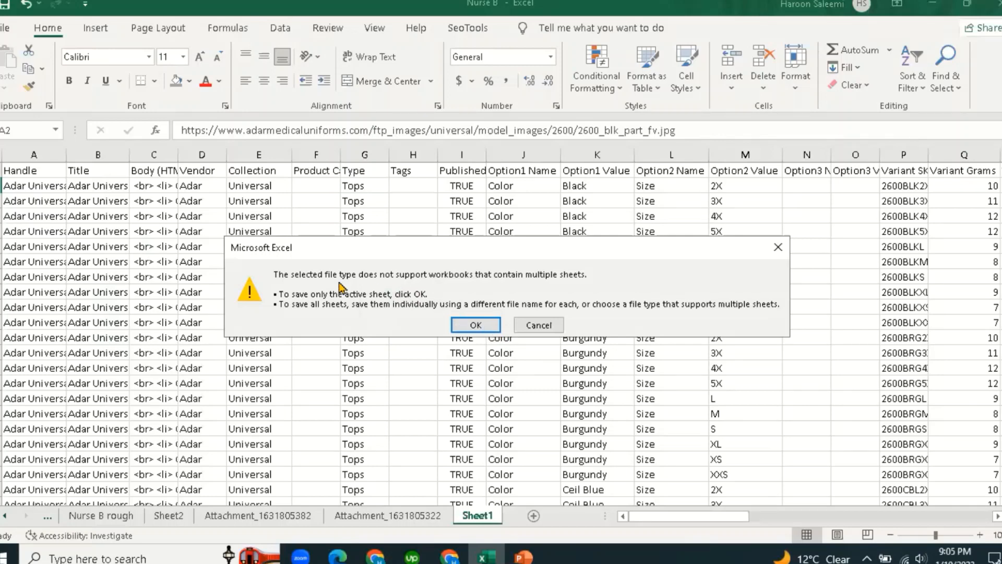
pyautogui.click(476, 325)
pyautogui.click(416, 265)
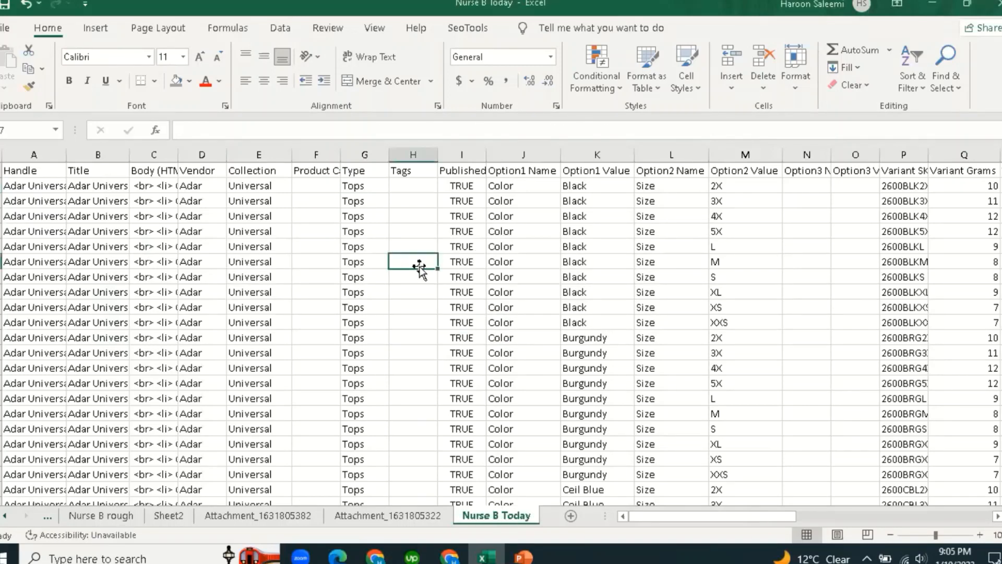
# In Shopify admin's Products list, delete the lone 'short sleeve' product.
pyautogui.click(448, 556)
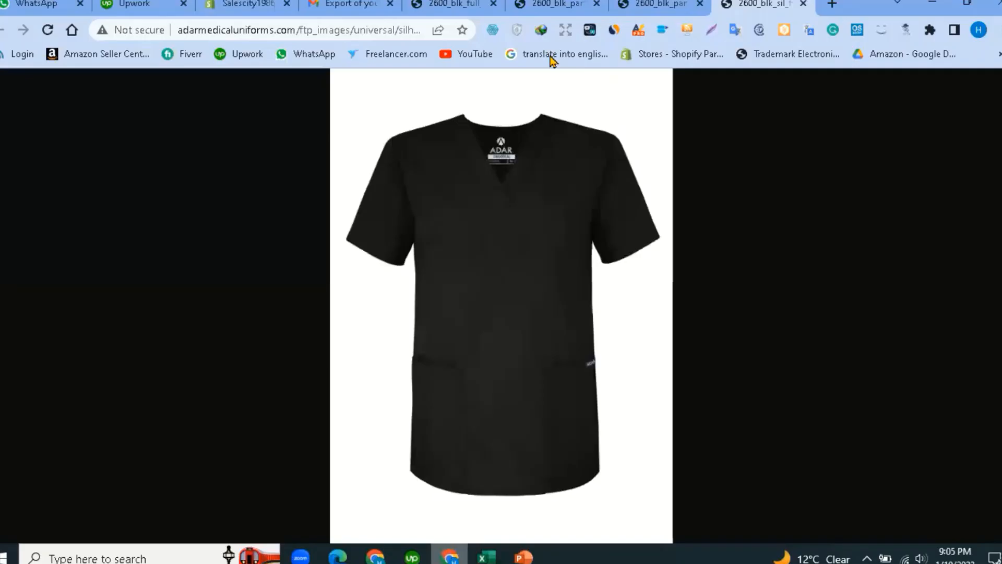
pyautogui.click(360, 4)
pyautogui.click(269, 3)
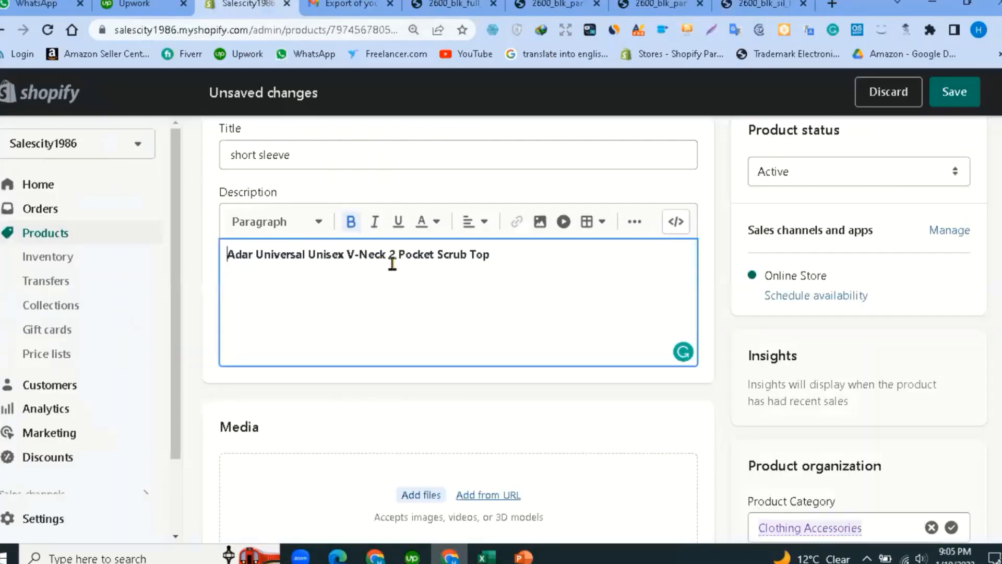
pyautogui.click(44, 236)
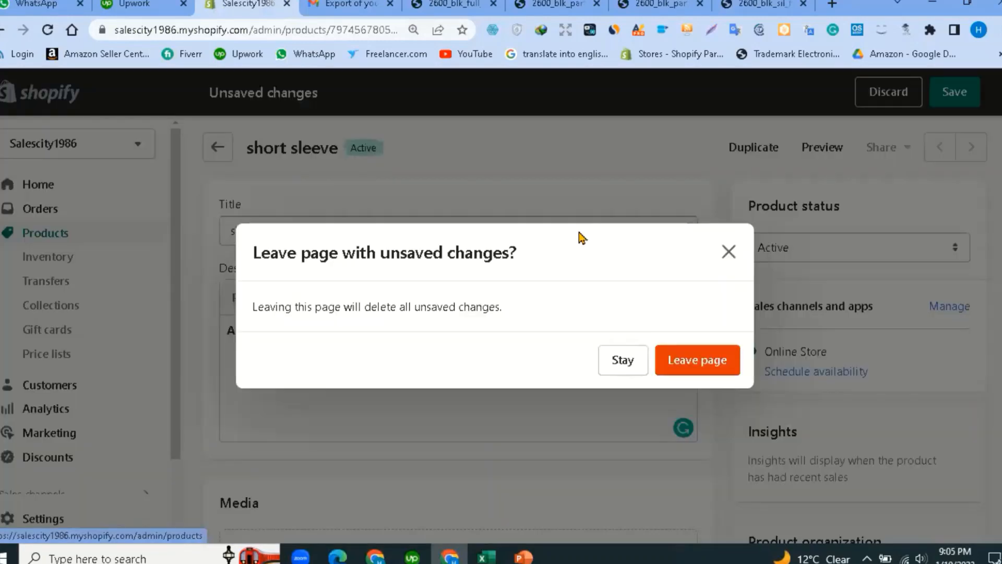
pyautogui.click(722, 347)
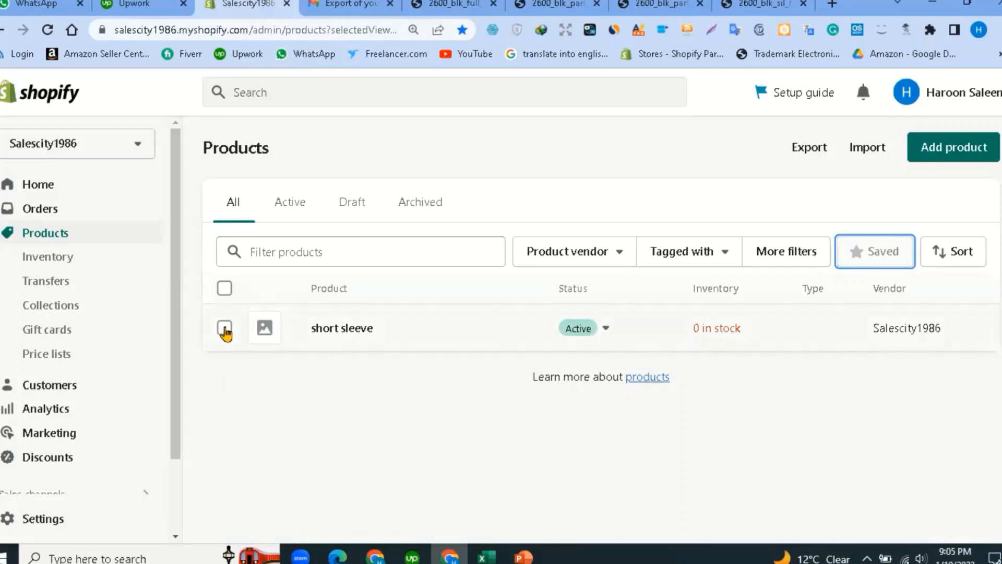
pyautogui.click(224, 329)
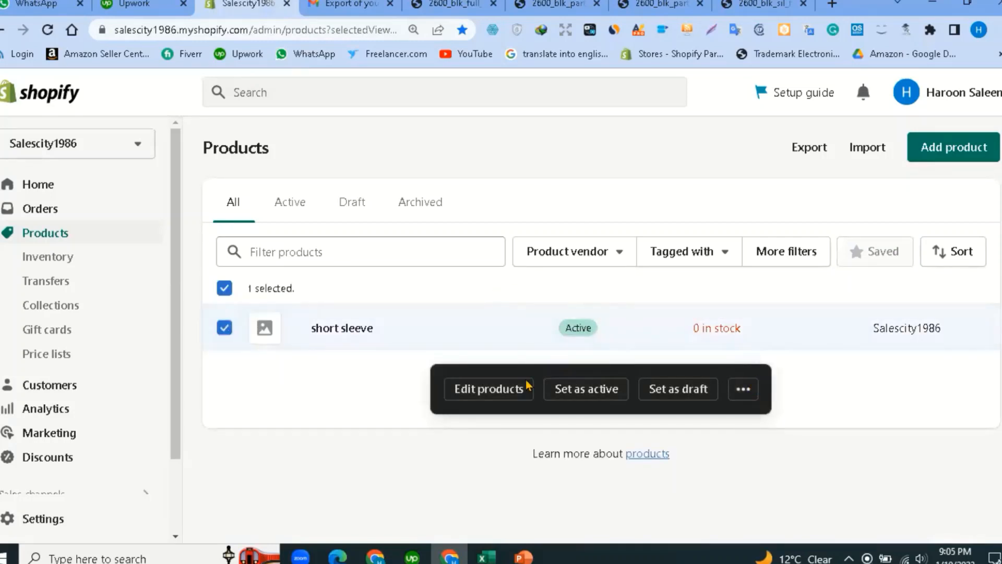
pyautogui.click(737, 389)
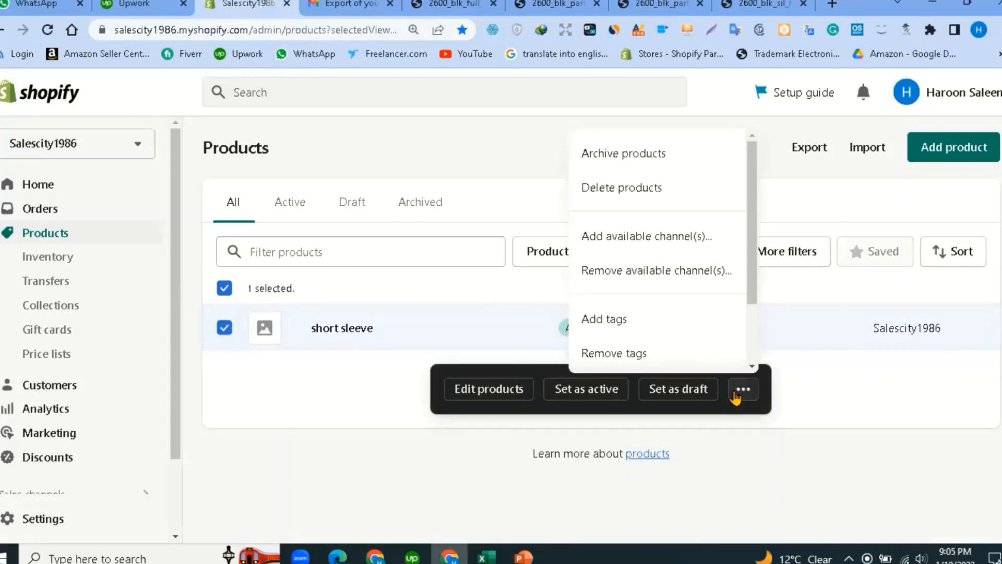
pyautogui.click(622, 189)
pyautogui.click(716, 361)
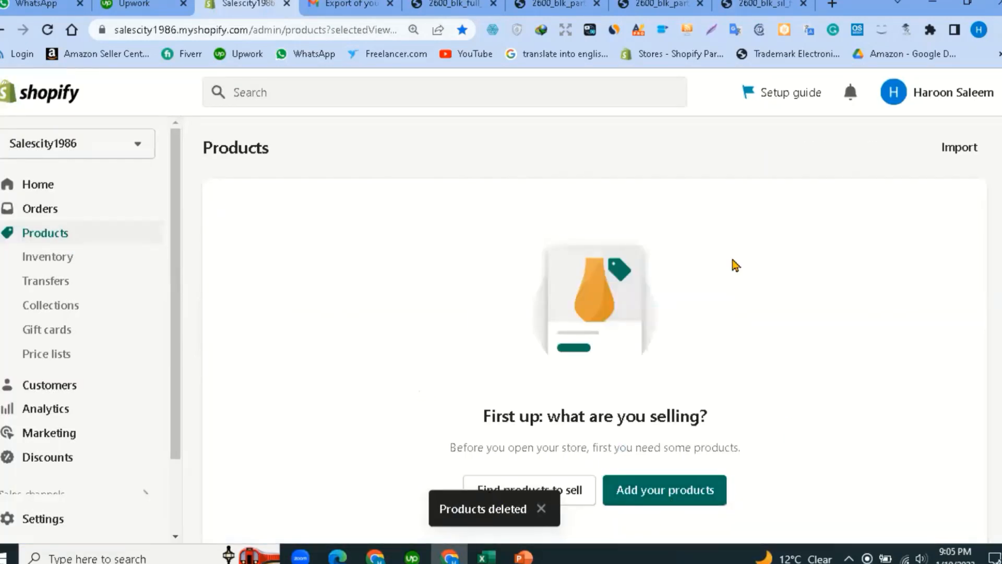
# Import Nurse B Today.csv from the Desktop, upload it, then close the import preview.
pyautogui.click(957, 148)
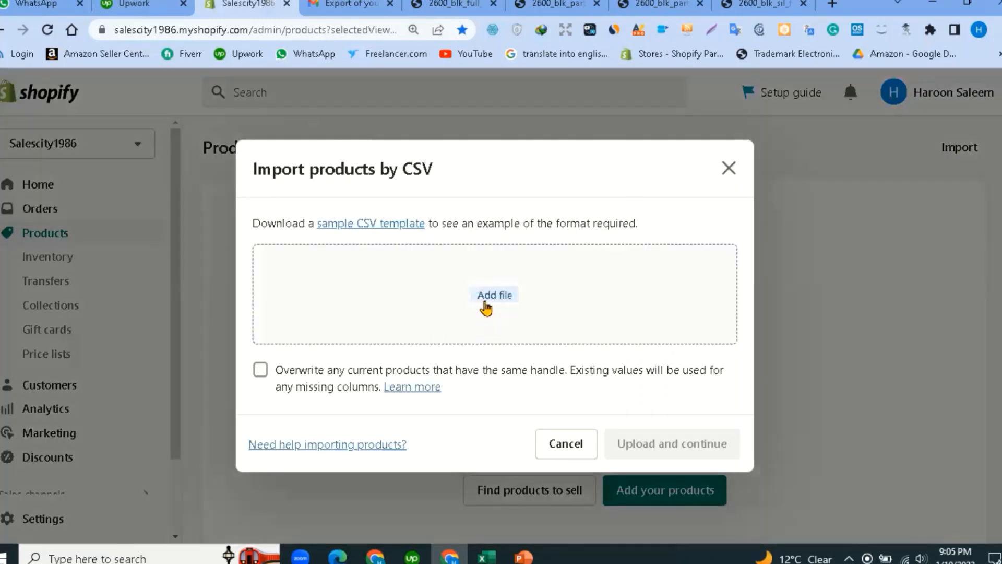
pyautogui.click(495, 298)
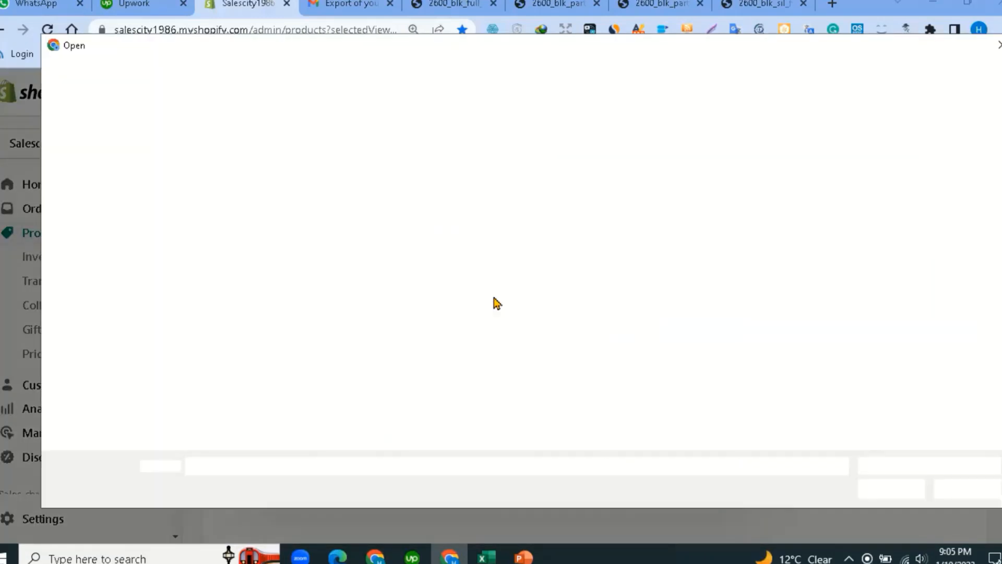
pyautogui.scroll(3, 92, 261)
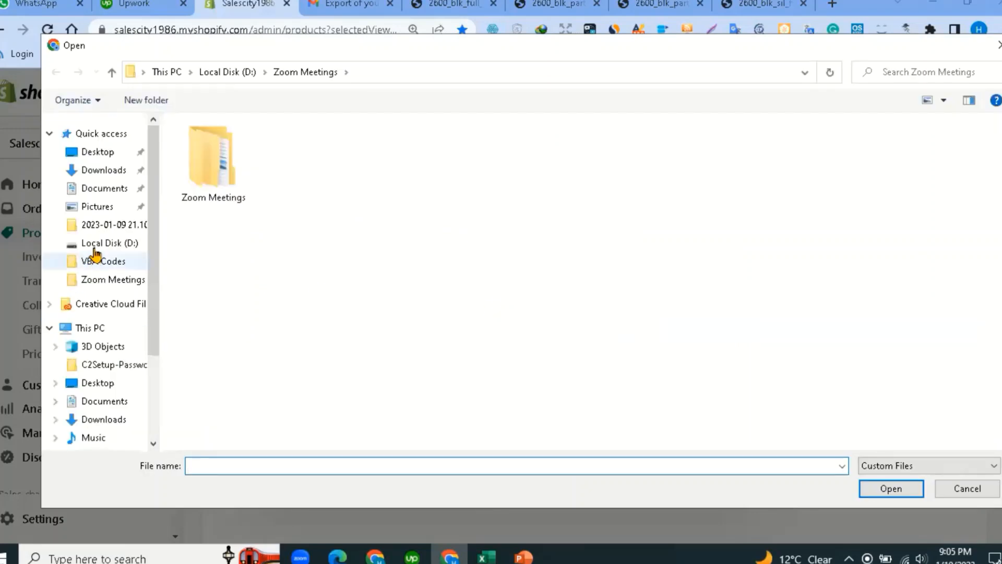
pyautogui.click(97, 153)
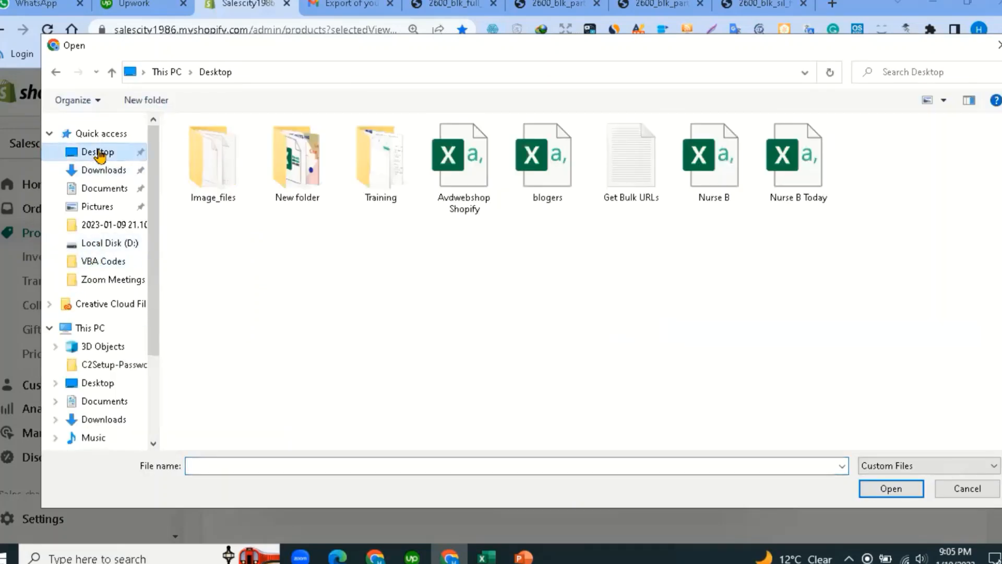
pyautogui.click(810, 169)
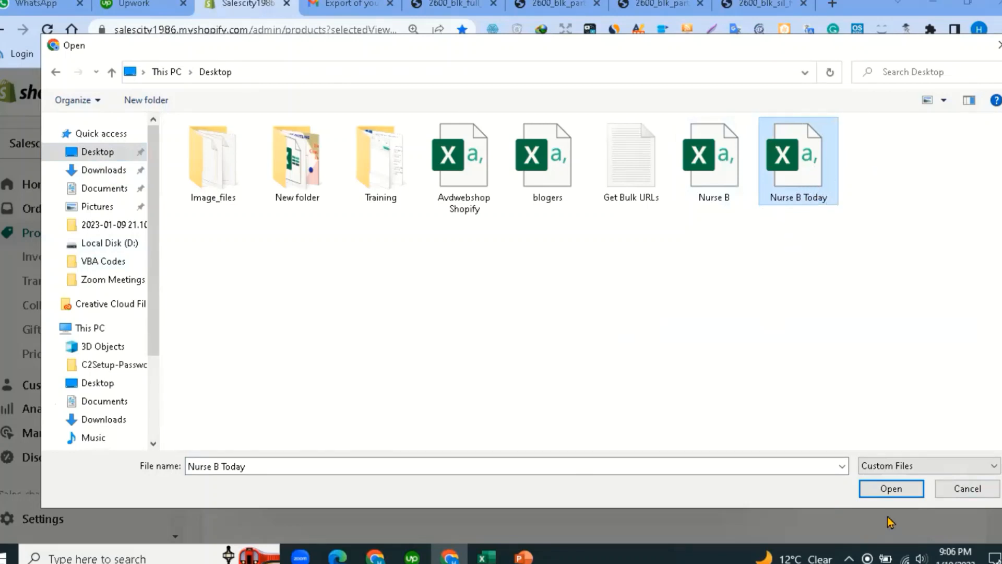
pyautogui.click(891, 489)
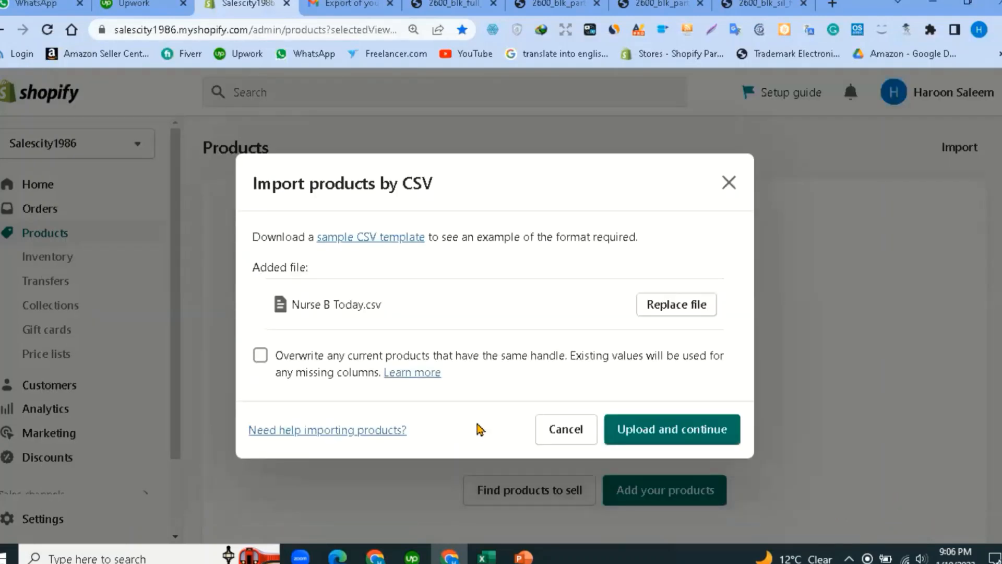
pyautogui.click(676, 437)
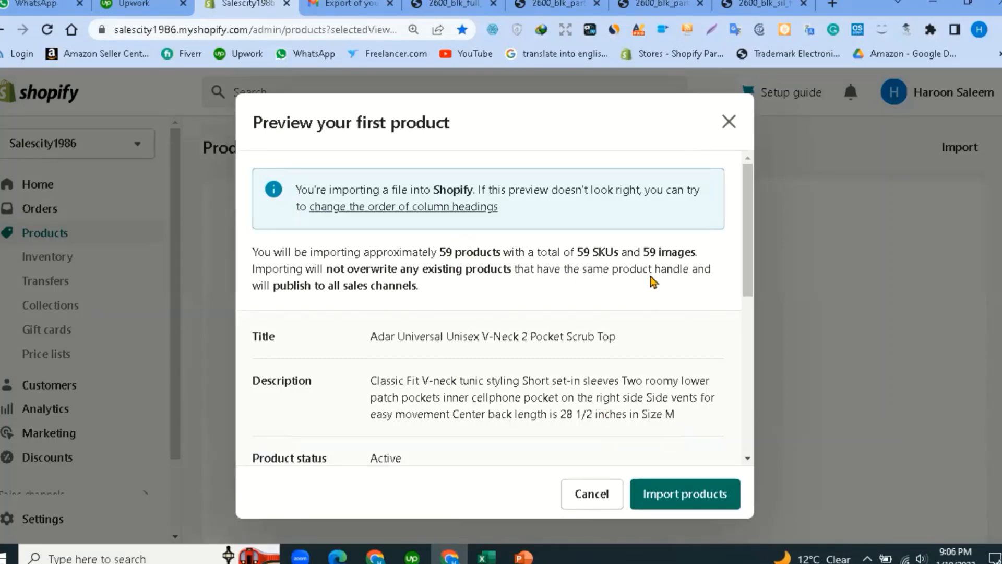
pyautogui.click(657, 92)
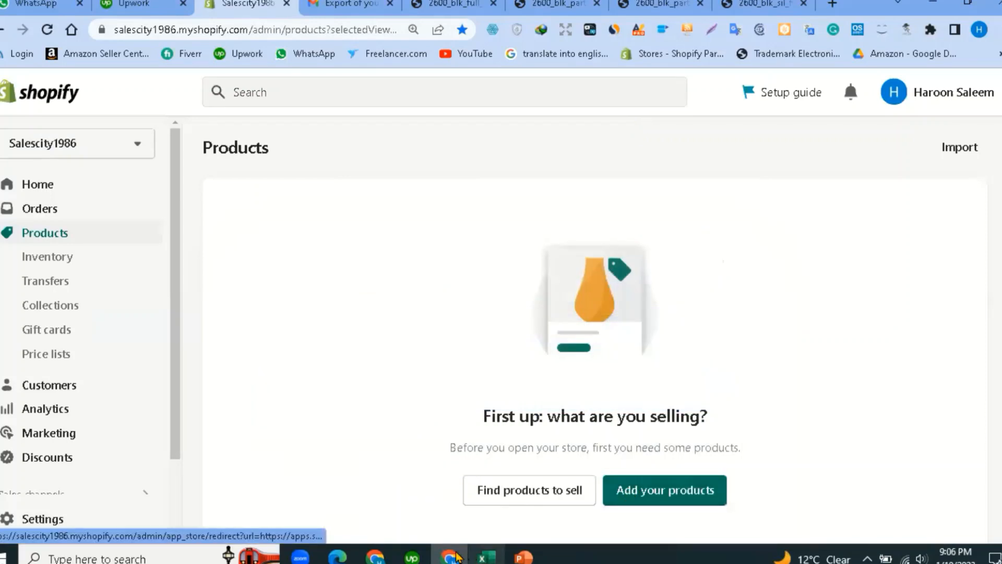
# Re-upload Nurse B Today.csv from the Desktop to reach the 59-product import preview.
pyautogui.scroll(-2, 707, 243)
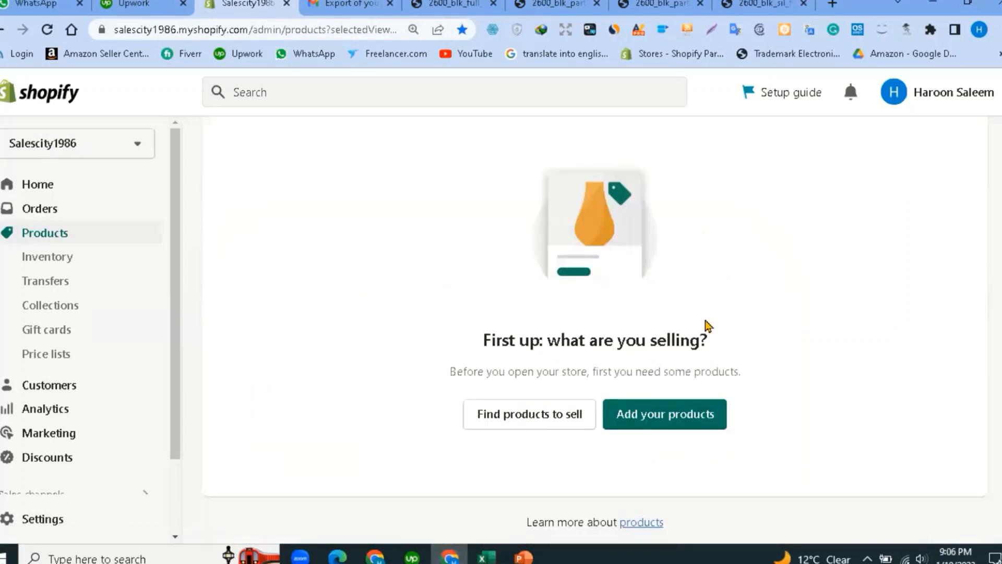
pyautogui.scroll(2, 856, 175)
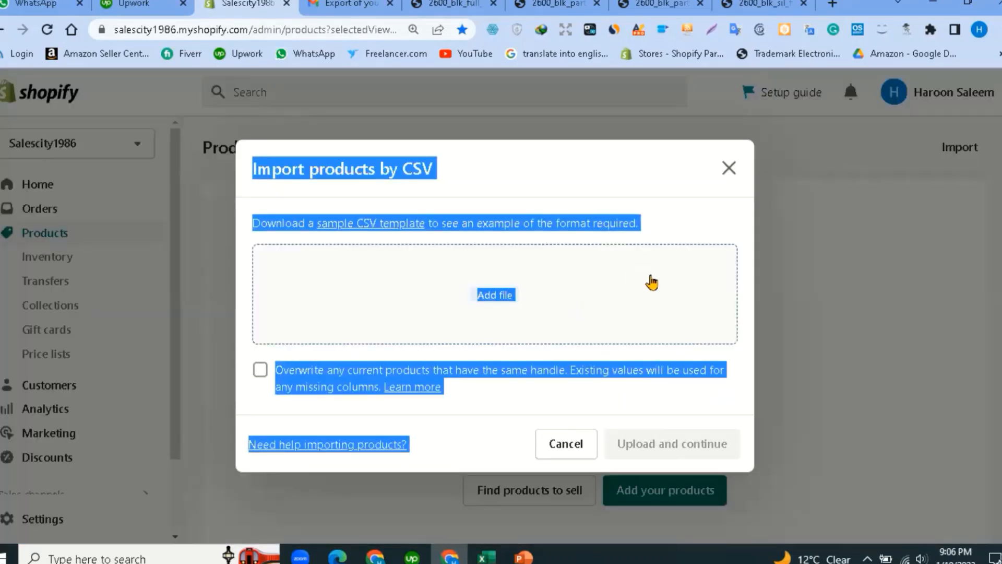
pyautogui.click(503, 296)
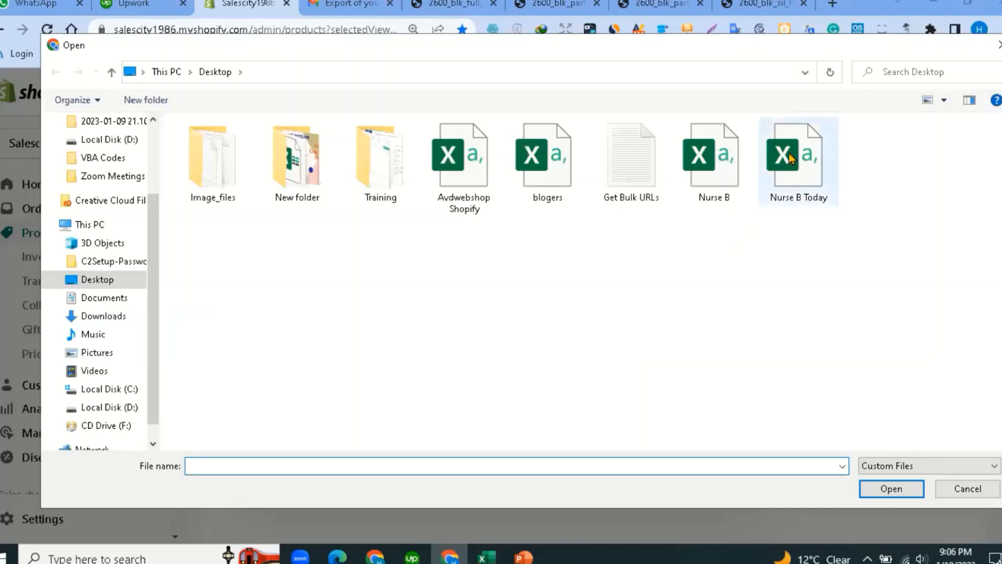
pyautogui.click(799, 159)
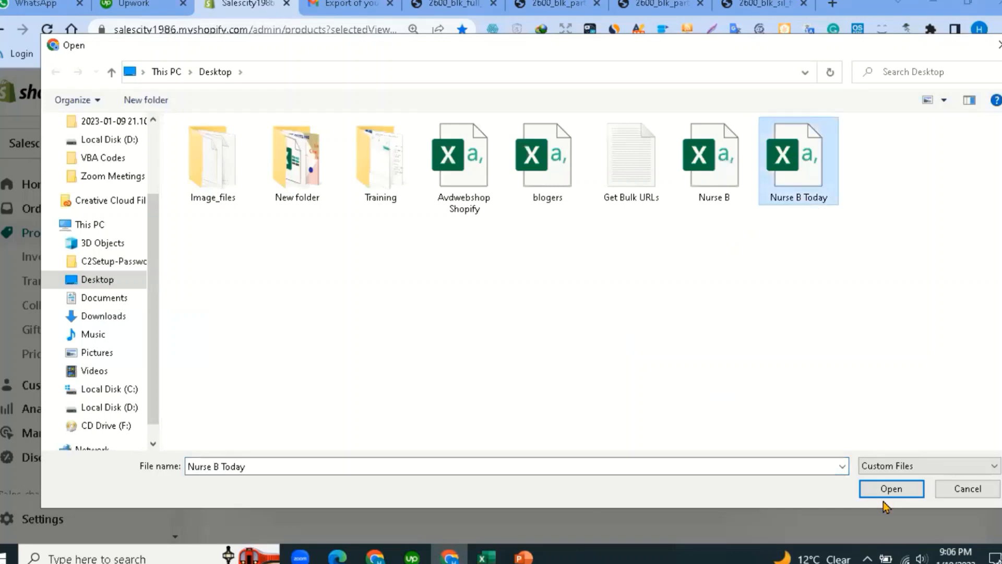
pyautogui.click(890, 490)
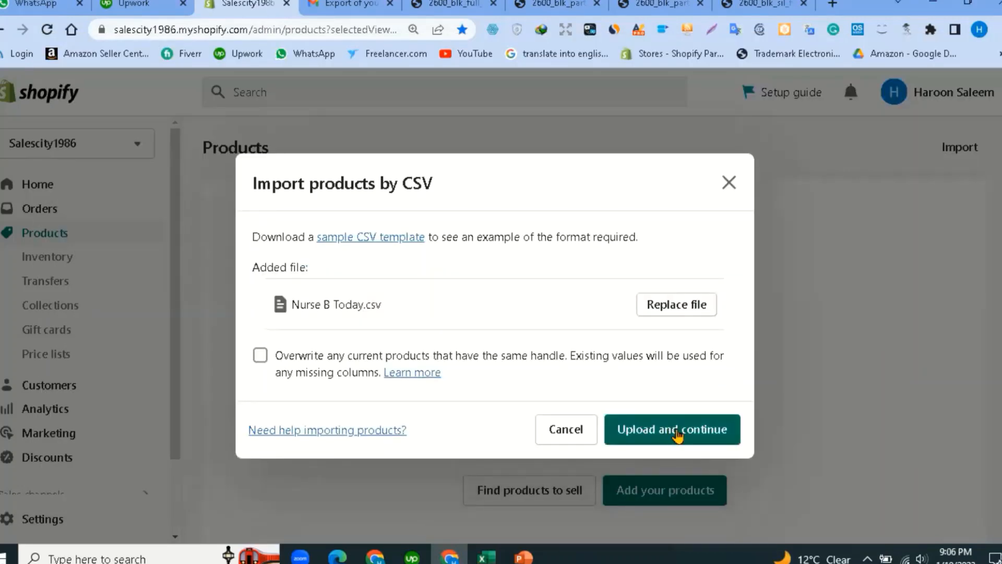
pyautogui.click(677, 436)
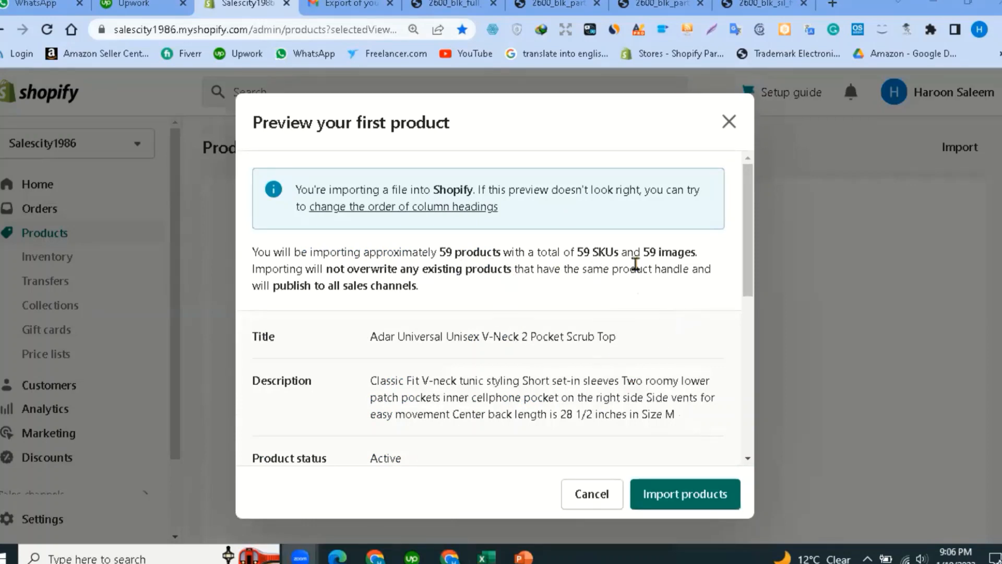
pyautogui.scroll(-3, 483, 326)
pyautogui.scroll(3, 483, 326)
# Review the CSV's column-heading mapping at reduced zoom and save the column headings.
pyautogui.click(389, 209)
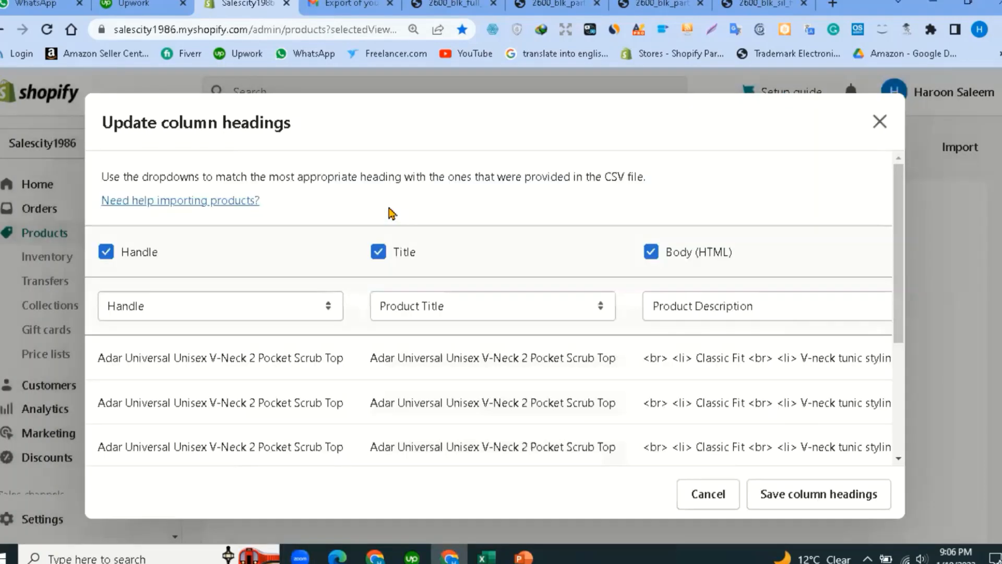
pyautogui.scroll(-2, 195, 447)
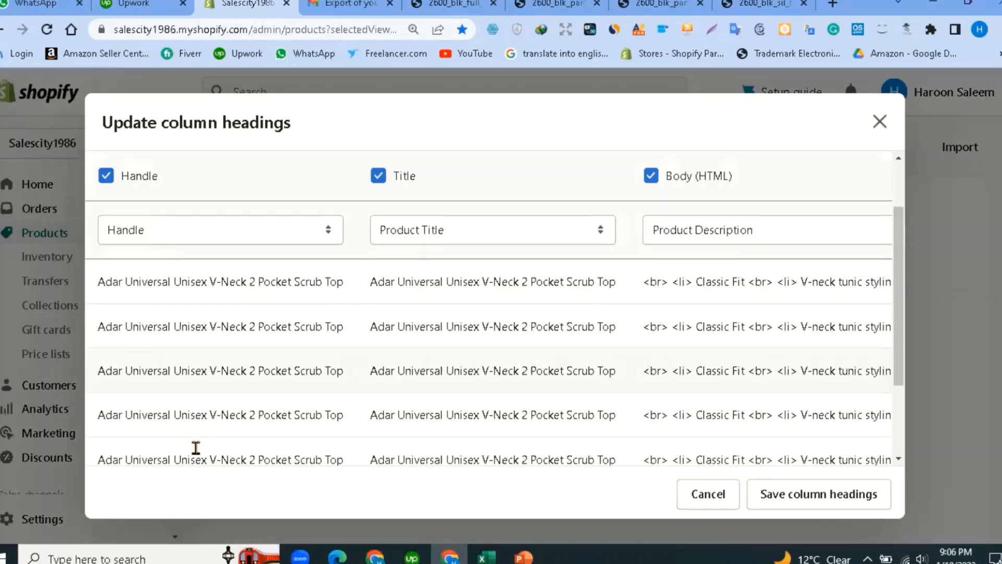
pyautogui.scroll(-2, 334, 435)
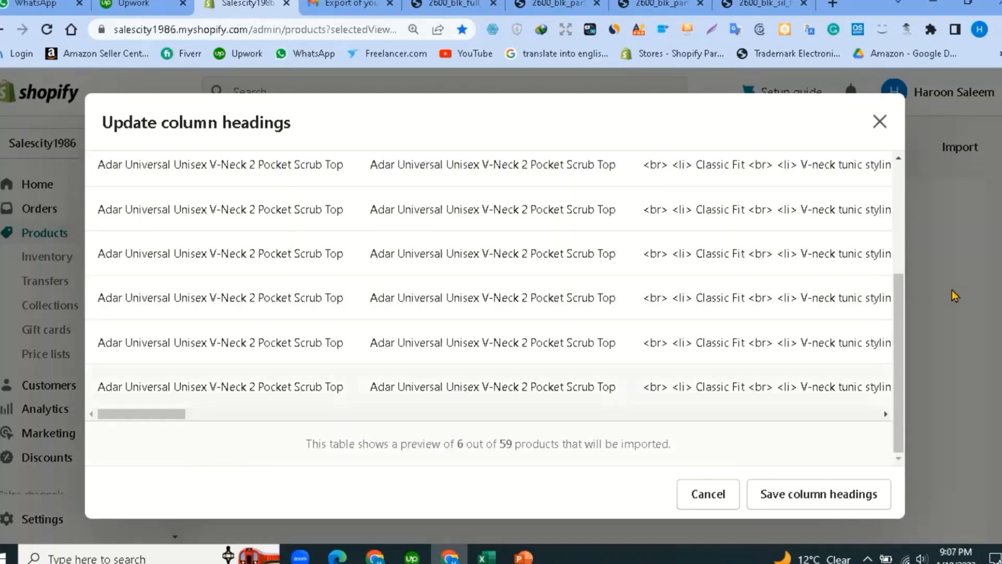
pyautogui.hotkey('ctrl', '-')
pyautogui.hotkey('ctrl', '-')
pyautogui.hotkey('ctrl', '-')
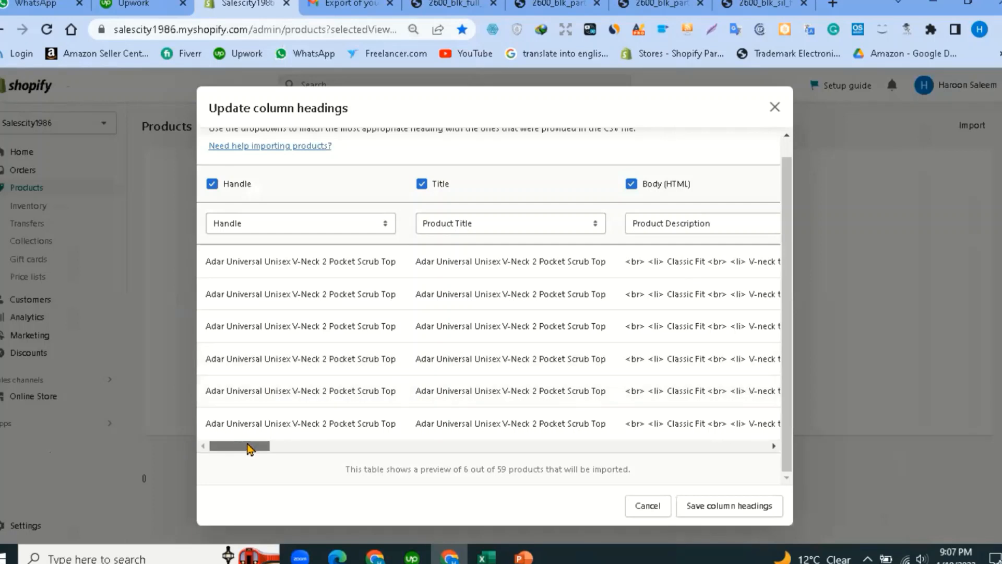
pyautogui.moveTo(245, 447); pyautogui.dragTo(224, 445)
pyautogui.moveTo(257, 448); pyautogui.dragTo(317, 450)
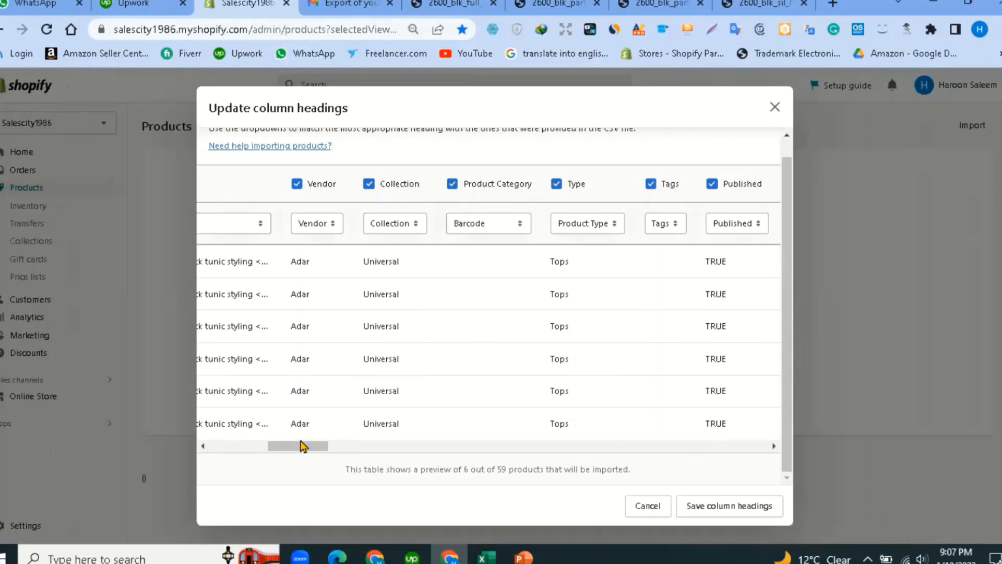
pyautogui.moveTo(300, 446); pyautogui.dragTo(565, 425)
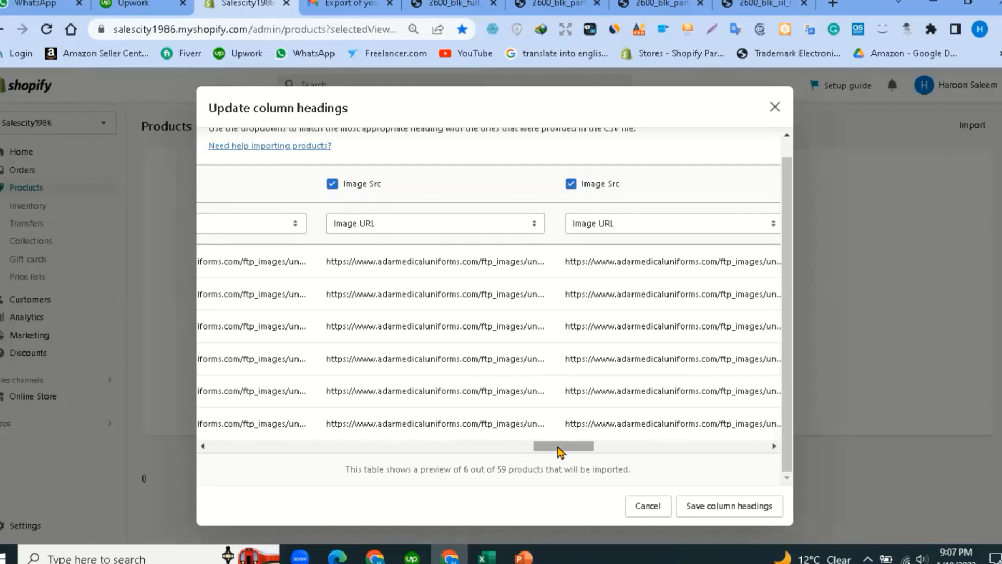
pyautogui.moveTo(564, 446); pyautogui.dragTo(608, 447)
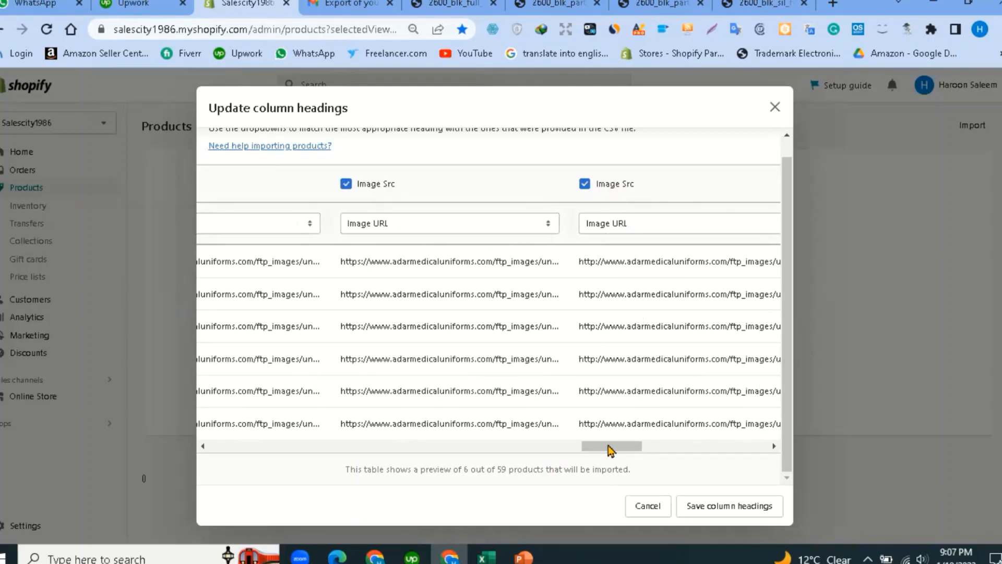
pyautogui.moveTo(607, 446); pyautogui.dragTo(354, 464)
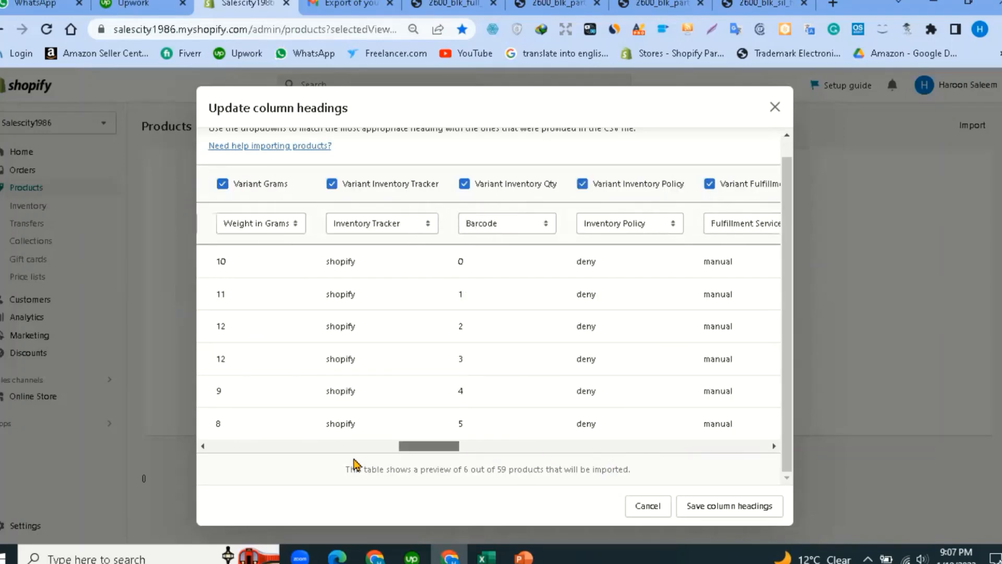
pyautogui.click(760, 505)
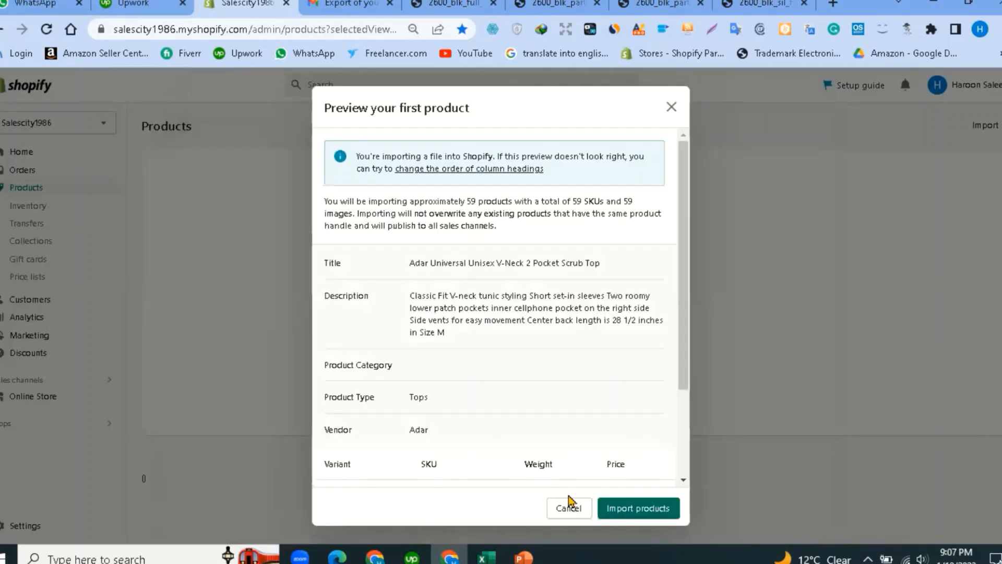
# Import the 59 products, dismiss the import-in-progress notice, and reload the Products page.
pyautogui.click(646, 513)
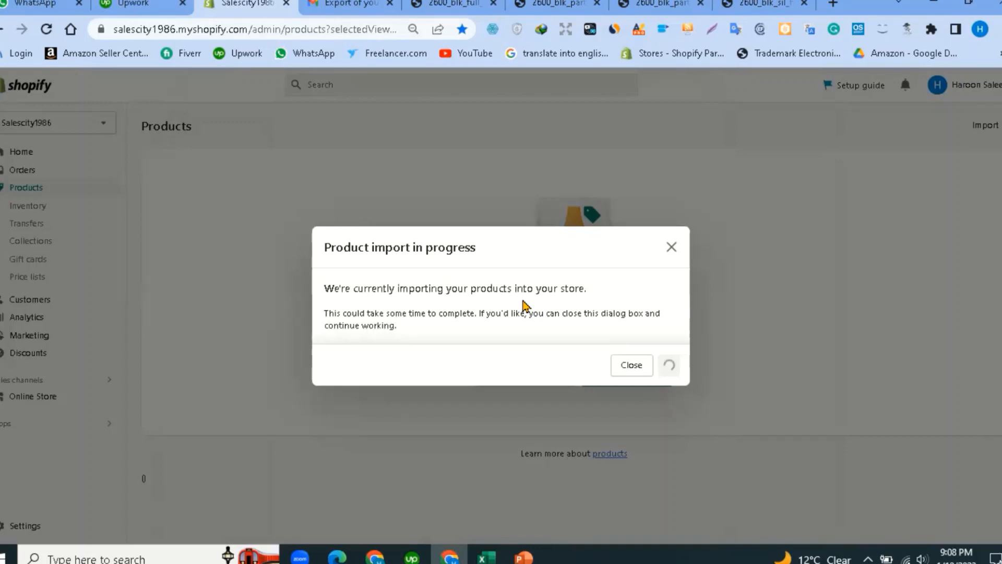
pyautogui.click(632, 366)
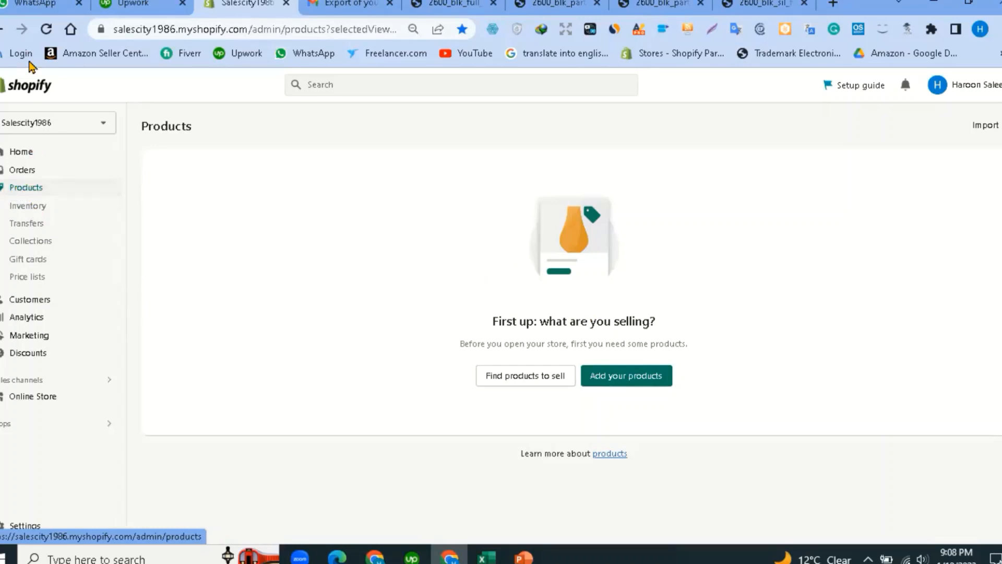
pyautogui.click(45, 30)
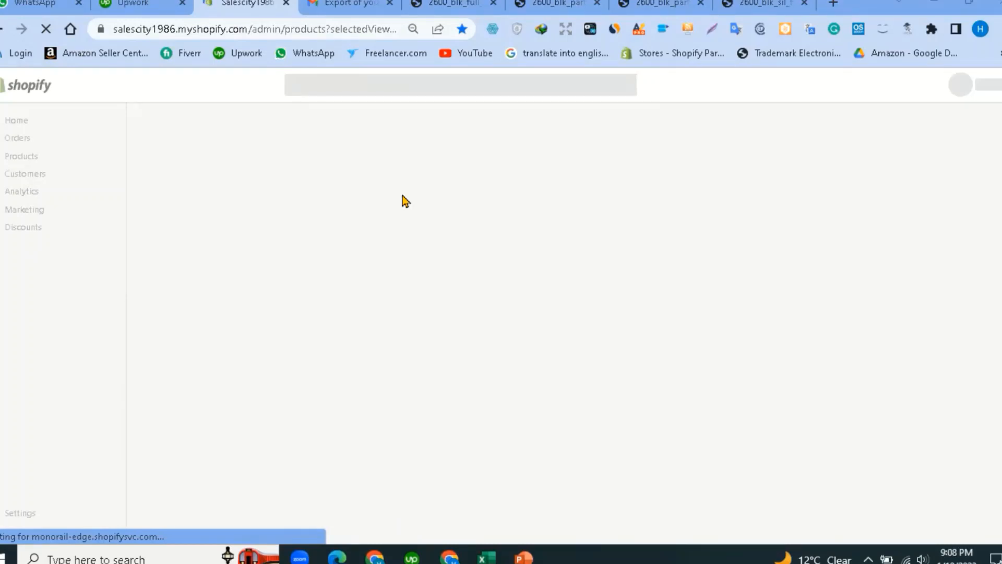
# Return to the Excel sheet and check vendor cell D5 (Adar) and the Product Category heading.
pyautogui.click(485, 558)
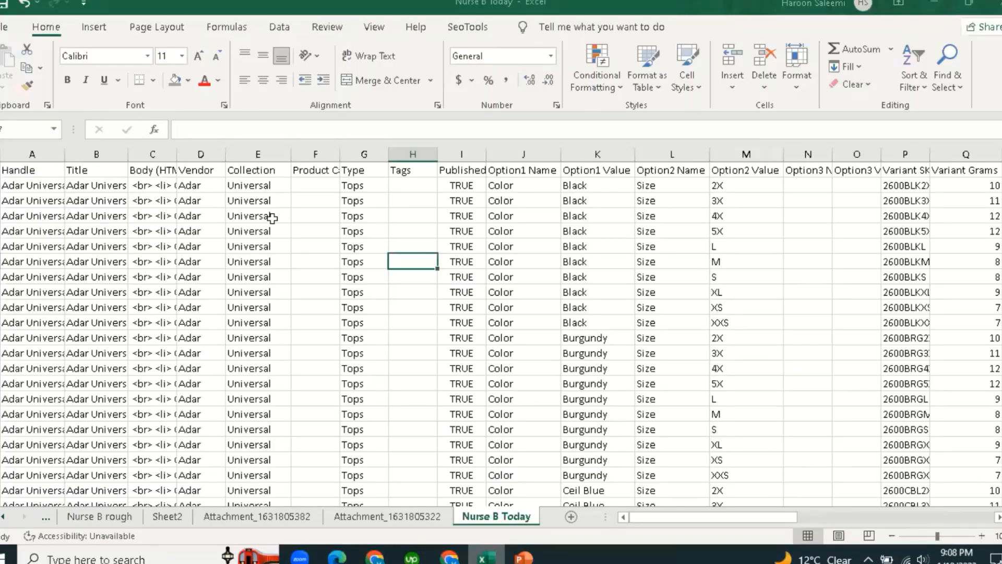
pyautogui.click(204, 231)
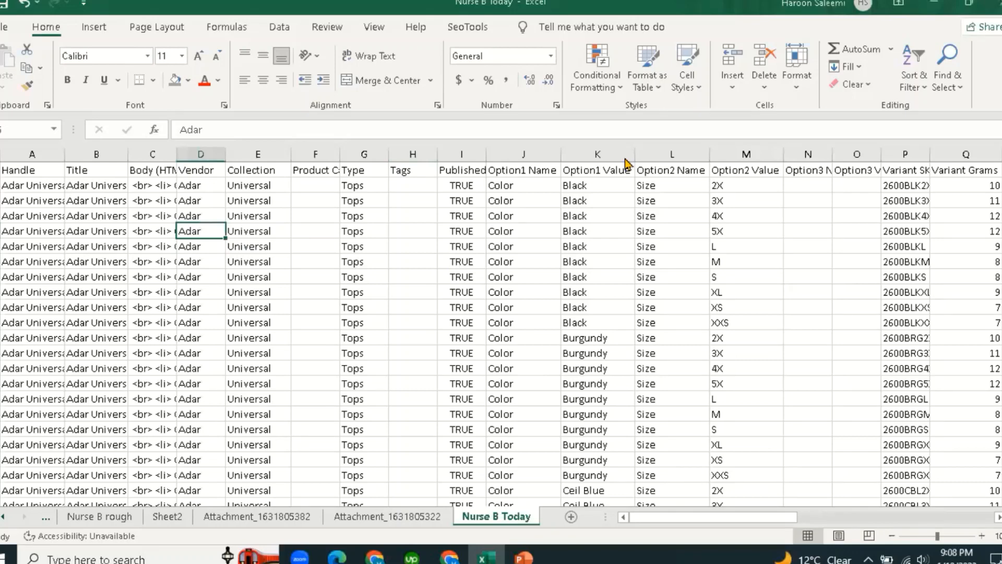
pyautogui.click(310, 171)
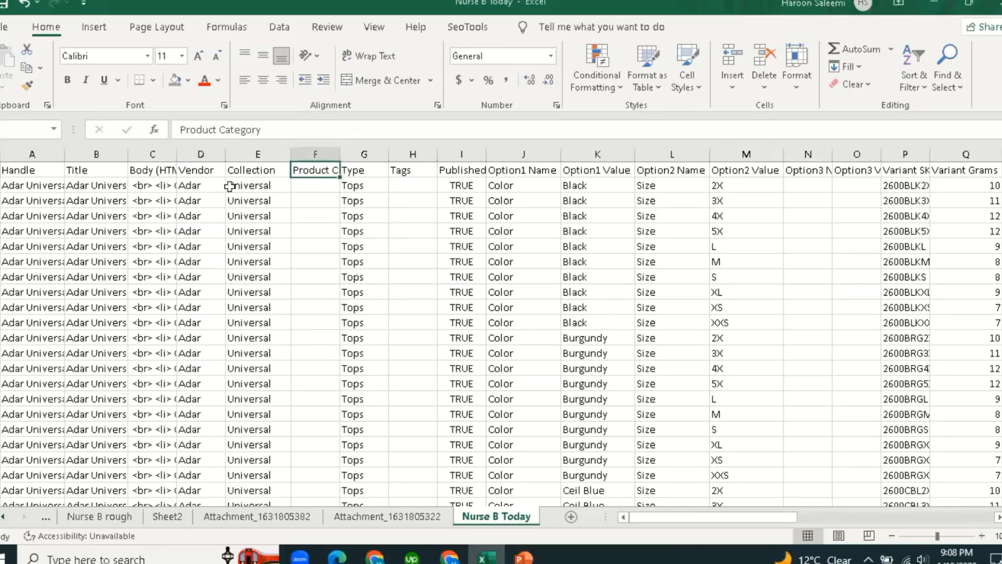
# Check the weights down the Variant Grams column, such as 10, 11 and 12.
pyautogui.moveTo(712, 522); pyautogui.dragTo(731, 521)
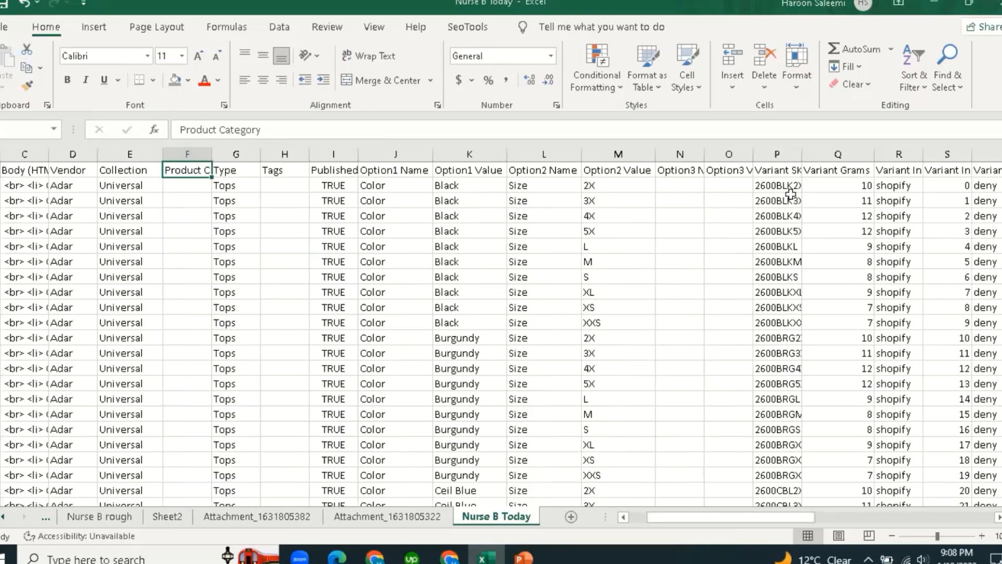
pyautogui.click(833, 172)
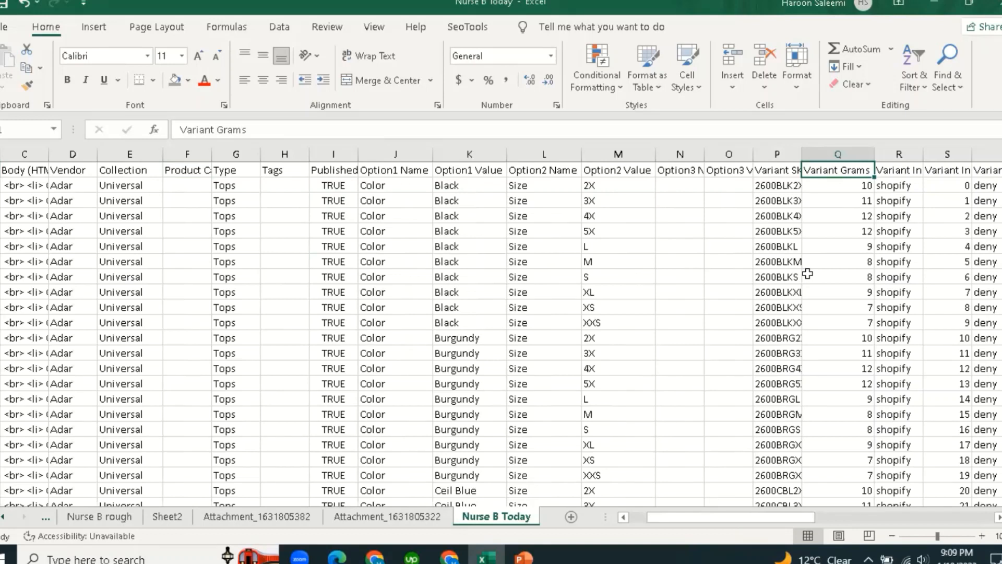
pyautogui.click(845, 190)
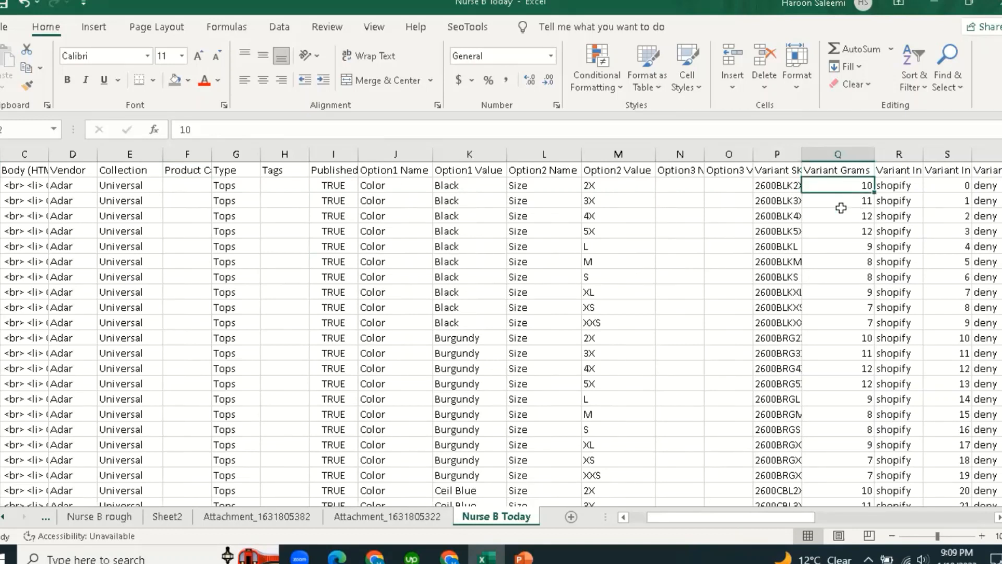
pyautogui.click(837, 214)
pyautogui.click(837, 186)
pyautogui.click(841, 234)
pyautogui.click(849, 184)
pyautogui.click(846, 220)
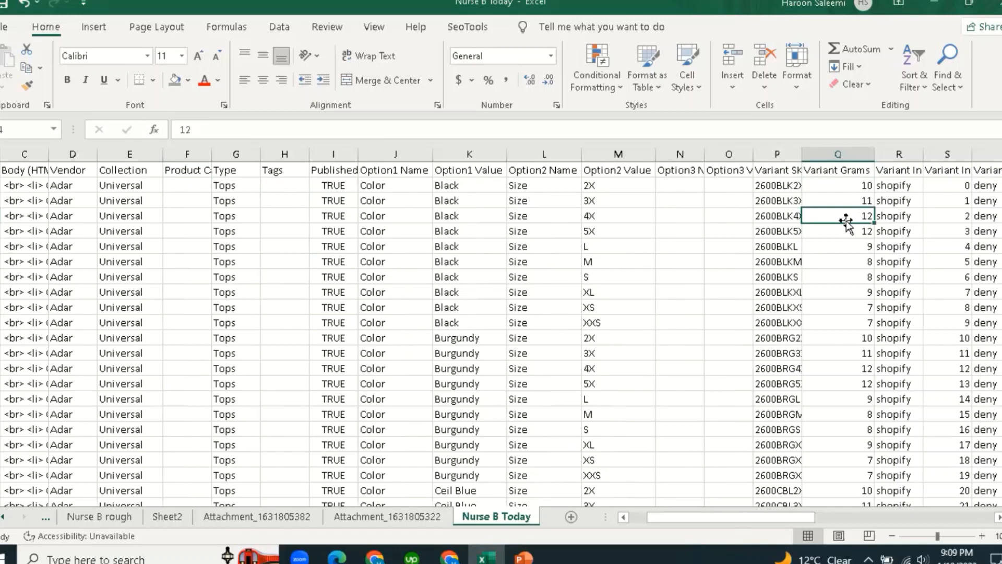
pyautogui.click(847, 169)
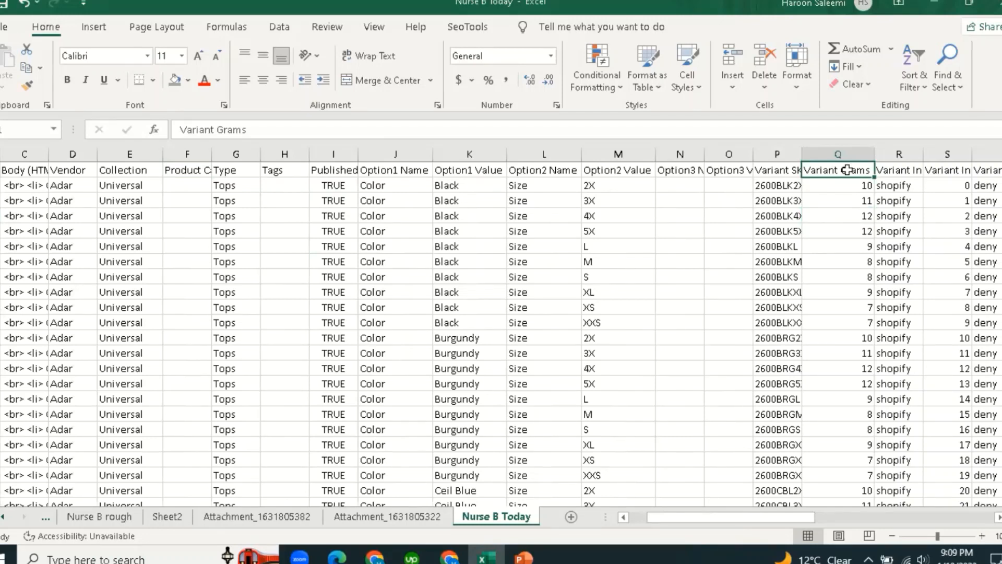
pyautogui.click(851, 188)
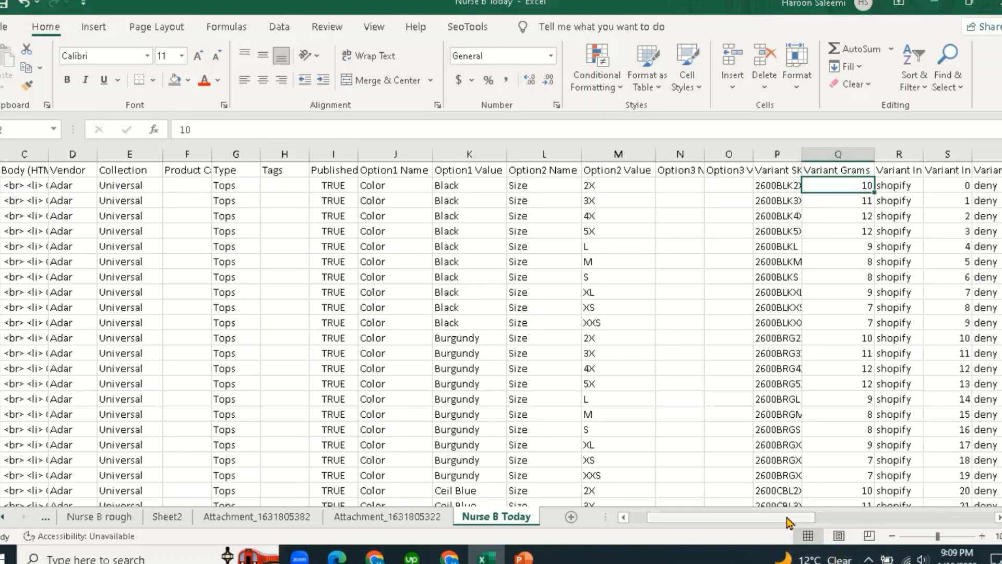
pyautogui.moveTo(788, 522); pyautogui.dragTo(972, 521)
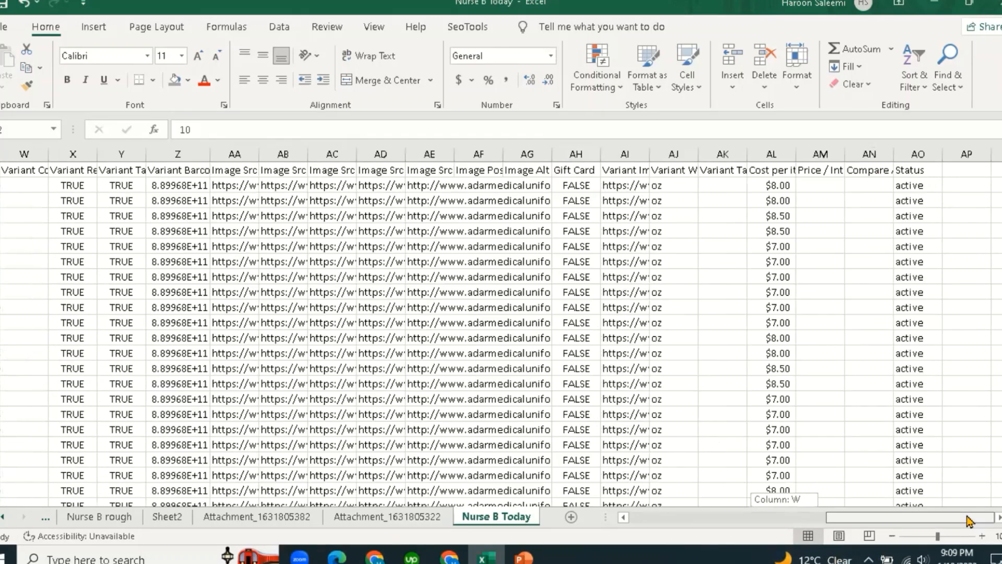
pyautogui.click(684, 186)
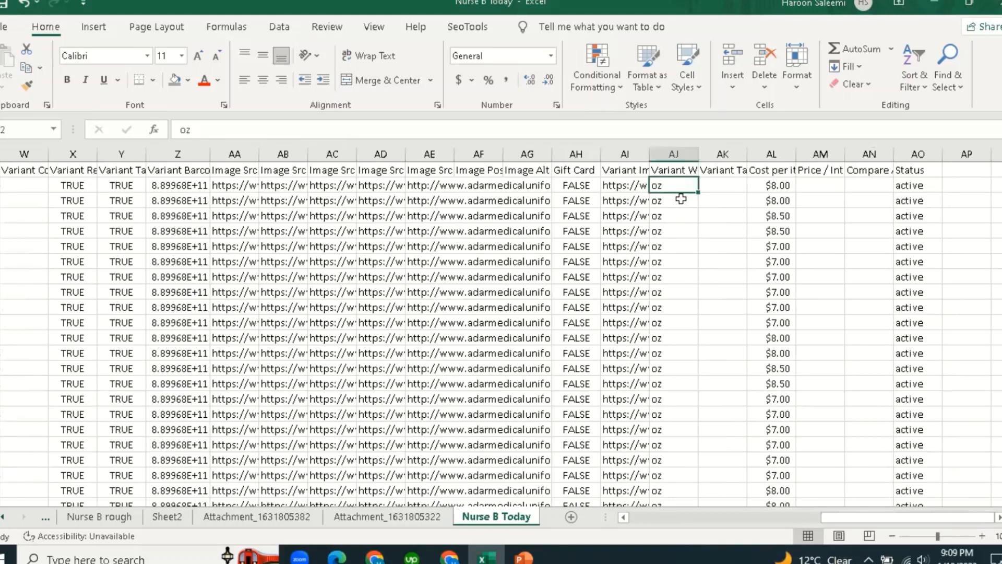
pyautogui.click(681, 199)
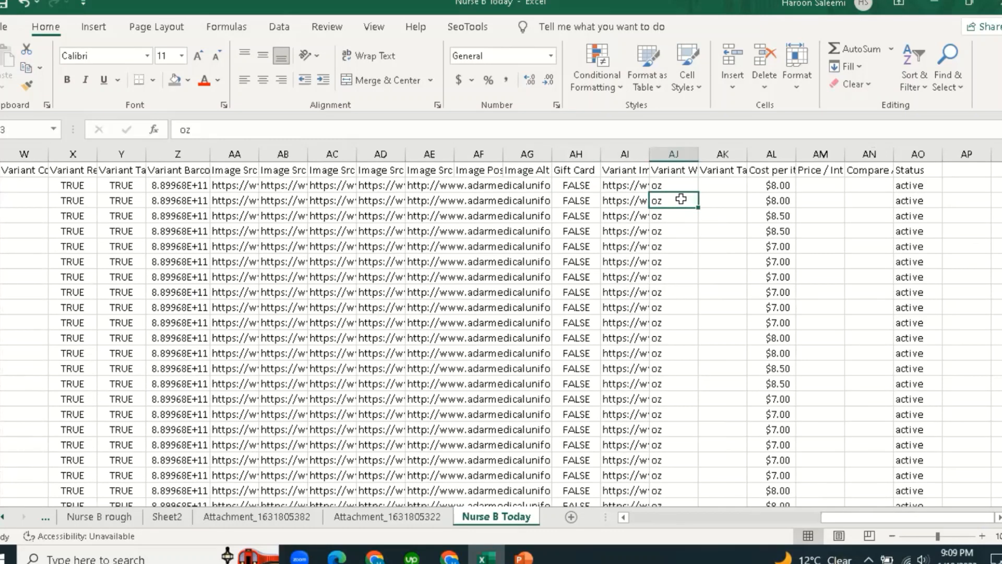
pyautogui.moveTo(851, 519); pyautogui.dragTo(719, 526)
pyautogui.click(626, 170)
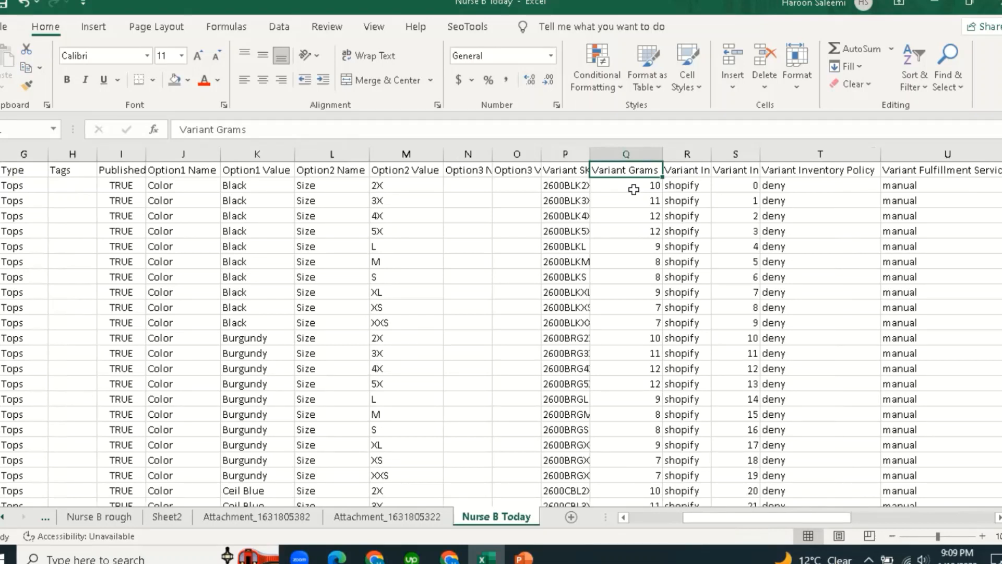
pyautogui.moveTo(798, 517); pyautogui.dragTo(987, 517)
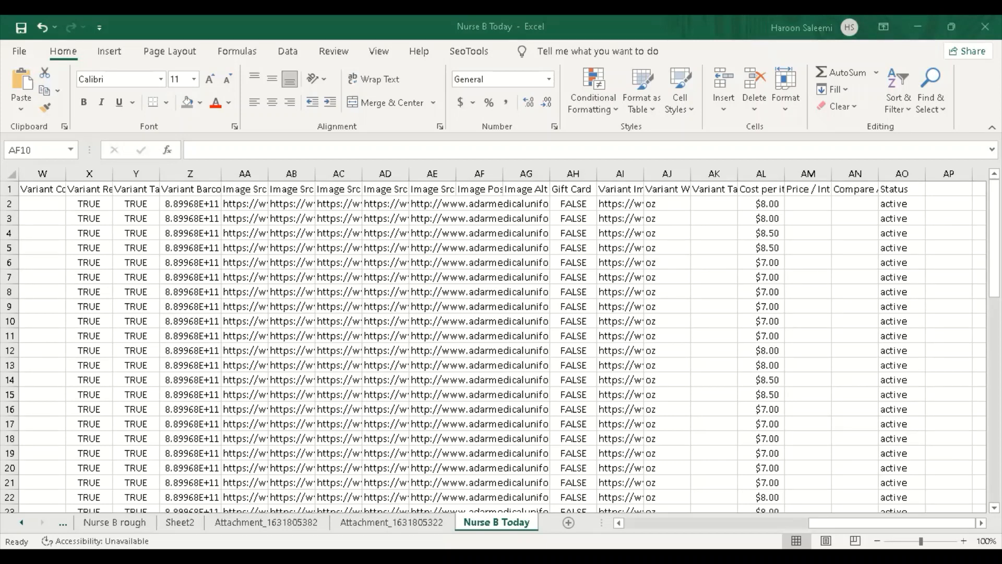
pyautogui.click(214, 444)
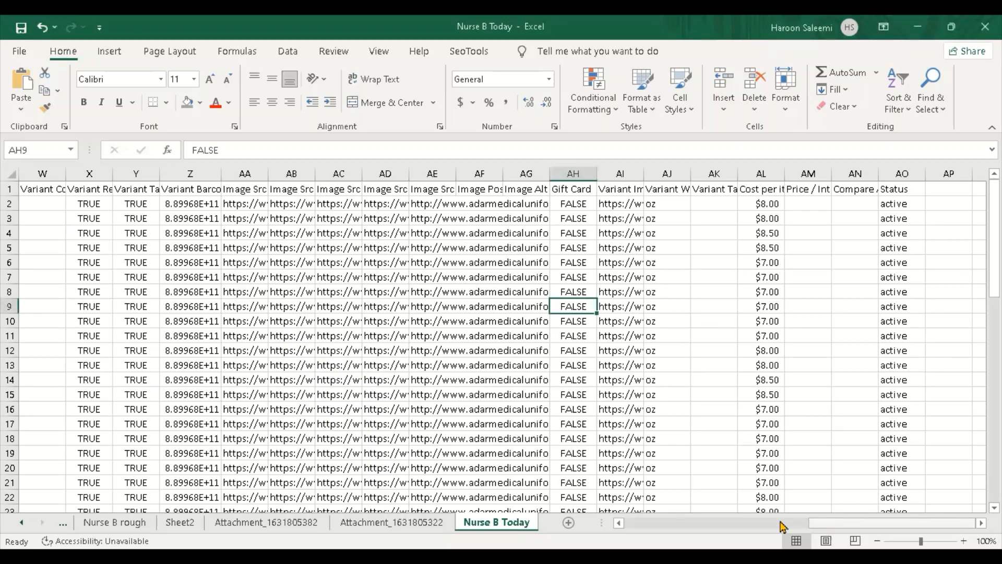
pyautogui.click(702, 523)
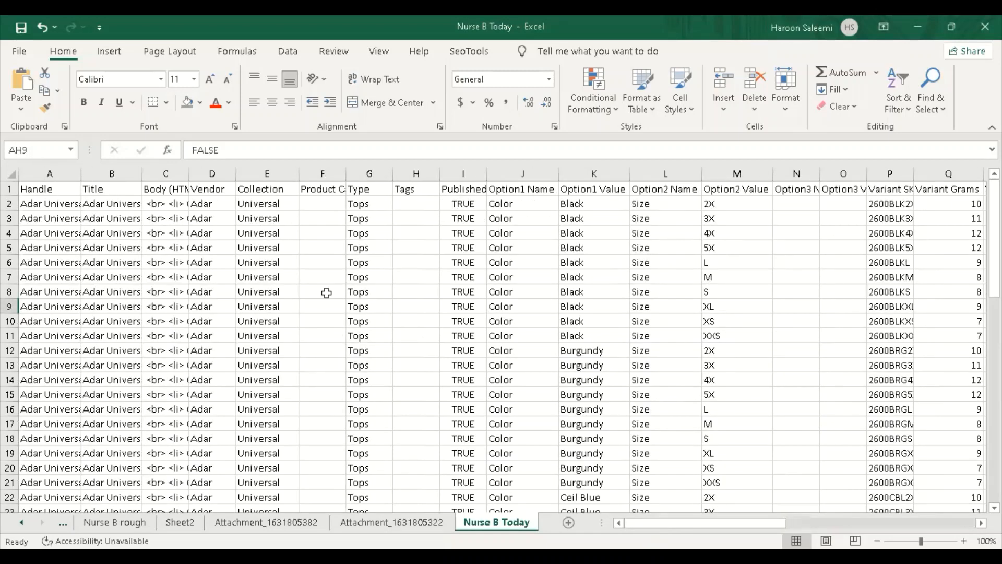
pyautogui.click(326, 293)
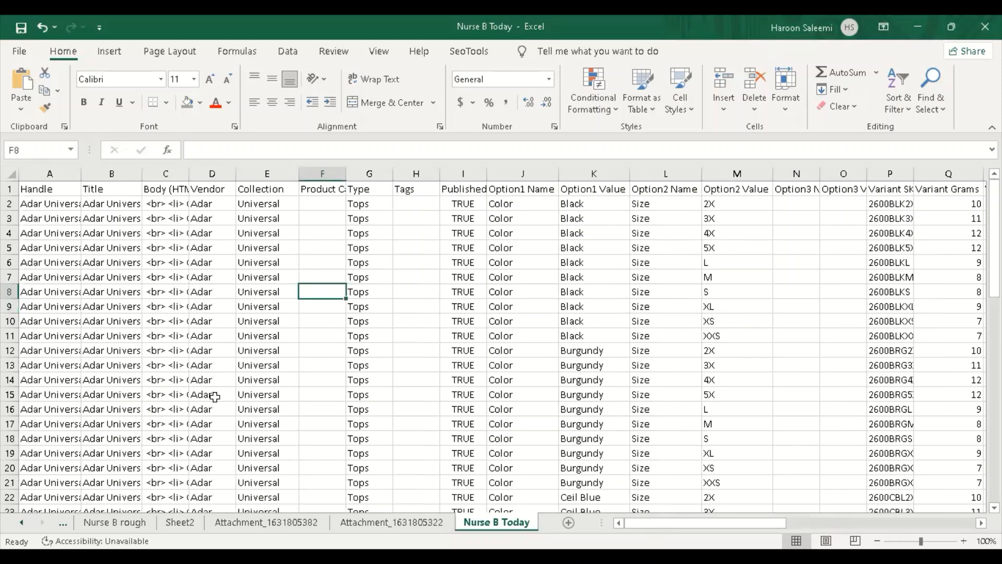
pyautogui.scroll(-6, 220, 371)
pyautogui.scroll(6, 220, 371)
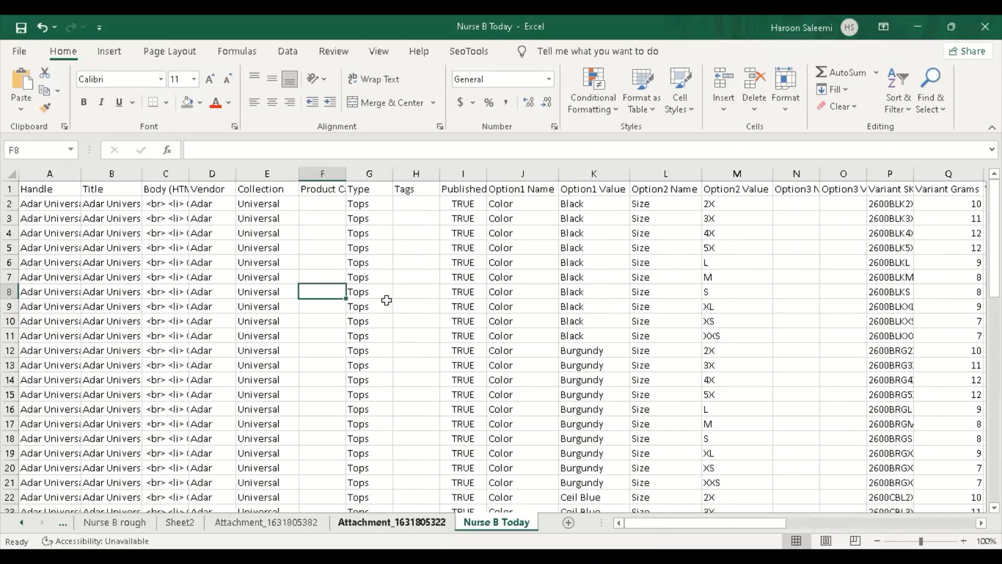
pyautogui.click(373, 278)
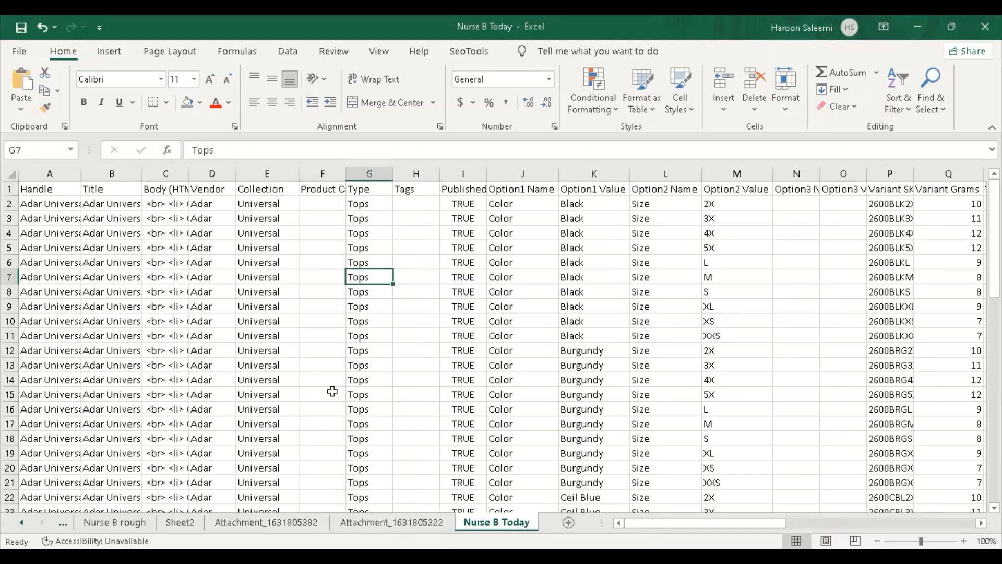
pyautogui.scroll(-5, 333, 392)
pyautogui.scroll(5, 332, 392)
pyautogui.click(332, 392)
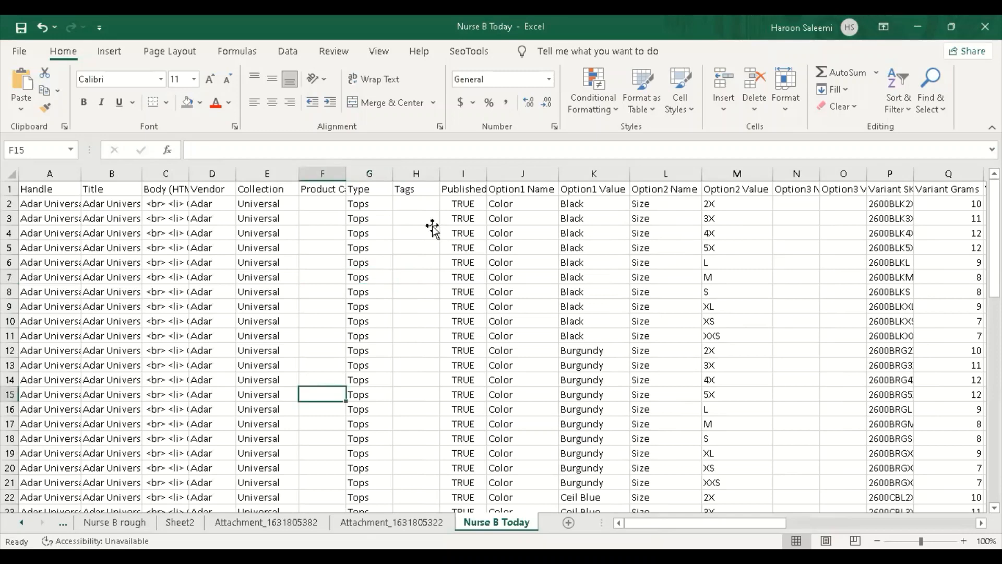
pyautogui.click(432, 222)
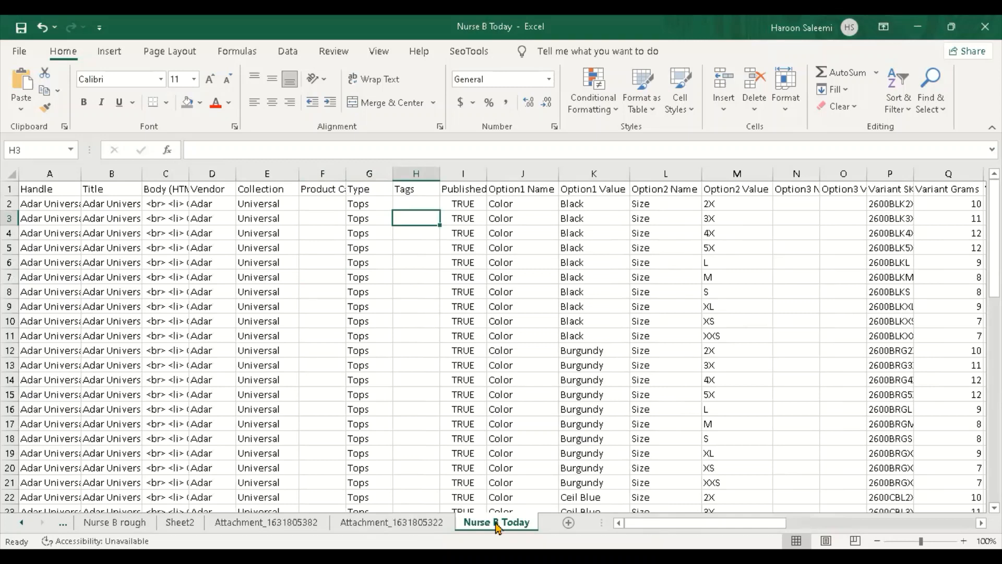
pyautogui.click(281, 310)
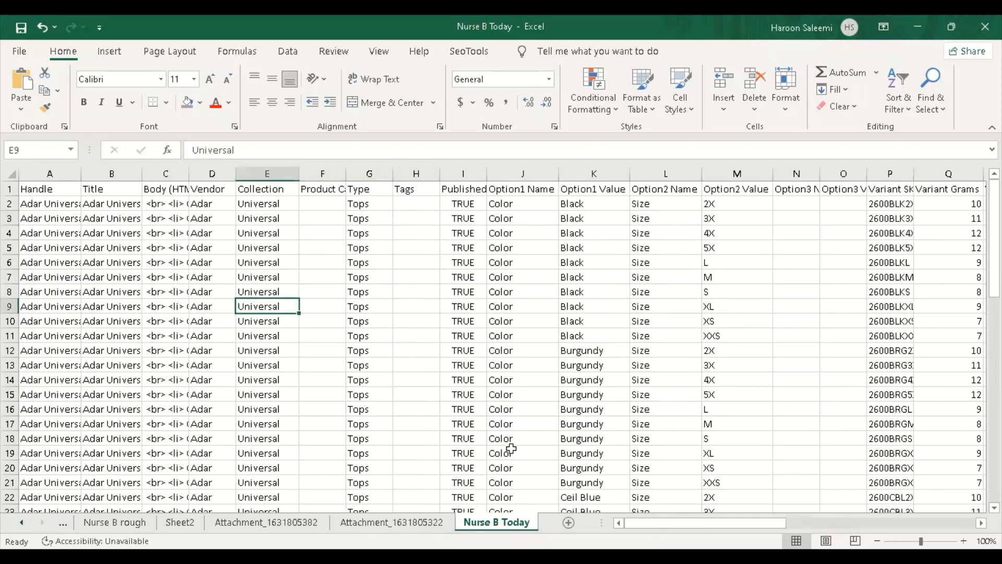
pyautogui.scroll(-6, 233, 423)
pyautogui.scroll(-12, 203, 407)
pyautogui.click(185, 391)
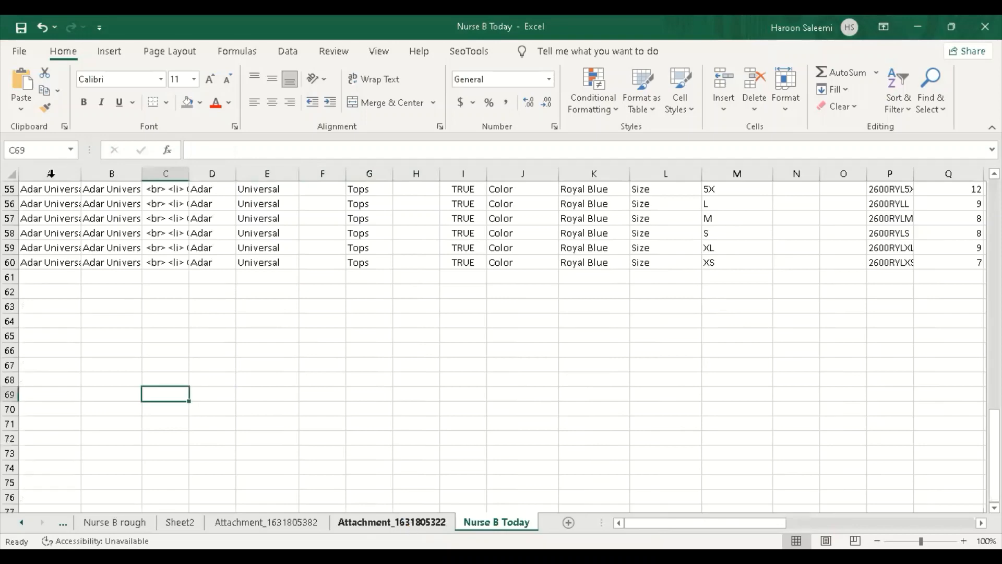
pyautogui.hotkey('ctrl', 'pageup')
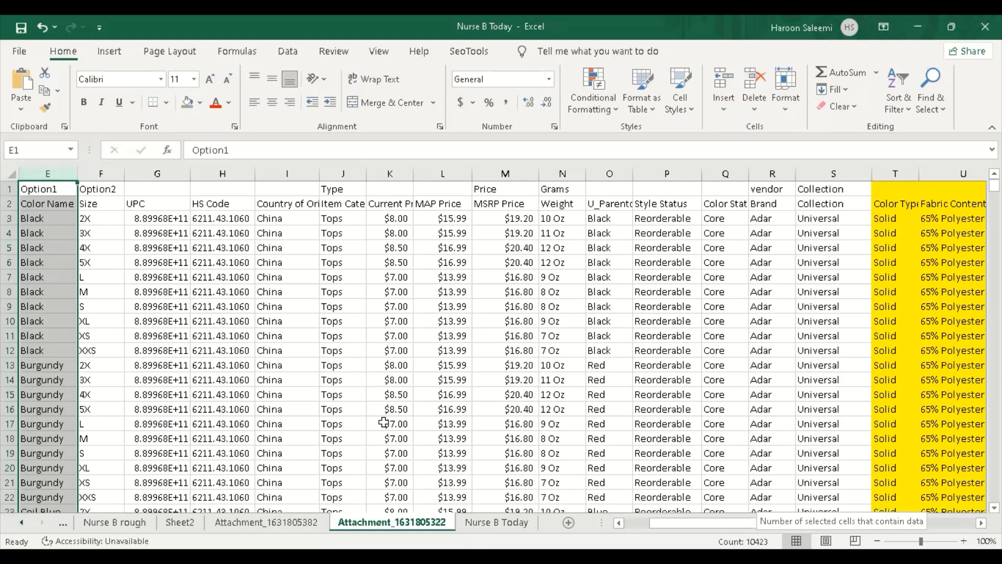
pyautogui.click(519, 523)
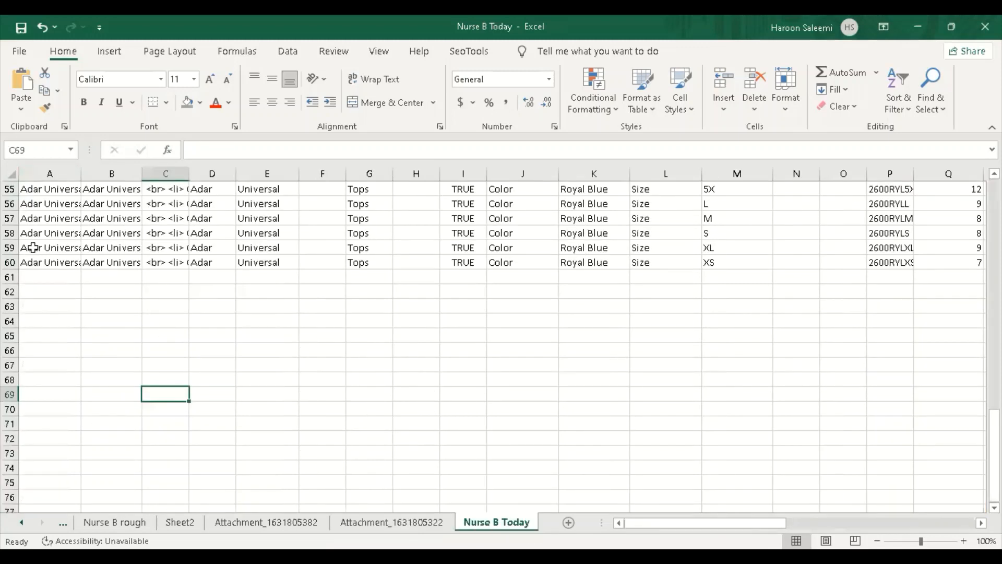
pyautogui.moveTo(32, 261); pyautogui.dragTo(859, 279)
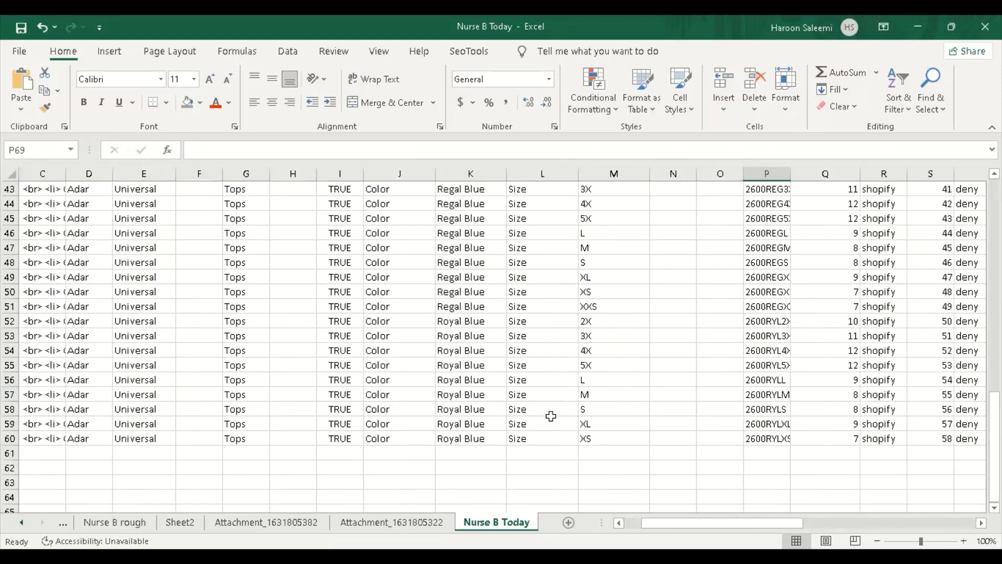
pyautogui.scroll(-2, 14, 333)
pyautogui.click(42, 349)
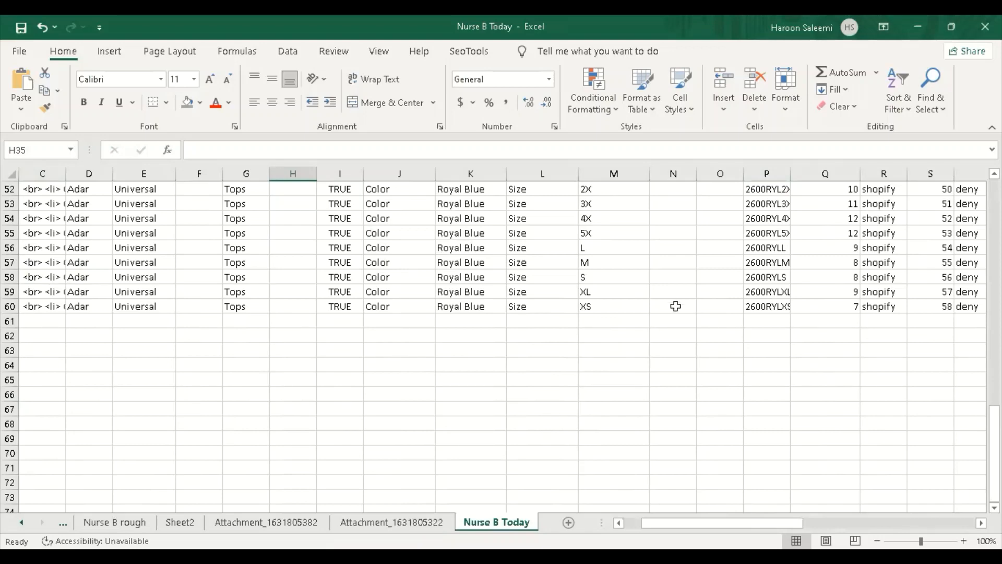
pyautogui.scroll(7, 322, 276)
pyautogui.scroll(10, 322, 275)
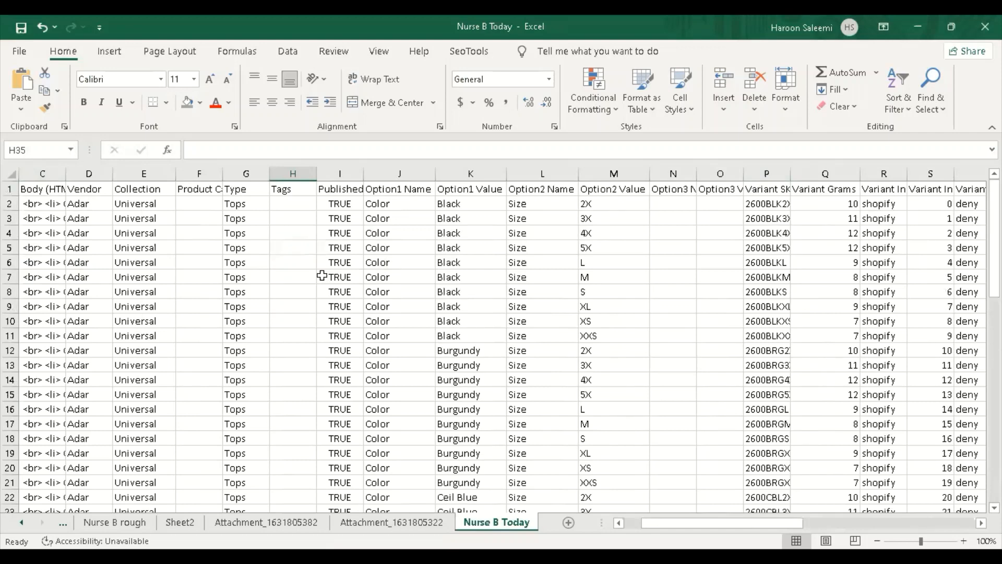
pyautogui.click(304, 276)
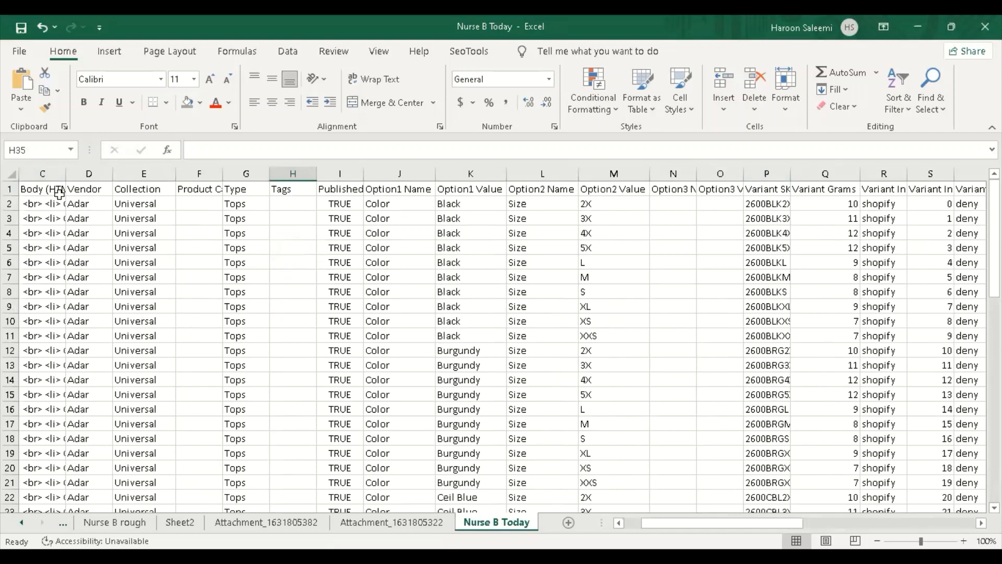
pyautogui.click(6, 174)
pyautogui.click(305, 277)
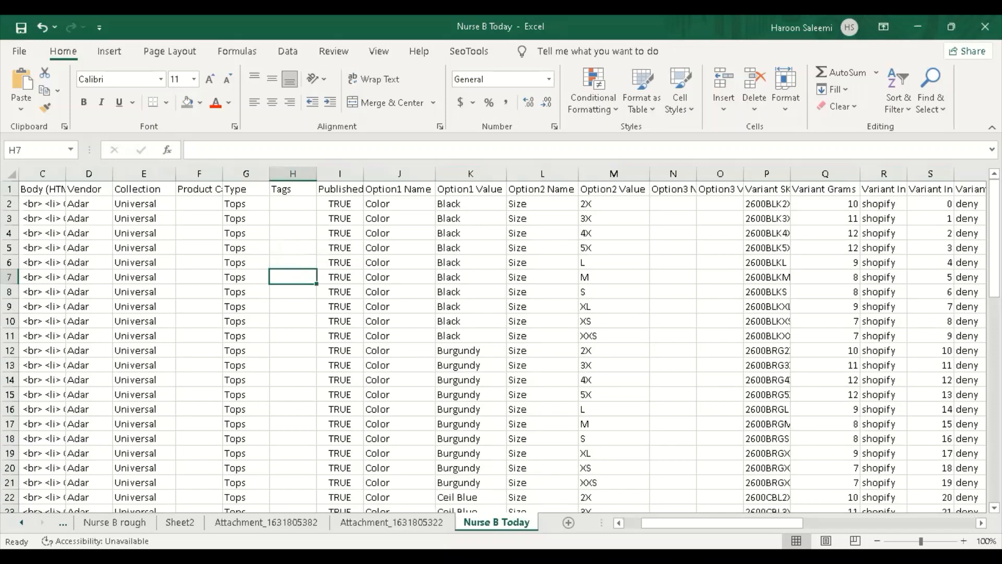
pyautogui.hotkey('alt', 'Tab')
pyautogui.moveTo(710, 523); pyautogui.dragTo(890, 543)
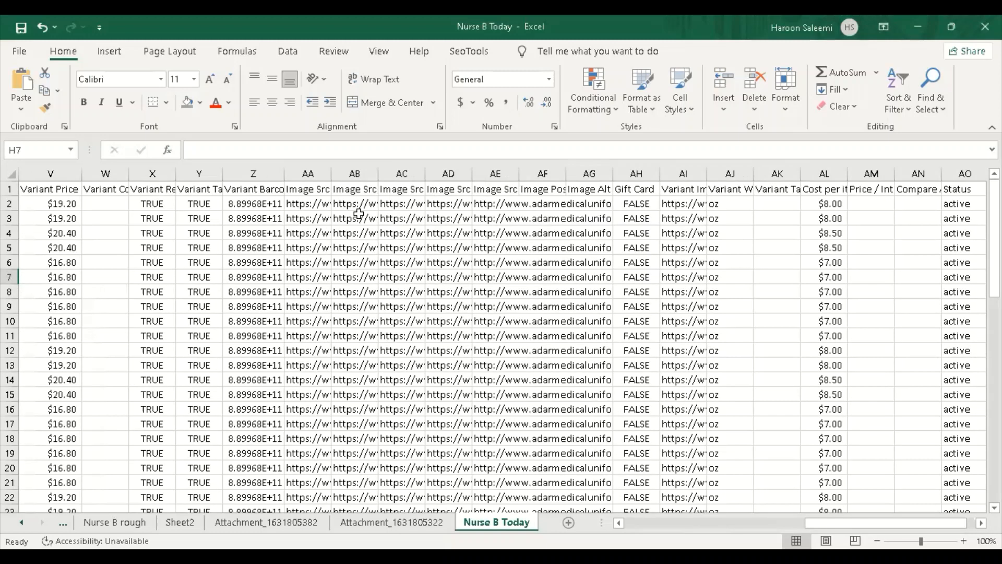
pyautogui.click(308, 189)
pyautogui.press('Right')
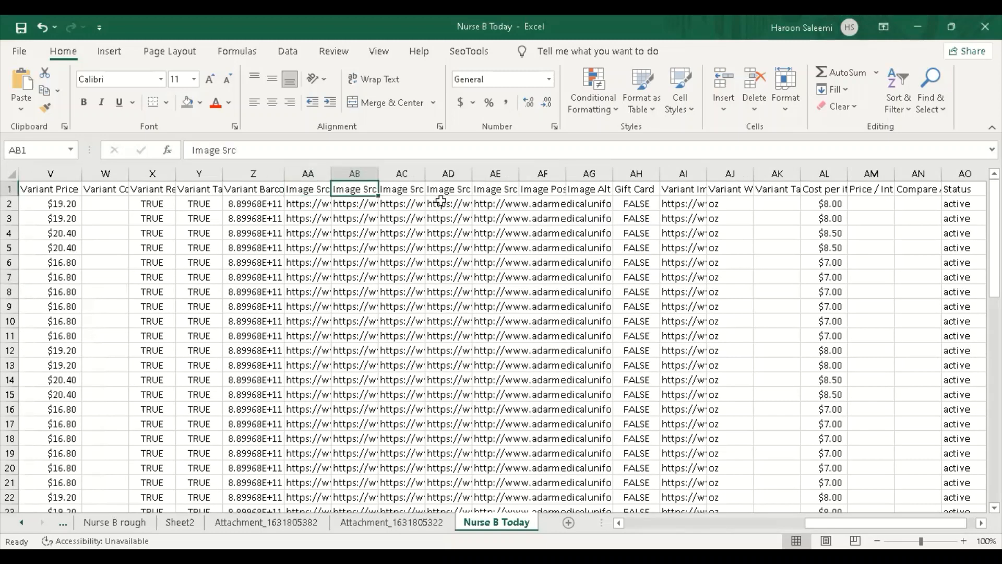
pyautogui.click(454, 192)
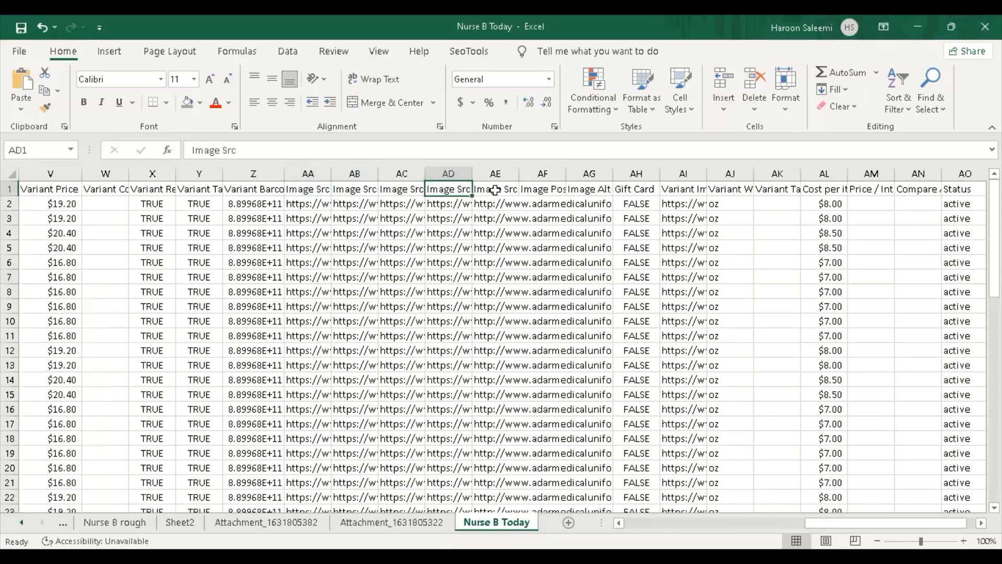
pyautogui.click(496, 190)
pyautogui.click(481, 208)
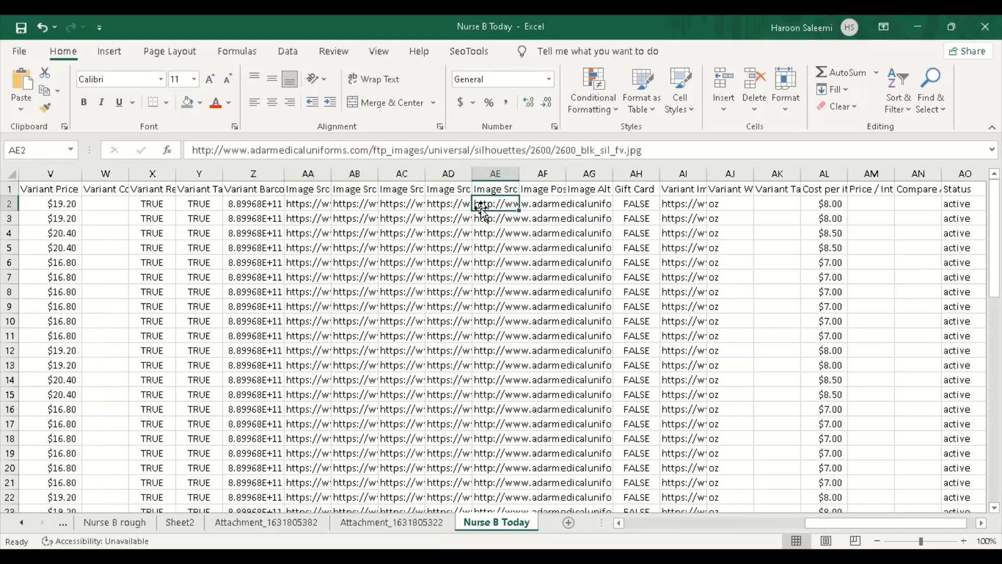
pyautogui.press('Left')
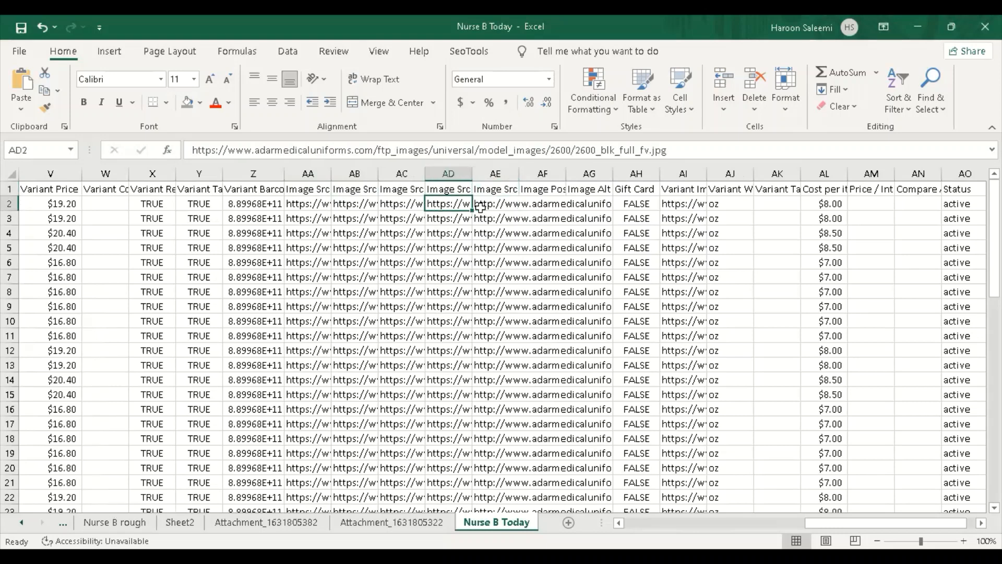
pyautogui.press('Left')
pyautogui.press('Left')
pyautogui.press('Left')
pyautogui.press('Left')
pyautogui.press('Right')
pyautogui.press('Right')
pyautogui.press('Right')
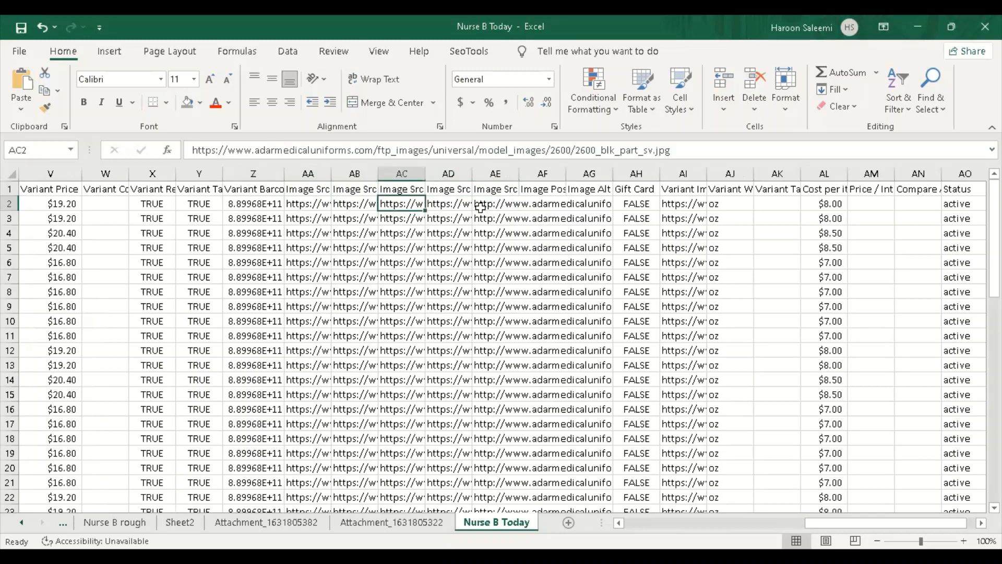
pyautogui.press('Left')
pyautogui.press('Left')
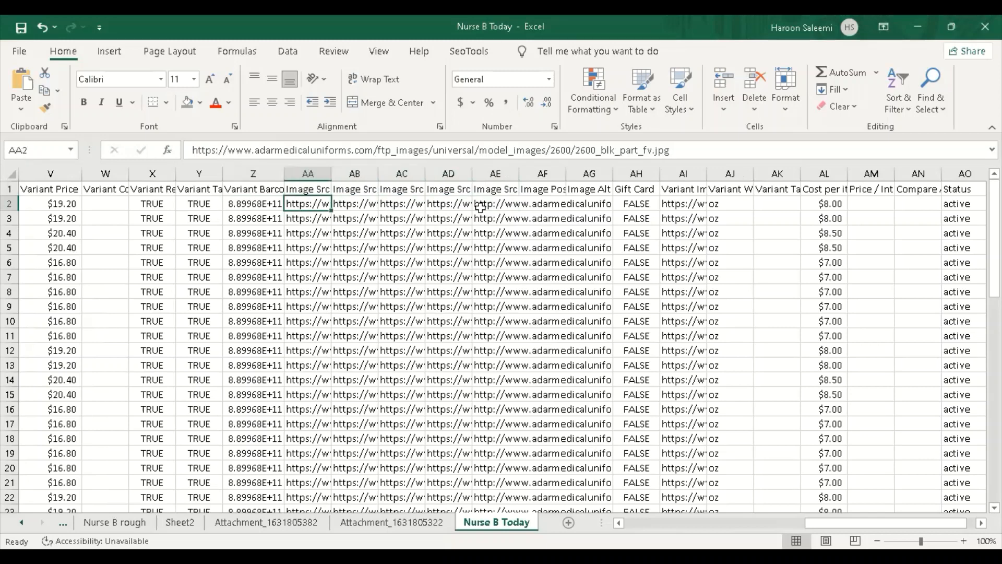
pyautogui.press('Right')
pyautogui.press('Right')
pyautogui.press('Right')
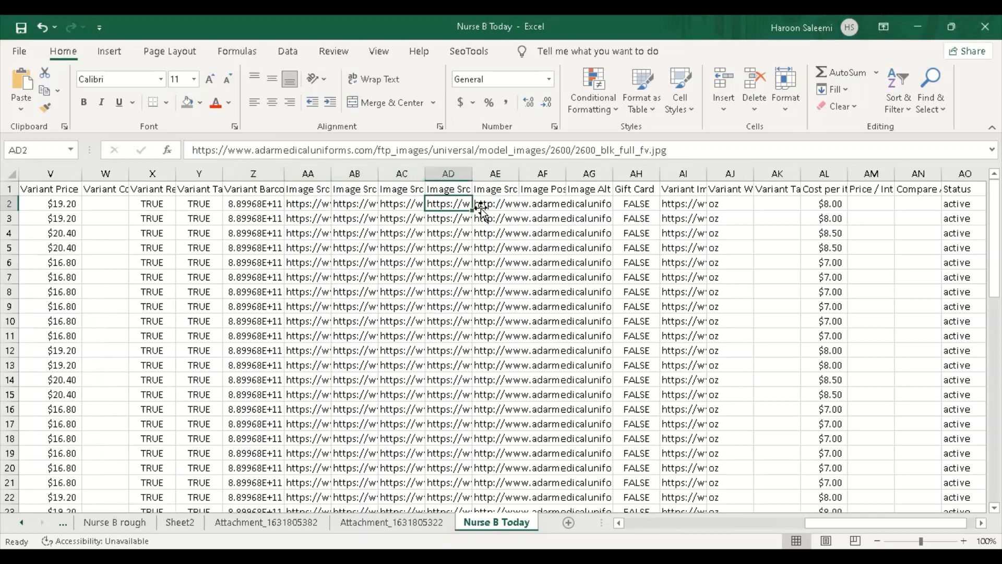
pyautogui.press('Right')
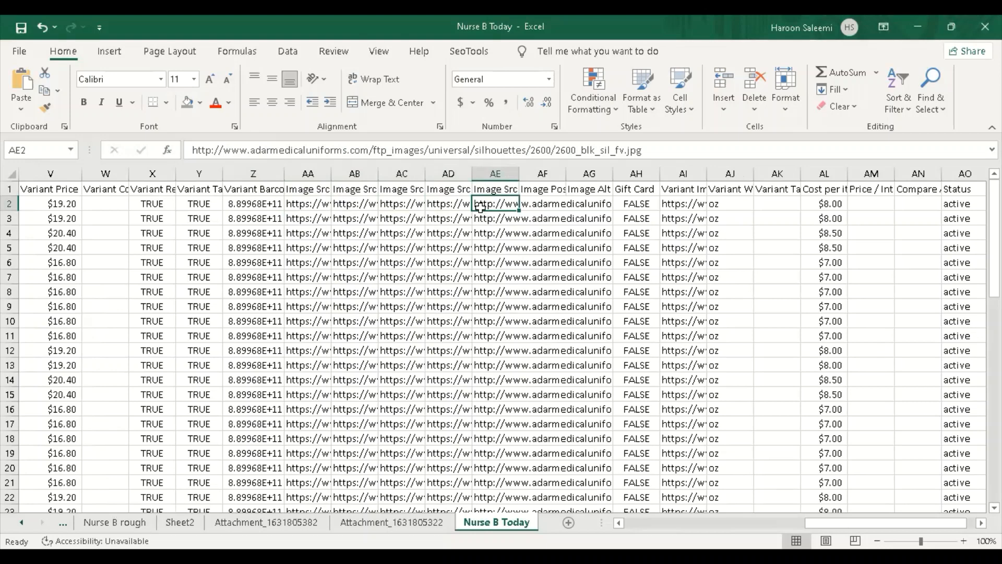
pyautogui.press('Left')
pyautogui.press('Left')
pyautogui.press('Left')
pyautogui.press('Left')
pyautogui.press('Left')
pyautogui.press('Left')
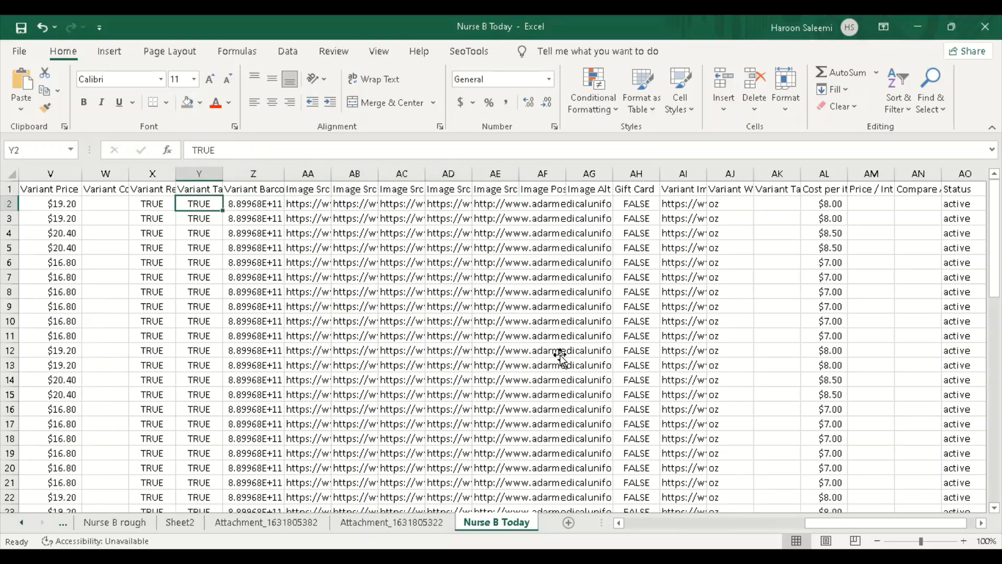
pyautogui.click(543, 350)
# Scroll back left and check the empty column F and Tags cells and a Type cell reading Tops.
pyautogui.moveTo(817, 523); pyautogui.dragTo(637, 524)
pyautogui.click(316, 234)
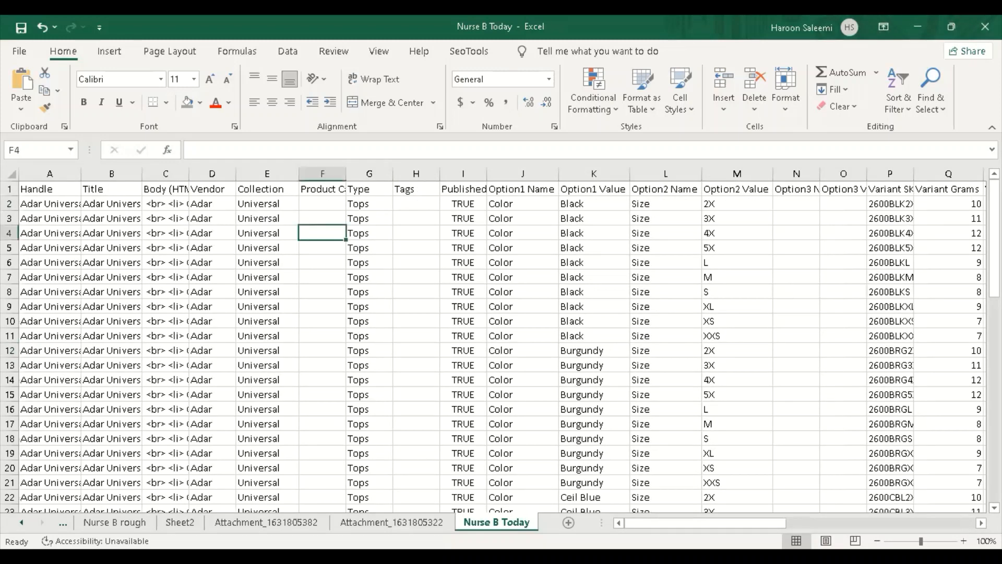
pyautogui.click(415, 310)
pyautogui.scroll(-7, 400, 331)
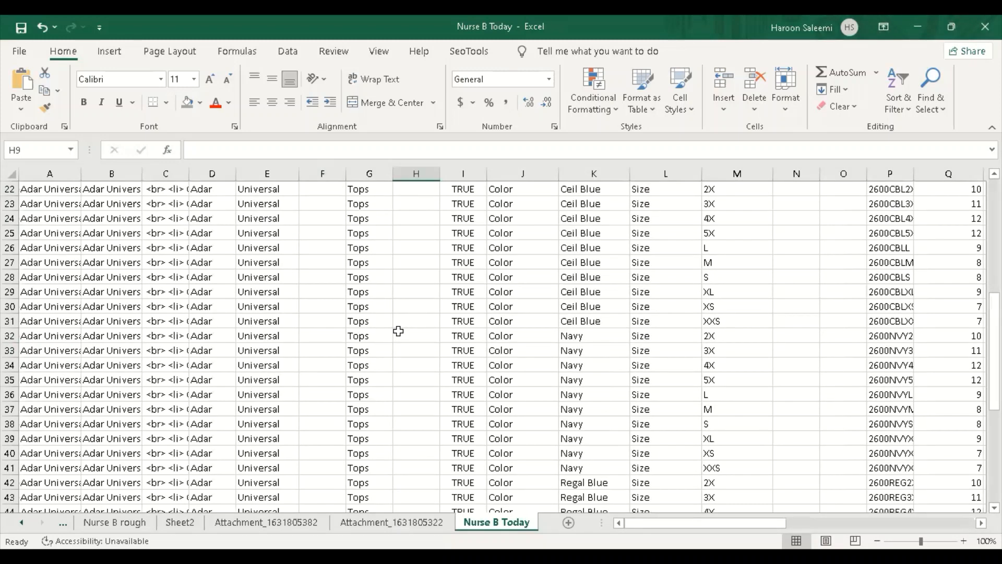
pyautogui.scroll(7, 398, 329)
pyautogui.click(373, 240)
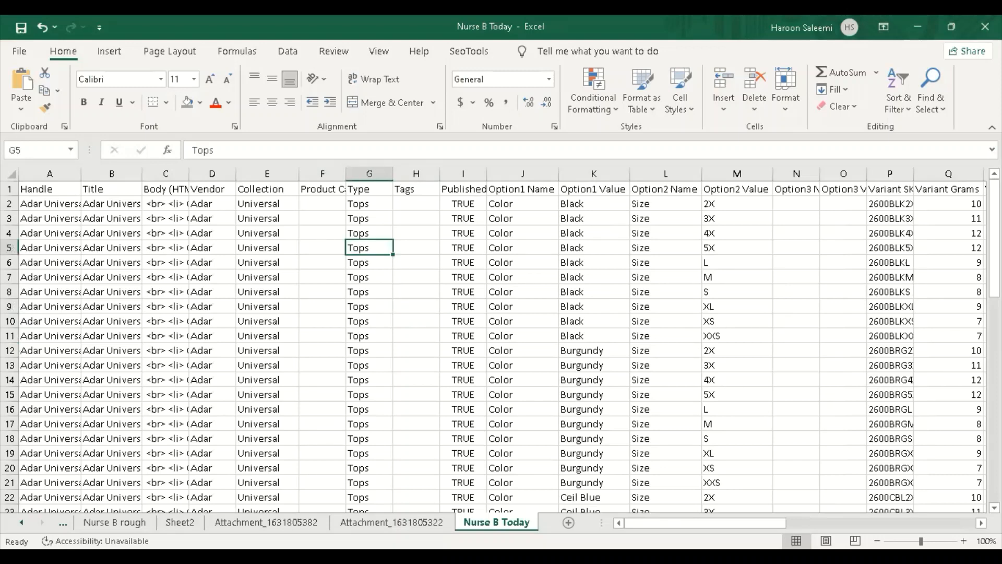
# Check the first product's Body (HTML) description, then go to the shopify.com page in Chrome.
pyautogui.hotkey('alt', 'Tab')
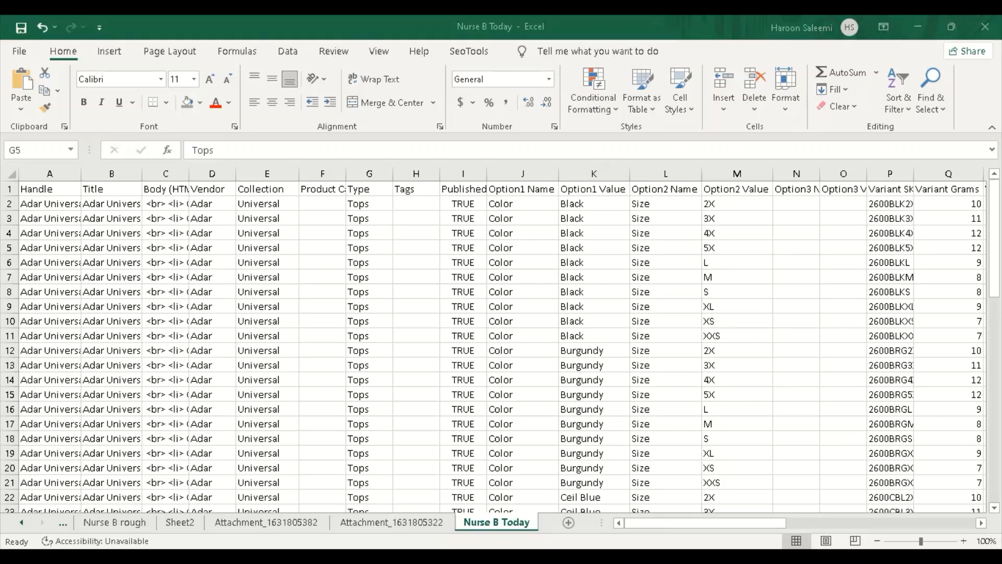
pyautogui.click(162, 204)
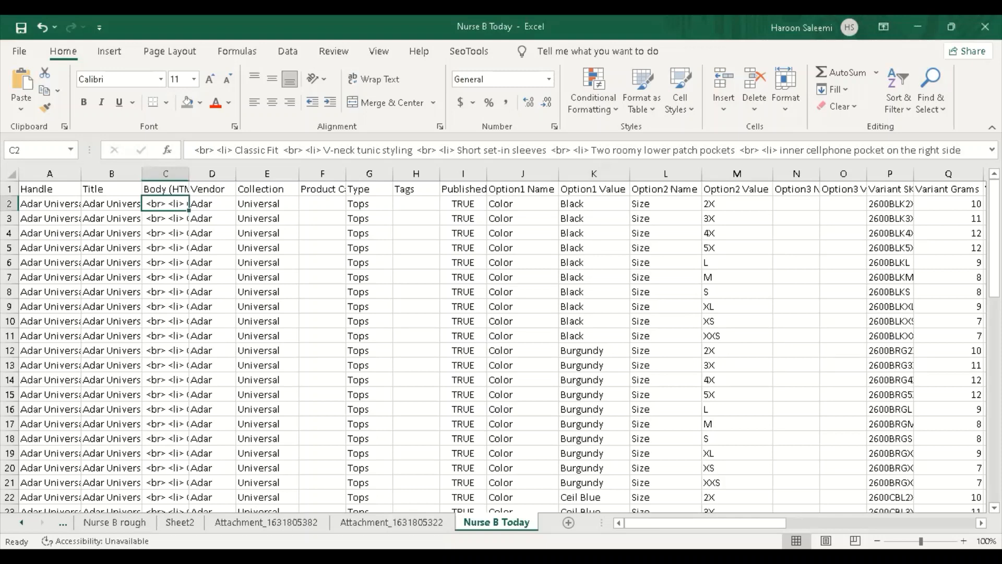
pyautogui.hotkey('alt', 'Tab')
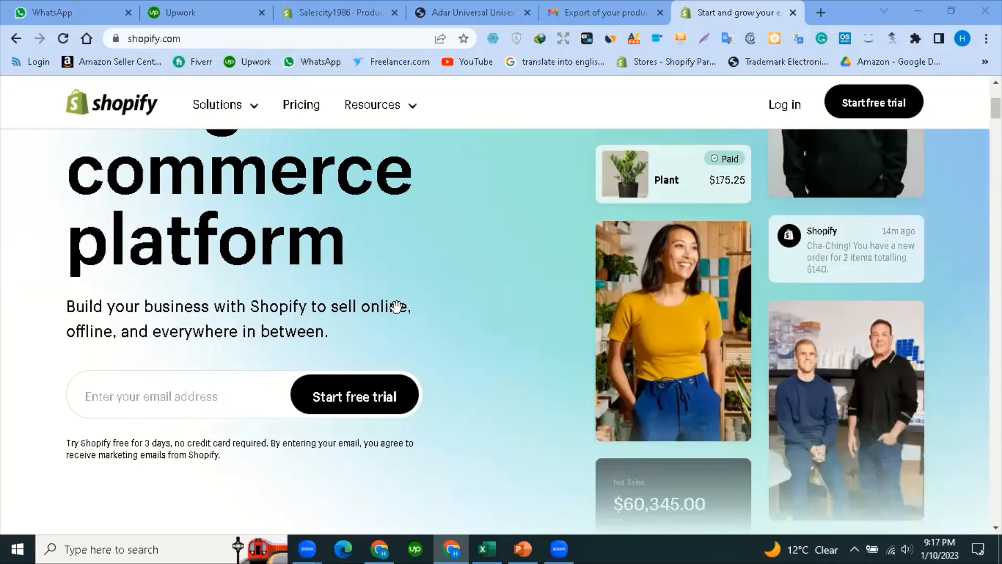
# Go back a page and search Google for 'shopify'.
pyautogui.scroll(1, 452, 313)
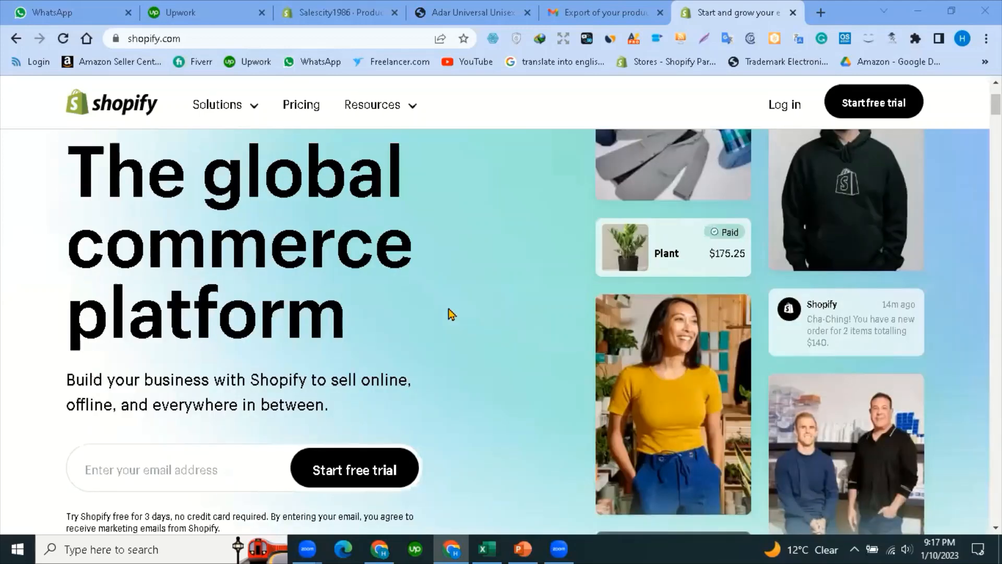
pyautogui.scroll(2, 395, 258)
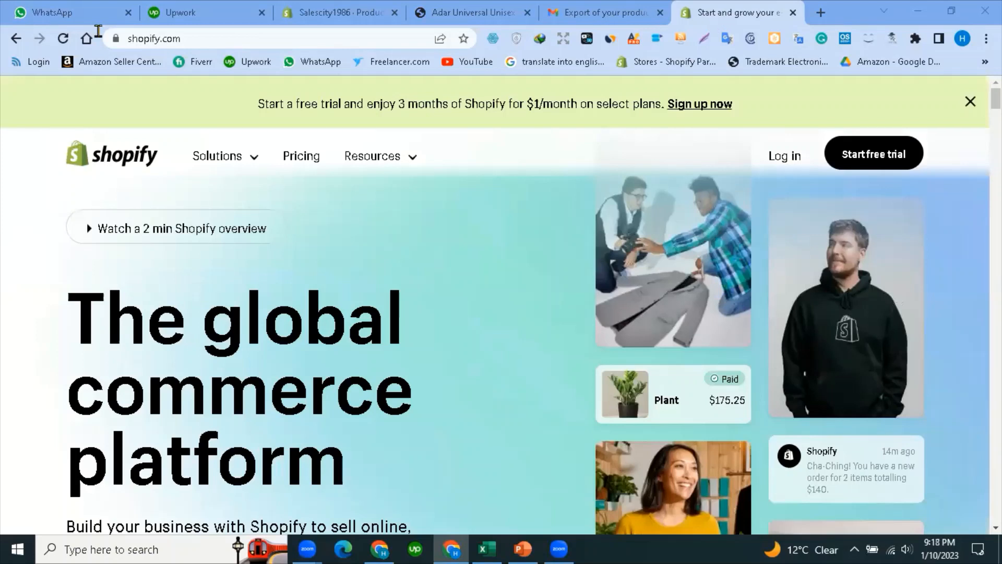
pyautogui.click(21, 39)
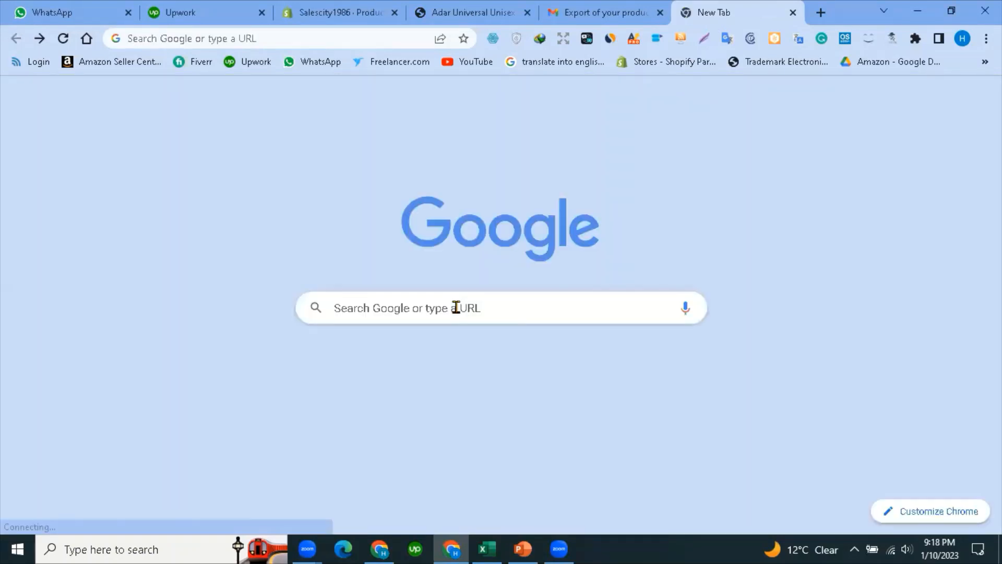
pyautogui.click(455, 307)
pyautogui.write('sh')
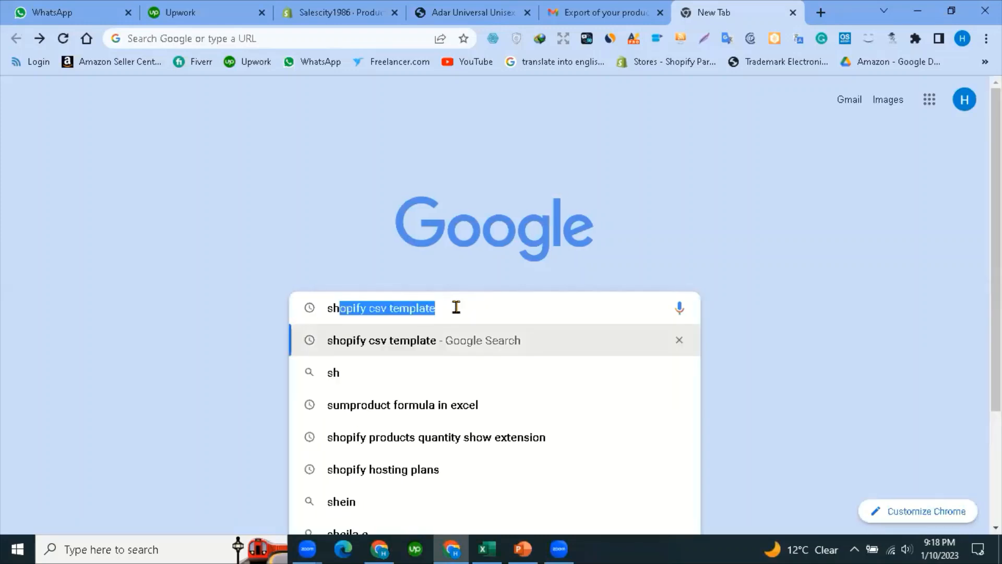
pyautogui.write('opify')
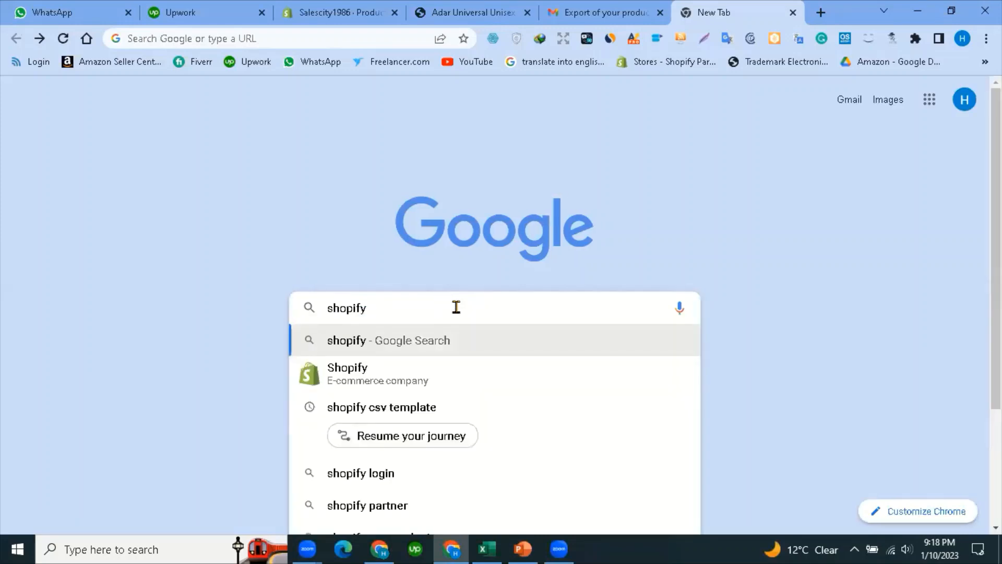
pyautogui.press('Return')
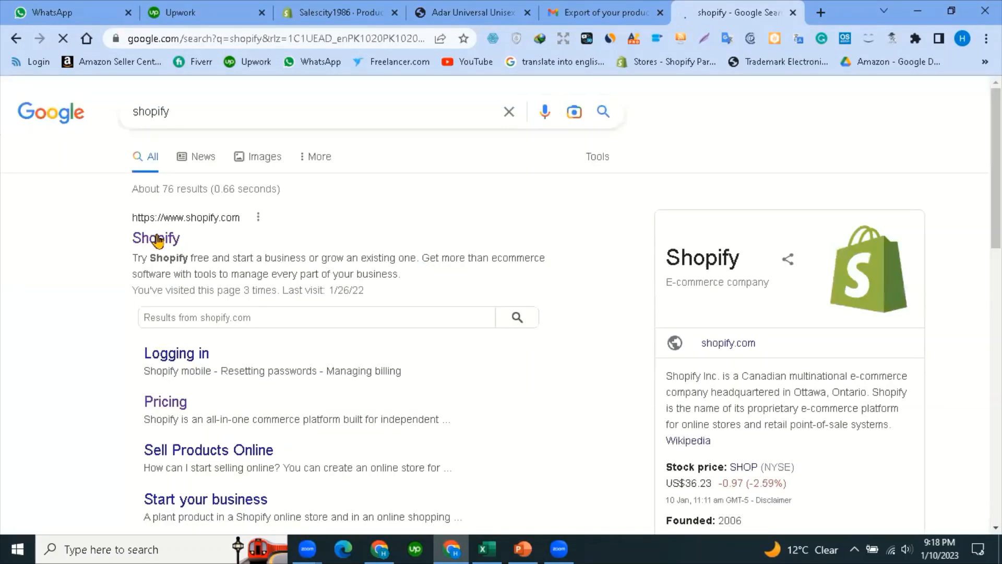
# Open the shopify.com homepage from the results and scroll through it and back up.
pyautogui.click(157, 239)
pyautogui.scroll(-5, 179, 334)
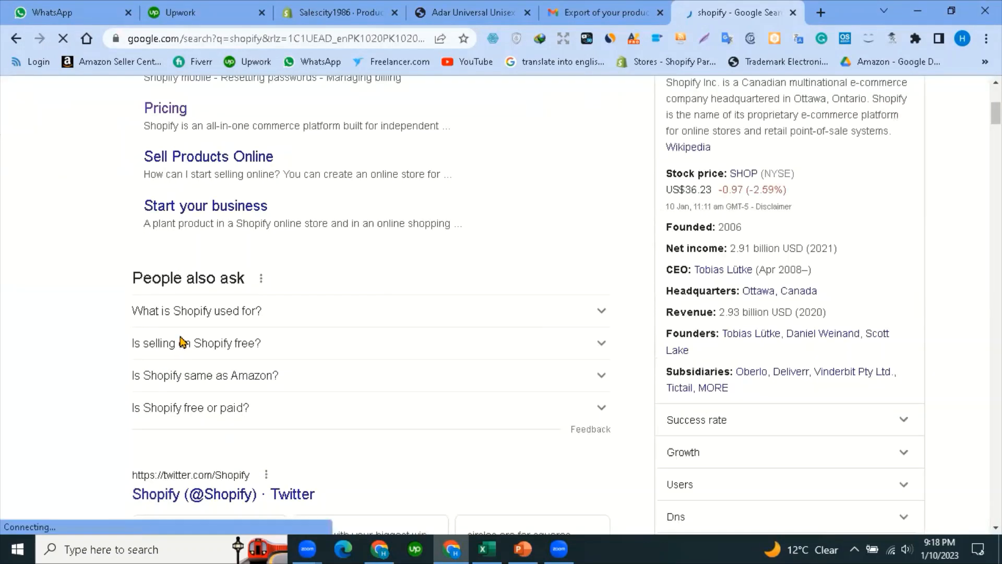
pyautogui.scroll(1, 183, 340)
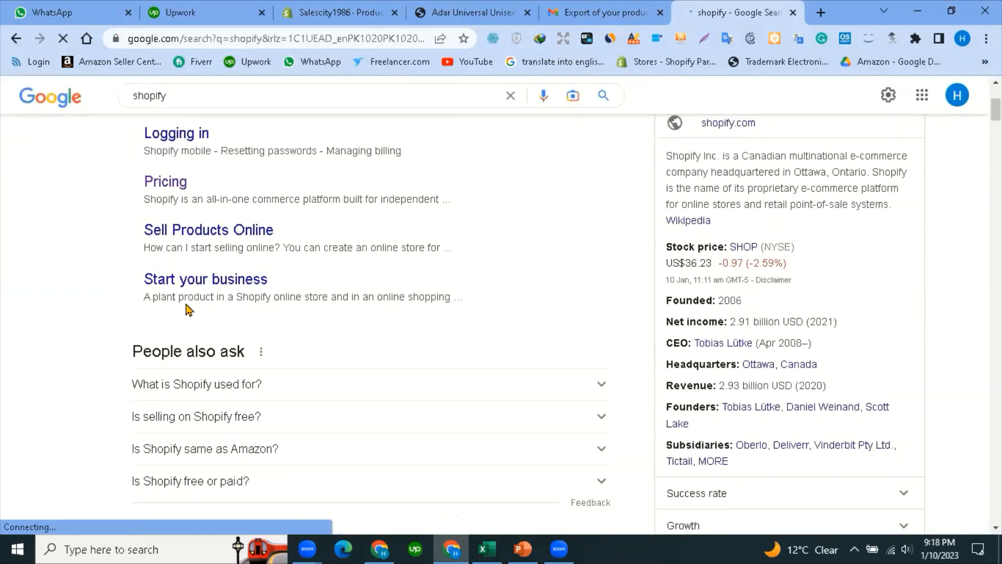
pyautogui.scroll(4, 168, 246)
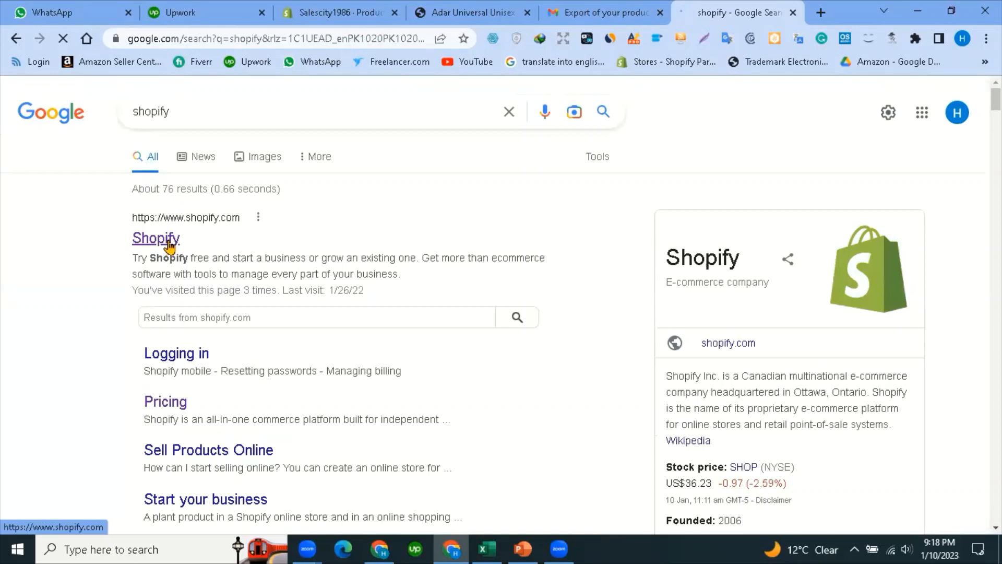
pyautogui.click(168, 241)
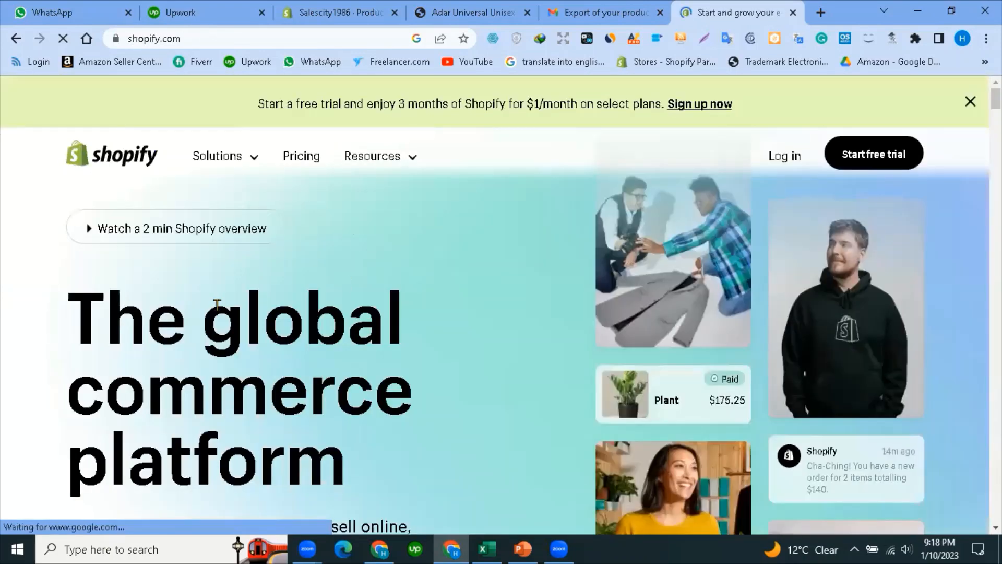
pyautogui.scroll(-3, 206, 321)
pyautogui.scroll(-4, 277, 289)
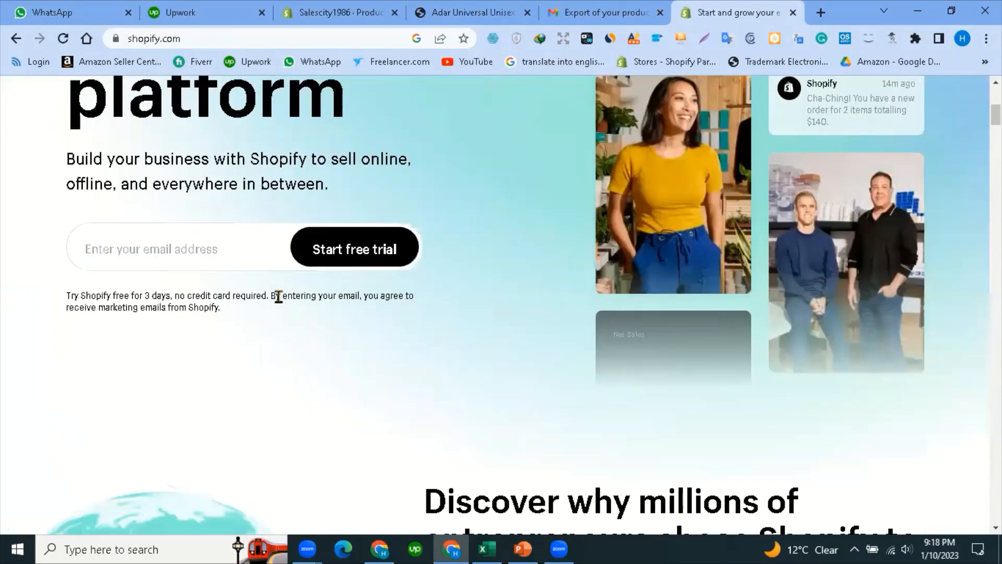
pyautogui.scroll(-3, 329, 318)
pyautogui.scroll(9, 474, 290)
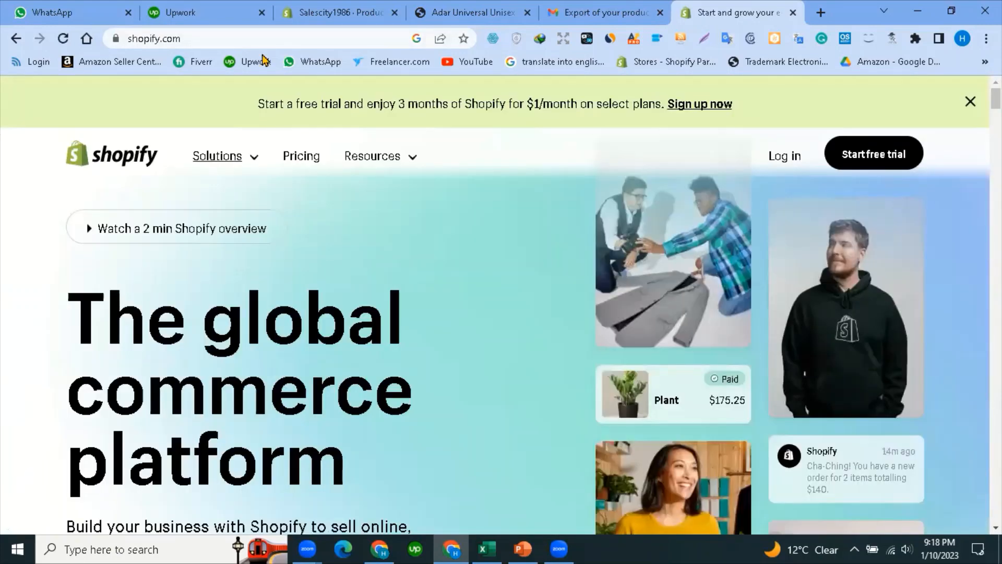
# Search 'shopifypartner' from the address bar and open the Become a Shopify Partner page.
pyautogui.click(252, 39)
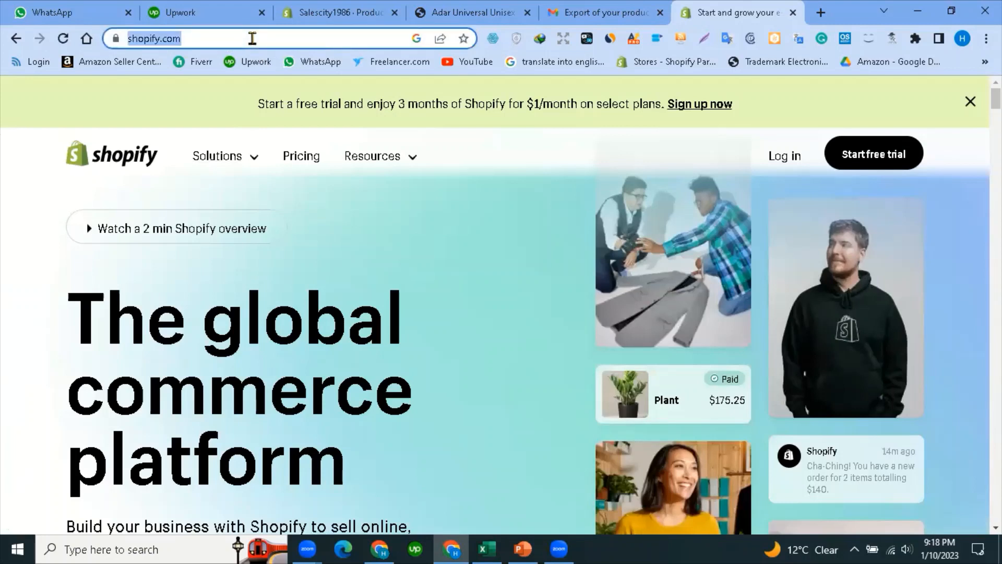
pyautogui.write('shopi')
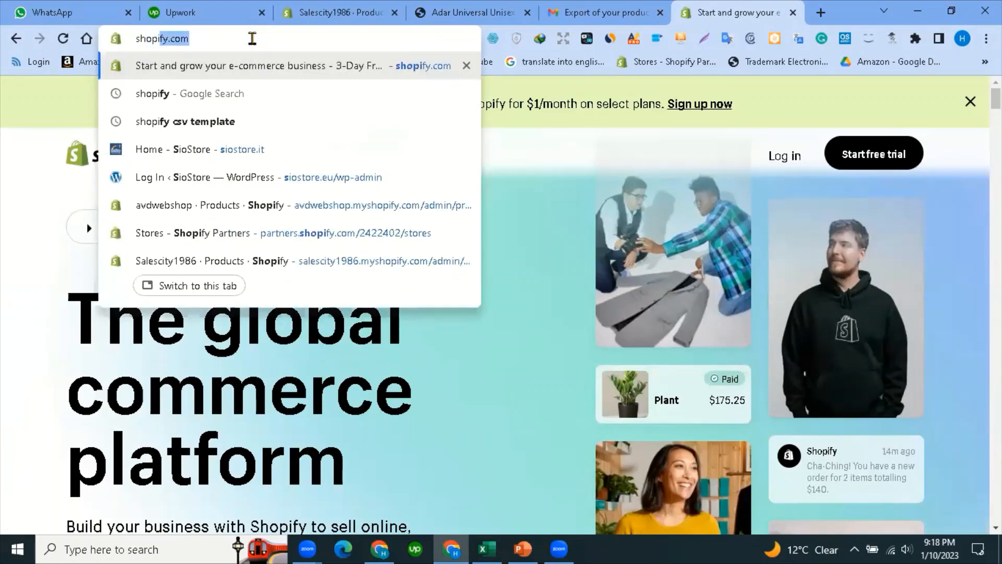
pyautogui.write('fyp')
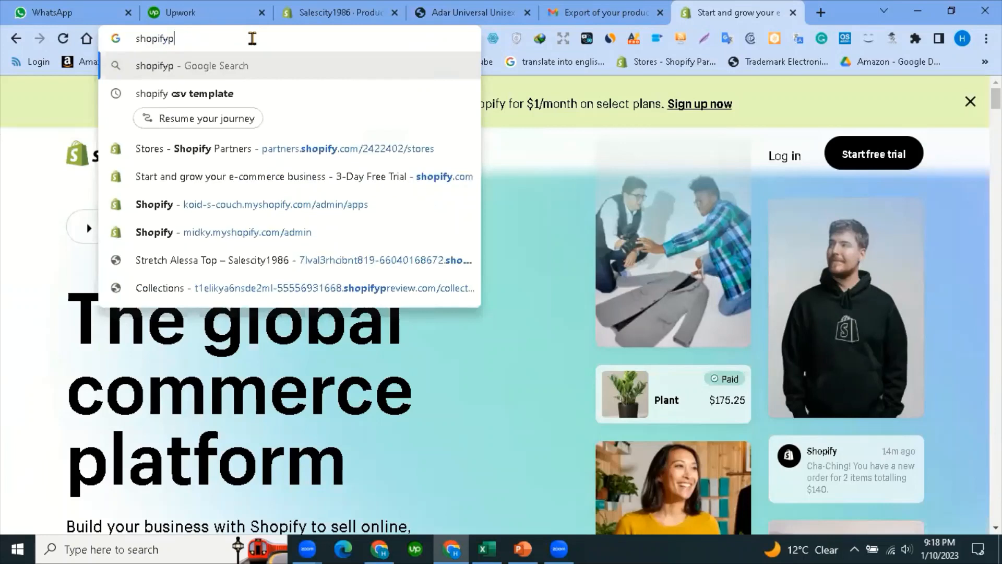
pyautogui.write('artner')
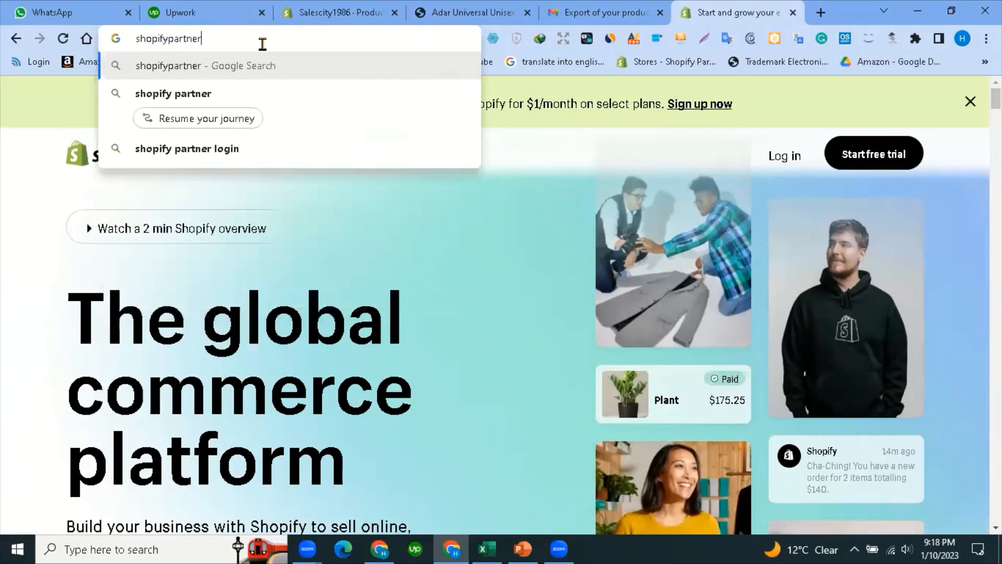
pyautogui.press('Return')
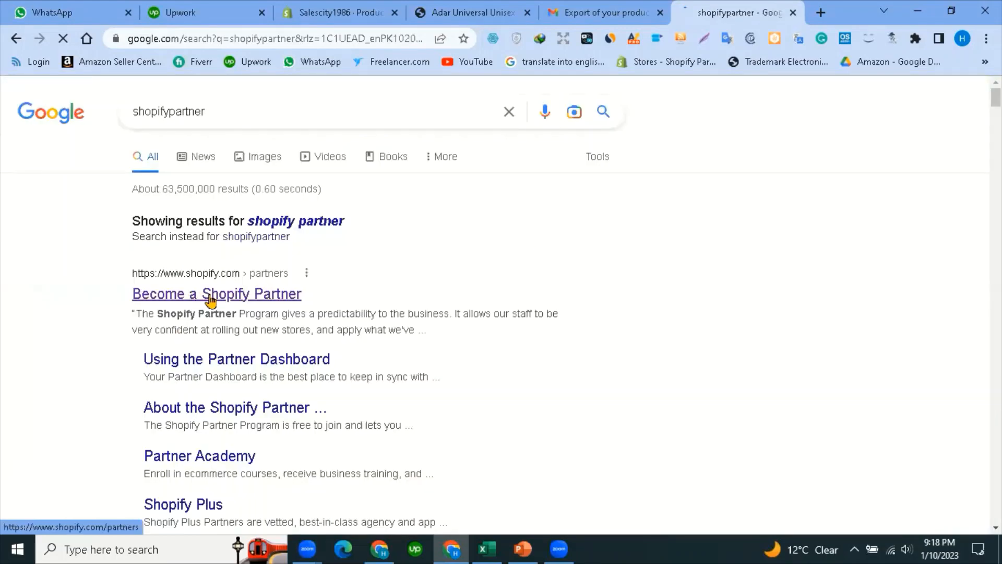
pyautogui.click(236, 298)
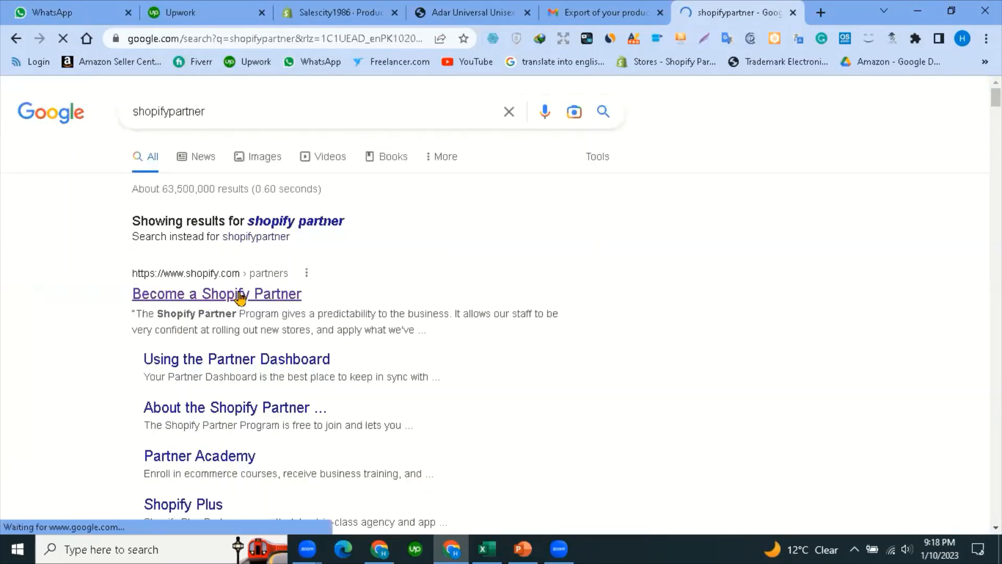
pyautogui.scroll(-1, 346, 298)
pyautogui.scroll(1, 245, 282)
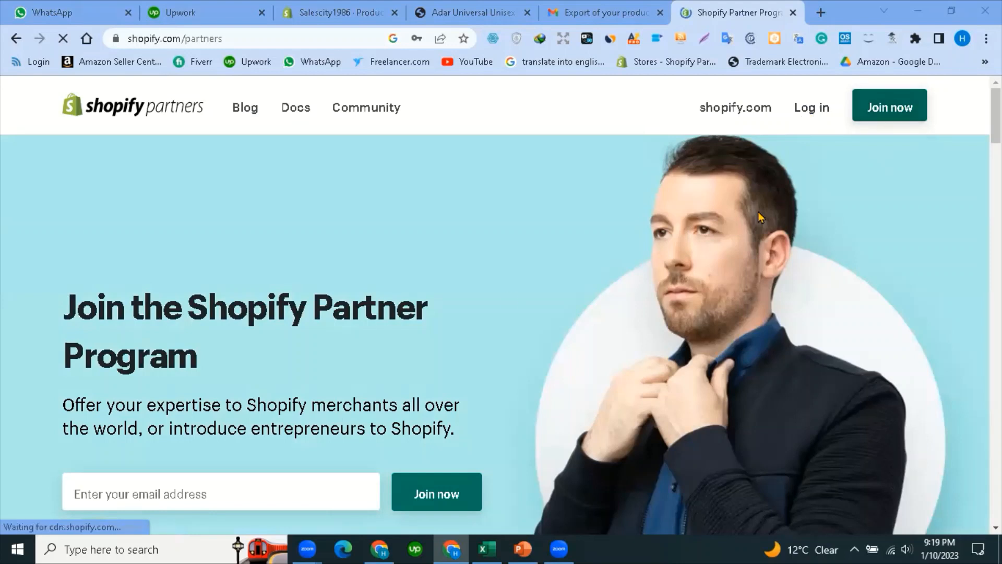
# Enter the contact's e-mail address in the join box and submit it with Join now.
pyautogui.scroll(-4, 202, 280)
pyautogui.click(198, 277)
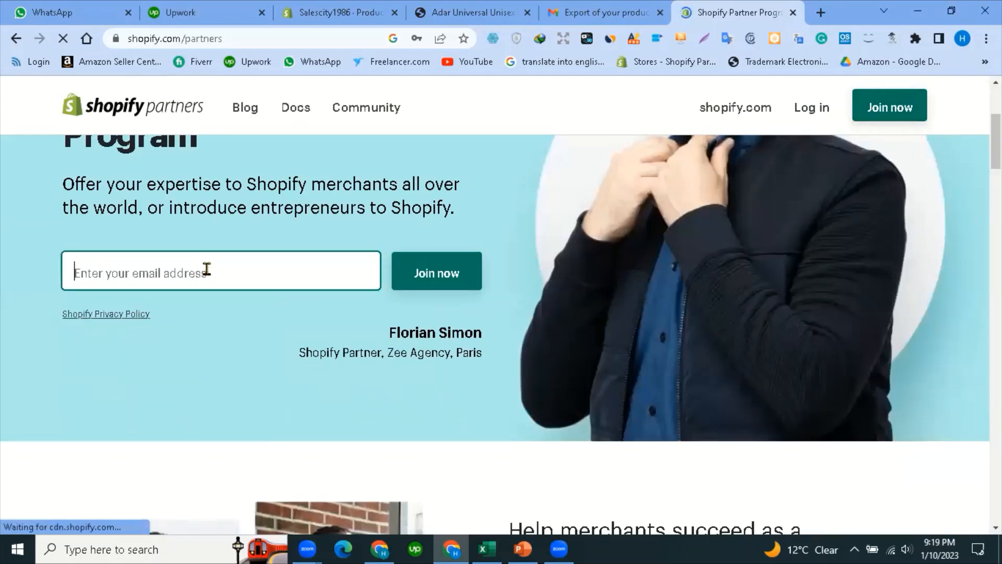
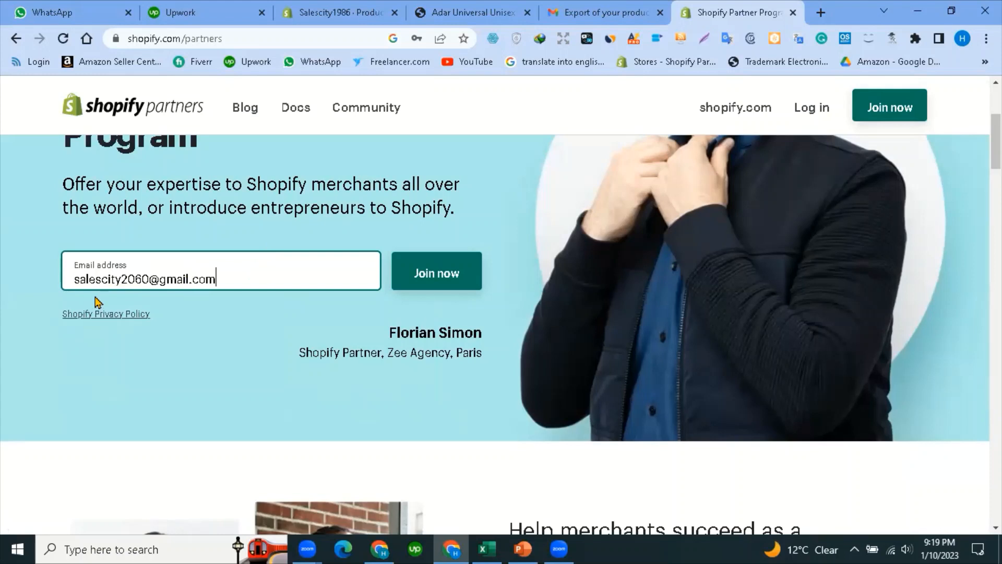
pyautogui.click(448, 282)
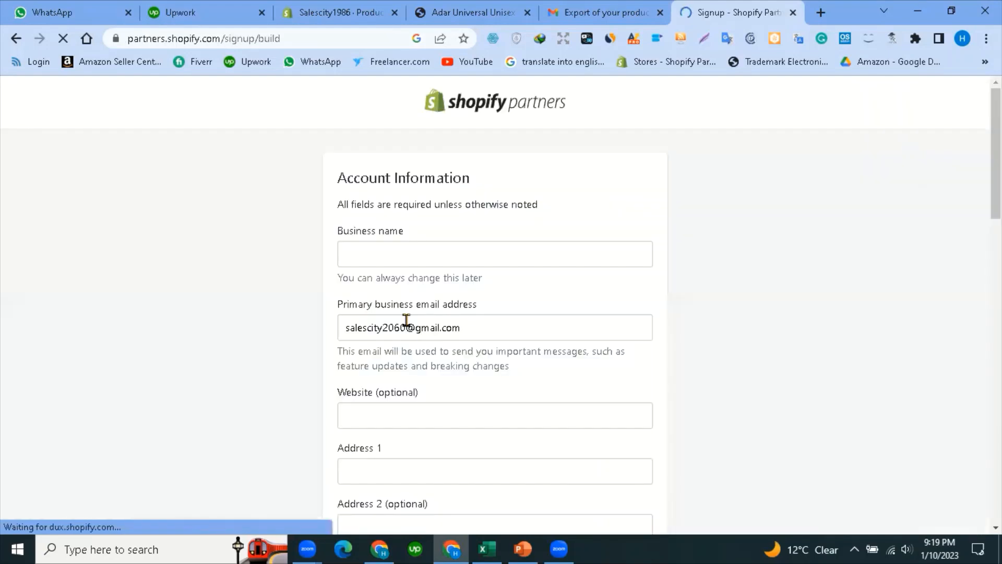
# Enter the business name and autofill the address details from a saved Chrome profile.
pyautogui.click(413, 254)
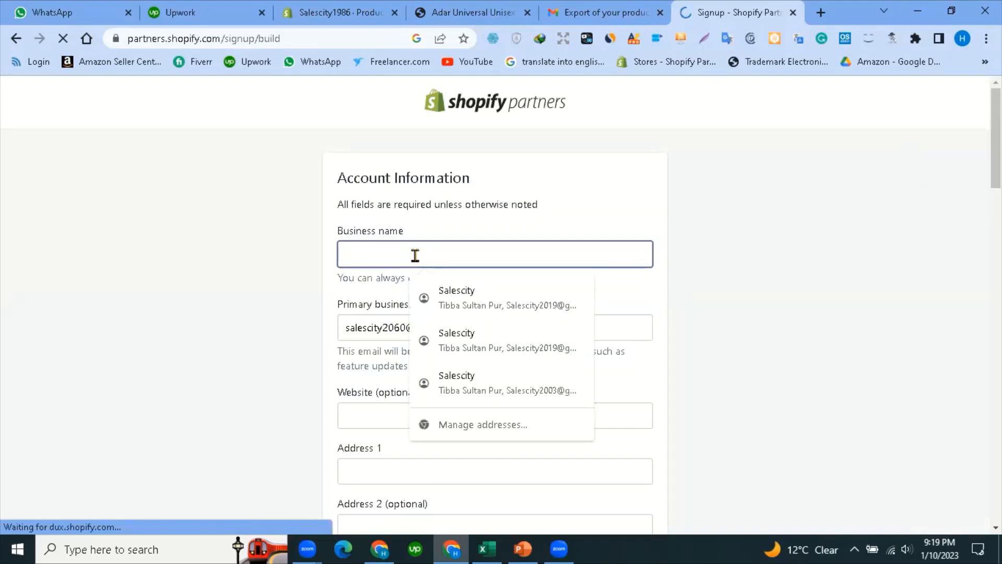
pyautogui.write('Saleemi')
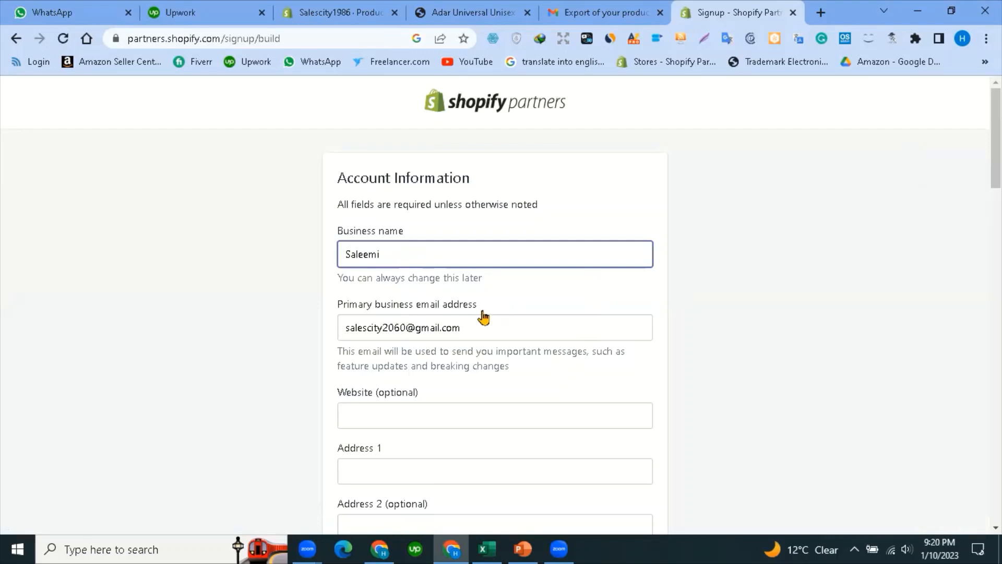
pyautogui.press('Tab')
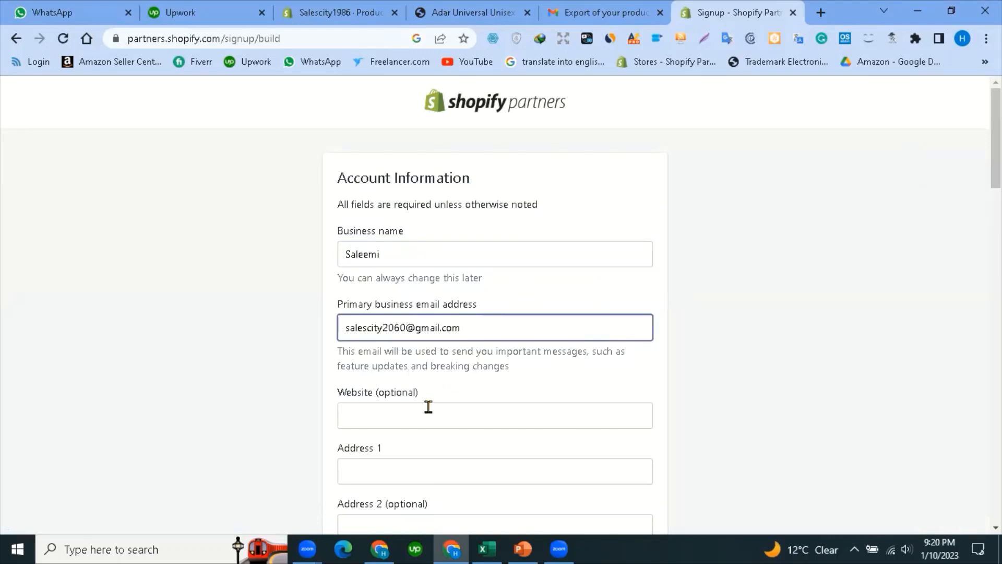
pyautogui.scroll(-1, 420, 334)
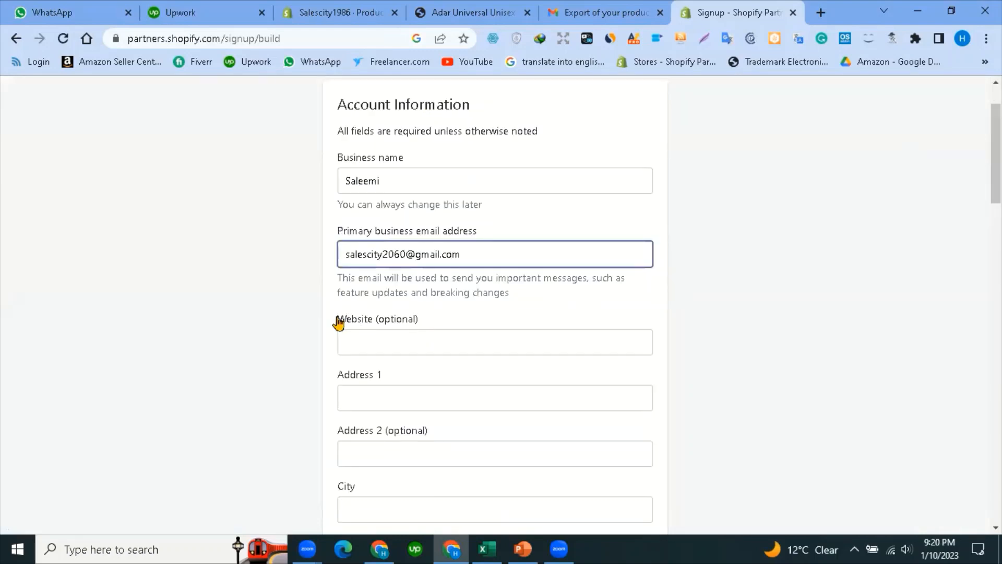
pyautogui.scroll(-2, 399, 337)
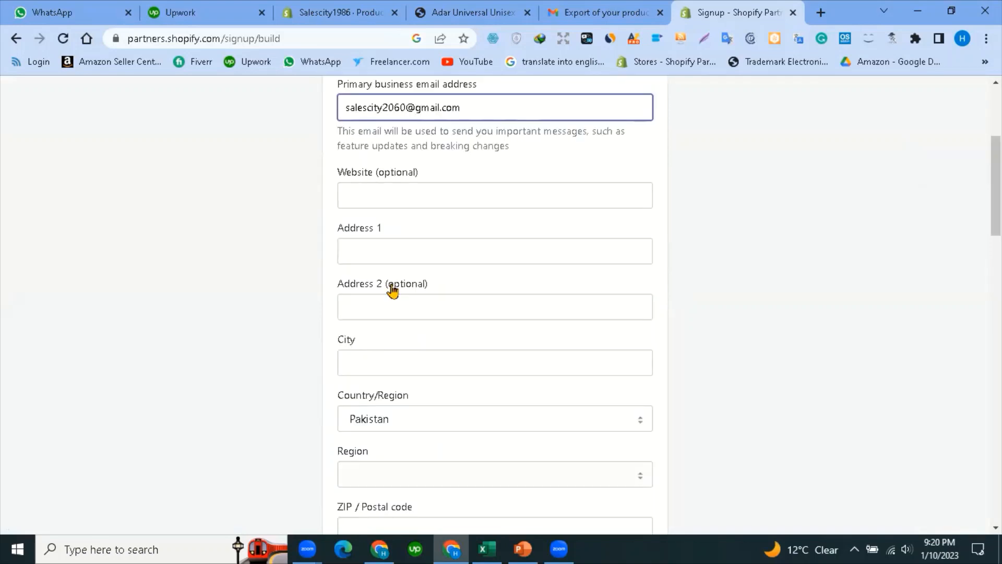
pyautogui.click(394, 307)
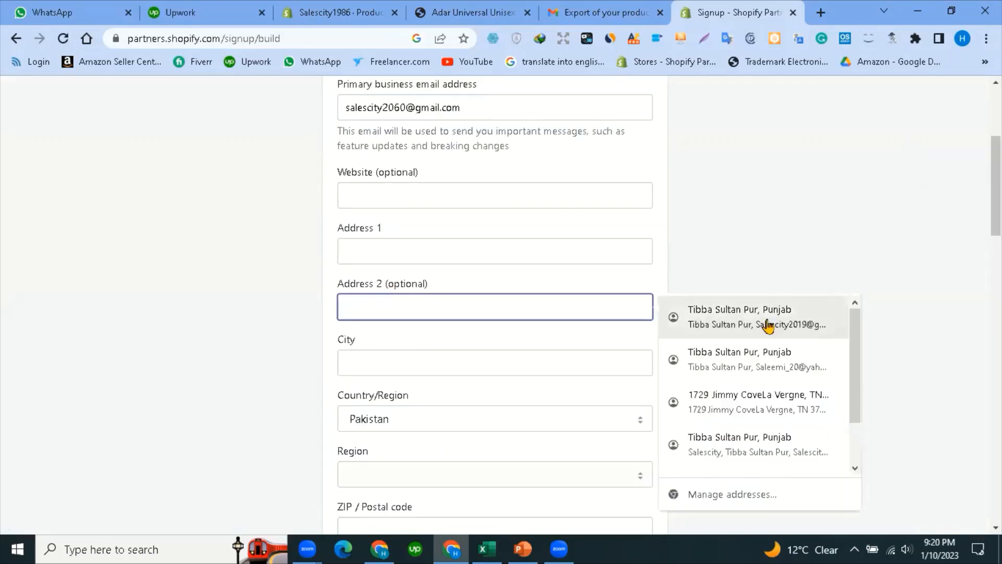
pyautogui.click(741, 317)
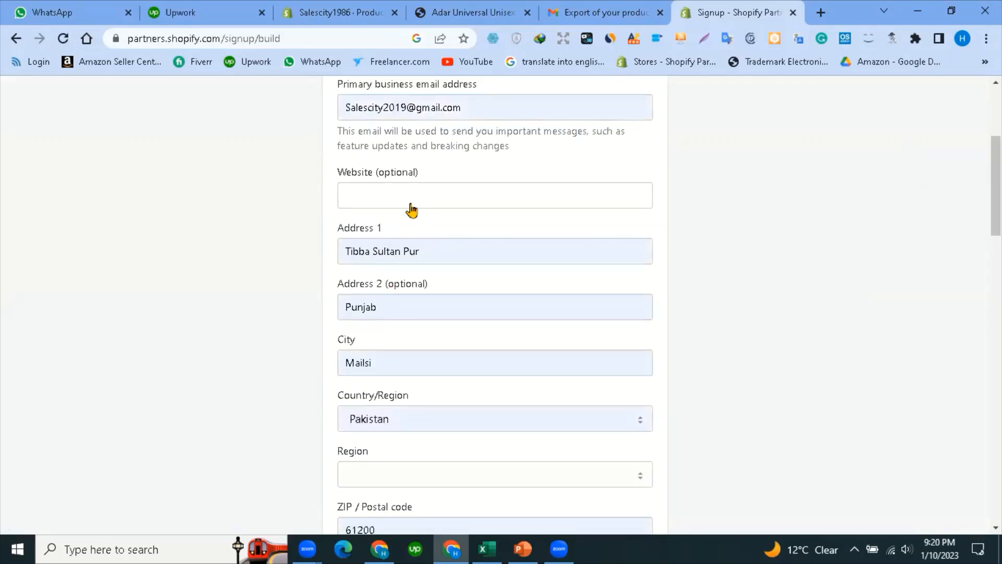
# Correct the end of the autofilled business e-mail, fixing the misspelled domain.
pyautogui.click(408, 107)
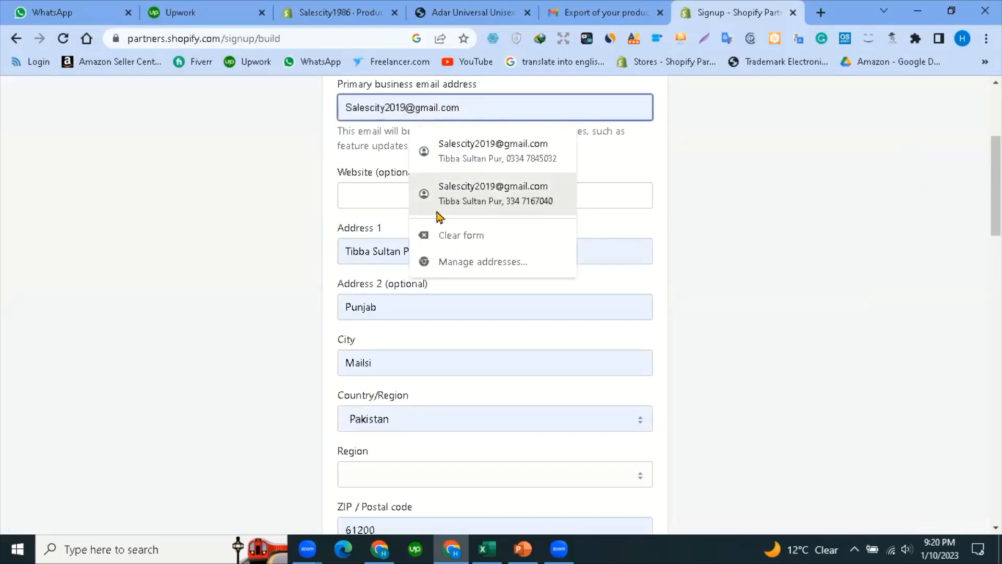
pyautogui.press('BackSpace')
pyautogui.press('BackSpace')
pyautogui.press('BackSpace')
pyautogui.press('BackSpace')
pyautogui.press('BackSpace')
pyautogui.press('BackSpace')
pyautogui.press('BackSpace')
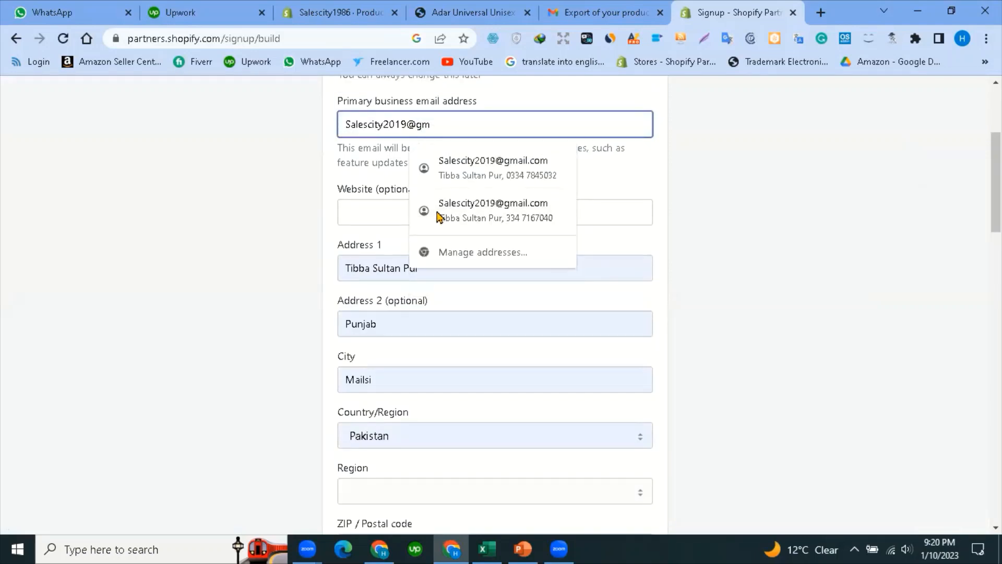
pyautogui.press('BackSpace')
pyautogui.press('BackSpace')
pyautogui.press('BackSpace')
pyautogui.press('BackSpace')
pyautogui.press('BackSpace')
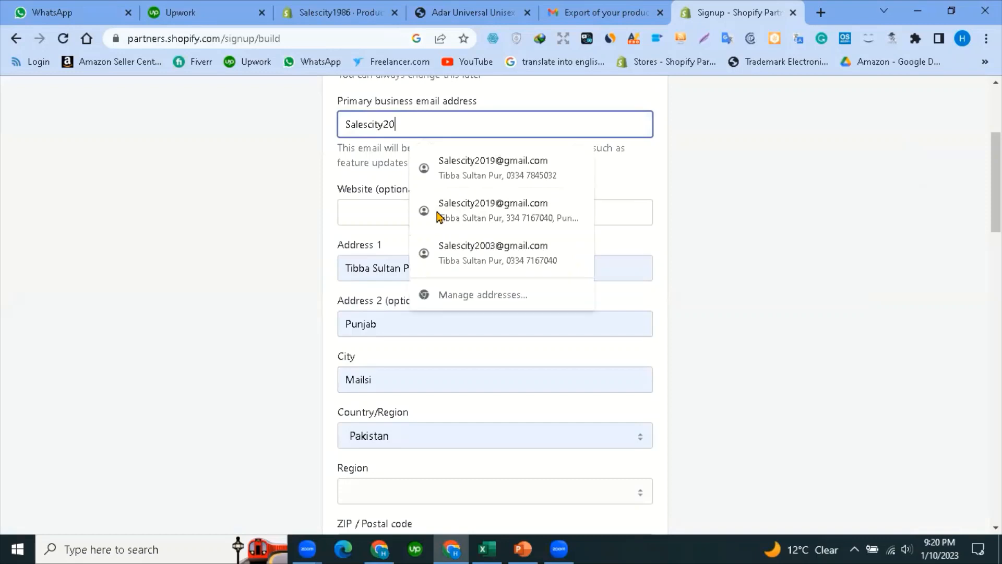
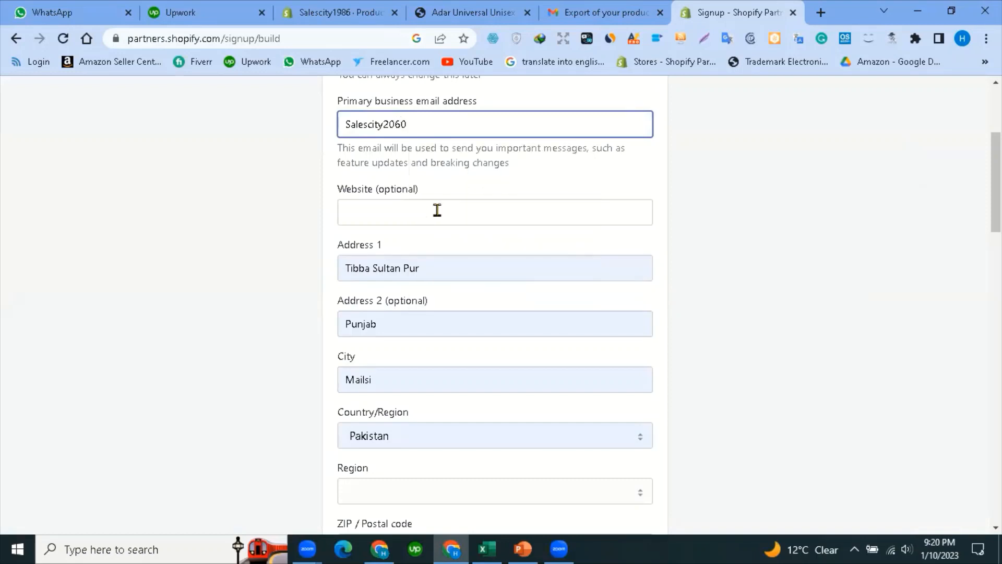
pyautogui.click(445, 123)
pyautogui.press('BackSpace')
pyautogui.press('BackSpace')
pyautogui.write('l')
pyautogui.scroll(-1, 416, 346)
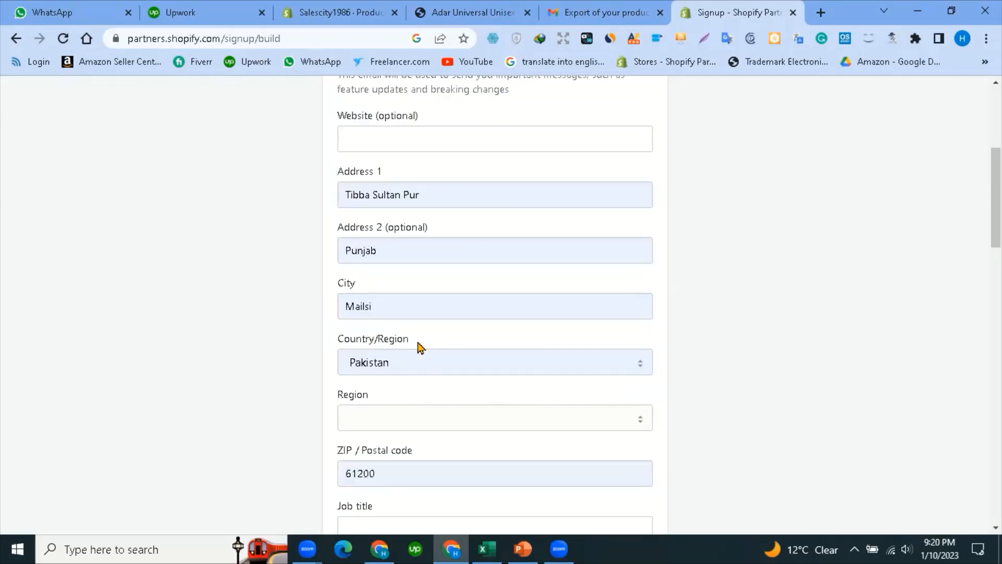
pyautogui.scroll(-7, 419, 354)
pyautogui.scroll(2, 420, 353)
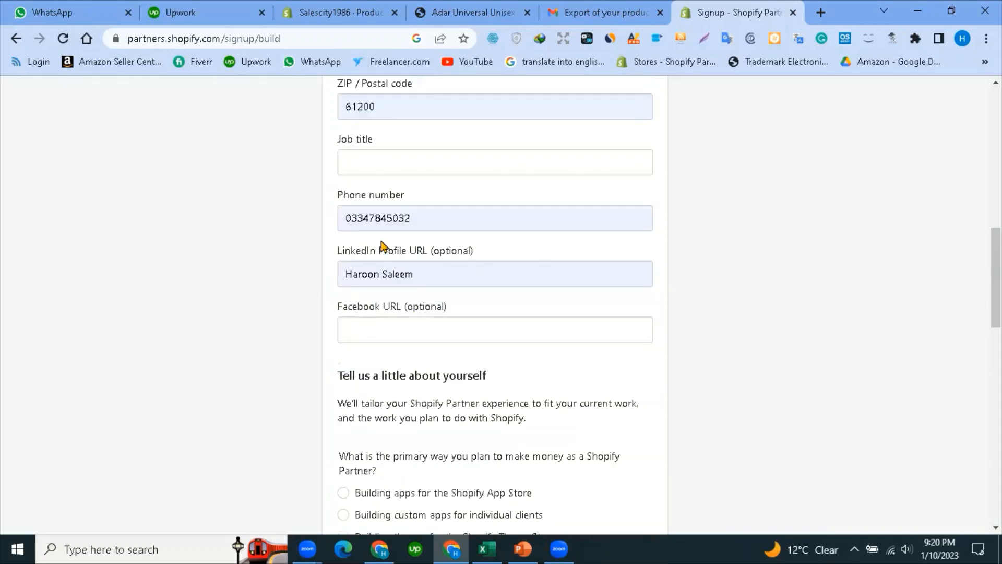
pyautogui.scroll(1, 449, 315)
# Clear the phone number and refill it from the saved autofill suggestion.
pyautogui.click(334, 292)
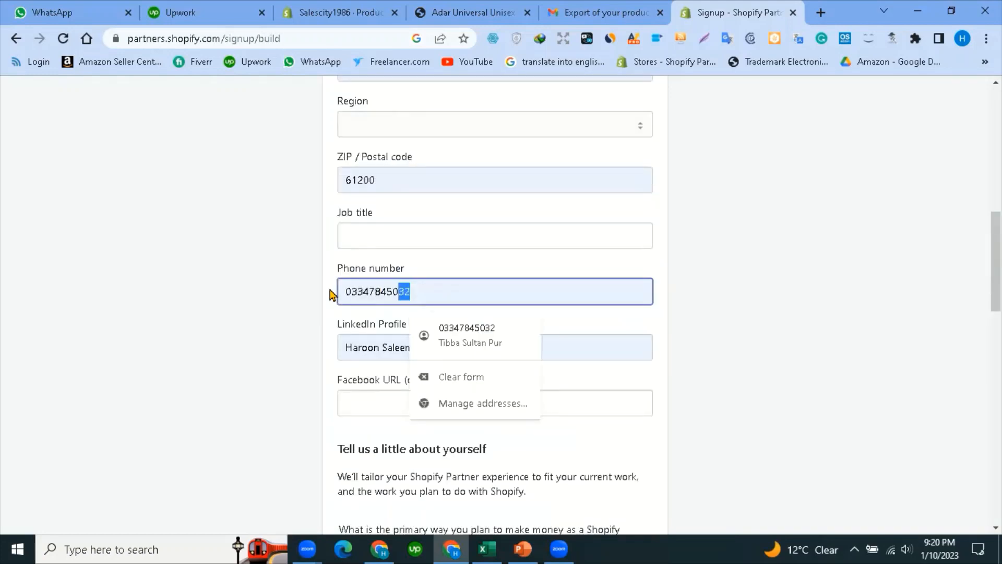
pyautogui.hotkey('ctrl', 'a')
pyautogui.press('BackSpace')
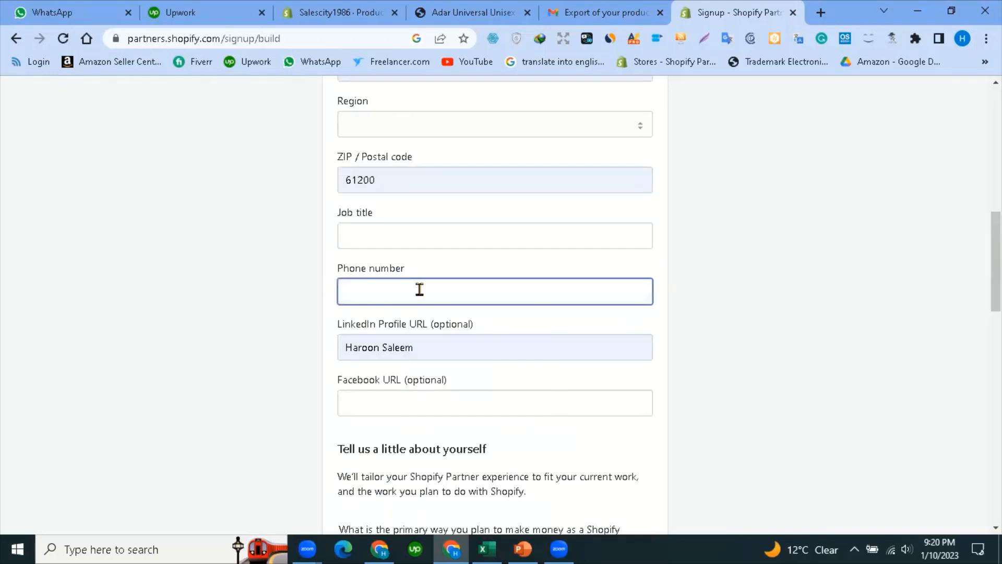
pyautogui.scroll(3, 473, 292)
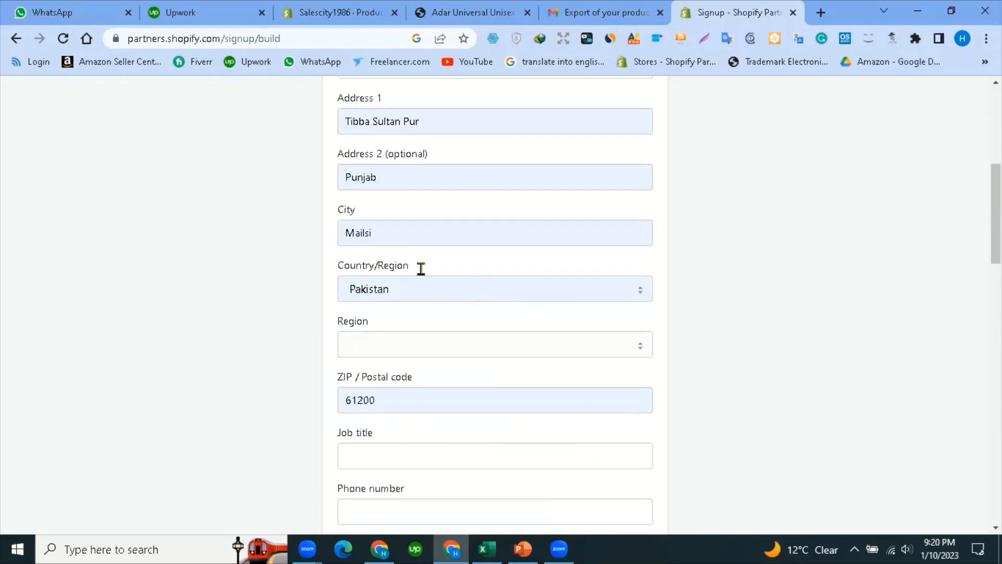
pyautogui.scroll(5, 376, 167)
pyautogui.scroll(-5, 425, 334)
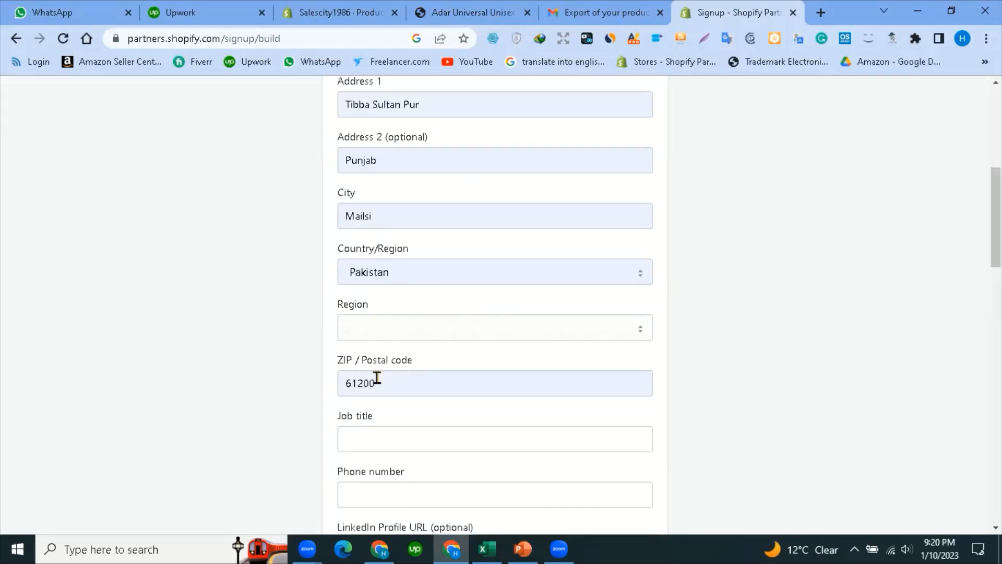
pyautogui.scroll(-3, 376, 361)
pyautogui.click(410, 274)
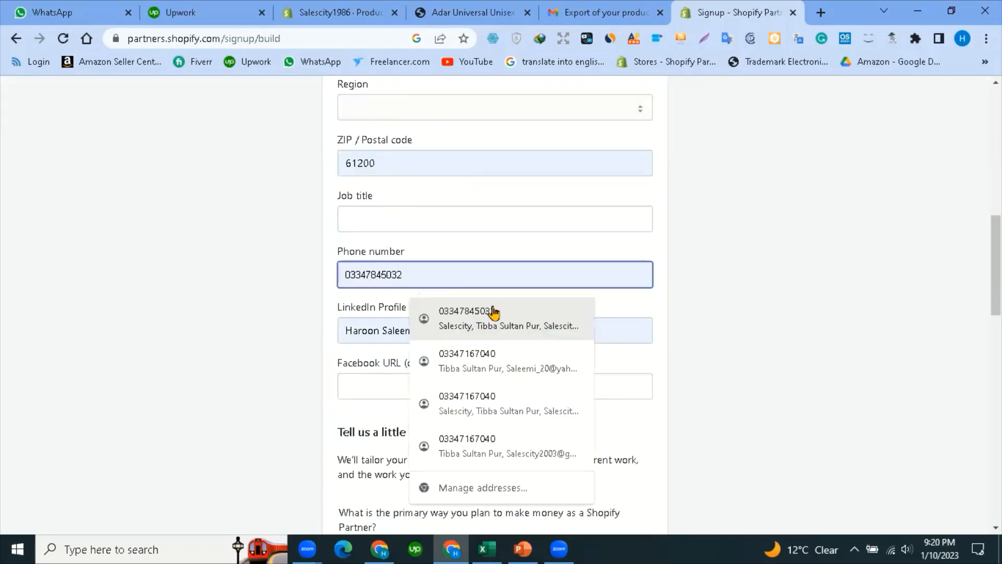
pyautogui.click(712, 294)
pyautogui.scroll(-5, 509, 316)
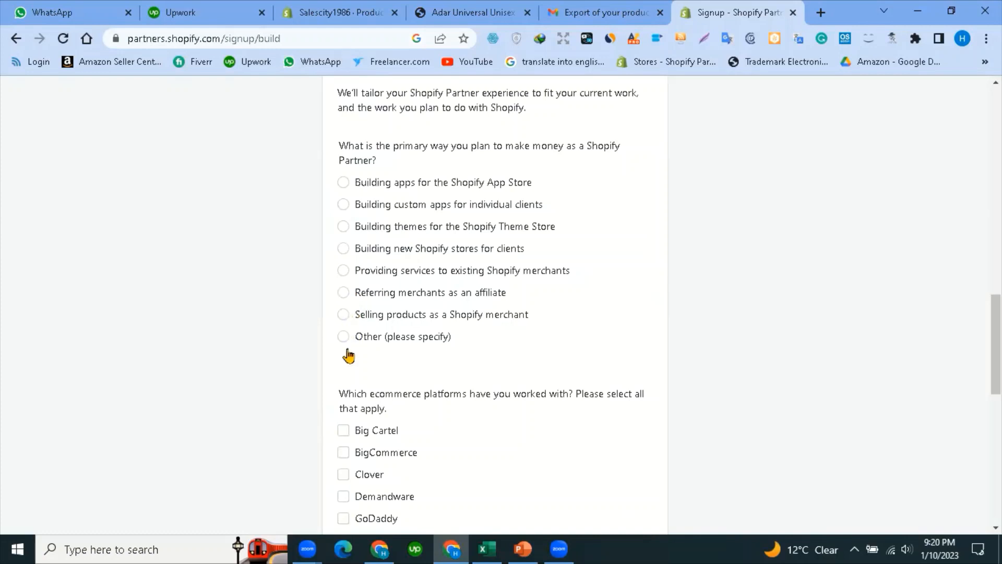
# Choose 'Building new Shopify stores for clients' and answer Yes to having a current client.
pyautogui.click(344, 253)
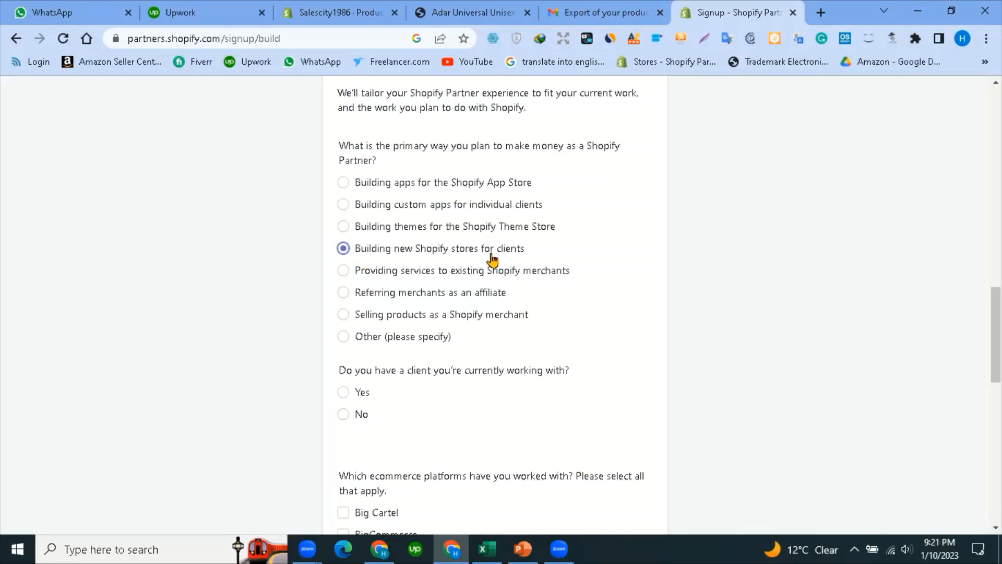
pyautogui.scroll(-4, 398, 255)
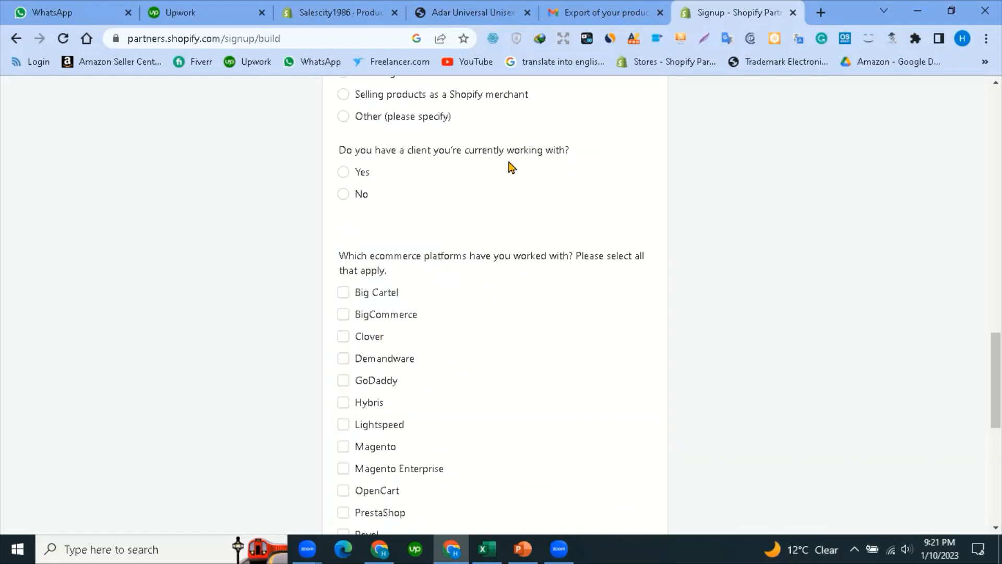
pyautogui.click(344, 173)
# Tick Shopify as the ecommerce platform and accept the Partner Program Agreement.
pyautogui.scroll(-1, 396, 261)
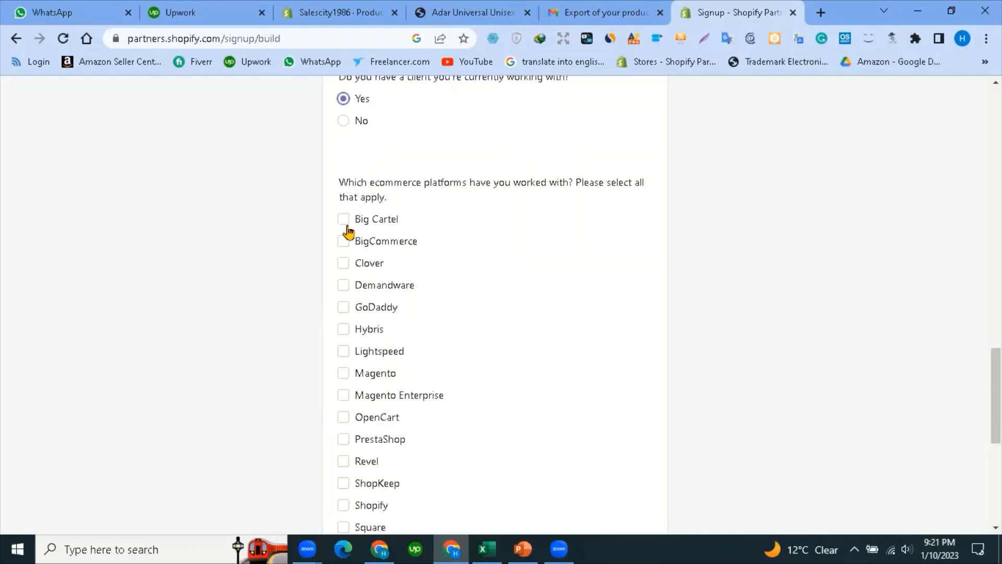
pyautogui.scroll(-1, 341, 188)
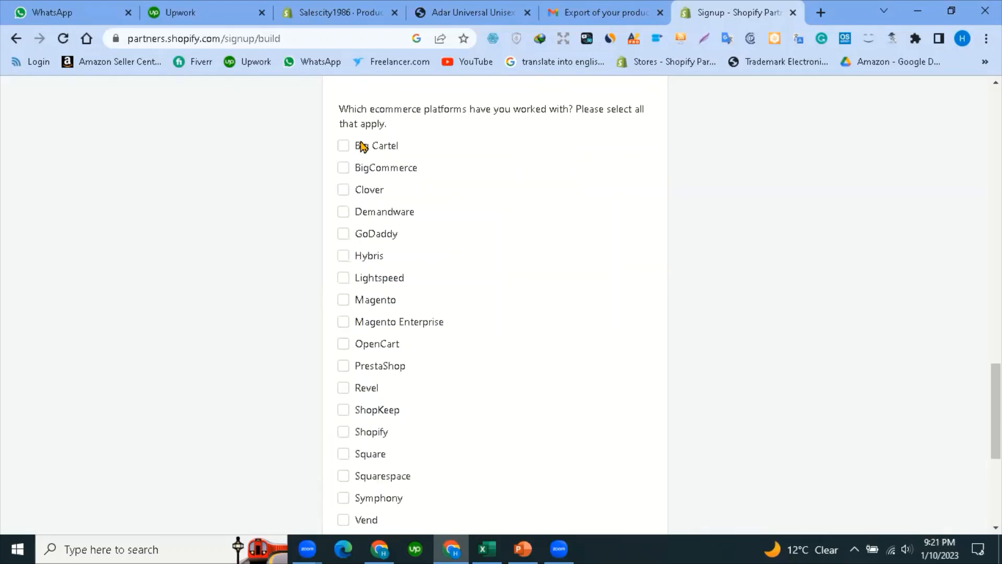
pyautogui.scroll(-2, 355, 323)
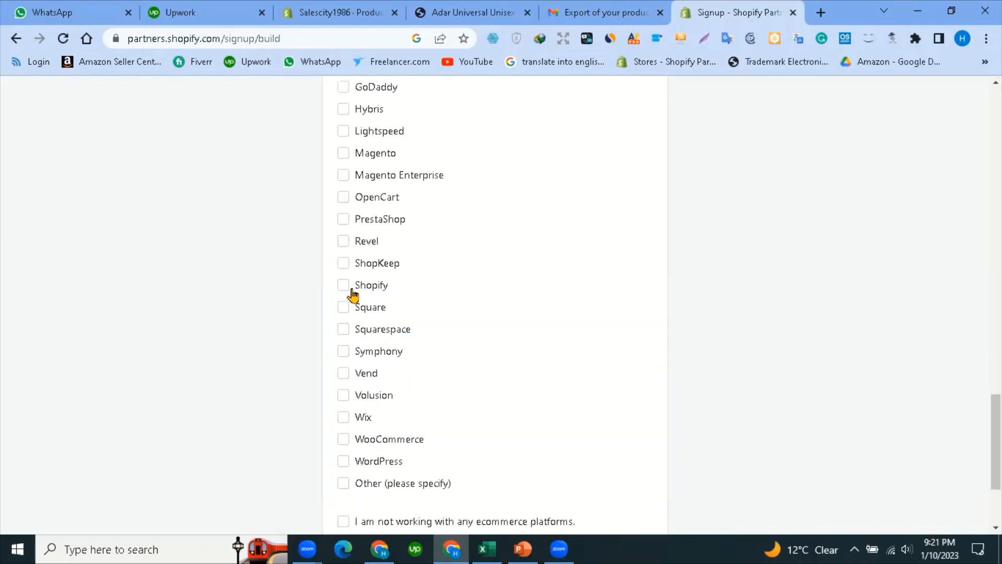
pyautogui.click(344, 286)
pyautogui.scroll(-1, 355, 376)
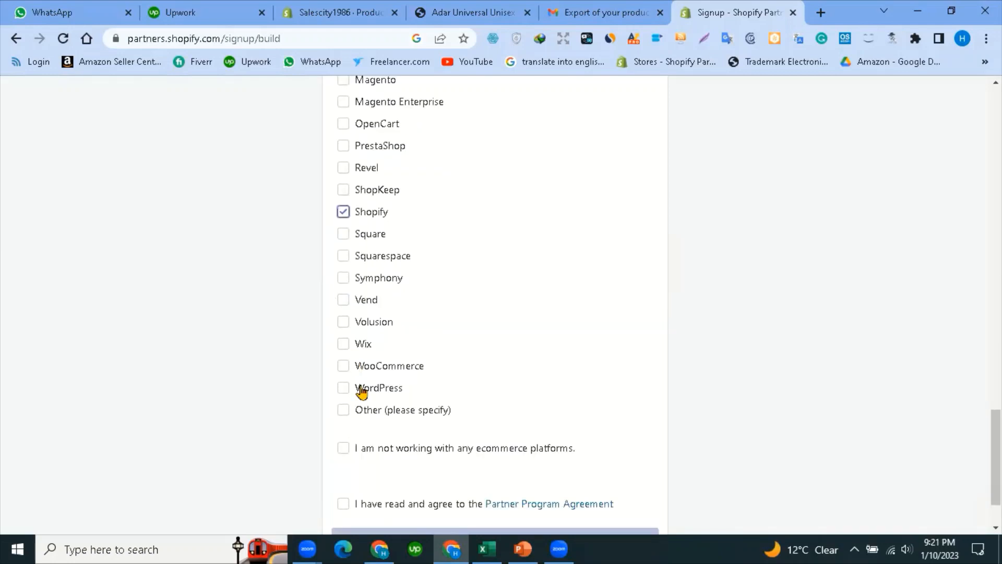
pyautogui.scroll(-1, 362, 391)
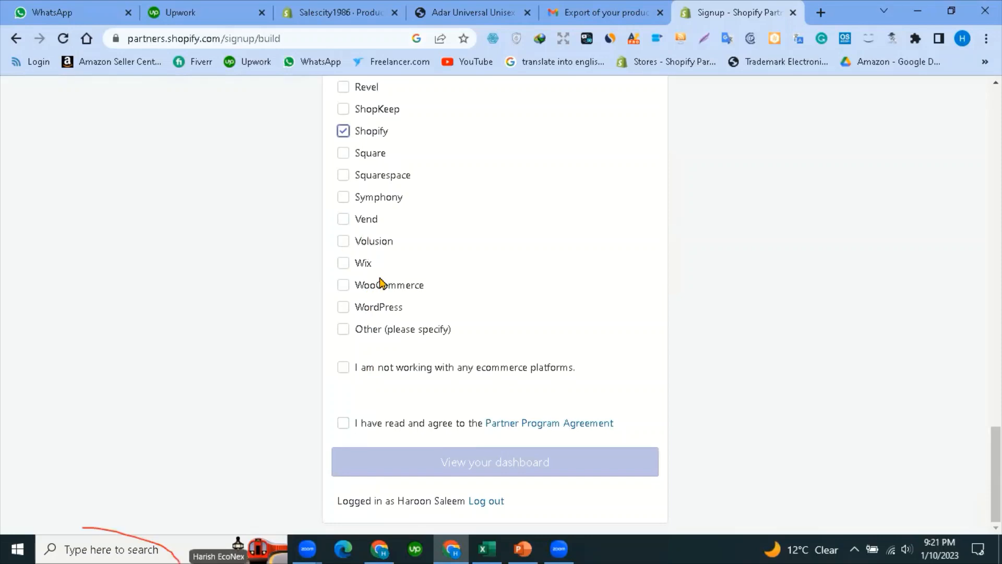
pyautogui.scroll(1, 362, 282)
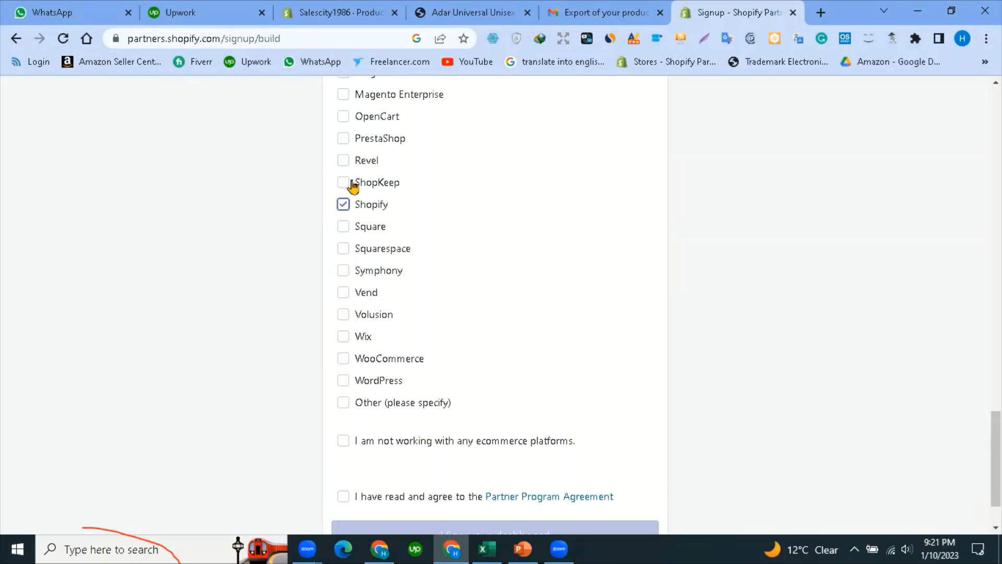
pyautogui.scroll(2, 369, 191)
pyautogui.scroll(2, 374, 250)
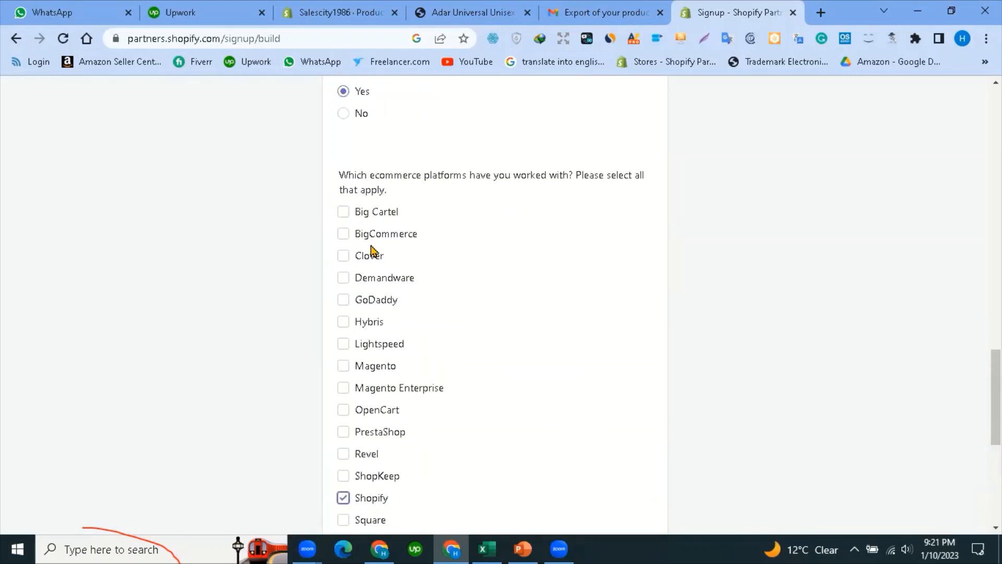
pyautogui.scroll(-1, 371, 249)
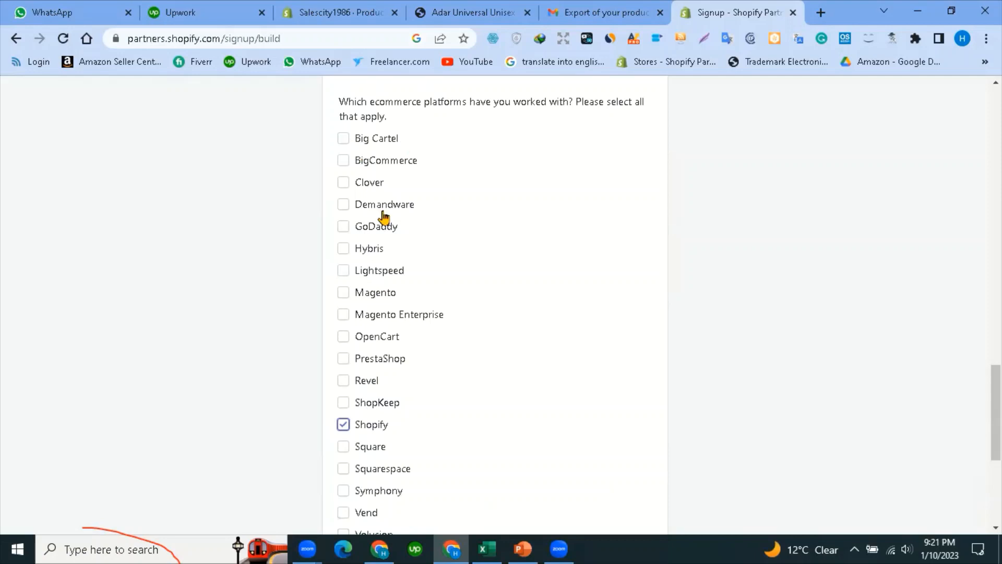
pyautogui.scroll(-4, 342, 289)
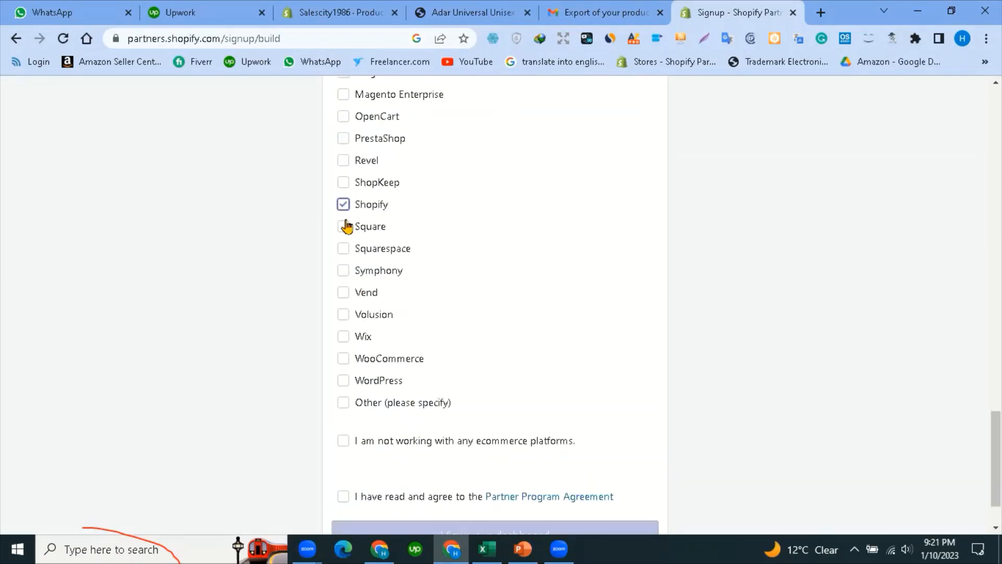
pyautogui.scroll(-1, 393, 280)
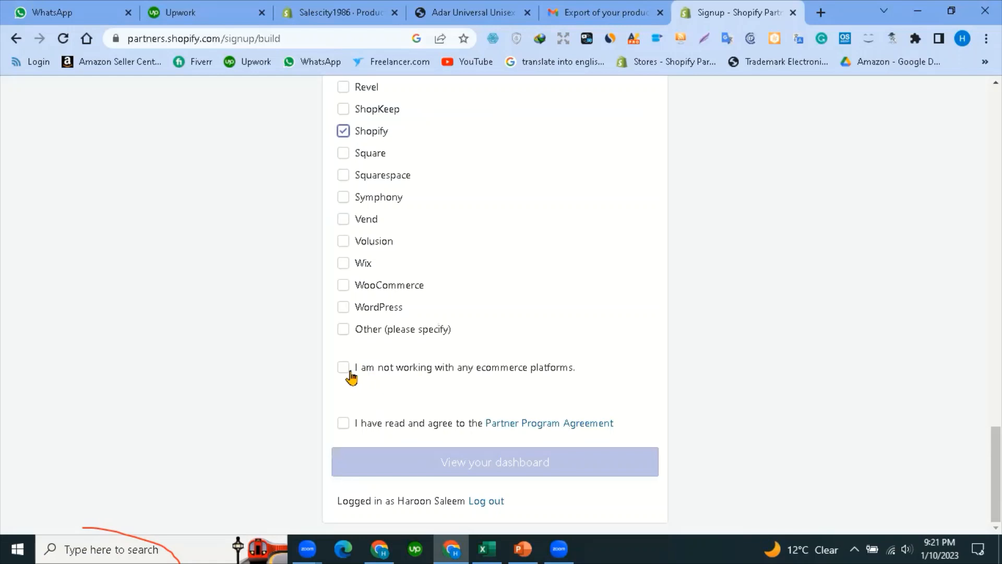
pyautogui.click(414, 386)
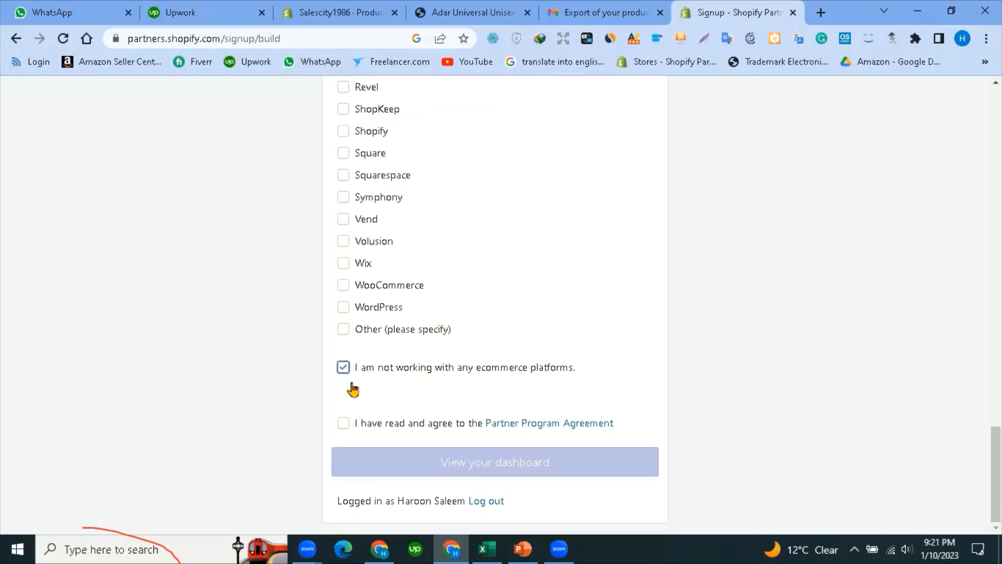
pyautogui.scroll(2, 375, 229)
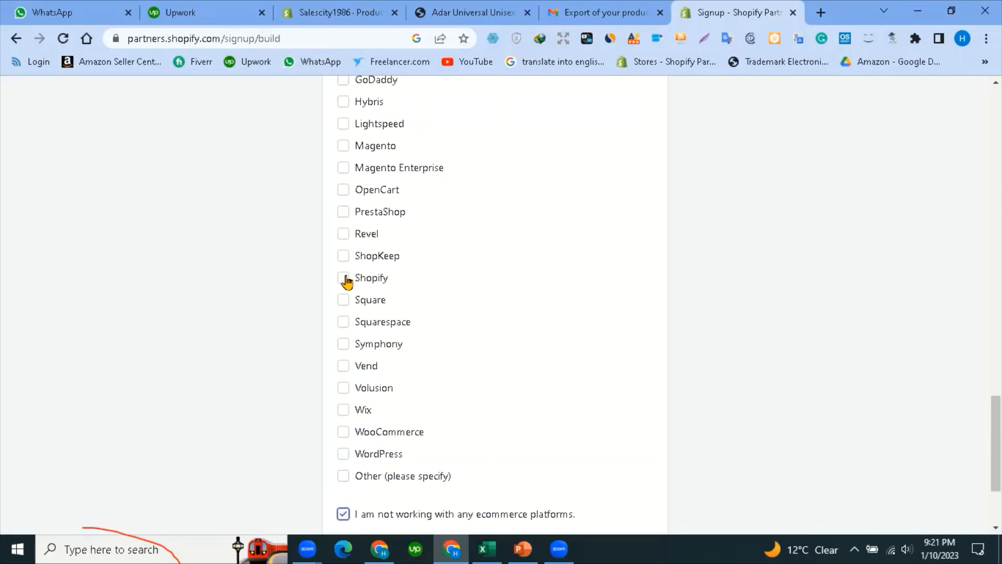
pyautogui.scroll(-2, 345, 383)
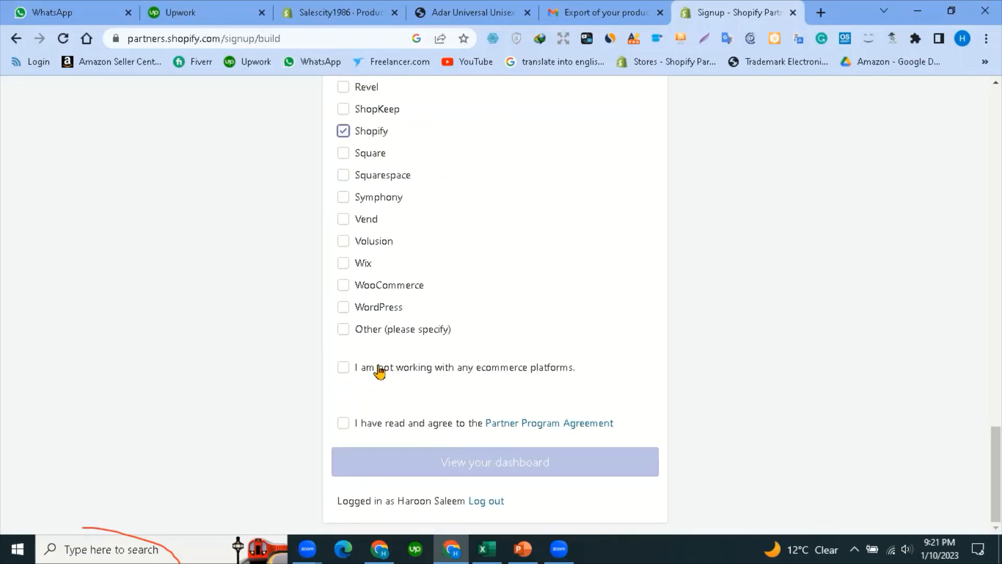
pyautogui.click(343, 423)
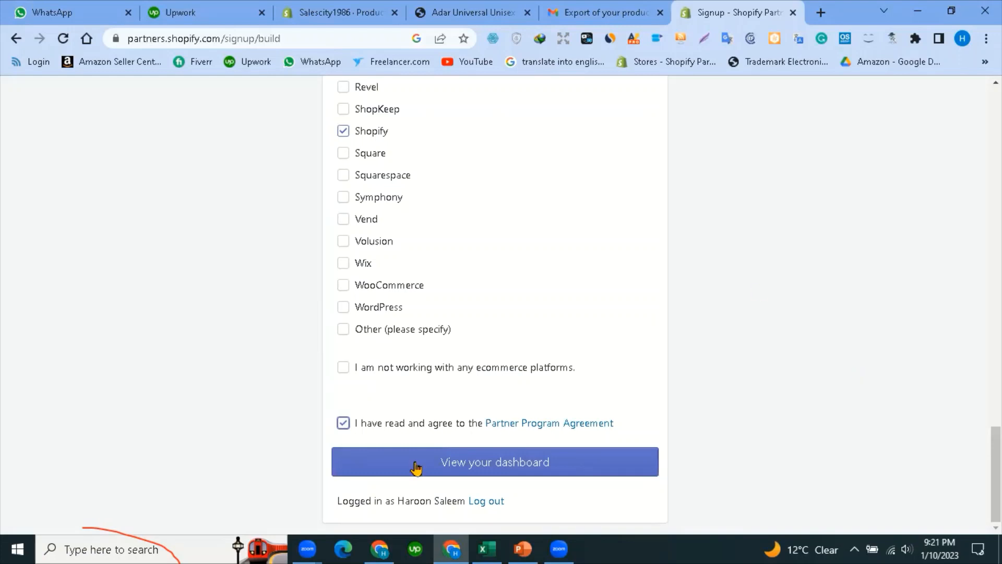
# Try submitting, then fill the required Job title with the Store Manager suggestion.
pyautogui.click(498, 469)
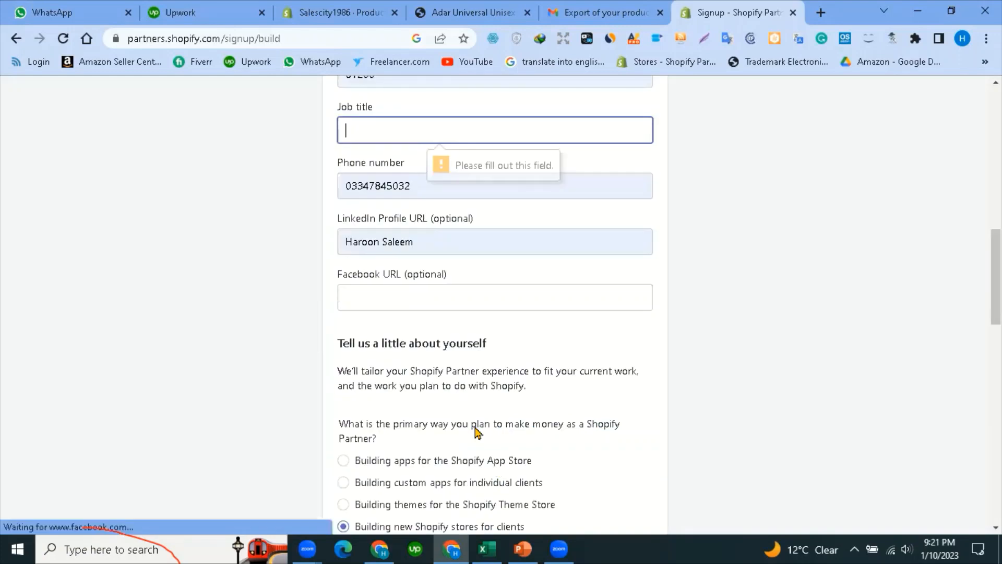
pyautogui.scroll(5, 362, 416)
pyautogui.click(364, 417)
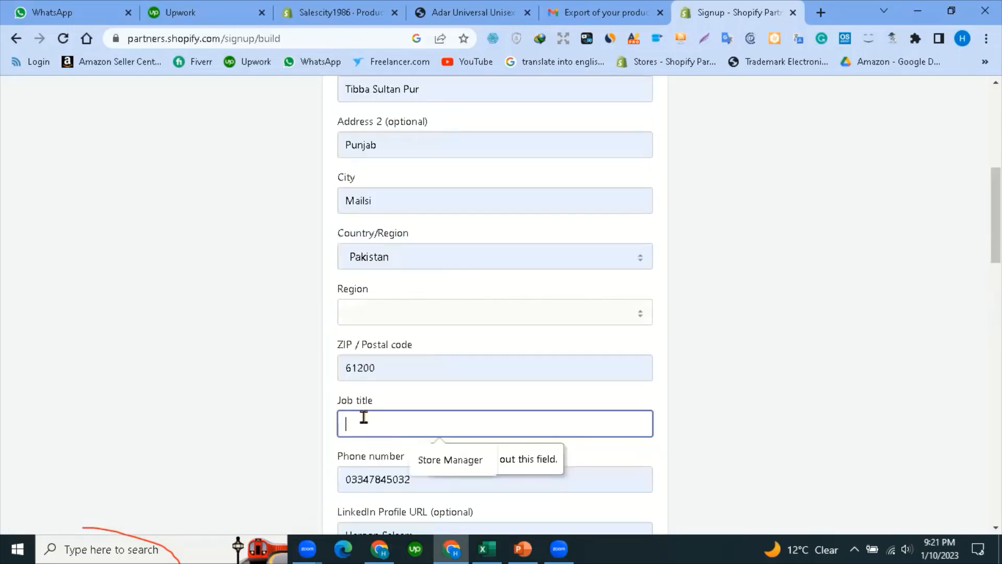
pyautogui.click(470, 460)
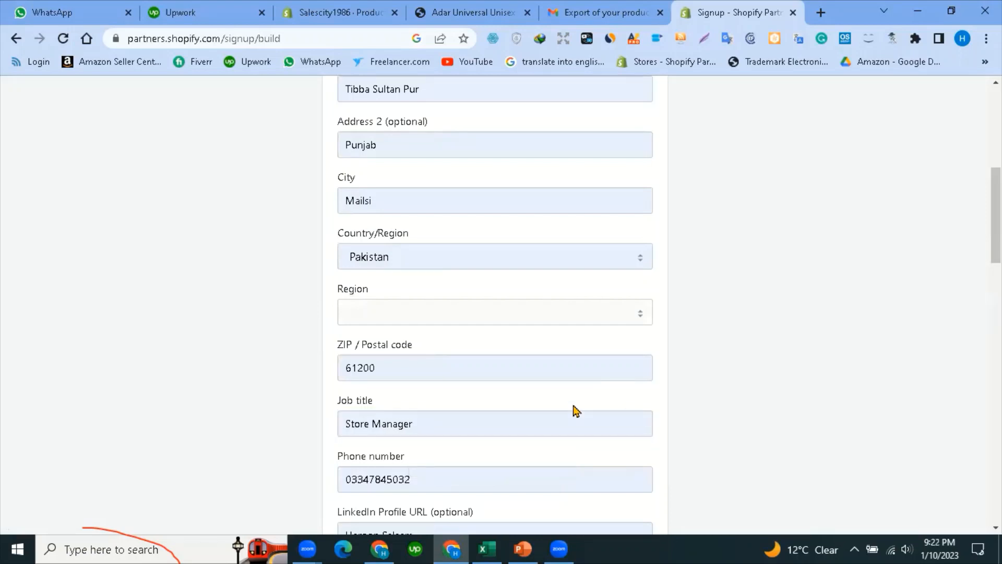
# Resubmit the completed signup form and save the address in Chrome's prompt.
pyautogui.scroll(-8, 487, 432)
pyautogui.scroll(-10, 429, 474)
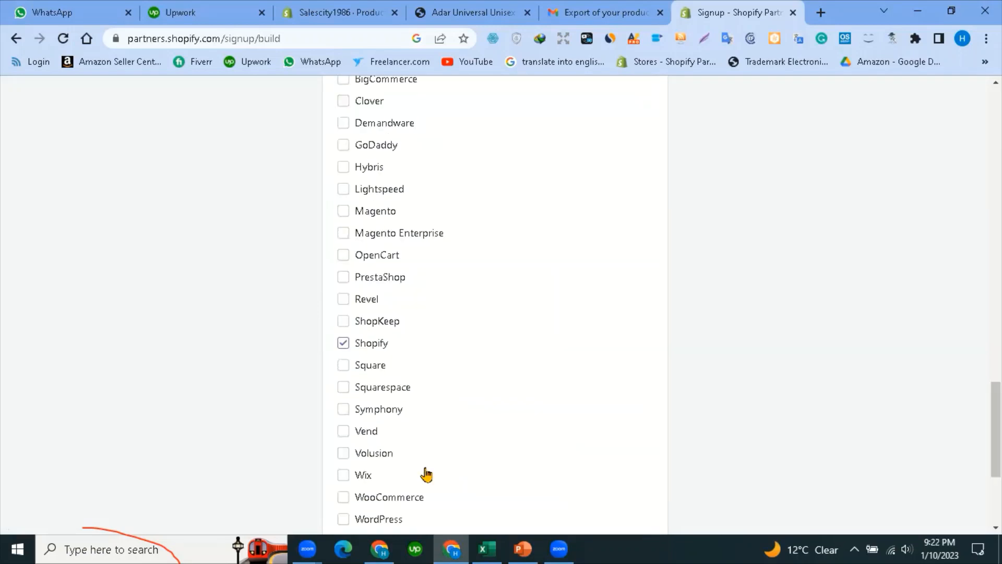
pyautogui.scroll(-5, 489, 469)
pyautogui.click(490, 468)
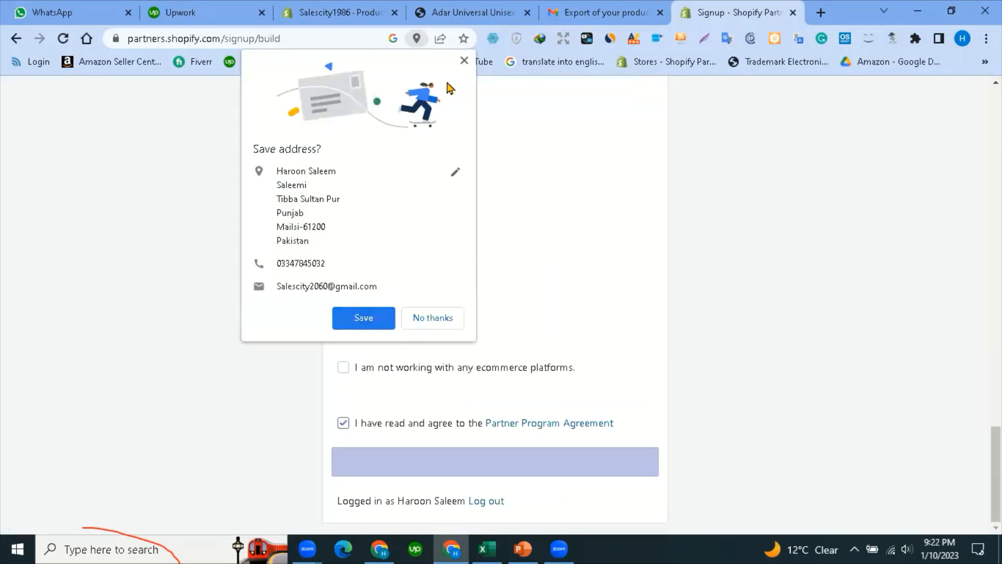
pyautogui.click(363, 318)
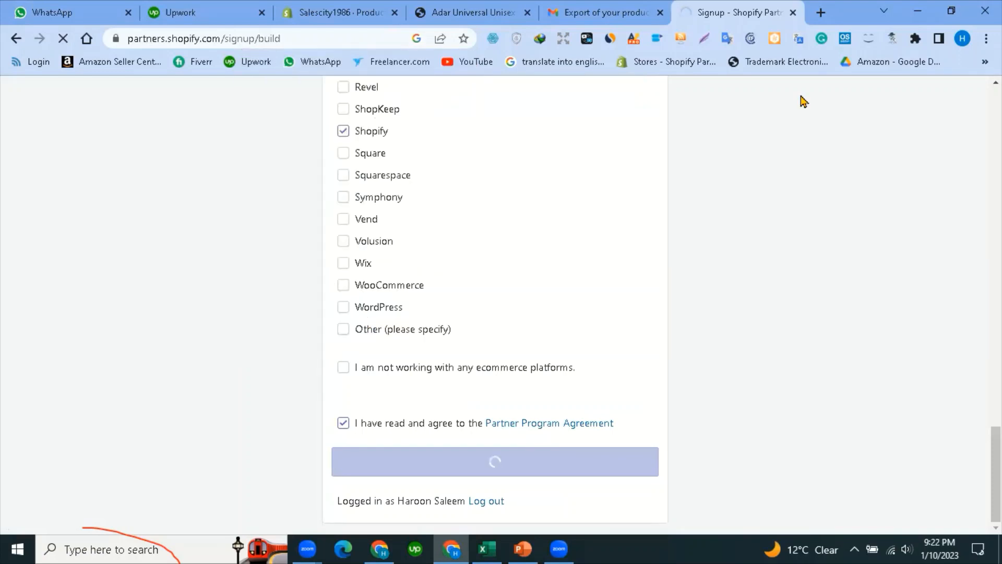
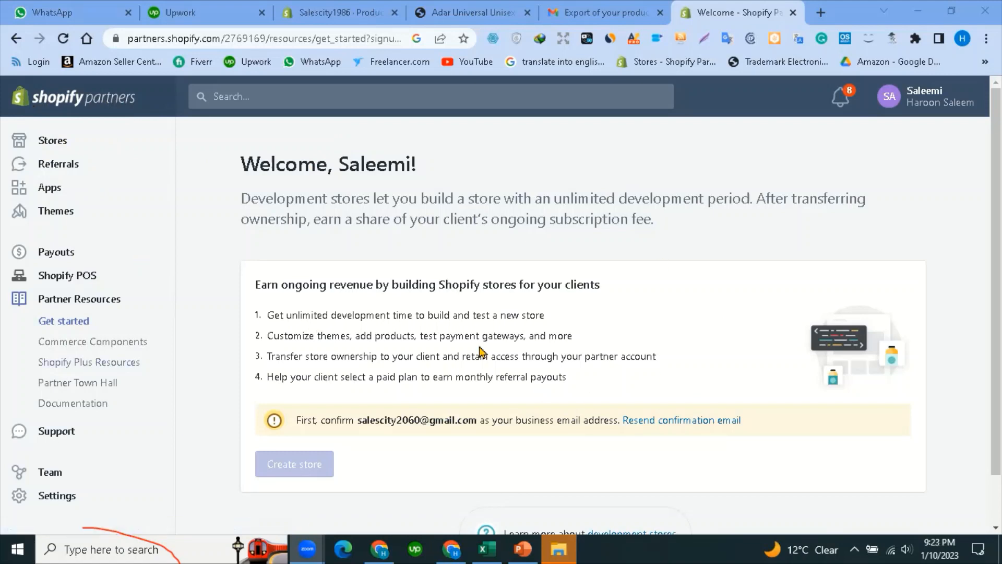
# Go to the Payouts page from the Shopify Partners sidebar.
pyautogui.scroll(-1, 427, 279)
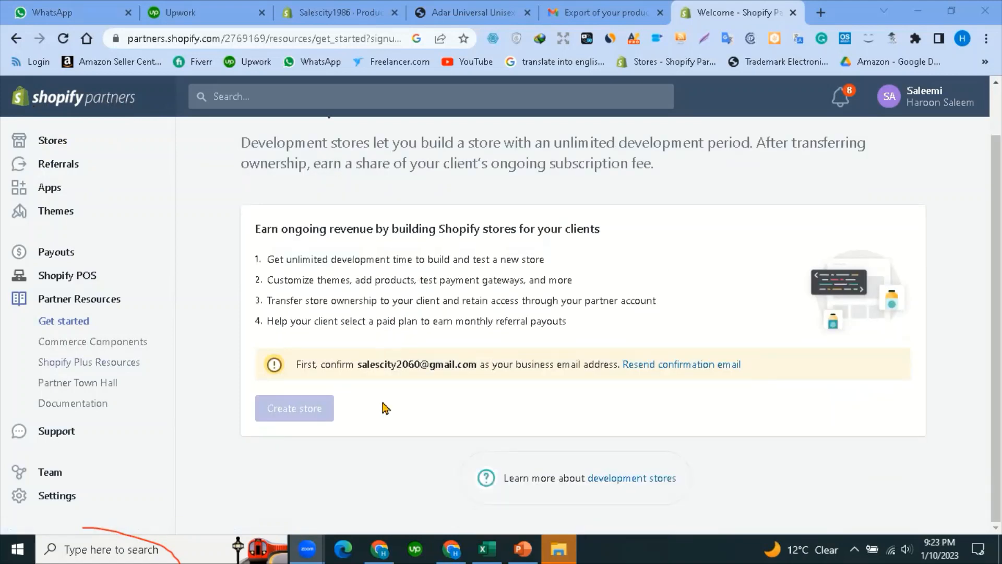
pyautogui.scroll(1, 397, 328)
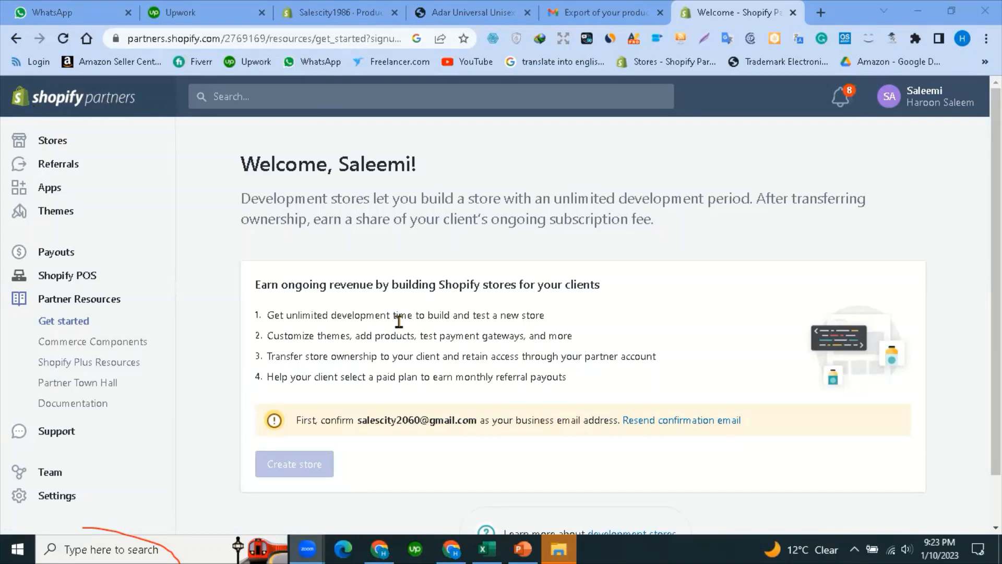
pyautogui.click(60, 254)
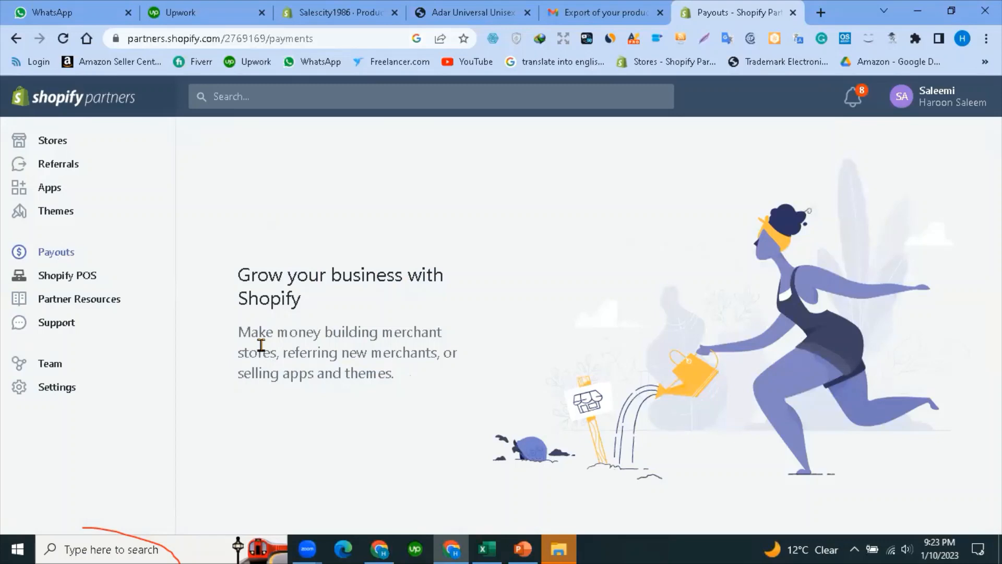
# Go to the Stores page and resend the business email confirmation.
pyautogui.click(58, 140)
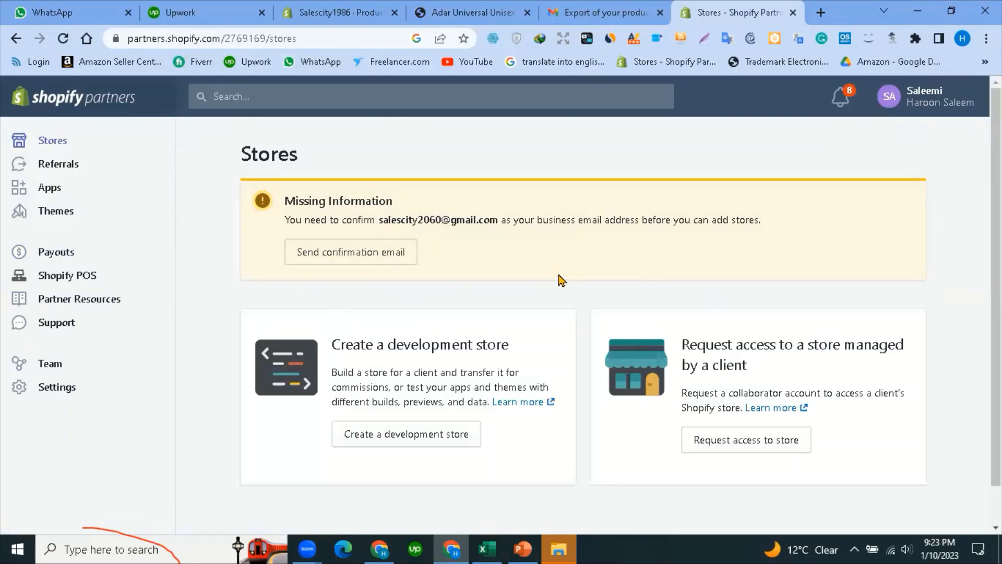
pyautogui.scroll(-1, 540, 280)
pyautogui.scroll(1, 406, 280)
pyautogui.click(359, 252)
# Start creating a development store from the Stores page.
pyautogui.scroll(-1, 480, 261)
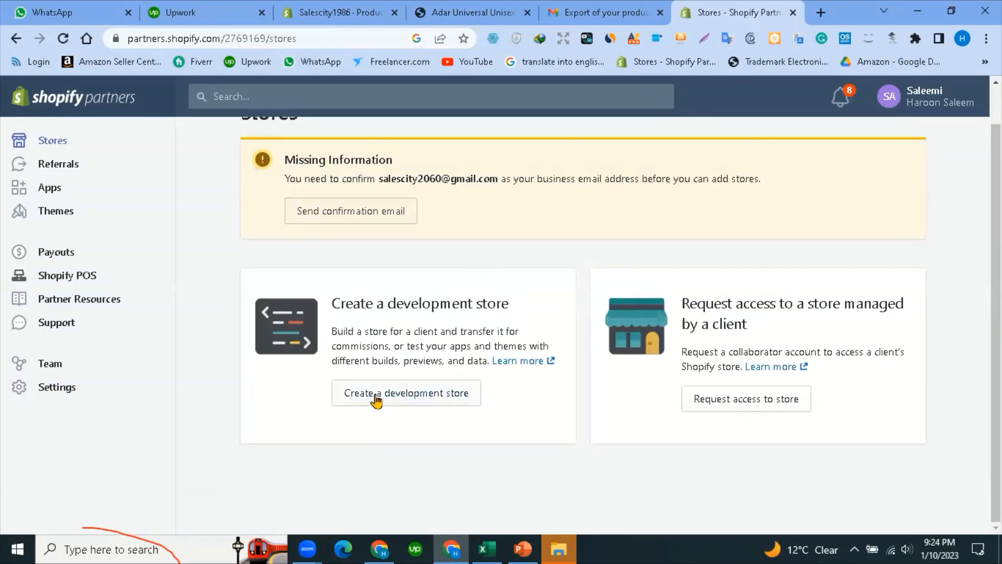
pyautogui.scroll(1, 399, 277)
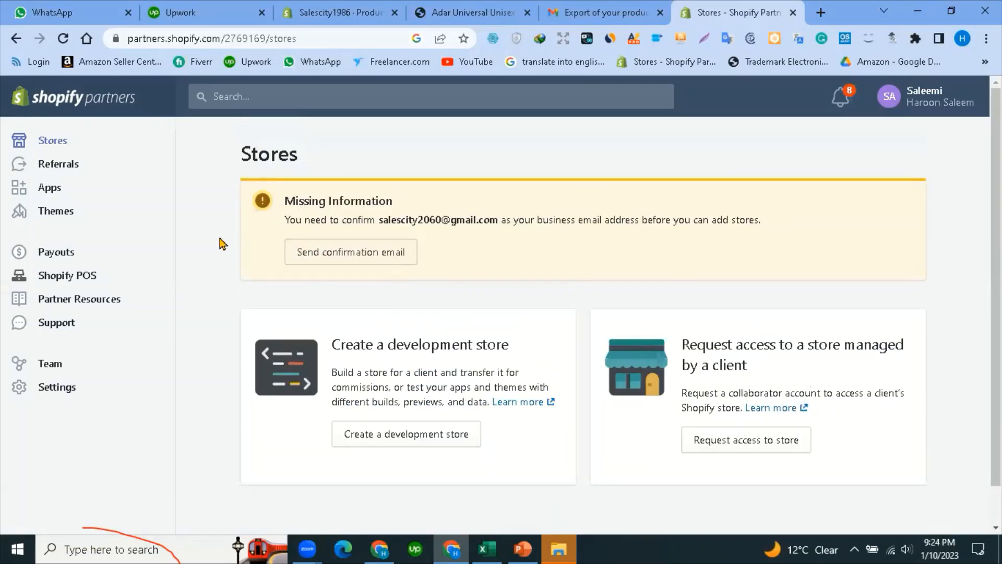
pyautogui.scroll(-1, 358, 329)
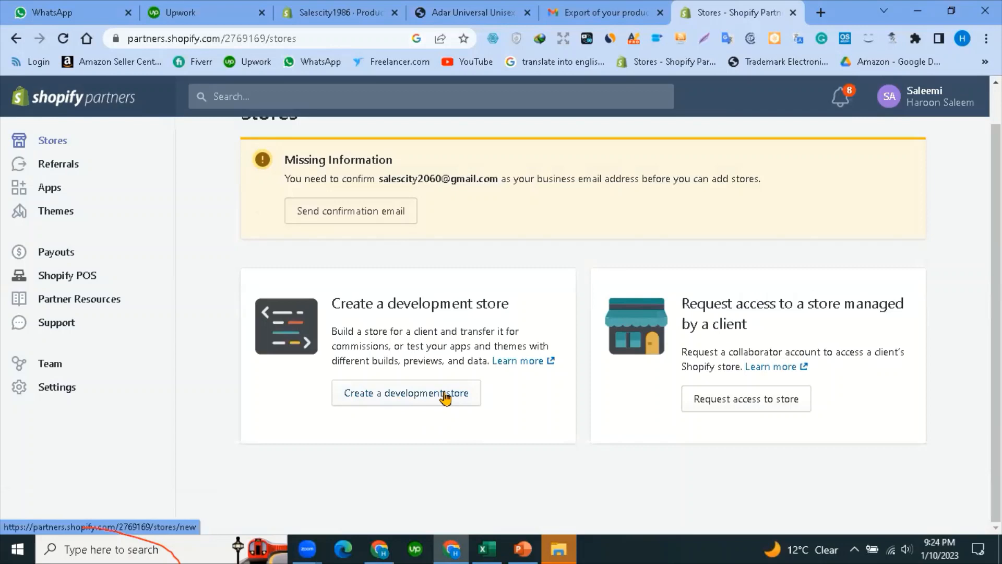
pyautogui.click(404, 396)
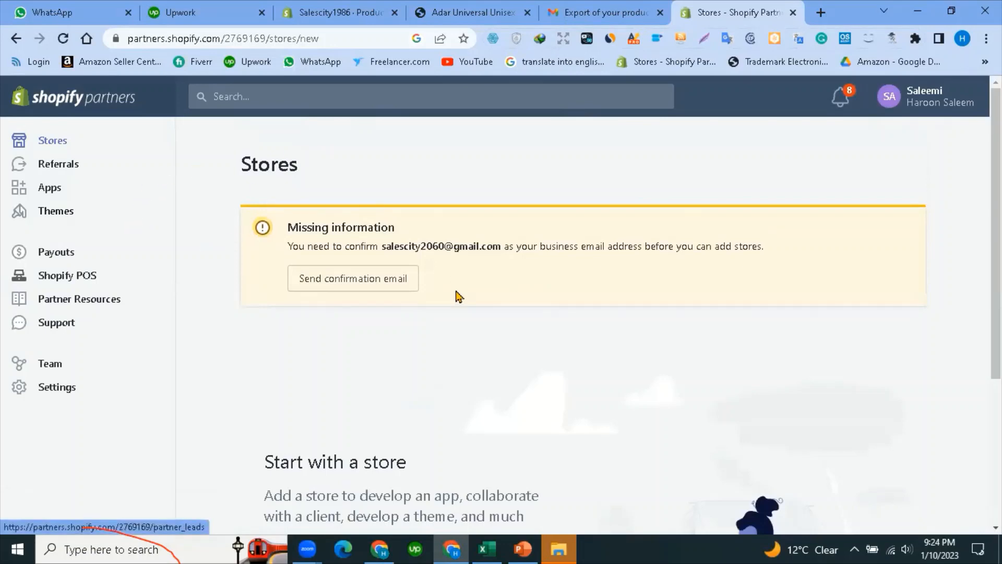
# Scroll through the new store page, where adding a store is still blocked.
pyautogui.scroll(-4, 458, 295)
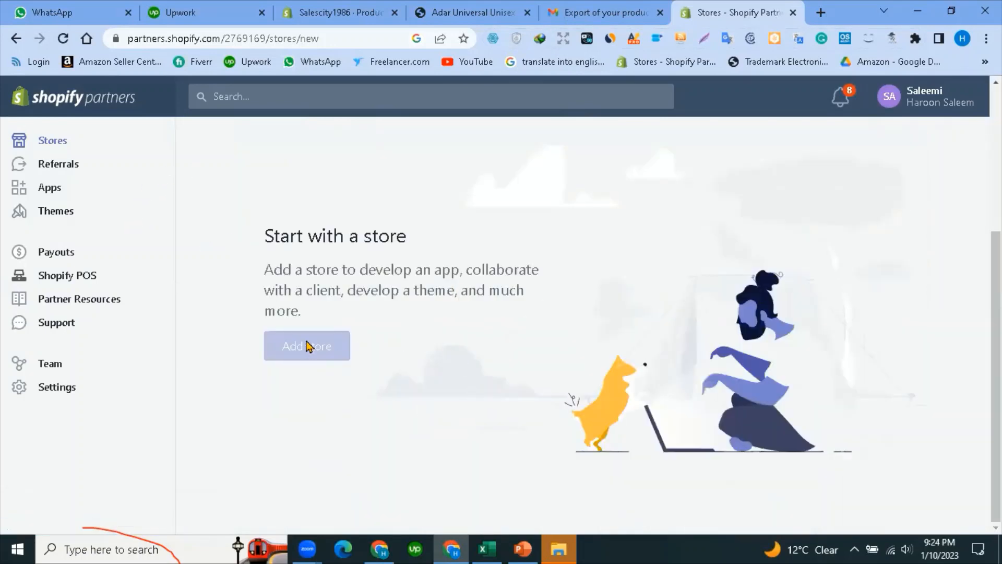
pyautogui.scroll(4, 351, 301)
pyautogui.scroll(-4, 351, 302)
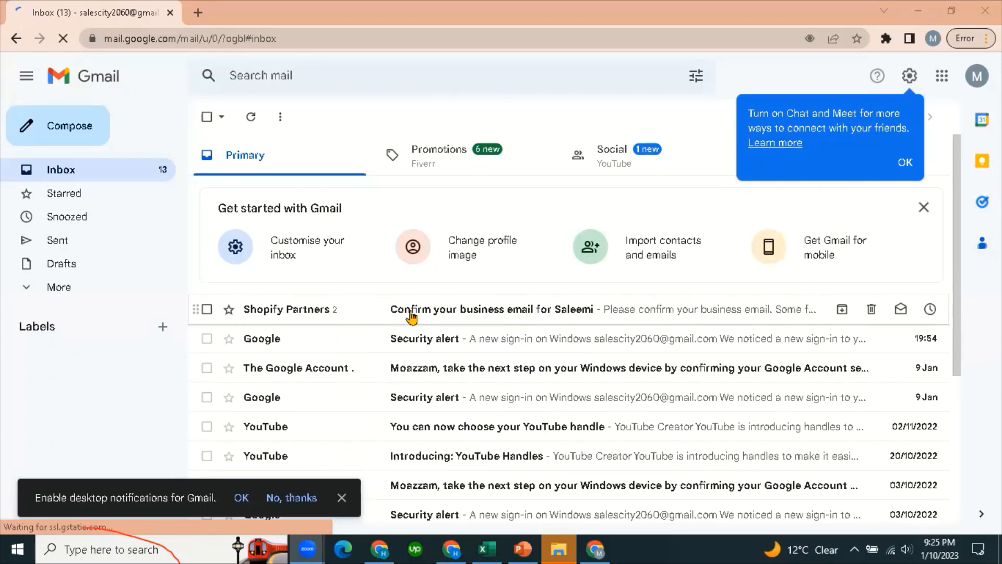
# Confirm the business email from the Shopify Partners message in Gmail.
pyautogui.click(554, 312)
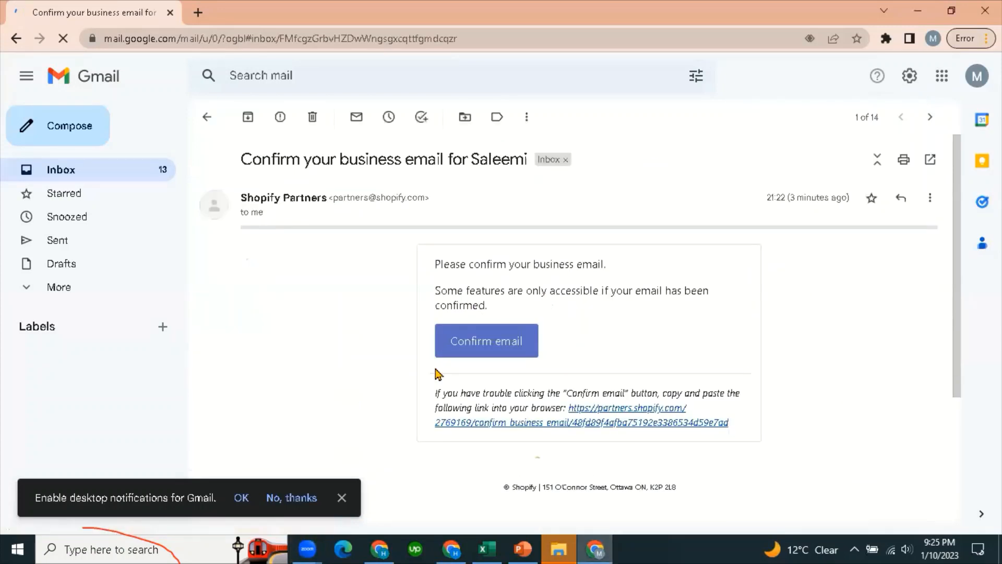
pyautogui.click(481, 345)
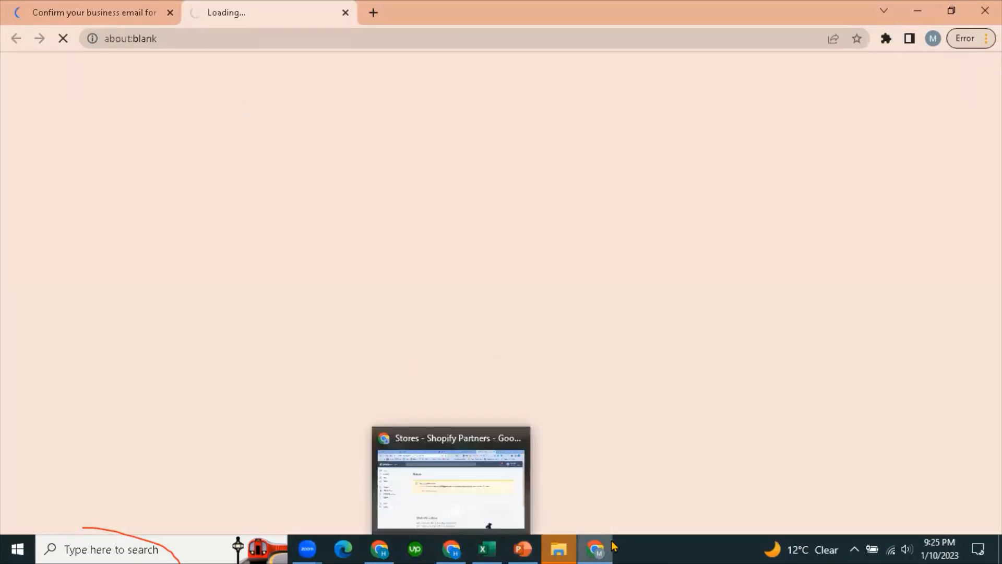
pyautogui.moveTo(595, 547)
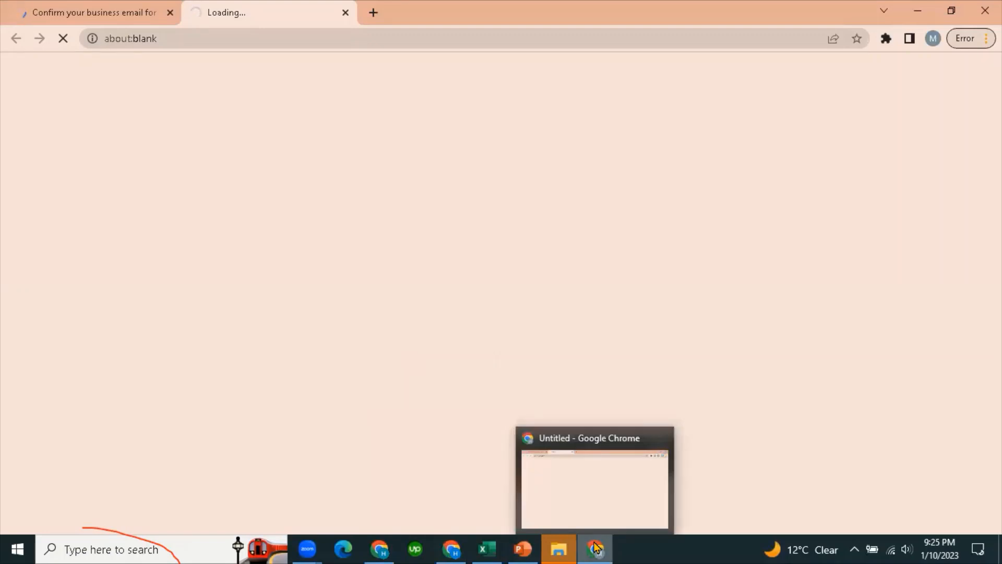
pyautogui.click(451, 548)
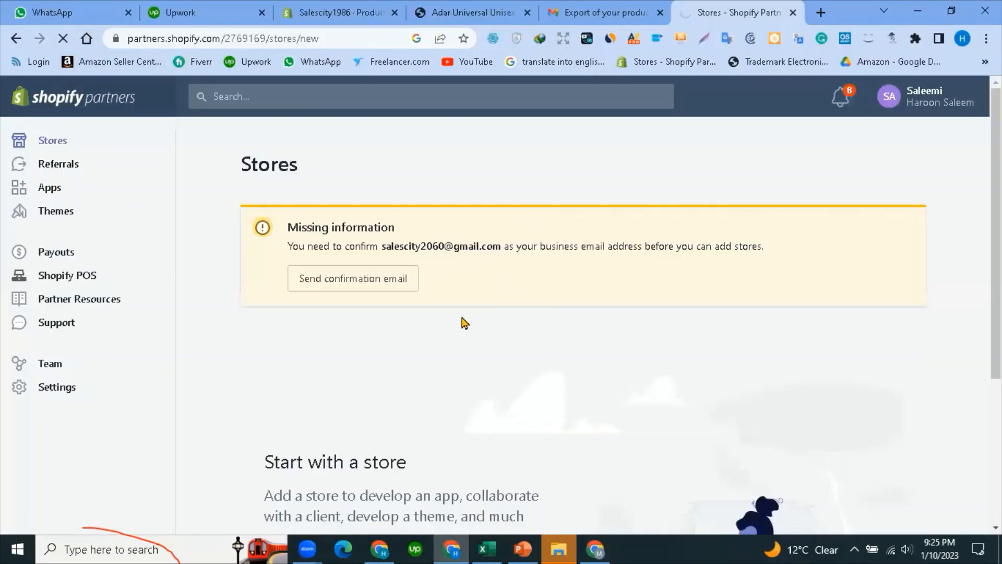
# Resend the confirmation from Partners, then bring up the Shopify log-in window.
pyautogui.click(386, 293)
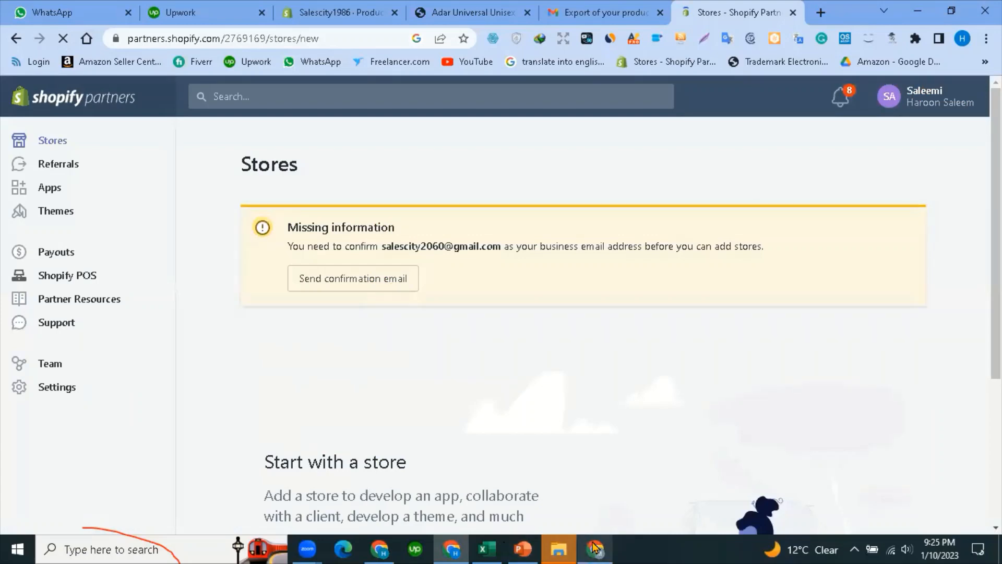
pyautogui.moveTo(595, 547)
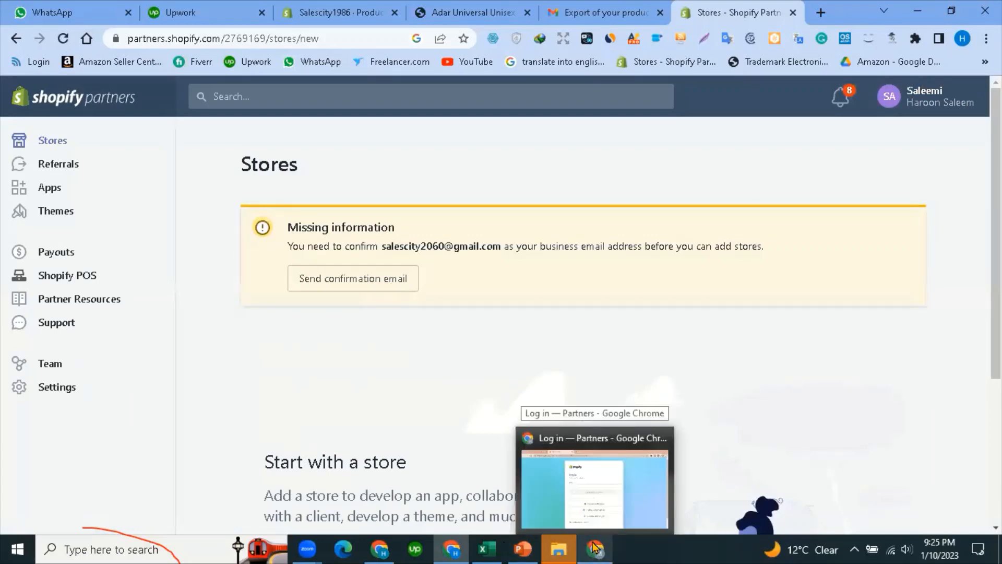
pyautogui.click(595, 547)
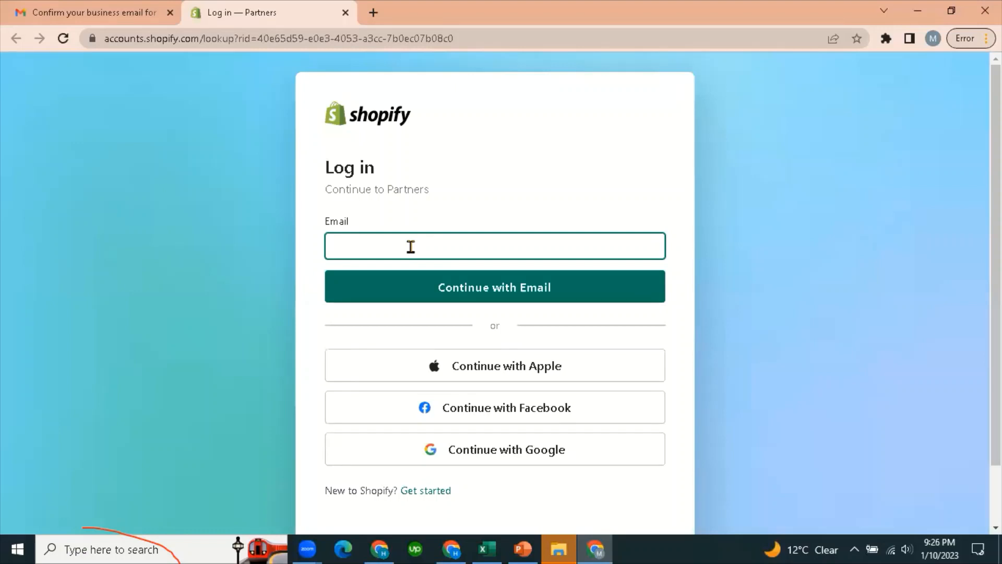
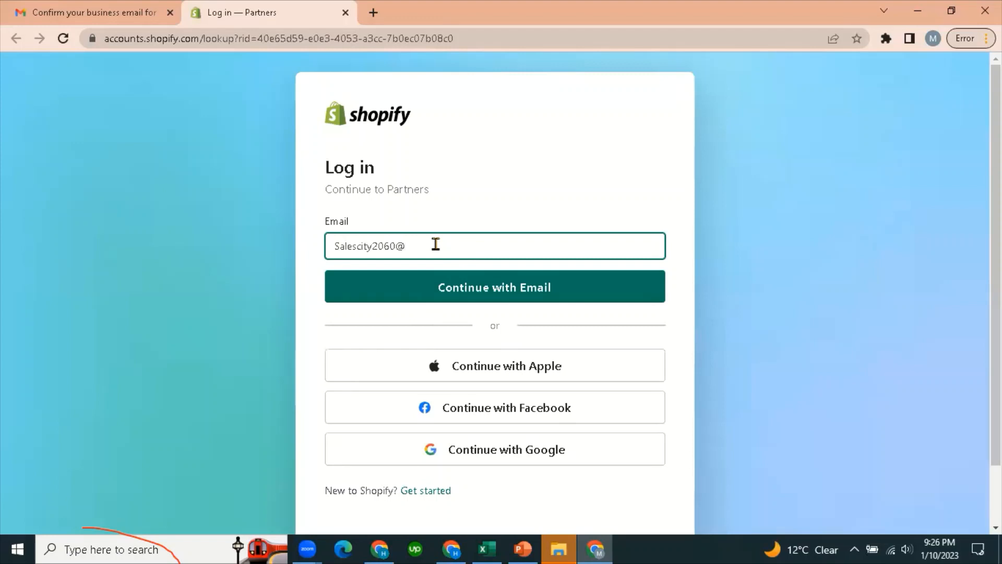
# Enter the account email address on the Shopify log-in page and continue with email.
pyautogui.click(488, 288)
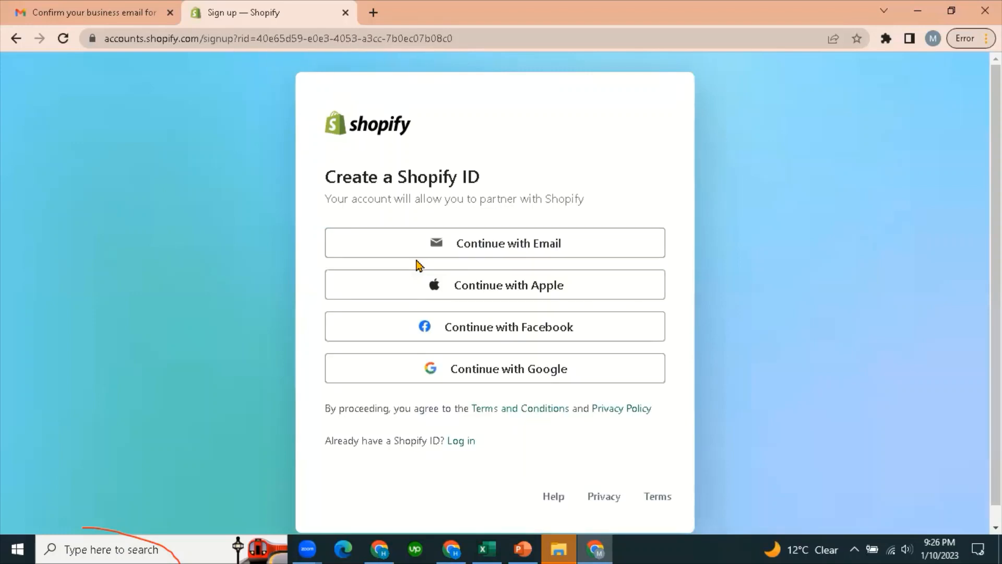
# Back out of the Shopify ID sign-up offer and resubmit the email to log in.
pyautogui.scroll(-1, 491, 318)
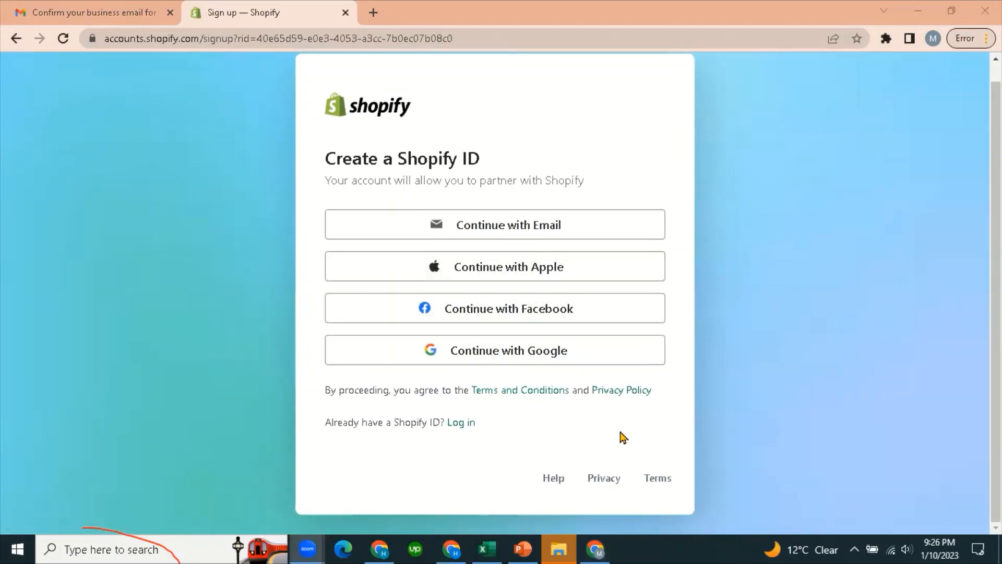
pyautogui.scroll(1, 571, 264)
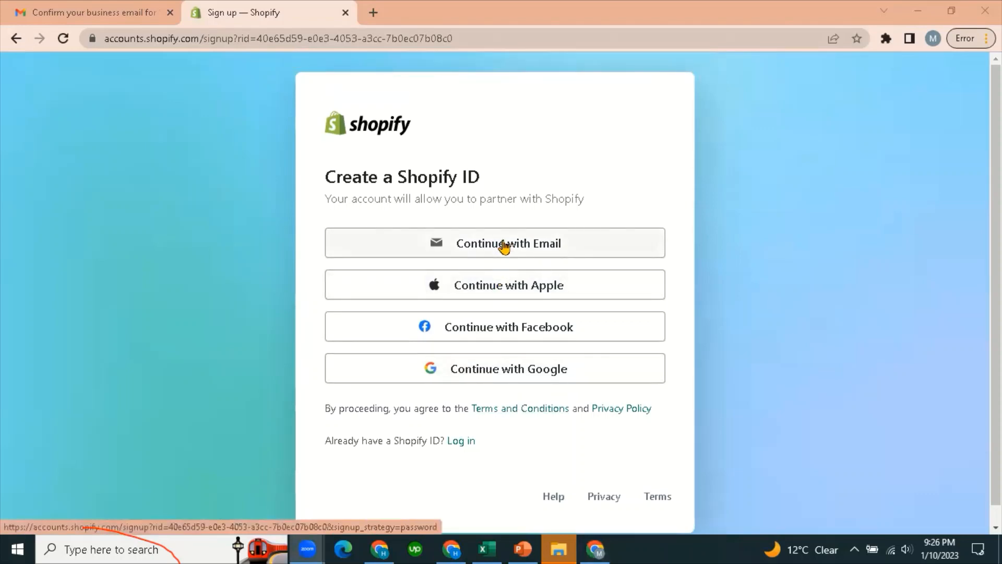
pyautogui.scroll(-1, 313, 356)
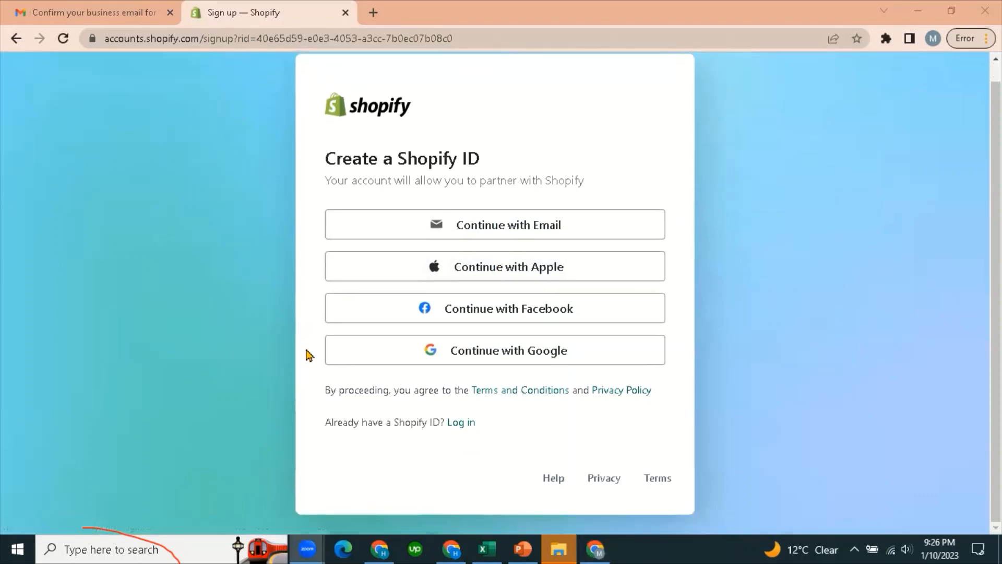
pyautogui.scroll(1, 309, 352)
pyautogui.click(470, 247)
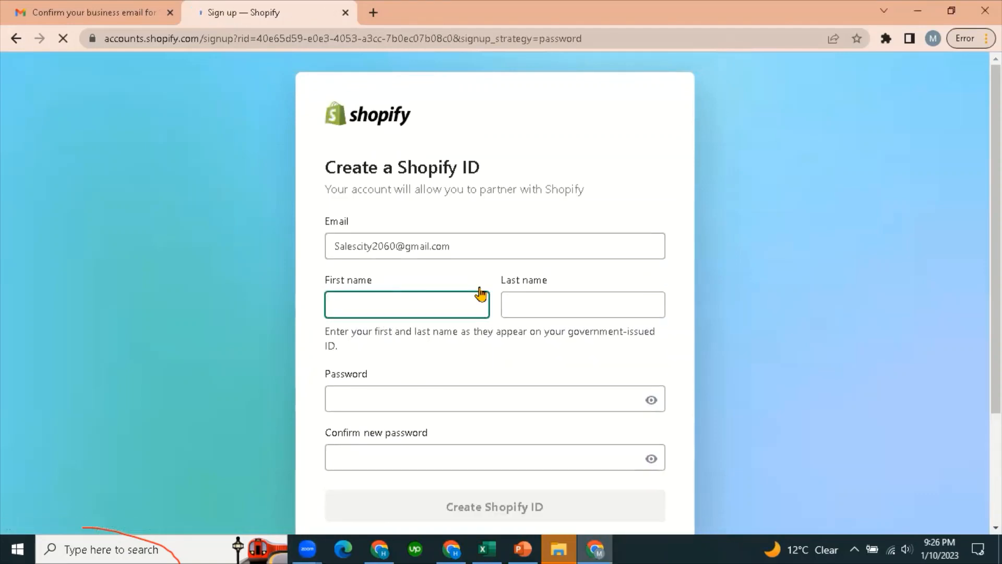
pyautogui.scroll(-3, 428, 417)
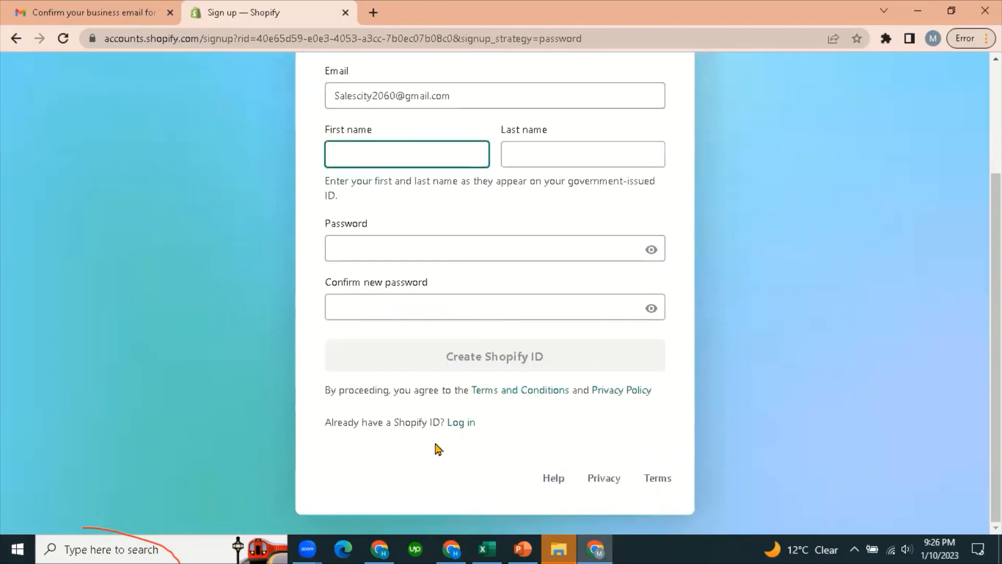
pyautogui.click(455, 423)
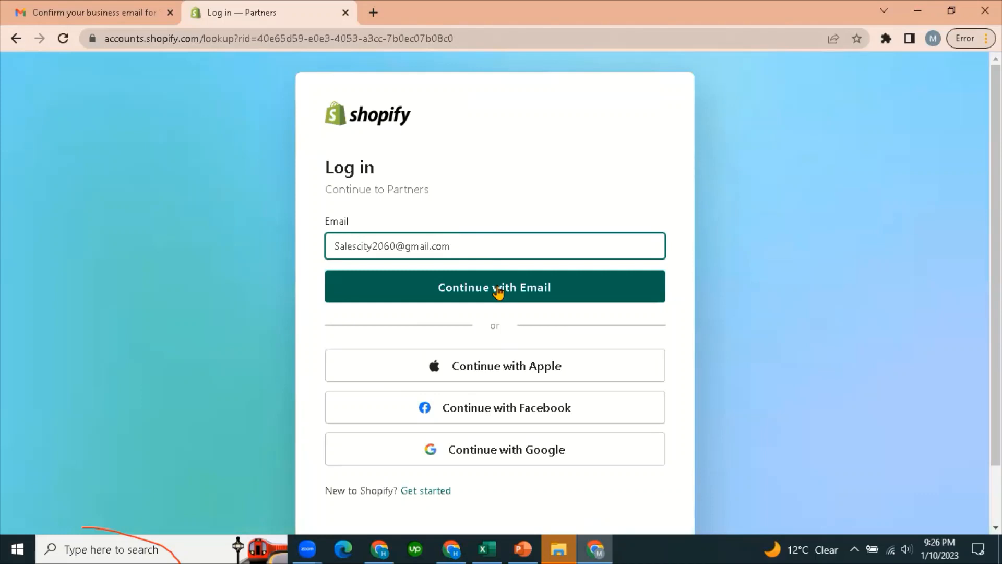
pyautogui.click(497, 290)
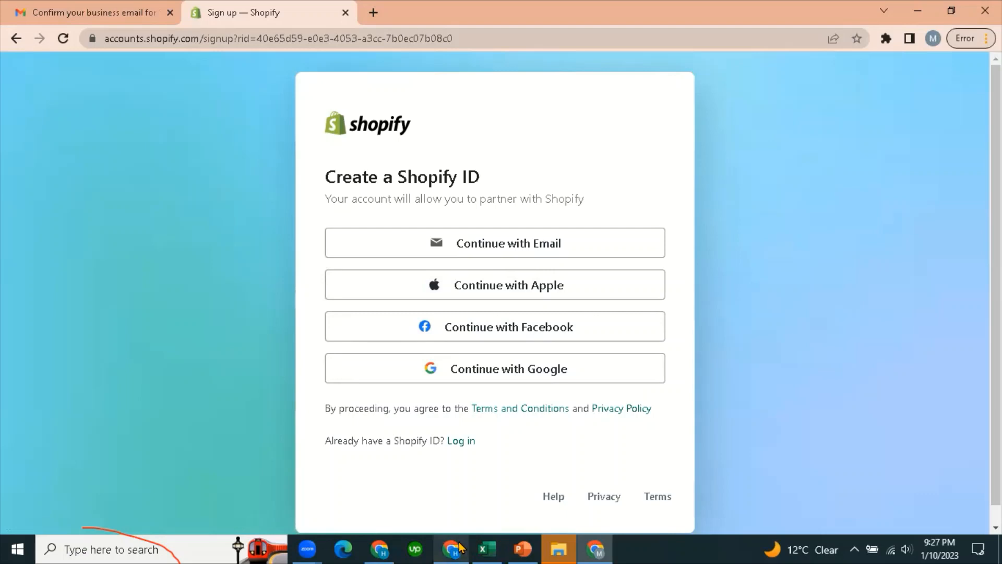
# Switch between browser windows and tabs to reach the product export email in Gmail.
pyautogui.moveTo(460, 547)
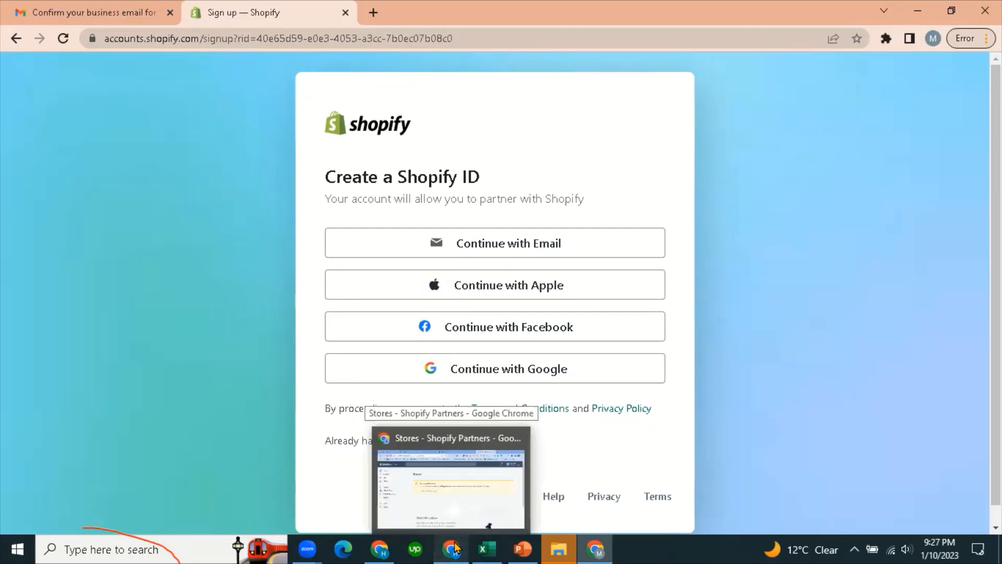
pyautogui.click(456, 548)
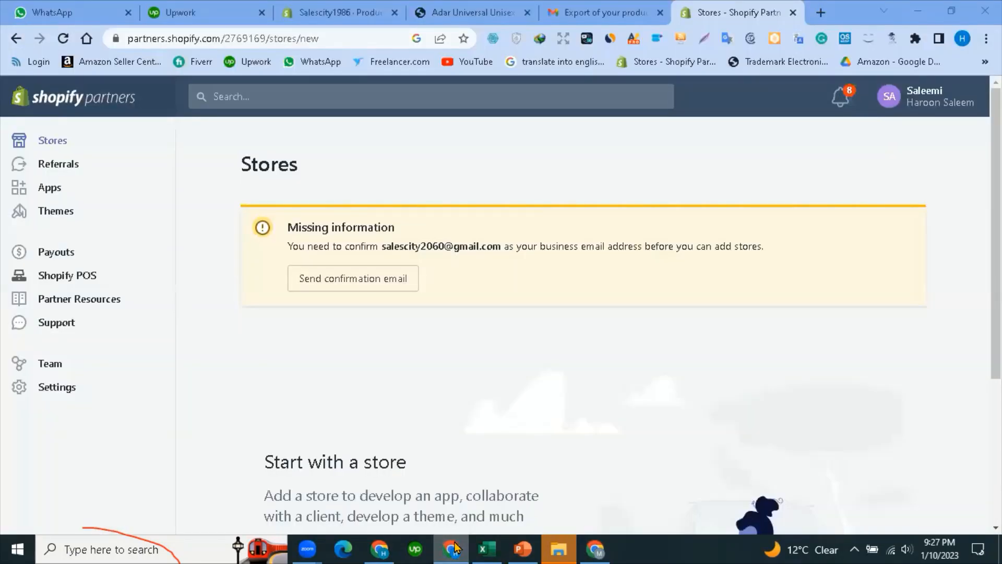
pyautogui.click(455, 548)
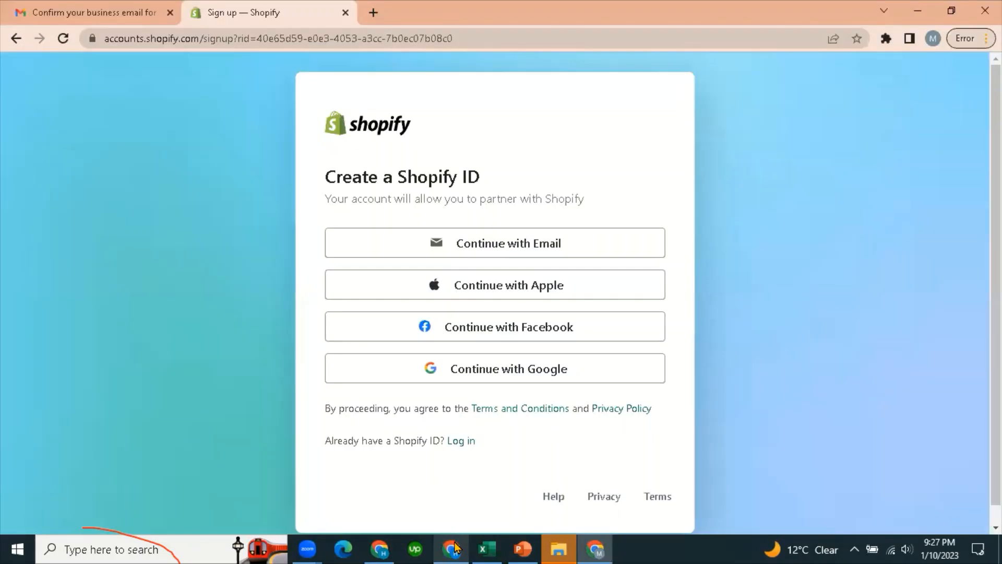
pyautogui.click(379, 548)
pyautogui.click(96, 12)
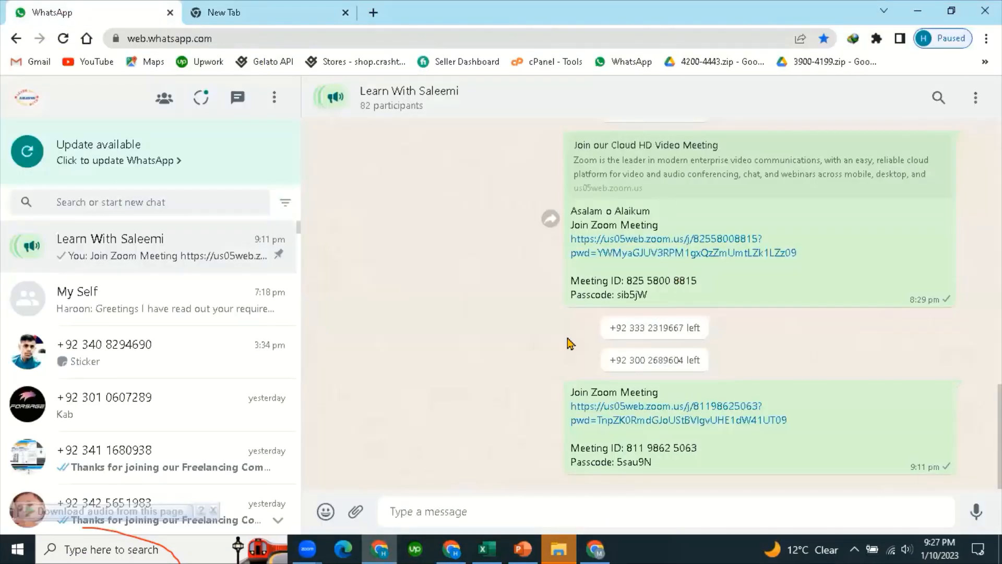
pyautogui.click(198, 8)
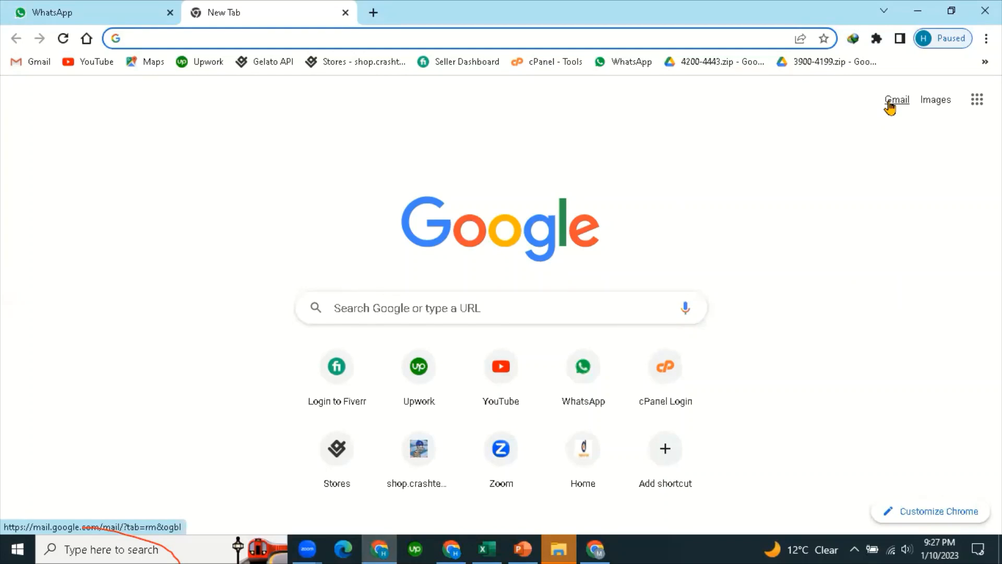
pyautogui.click(451, 548)
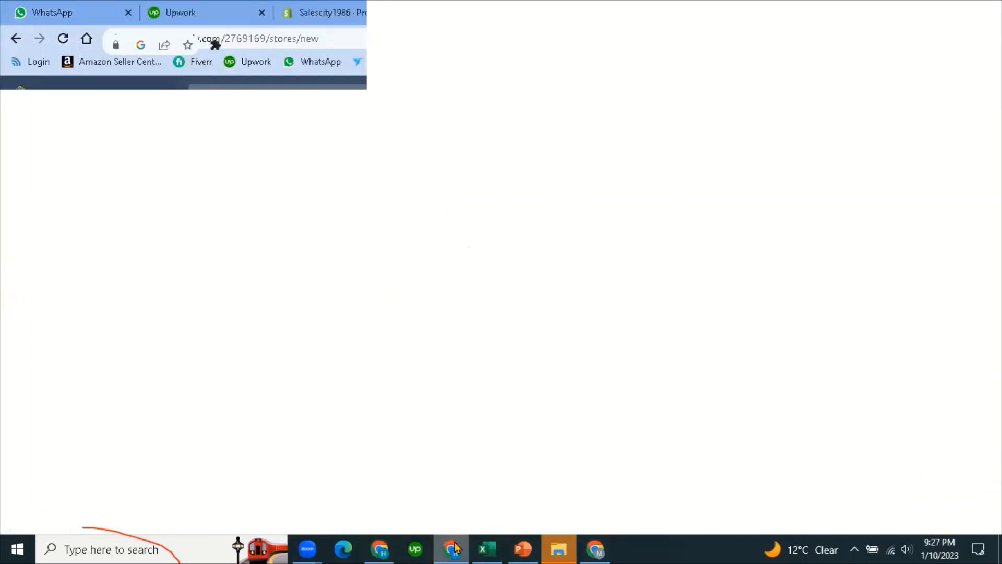
pyautogui.hotkey('ctrl', 'shift', 'Tab')
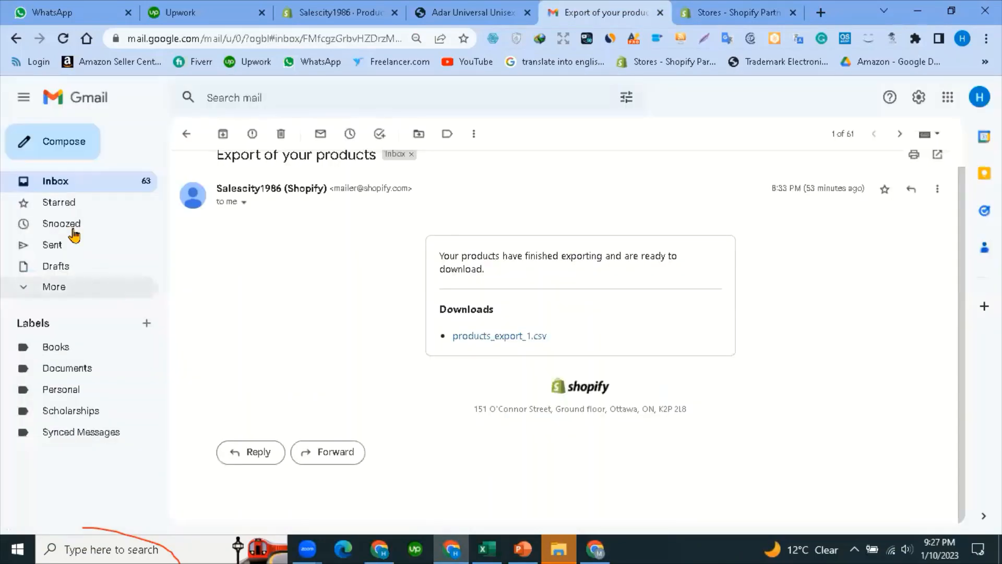
# Return from the export email to the inbox, then open the Shopify Partners Stores page.
pyautogui.click(51, 193)
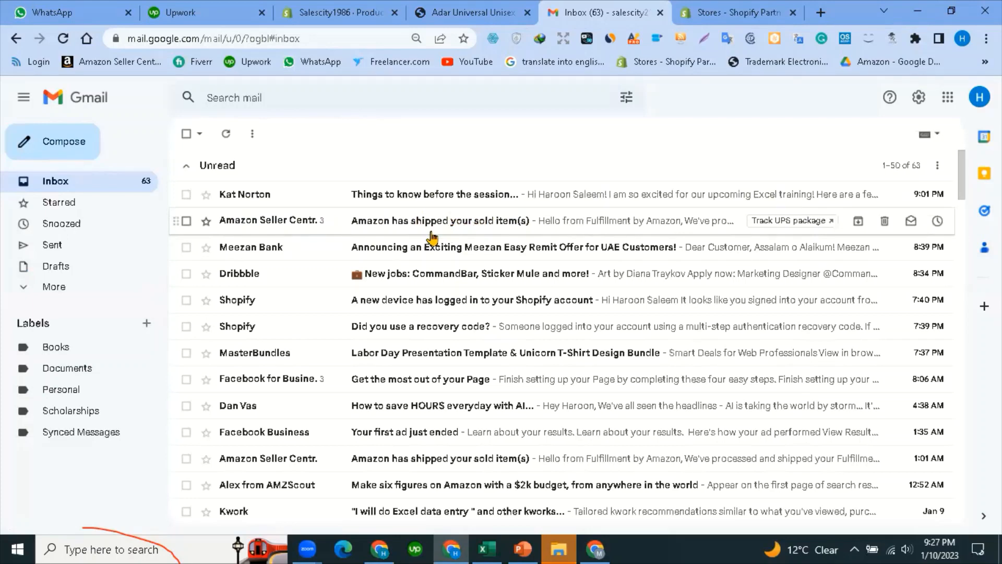
pyautogui.scroll(-7, 365, 282)
pyautogui.scroll(7, 389, 290)
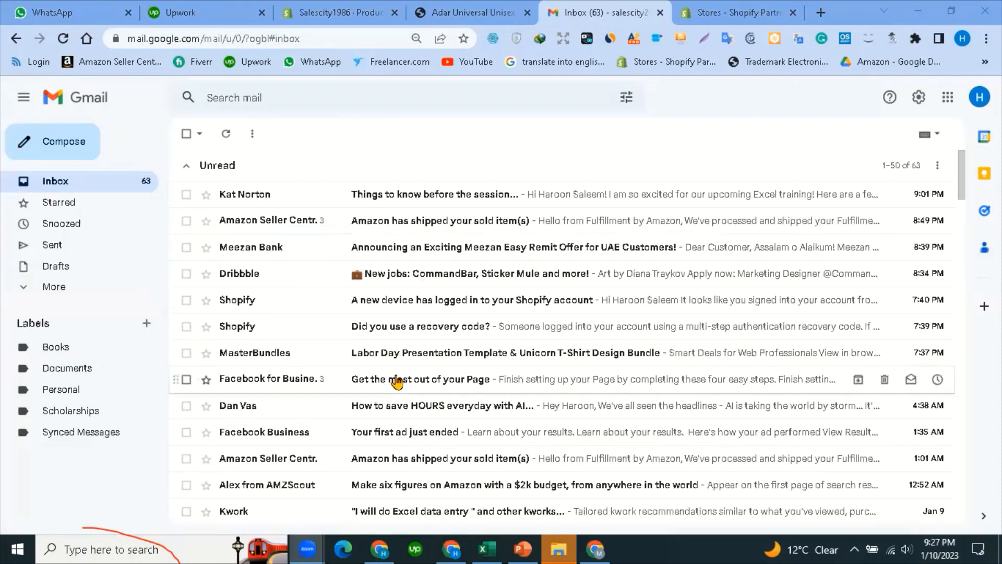
pyautogui.scroll(-3, 408, 359)
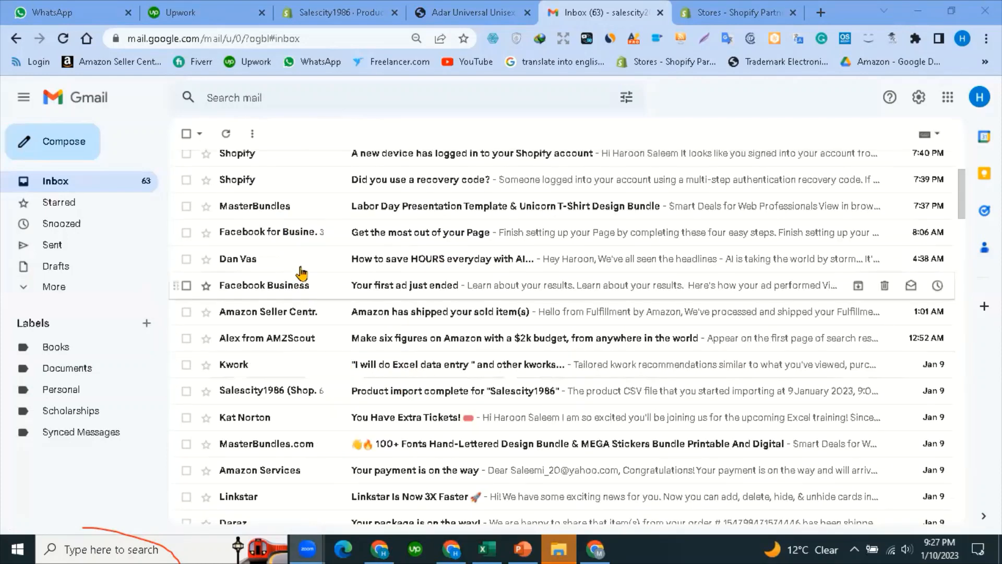
pyautogui.scroll(-3, 394, 467)
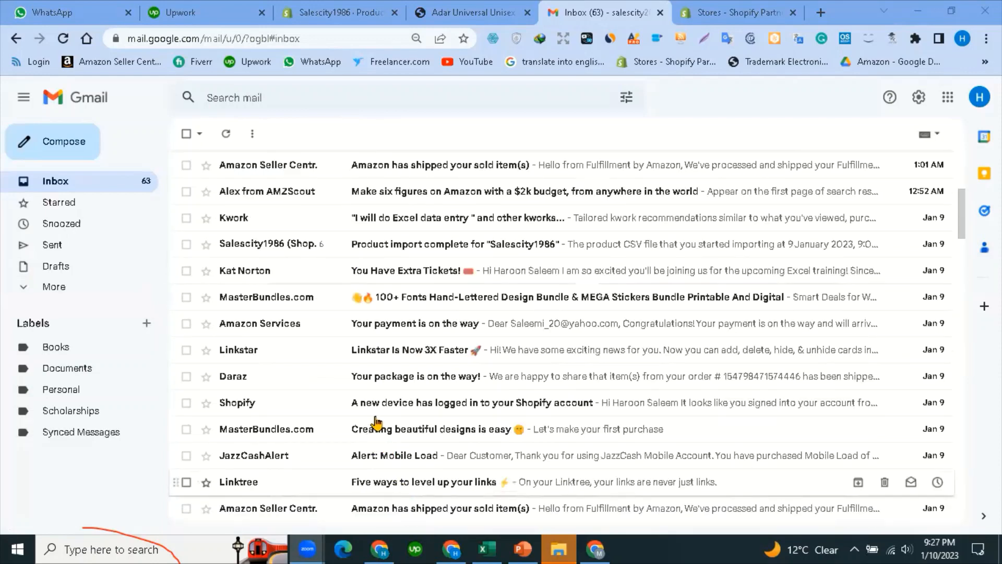
pyautogui.scroll(6, 386, 417)
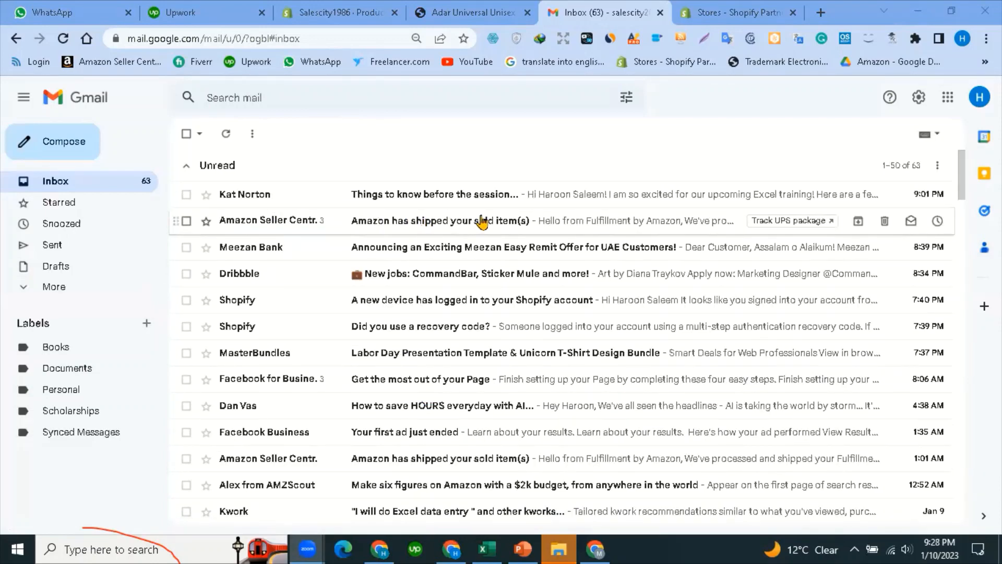
pyautogui.click(496, 9)
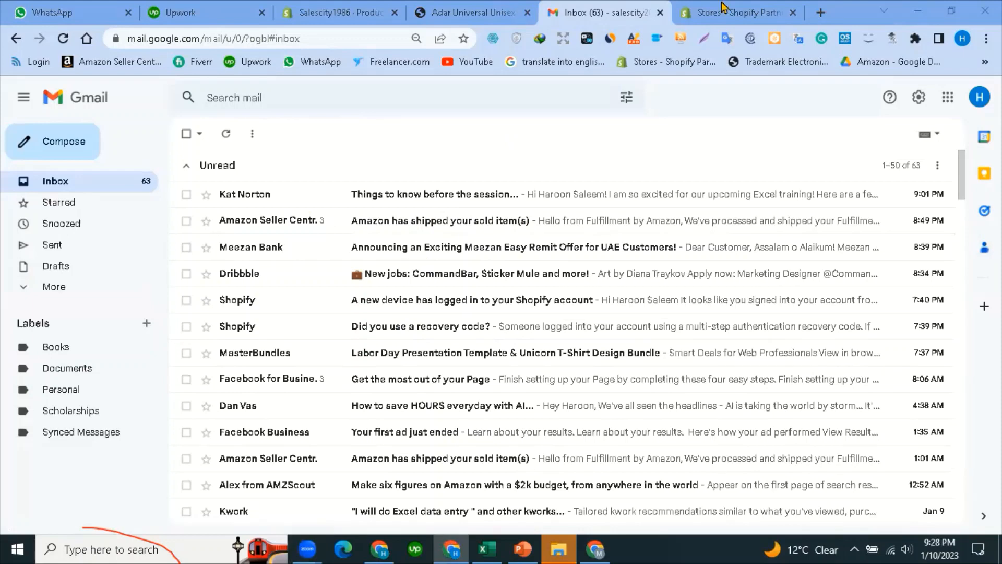
pyautogui.click(725, 9)
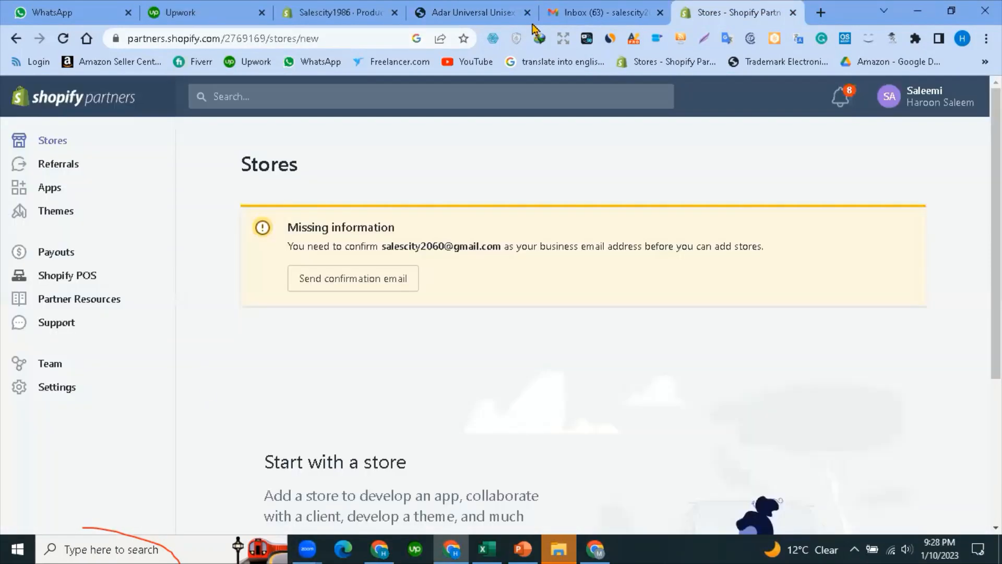
# Request a new business email confirmation from the Partners Stores page.
pyautogui.click(347, 277)
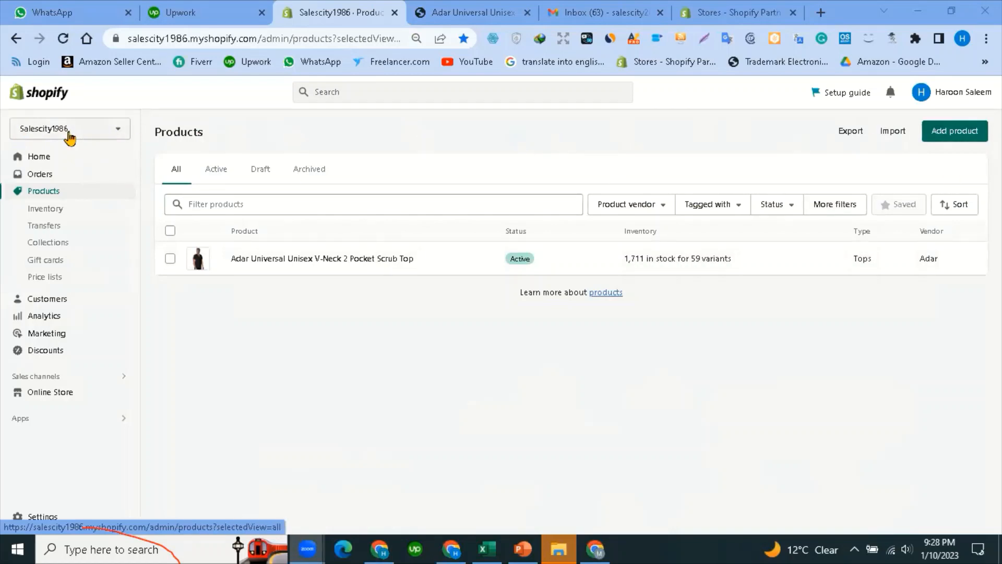
pyautogui.click(117, 131)
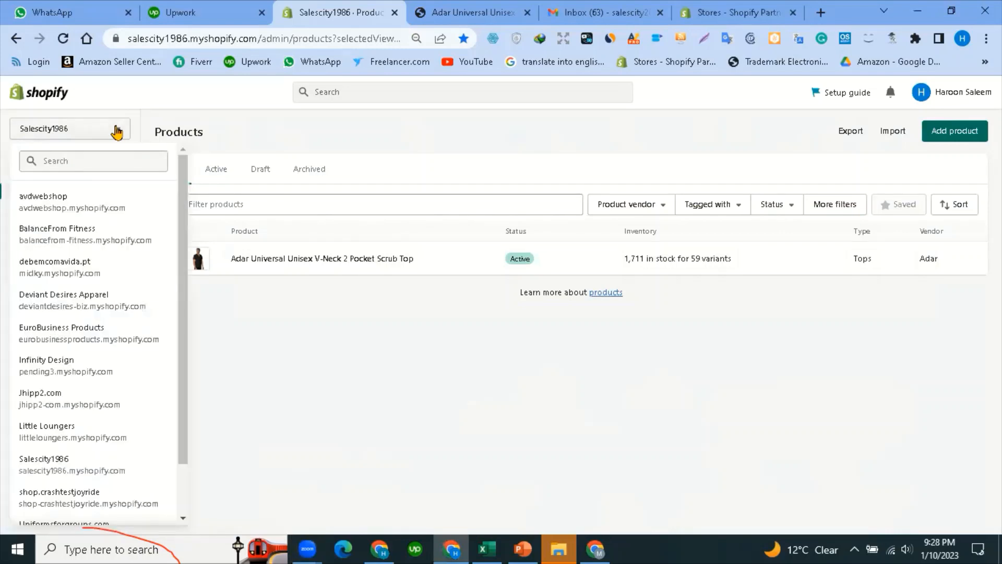
pyautogui.scroll(-2, 56, 437)
pyautogui.scroll(2, 56, 469)
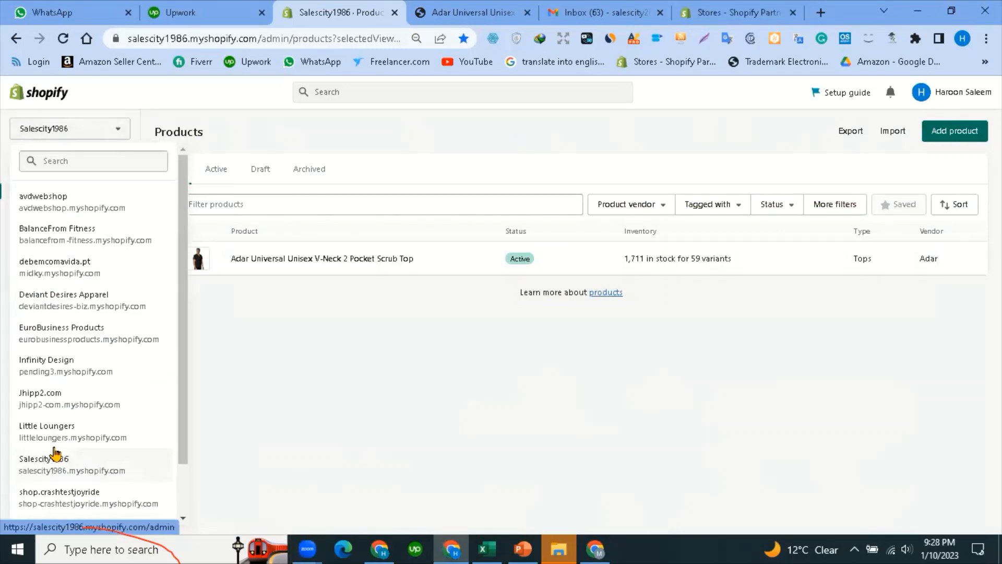
pyautogui.click(289, 132)
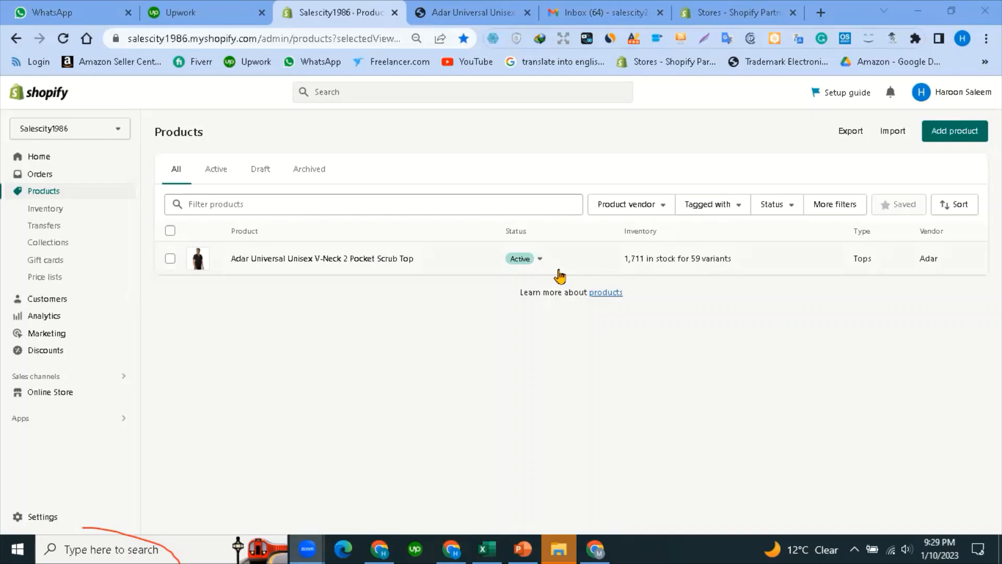
pyautogui.click(556, 548)
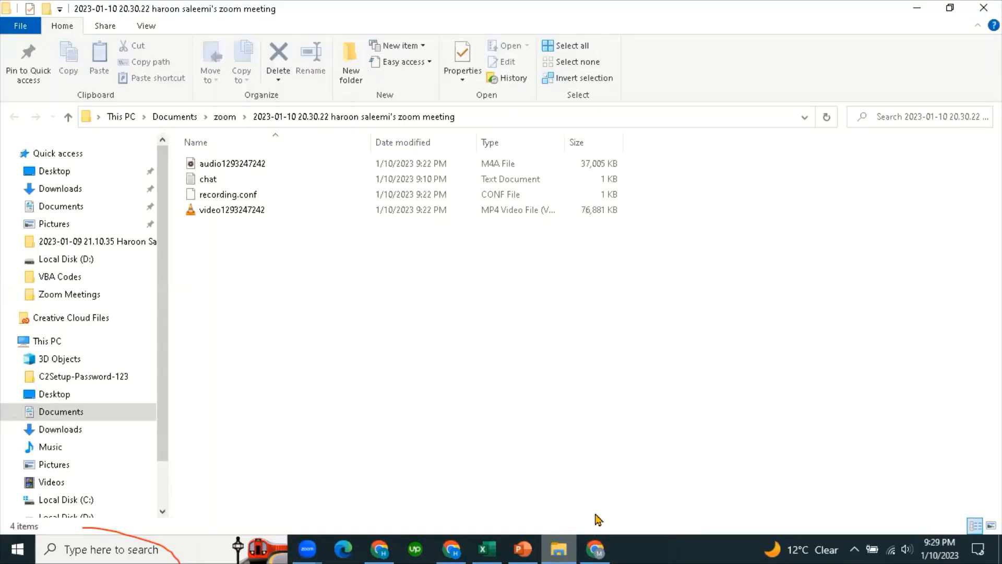
# Bring the Nurse B Today Excel workbook to the front.
pyautogui.click(555, 548)
pyautogui.click(523, 548)
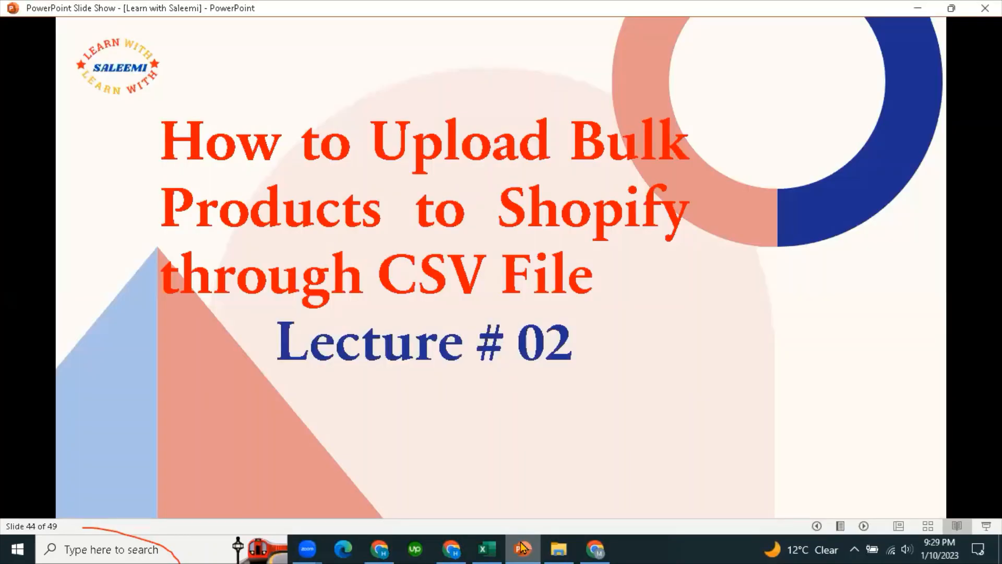
pyautogui.click(498, 547)
pyautogui.moveTo(349, 352); pyautogui.dragTo(348, 361)
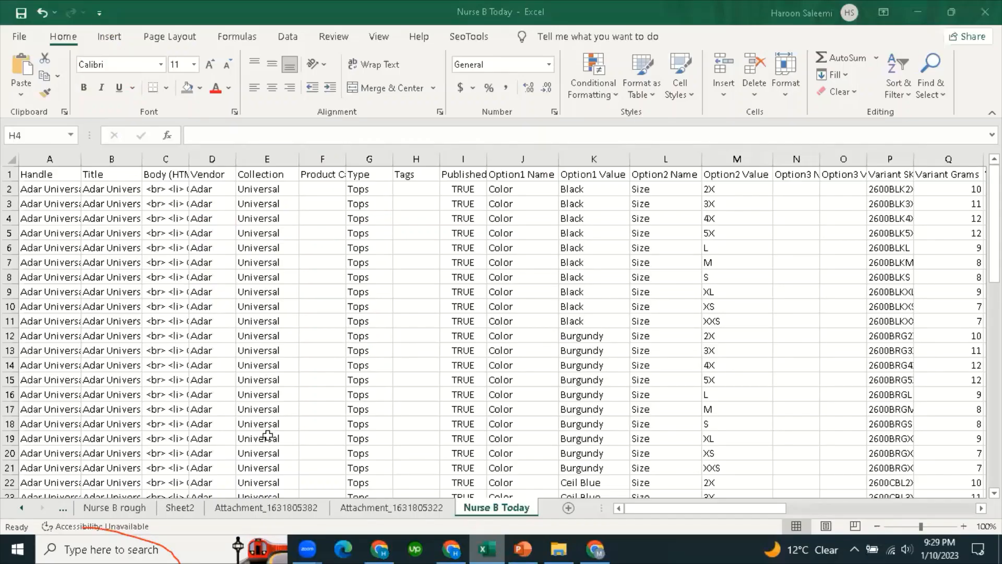
pyautogui.scroll(-7, 269, 434)
pyautogui.click(389, 509)
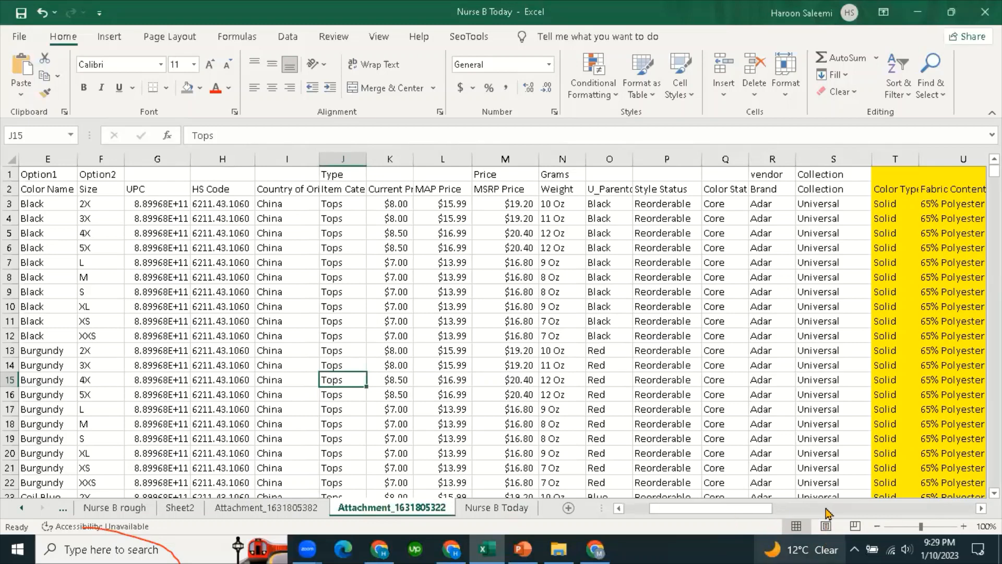
pyautogui.click(871, 509)
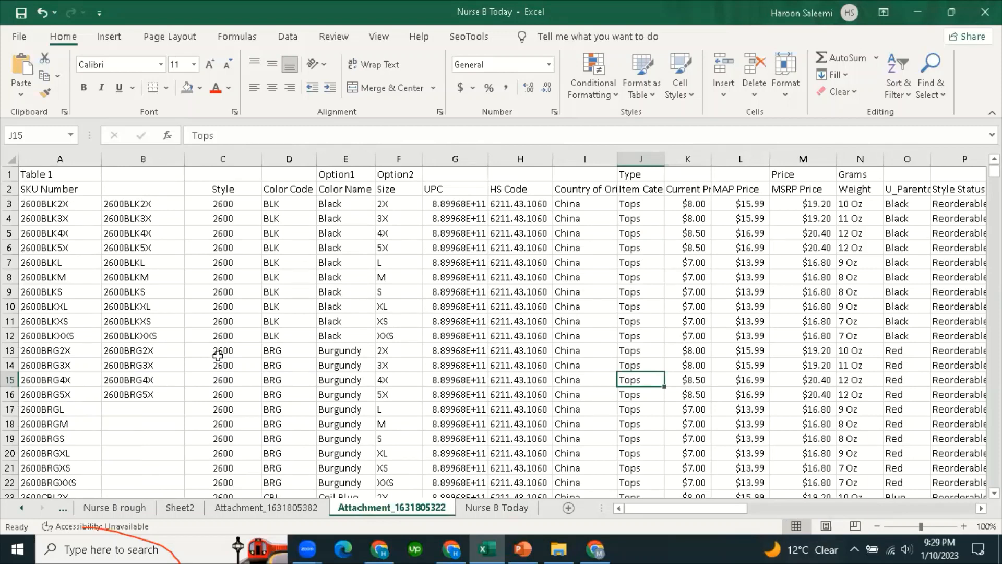
pyautogui.click(10, 159)
pyautogui.click(341, 307)
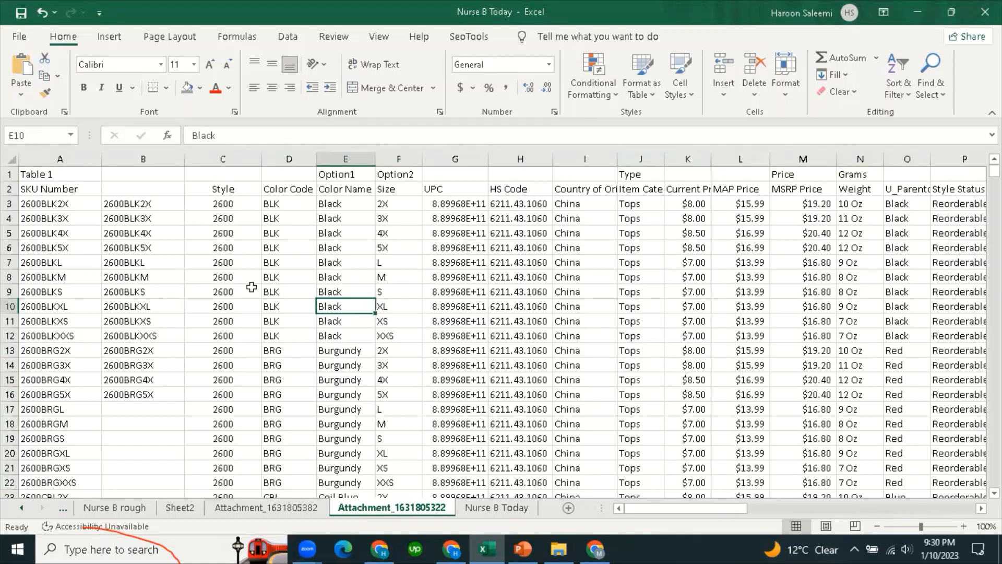
pyautogui.scroll(-15, 448, 432)
pyautogui.scroll(15, 427, 431)
pyautogui.click(491, 514)
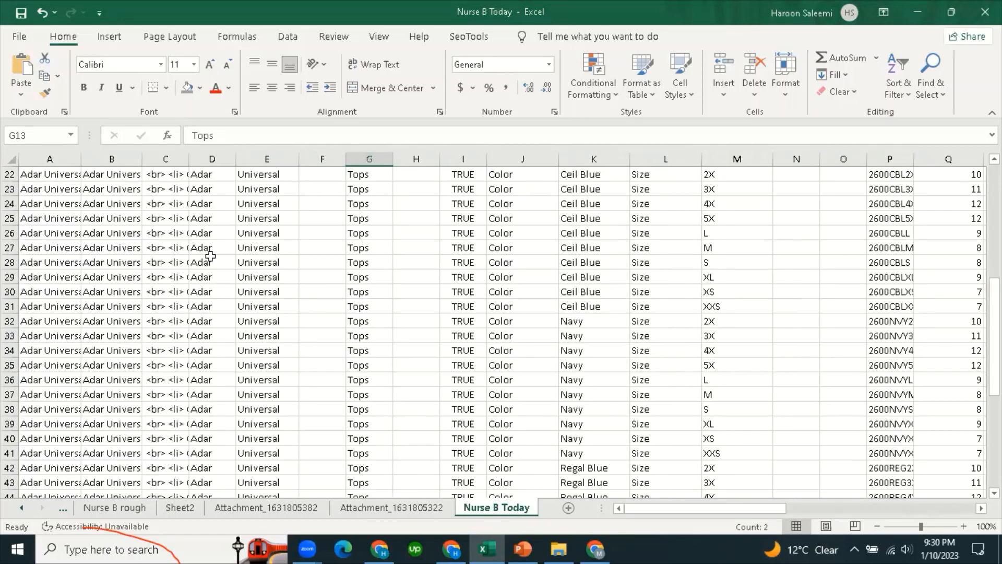
# Inspect the header rows, Tops type, Universal collection and description cells on Nurse B Today.
pyautogui.scroll(7, 736, 344)
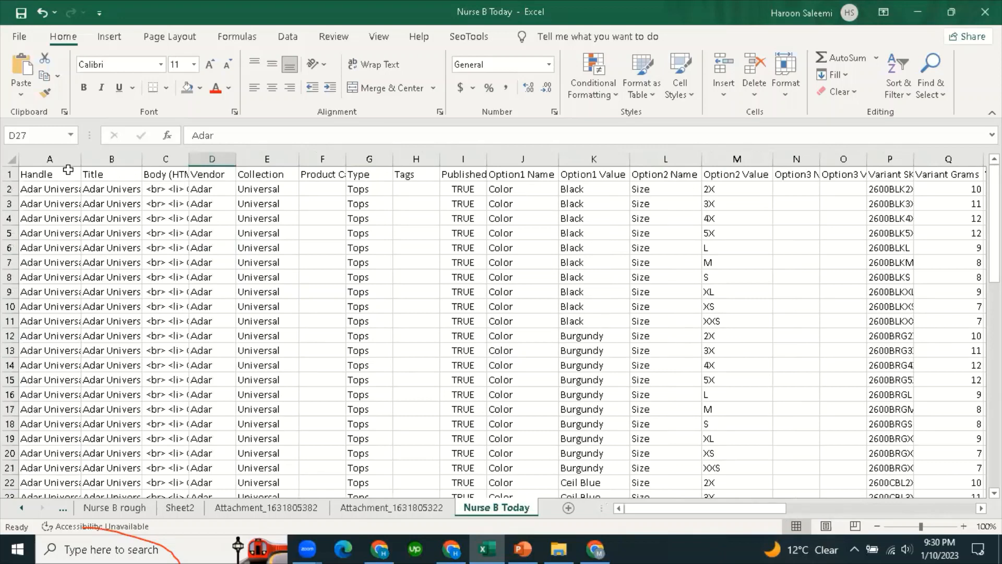
pyautogui.click(7, 173)
pyautogui.moveTo(7, 174); pyautogui.dragTo(6, 206)
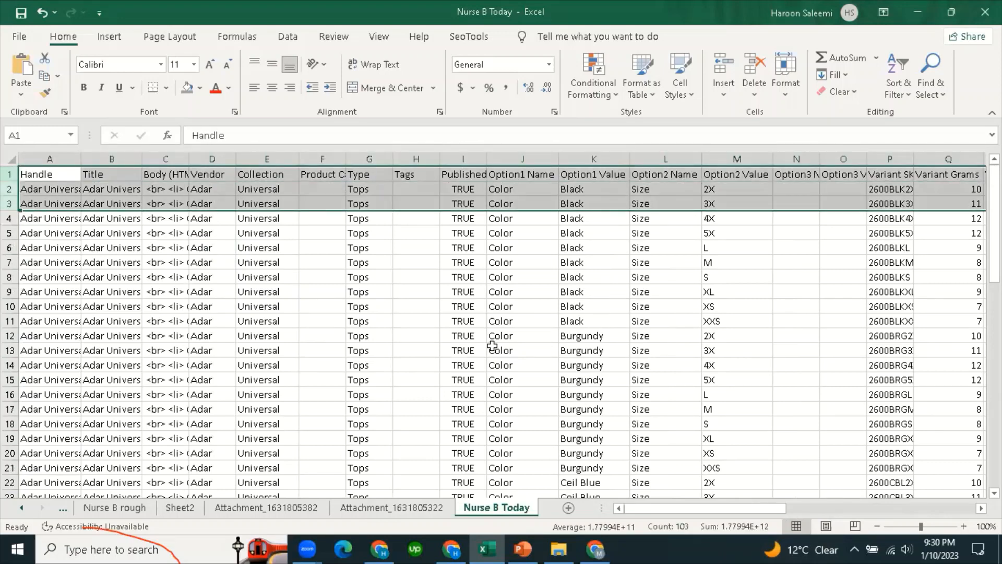
pyautogui.click(359, 262)
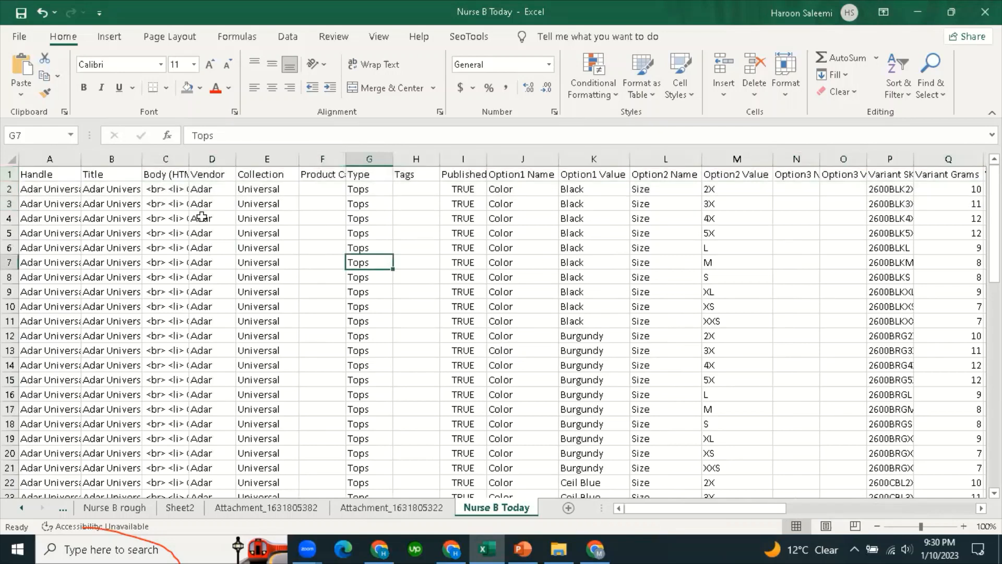
pyautogui.click(10, 175)
pyautogui.click(291, 317)
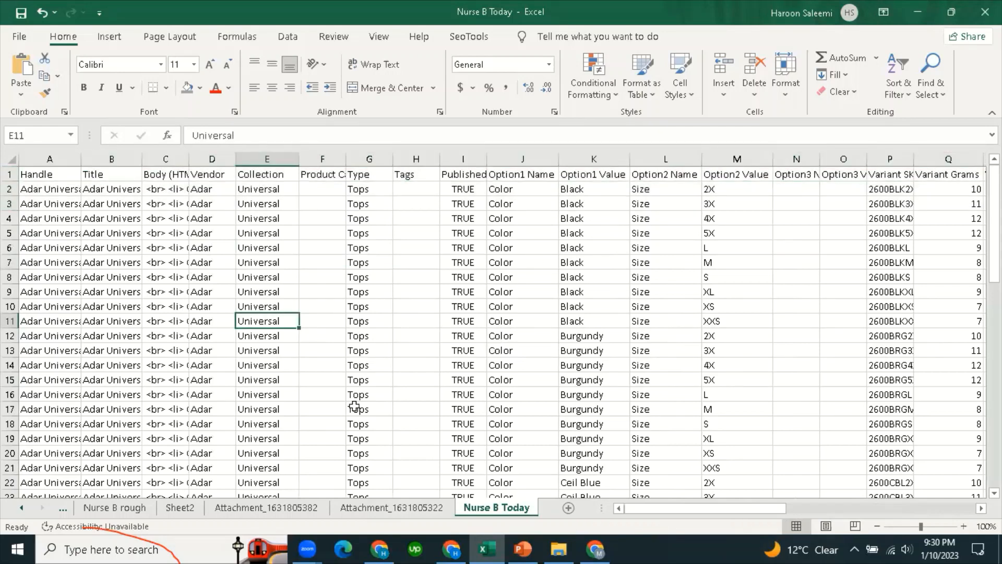
pyautogui.click(309, 246)
pyautogui.click(10, 174)
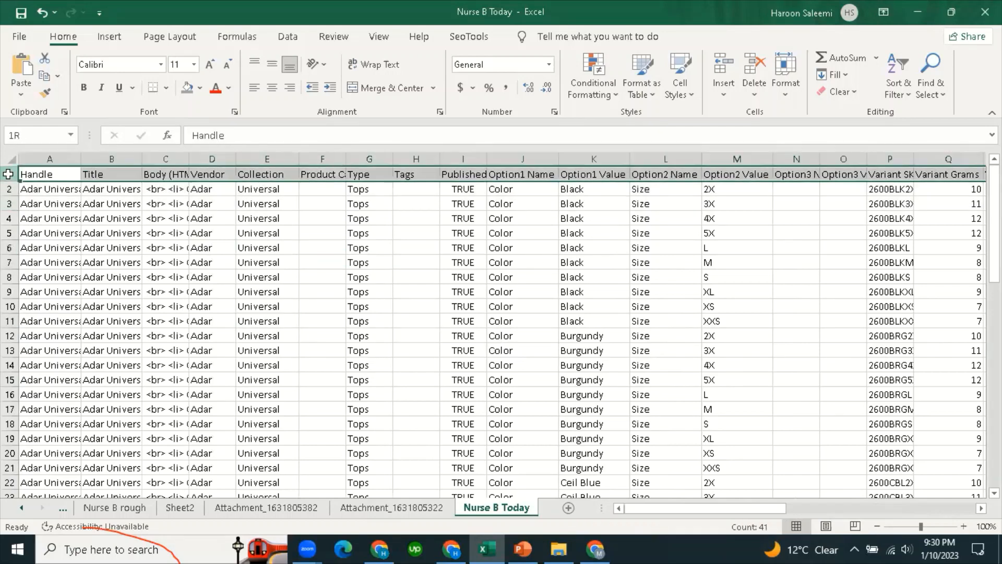
pyautogui.click(149, 261)
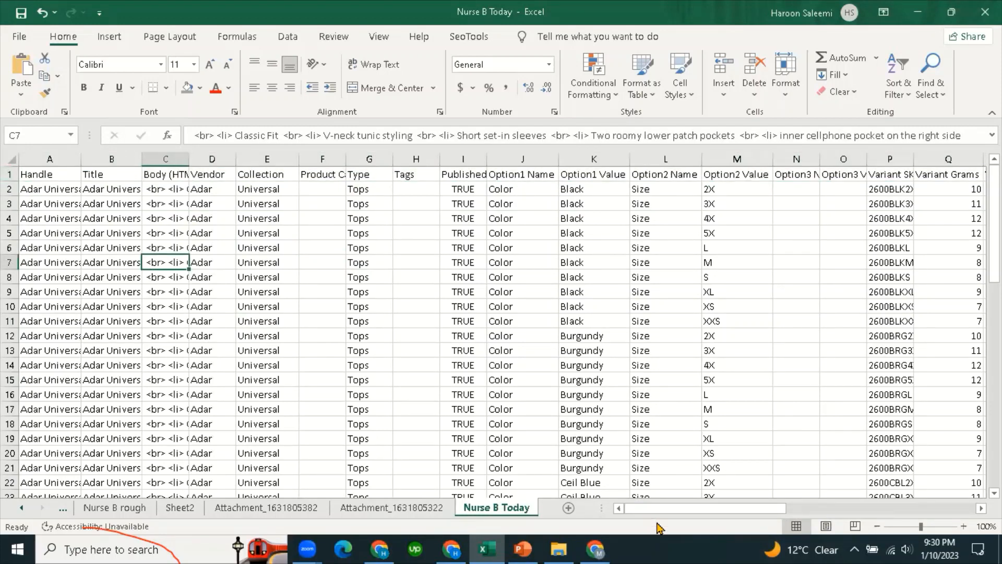
# Check the empty F and Tags cells, then switch to the Mageplaza article in Chrome.
pyautogui.moveTo(661, 514); pyautogui.dragTo(636, 519)
pyautogui.click(319, 239)
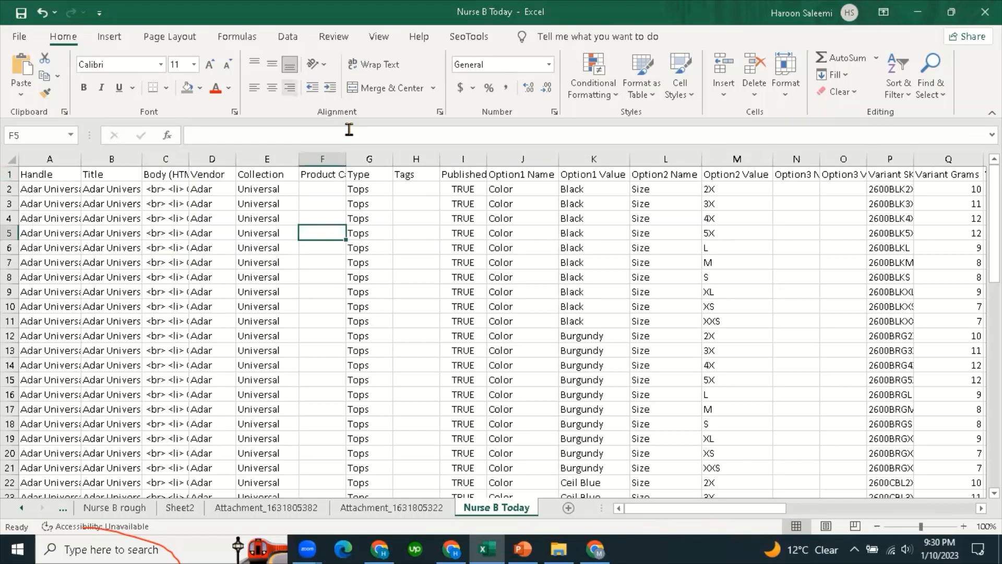
pyautogui.click(409, 310)
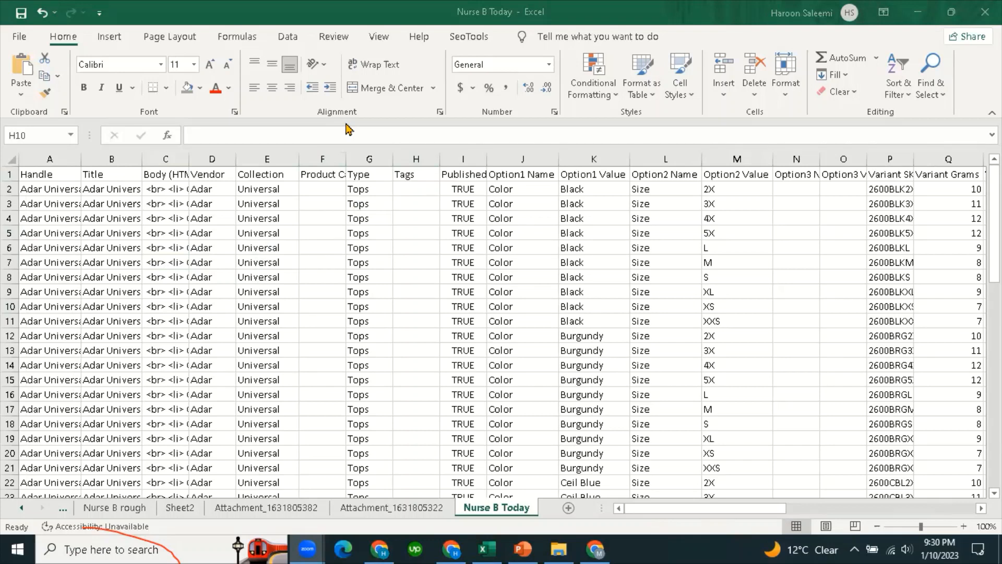
pyautogui.click(316, 232)
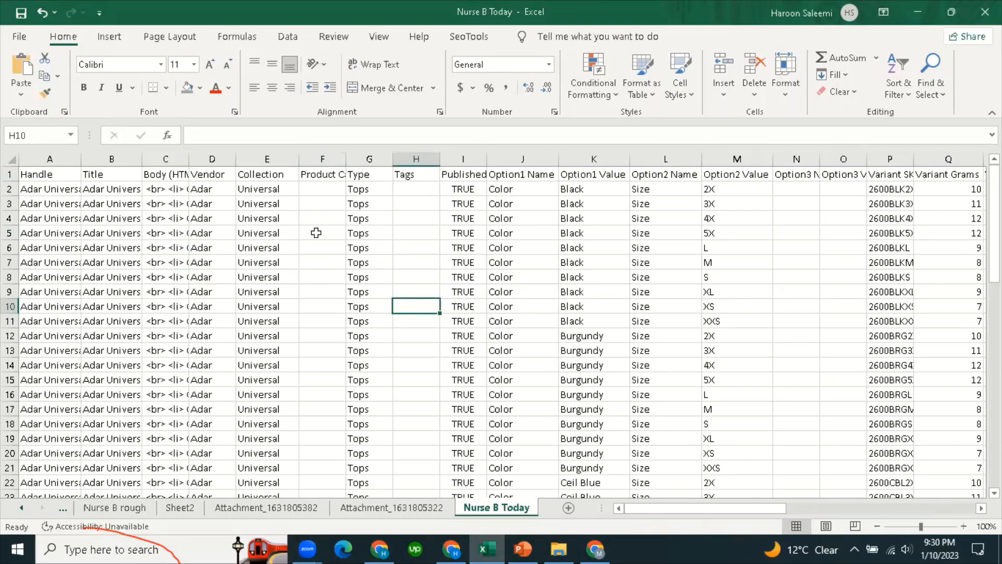
pyautogui.click(310, 275)
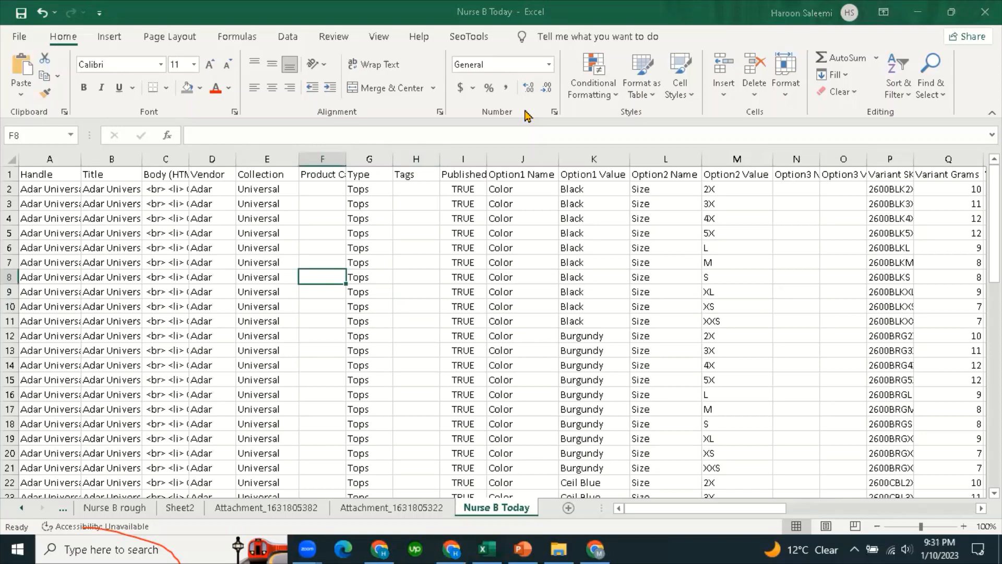
pyautogui.hotkey('alt', 'Tab')
# Scroll the Mageplaza article and select the BigCommerce, Shopify and Magento card names.
pyautogui.scroll(-4, 253, 186)
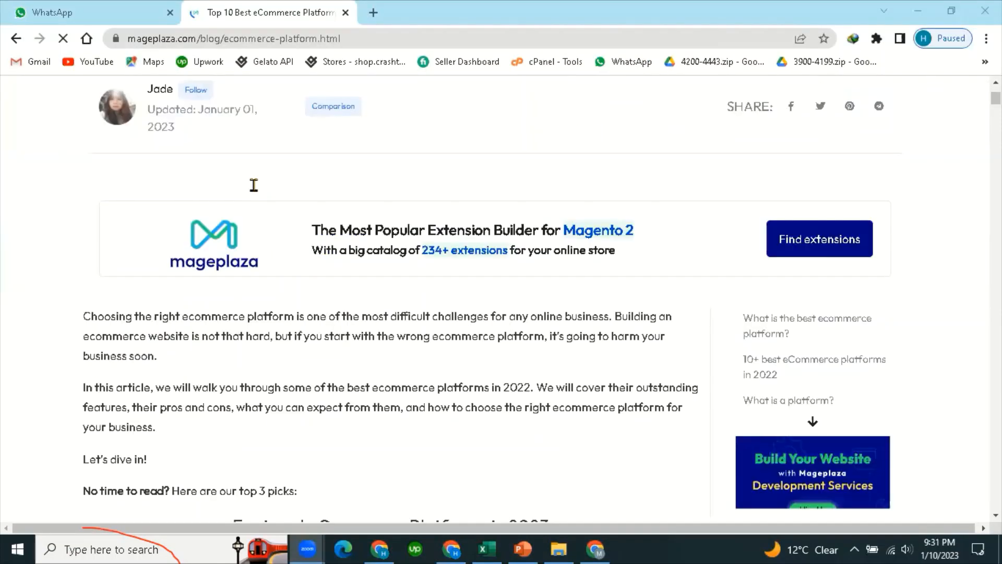
pyautogui.scroll(-4, 268, 190)
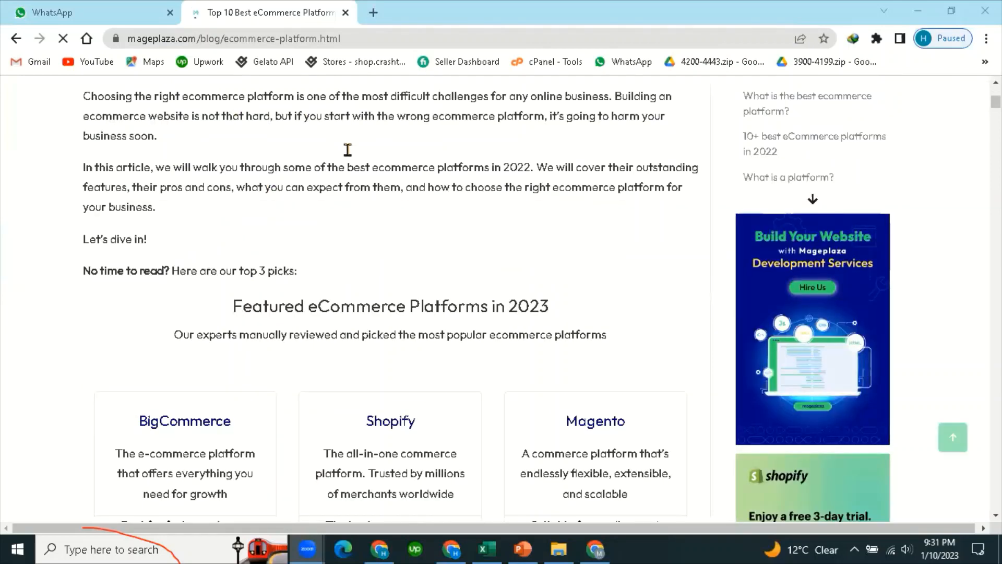
pyautogui.scroll(-3, 299, 228)
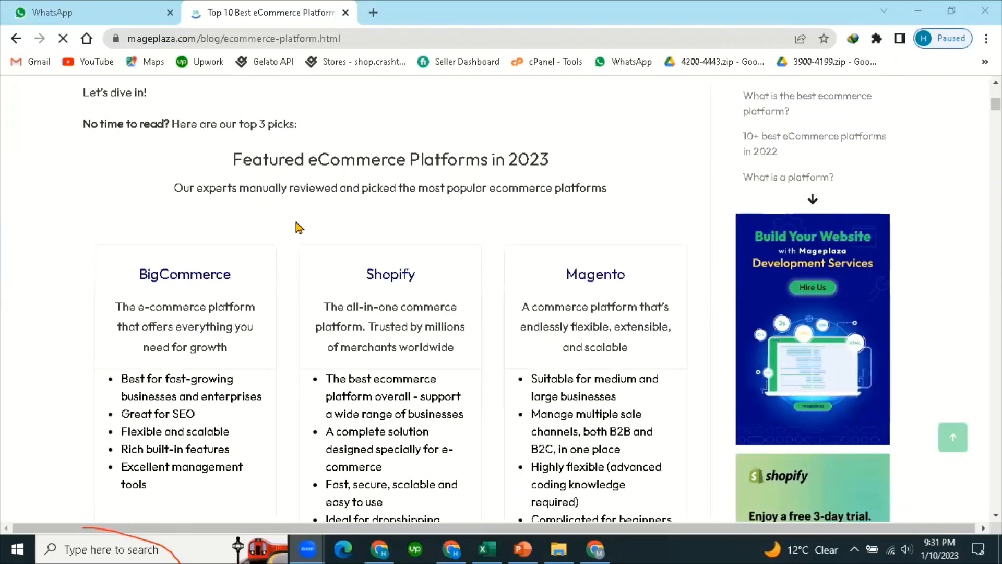
pyautogui.scroll(-1, 299, 228)
pyautogui.scroll(1, 299, 225)
pyautogui.moveTo(235, 159); pyautogui.dragTo(564, 163)
pyautogui.scroll(-1, 376, 183)
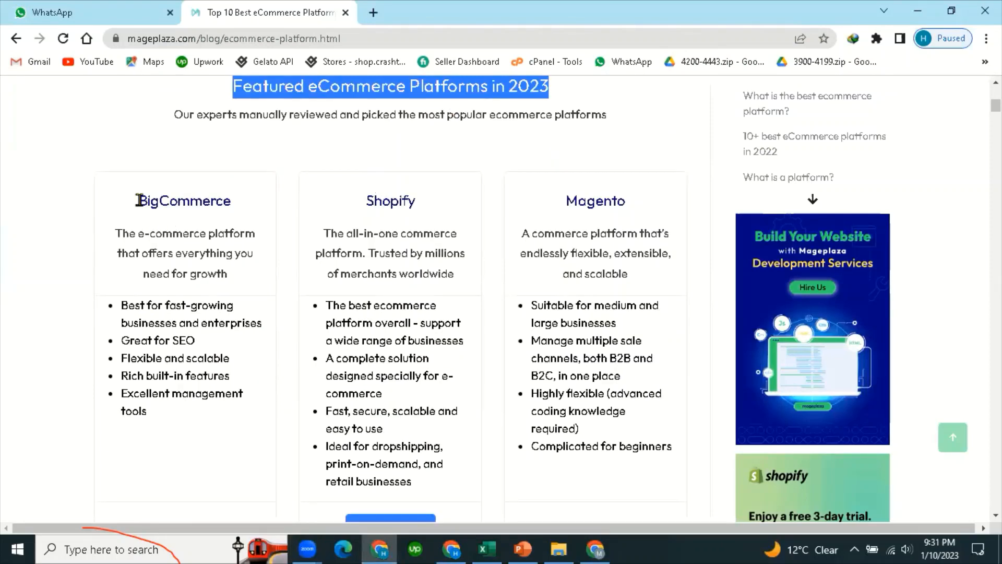
pyautogui.doubleClick(227, 200)
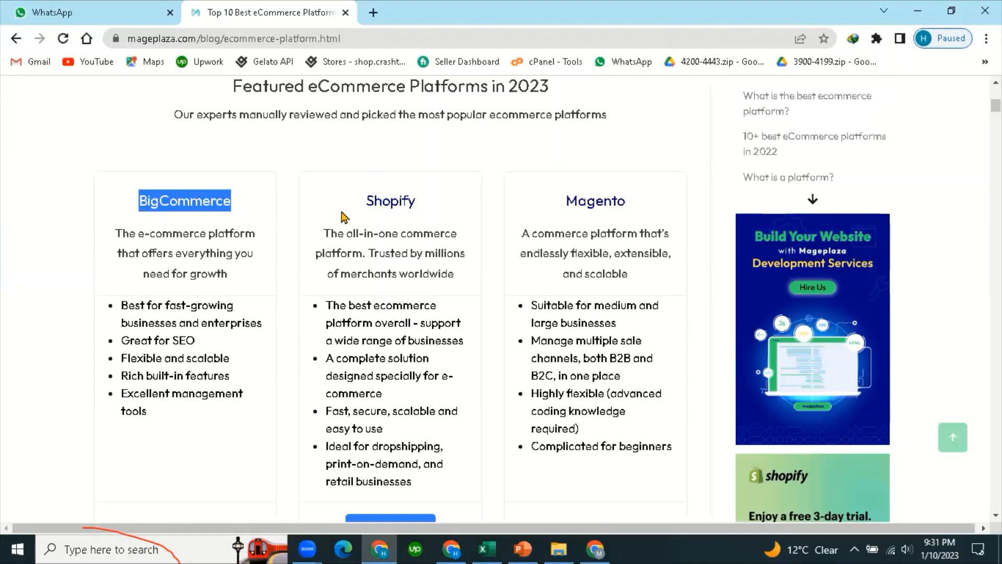
pyautogui.doubleClick(409, 202)
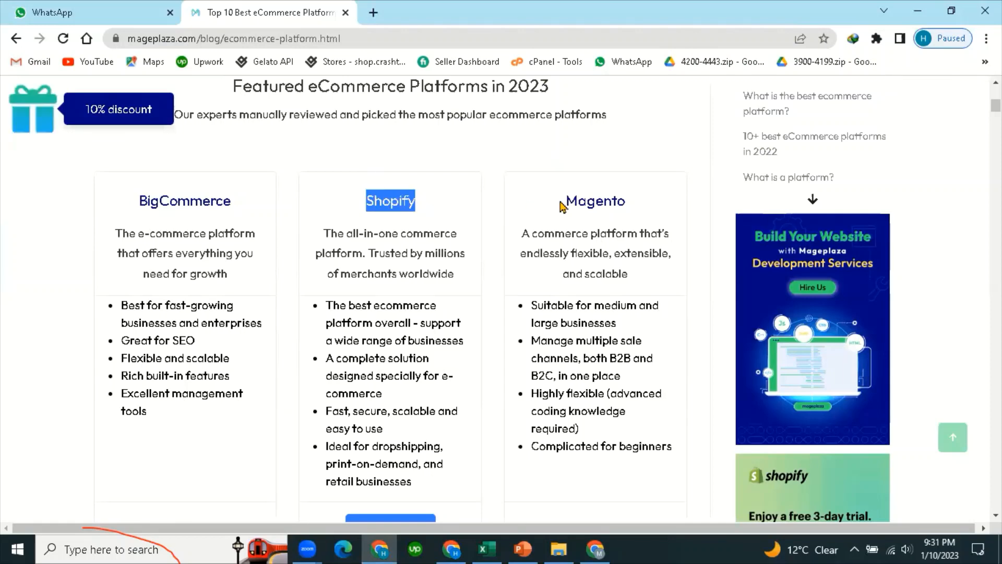
pyautogui.doubleClick(637, 206)
# Scroll down to the Shopify section heading and select it.
pyautogui.scroll(-1, 364, 255)
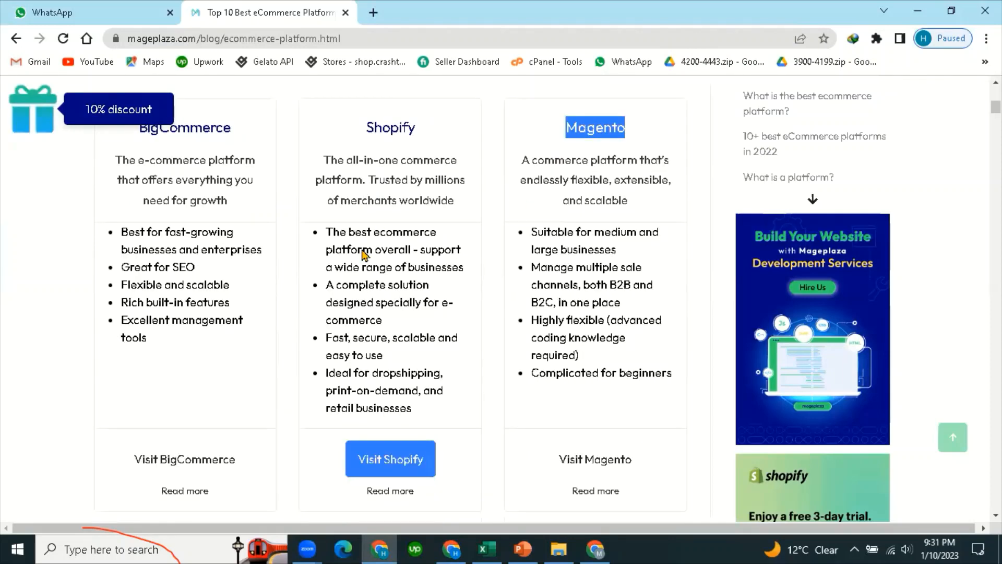
pyautogui.scroll(5, 266, 376)
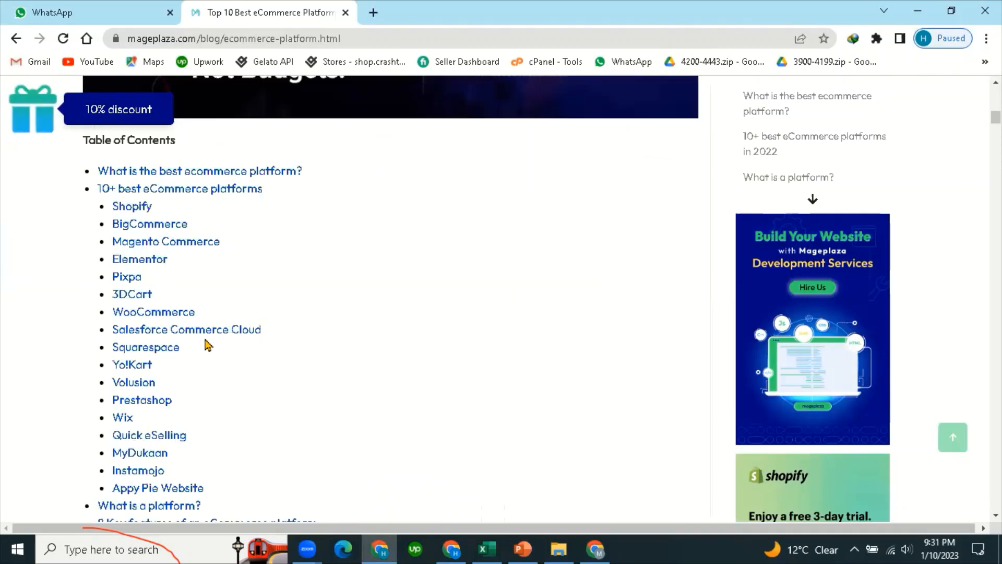
pyautogui.scroll(-7, 208, 345)
pyautogui.scroll(-5, 207, 343)
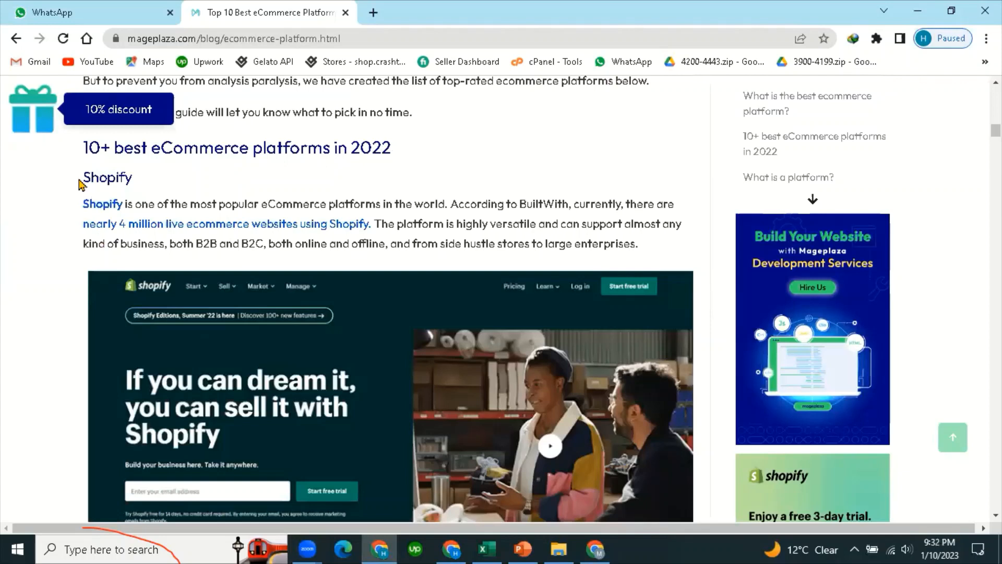
pyautogui.doubleClick(158, 182)
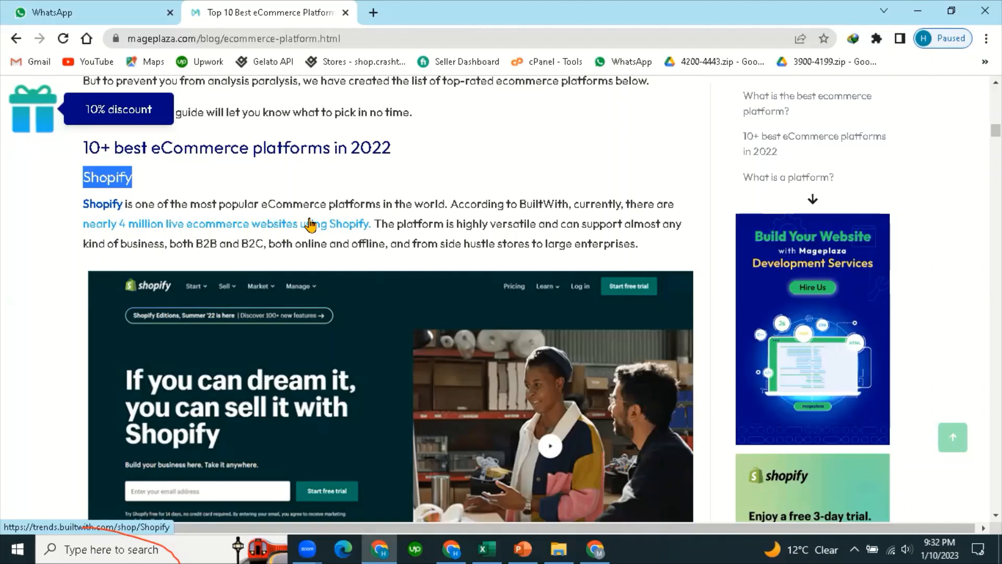
# Select the Mageplaza article's table of contents, from 'What is the best ecommerce platform?' through Appy Pie Website.
pyautogui.scroll(-9, 304, 219)
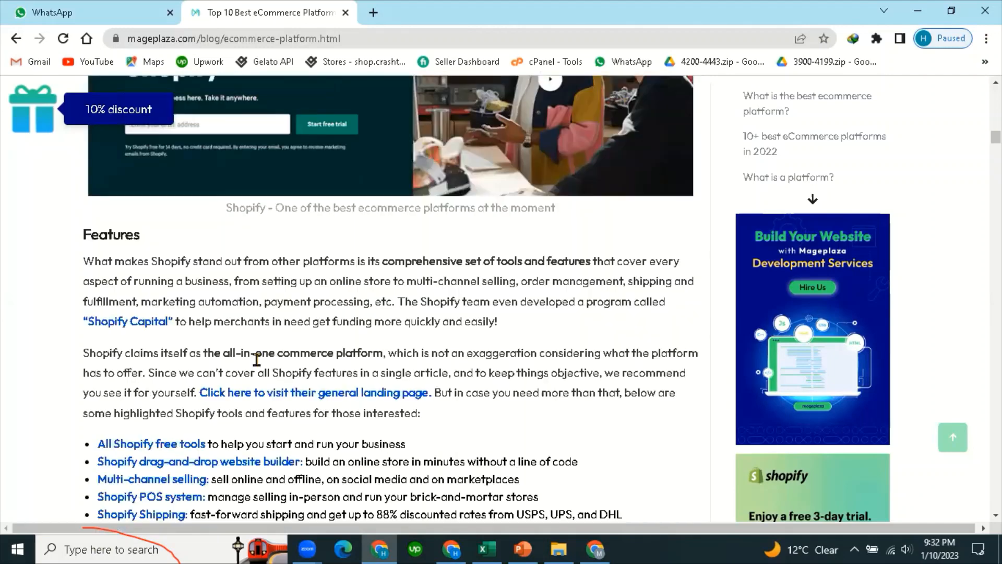
pyautogui.scroll(10, 250, 372)
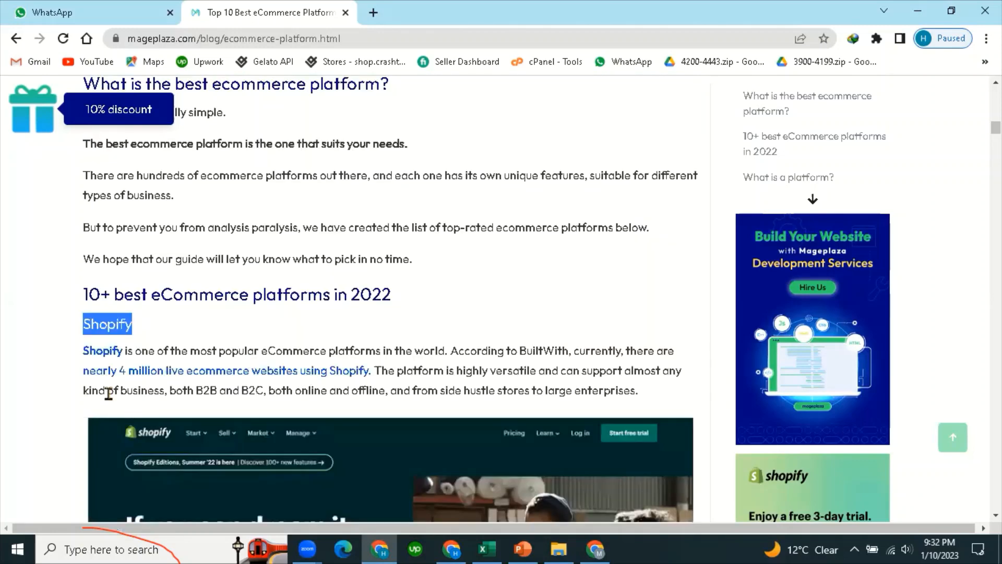
pyautogui.scroll(1, 366, 360)
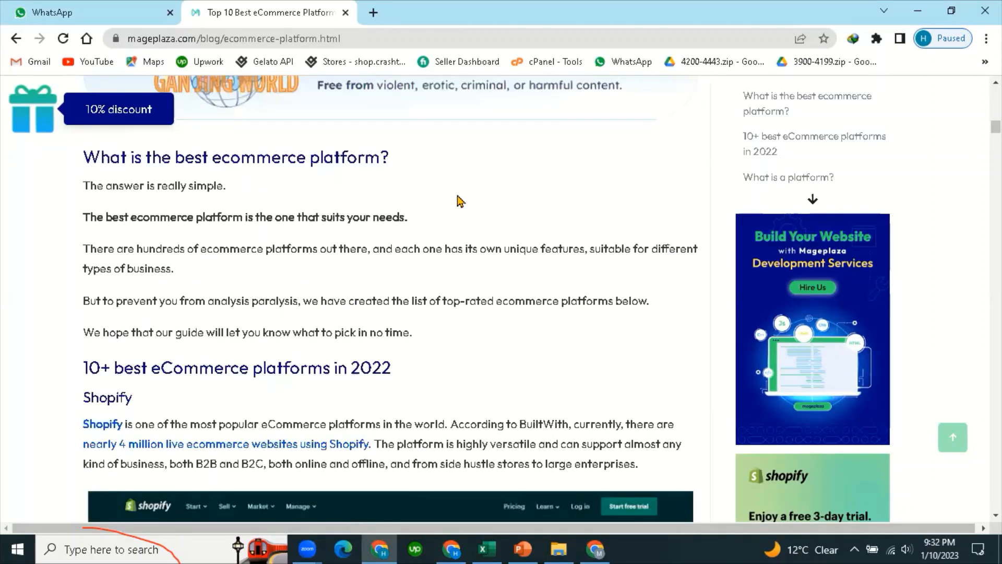
pyautogui.scroll(8, 393, 224)
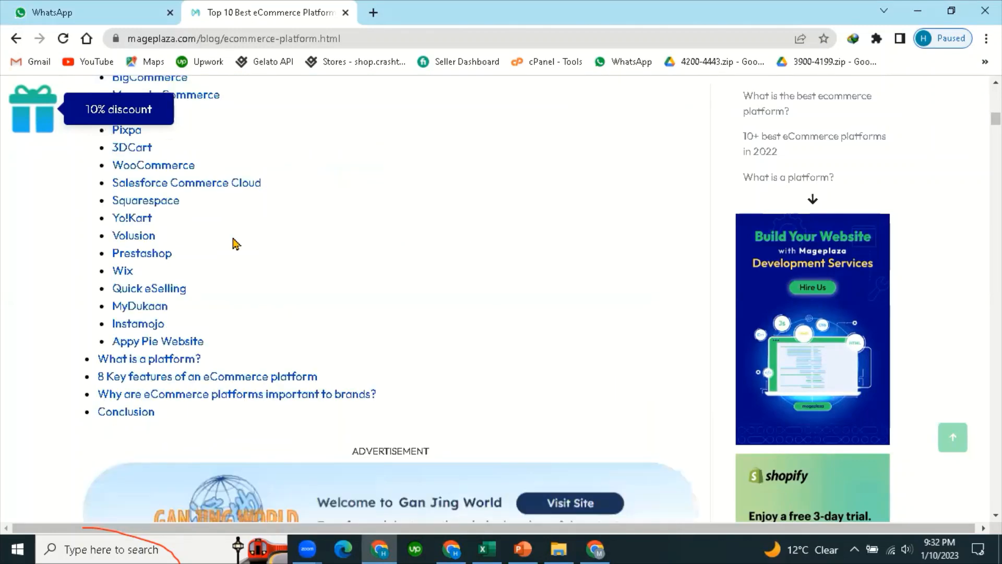
pyautogui.scroll(3, 207, 250)
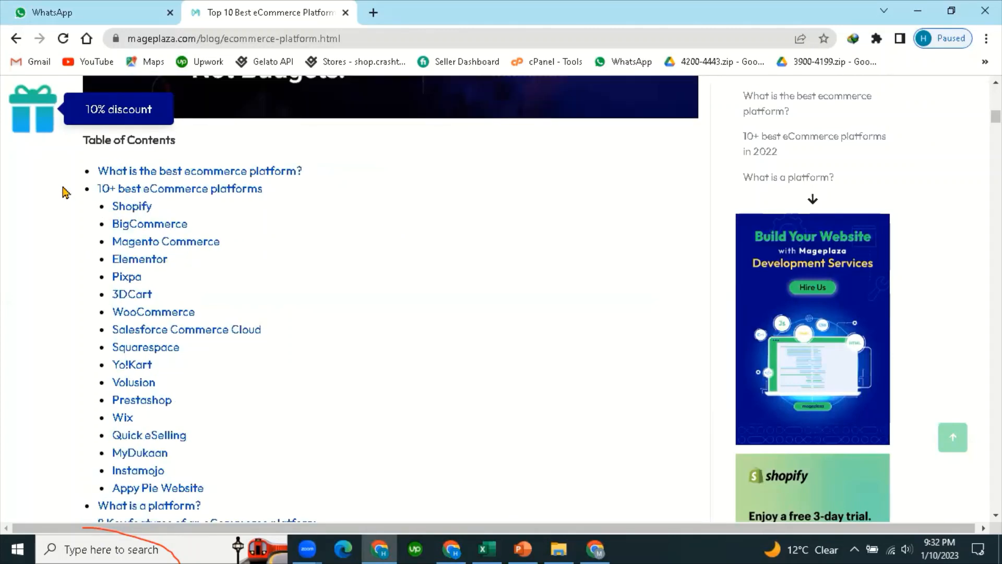
pyautogui.moveTo(83, 171); pyautogui.dragTo(225, 500)
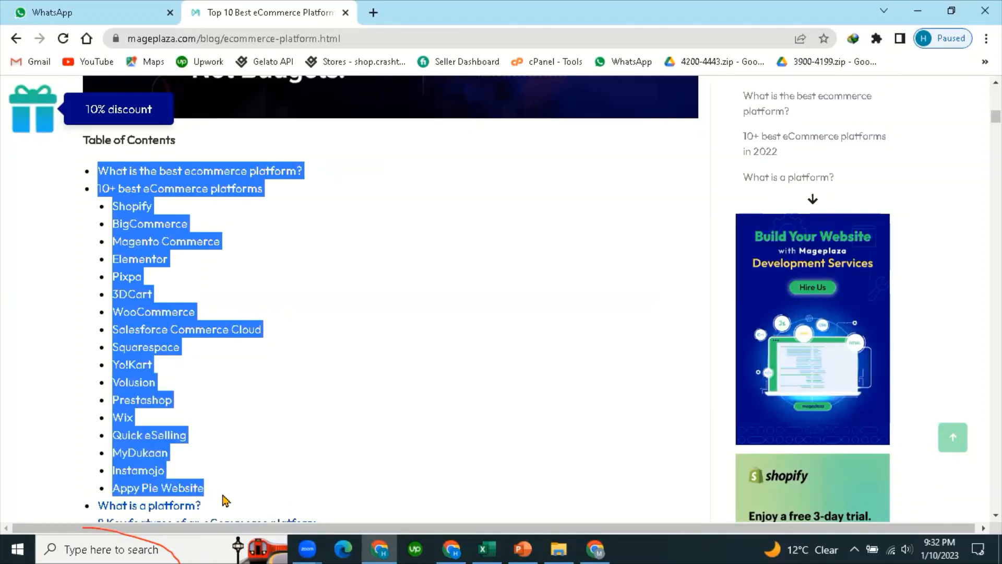
pyautogui.scroll(-1, 121, 347)
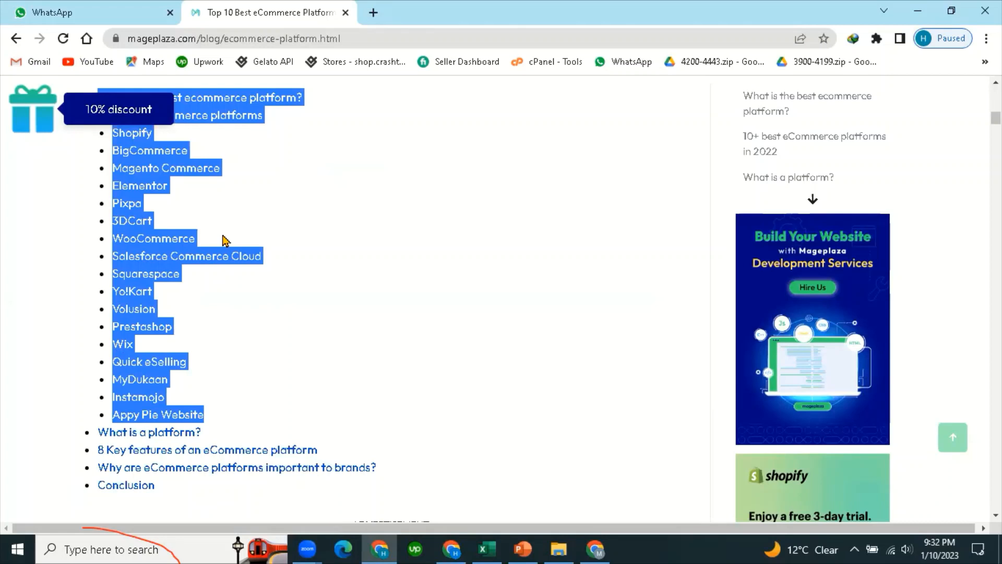
pyautogui.scroll(1, 129, 244)
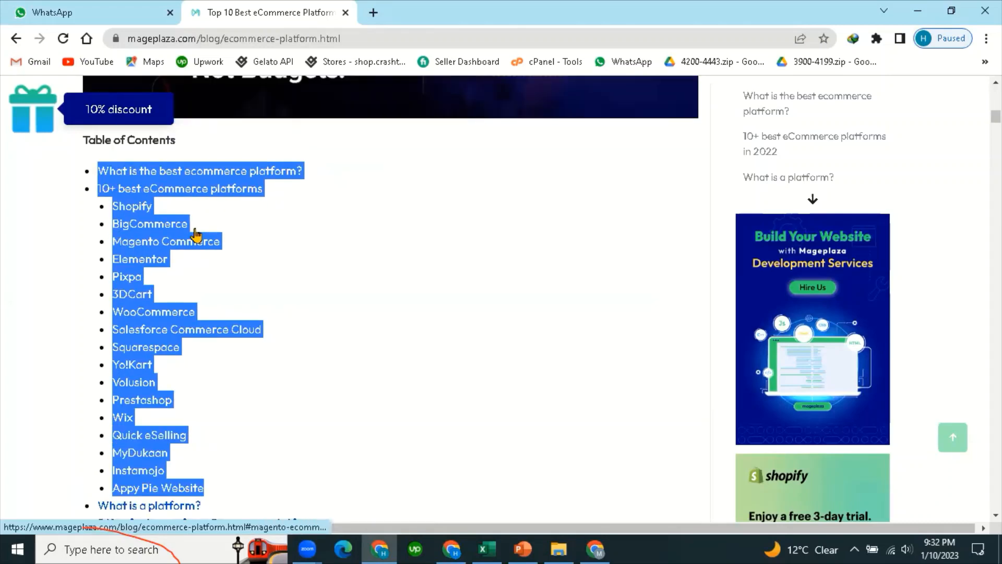
pyautogui.scroll(-2, 247, 220)
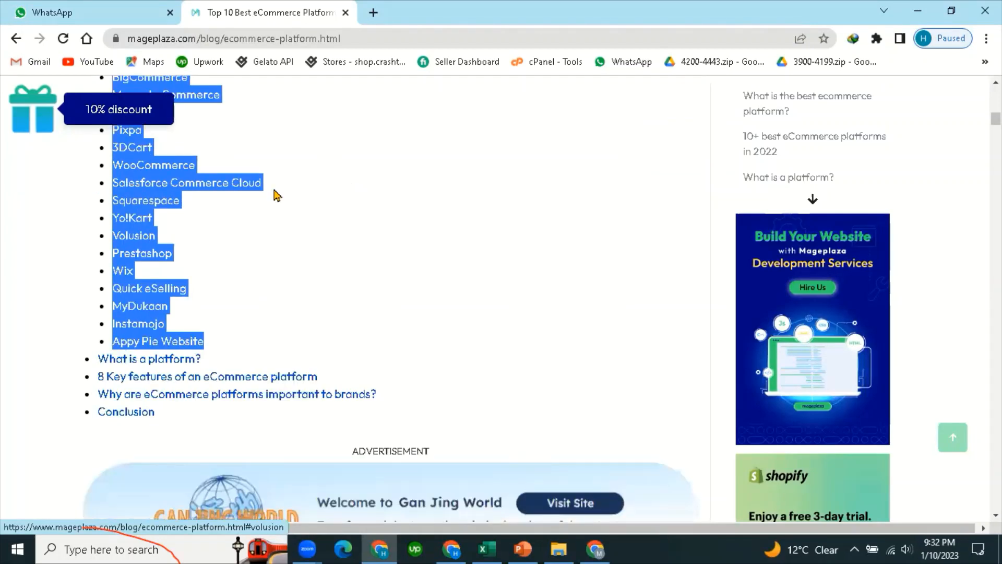
pyautogui.scroll(3, 348, 375)
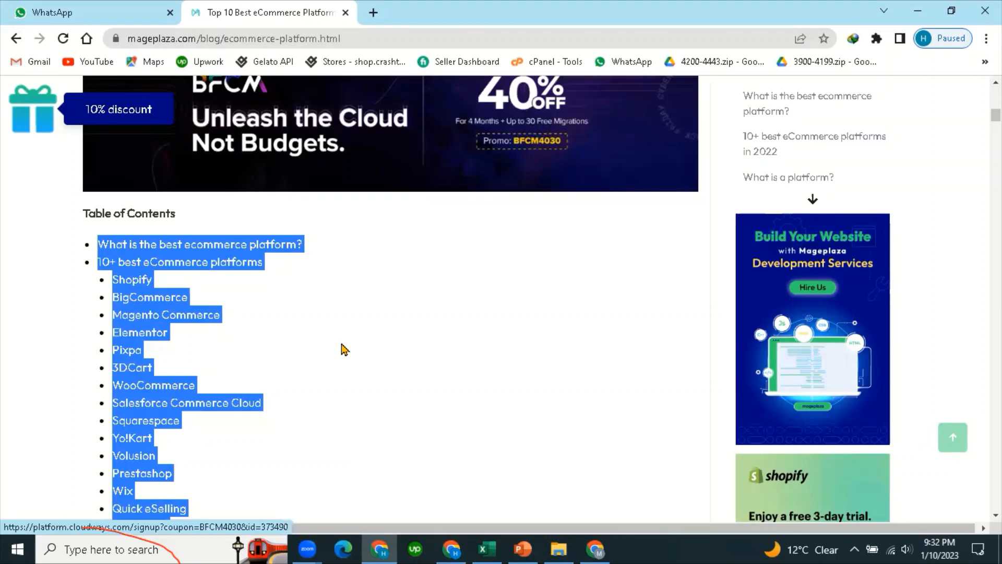
# Switch to the DSCout WooCommerce File workbook and review its headers from ID through Description.
pyautogui.hotkey('alt', 'Tab')
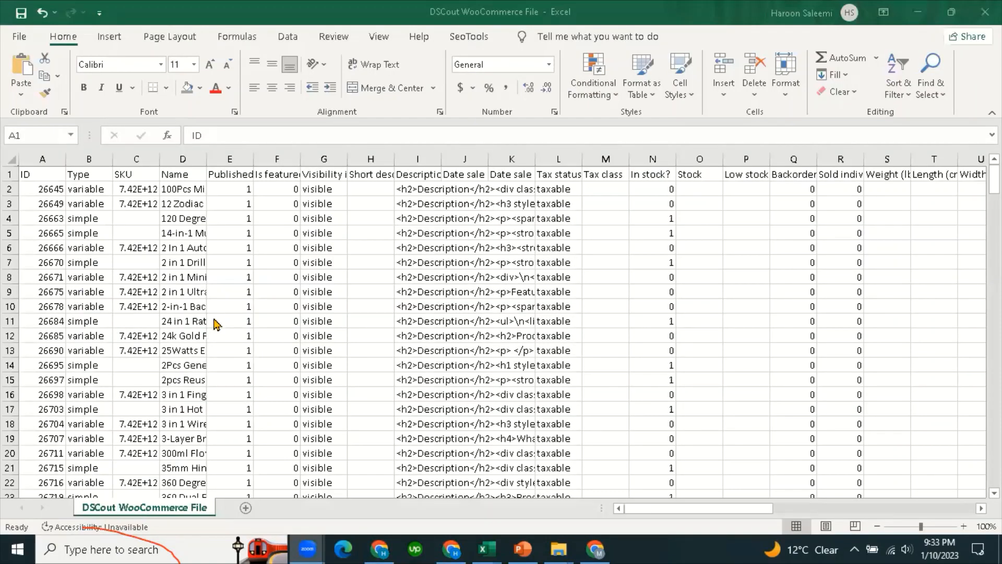
pyautogui.scroll(-3, 216, 322)
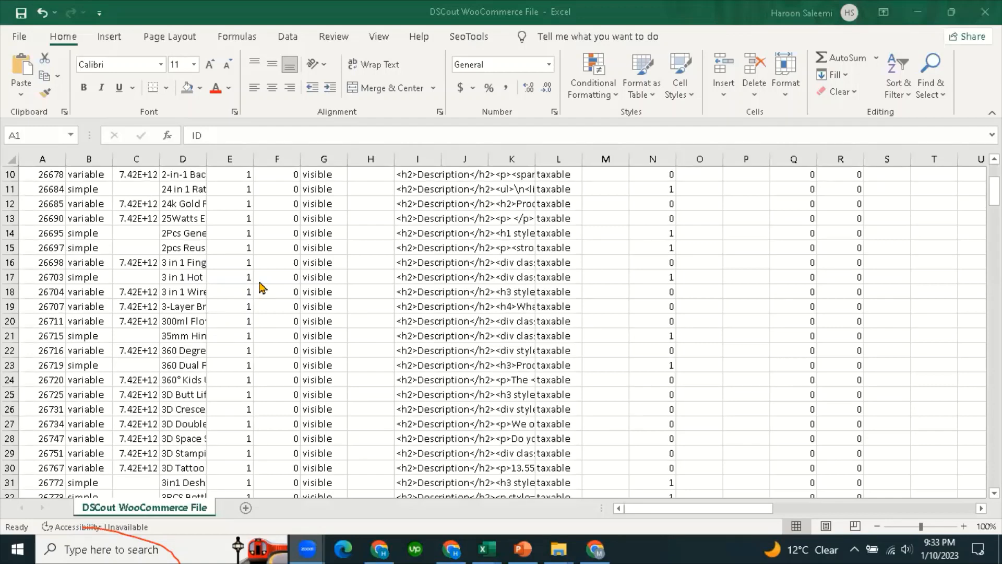
pyautogui.scroll(3, 263, 286)
pyautogui.click(391, 334)
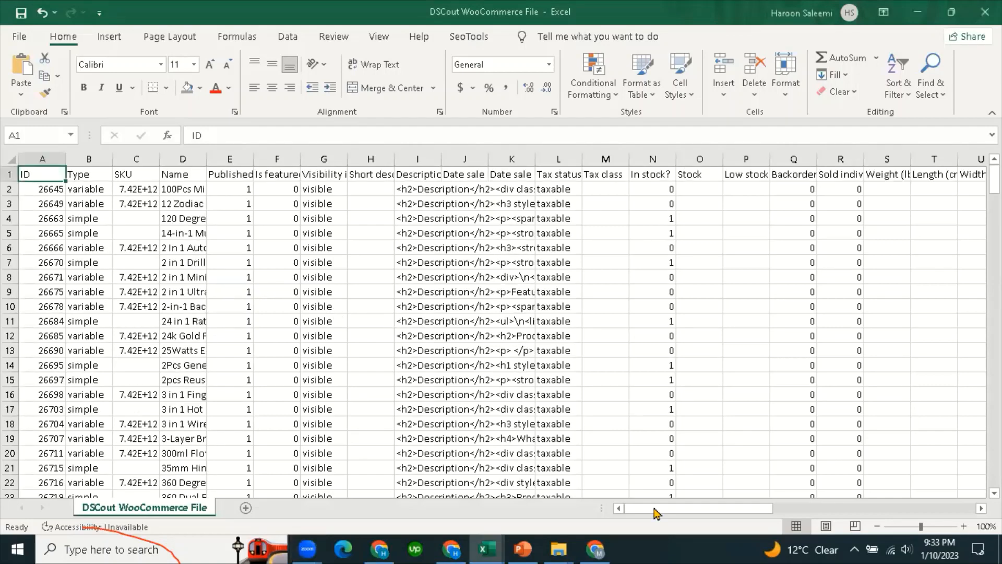
pyautogui.click(65, 261)
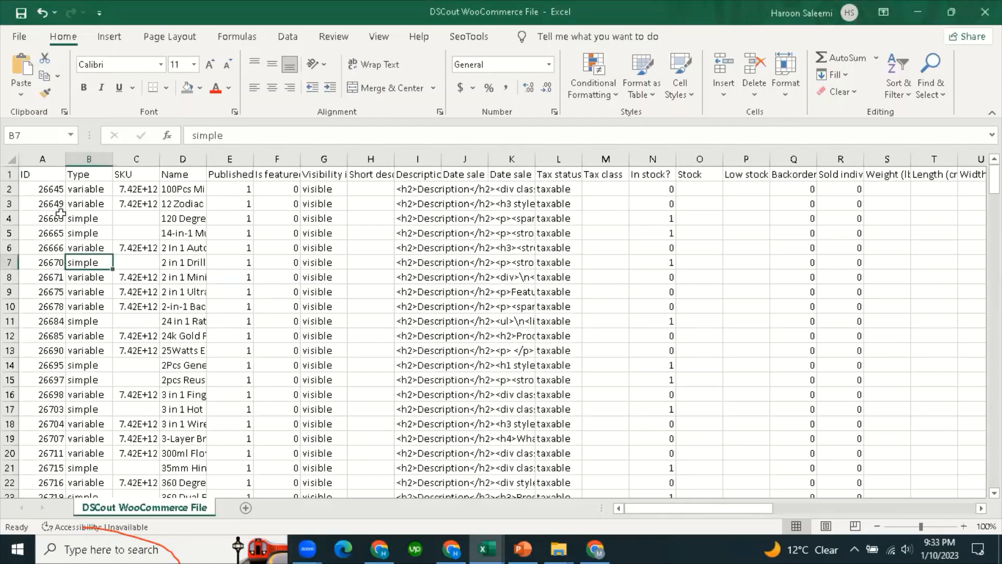
pyautogui.click(37, 176)
pyautogui.click(78, 175)
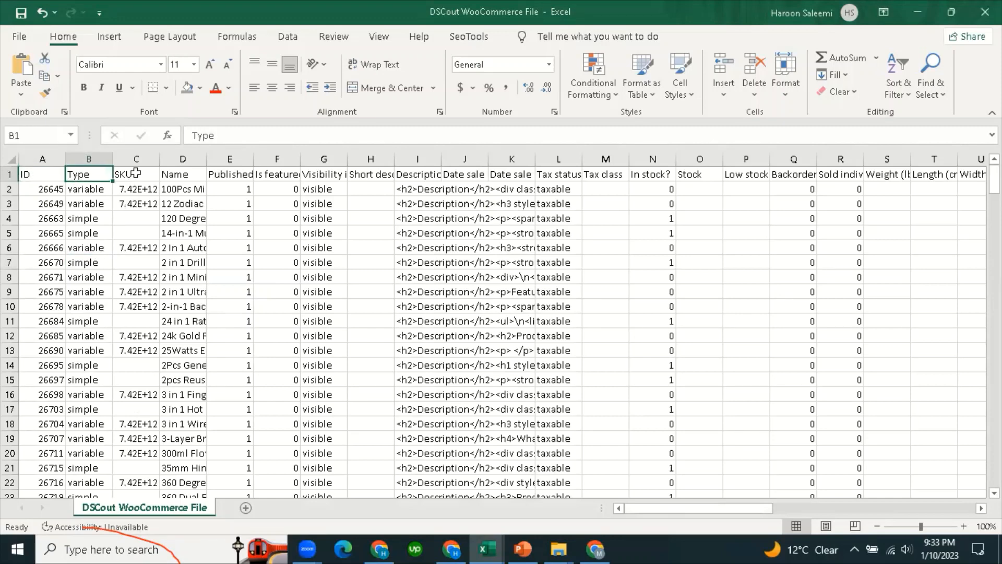
pyautogui.click(153, 176)
pyautogui.click(179, 175)
pyautogui.click(224, 176)
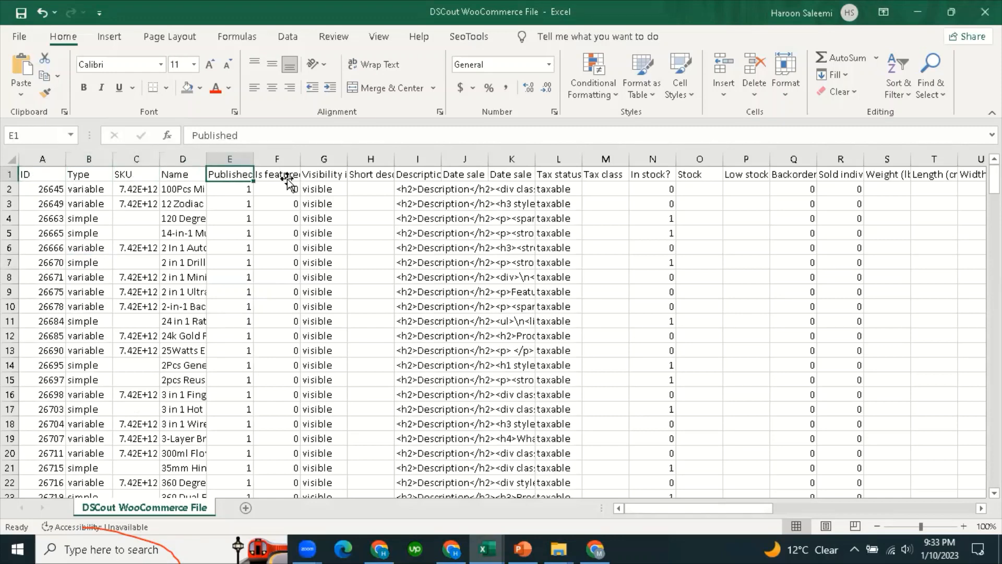
pyautogui.click(286, 178)
pyautogui.click(338, 174)
pyautogui.click(374, 174)
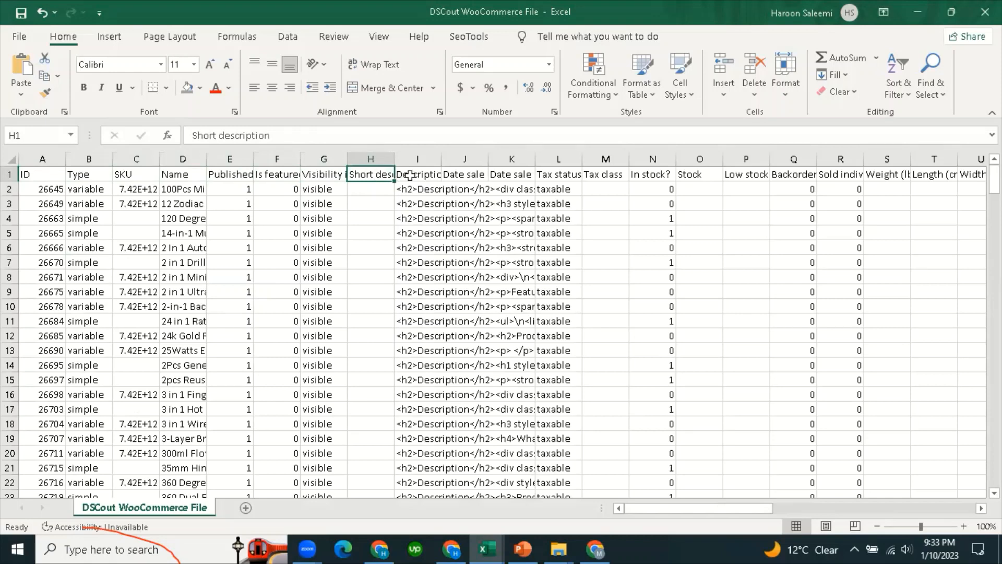
pyautogui.click(411, 175)
# Review the sale-date, tax, In stock?, Stock, Low stock amount and Backorders allowed? columns.
pyautogui.click(477, 173)
pyautogui.click(527, 175)
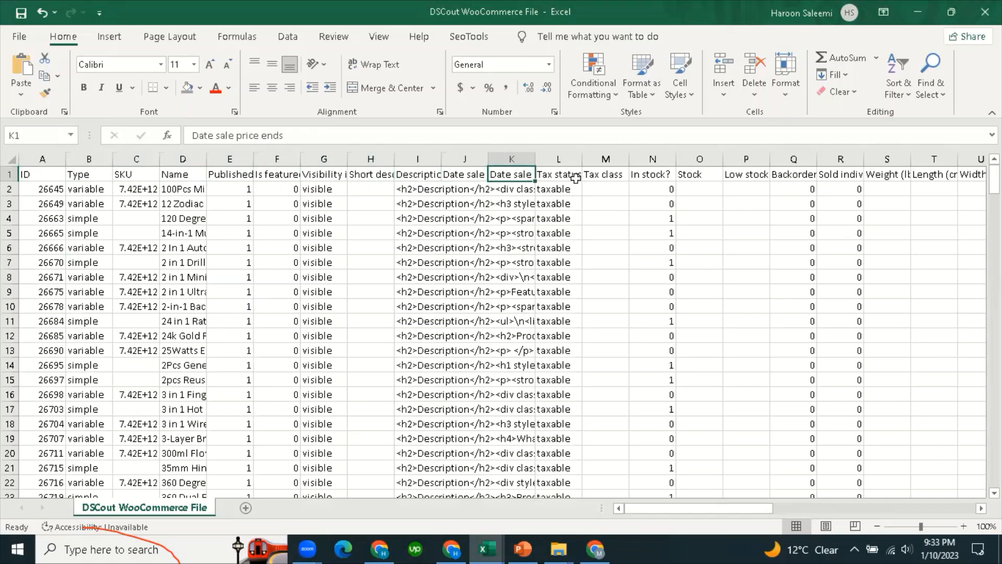
pyautogui.click(577, 175)
pyautogui.press('Right')
pyautogui.click(659, 175)
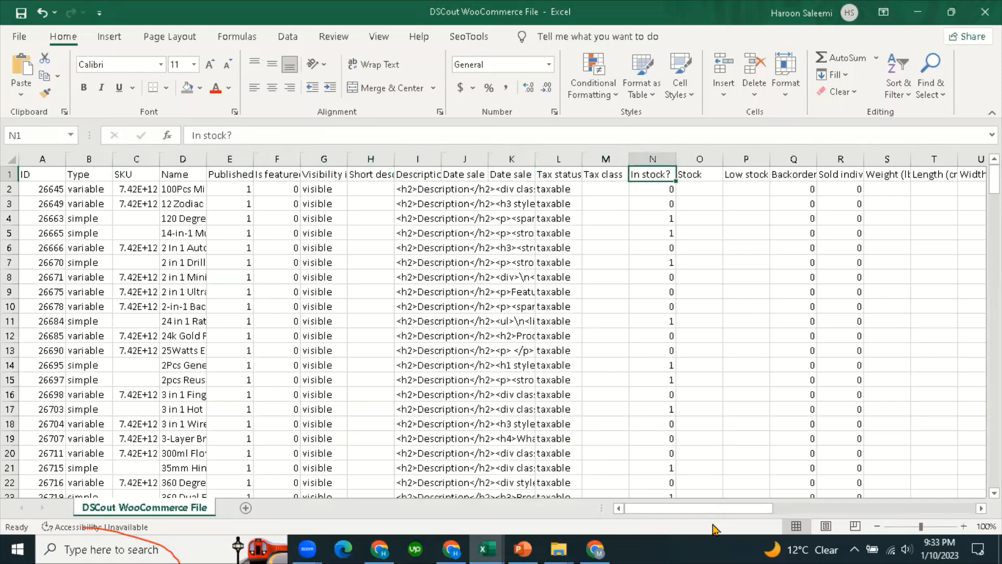
pyautogui.click(655, 229)
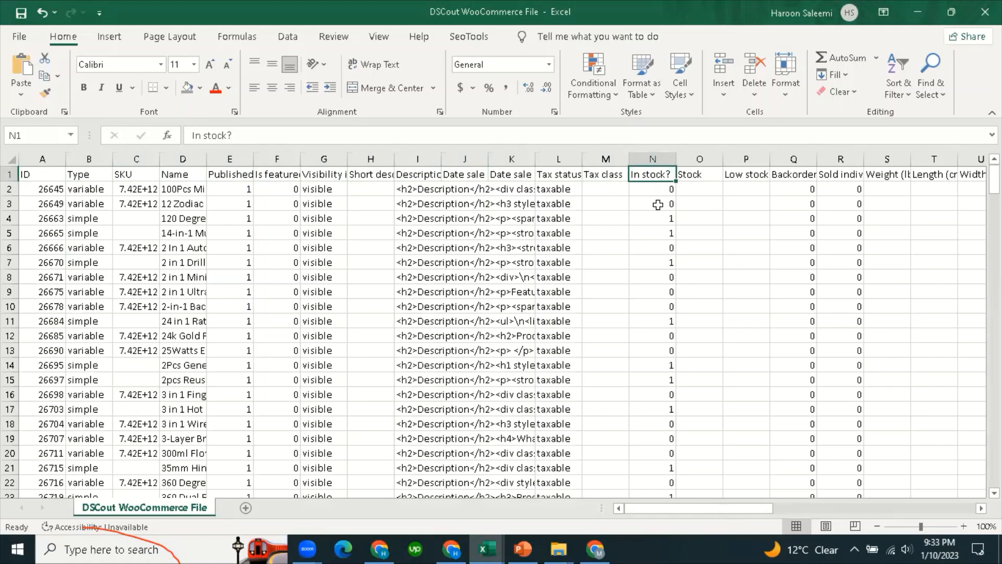
pyautogui.click(655, 175)
pyautogui.click(706, 176)
pyautogui.click(699, 230)
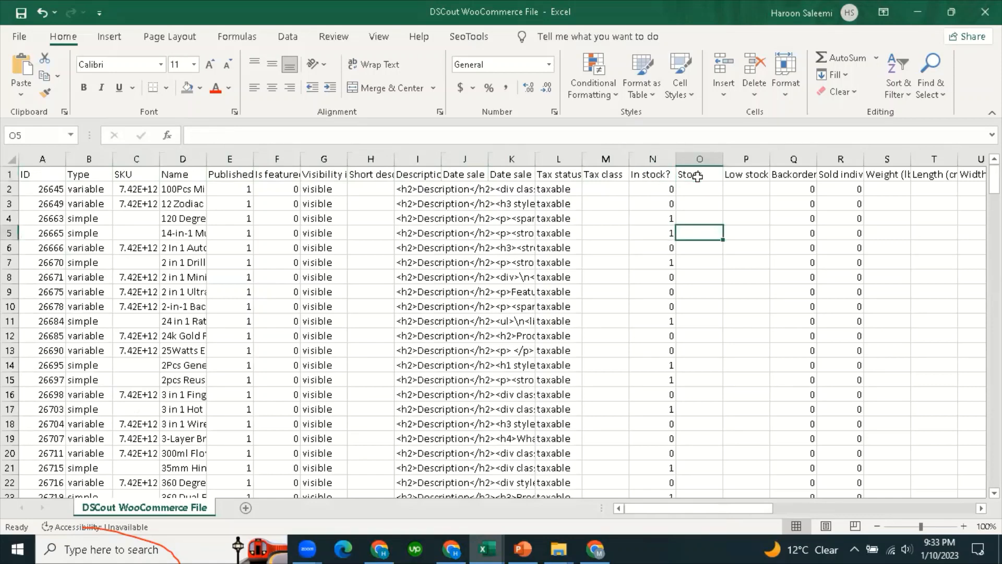
pyautogui.click(700, 175)
pyautogui.moveTo(719, 511); pyautogui.dragTo(762, 511)
pyautogui.click(462, 175)
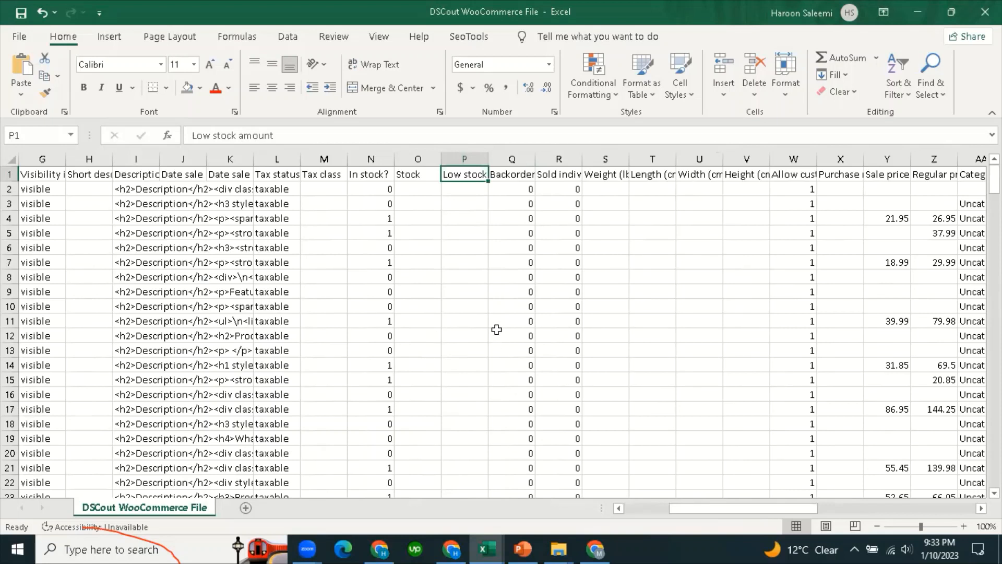
pyautogui.click(514, 177)
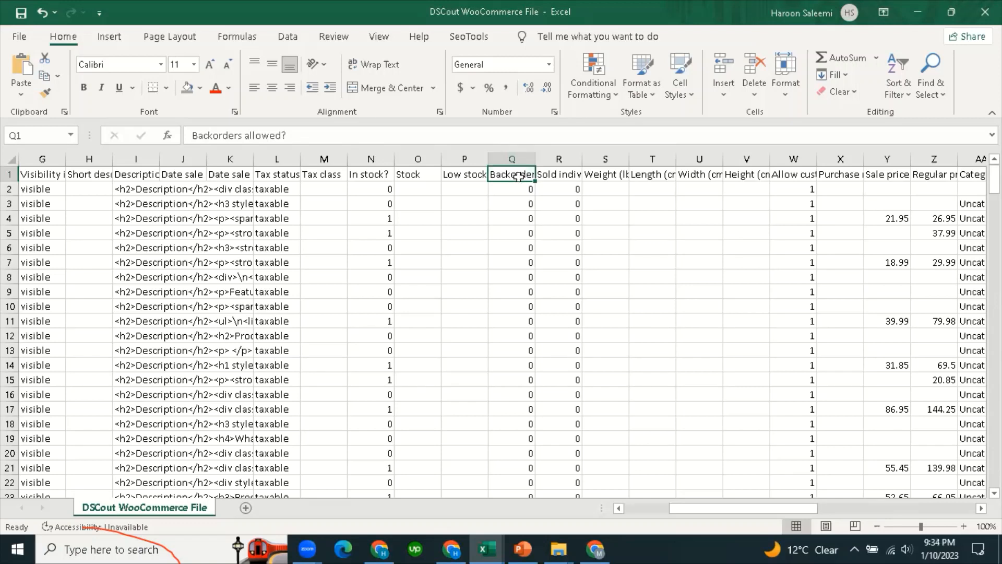
# AutoFit column Q to show the full Backorders allowed? header and check its values.
pyautogui.doubleClick(535, 163)
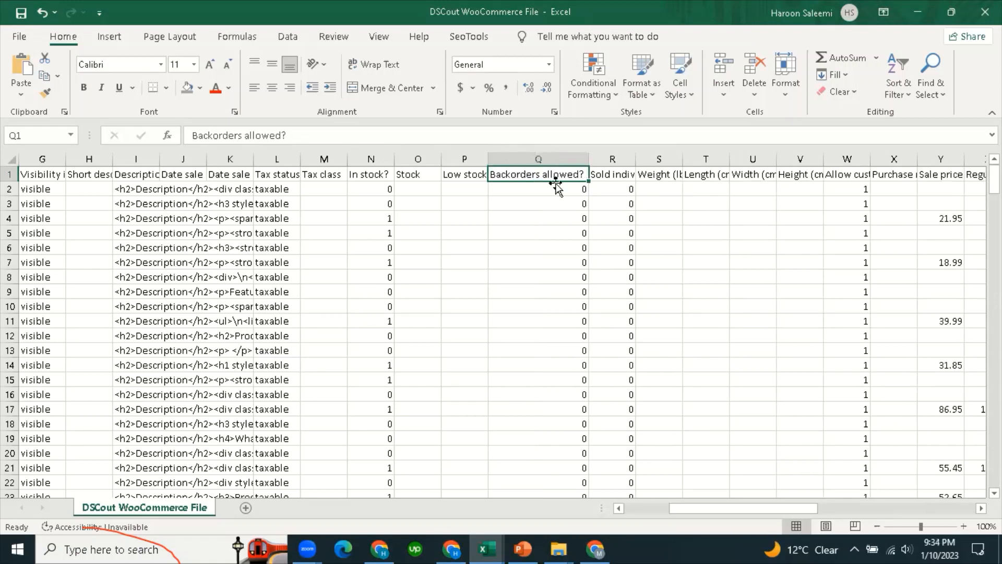
pyautogui.click(555, 243)
pyautogui.click(540, 179)
pyautogui.click(537, 273)
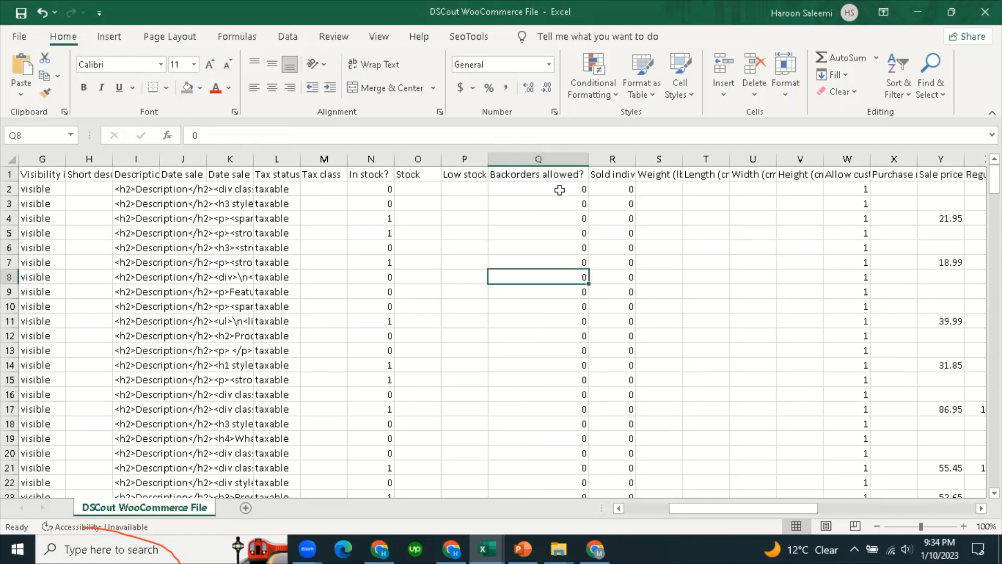
pyautogui.click(560, 190)
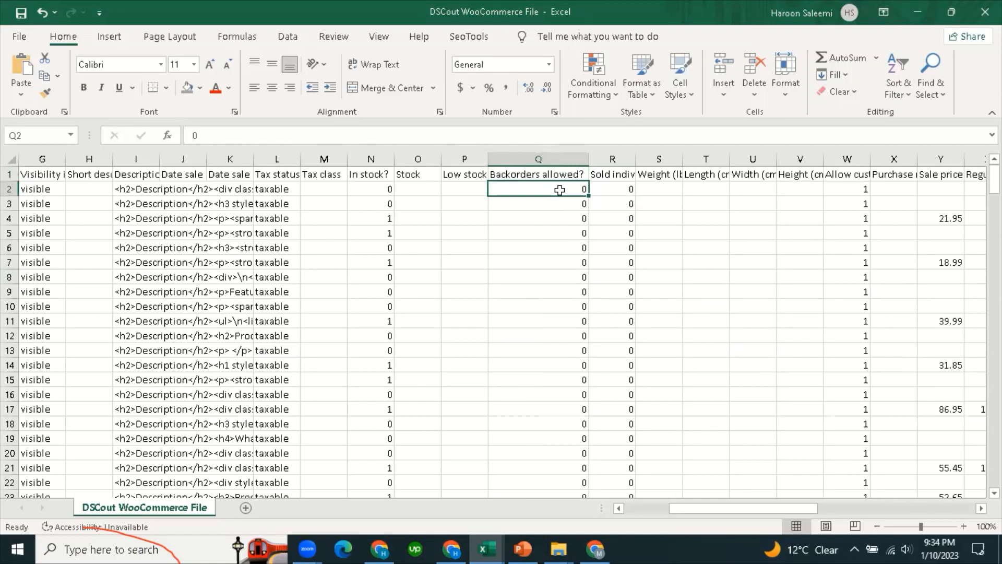
pyautogui.click(553, 257)
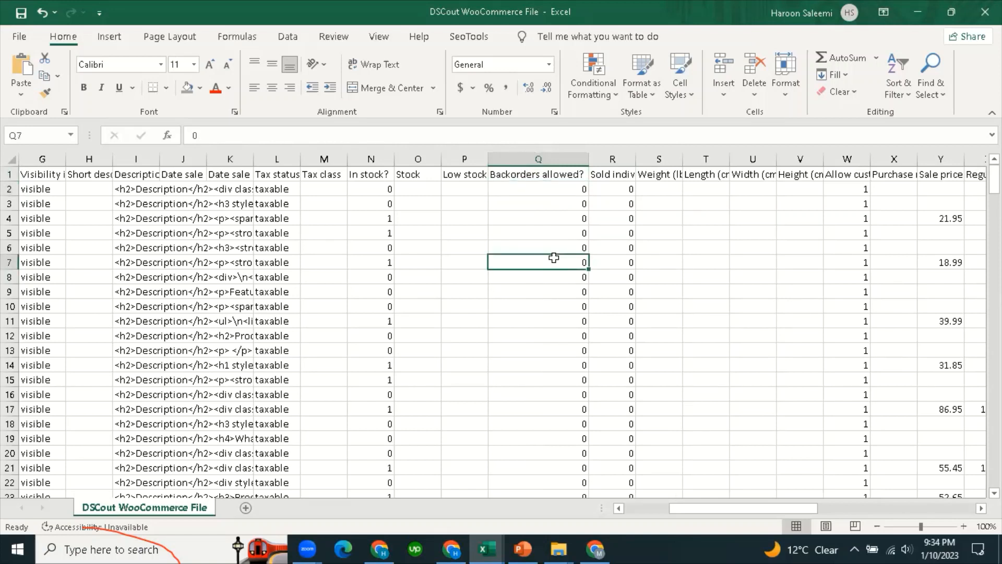
pyautogui.click(556, 189)
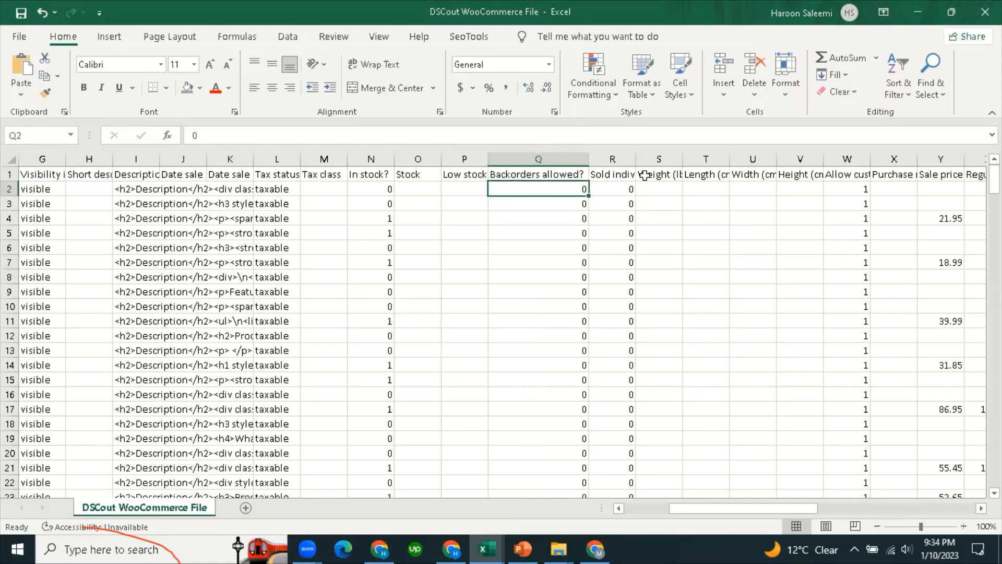
# AutoFit column R to show the full Sold individually? header.
pyautogui.doubleClick(635, 160)
pyautogui.click(646, 175)
pyautogui.click(652, 251)
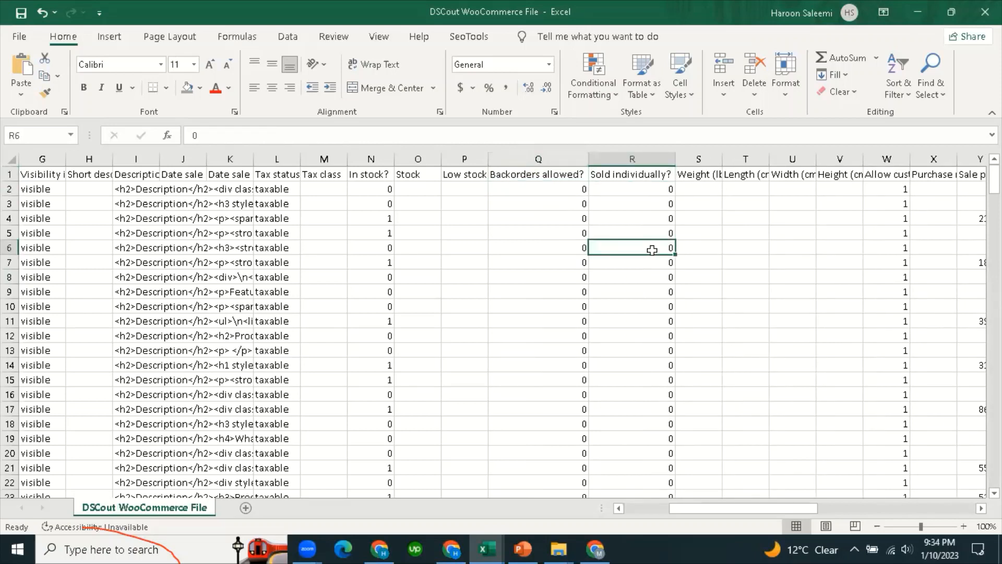
pyautogui.click(649, 197)
# AutoFit column S to fit Weight (lb) and check the empty weight and Length (cm) cells.
pyautogui.click(704, 180)
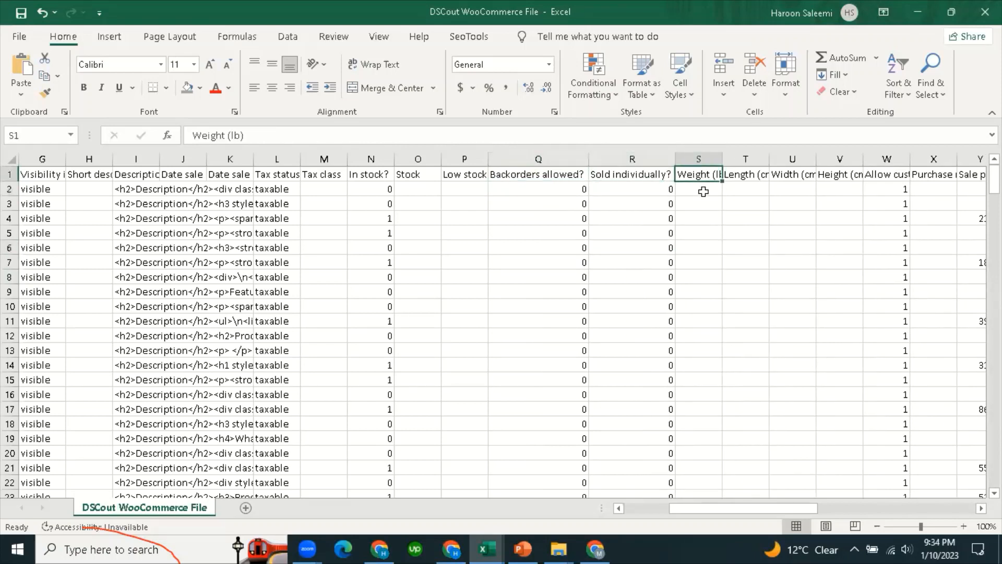
pyautogui.doubleClick(720, 160)
pyautogui.click(722, 259)
pyautogui.click(702, 175)
pyautogui.click(707, 287)
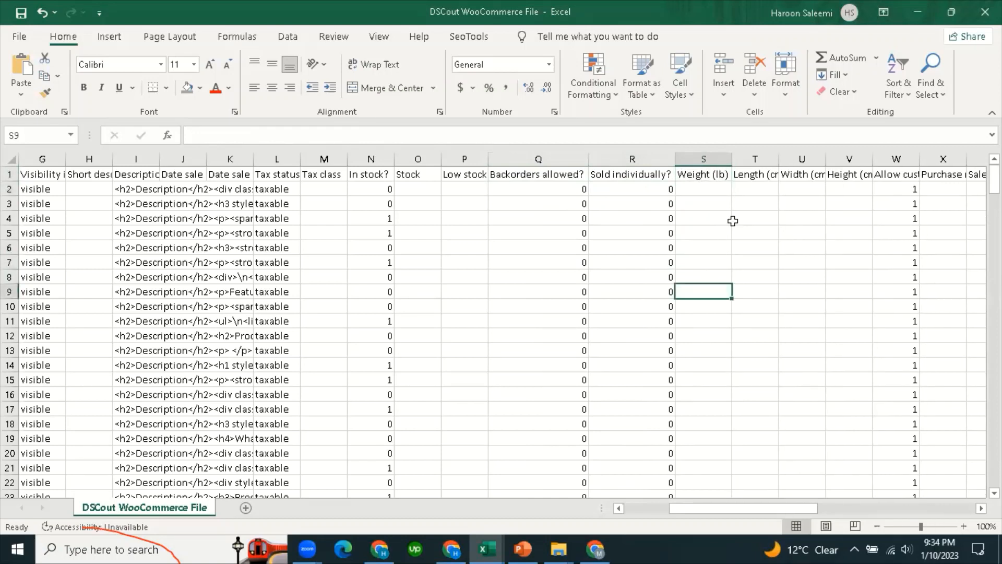
pyautogui.click(757, 178)
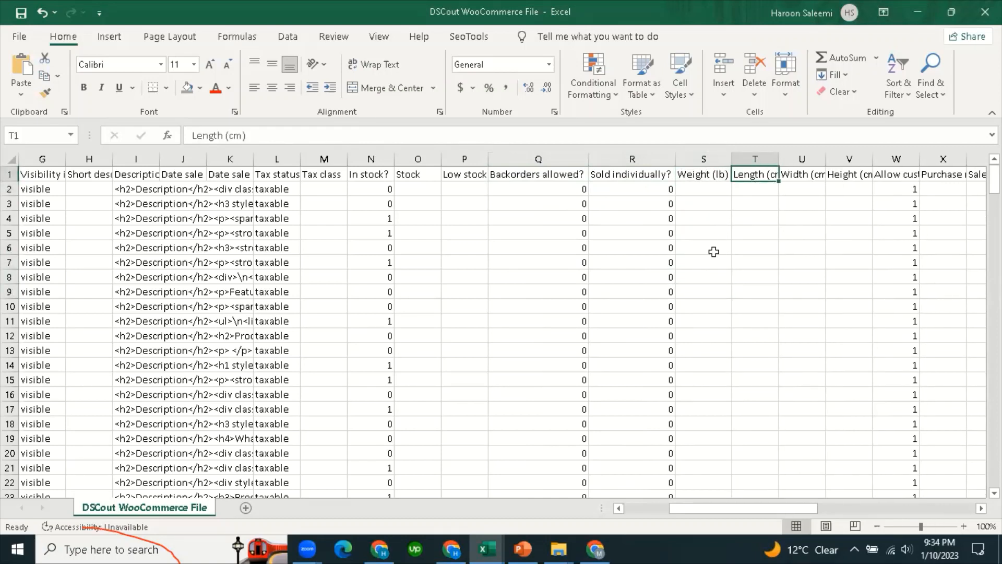
pyautogui.click(752, 337)
pyautogui.moveTo(750, 517); pyautogui.dragTo(812, 526)
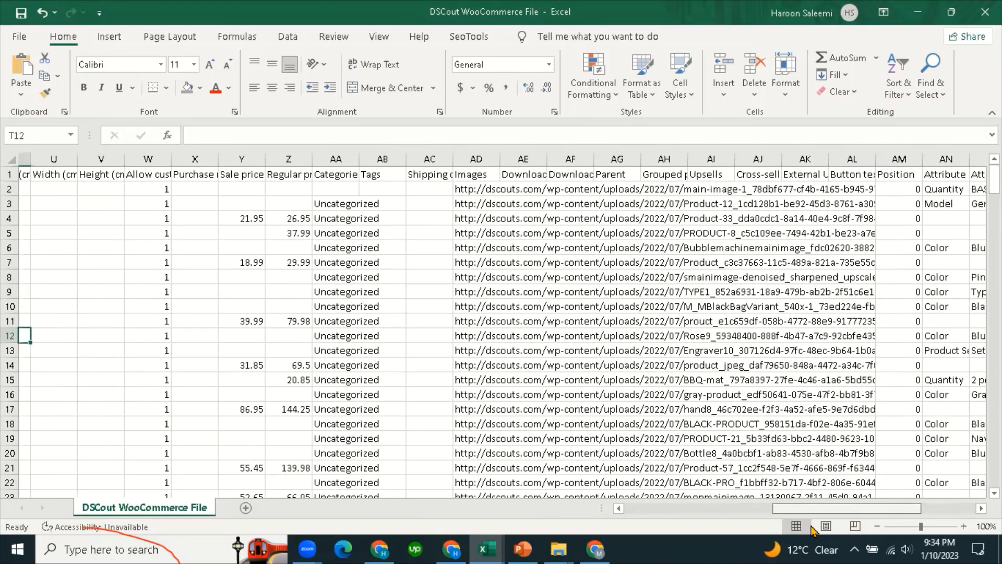
# AutoFit column AN to show the full Attribute 1 name header.
pyautogui.moveTo(914, 518); pyautogui.dragTo(967, 518)
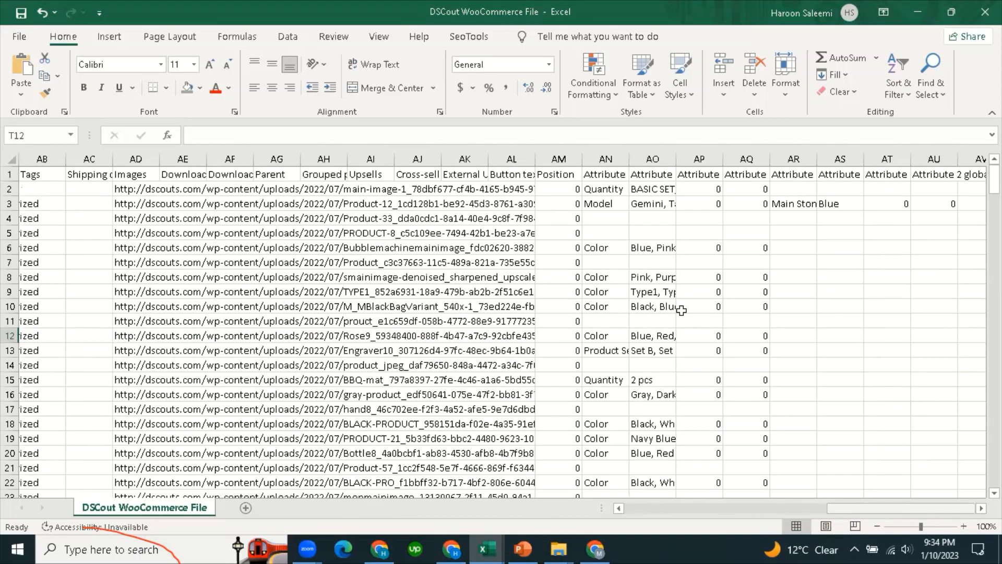
pyautogui.click(599, 173)
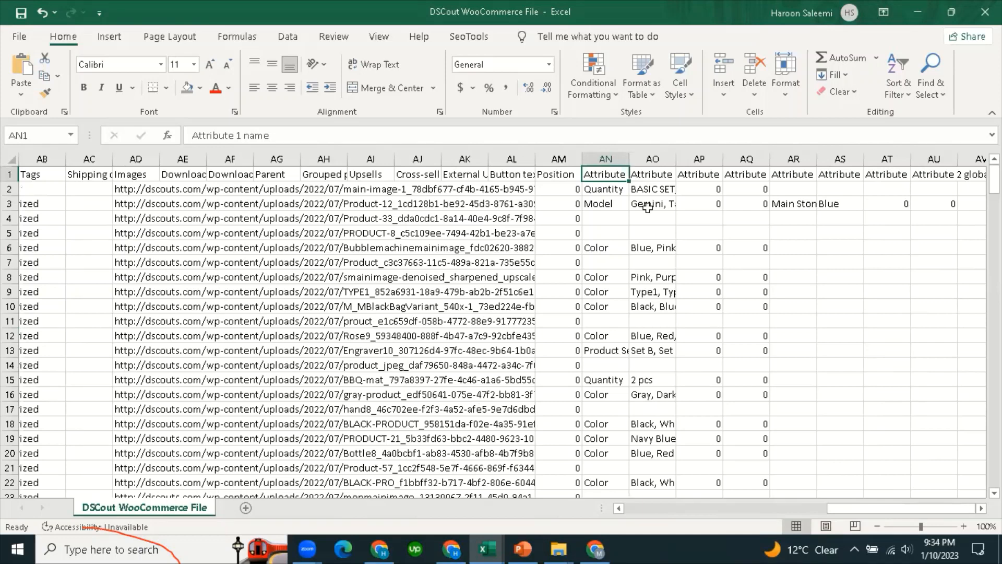
pyautogui.doubleClick(628, 159)
pyautogui.click(660, 265)
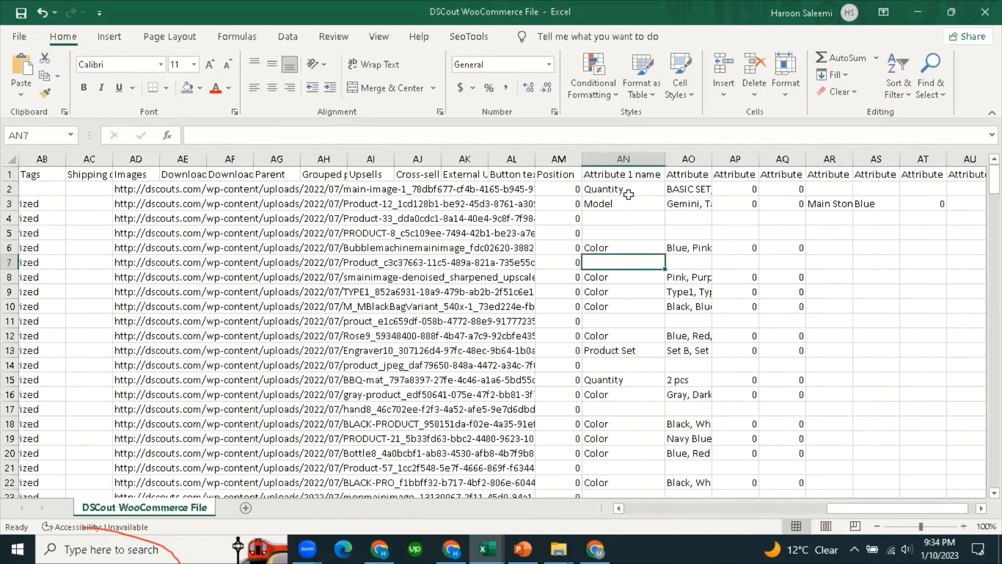
pyautogui.click(636, 177)
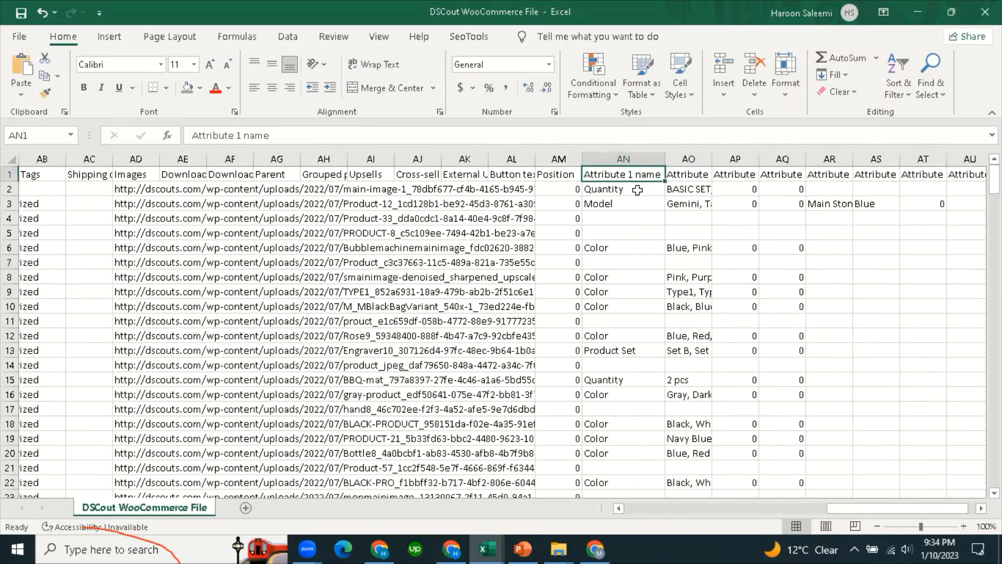
# Scan back to the Images column and AutoFit column AD to show full image URLs.
pyautogui.click(546, 175)
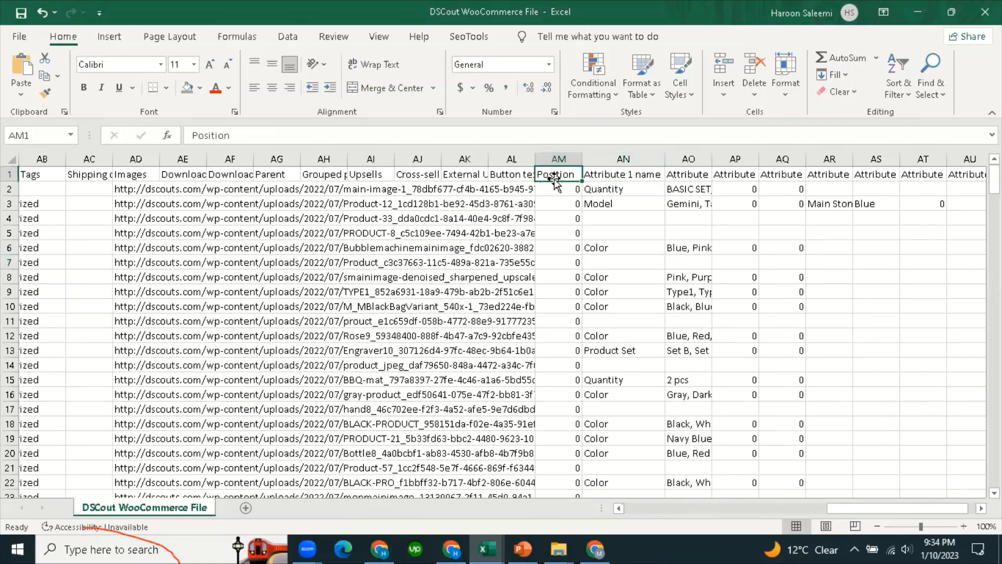
pyautogui.click(411, 176)
pyautogui.click(341, 180)
pyautogui.click(200, 176)
pyautogui.click(269, 174)
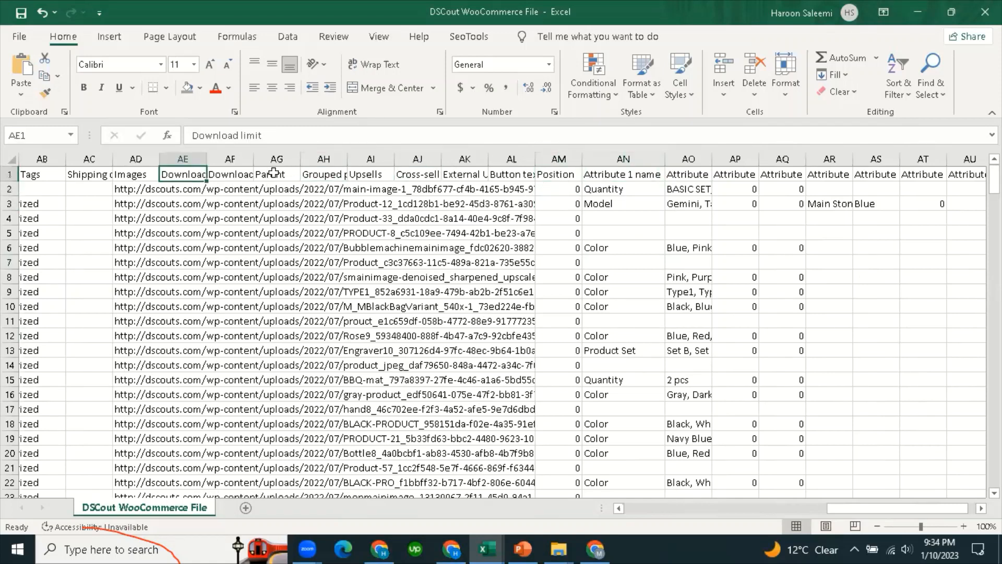
pyautogui.click(122, 176)
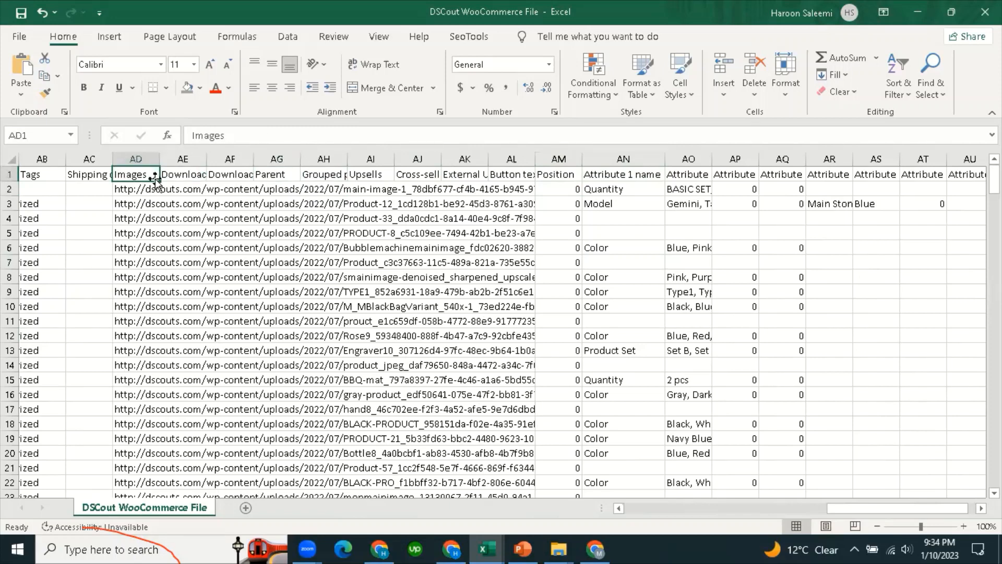
pyautogui.click(141, 191)
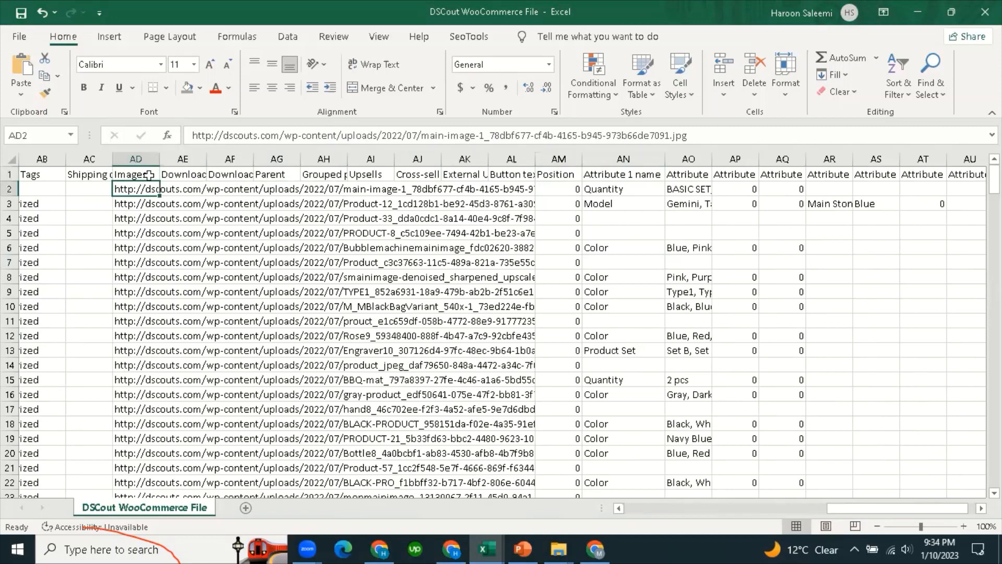
pyautogui.doubleClick(159, 159)
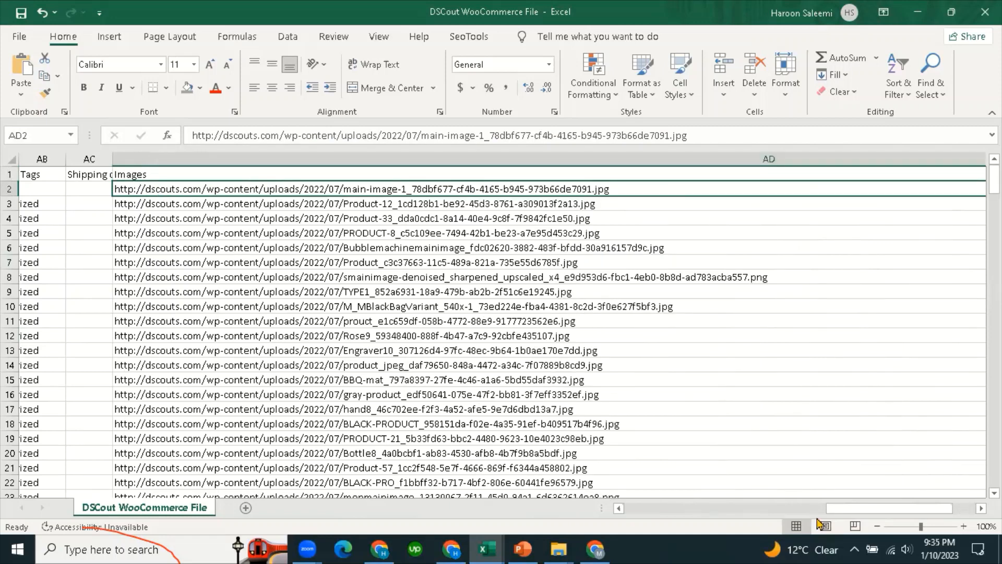
# Narrow the Images column back down and check the empty Stock and Tax class cells.
pyautogui.keyDown('ctrl'); pyautogui.scroll(-1, 540, 321); pyautogui.keyUp('ctrl')
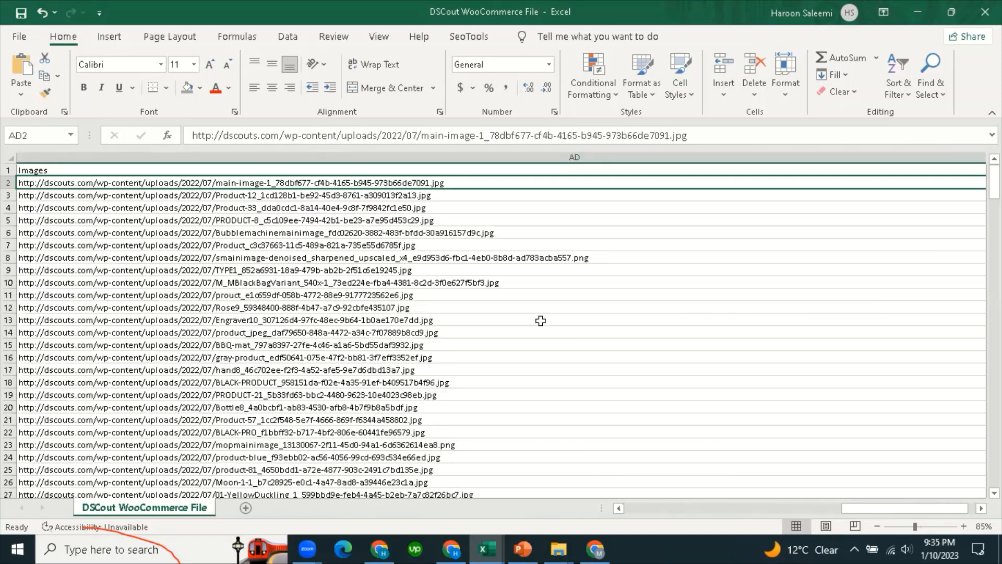
pyautogui.scroll(-1, 539, 324)
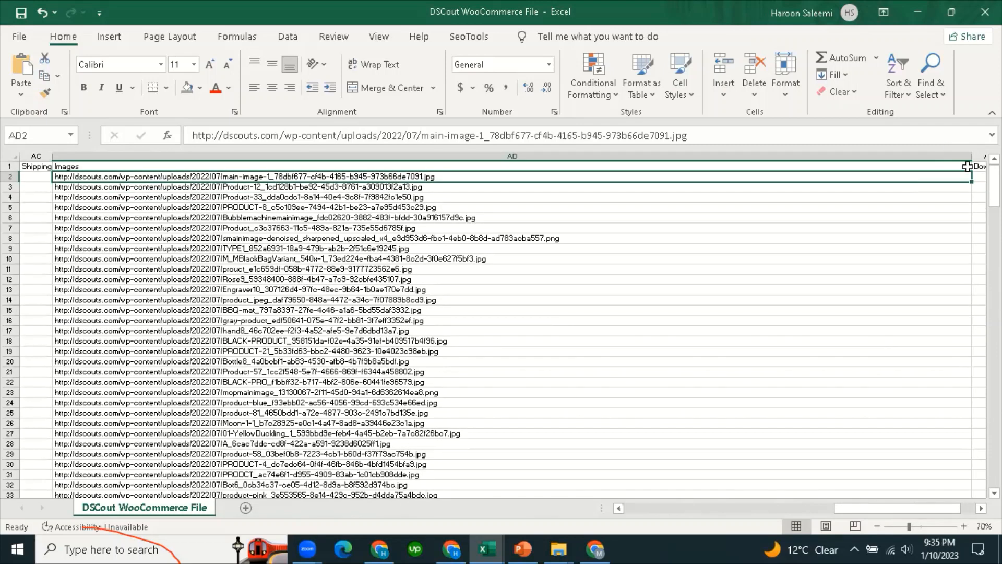
pyautogui.moveTo(966, 158); pyautogui.dragTo(134, 179)
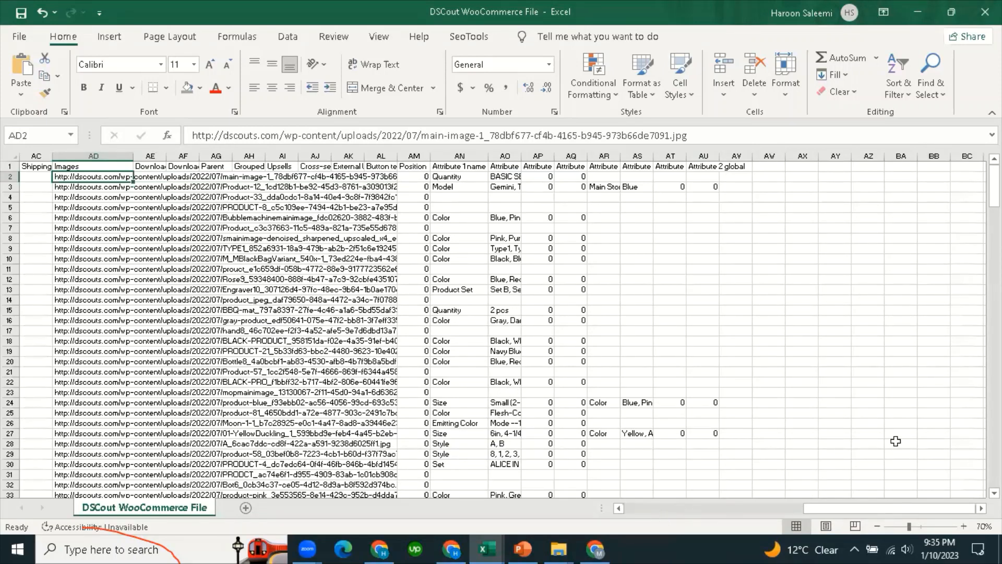
pyautogui.hscroll(-10, 684, 372)
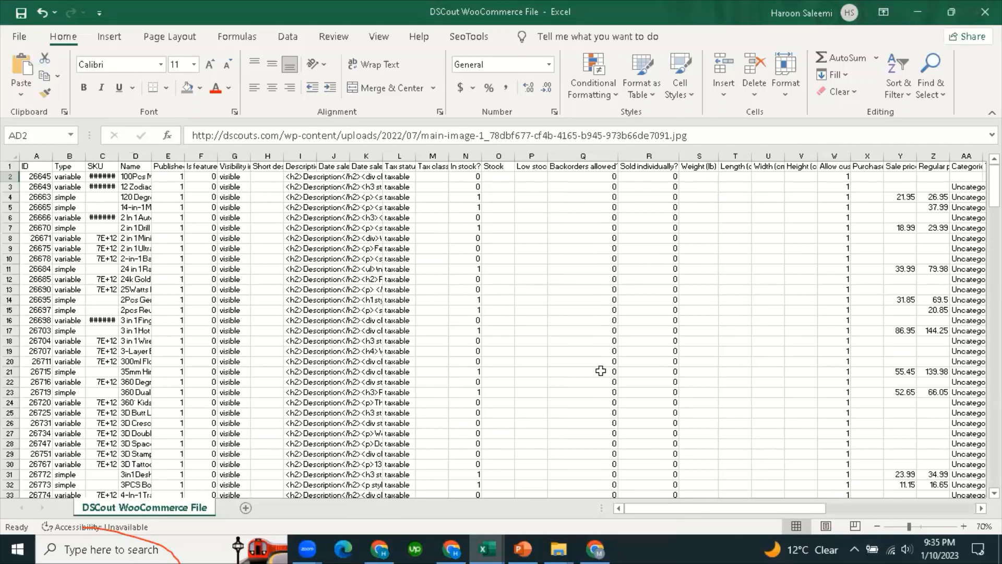
pyautogui.keyDown('ctrl'); pyautogui.scroll(1, 600, 370); pyautogui.keyUp('ctrl')
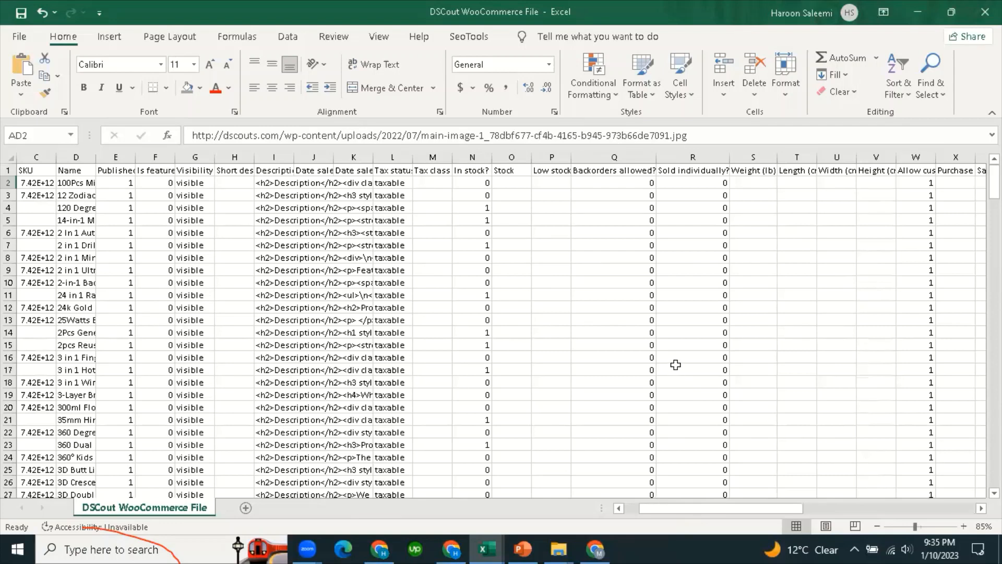
pyautogui.click(509, 316)
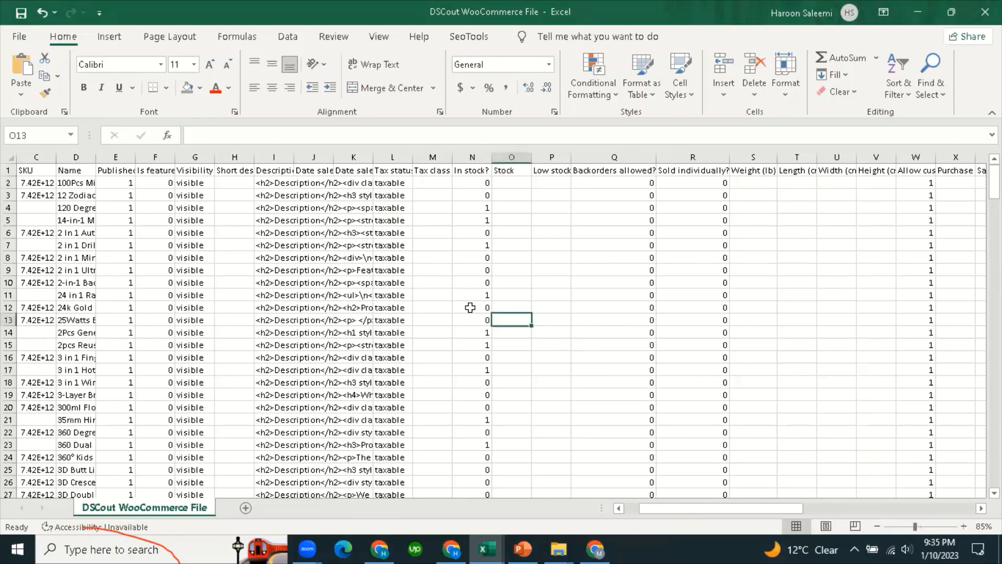
pyautogui.click(445, 220)
pyautogui.scroll(-6, 105, 303)
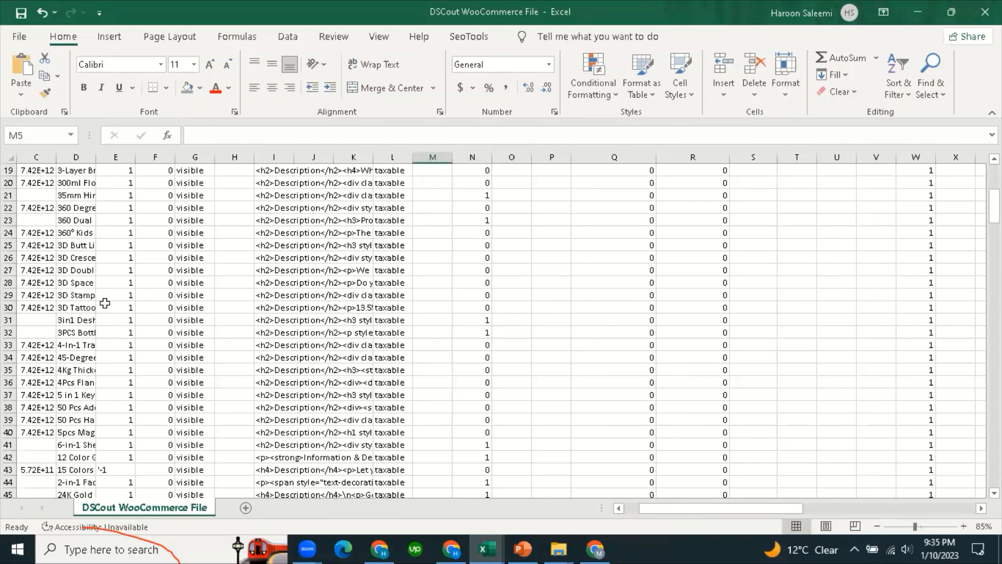
pyautogui.scroll(5, 164, 287)
pyautogui.moveTo(750, 510); pyautogui.dragTo(587, 505)
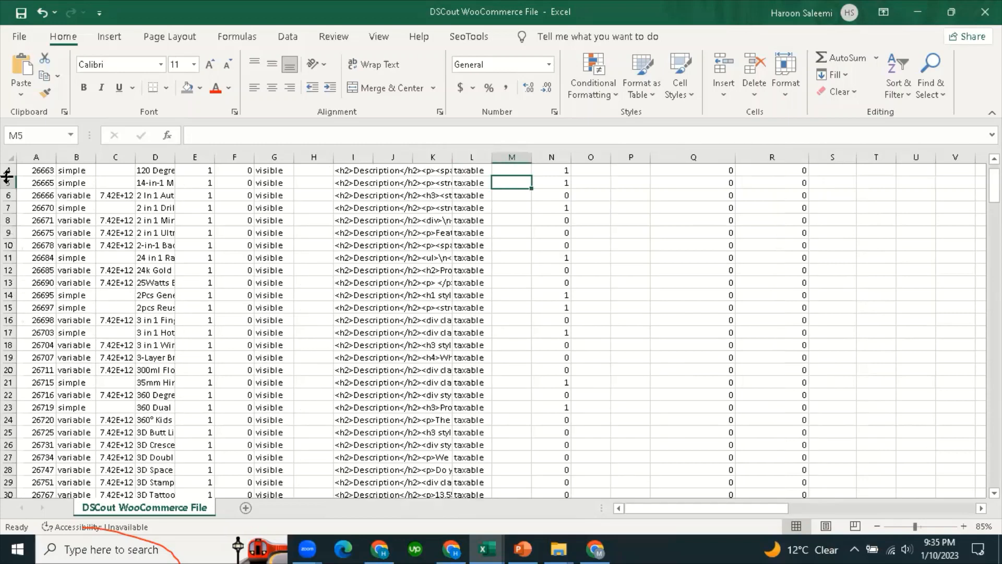
# Review the ID, description, Stock and attribute columns, then return to the Shopify Products page.
pyautogui.click(42, 155)
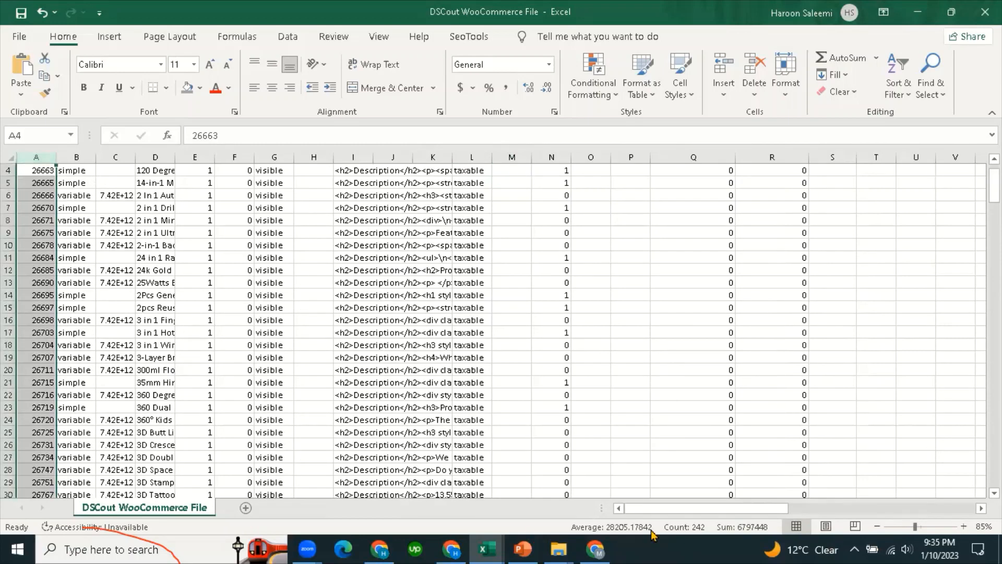
pyautogui.click(440, 309)
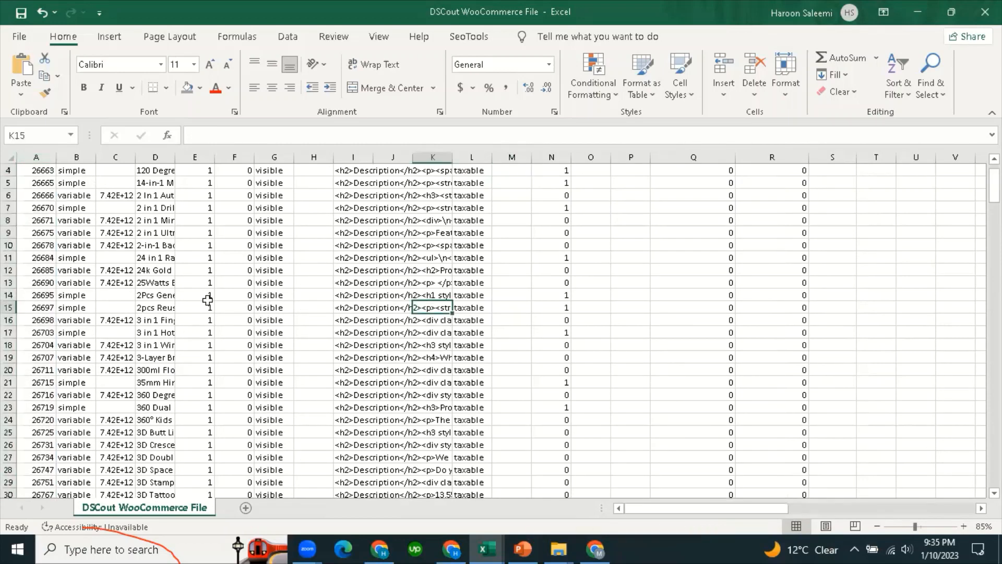
pyautogui.scroll(1, 200, 298)
pyautogui.click(586, 301)
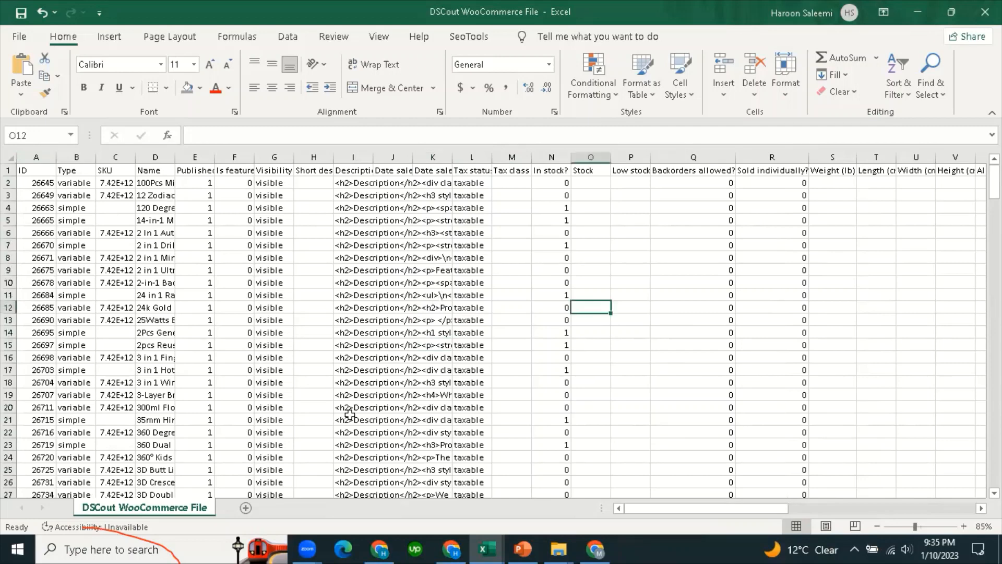
pyautogui.scroll(-6, 300, 409)
pyautogui.scroll(6, 300, 409)
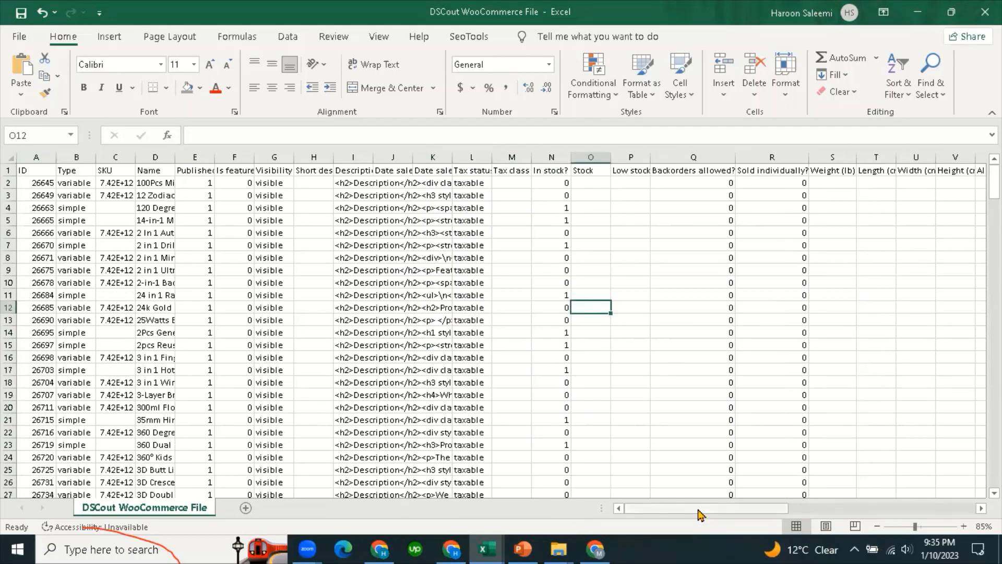
pyautogui.moveTo(701, 512); pyautogui.dragTo(868, 515)
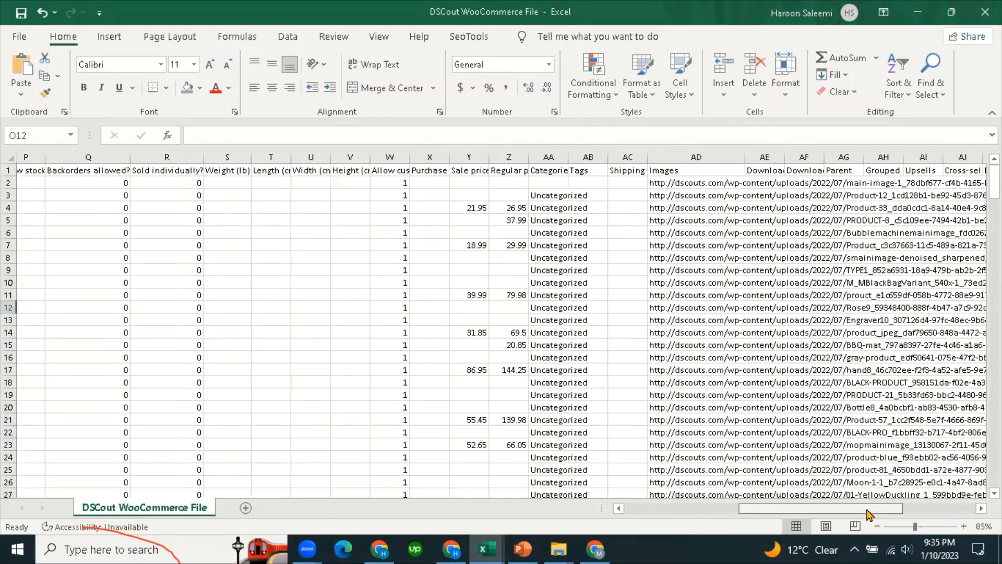
pyautogui.click(916, 516)
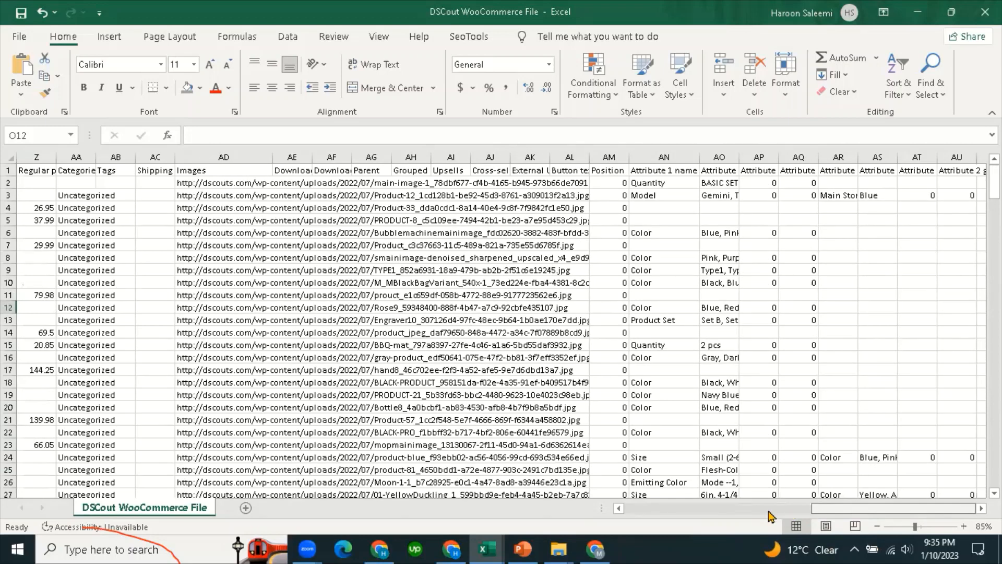
pyautogui.click(641, 516)
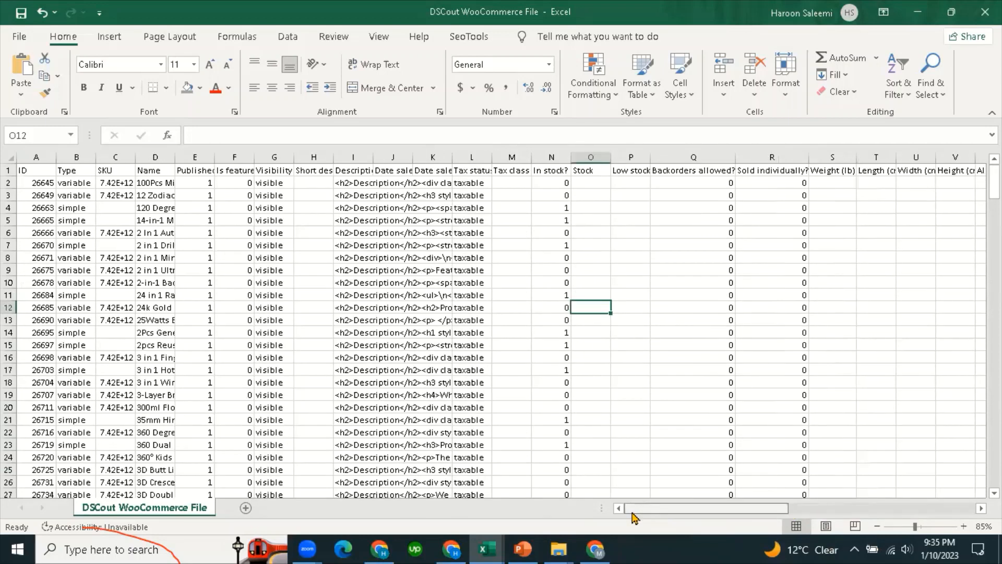
pyautogui.click(104, 218)
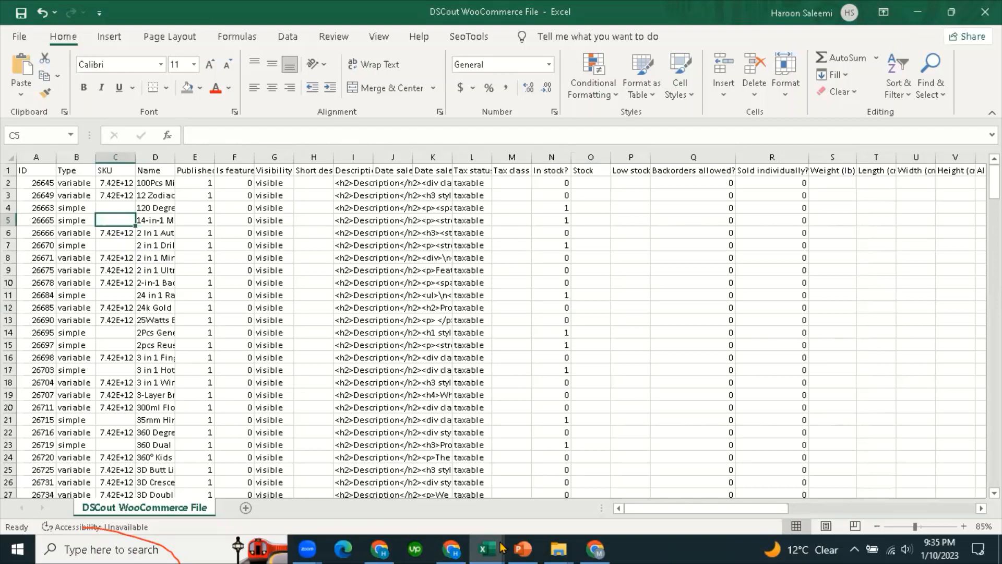
pyautogui.click(511, 282)
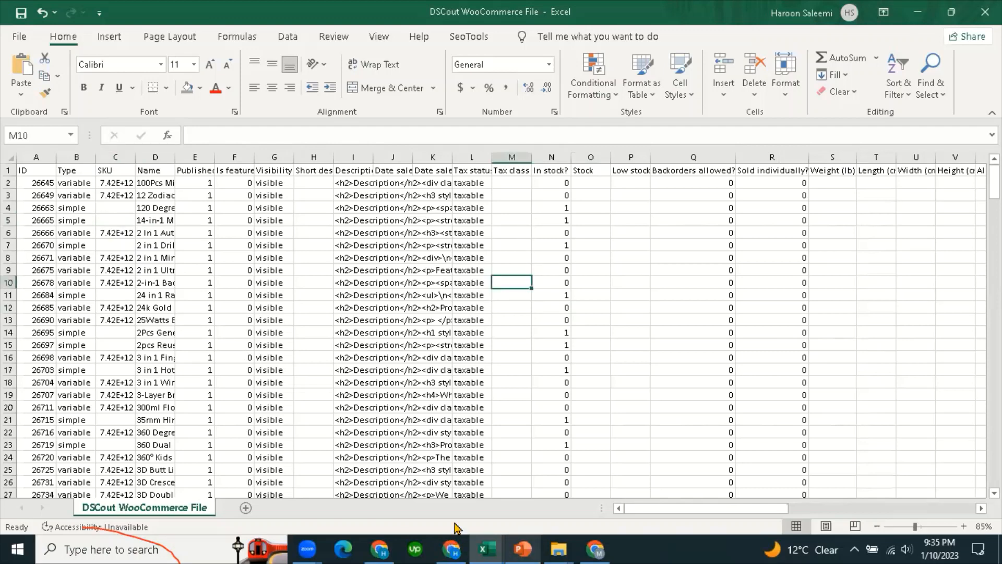
pyautogui.hotkey('alt', 'Tab')
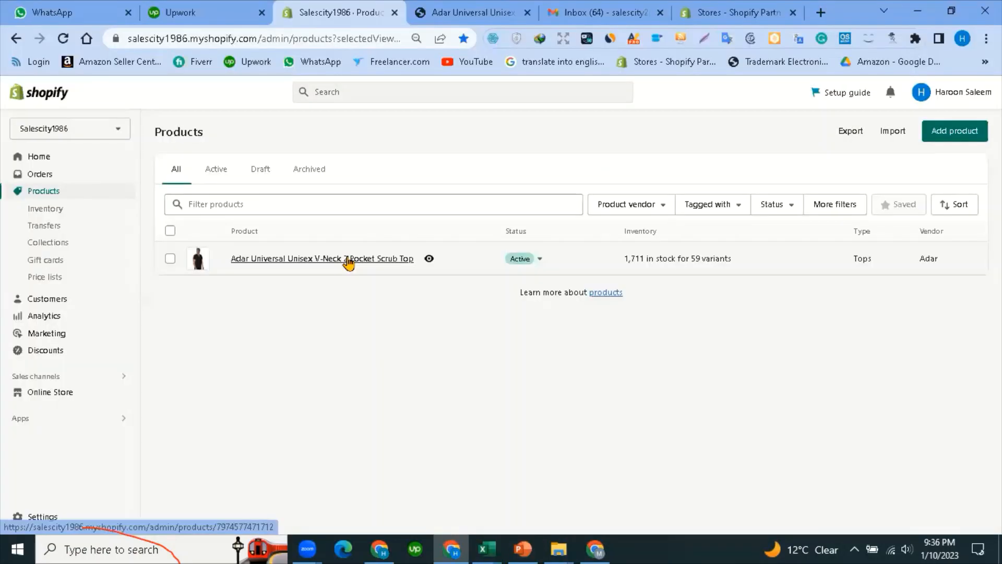
# Start a new product and copy '100Pcs Mixed Auto Fastener Clip' from the DSCout sheet.
pyautogui.click(949, 133)
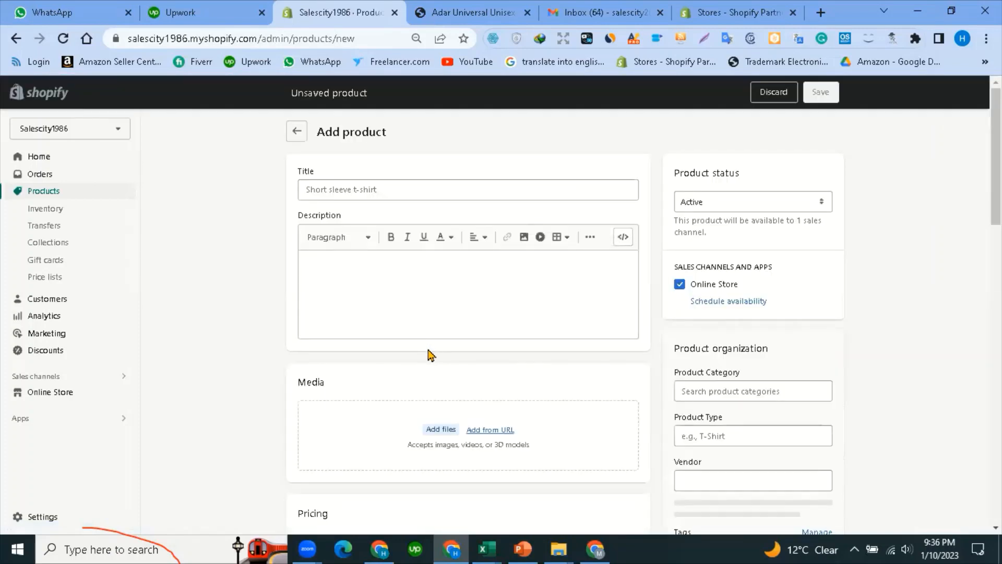
pyautogui.click(354, 186)
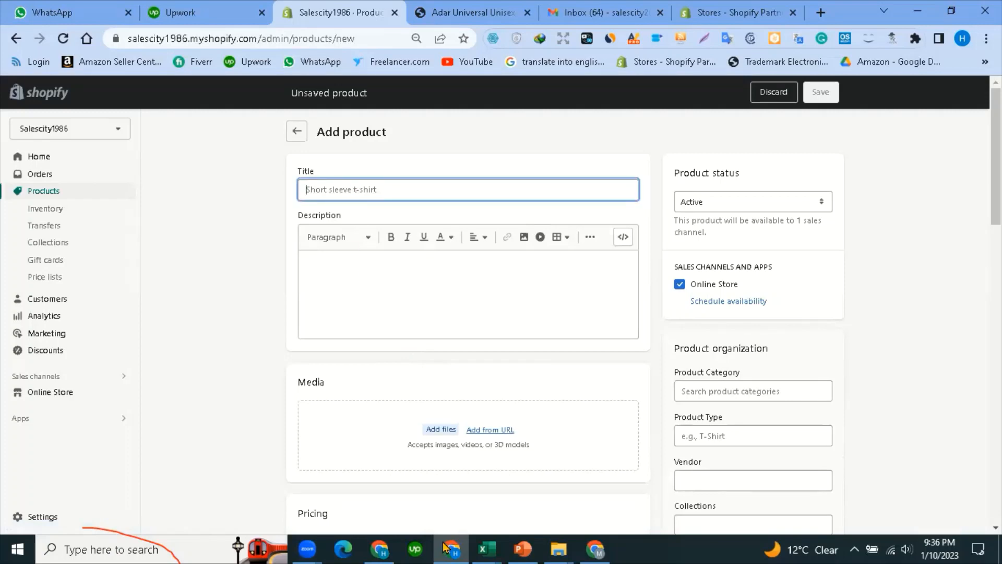
pyautogui.click(485, 549)
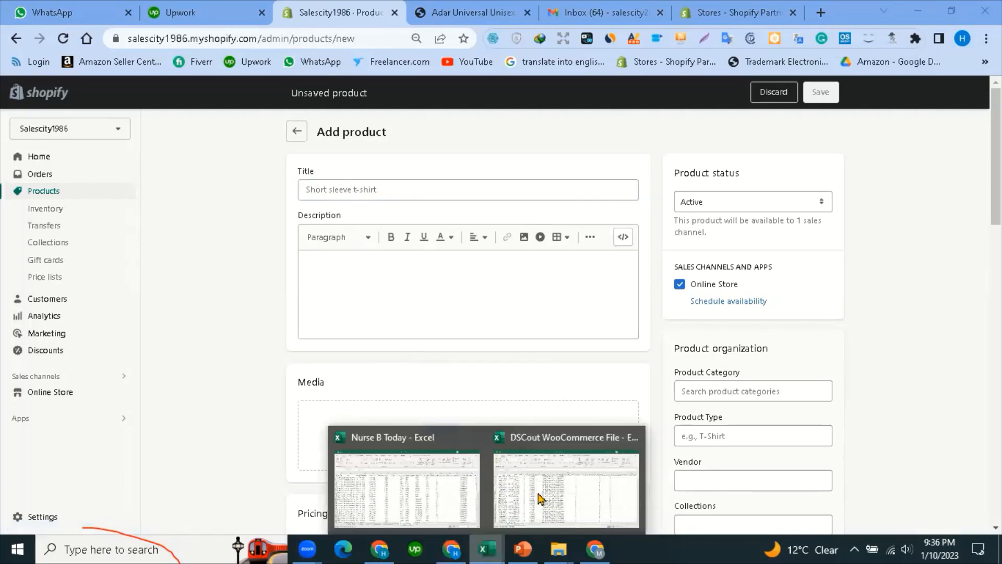
pyautogui.click(565, 470)
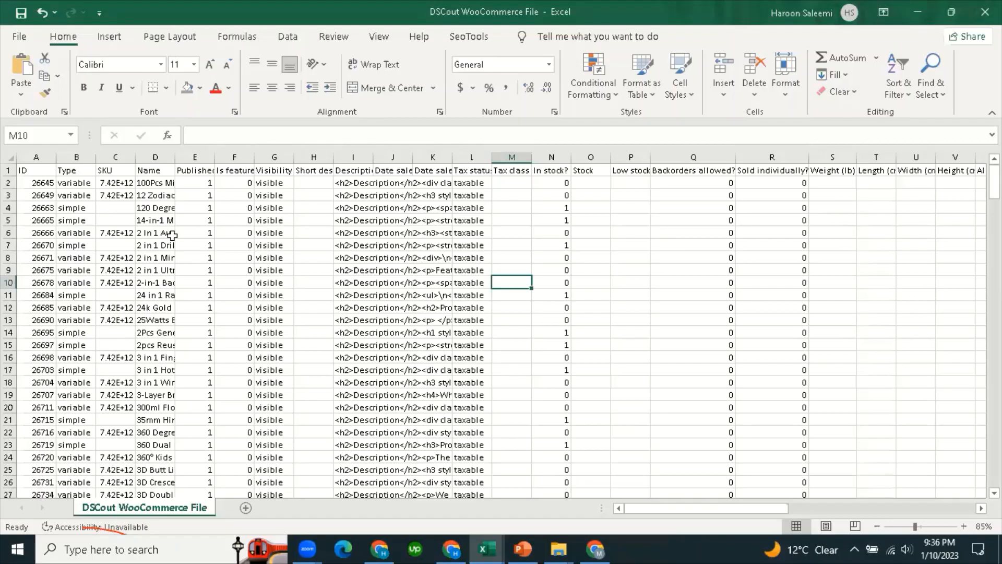
pyautogui.click(155, 184)
pyautogui.hotkey('ctrl', 'c')
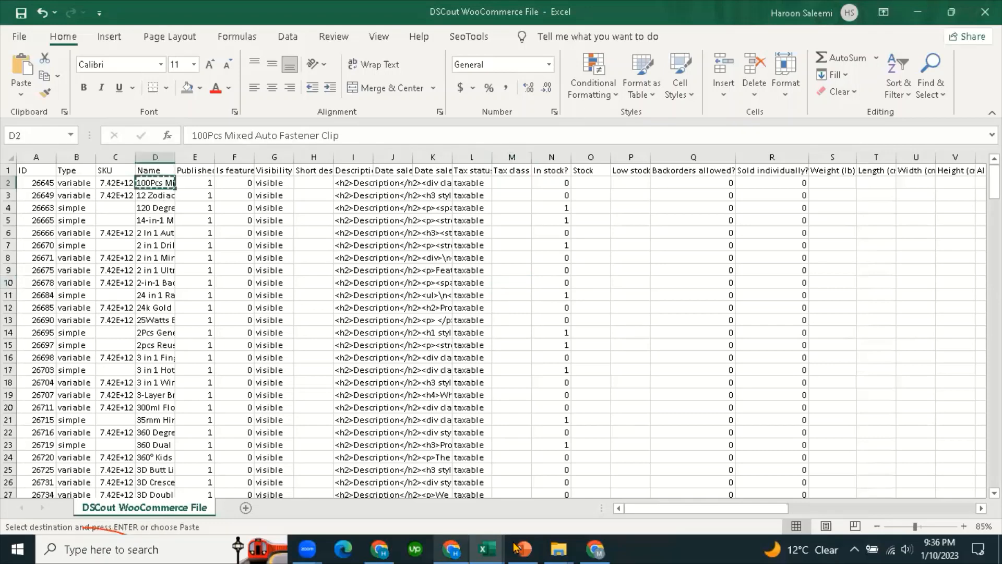
pyautogui.click(485, 548)
# Title the product '100Pcs Mixed Auto Fastener Clip' and enter the placeholder description 'dskjklasd'.
pyautogui.click(413, 493)
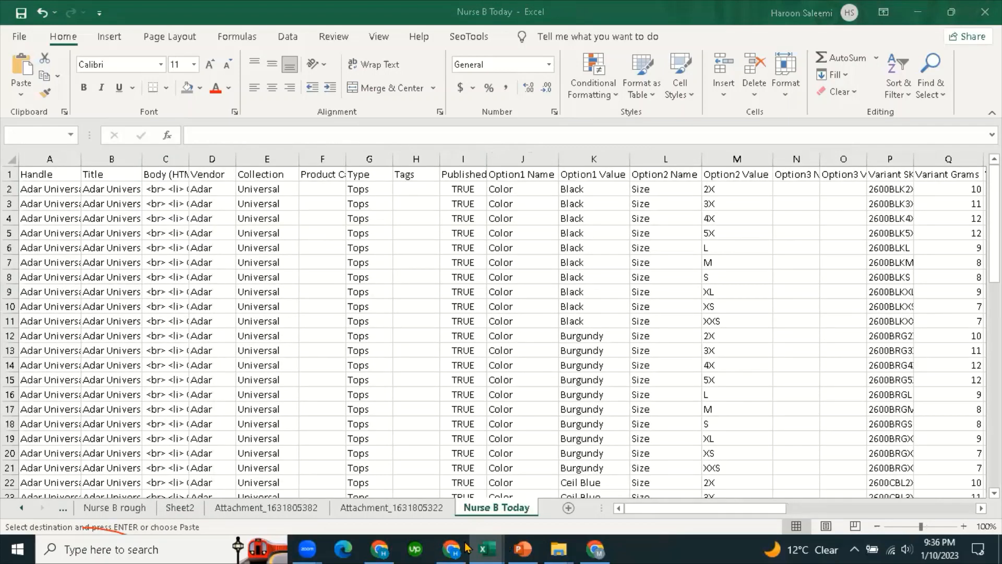
pyautogui.hotkey('alt', 'Tab')
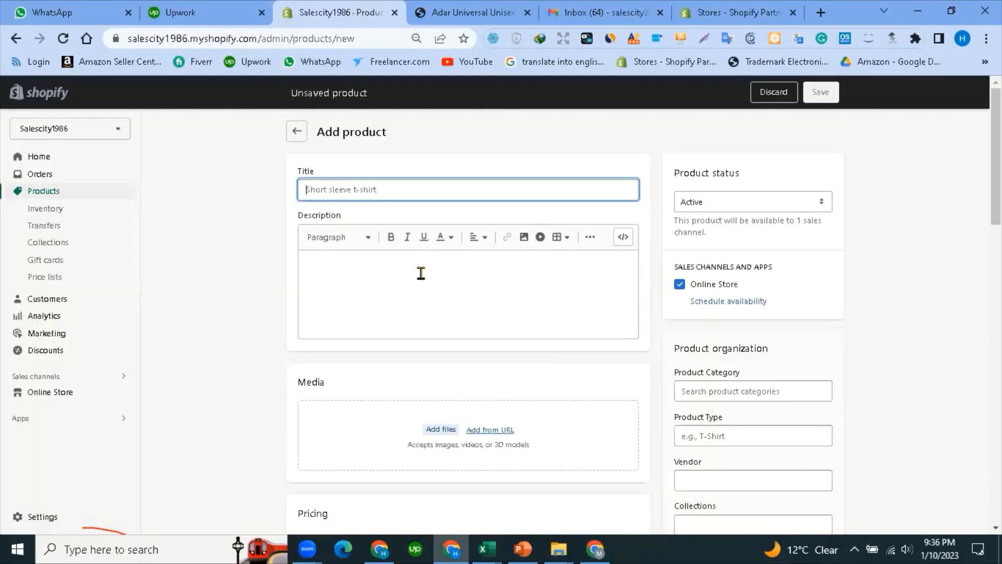
pyautogui.hotkey('ctrl', 'v')
pyautogui.click(413, 295)
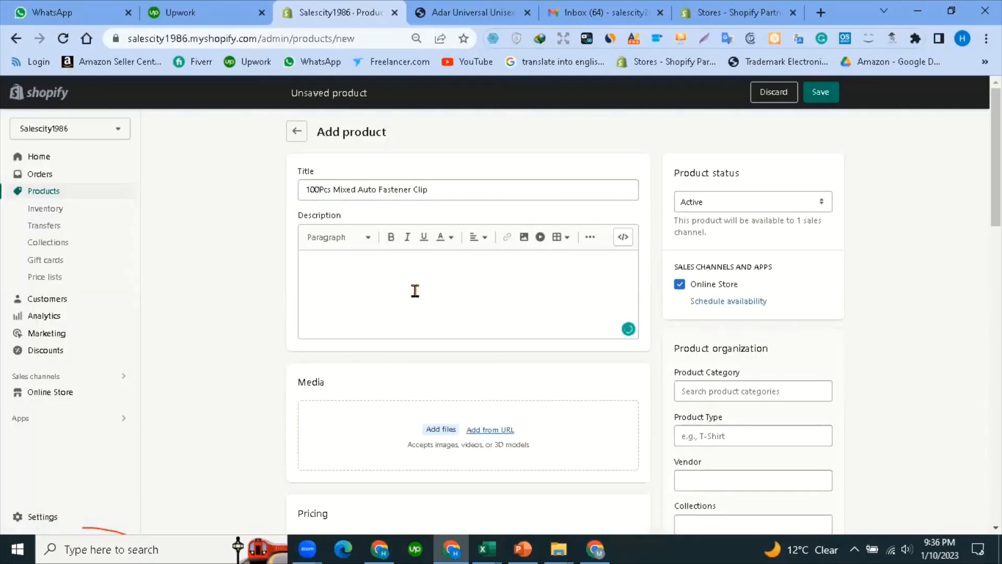
pyautogui.write('dskjklasd')
pyautogui.scroll(-3, 461, 409)
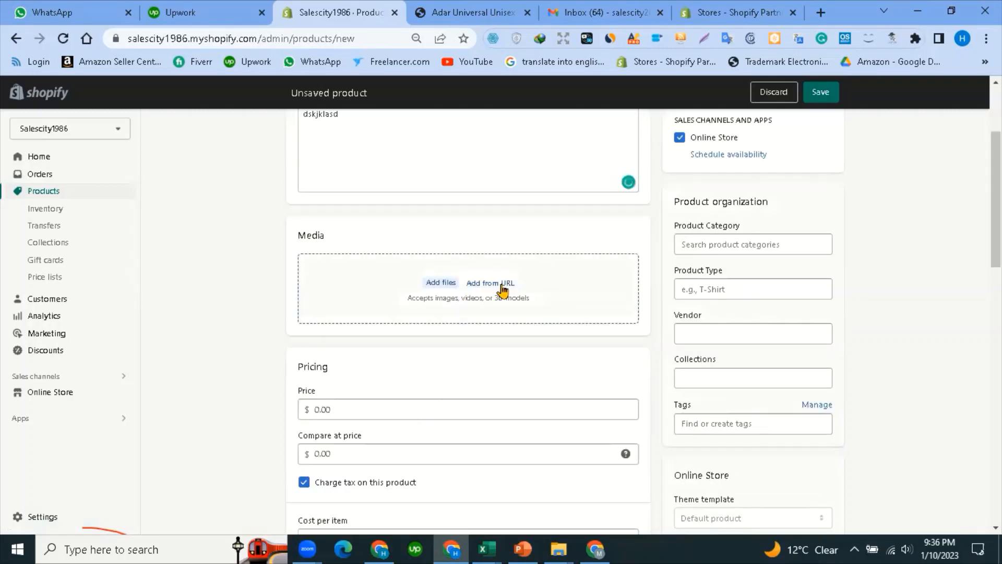
pyautogui.press('Return')
# Open the Add file from URL prompt and copy the main image URL from cell AD2.
pyautogui.click(501, 286)
pyautogui.click(485, 547)
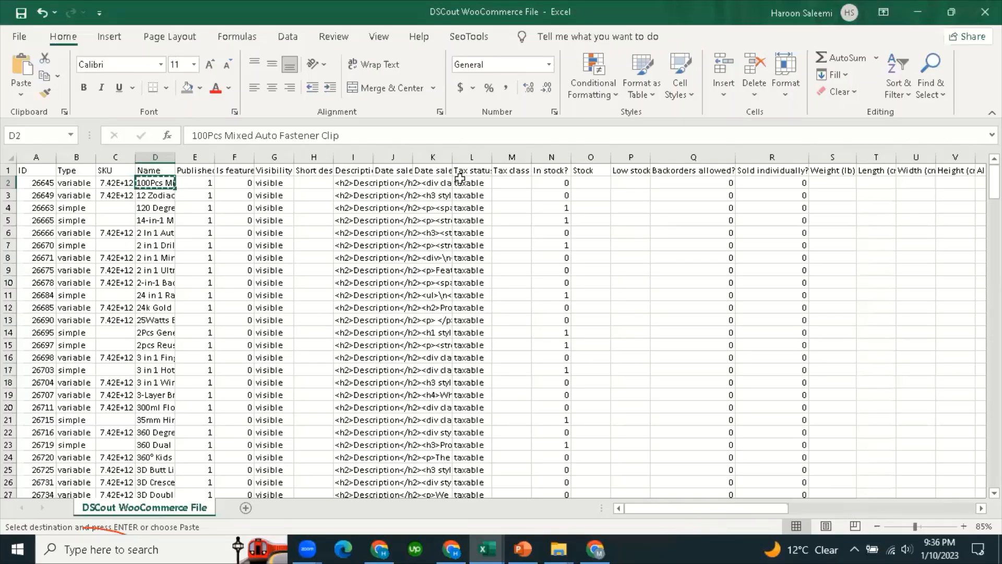
pyautogui.hscroll(7, 386, 183)
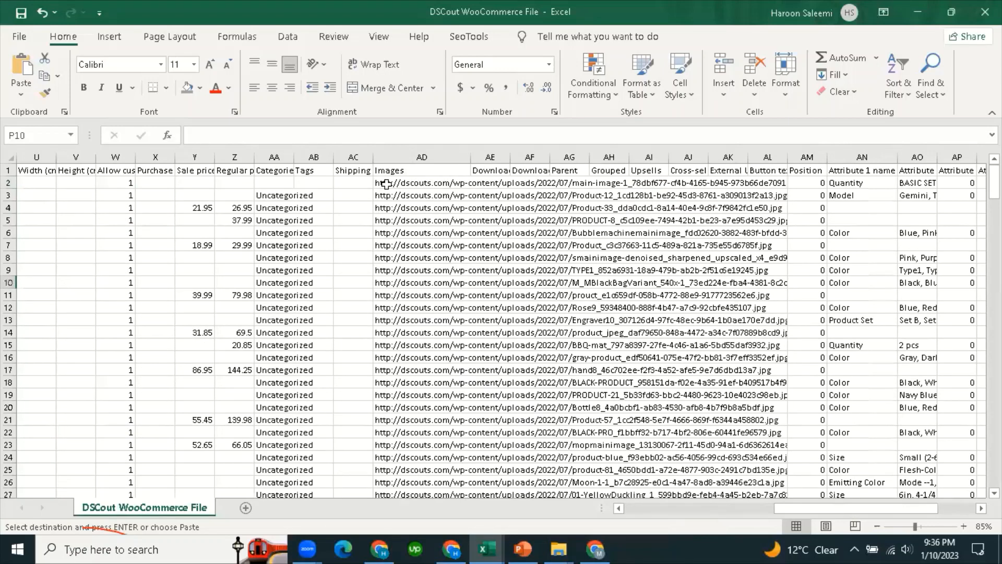
pyautogui.click(386, 184)
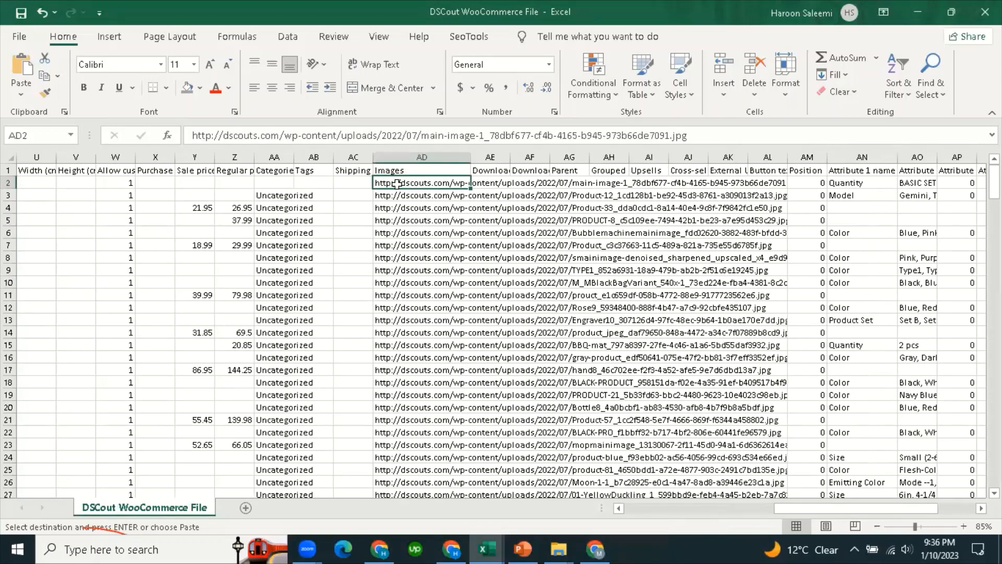
pyautogui.hotkey('ctrl', 'c')
pyautogui.moveTo(485, 548)
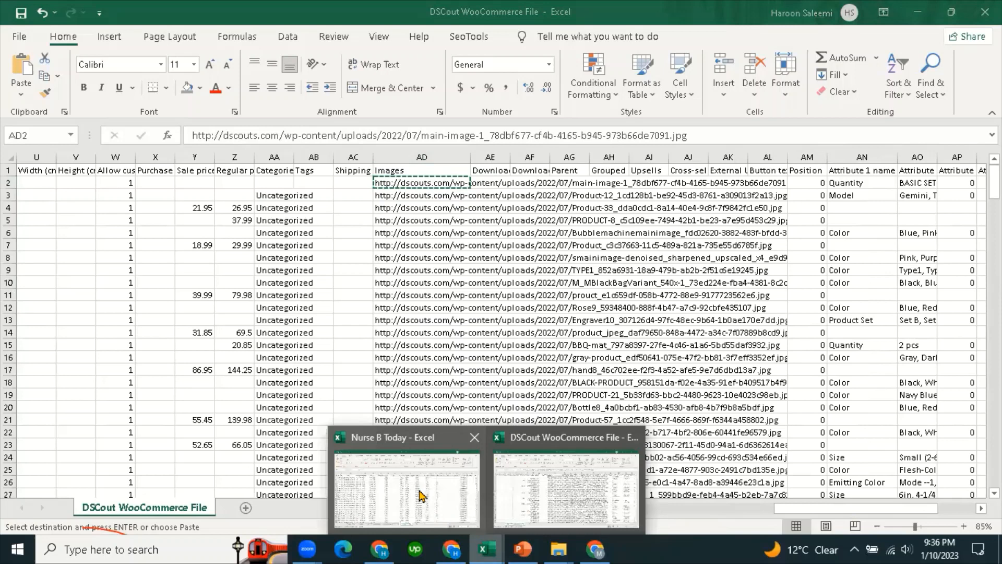
pyautogui.click(450, 548)
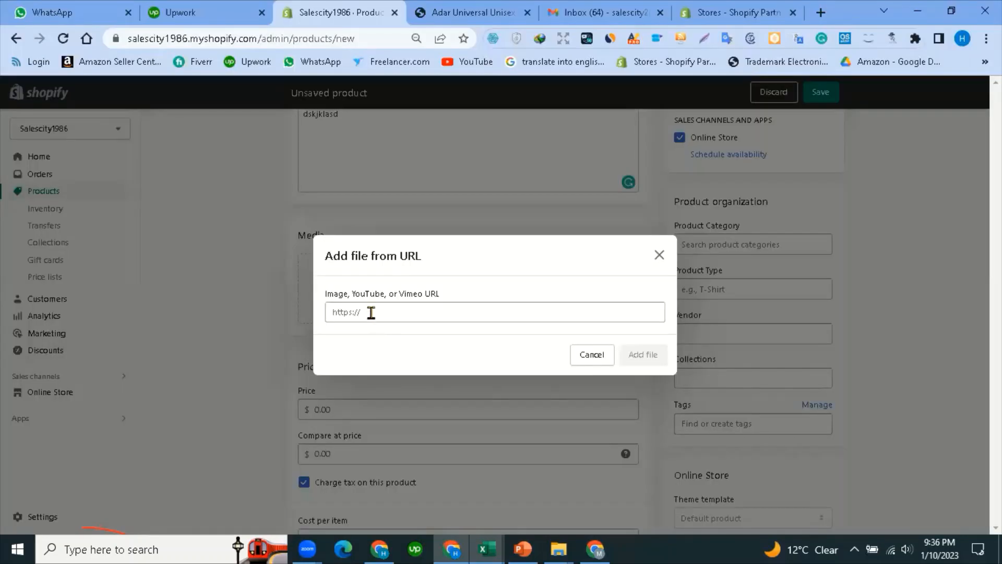
# Try adding the copied image URL as product media, then dismiss the rejection message.
pyautogui.click(371, 312)
pyautogui.hotkey('ctrl', 'v')
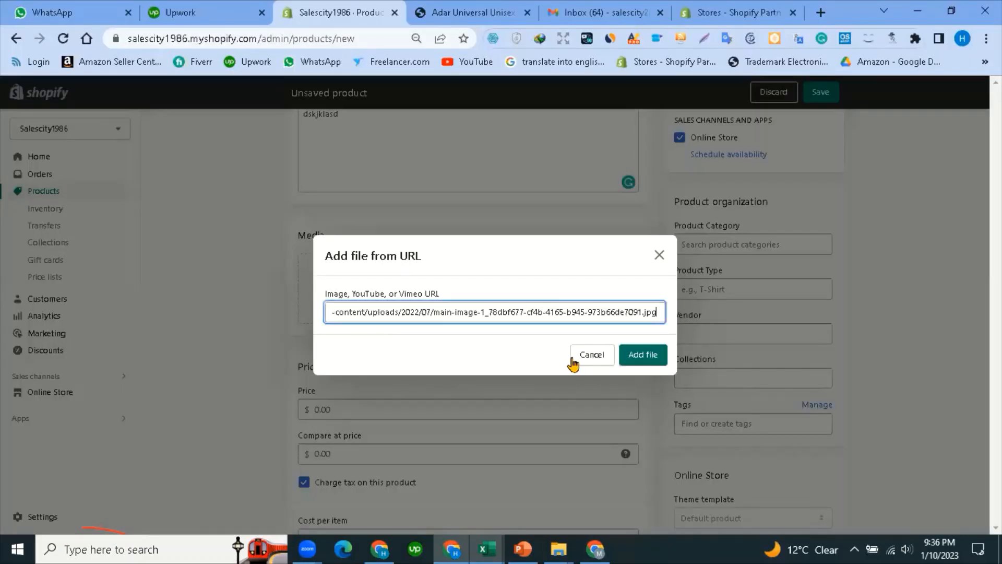
pyautogui.click(641, 359)
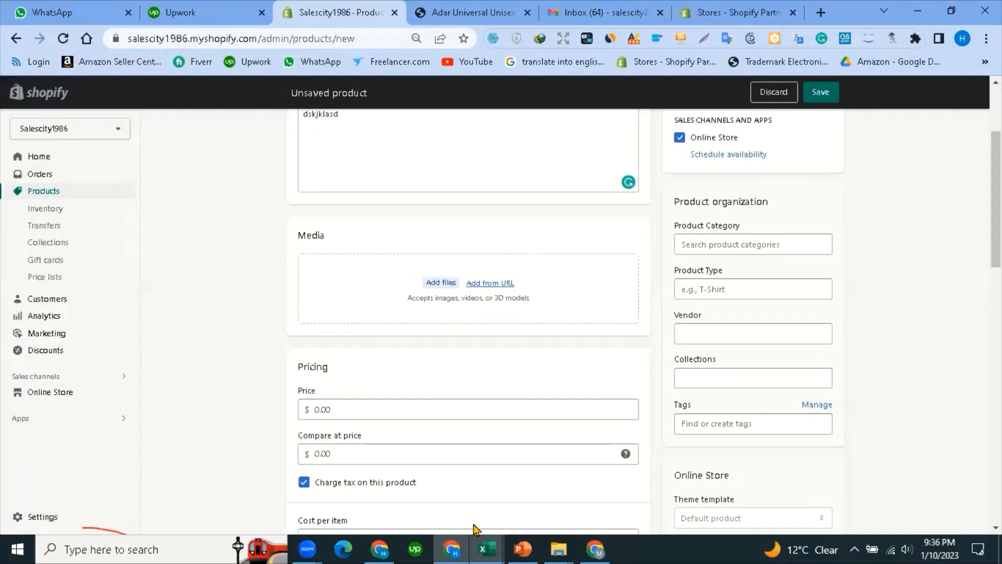
pyautogui.click(555, 511)
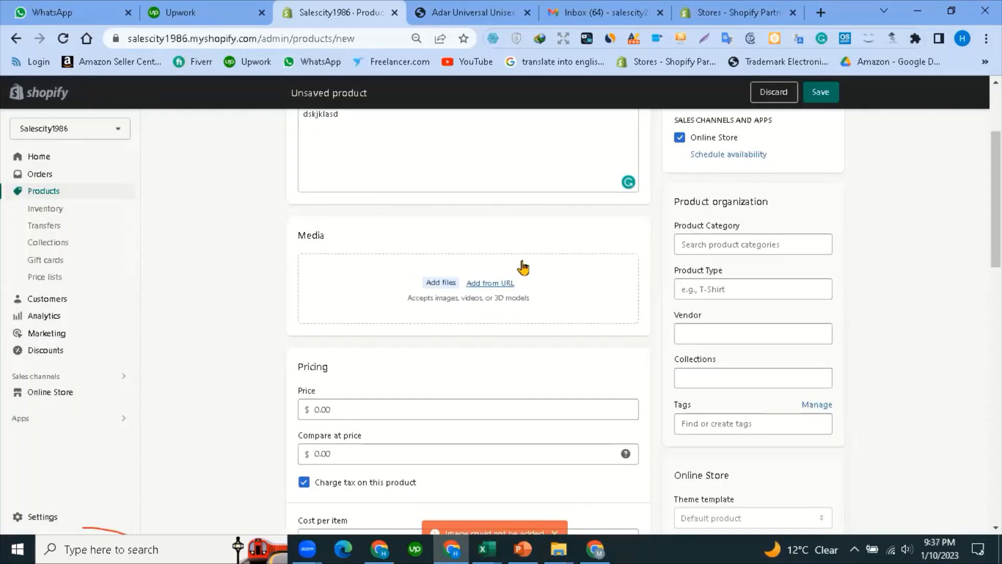
pyautogui.scroll(-1, 347, 369)
pyautogui.scroll(-1, 349, 372)
pyautogui.click(350, 264)
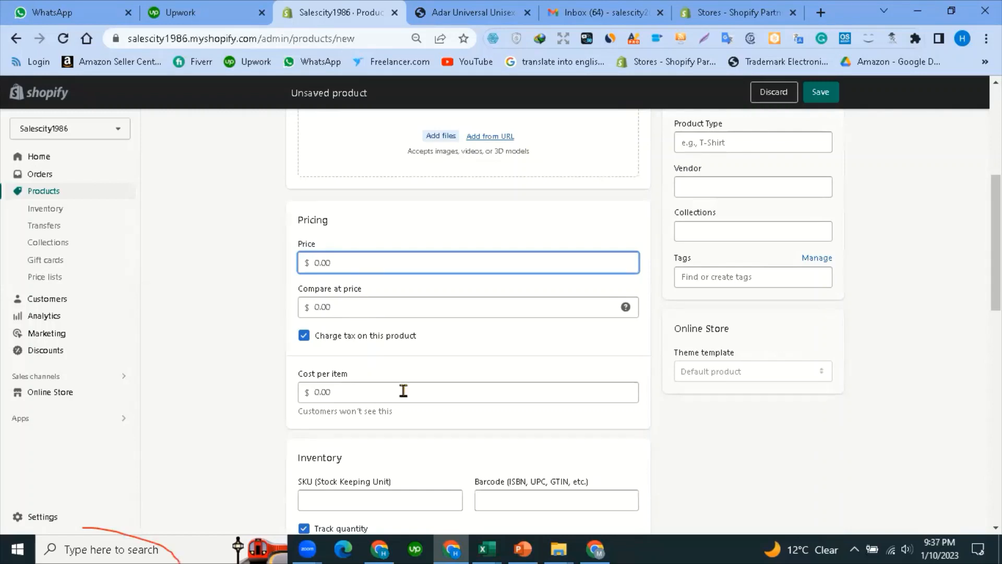
pyautogui.scroll(-1, 401, 390)
pyautogui.scroll(-2, 369, 376)
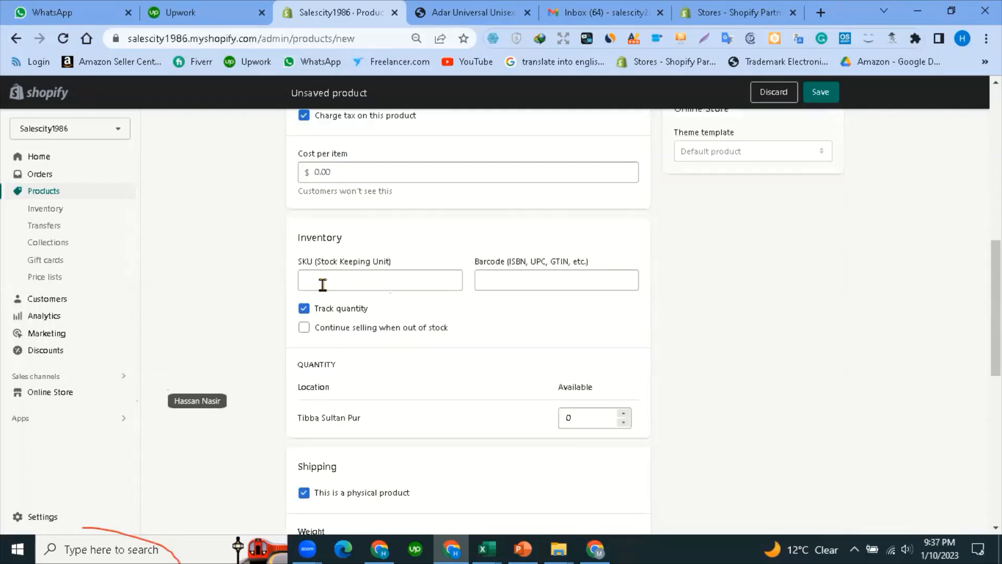
pyautogui.click(519, 282)
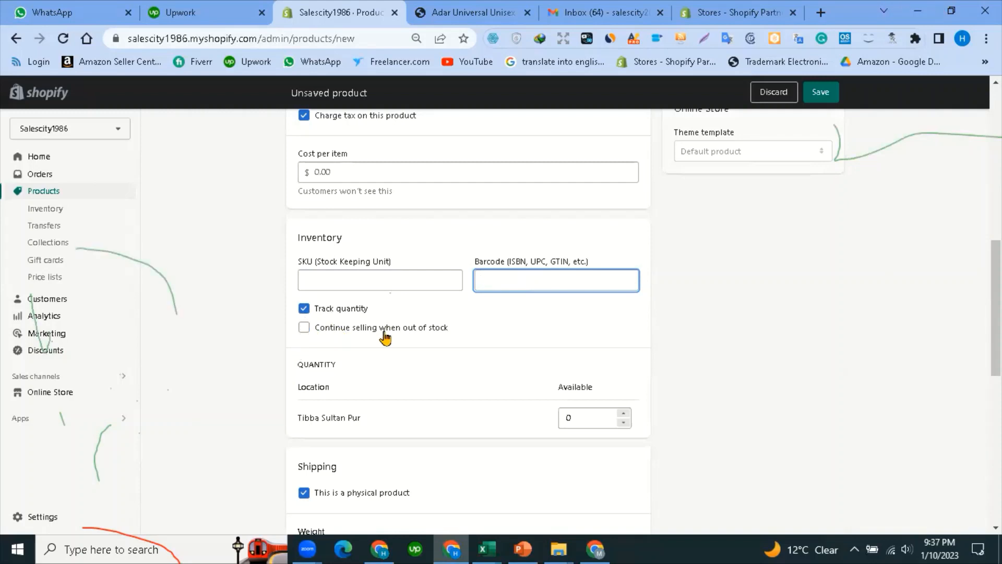
pyautogui.click(304, 327)
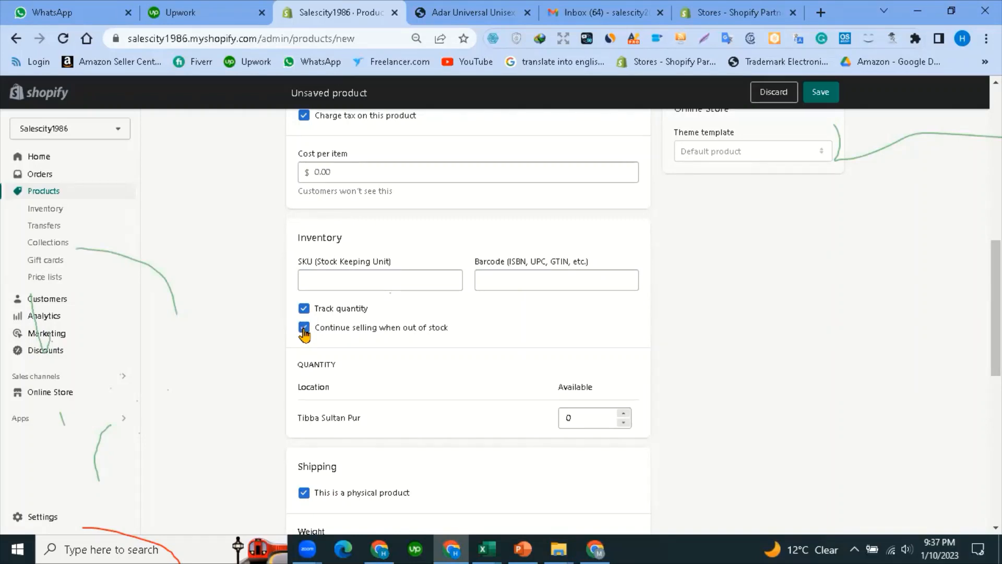
pyautogui.scroll(-1, 363, 381)
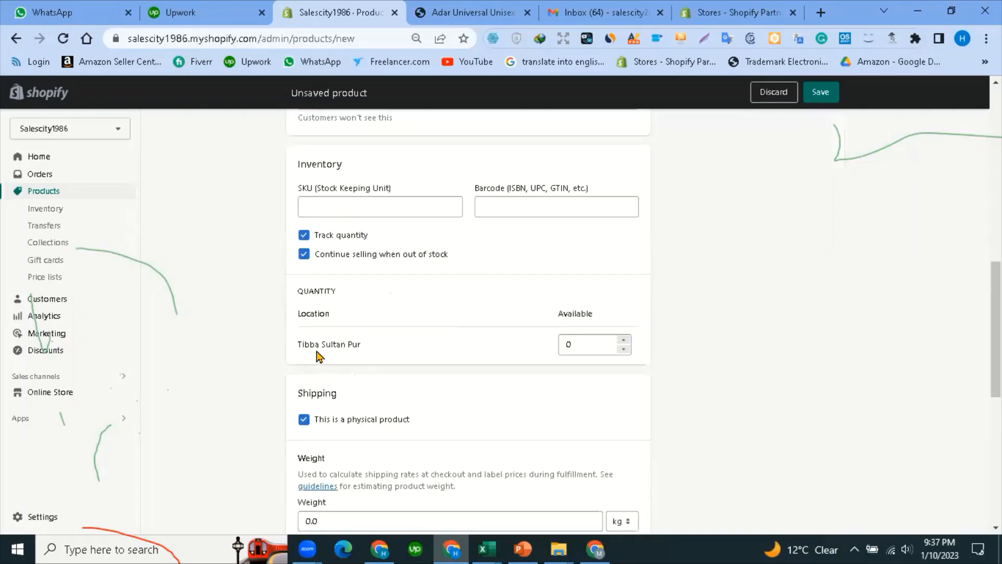
pyautogui.scroll(-2, 313, 367)
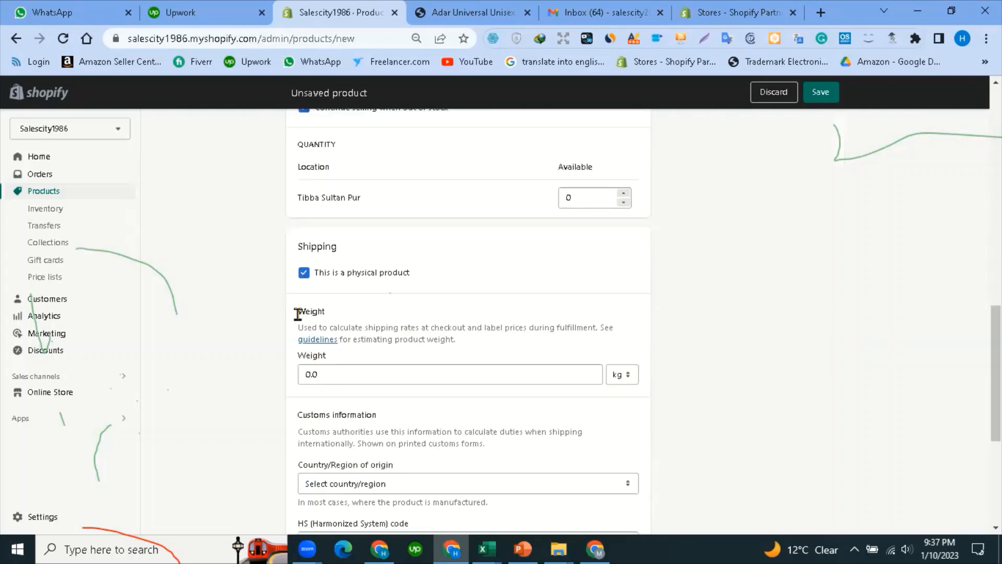
pyautogui.doubleClick(344, 316)
pyautogui.click(323, 359)
pyautogui.click(312, 360)
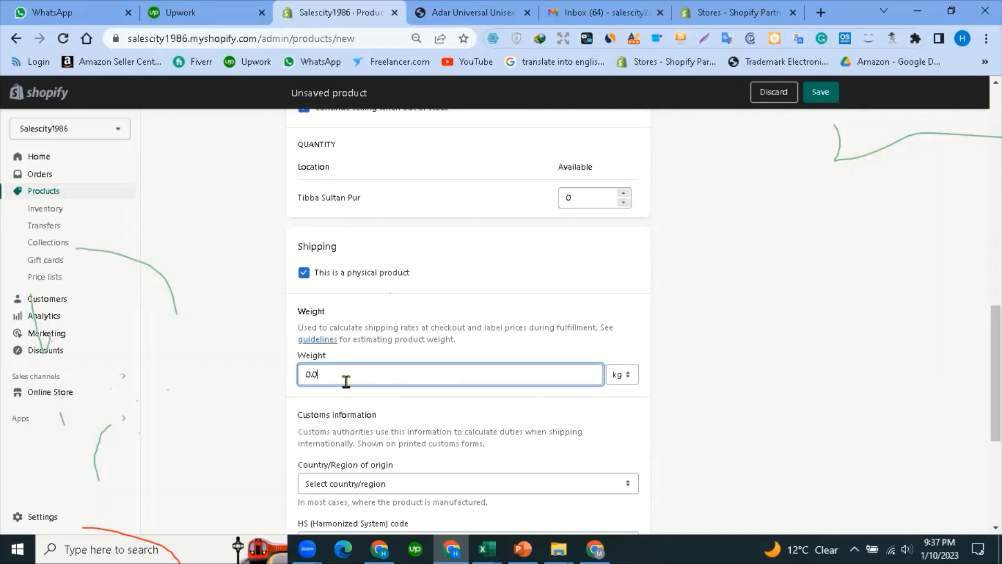
pyautogui.scroll(-3, 345, 383)
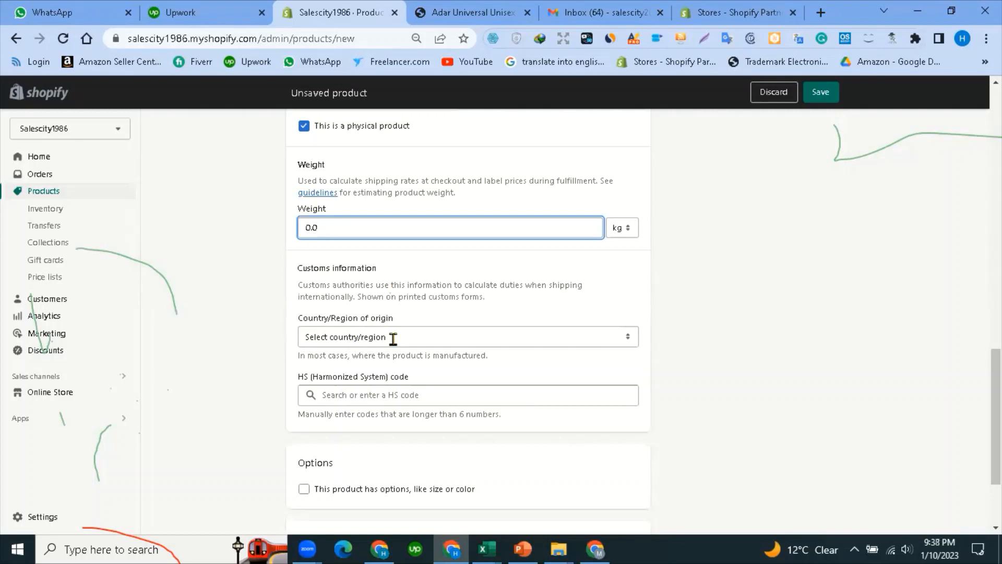
pyautogui.scroll(-1, 392, 342)
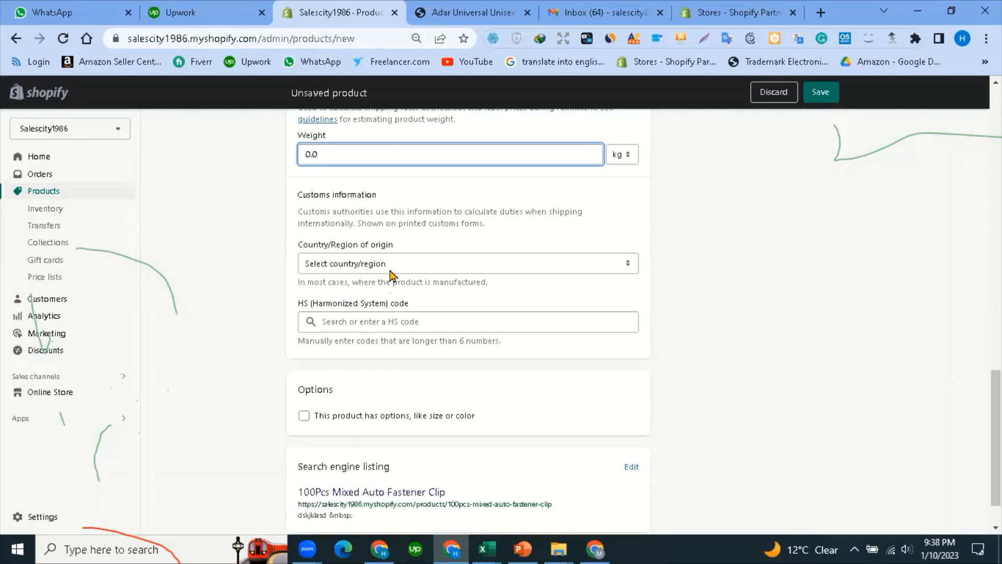
pyautogui.scroll(-1, 342, 324)
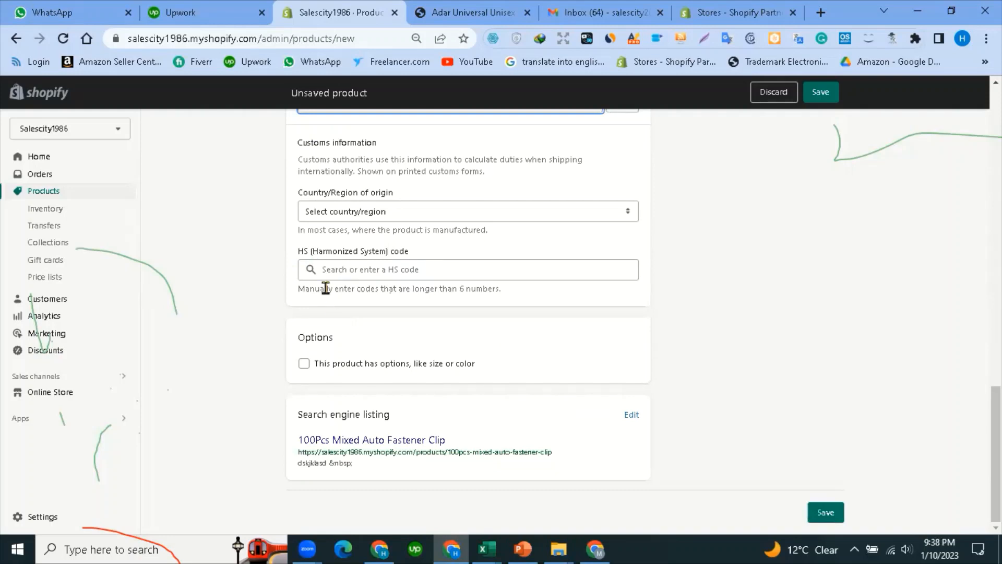
# Enable 'This product has options, like size or color' and add a second option block.
pyautogui.click(305, 366)
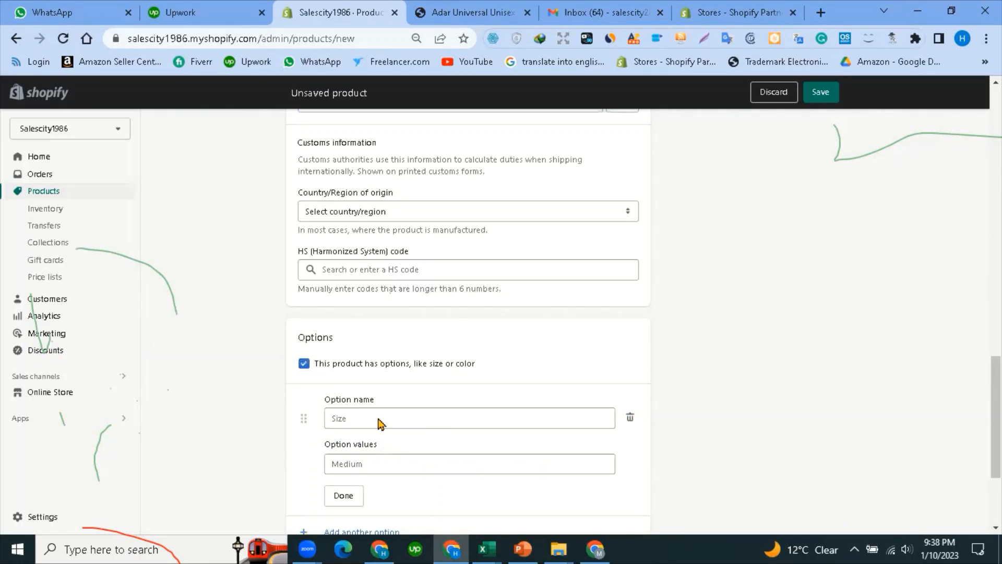
pyautogui.scroll(-3, 379, 421)
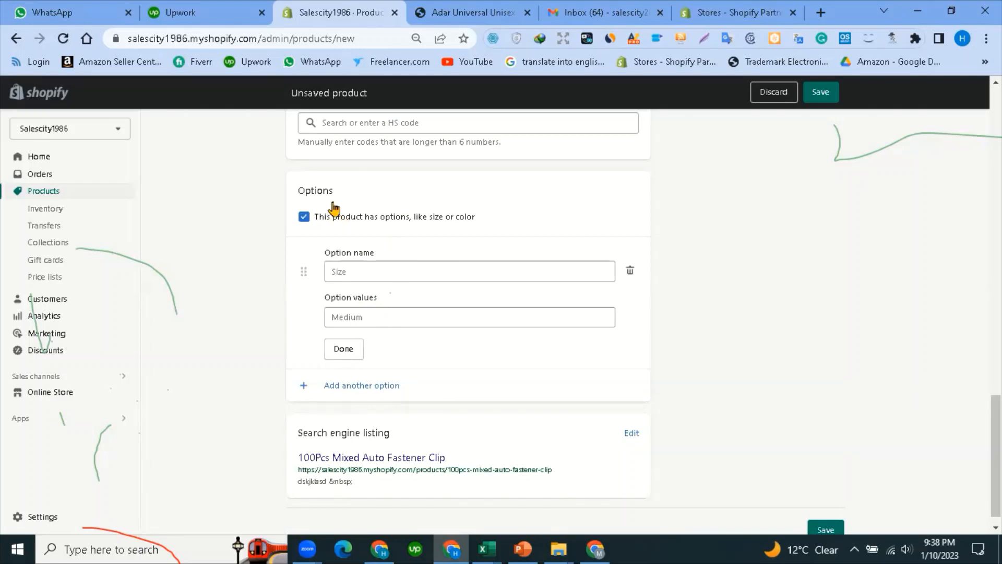
pyautogui.scroll(-1, 366, 350)
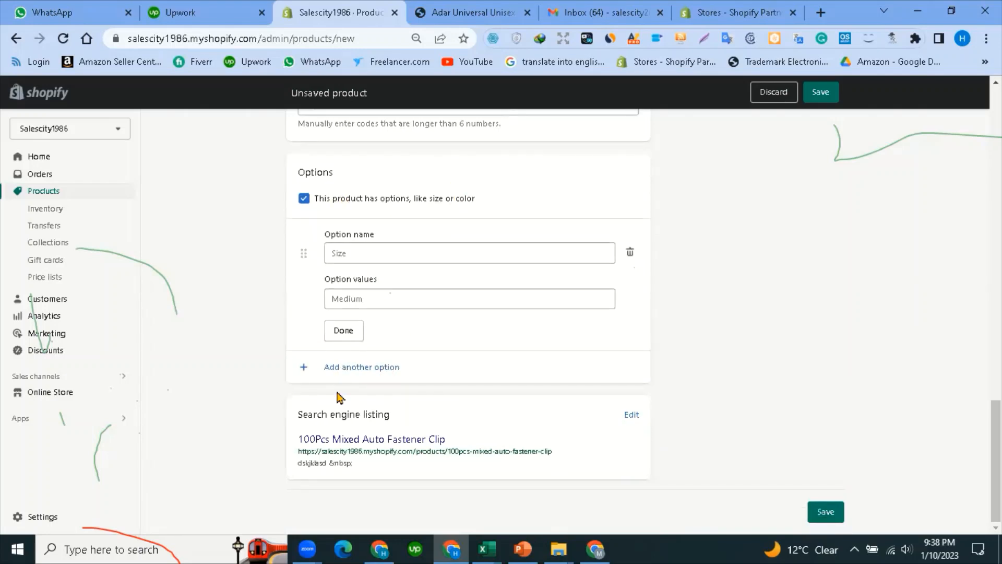
pyautogui.click(317, 369)
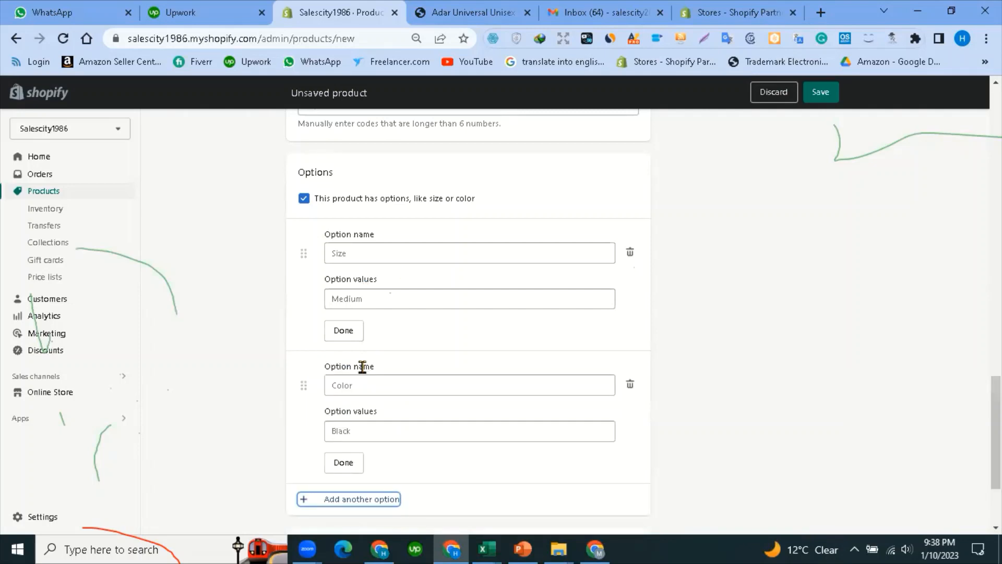
pyautogui.scroll(-3, 334, 323)
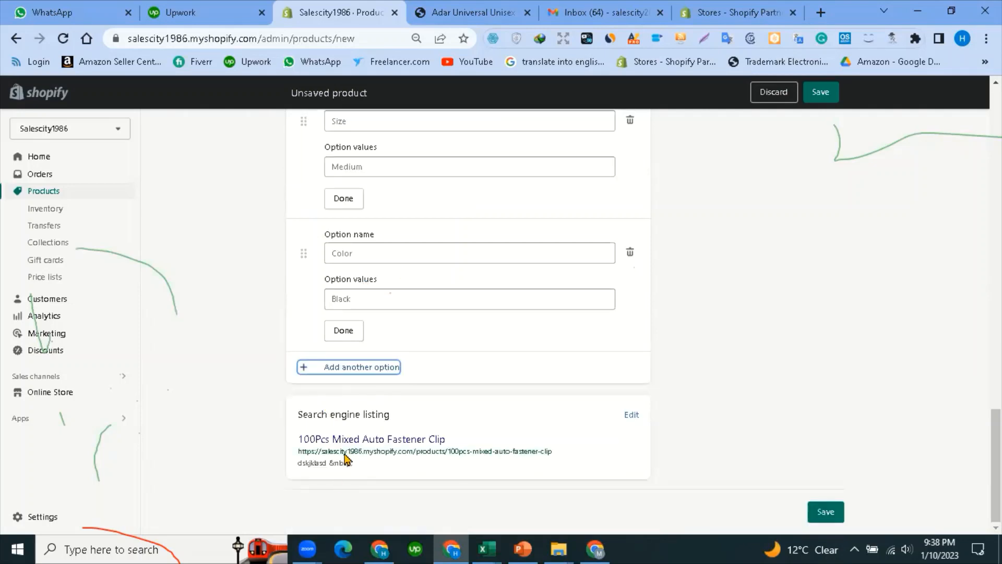
pyautogui.scroll(3, 469, 402)
pyautogui.scroll(20, 472, 402)
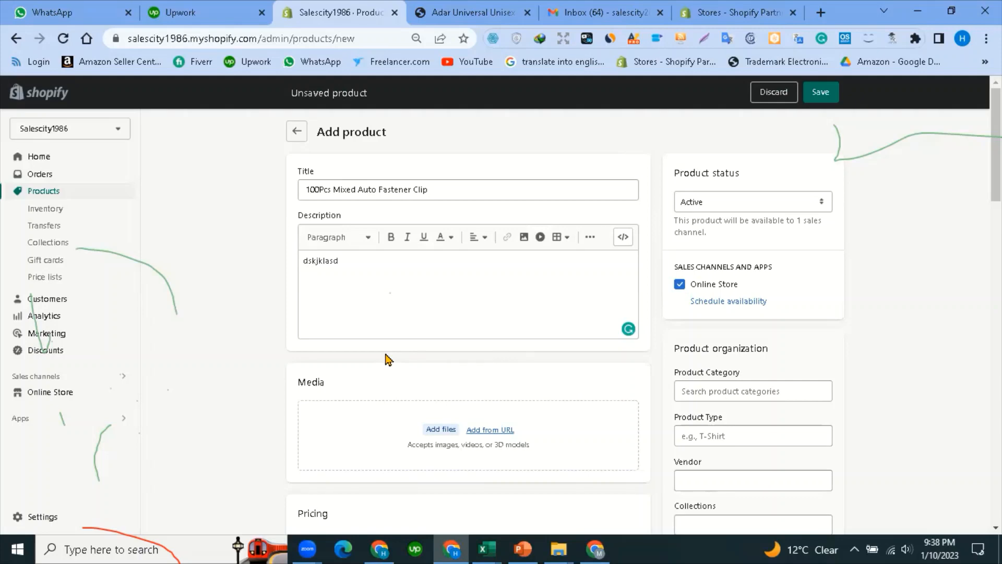
pyautogui.scroll(-17, 389, 359)
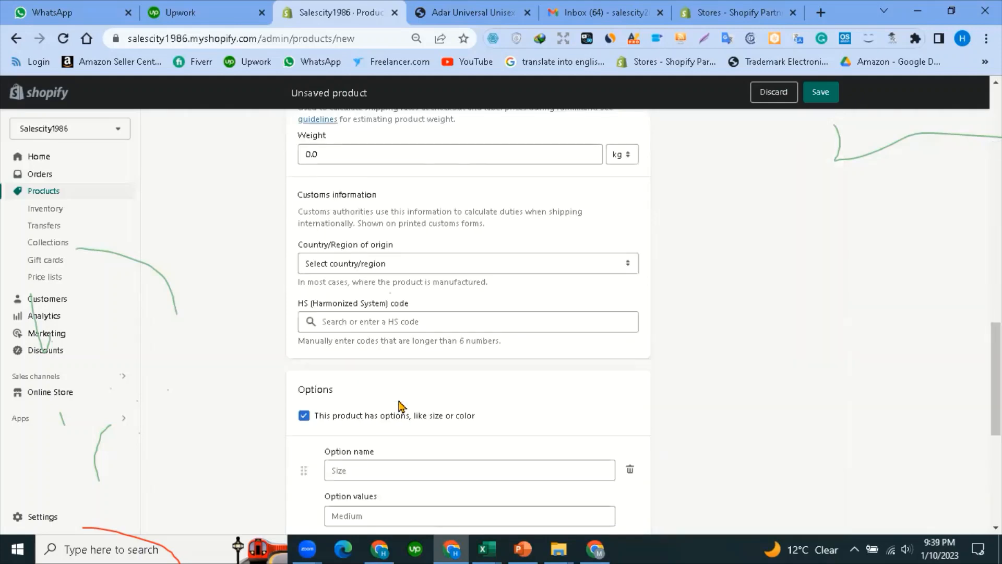
pyautogui.scroll(-7, 401, 406)
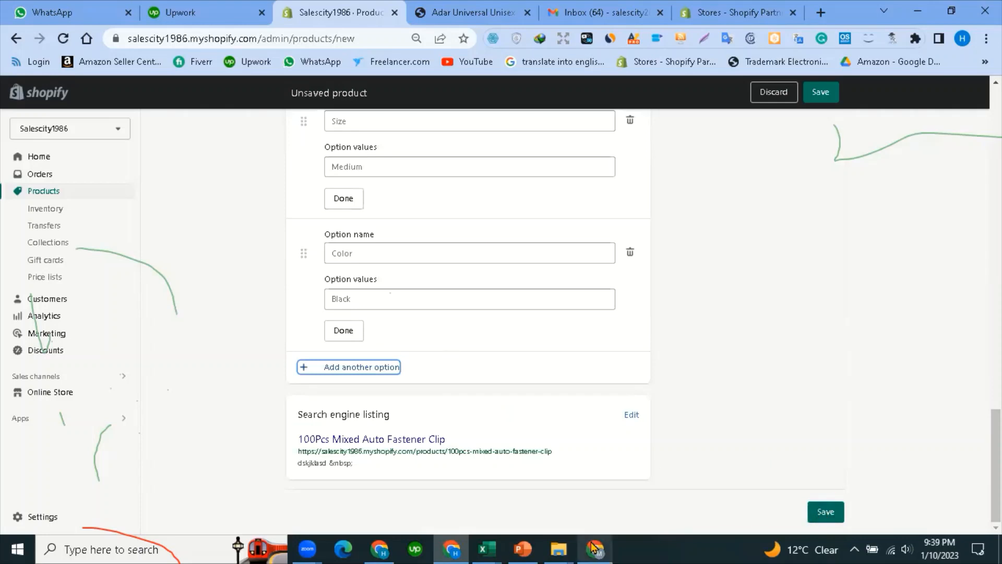
# Bring Excel to the front and switch to the Nurse B Today workbook.
pyautogui.moveTo(486, 549)
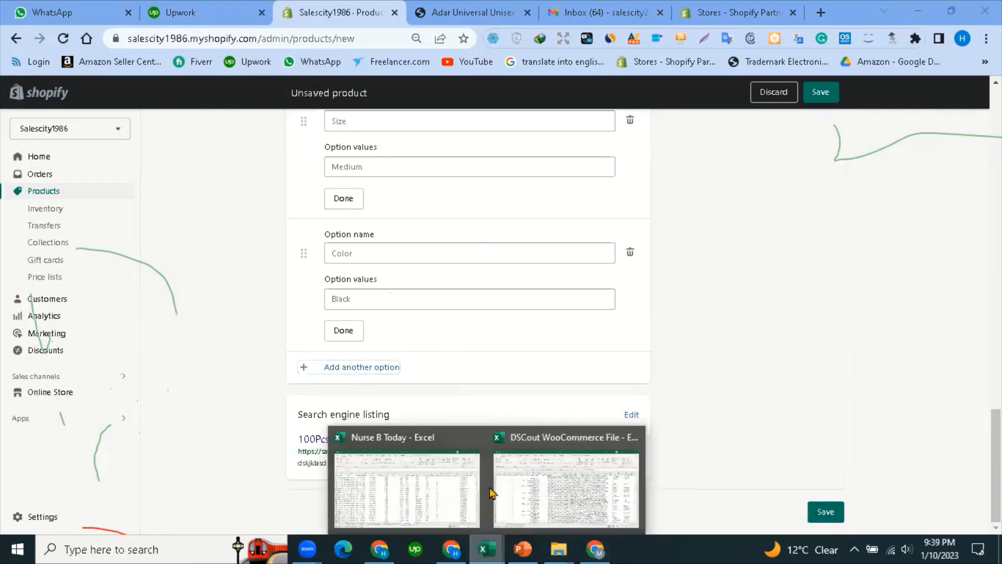
pyautogui.click(554, 508)
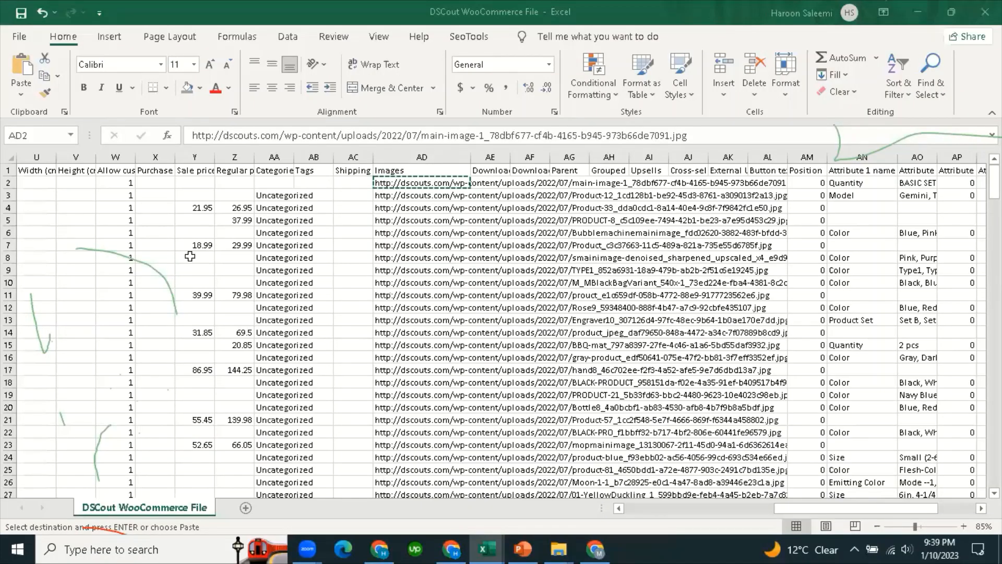
pyautogui.hotkey('ctrl', 'Tab')
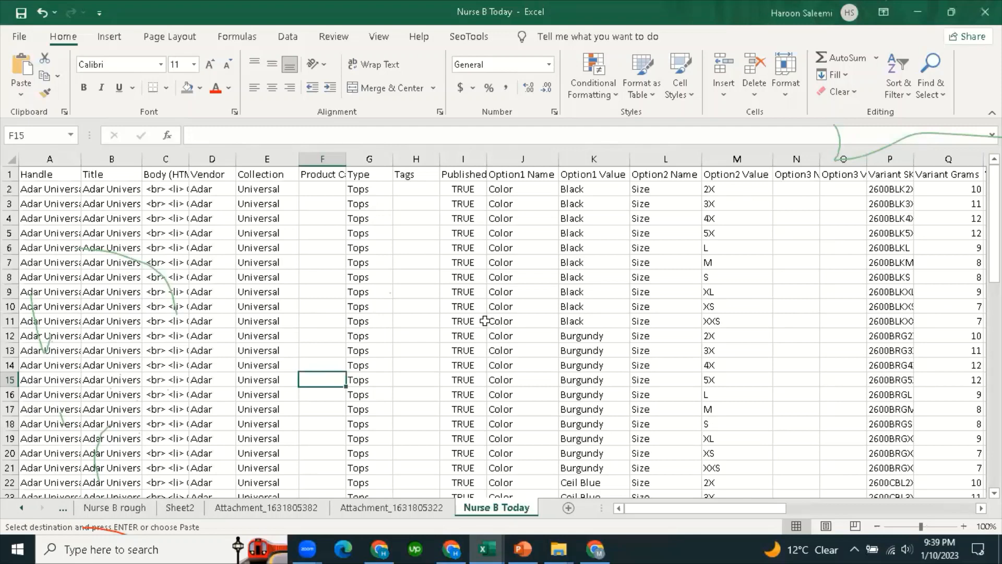
# Scroll through the product rows and check the full product title in cell B24.
pyautogui.moveTo(668, 514); pyautogui.dragTo(886, 514)
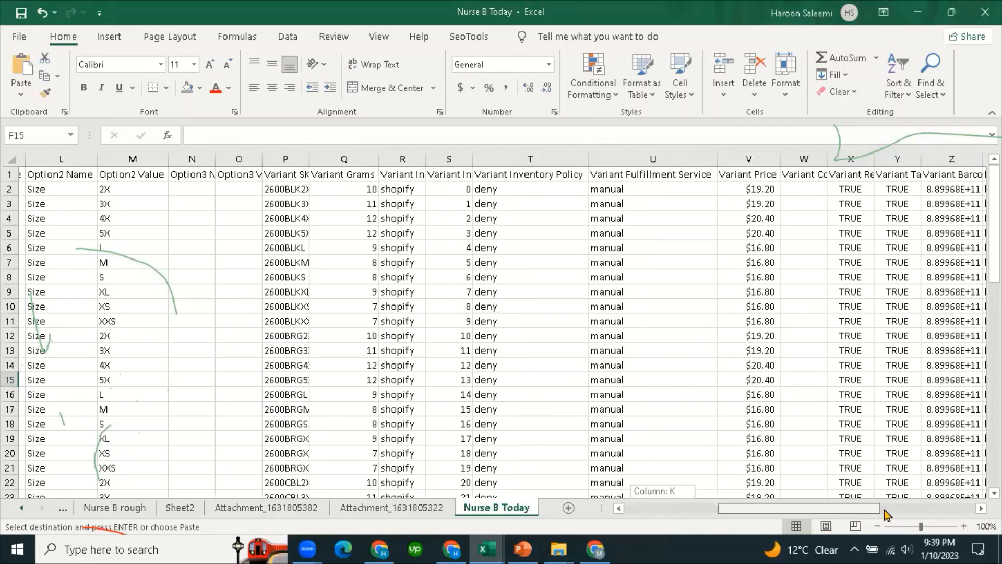
pyautogui.click(667, 235)
pyautogui.scroll(-6, 662, 342)
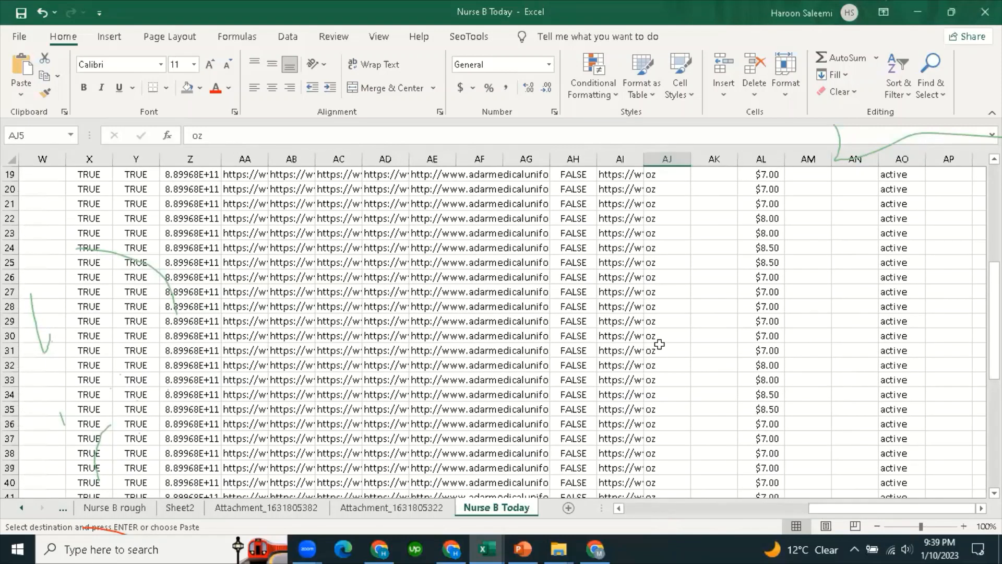
pyautogui.scroll(-6, 856, 515)
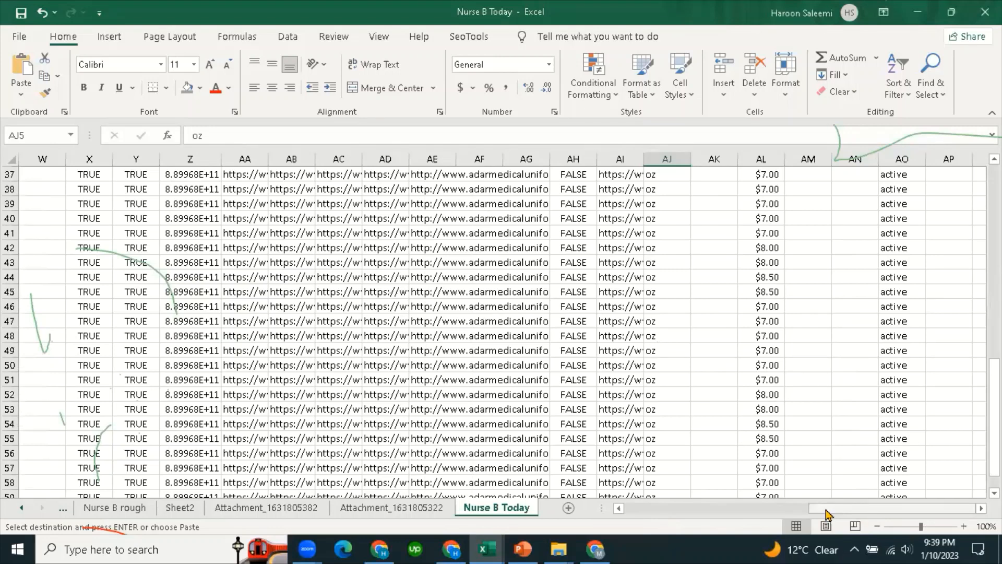
pyautogui.moveTo(830, 515); pyautogui.dragTo(637, 519)
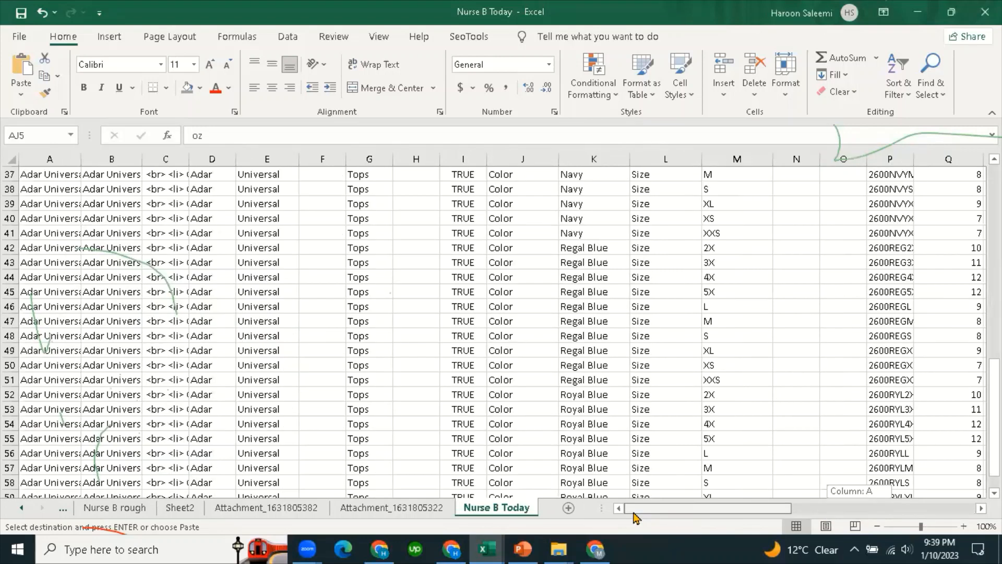
pyautogui.scroll(5, 134, 209)
pyautogui.click(136, 204)
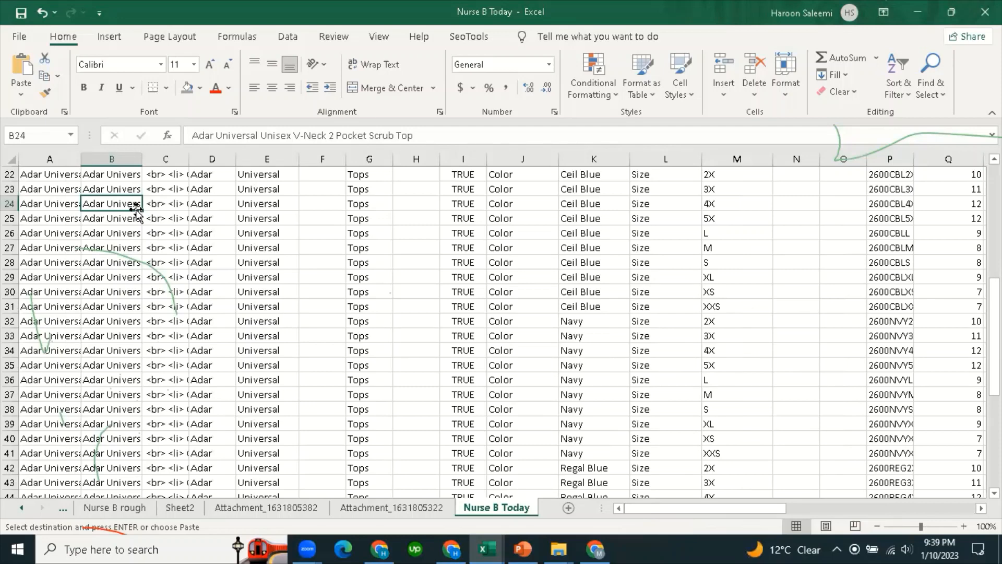
pyautogui.scroll(-12, 209, 267)
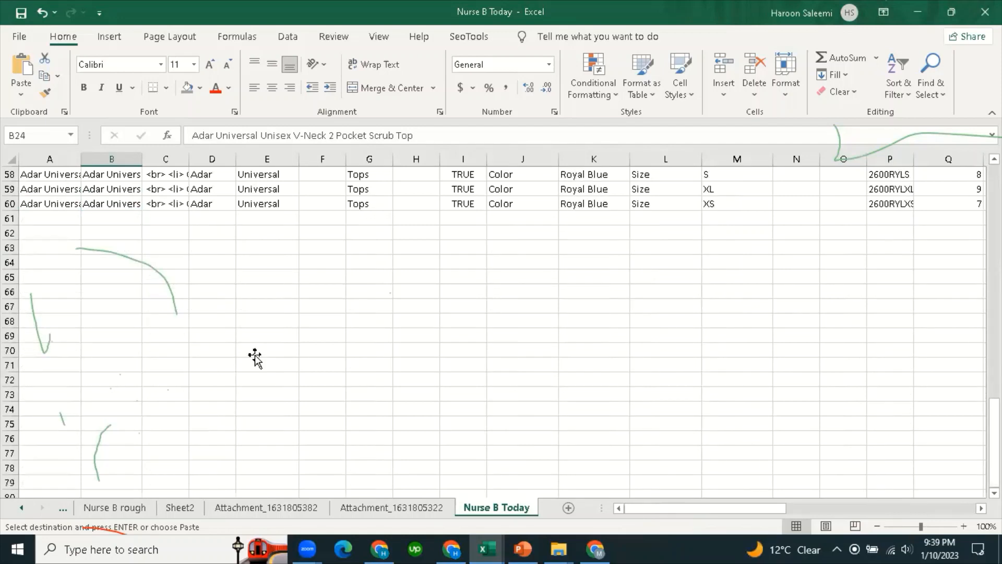
pyautogui.click(255, 356)
pyautogui.click(397, 507)
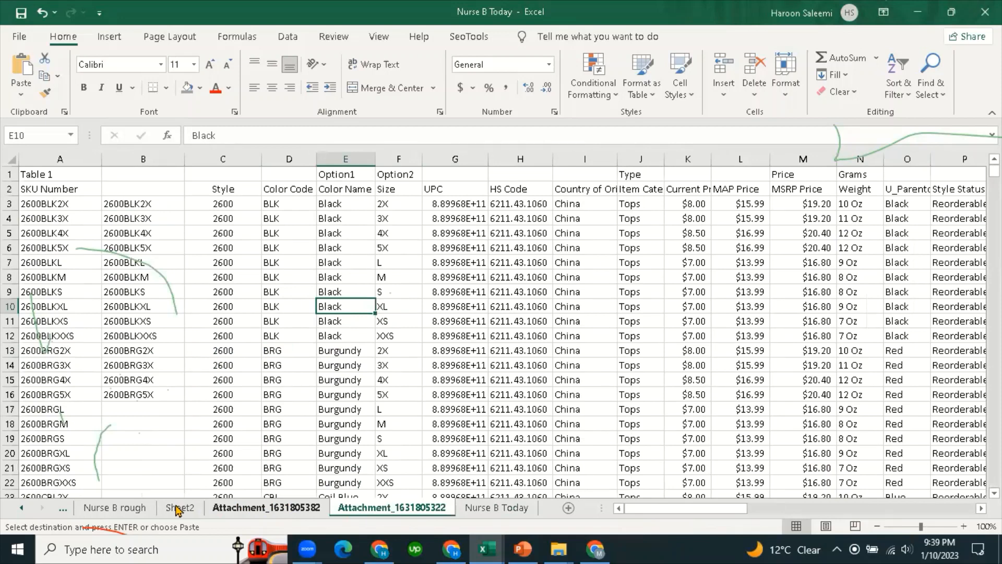
pyautogui.click(179, 508)
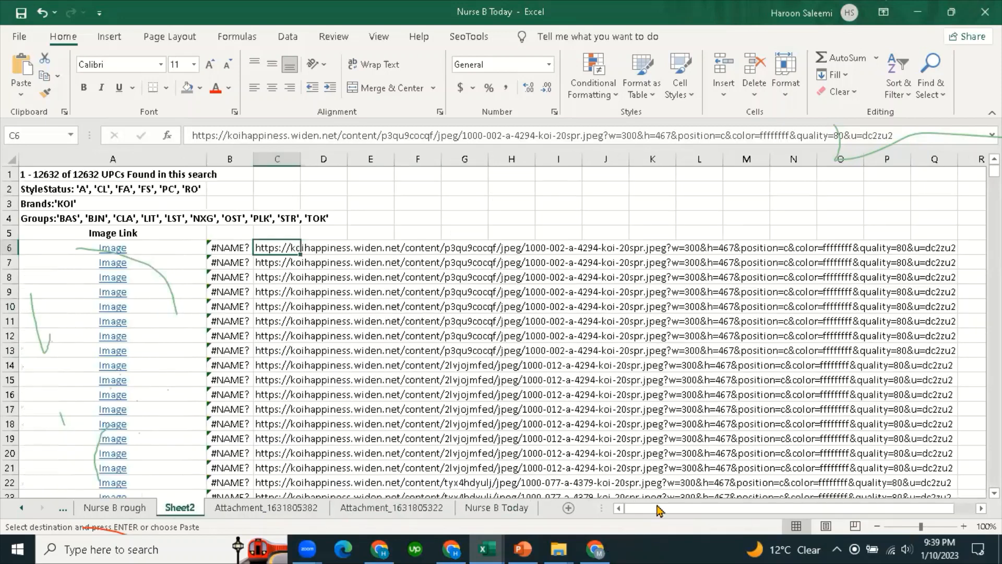
pyautogui.click(99, 507)
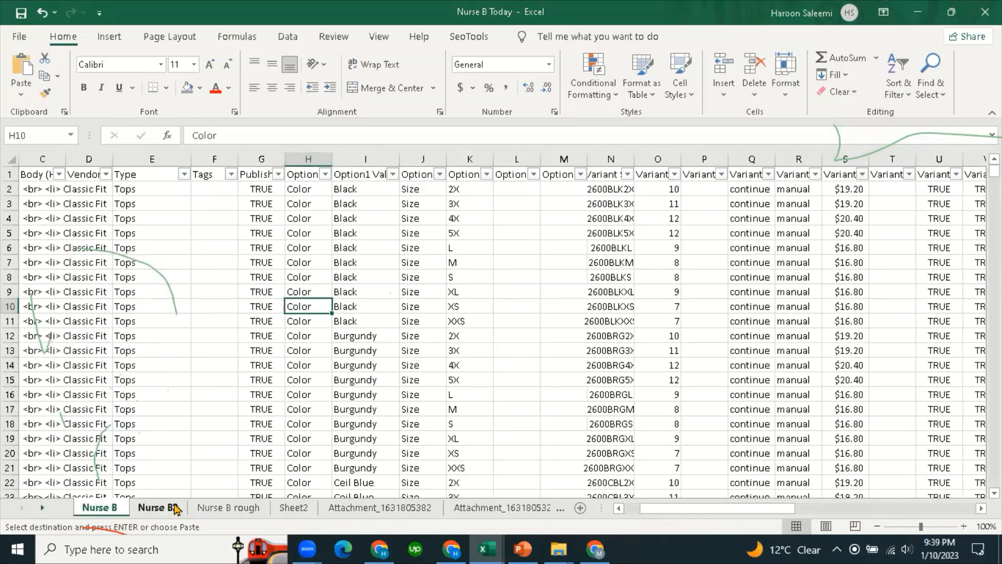
# Select the whole Body (HTML) column C on the Nurse B sheet.
pyautogui.click(43, 159)
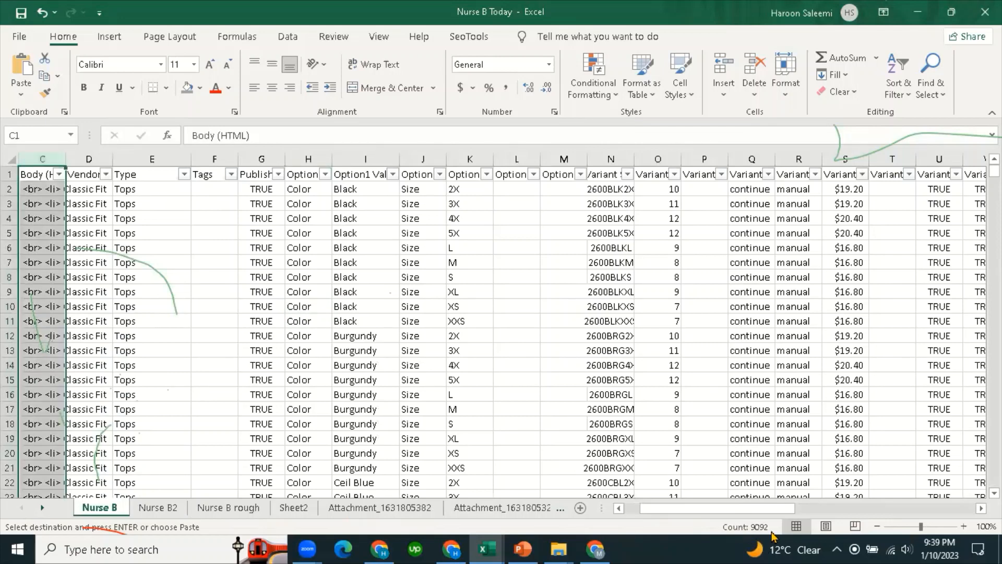
pyautogui.click(204, 336)
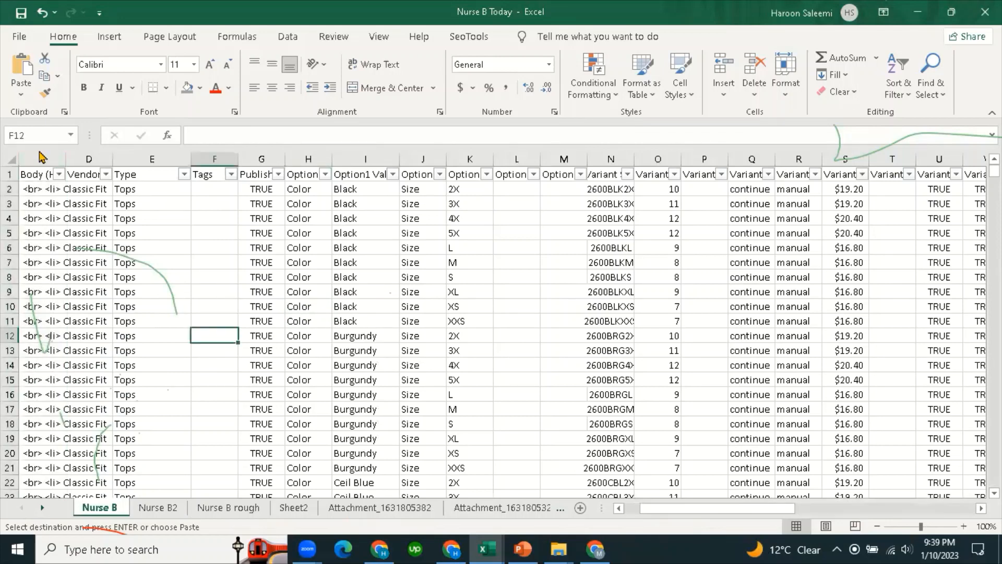
pyautogui.click(43, 158)
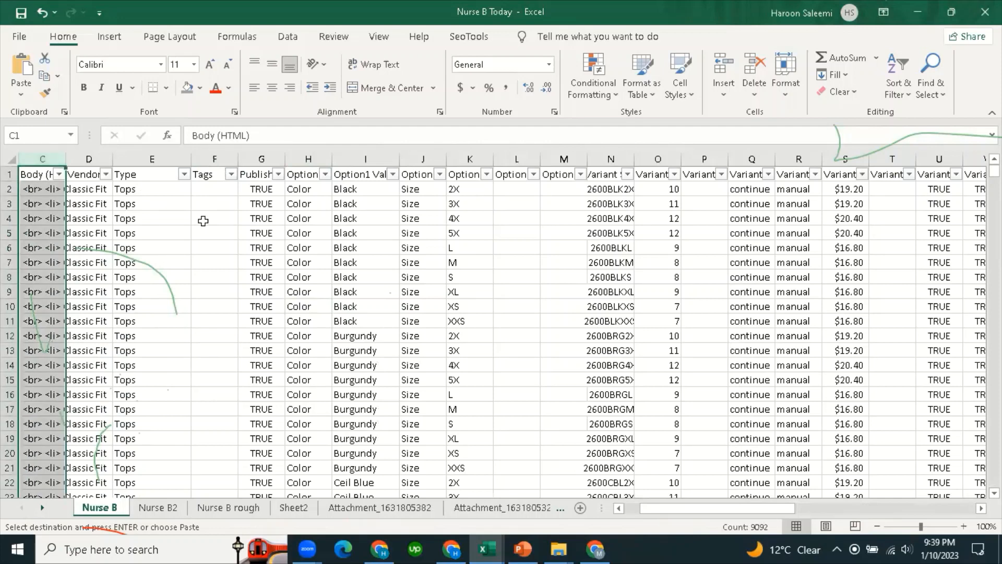